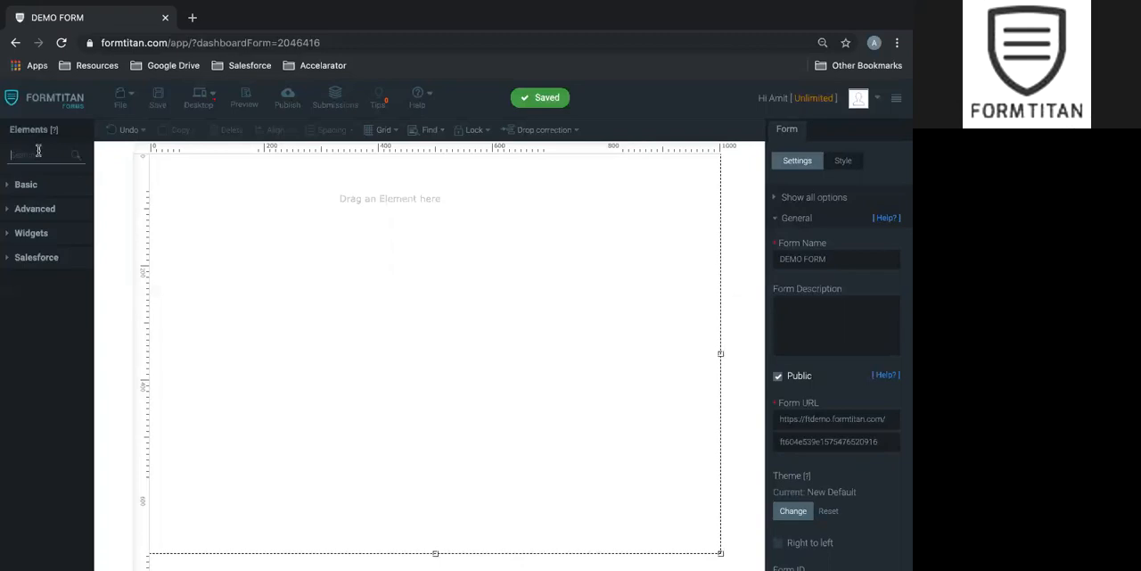
Add a Checkbox element near the upper part of the form and rename its three choices to A, B and C.
{"action": "type", "text": "check"}
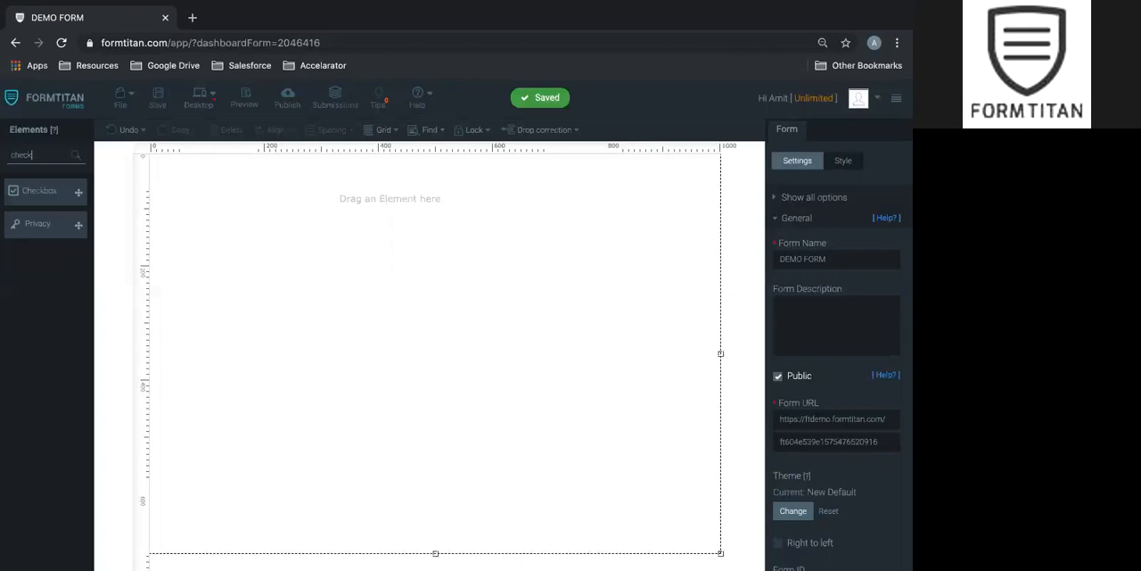
{"action": "left_click_drag", "start_coordinate": [45, 191], "coordinate": [339, 211]}
{"action": "triple_click", "coordinate": [793, 294]}
{"action": "type", "text": "A"}
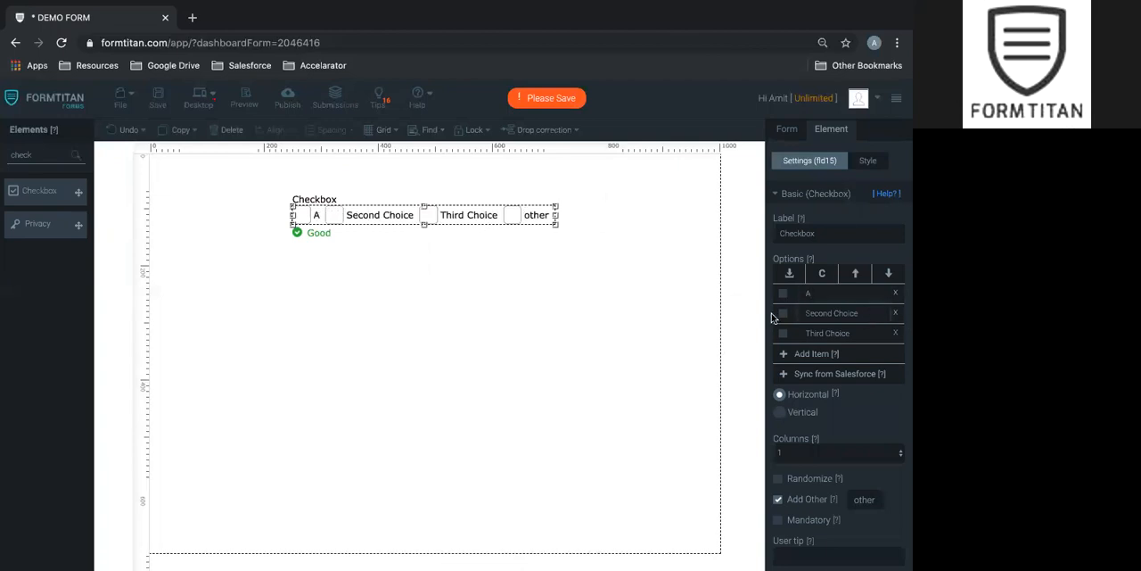
{"action": "left_click_drag", "start_coordinate": [870, 317], "coordinate": [797, 315]}
{"action": "type", "text": "B"}
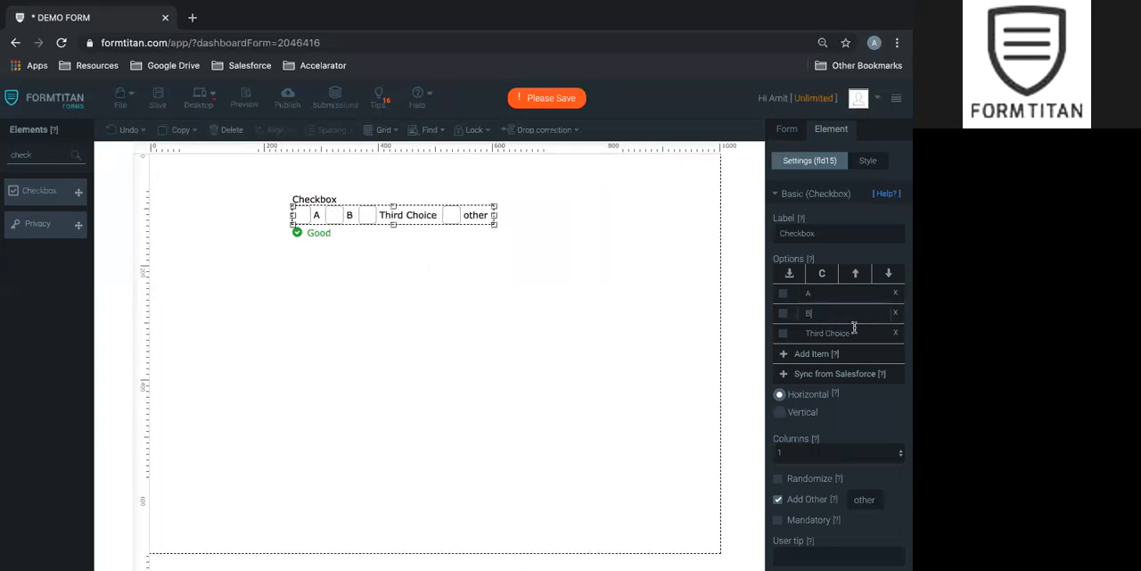
{"action": "left_click_drag", "start_coordinate": [858, 333], "coordinate": [776, 338]}
{"action": "type", "text": "C"}
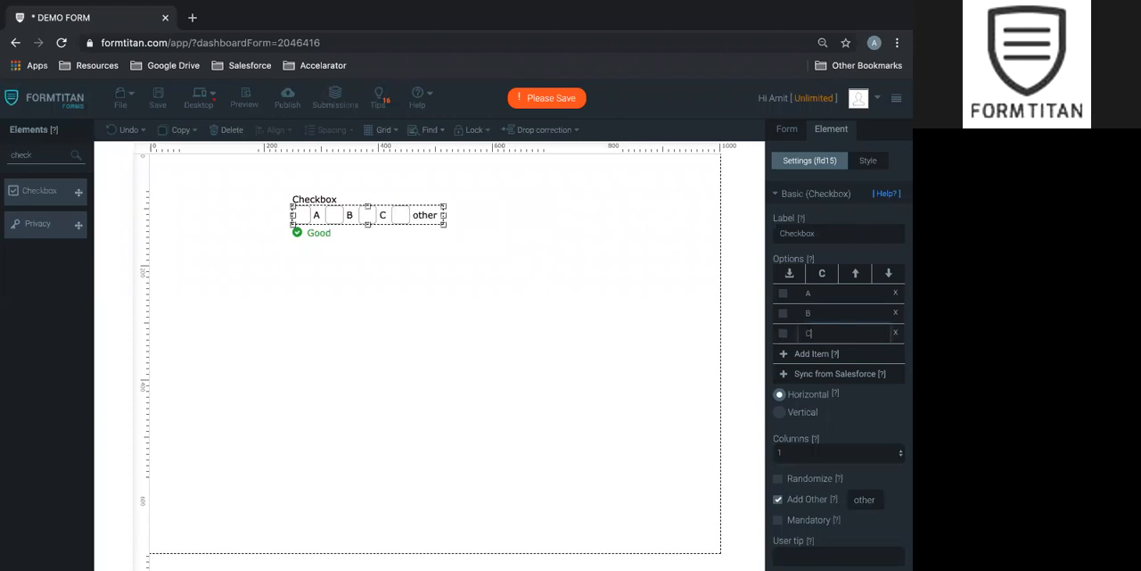
Turn off the checkbox field's Add Other option and move the field toward the form's centre.
{"action": "left_click", "coordinate": [778, 499]}
{"action": "left_click_drag", "start_coordinate": [365, 224], "coordinate": [451, 222]}
Add a Textbox element below the checkbox field and paste two copies of it to stack three textboxes.
{"action": "left_click_drag", "start_coordinate": [36, 155], "coordinate": [3, 155]}
{"action": "type", "text": "text"}
{"action": "left_click_drag", "start_coordinate": [41, 223], "coordinate": [453, 393]}
{"action": "key", "text": "super+v"}
{"action": "key", "text": "super+v"}
Label the three stacked textboxes A, B and C from the uppermost down.
{"action": "left_click", "coordinate": [460, 291]}
{"action": "double_click", "coordinate": [842, 233]}
{"action": "type", "text": "A"}
{"action": "left_click", "coordinate": [427, 337]}
{"action": "double_click", "coordinate": [827, 233]}
{"action": "type", "text": "B"}
{"action": "left_click", "coordinate": [458, 392]}
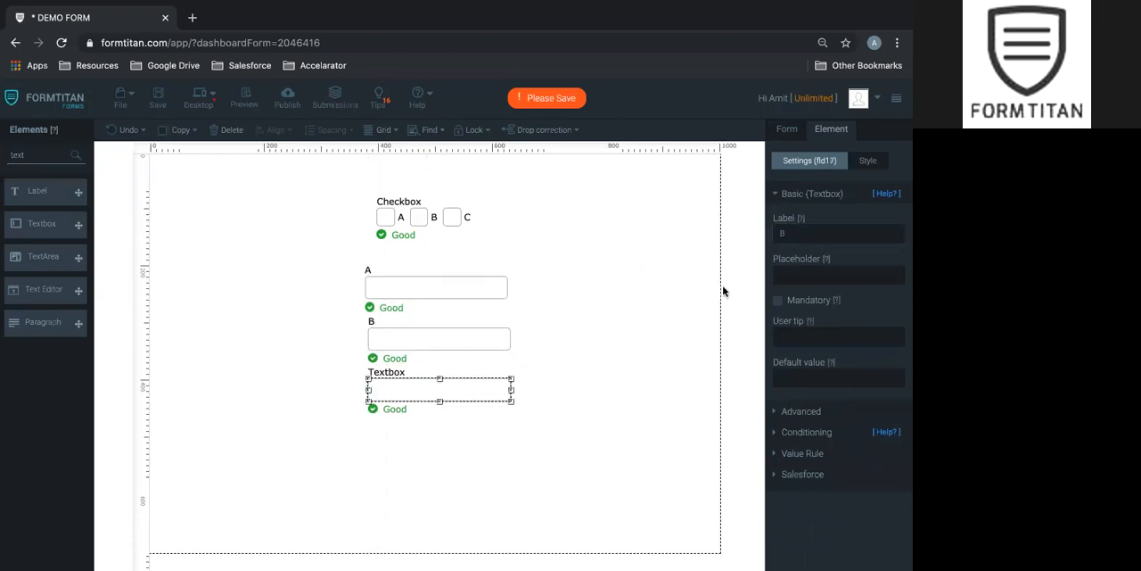
{"action": "key", "text": "ctrl+a"}
{"action": "type", "text": "C"}
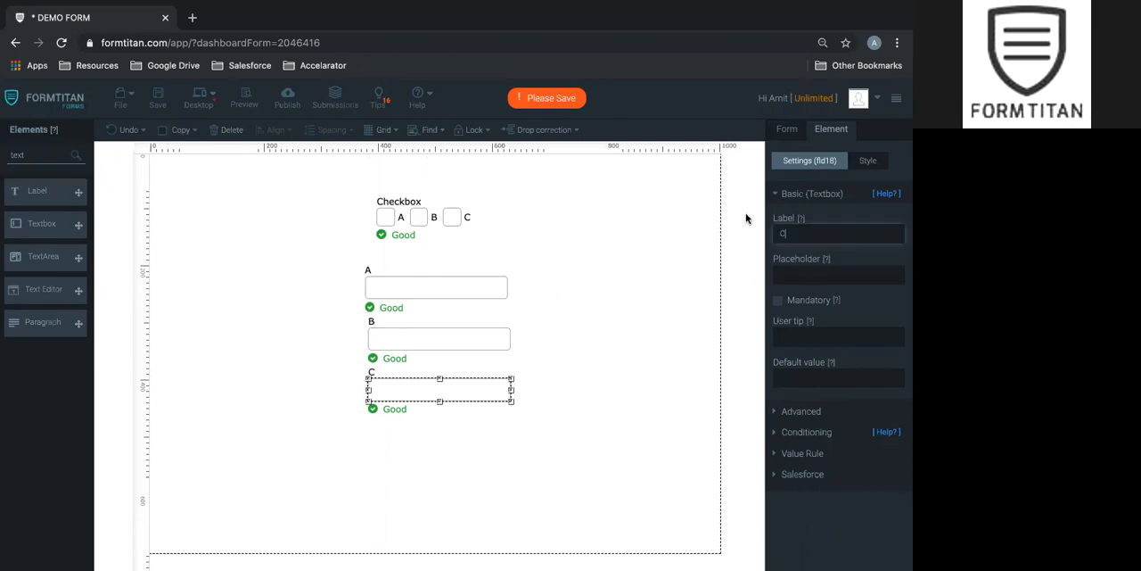
Move textboxes B and C into vertical alignment with textbox A.
{"action": "left_click", "coordinate": [512, 376]}
{"action": "left_click", "coordinate": [481, 339]}
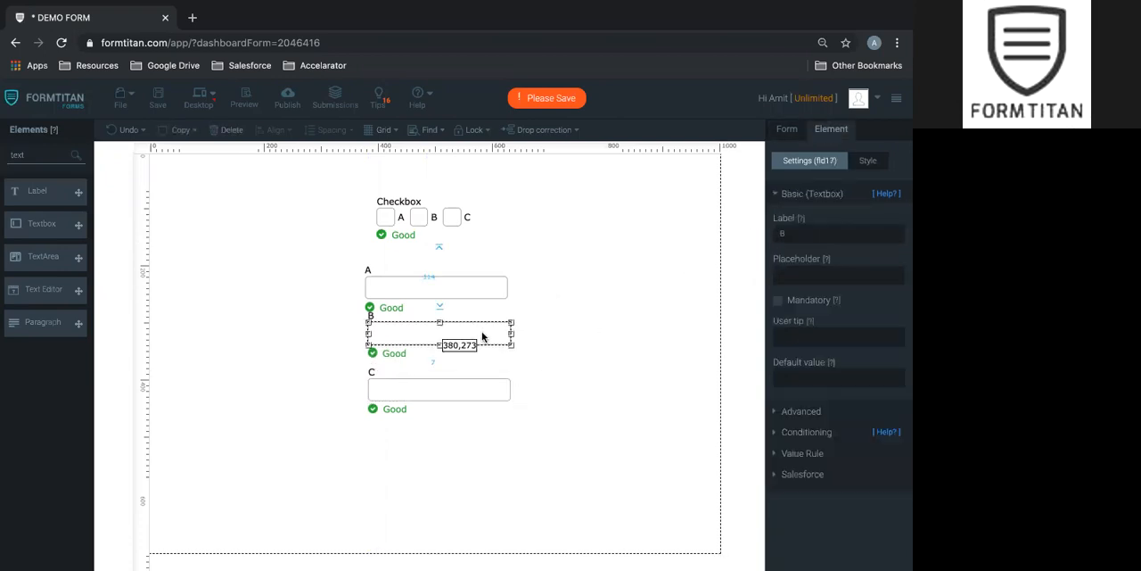
{"action": "left_click", "coordinate": [471, 393]}
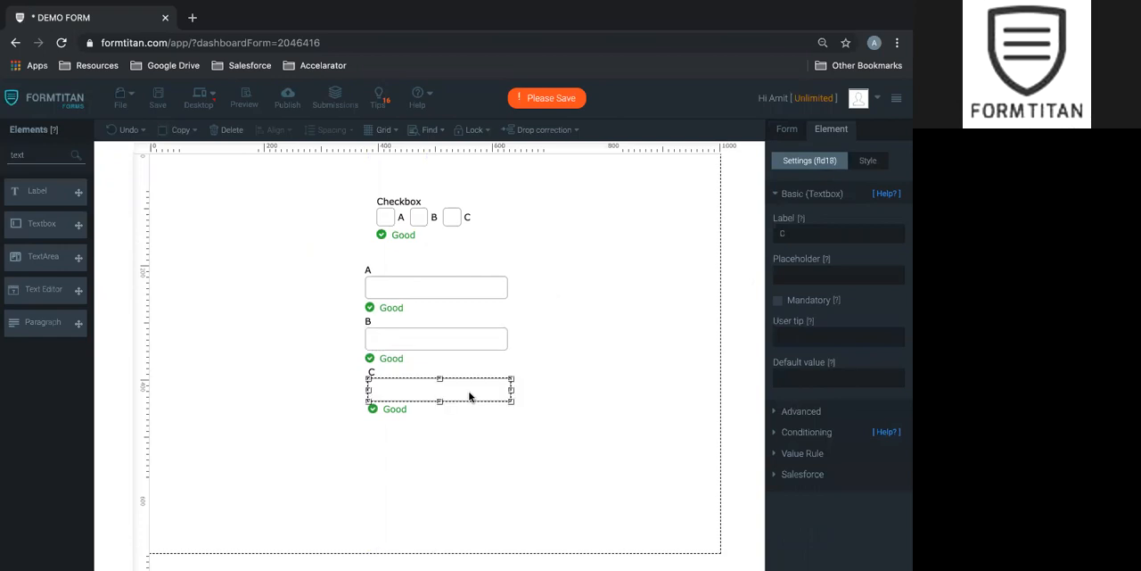
{"action": "left_click_drag", "start_coordinate": [469, 395], "coordinate": [465, 394]}
{"action": "left_click", "coordinate": [576, 312]}
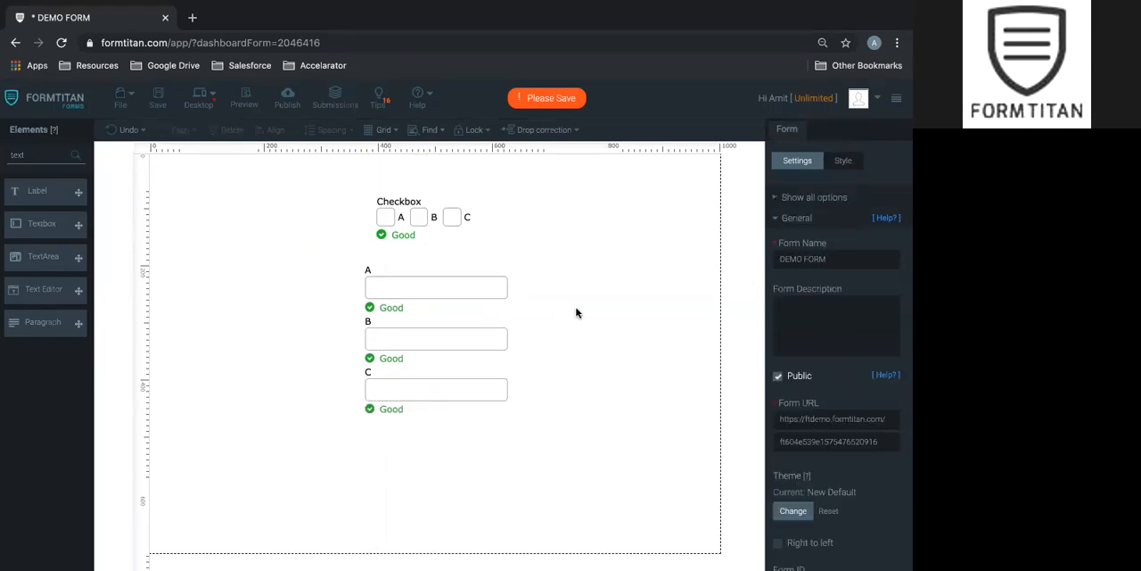
Save the form with the checkbox field and the three textboxes.
{"action": "left_click", "coordinate": [437, 221]}
{"action": "left_click", "coordinate": [162, 104]}
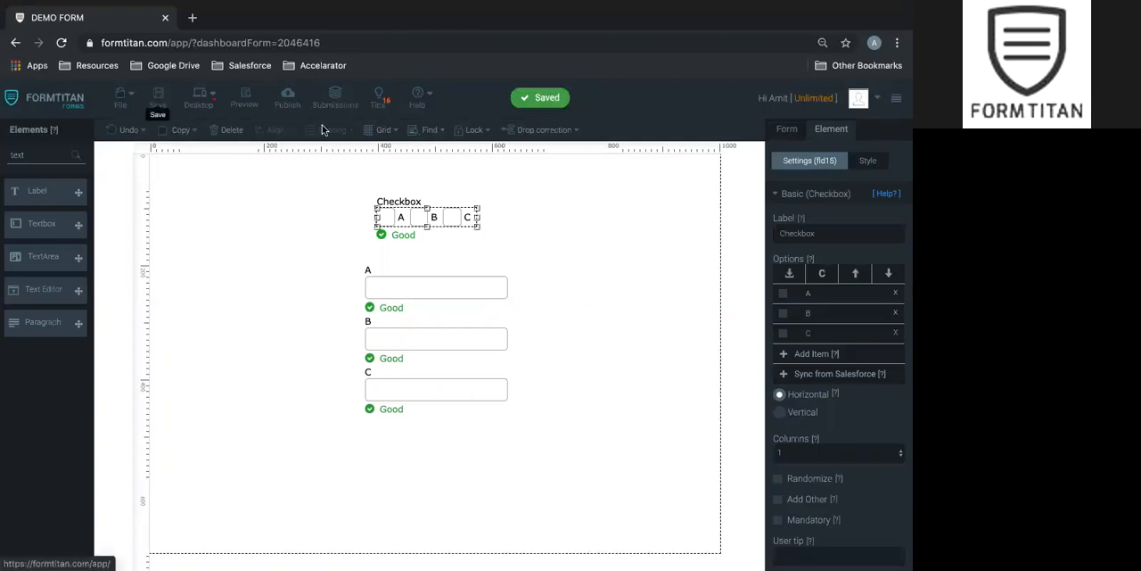
{"action": "left_click", "coordinate": [573, 210]}
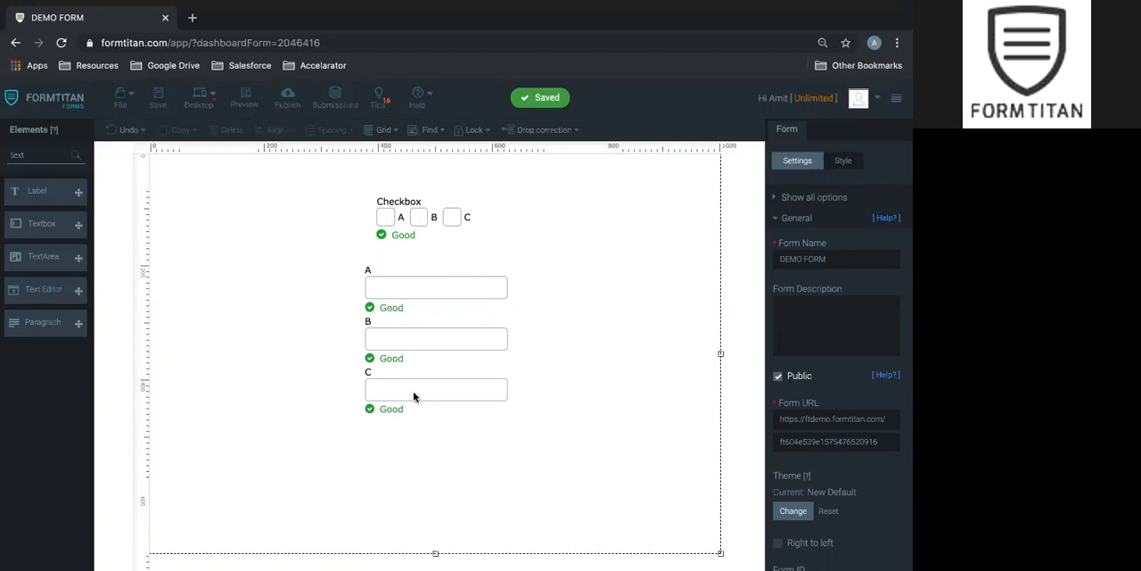
Start a condition on the checkbox field and set Rule #1 to trigger if the current field Is empty.
{"action": "left_click", "coordinate": [451, 222]}
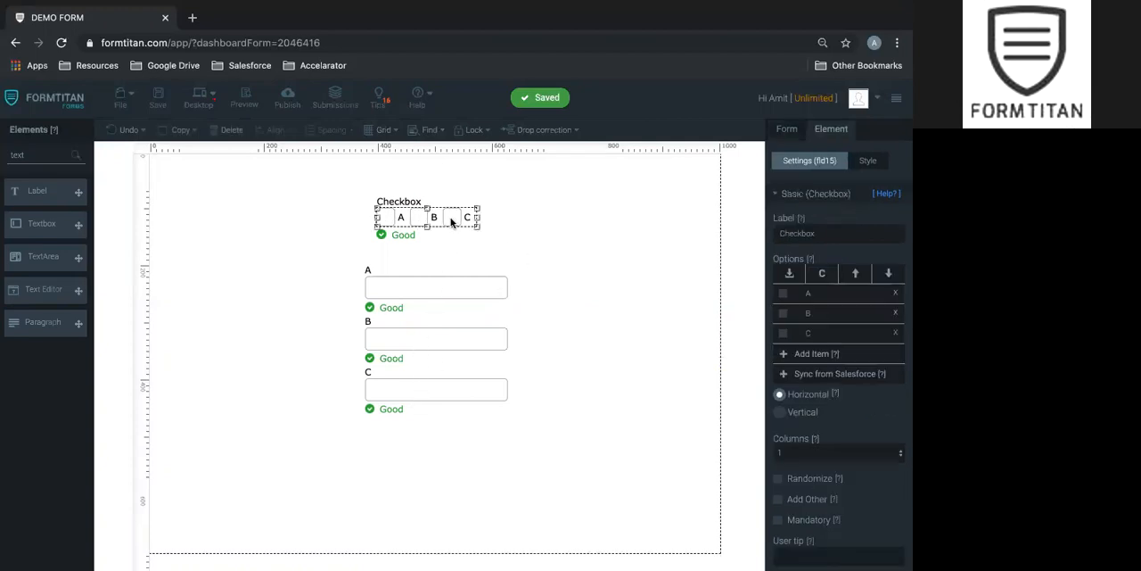
{"action": "scroll", "coordinate": [838, 321], "scroll_direction": "down", "scroll_amount": 3}
{"action": "left_click", "coordinate": [807, 512]}
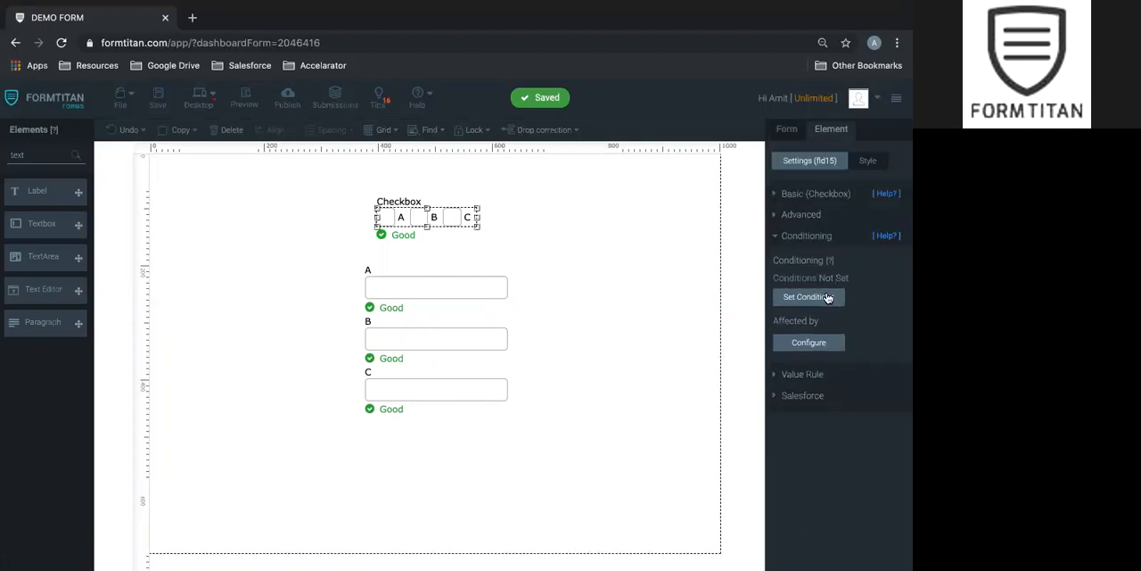
{"action": "left_click", "coordinate": [828, 298]}
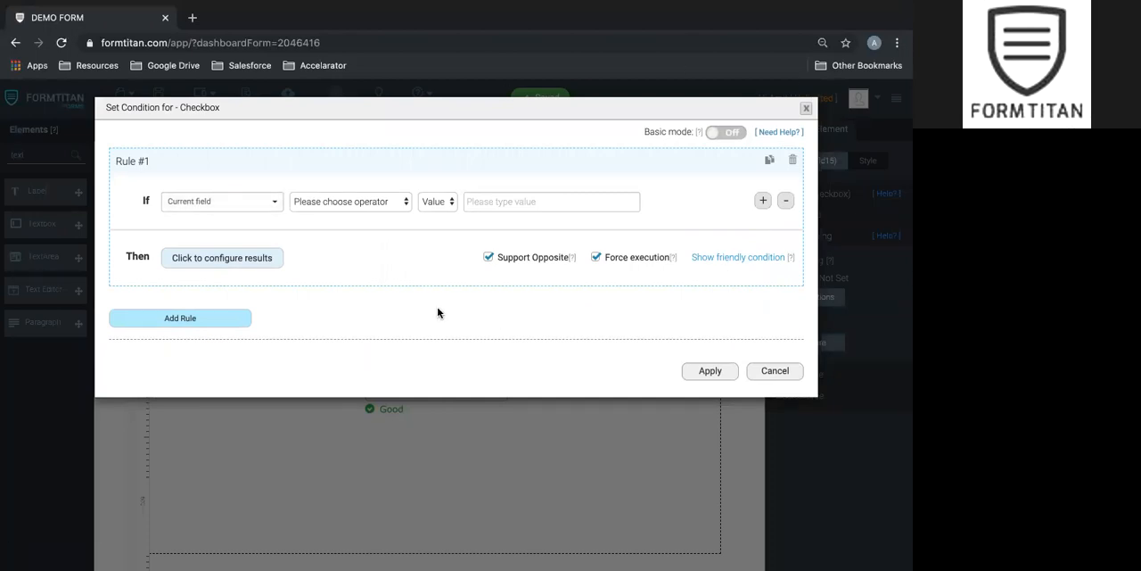
{"action": "left_click", "coordinate": [321, 203]}
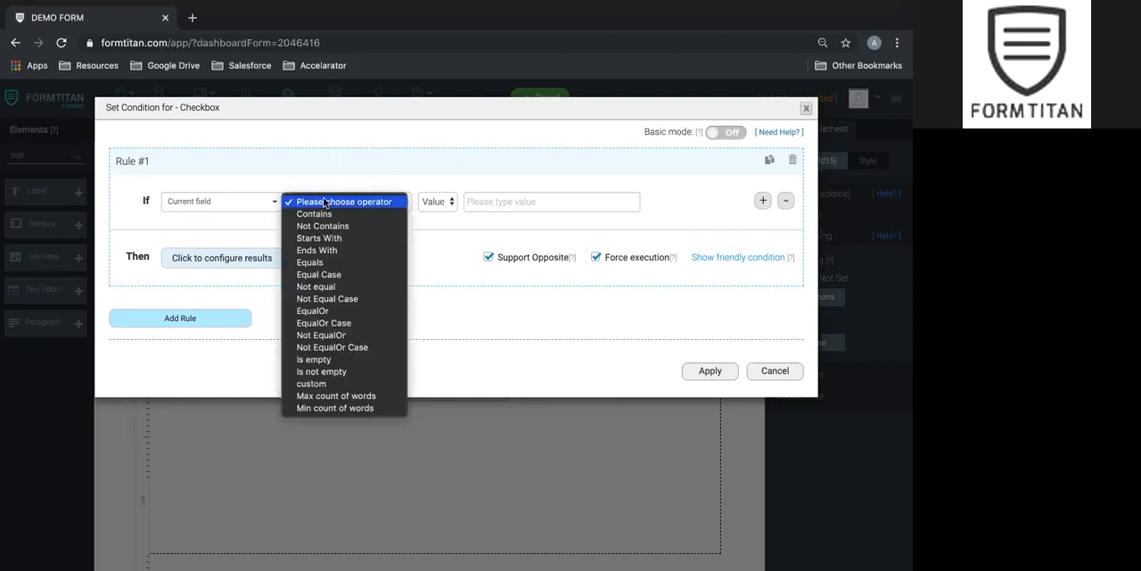
{"action": "left_click", "coordinate": [330, 360]}
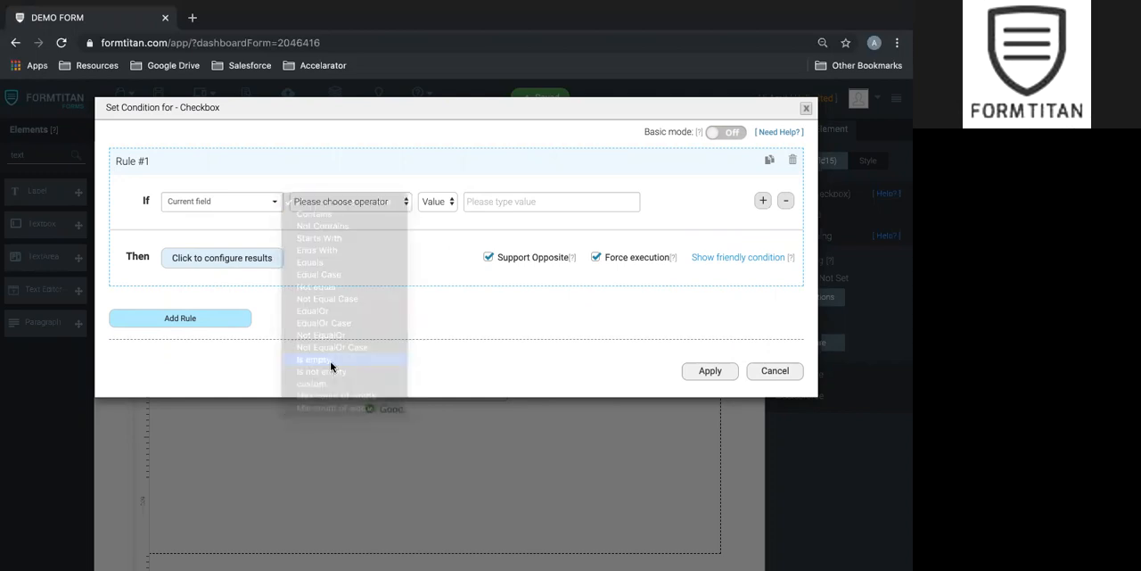
Configure the results of Rule #1 to Hide for textboxes A, B and C.
{"action": "left_click", "coordinate": [276, 260]}
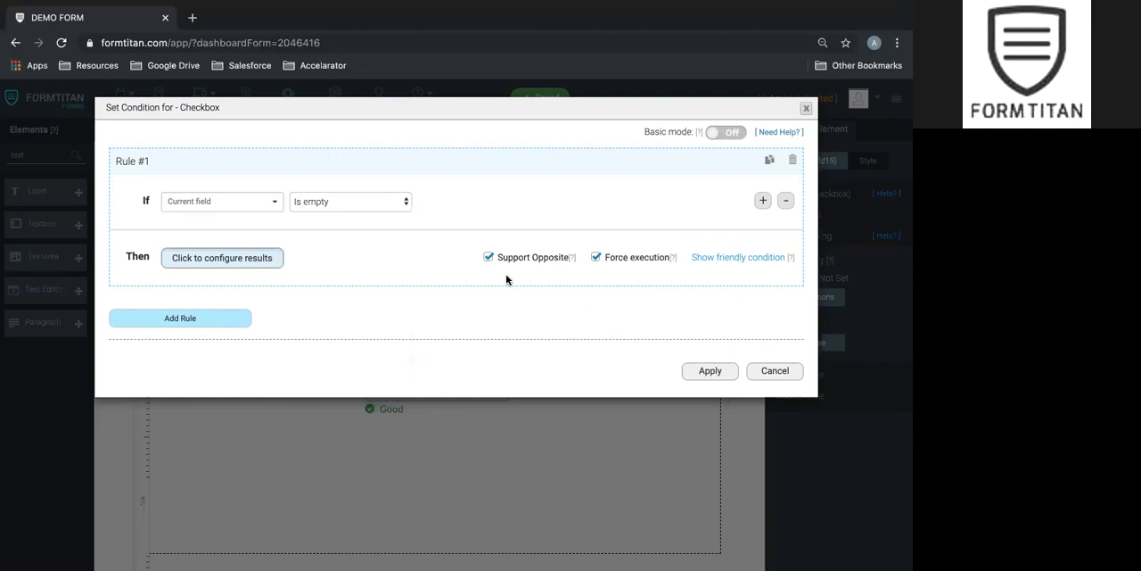
{"action": "left_click", "coordinate": [659, 408]}
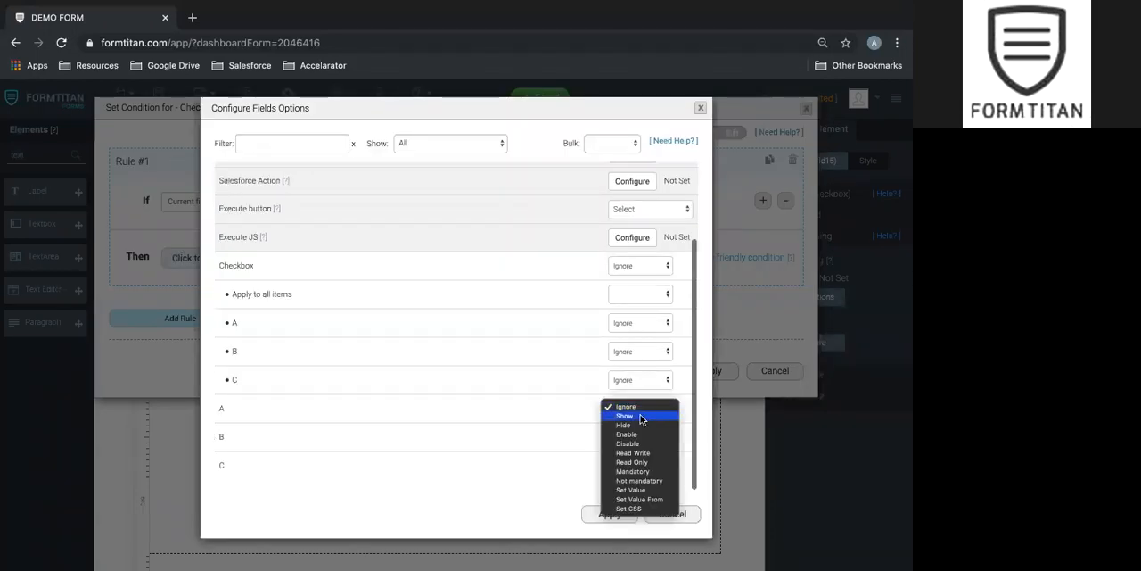
{"action": "left_click", "coordinate": [629, 430]}
{"action": "left_click", "coordinate": [630, 435]}
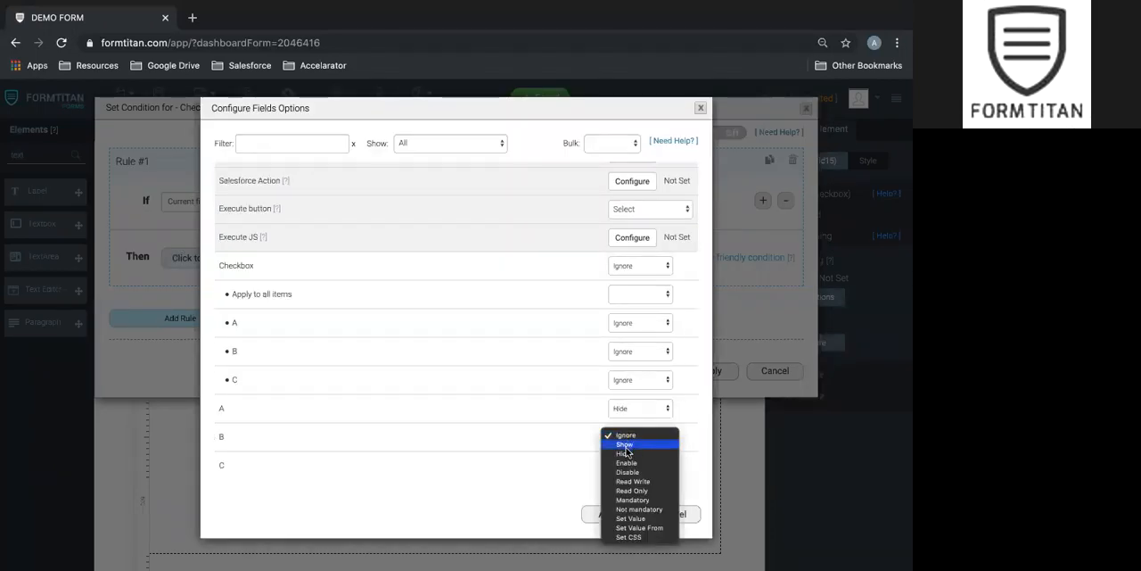
{"action": "left_click", "coordinate": [628, 447]}
{"action": "left_click", "coordinate": [627, 462]}
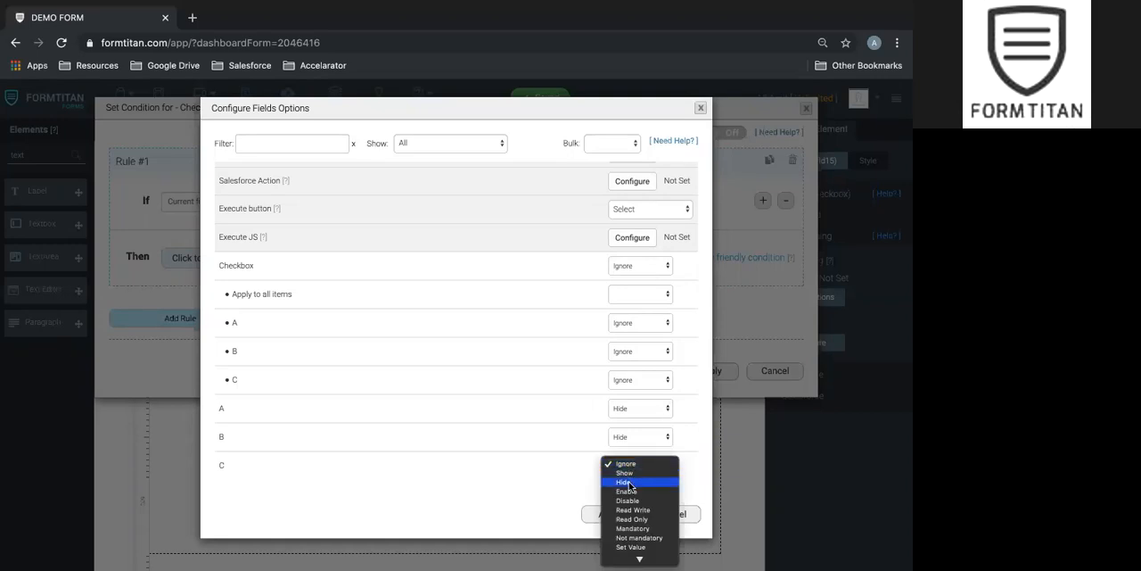
{"action": "left_click", "coordinate": [626, 482]}
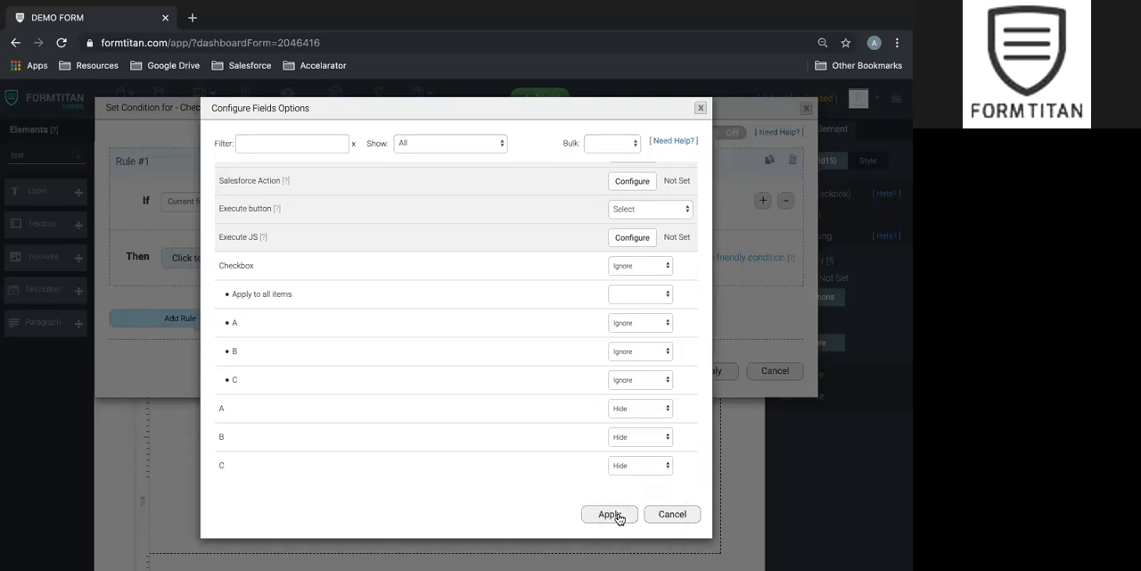
{"action": "left_click", "coordinate": [615, 515]}
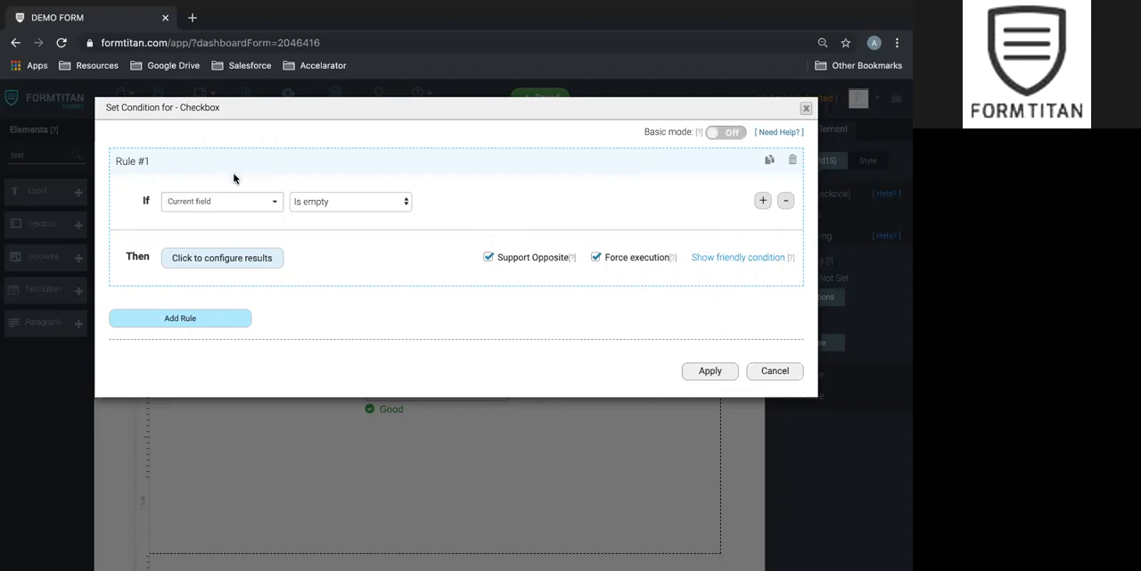
Review the configured results of Rule #1 and apply the condition to the checkbox field.
{"action": "left_click", "coordinate": [247, 255]}
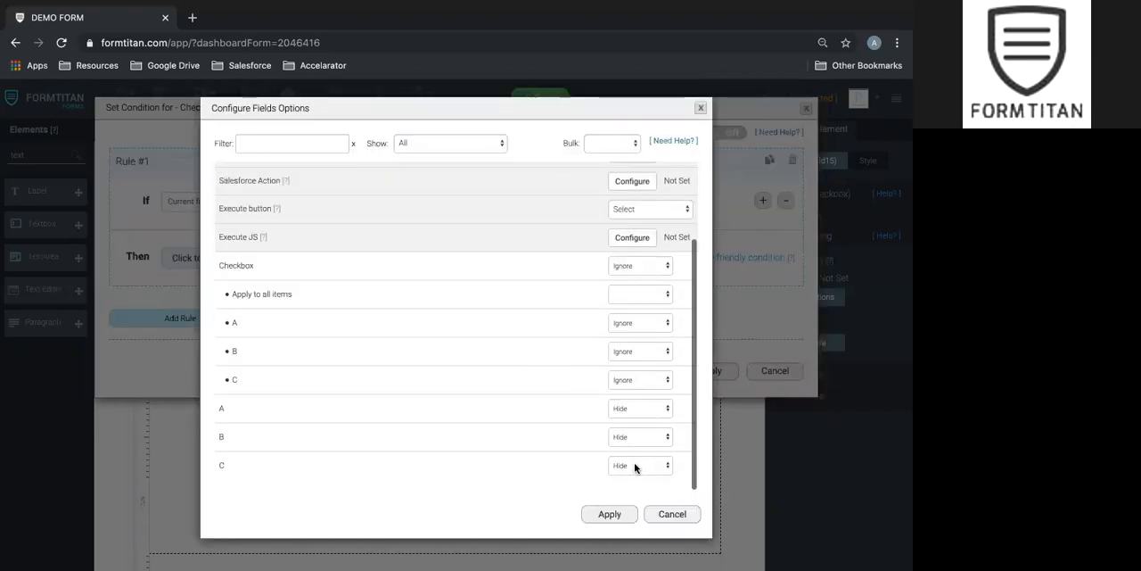
{"action": "left_click", "coordinate": [606, 515]}
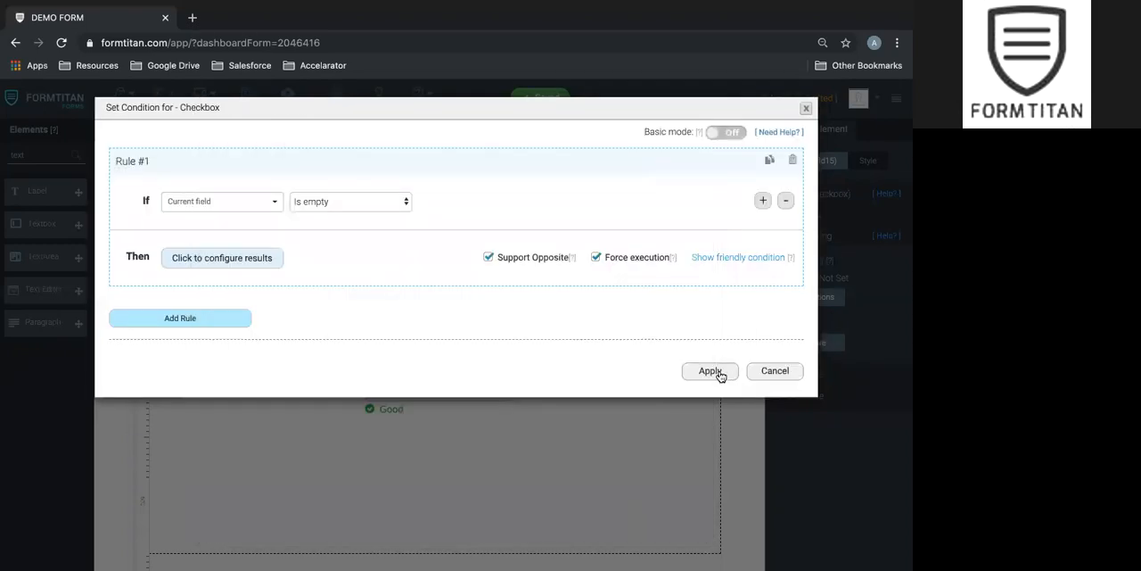
{"action": "left_click", "coordinate": [719, 372]}
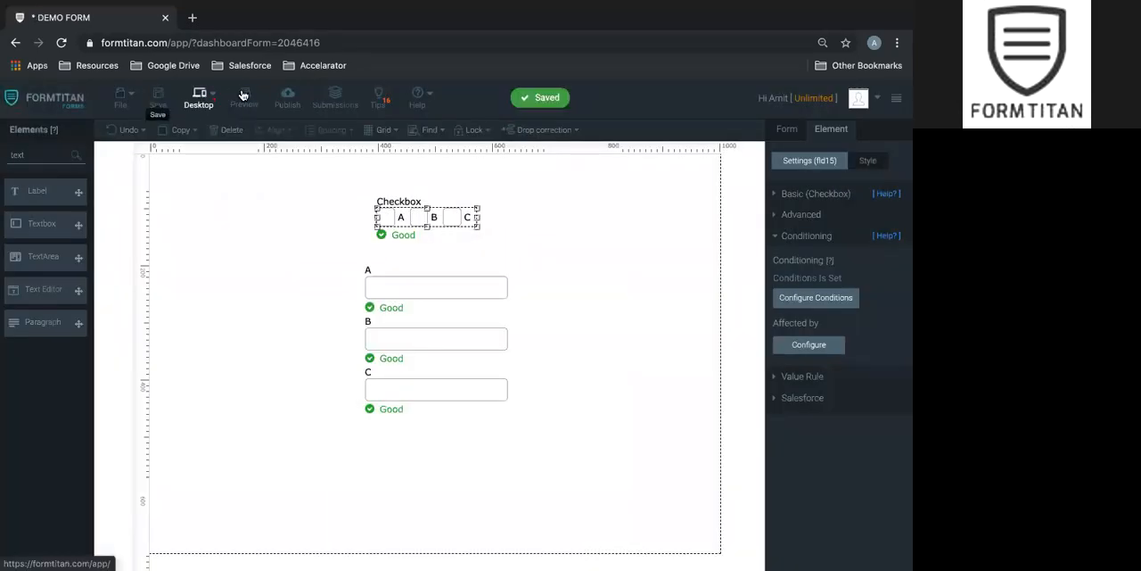
Preview the form and toggle choice A on and off to test the display of the textboxes.
{"action": "left_click", "coordinate": [247, 95]}
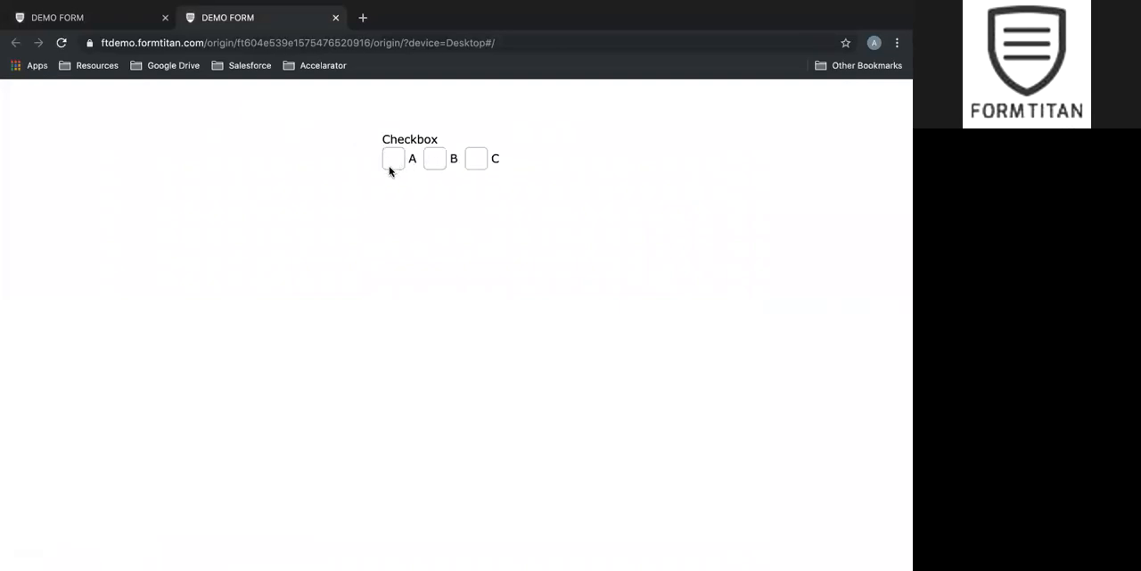
{"action": "left_click", "coordinate": [394, 164]}
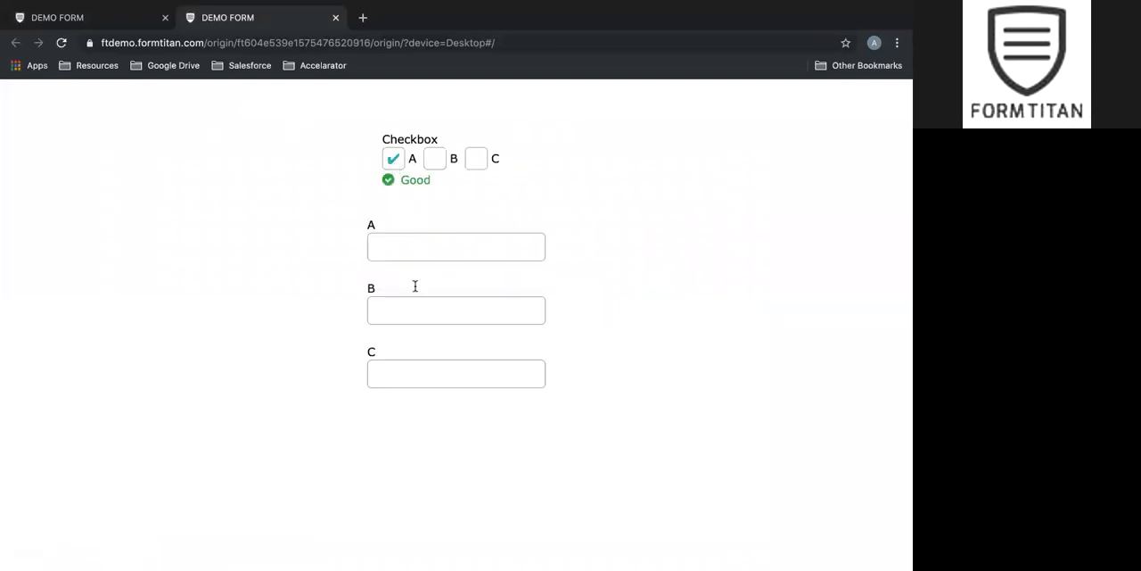
{"action": "left_click", "coordinate": [392, 159]}
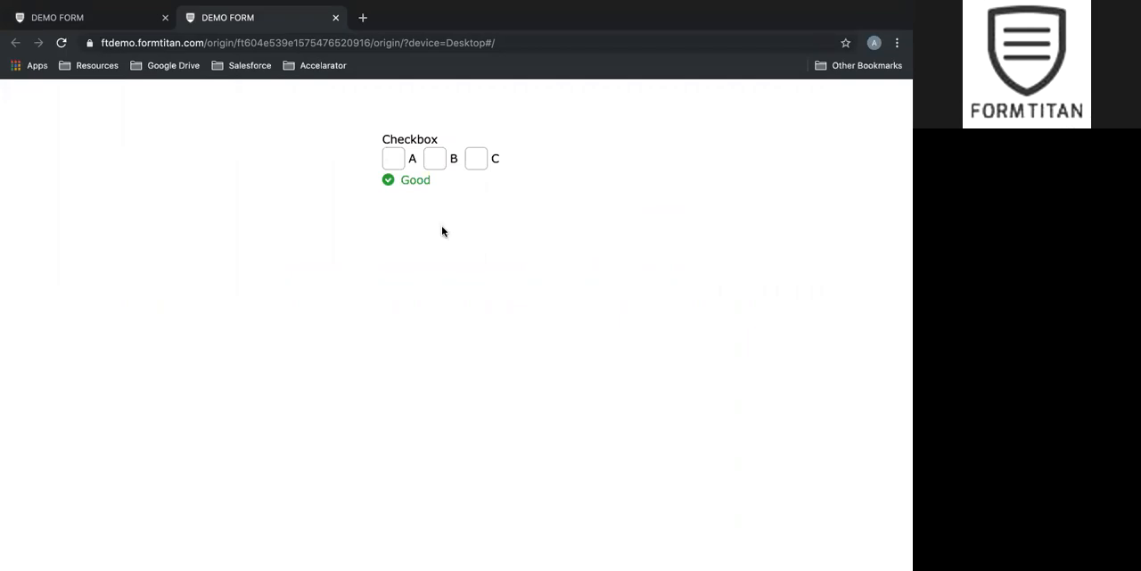
{"action": "left_click", "coordinate": [399, 161]}
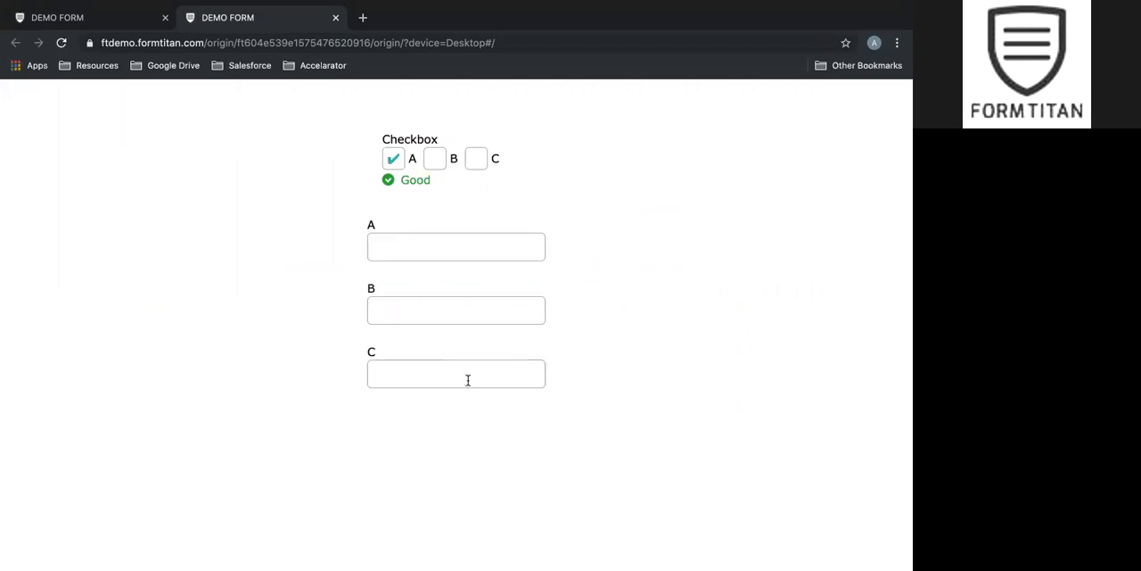
{"action": "left_click", "coordinate": [396, 166]}
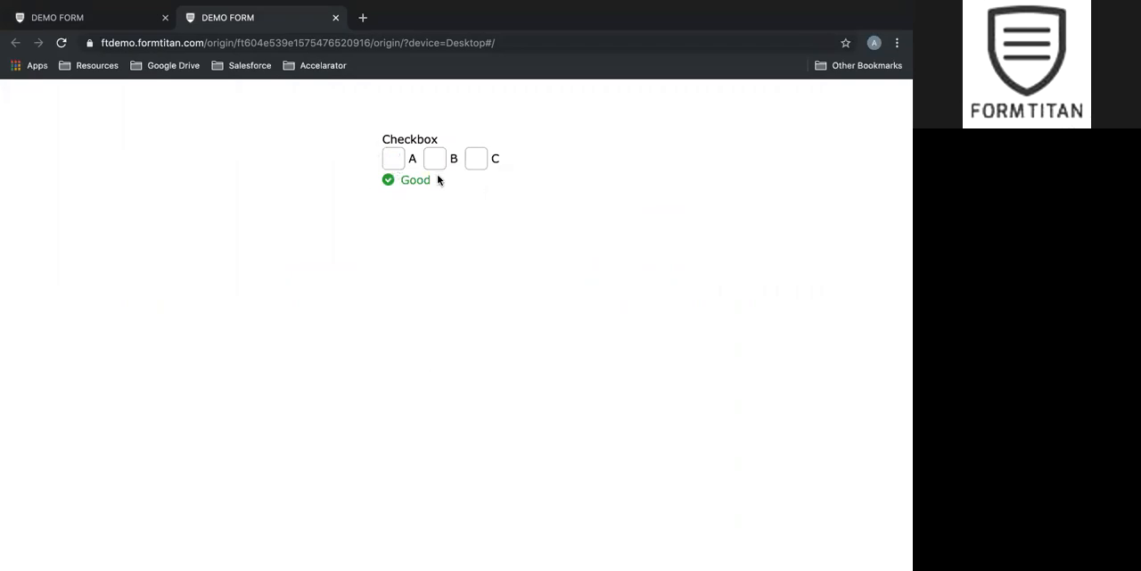
{"action": "left_click", "coordinate": [394, 160]}
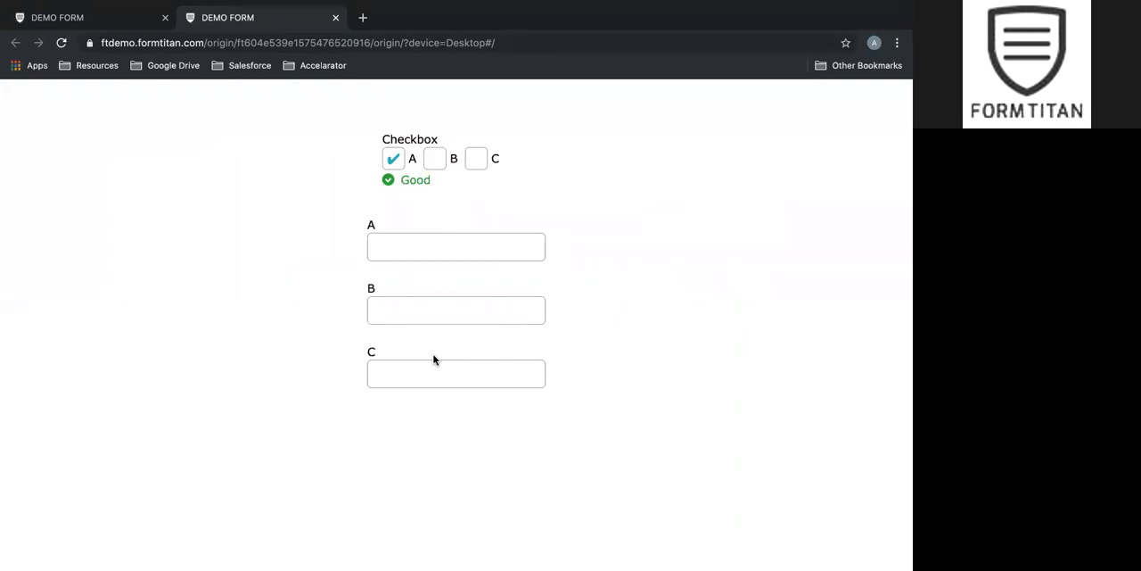
Duplicate Rule #1 of the checkbox field's condition and set Rule #2 to trigger if the current field Equals value A.
{"action": "left_click", "coordinate": [135, 20]}
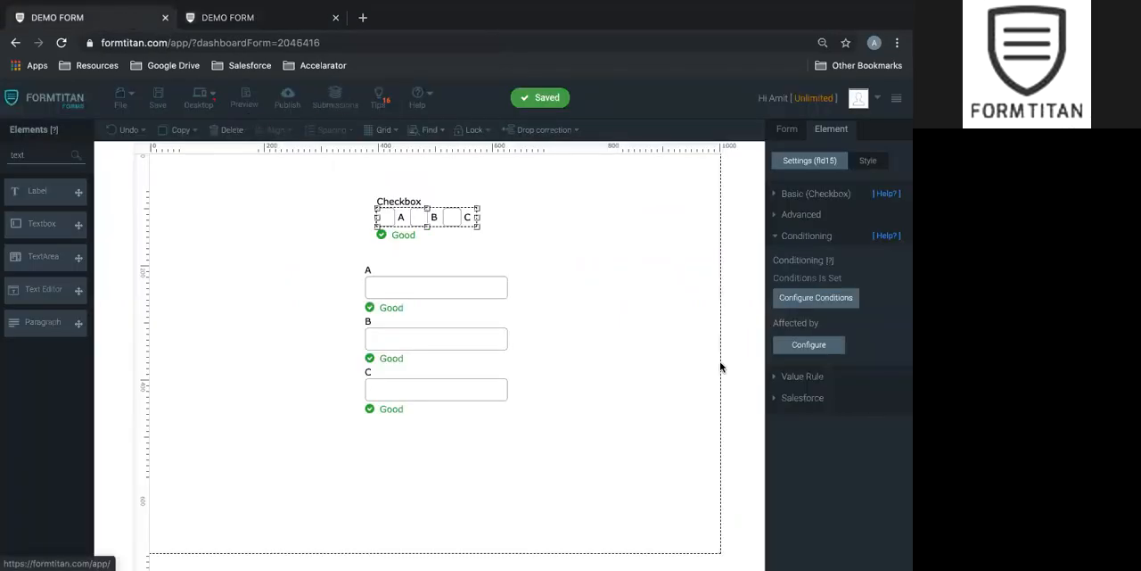
{"action": "left_click", "coordinate": [833, 295]}
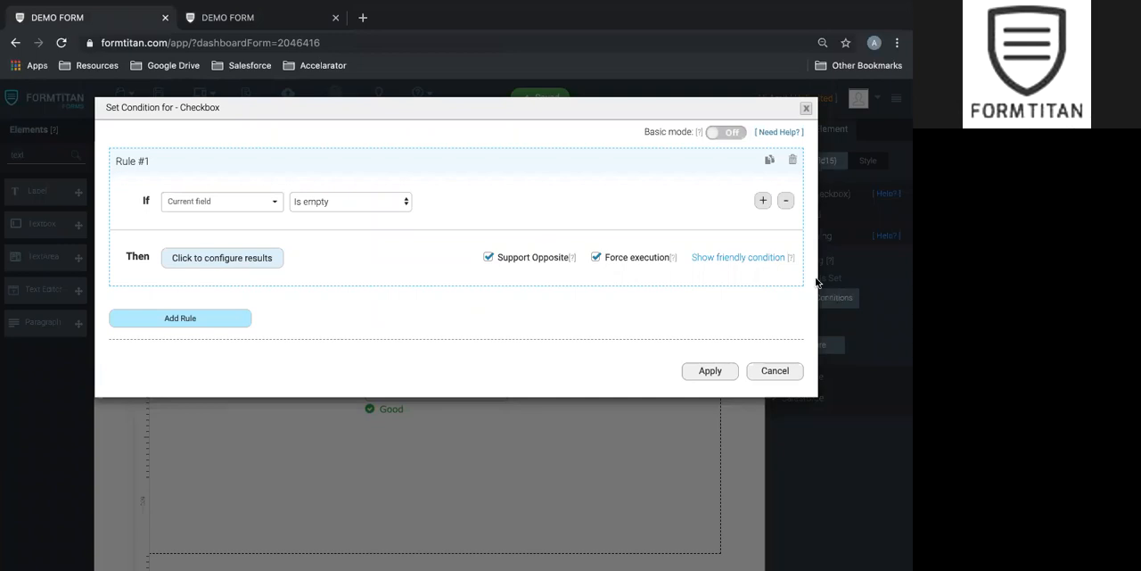
{"action": "left_click", "coordinate": [770, 163]}
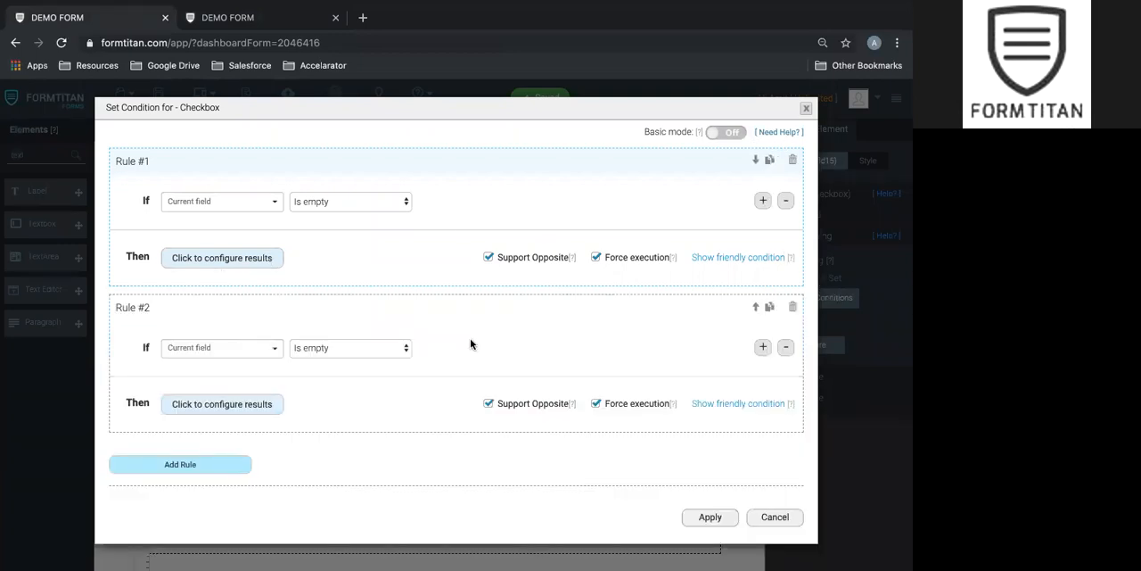
{"action": "left_click", "coordinate": [369, 347]}
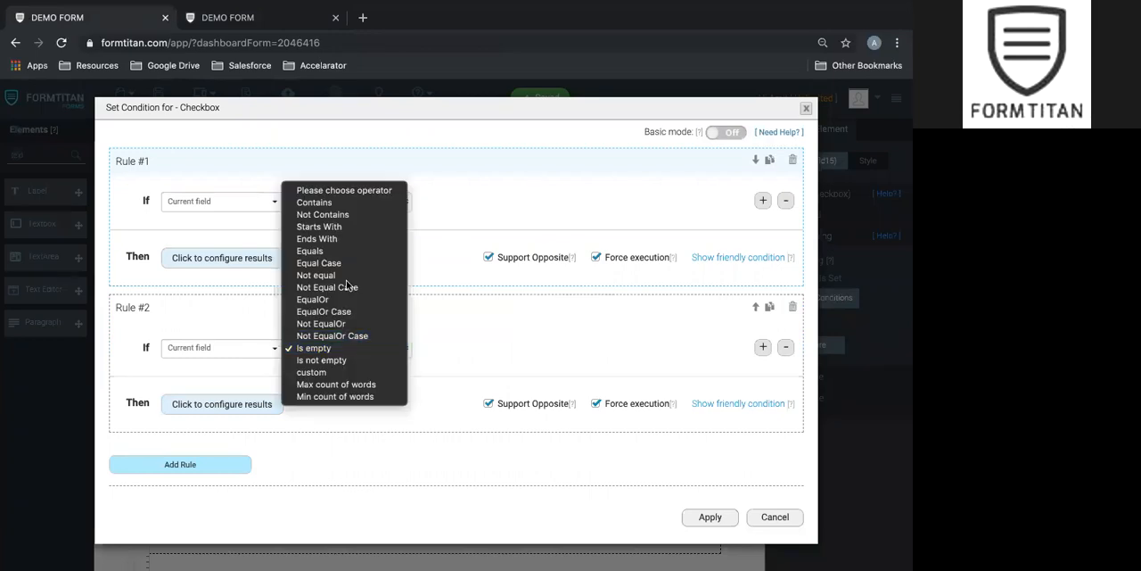
{"action": "left_click", "coordinate": [336, 255]}
{"action": "type", "text": "A"}
Set the result of Rule #2 for textbox A to Show and apply the condition to the checkbox field.
{"action": "left_click", "coordinate": [259, 403]}
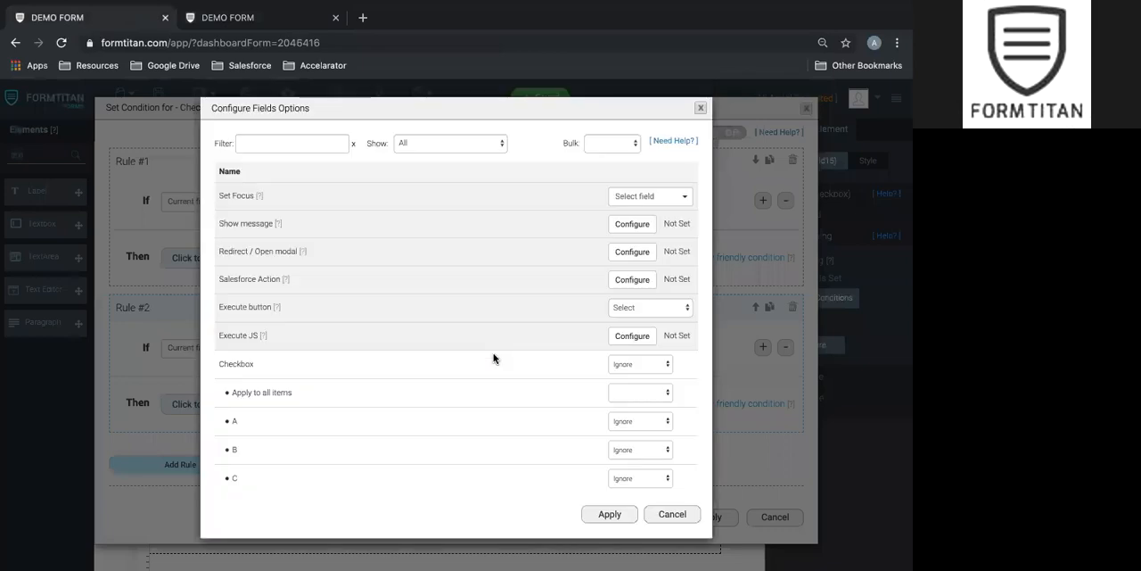
{"action": "scroll", "coordinate": [493, 356], "scroll_direction": "down", "scroll_amount": 1}
{"action": "scroll", "coordinate": [494, 358], "scroll_direction": "down", "scroll_amount": 2}
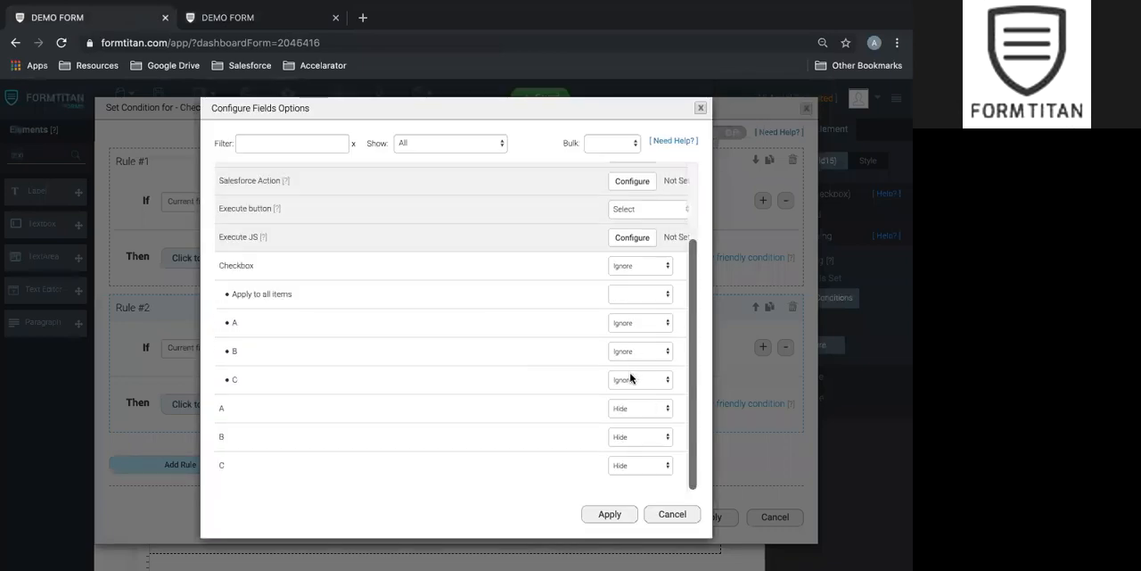
{"action": "left_click", "coordinate": [629, 408]}
{"action": "left_click", "coordinate": [634, 395]}
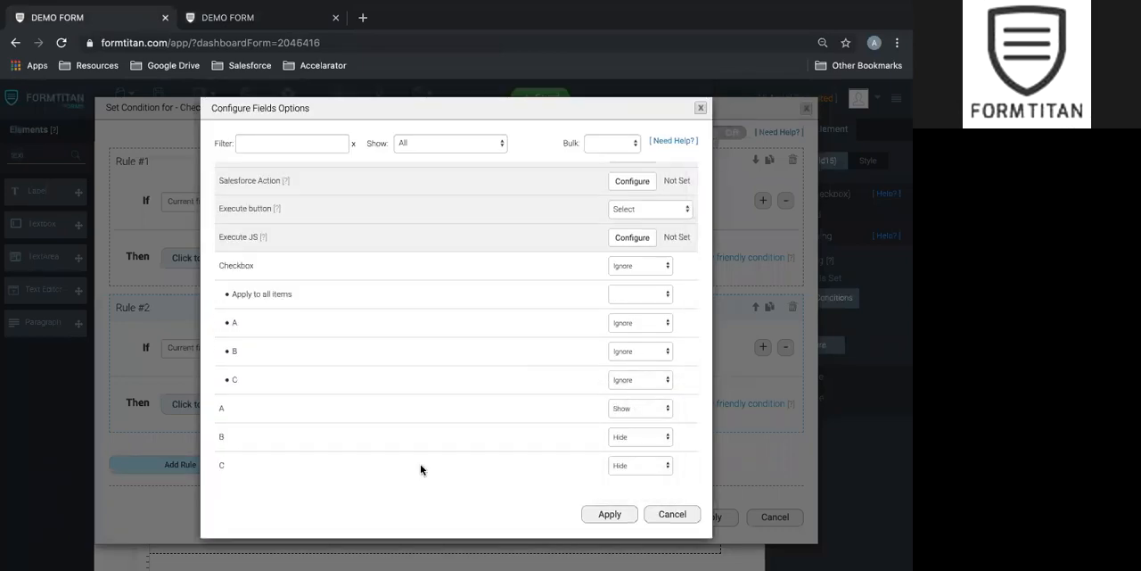
{"action": "left_click", "coordinate": [609, 514]}
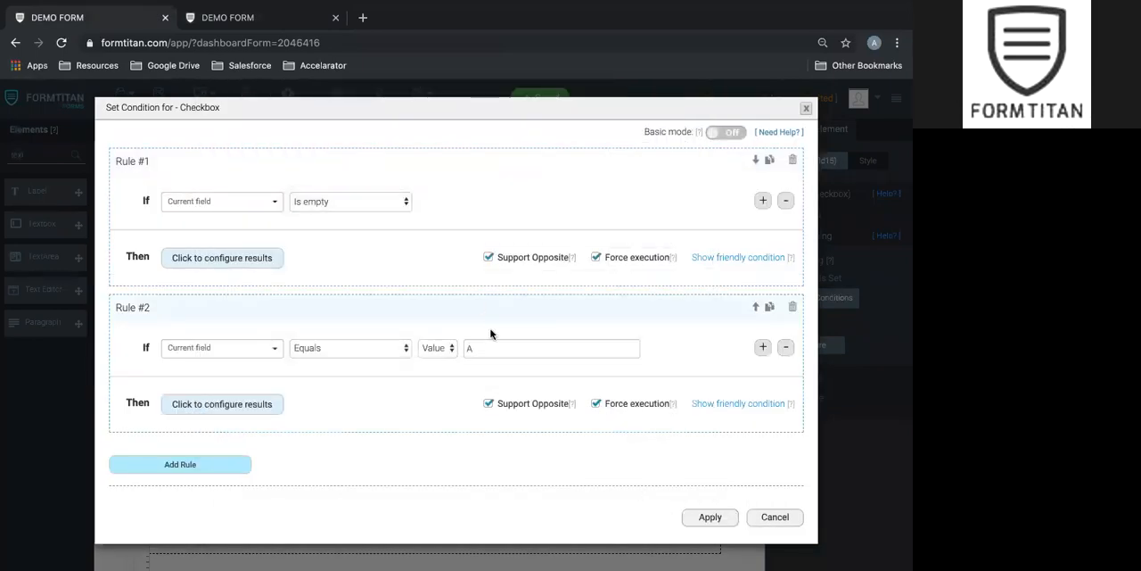
{"action": "left_click", "coordinate": [709, 517]}
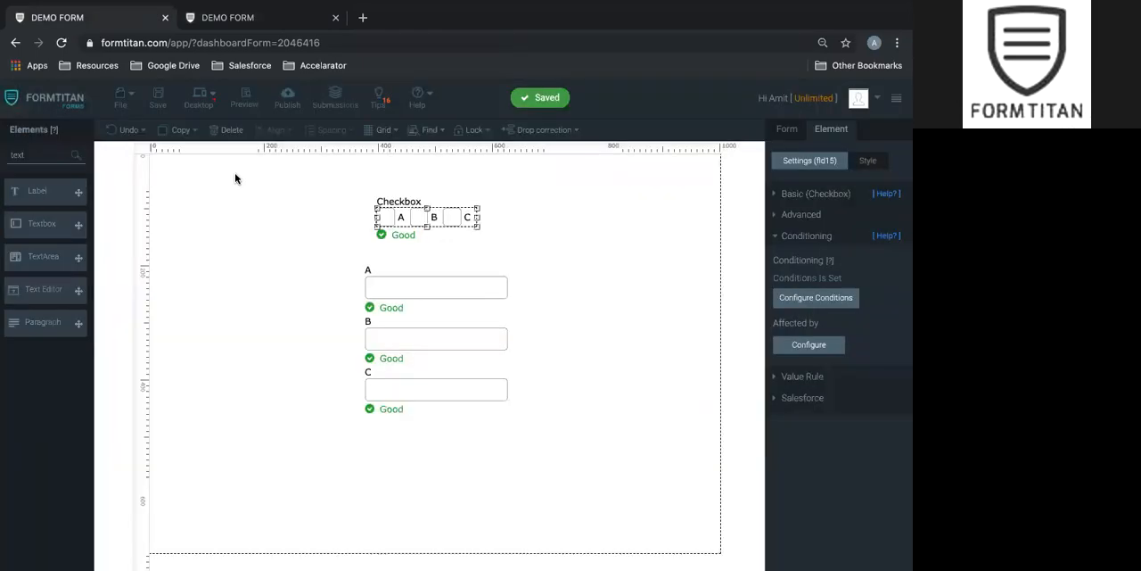
Reload the form preview and select choice A to test which textboxes are displayed.
{"action": "left_click", "coordinate": [265, 17]}
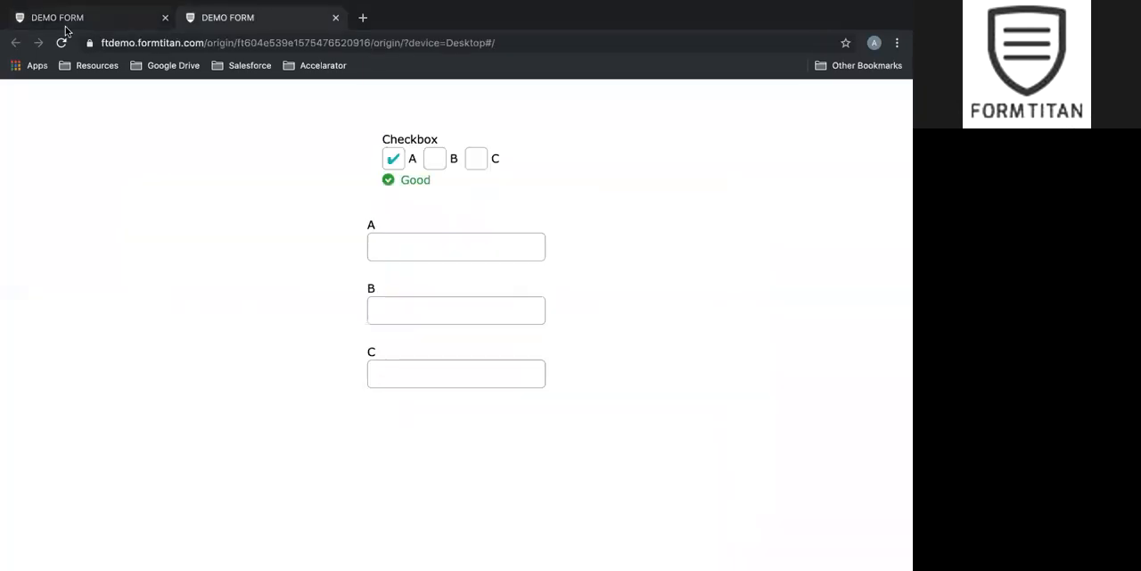
{"action": "left_click", "coordinate": [62, 42]}
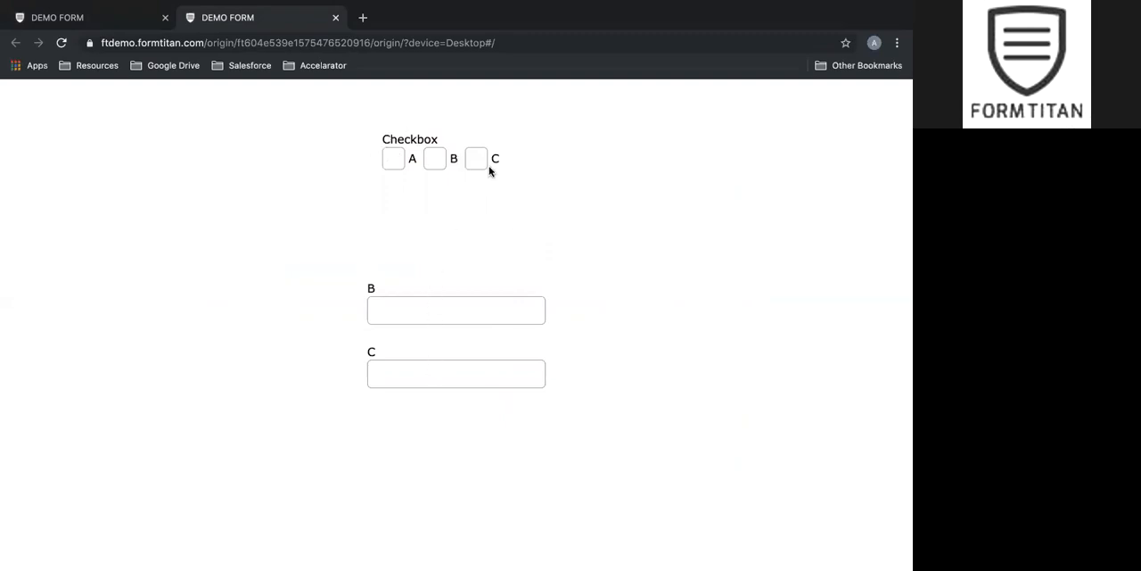
{"action": "left_click", "coordinate": [392, 159]}
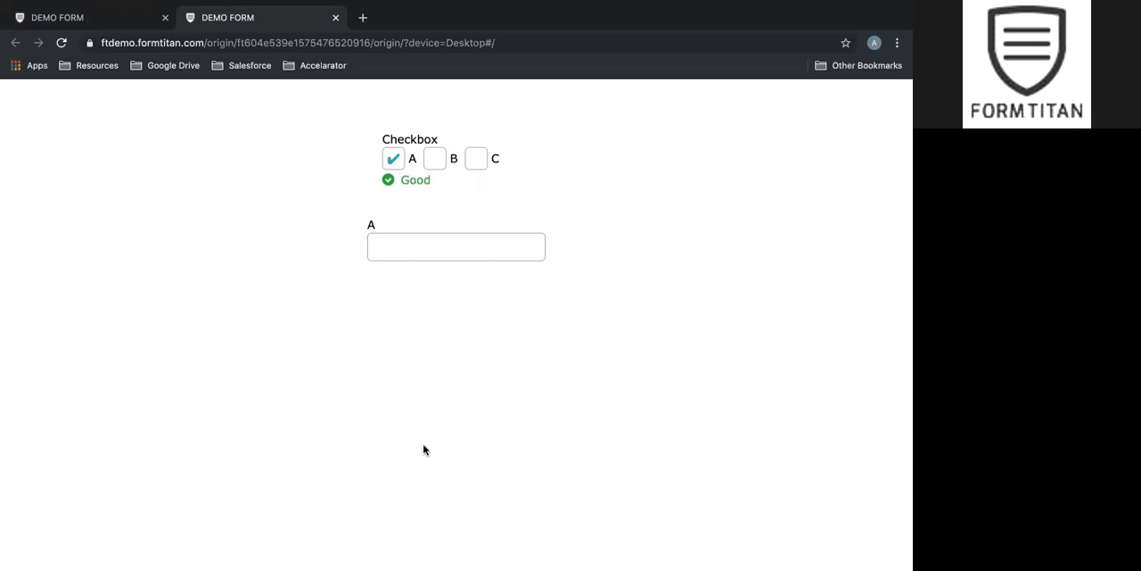
Disable Support Opposite for Rule #1 and Rule #2 of the checkbox condition, apply it and save the form.
{"action": "left_click", "coordinate": [117, 19]}
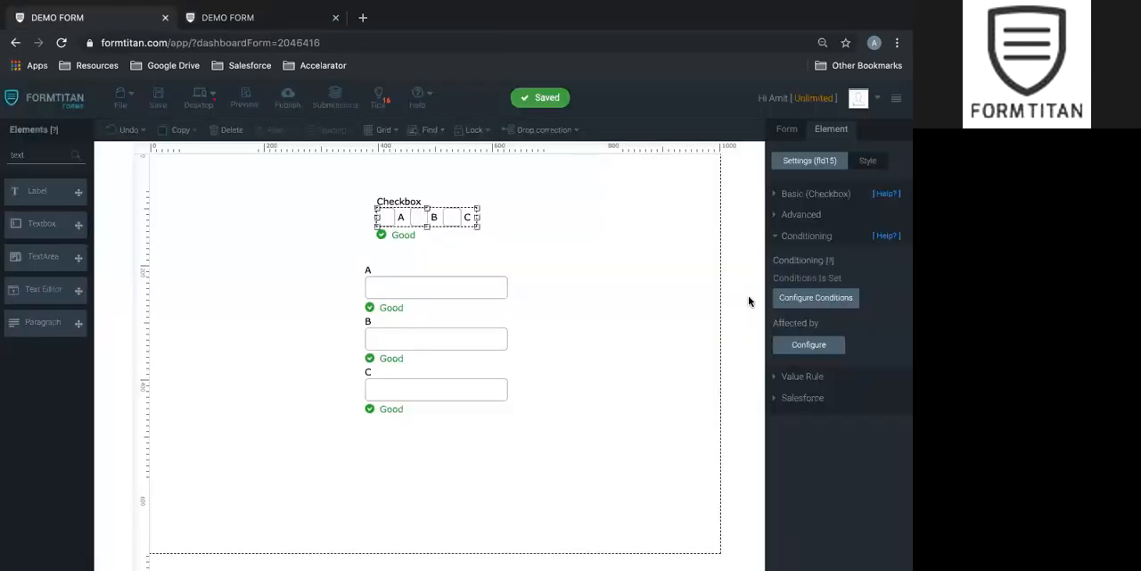
{"action": "left_click", "coordinate": [829, 301]}
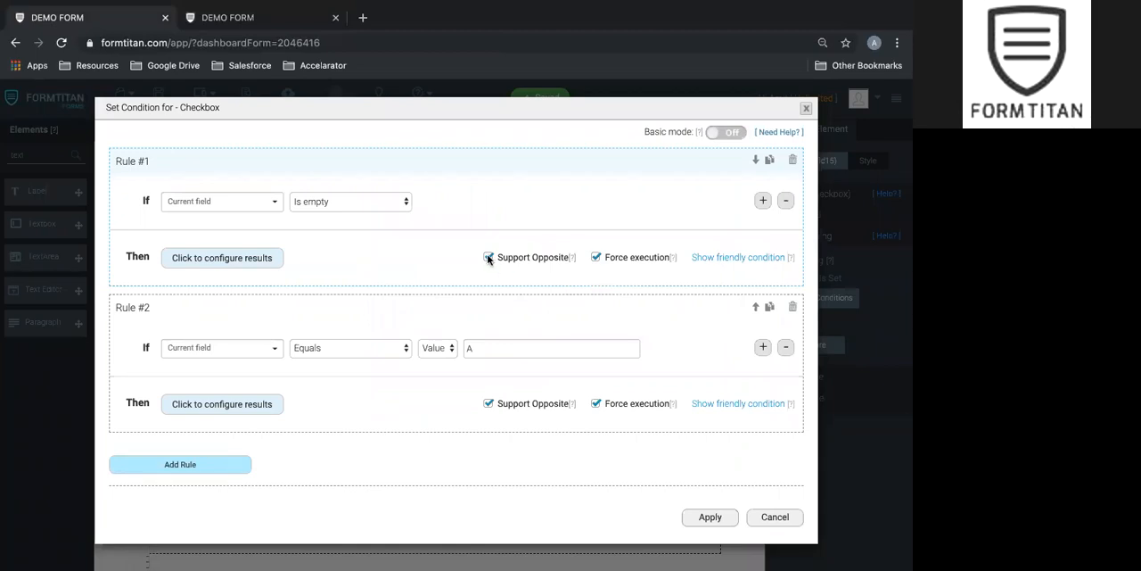
{"action": "left_click", "coordinate": [489, 258]}
{"action": "left_click", "coordinate": [488, 404]}
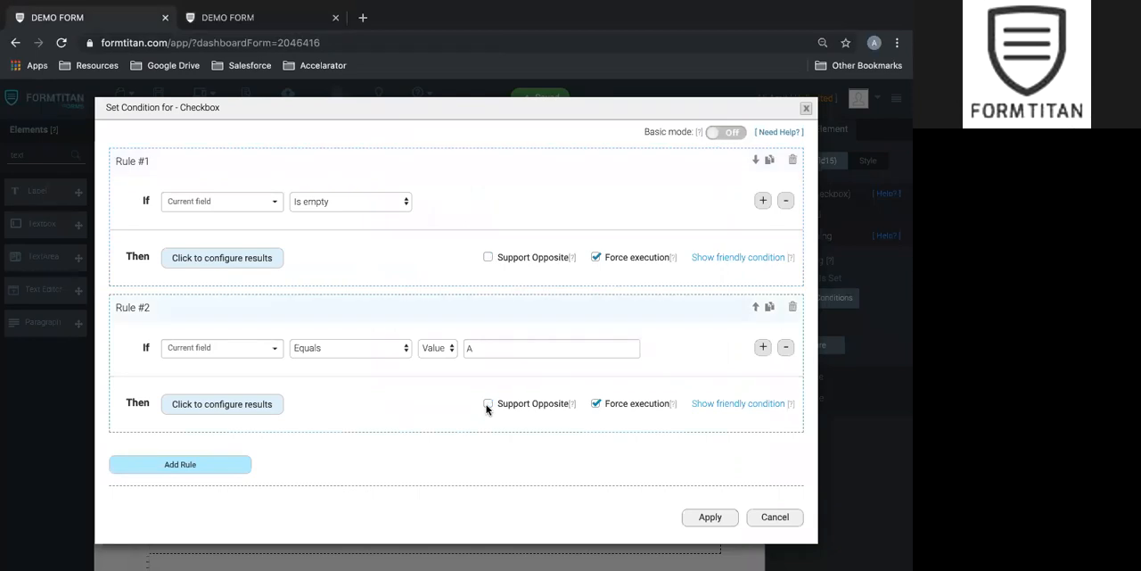
{"action": "left_click", "coordinate": [710, 518]}
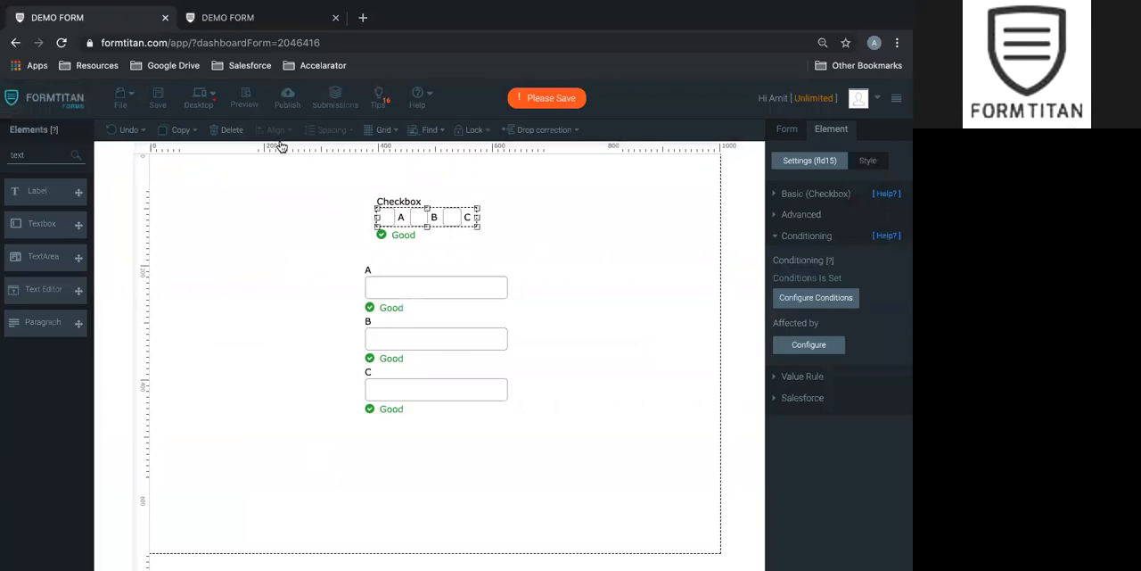
{"action": "left_click", "coordinate": [161, 104]}
Return to the refreshed form preview and toggle choice A on and off to test both rules.
{"action": "left_click", "coordinate": [225, 18]}
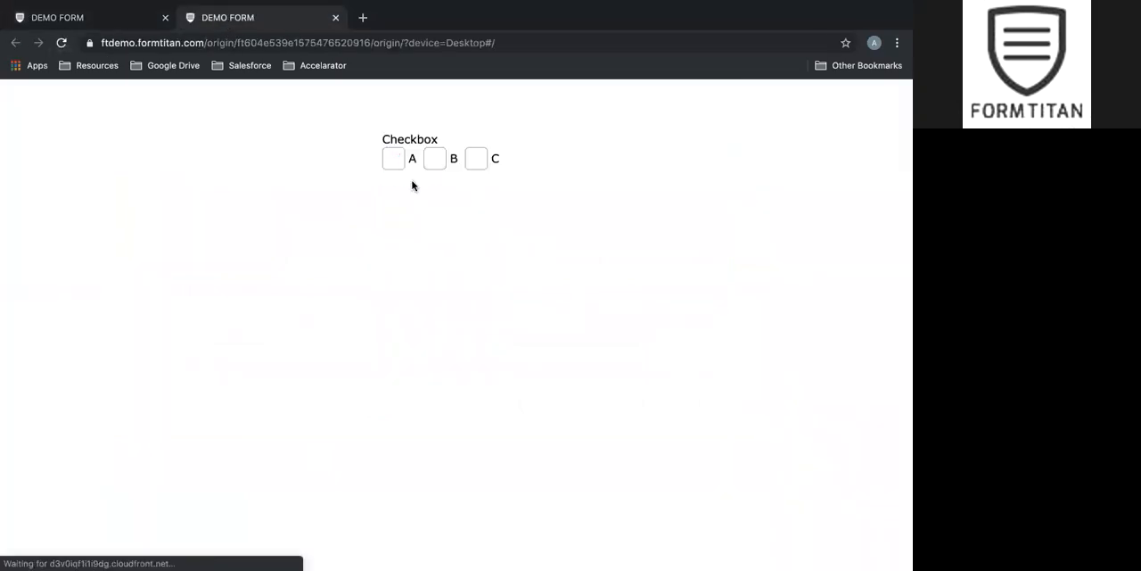
{"action": "left_click", "coordinate": [394, 160]}
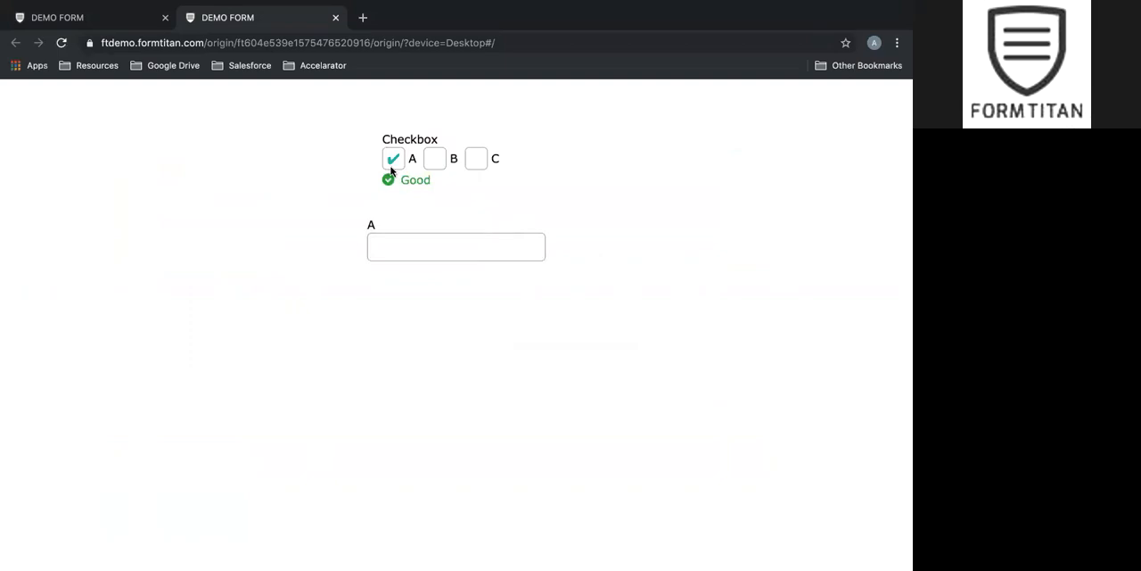
{"action": "left_click", "coordinate": [393, 160]}
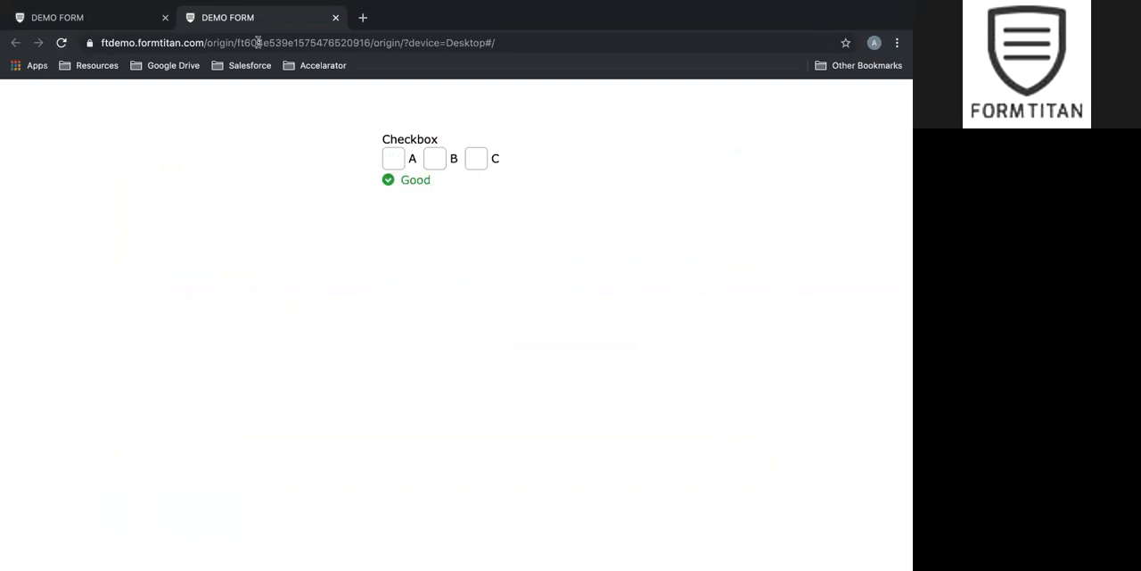
Duplicate Rule #2 of the checkbox field's condition and set Rule #3 to trigger if the current field Equals value B.
{"action": "left_click", "coordinate": [120, 18]}
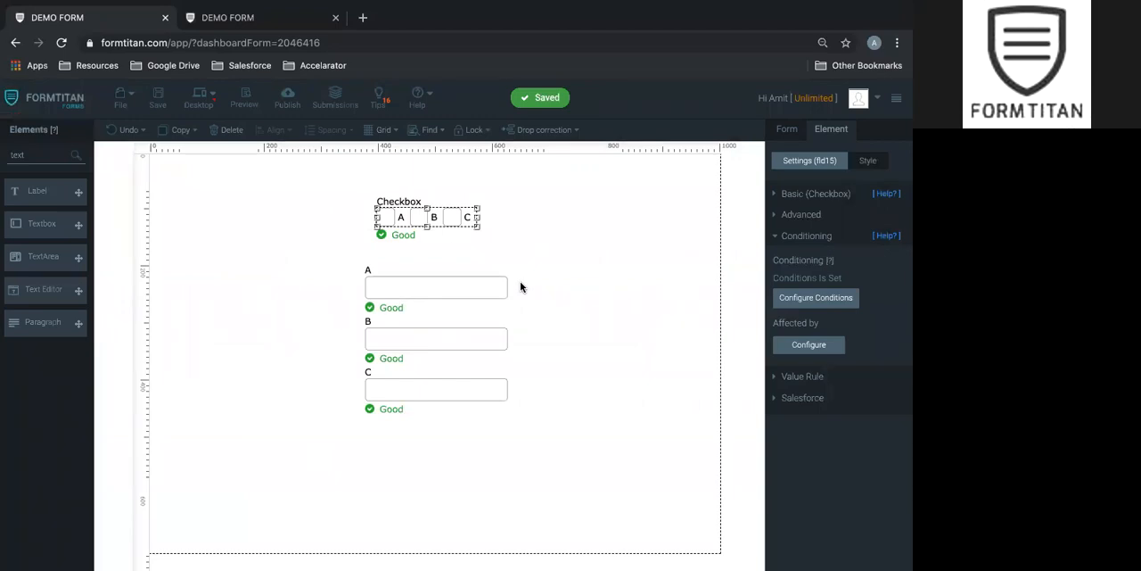
{"action": "left_click", "coordinate": [558, 257]}
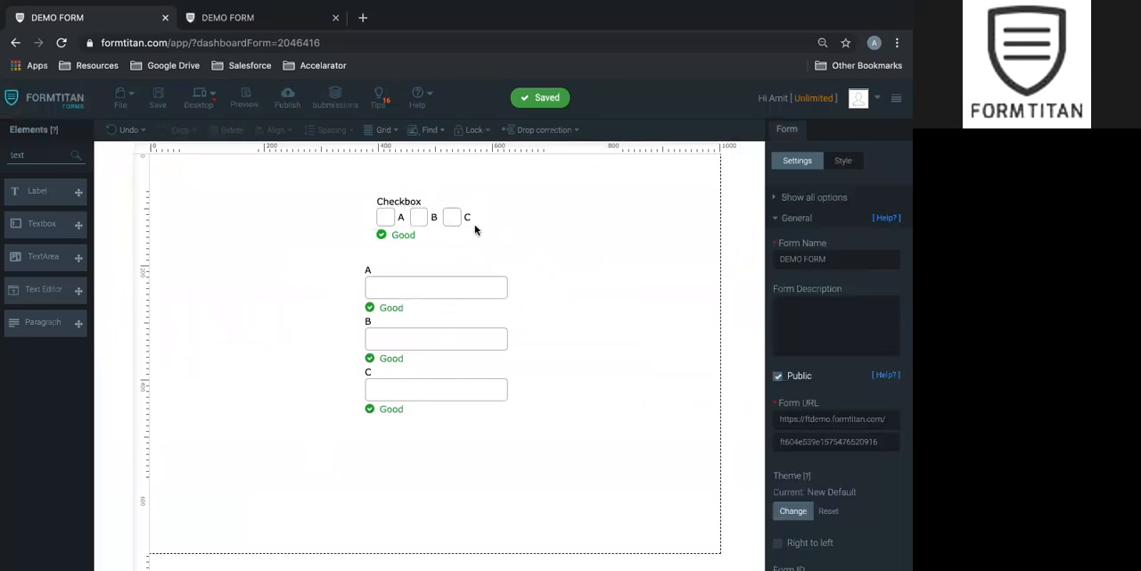
{"action": "left_click", "coordinate": [460, 227]}
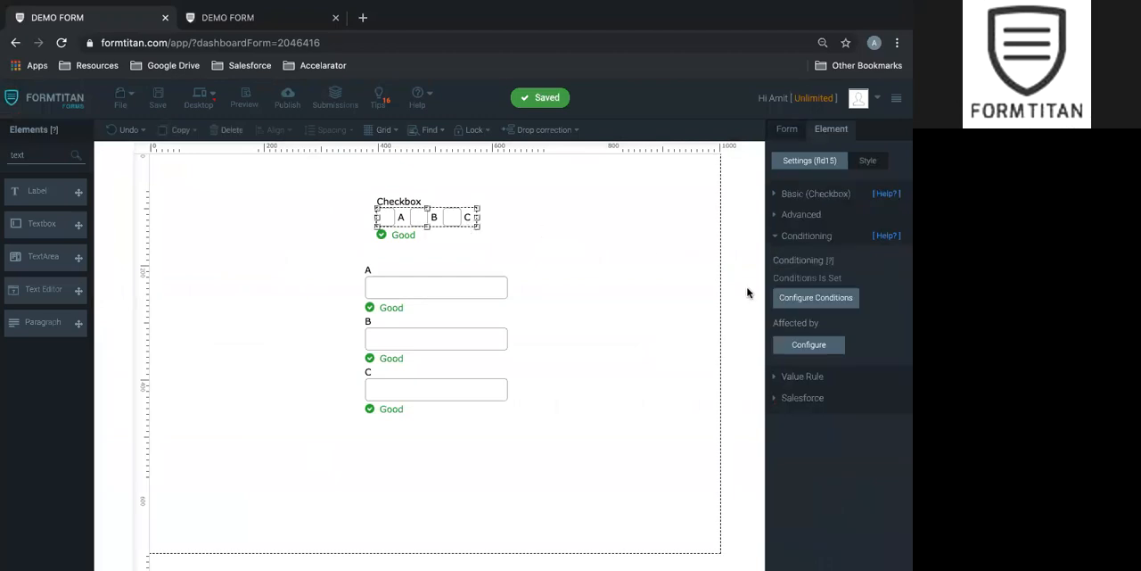
{"action": "left_click", "coordinate": [842, 302]}
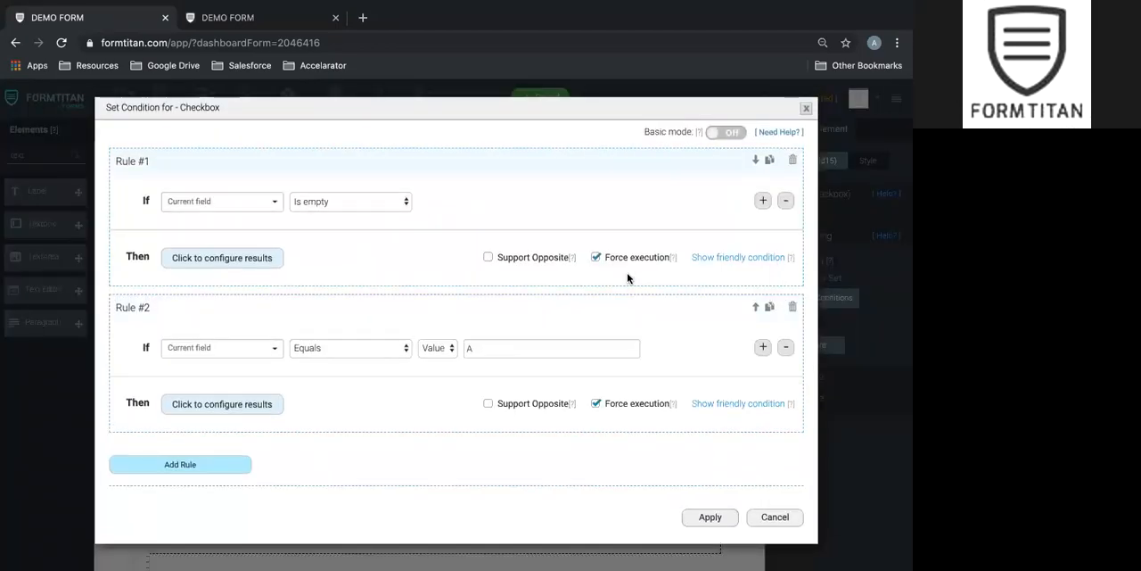
{"action": "left_click", "coordinate": [769, 306]}
{"action": "scroll", "coordinate": [570, 387], "scroll_direction": "down", "scroll_amount": 1}
{"action": "scroll", "coordinate": [569, 386], "scroll_direction": "down", "scroll_amount": 1}
{"action": "left_click", "coordinate": [525, 377]}
{"action": "key", "text": "BackSpace"}
{"action": "type", "text": "B"}
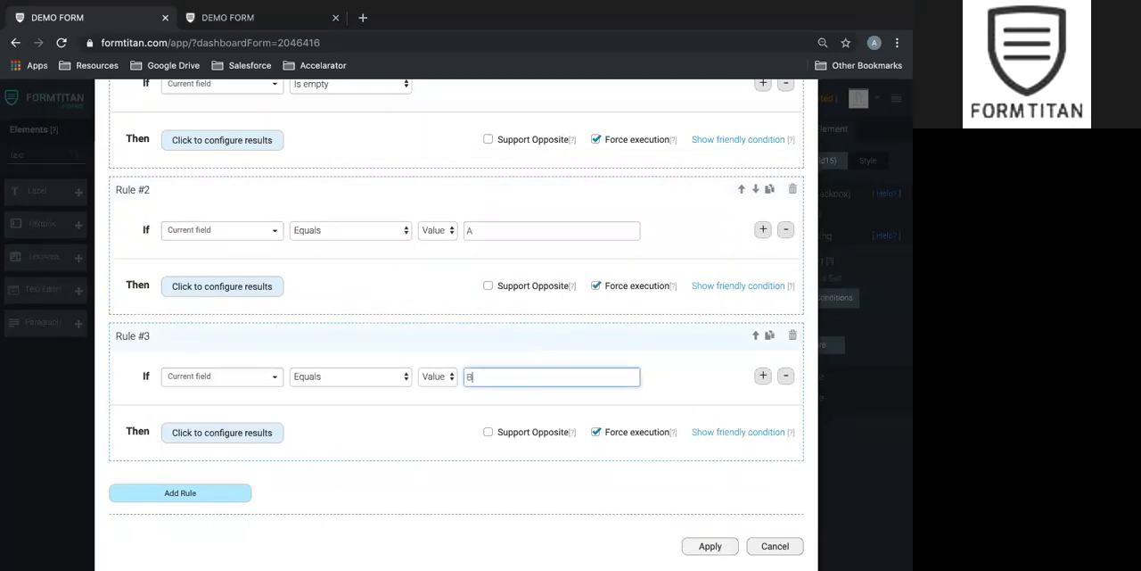
Configure the results of Rule #3 to Show textbox B and Hide textboxes A and C.
{"action": "left_click", "coordinate": [237, 427]}
{"action": "scroll", "coordinate": [471, 364], "scroll_direction": "down", "scroll_amount": 1}
{"action": "scroll", "coordinate": [470, 364], "scroll_direction": "down", "scroll_amount": 1}
{"action": "left_click", "coordinate": [627, 435]}
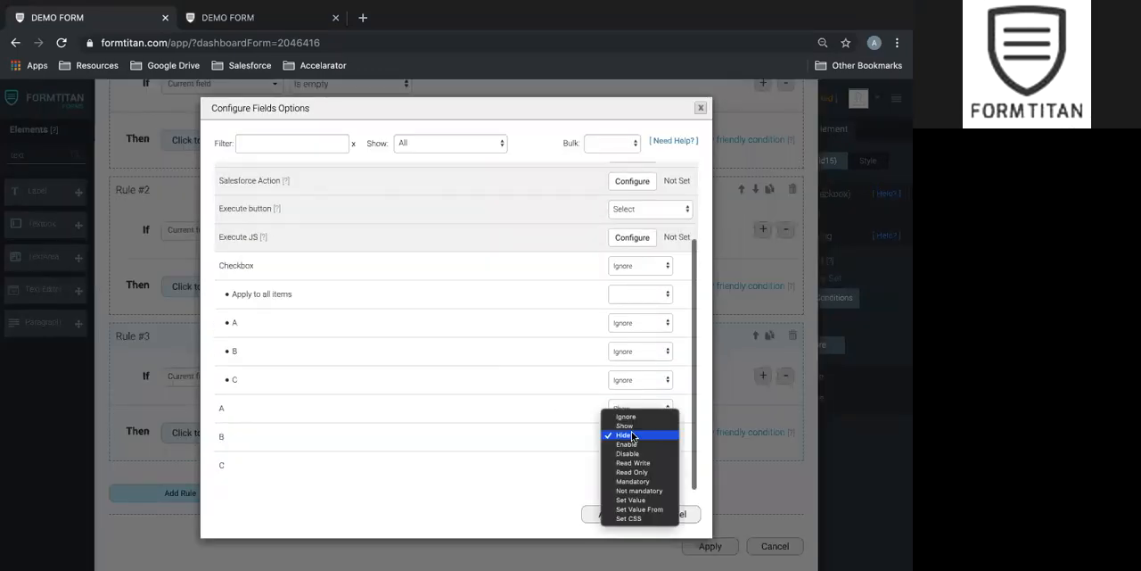
{"action": "left_click", "coordinate": [629, 426]}
{"action": "left_click", "coordinate": [645, 410]}
{"action": "left_click", "coordinate": [631, 417]}
{"action": "left_click", "coordinate": [627, 466]}
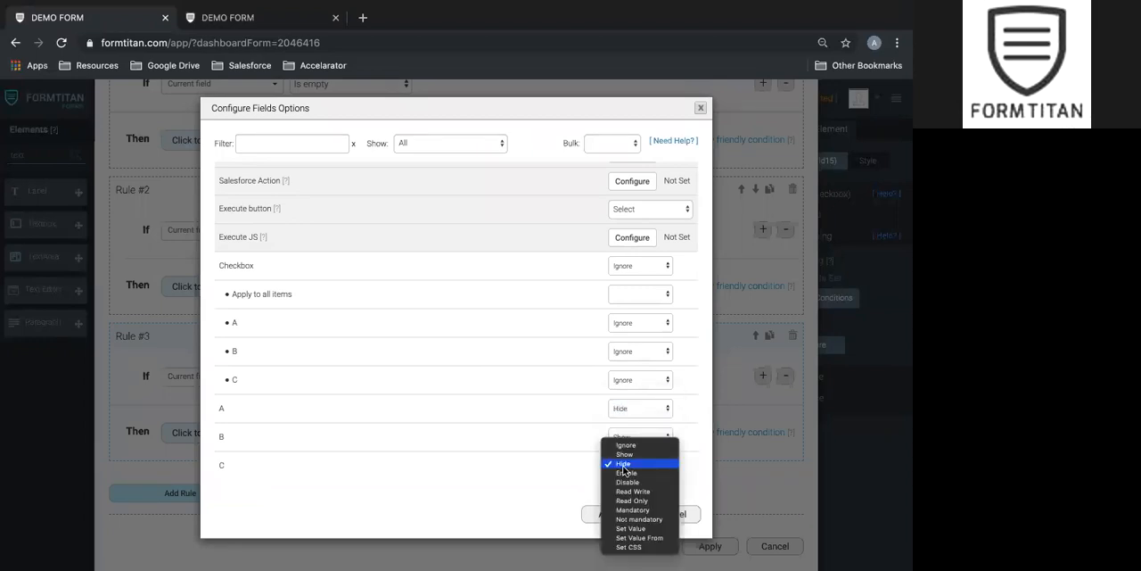
{"action": "left_click", "coordinate": [626, 464]}
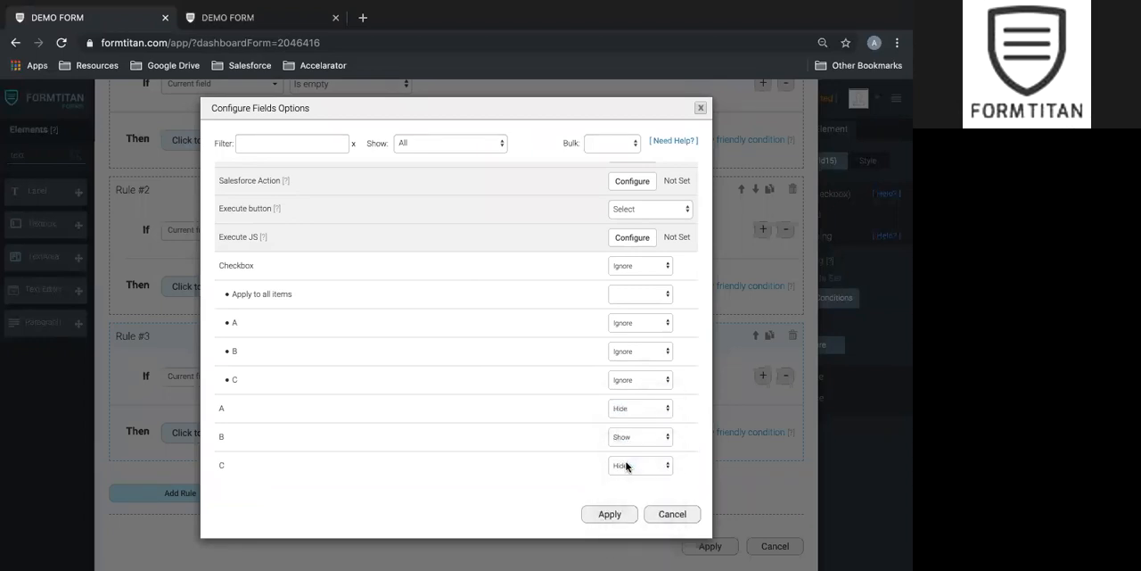
{"action": "left_click", "coordinate": [609, 514]}
Duplicate Rule #3 and set Rule #4 to trigger if the current field Equals value C.
{"action": "scroll", "coordinate": [681, 401], "scroll_direction": "down", "scroll_amount": 1}
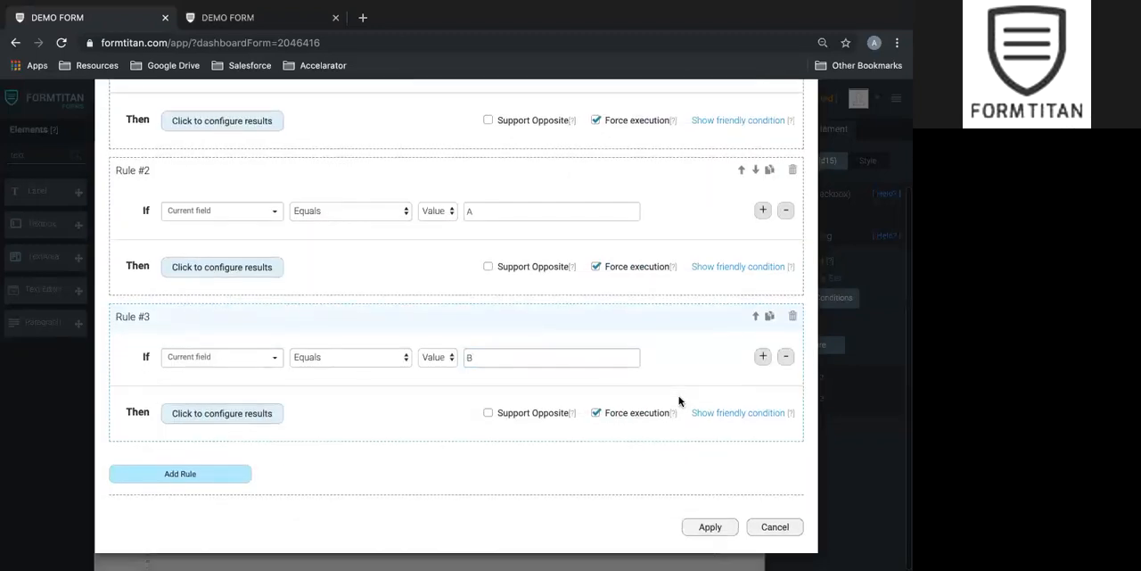
{"action": "left_click", "coordinate": [770, 317]}
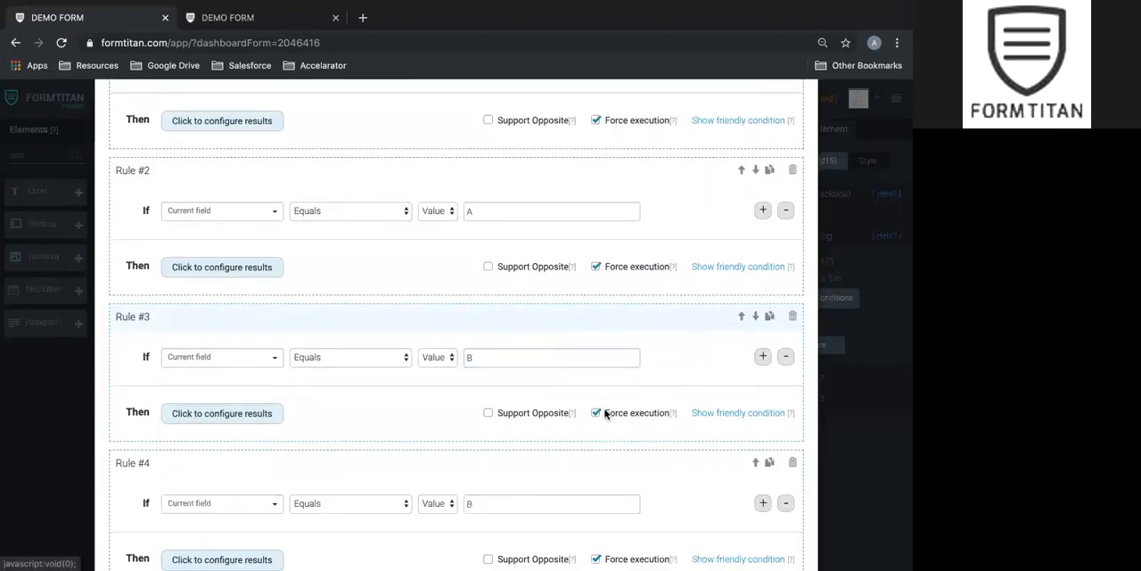
{"action": "scroll", "coordinate": [550, 402], "scroll_direction": "down", "scroll_amount": 3}
{"action": "left_click", "coordinate": [546, 408]}
{"action": "key", "text": "BackSpace"}
{"action": "type", "text": "C"}
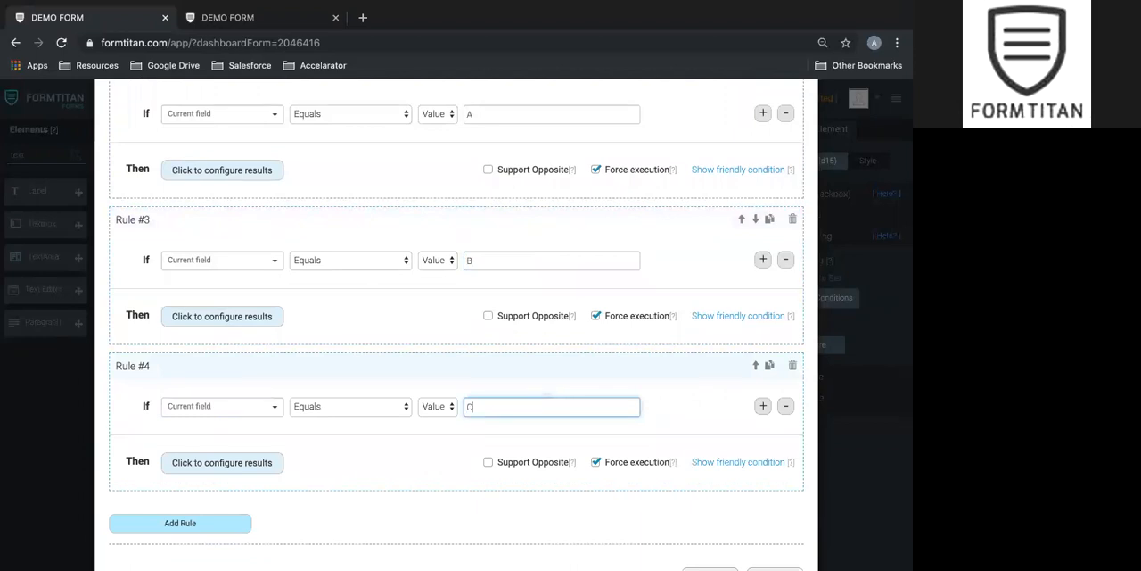
Configure the results of Rule #4 to Show for textbox C and Hide for textbox B.
{"action": "left_click", "coordinate": [270, 462]}
{"action": "scroll", "coordinate": [566, 354], "scroll_direction": "down", "scroll_amount": 3}
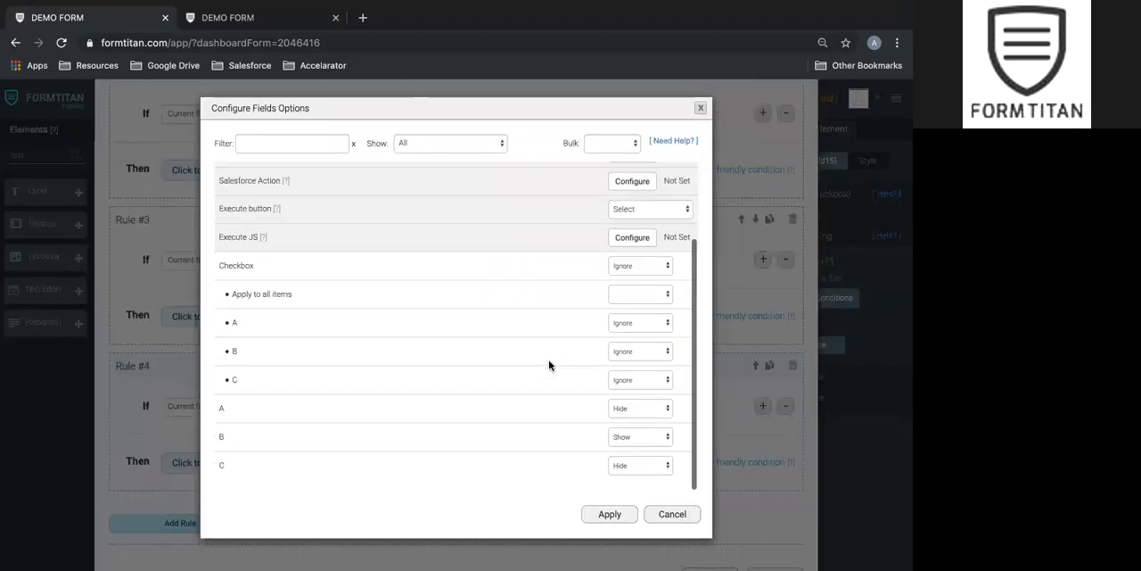
{"action": "left_click", "coordinate": [639, 466]}
{"action": "left_click", "coordinate": [633, 454]}
{"action": "left_click", "coordinate": [642, 434]}
{"action": "left_click", "coordinate": [640, 426]}
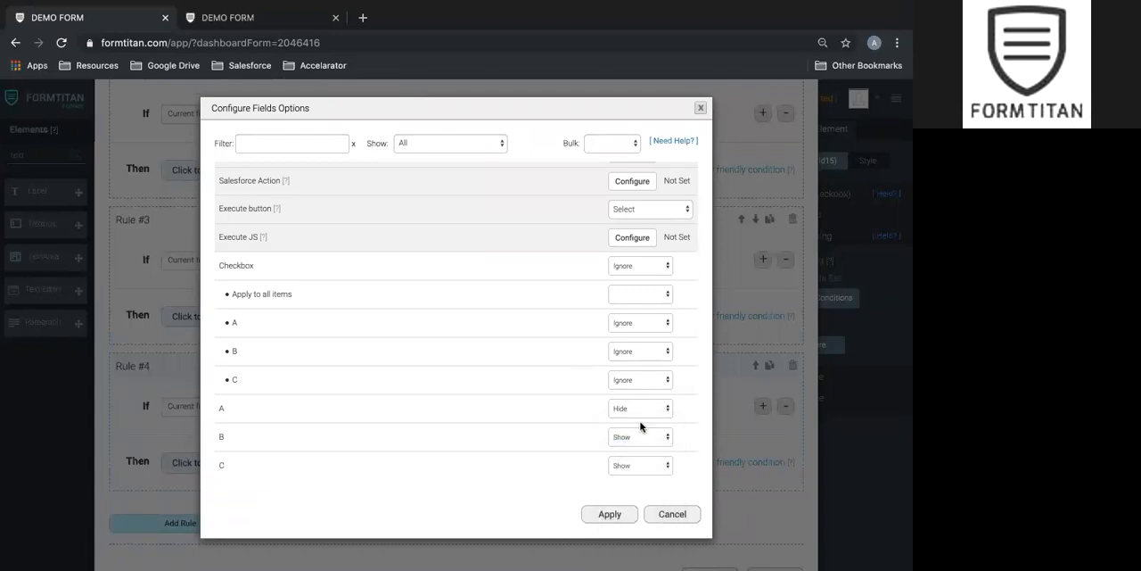
{"action": "left_click", "coordinate": [606, 513]}
Apply the updated set of rules to the checkbox field and save the form.
{"action": "scroll", "coordinate": [679, 446], "scroll_direction": "down", "scroll_amount": 1}
{"action": "left_click", "coordinate": [692, 525]}
{"action": "left_click", "coordinate": [158, 101]}
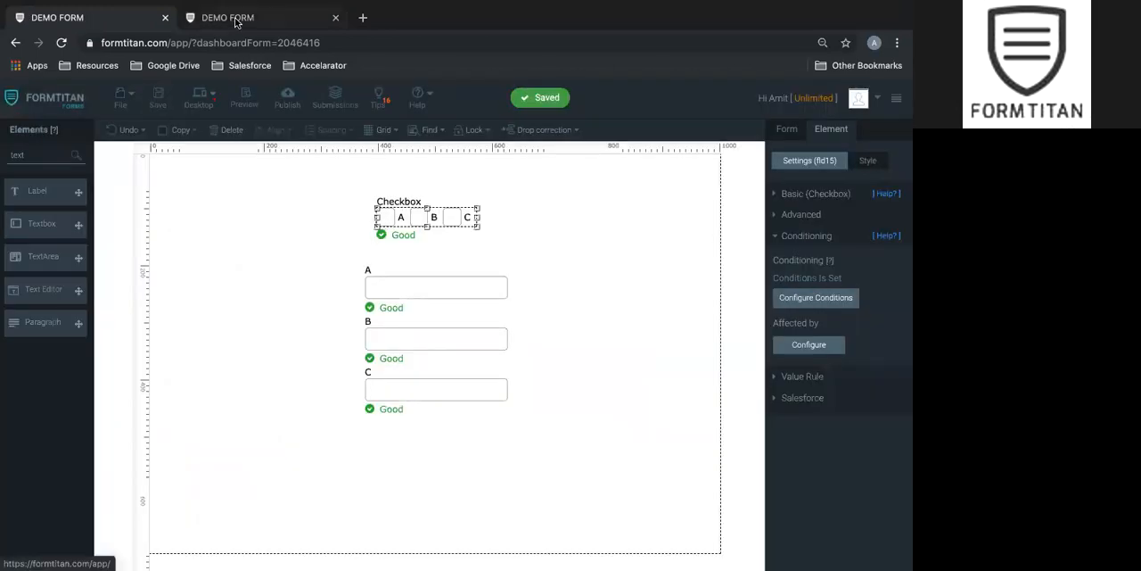
Reload the form preview, toggle choices A and B on and off, and select C to test the matching textboxes.
{"action": "left_click", "coordinate": [60, 43]}
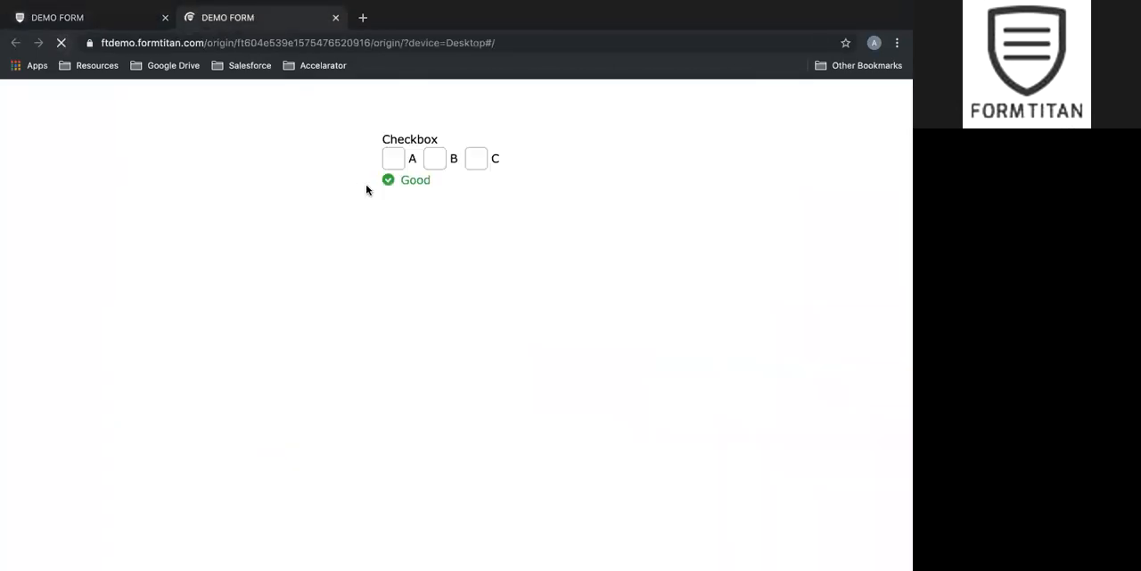
{"action": "left_click", "coordinate": [391, 168]}
{"action": "left_click", "coordinate": [390, 169]}
{"action": "left_click", "coordinate": [436, 161]}
{"action": "left_click", "coordinate": [436, 161]}
{"action": "left_click", "coordinate": [479, 162]}
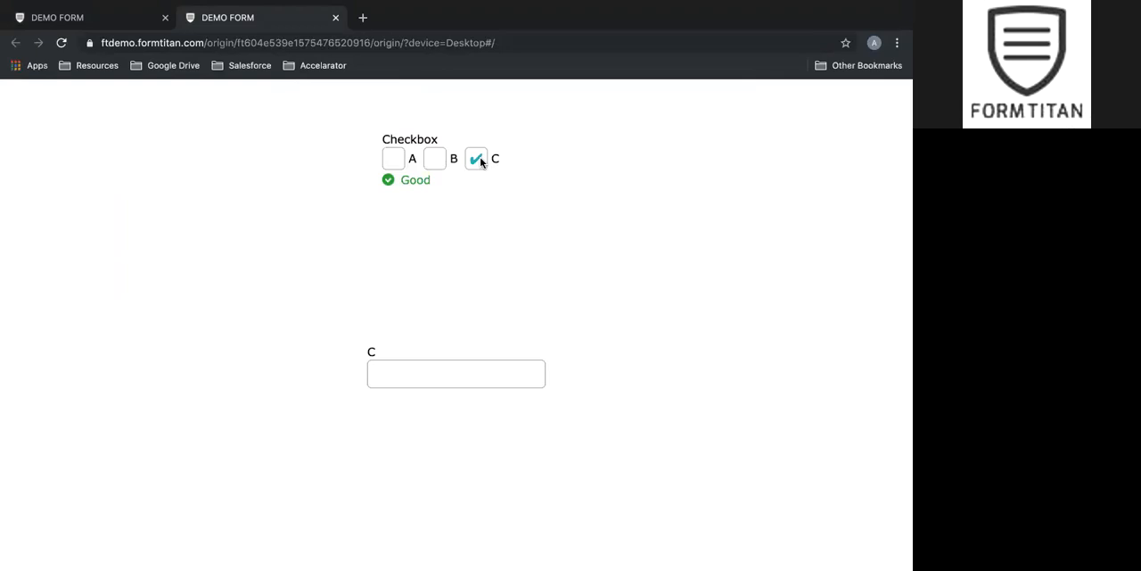
Clear choice C and select choice A in the form preview to test the textbox switch.
{"action": "left_click", "coordinate": [480, 161]}
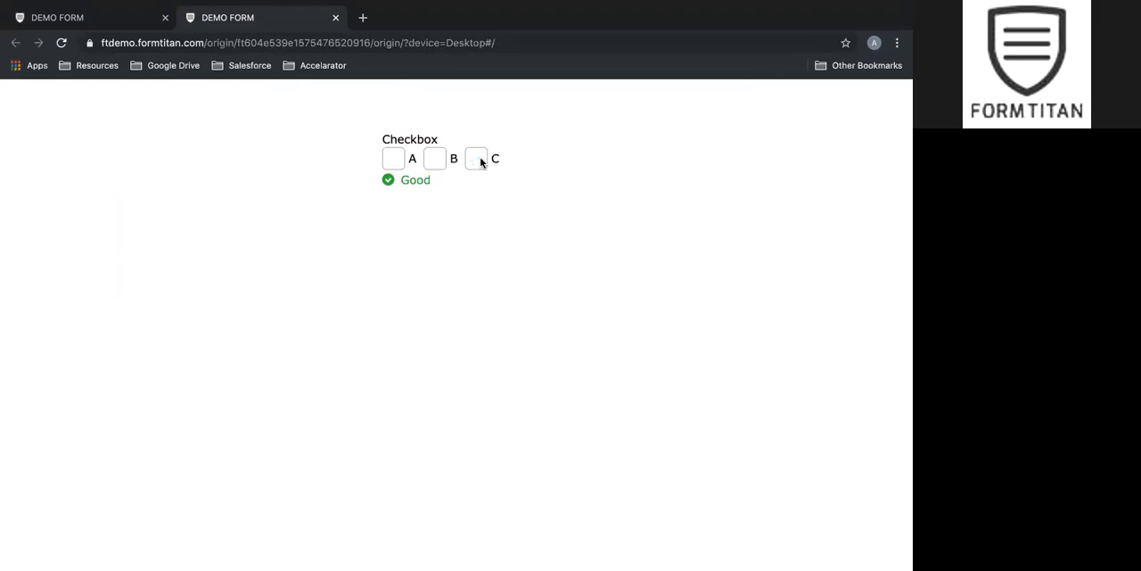
{"action": "left_click", "coordinate": [399, 160]}
Return to the form builder, review Rules #1 to #4 of the checkbox field and apply them.
{"action": "left_click", "coordinate": [94, 21]}
{"action": "left_click", "coordinate": [796, 295]}
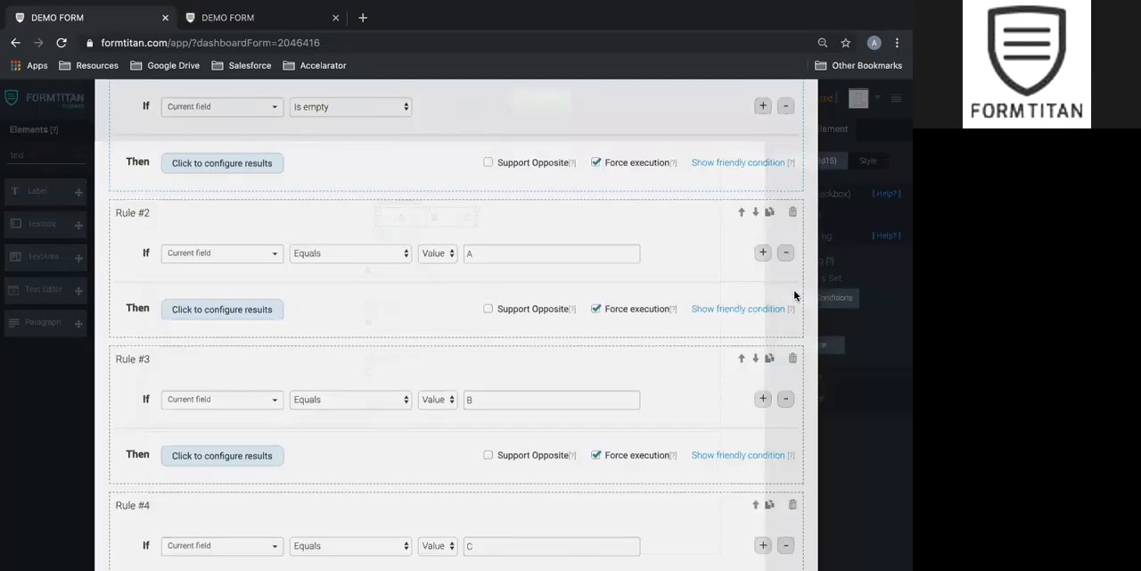
{"action": "scroll", "coordinate": [574, 329], "scroll_direction": "down", "scroll_amount": 3}
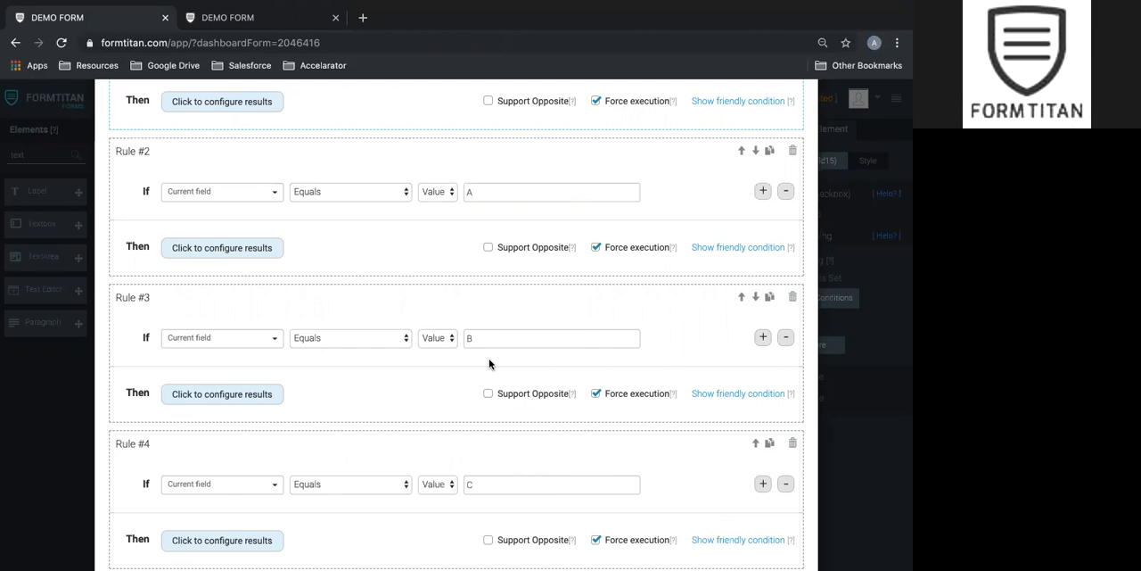
{"action": "scroll", "coordinate": [489, 363], "scroll_direction": "down", "scroll_amount": 1}
{"action": "scroll", "coordinate": [415, 443], "scroll_direction": "down", "scroll_amount": 2}
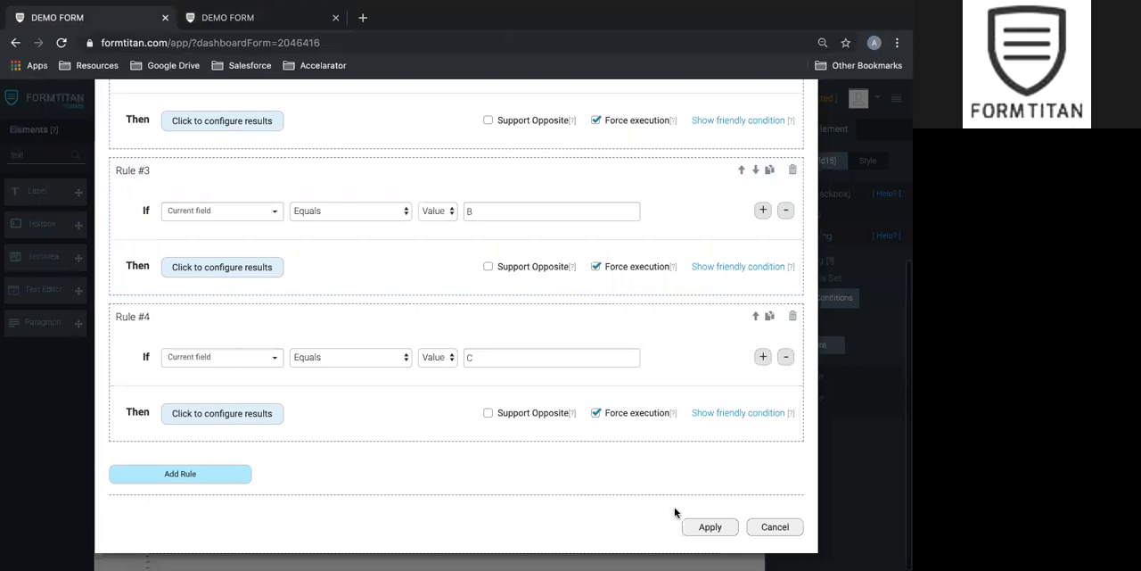
{"action": "left_click", "coordinate": [720, 530]}
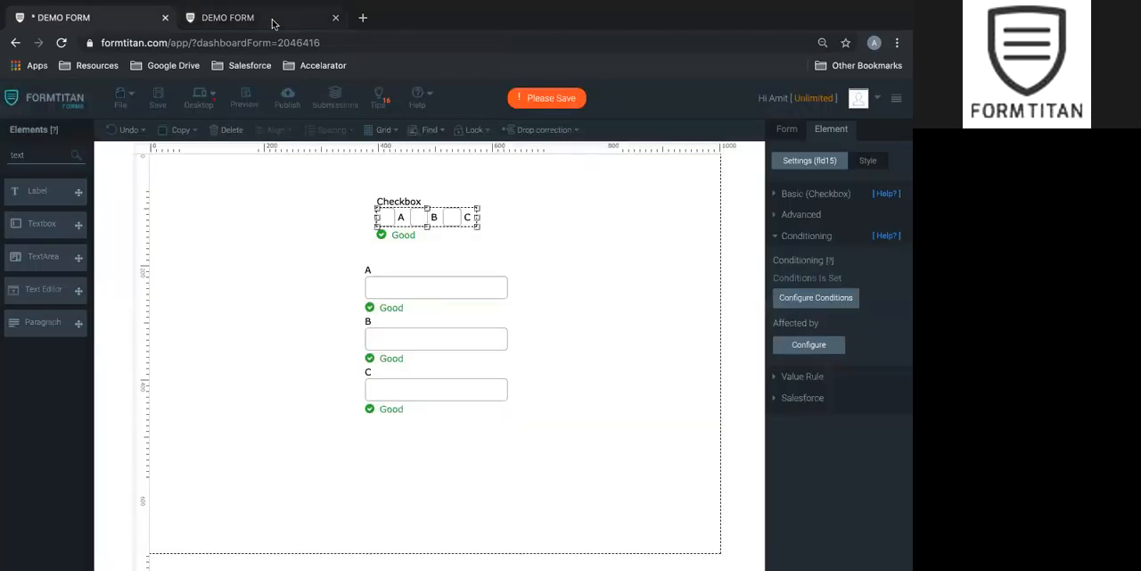
Test choices A and B one after the other in the form preview, clear them, and select C to compare textbox positions.
{"action": "left_click", "coordinate": [272, 24]}
{"action": "left_click", "coordinate": [384, 158]}
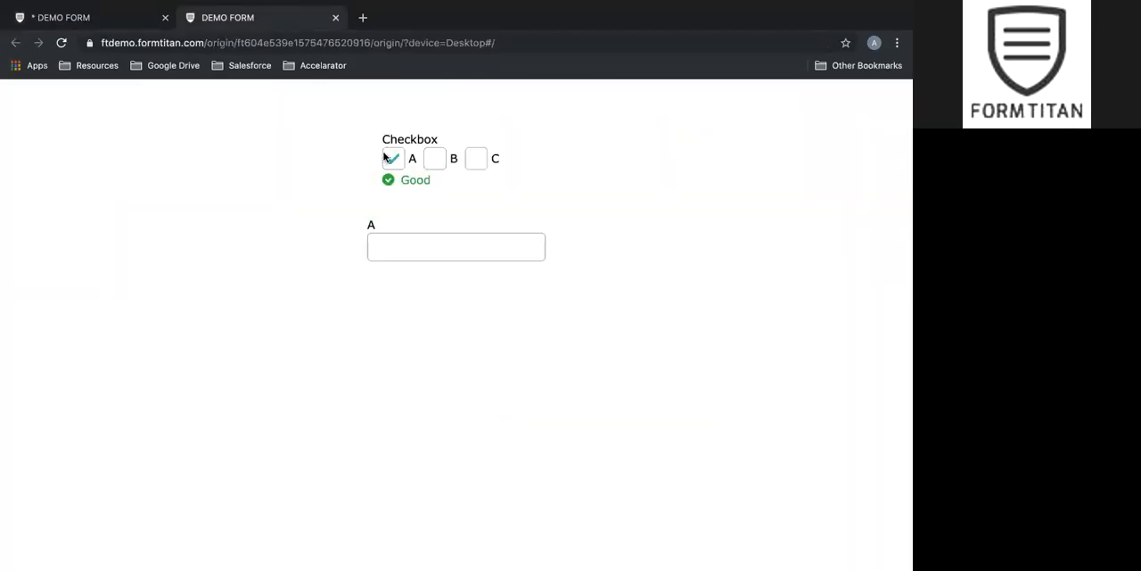
{"action": "left_click", "coordinate": [390, 158]}
{"action": "left_click", "coordinate": [436, 157]}
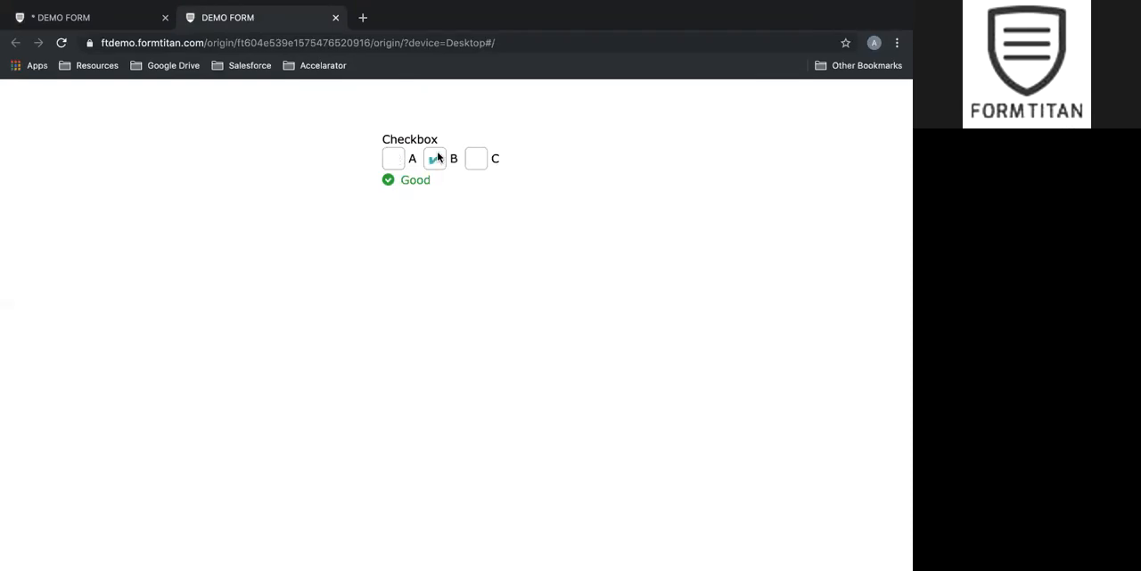
{"action": "left_click", "coordinate": [436, 158]}
{"action": "left_click", "coordinate": [474, 159]}
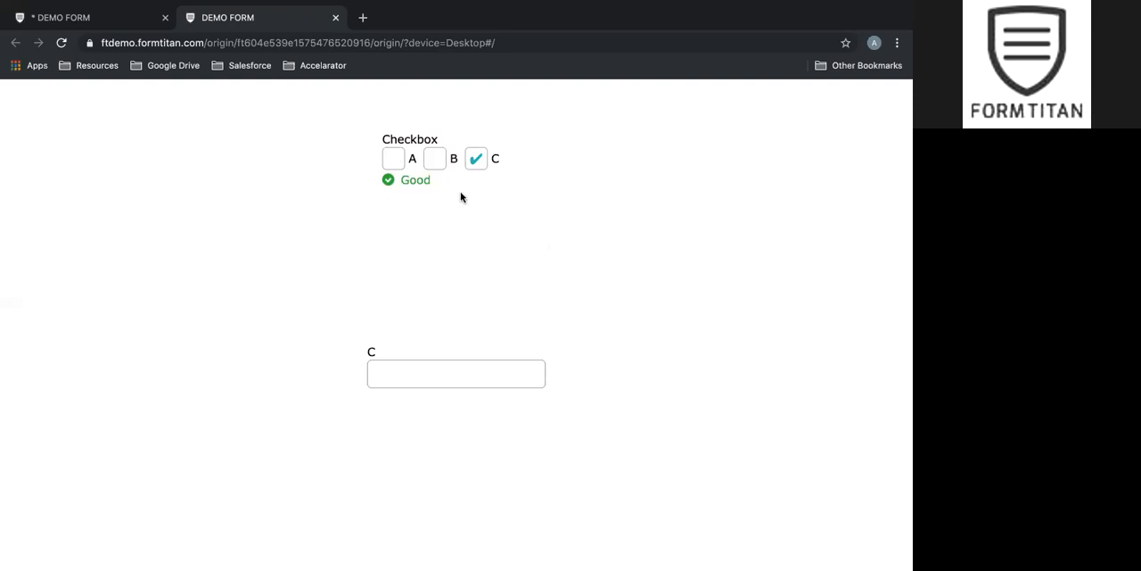
Set the vertical spacing between textboxes A, B and C to 5 px in the form builder and save the form.
{"action": "left_click", "coordinate": [108, 20]}
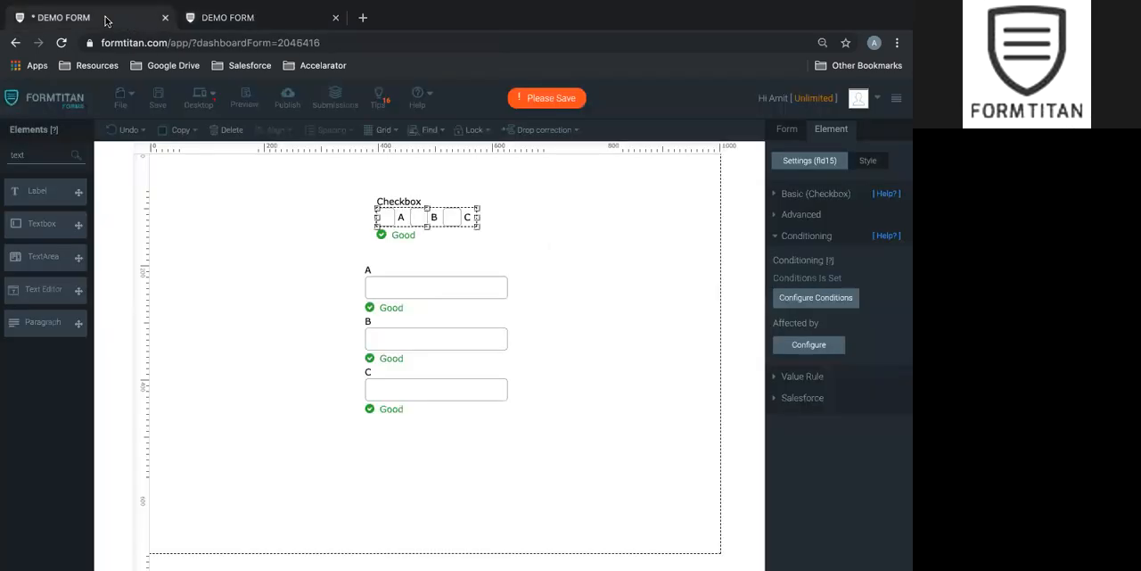
{"action": "left_click", "coordinate": [547, 279]}
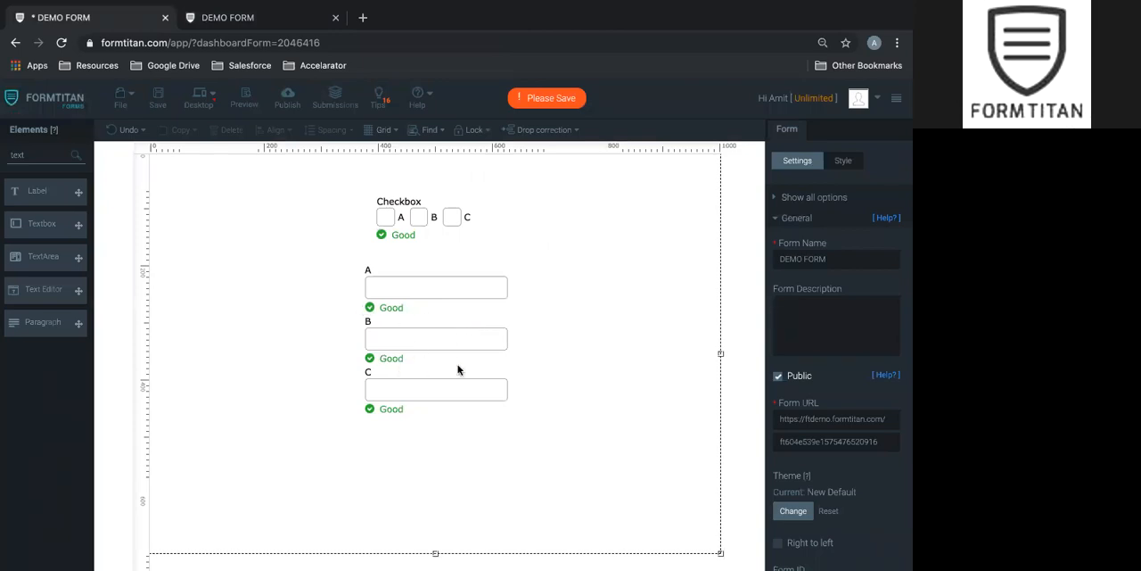
{"action": "left_click_drag", "start_coordinate": [557, 426], "coordinate": [453, 261]}
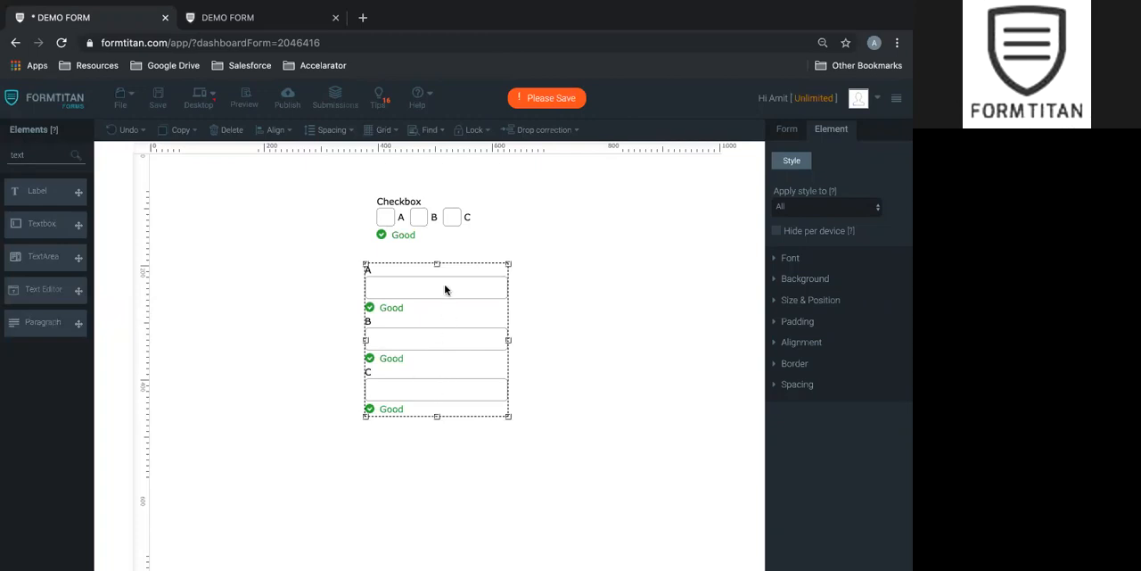
{"action": "left_click", "coordinate": [337, 133]}
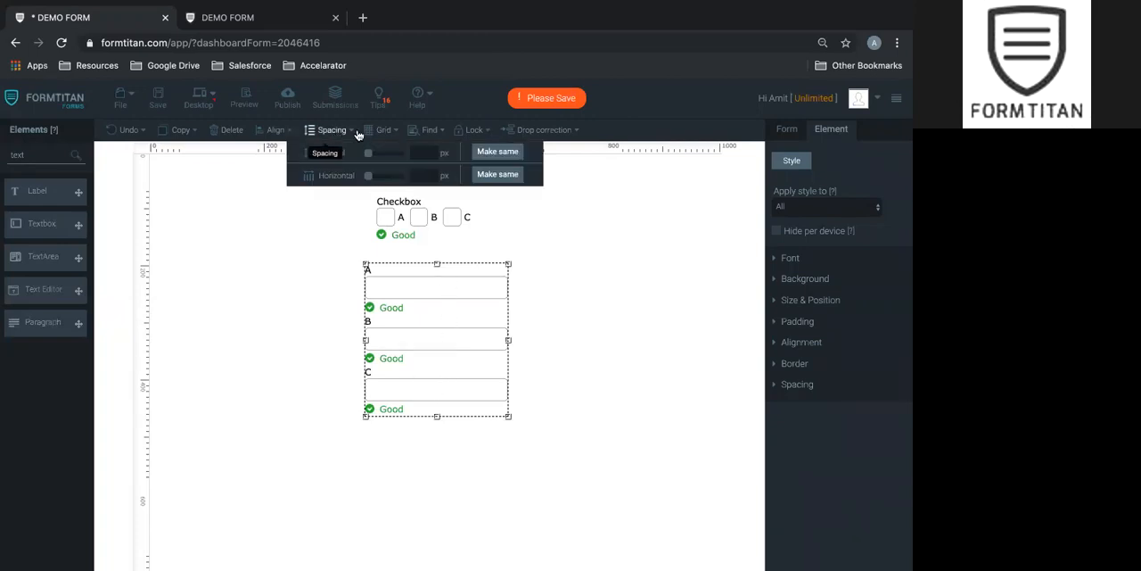
{"action": "left_click", "coordinate": [421, 153]}
{"action": "left_click", "coordinate": [334, 130]}
{"action": "left_click", "coordinate": [428, 155]}
{"action": "left_click", "coordinate": [331, 130]}
{"action": "left_click", "coordinate": [426, 154]}
{"action": "type", "text": "0"}
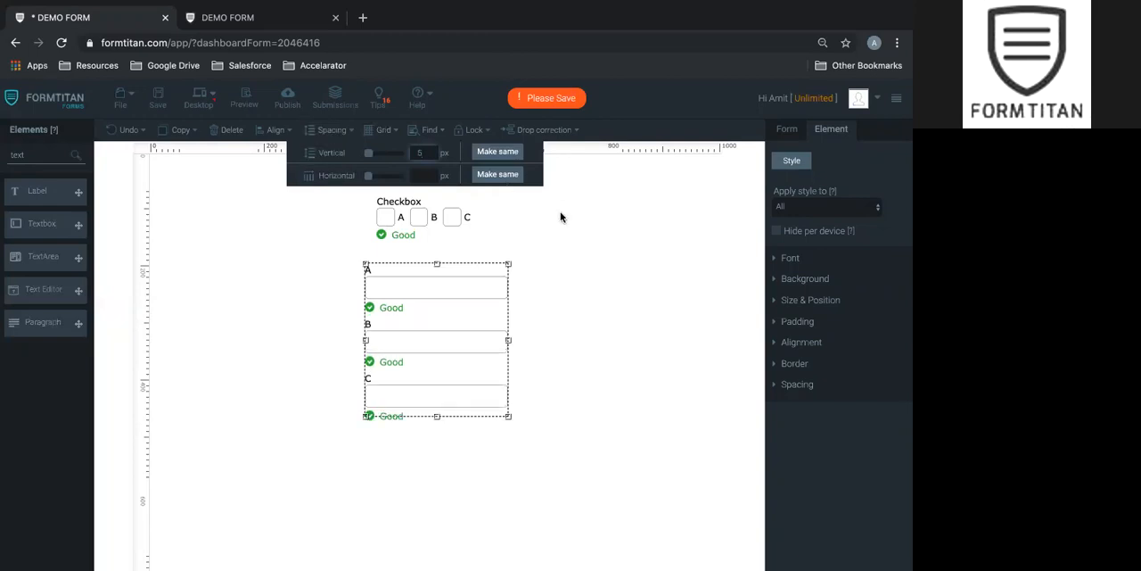
{"action": "left_click", "coordinate": [515, 219]}
{"action": "left_click", "coordinate": [158, 98]}
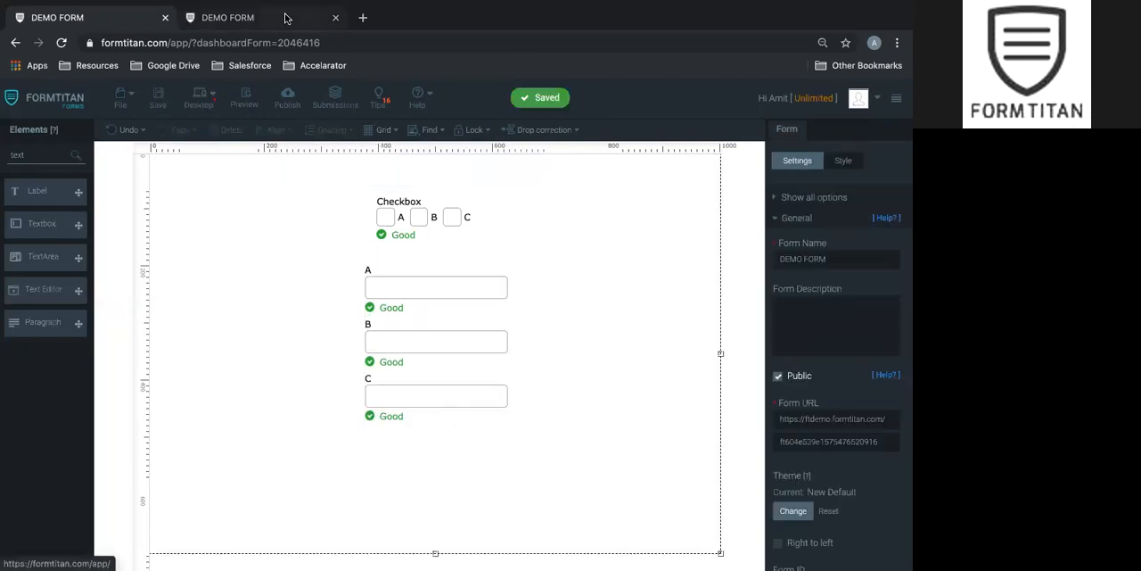
Reload the form preview and test choices A, B and C in turn to check where each textbox appears.
{"action": "left_click", "coordinate": [277, 19]}
{"action": "left_click", "coordinate": [61, 42]}
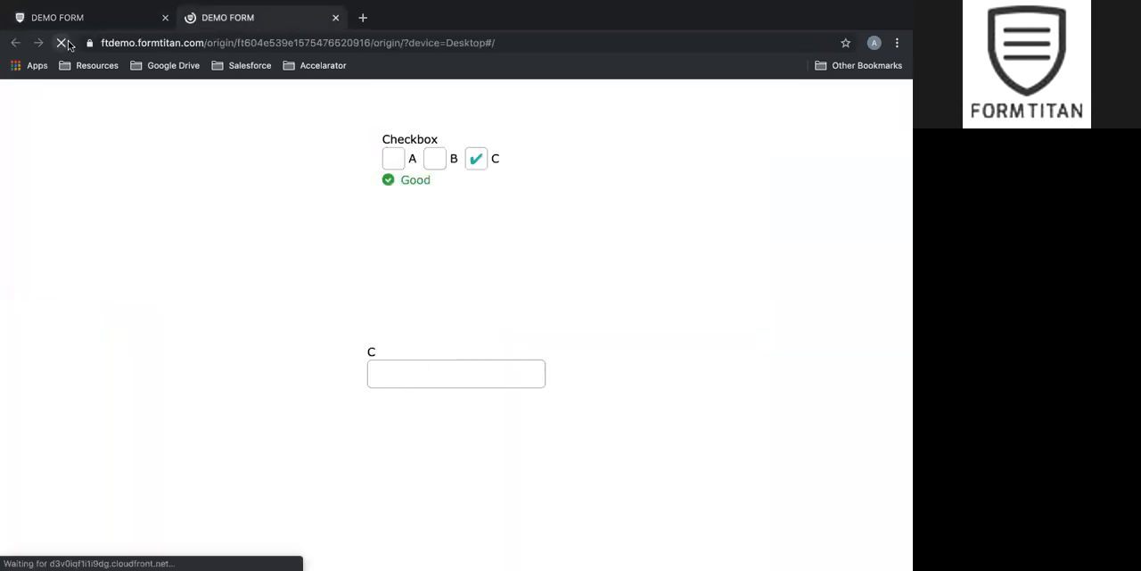
{"action": "left_click", "coordinate": [393, 159]}
{"action": "left_click", "coordinate": [395, 162]}
{"action": "left_click", "coordinate": [435, 161]}
{"action": "left_click", "coordinate": [394, 161]}
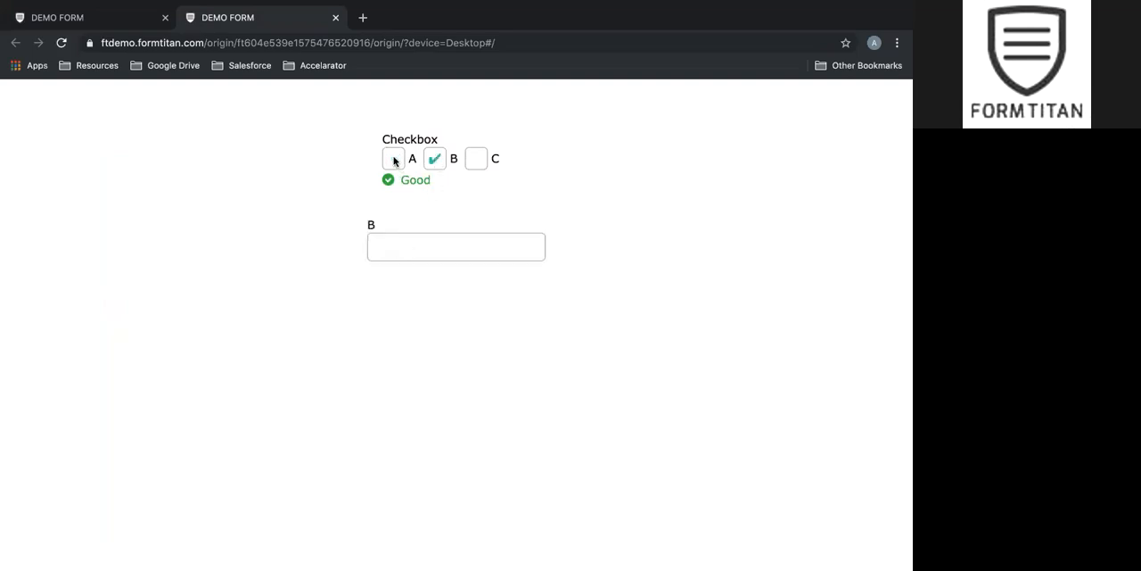
{"action": "left_click", "coordinate": [435, 160]}
{"action": "left_click", "coordinate": [475, 159]}
Review the checkbox field's conditions in the form builder and close them without changes.
{"action": "left_click", "coordinate": [114, 24]}
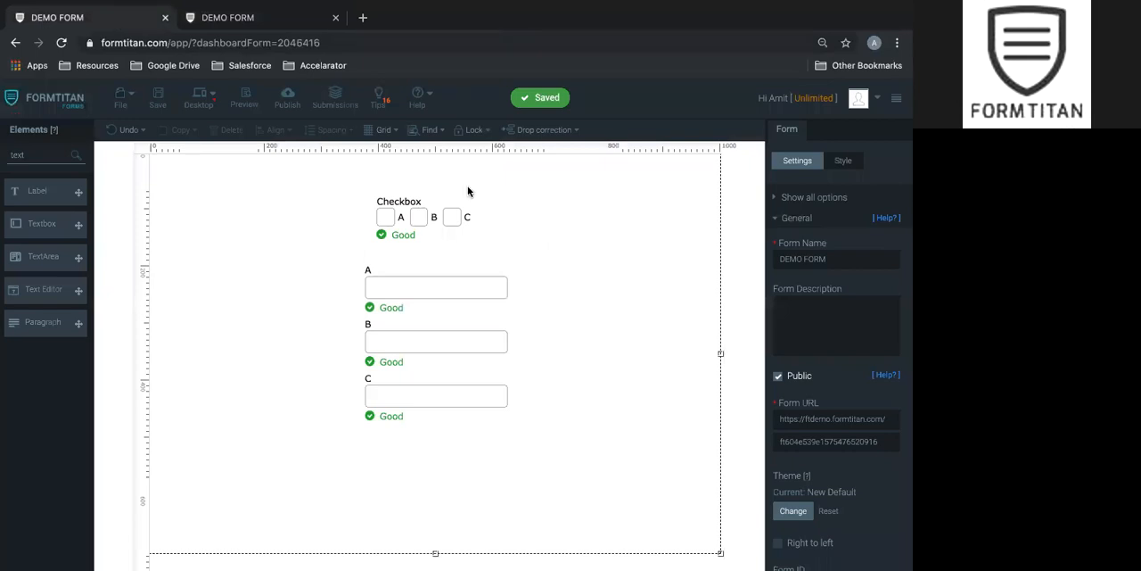
{"action": "left_click", "coordinate": [791, 217]}
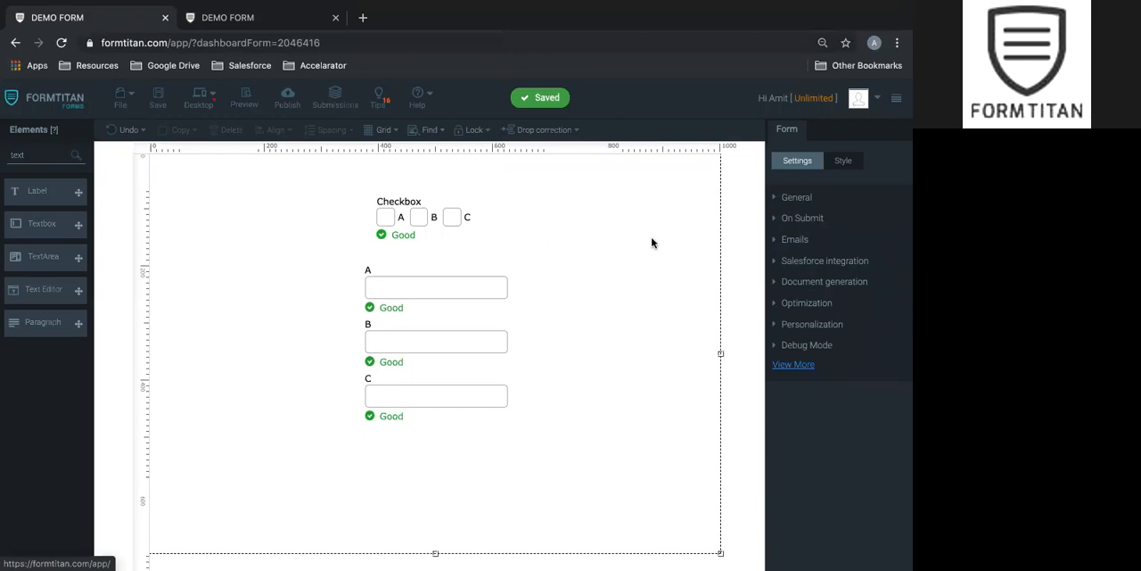
{"action": "left_click", "coordinate": [463, 220]}
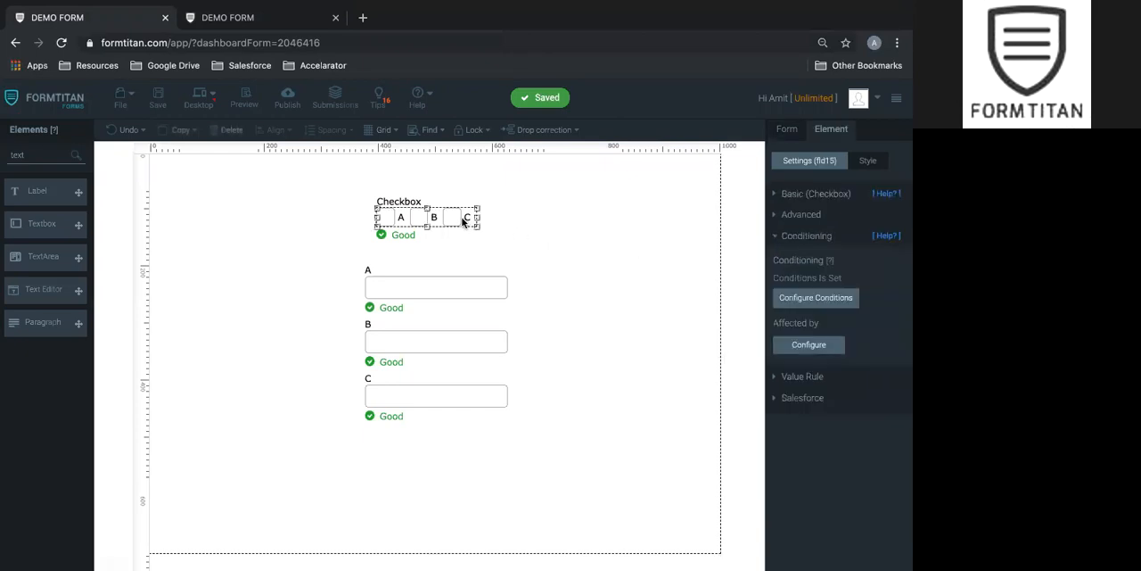
{"action": "left_click", "coordinate": [829, 303]}
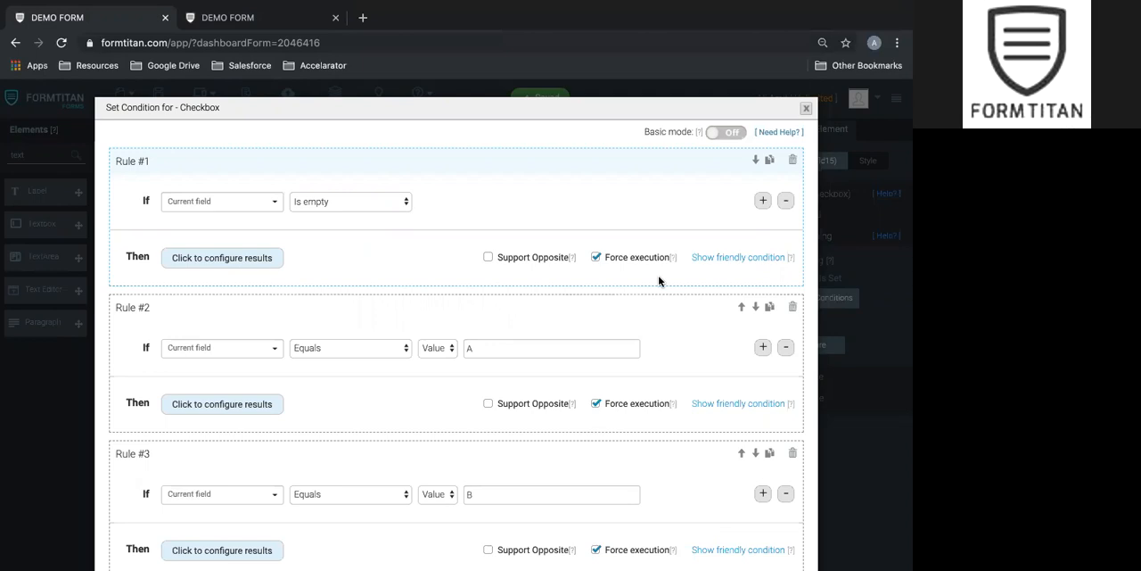
{"action": "left_click", "coordinate": [806, 108]}
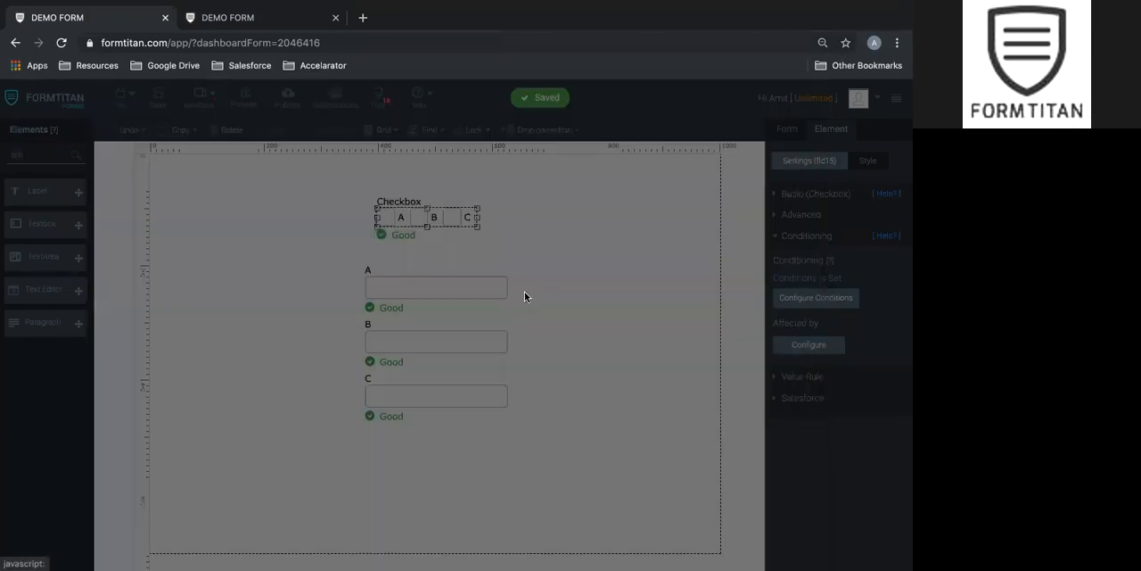
Delete the checkbox field and the three textboxes from the canvas and save the empty form.
{"action": "left_click_drag", "start_coordinate": [546, 416], "coordinate": [265, 157]}
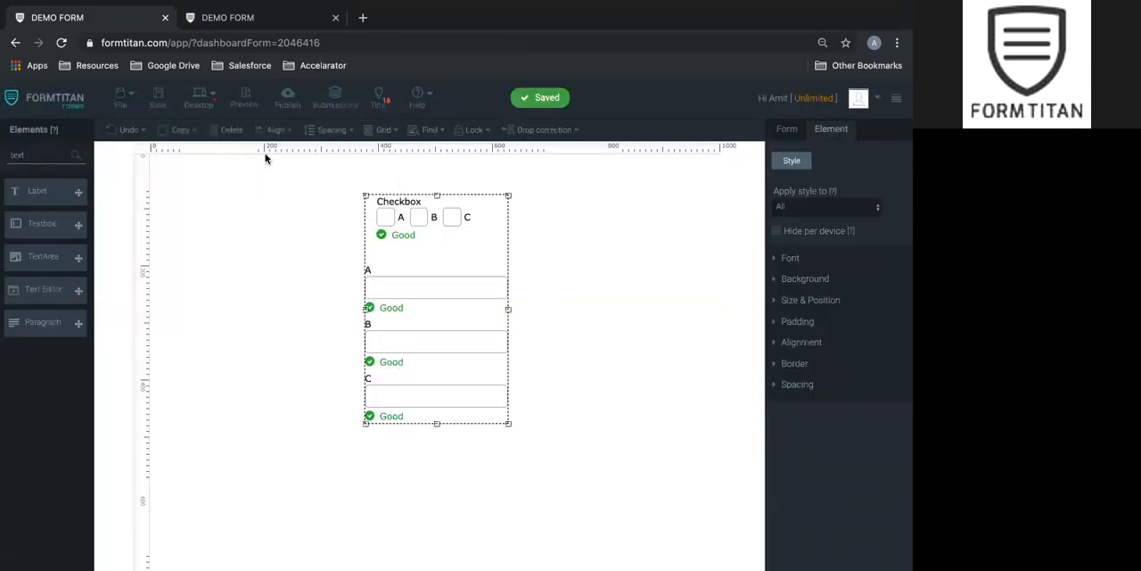
{"action": "left_click", "coordinate": [233, 130]}
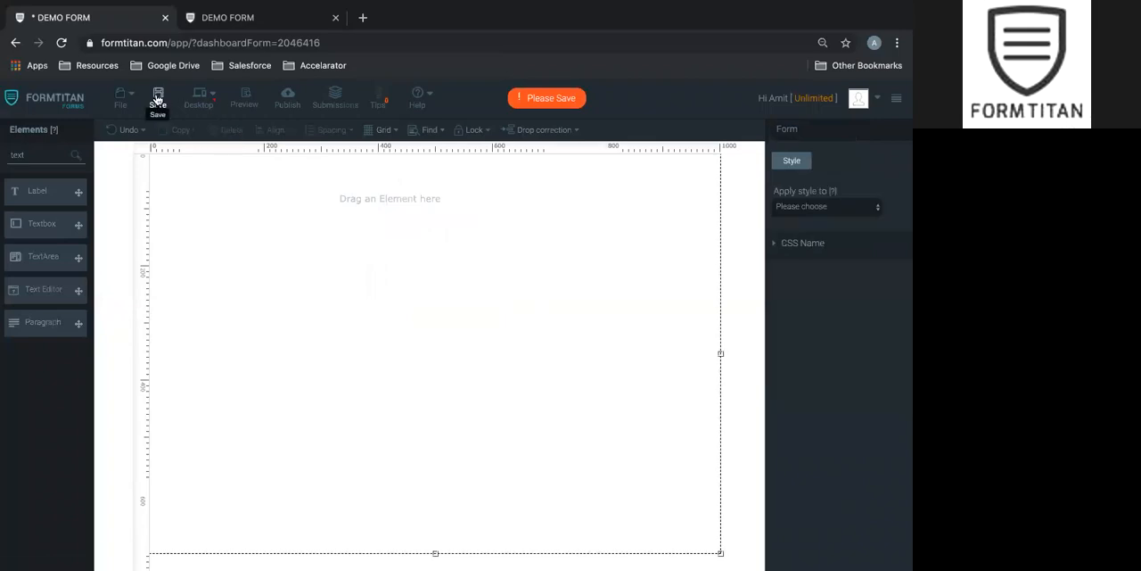
{"action": "left_click", "coordinate": [158, 98]}
Find the Textbox element, place one near the top of the canvas and label it Product.
{"action": "left_click_drag", "start_coordinate": [49, 155], "coordinate": [4, 156]}
{"action": "type", "text": "Te"}
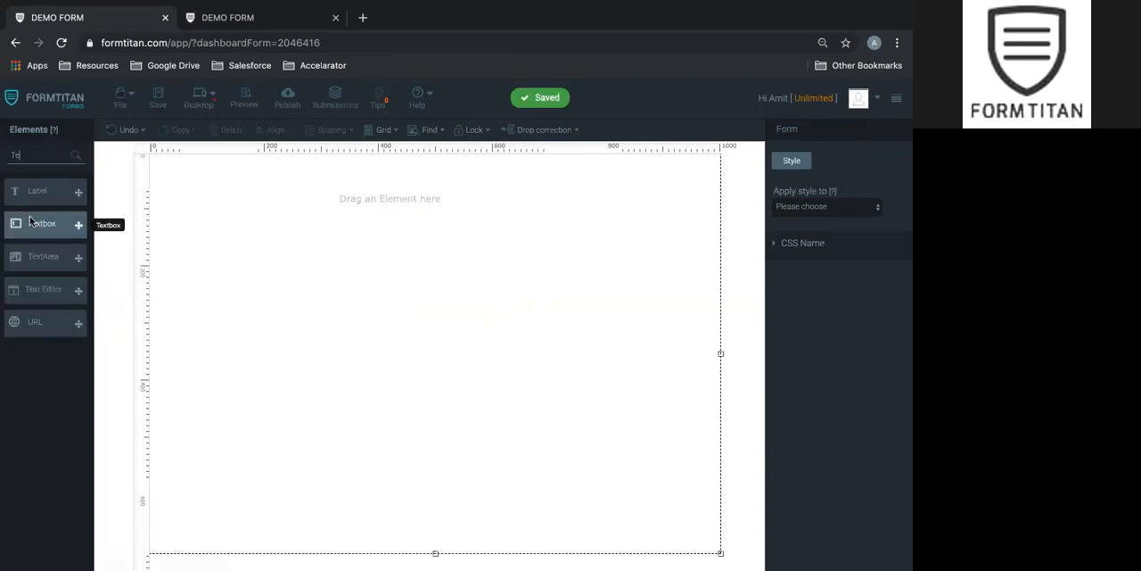
{"action": "left_click_drag", "start_coordinate": [27, 223], "coordinate": [392, 214]}
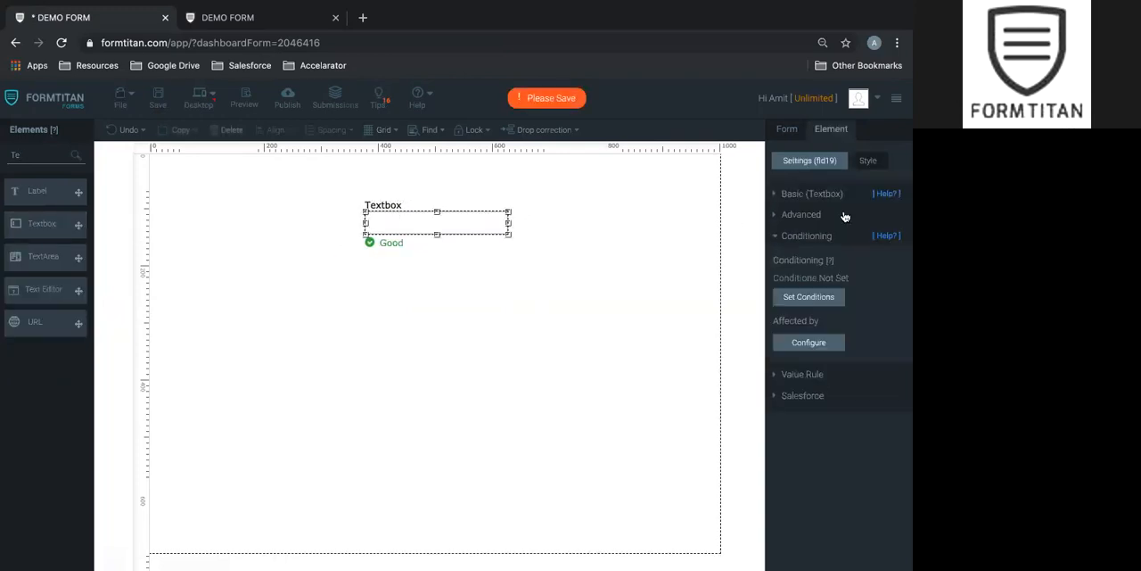
{"action": "left_click", "coordinate": [815, 193]}
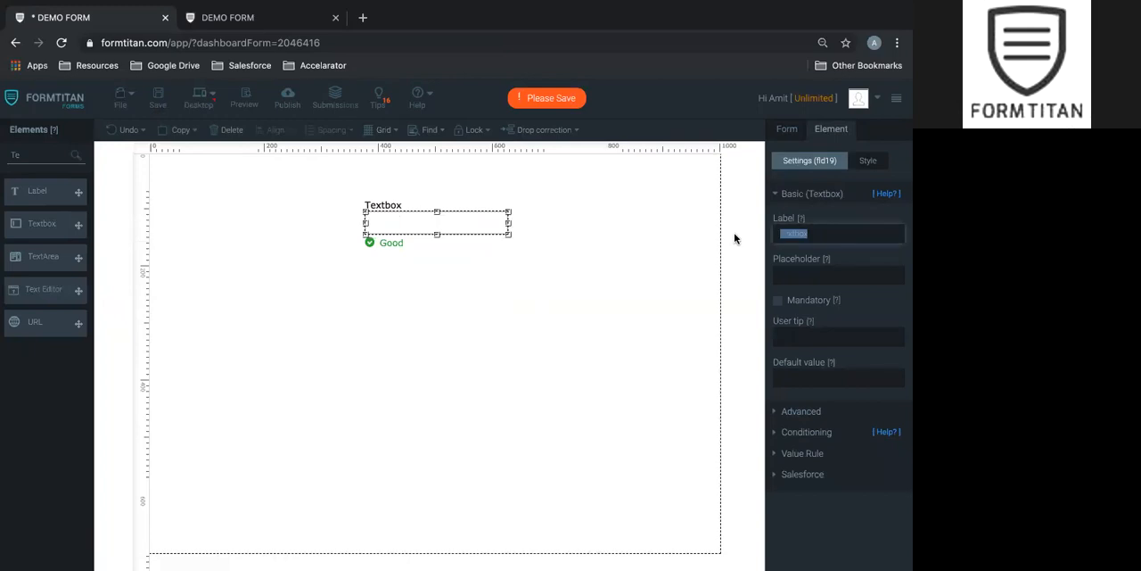
{"action": "type", "text": "Product"}
{"action": "left_click", "coordinate": [284, 271]}
Duplicate the Product textbox, place the copy directly below it and label it Quantity.
{"action": "left_click", "coordinate": [415, 223]}
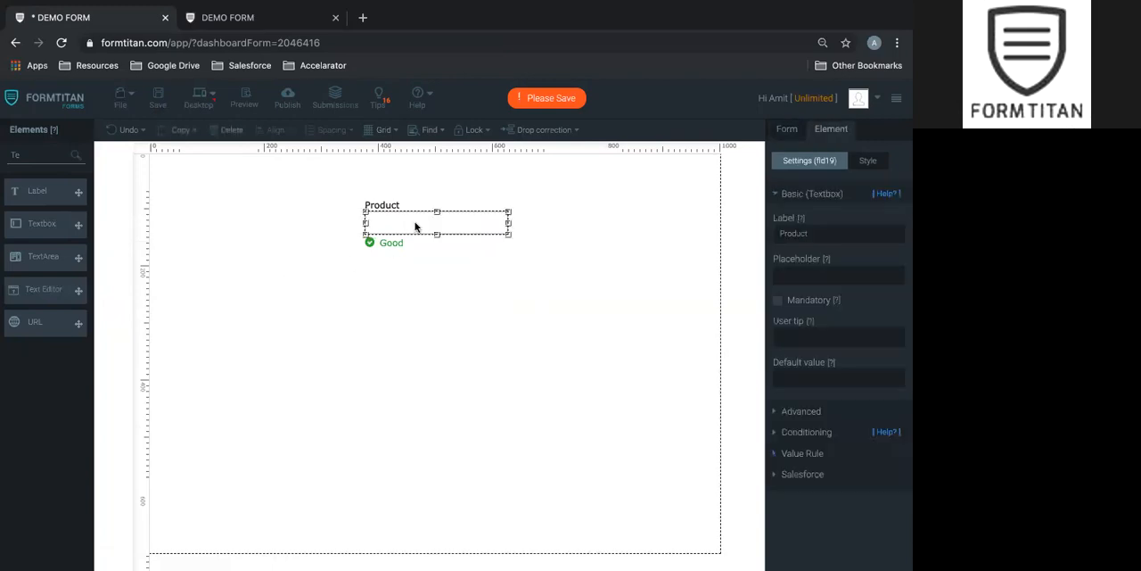
{"action": "left_click", "coordinate": [443, 283]}
{"action": "left_click_drag", "start_coordinate": [457, 239], "coordinate": [442, 275]}
{"action": "left_click_drag", "start_coordinate": [833, 240], "coordinate": [714, 210]}
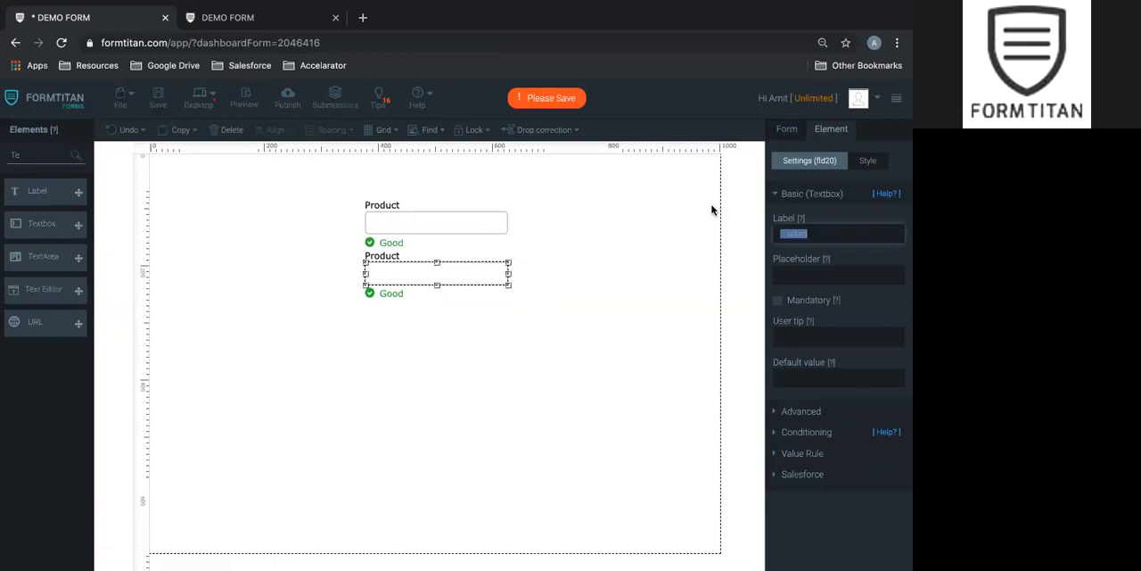
{"action": "type", "text": "Quantity"}
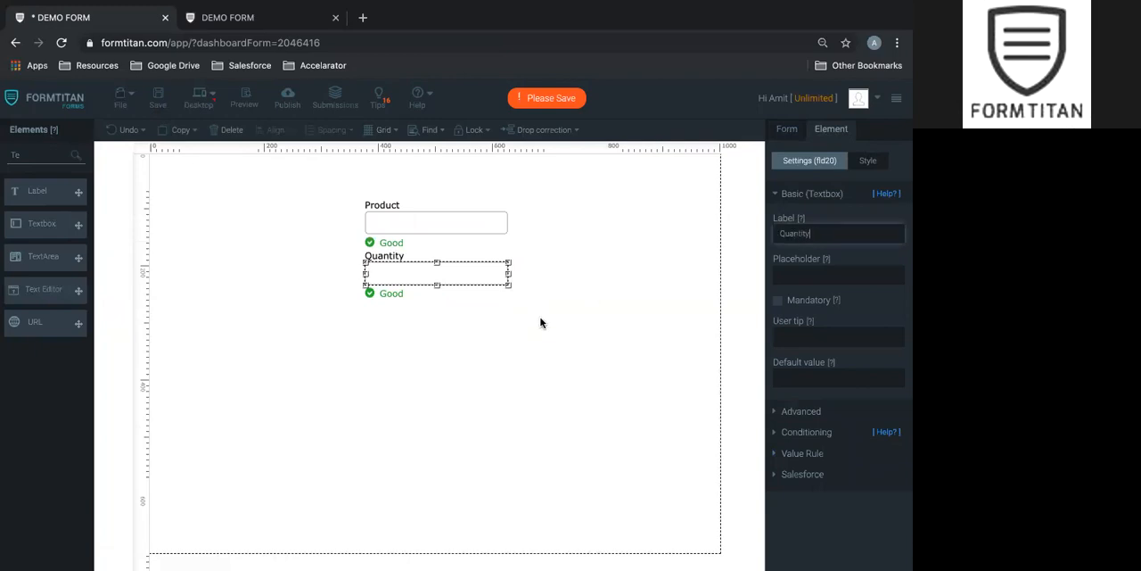
Move the Quantity textbox slightly lower to leave a gap beneath the Product textbox.
{"action": "left_click", "coordinate": [517, 324]}
{"action": "left_click_drag", "start_coordinate": [473, 273], "coordinate": [476, 280]}
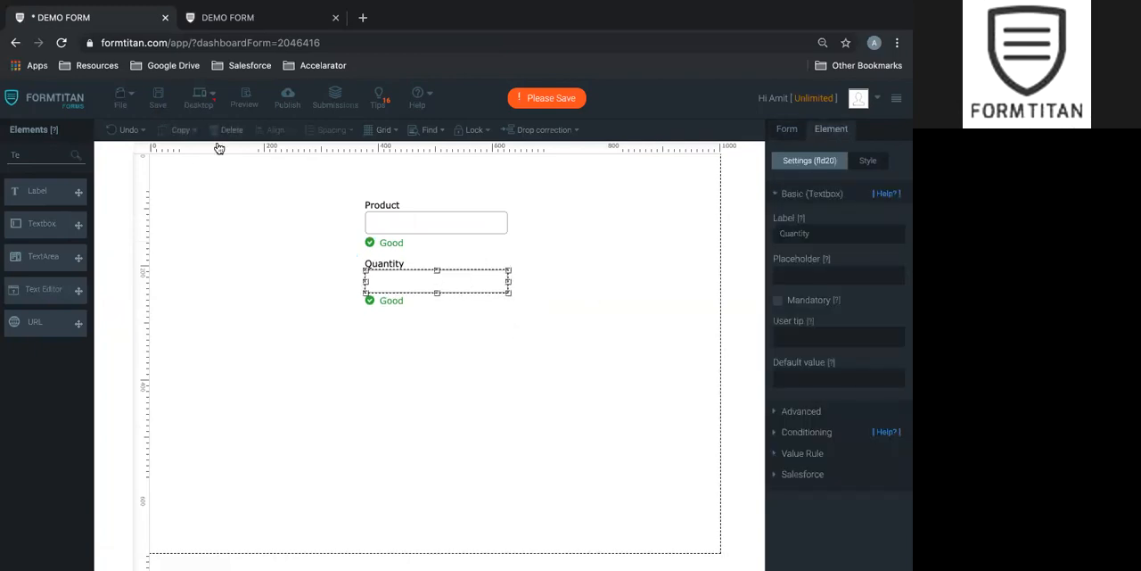
{"action": "left_click", "coordinate": [158, 100]}
Set a condition on the Product textbox for when the current field is not empty.
{"action": "left_click", "coordinate": [473, 223]}
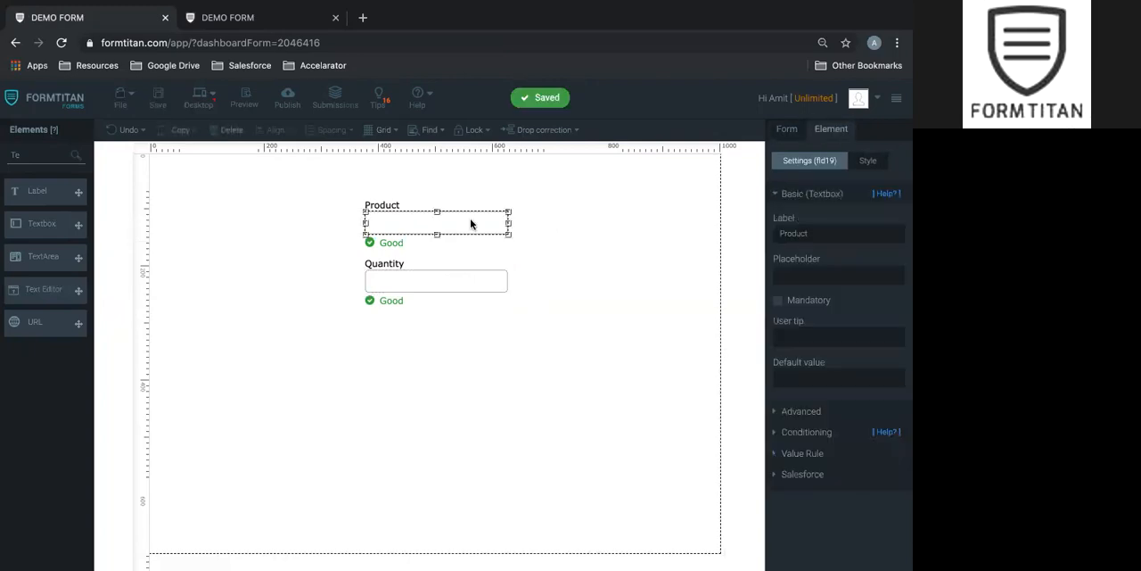
{"action": "left_click", "coordinate": [805, 433]}
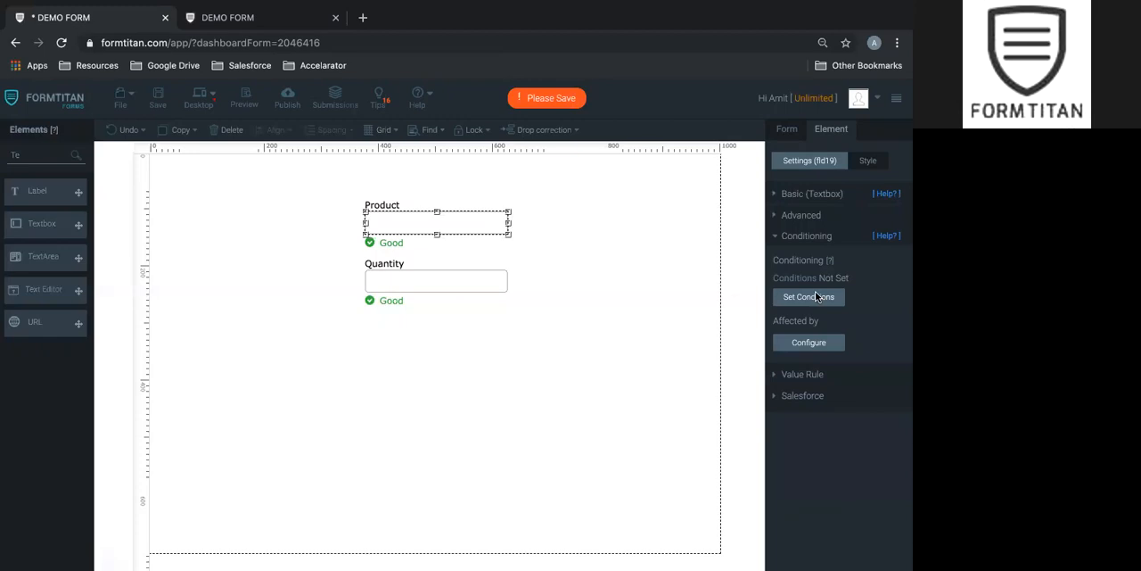
{"action": "left_click", "coordinate": [813, 297]}
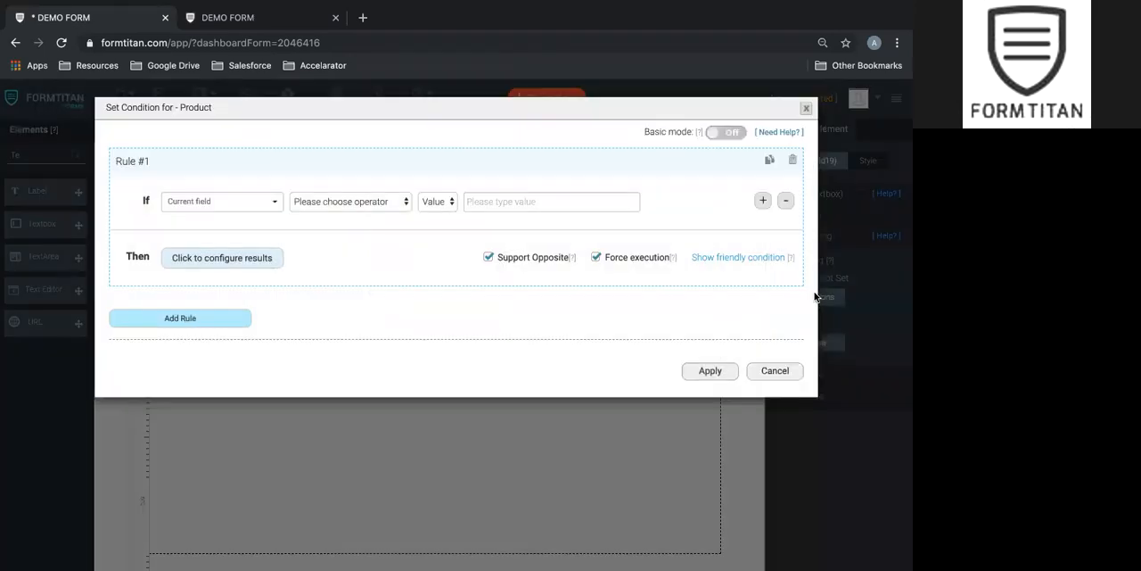
{"action": "left_click", "coordinate": [390, 201]}
{"action": "left_click", "coordinate": [357, 395]}
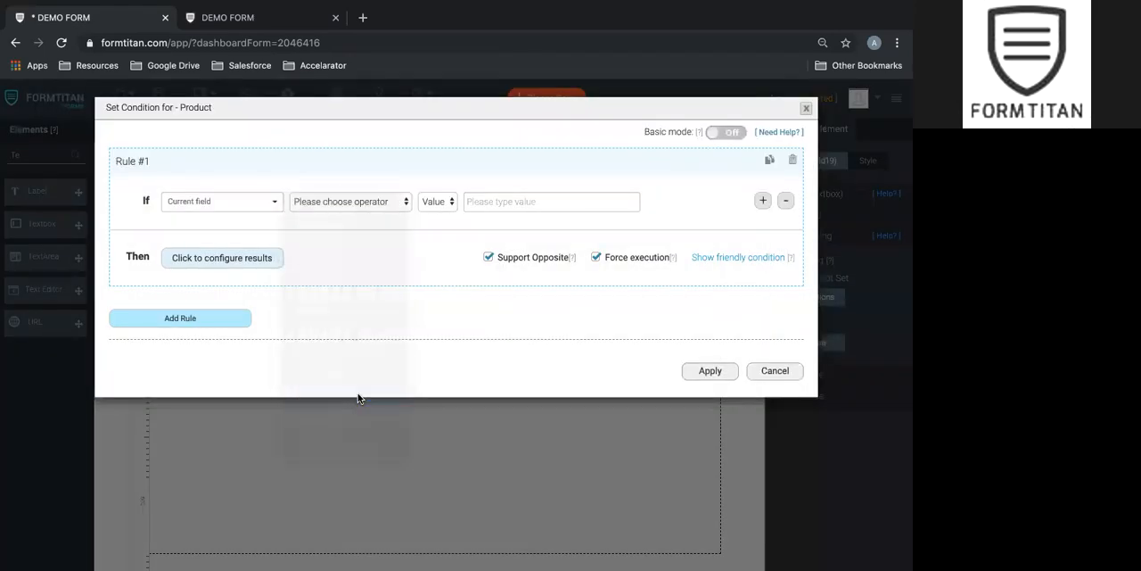
Configure the Product rule's result to make Quantity mandatory, apply the condition and save the form.
{"action": "left_click", "coordinate": [257, 260]}
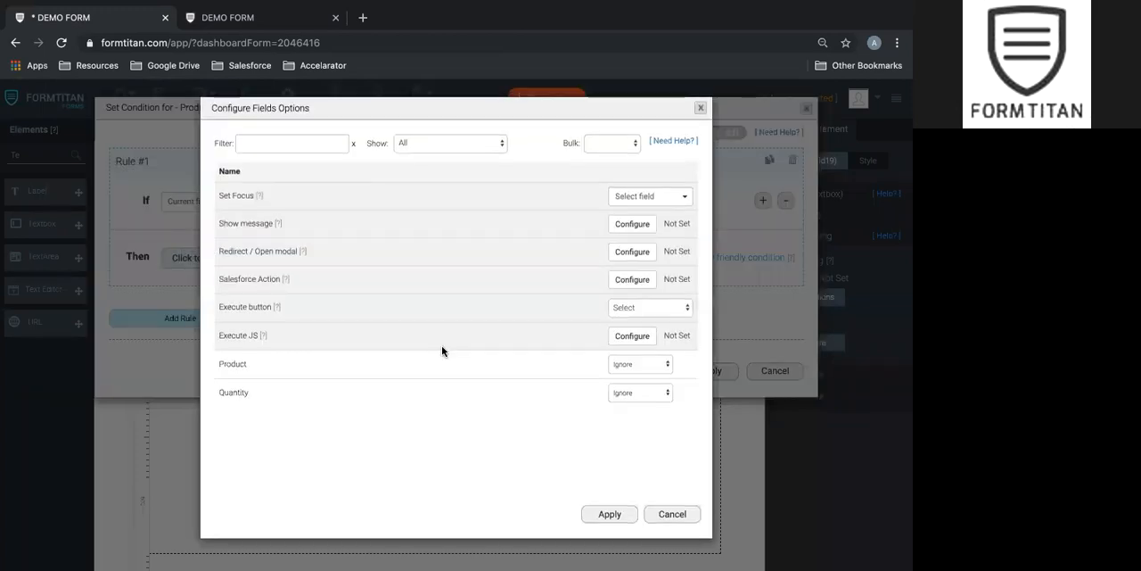
{"action": "left_click", "coordinate": [647, 396]}
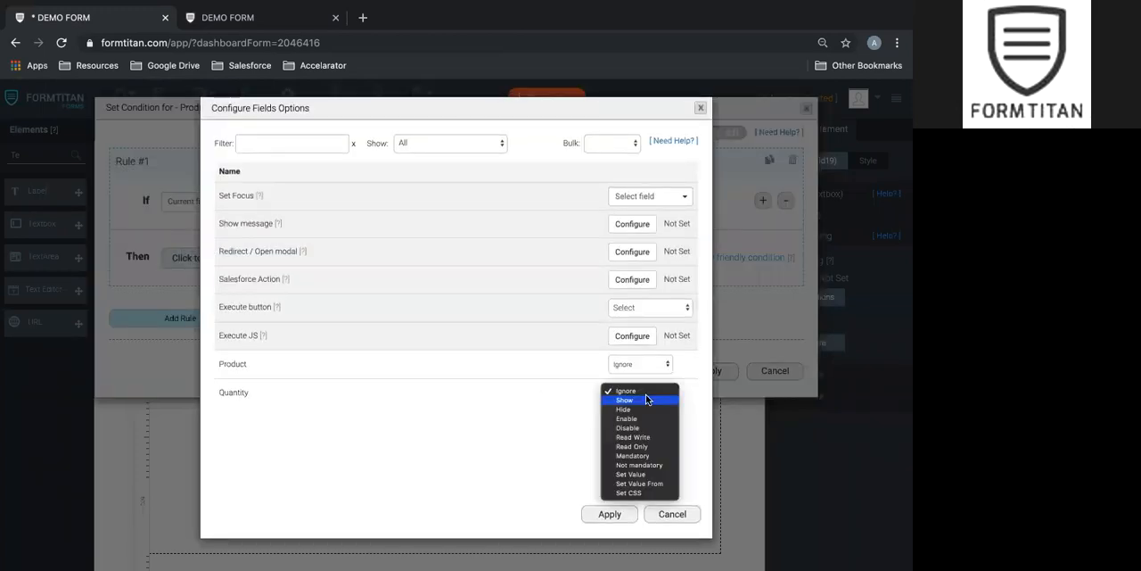
{"action": "left_click", "coordinate": [651, 456]}
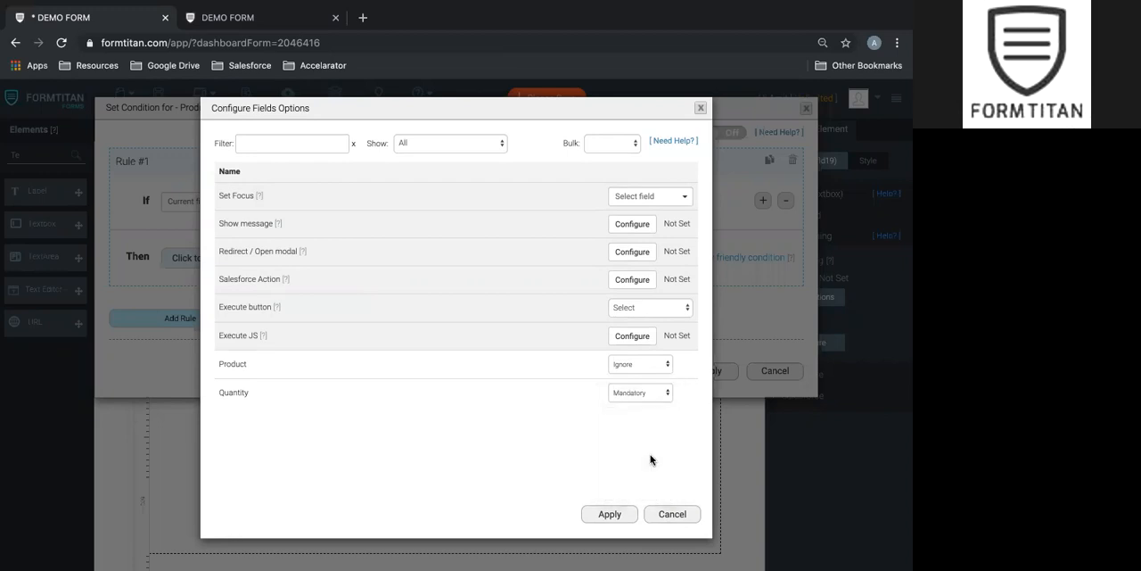
{"action": "left_click", "coordinate": [626, 517]}
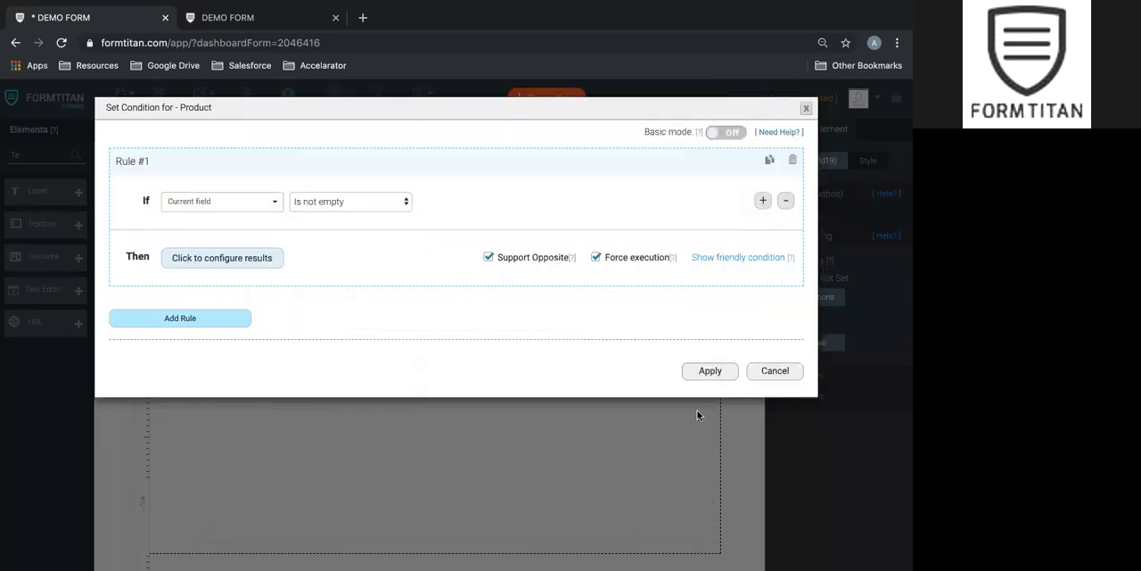
{"action": "left_click", "coordinate": [731, 375]}
{"action": "left_click", "coordinate": [158, 98]}
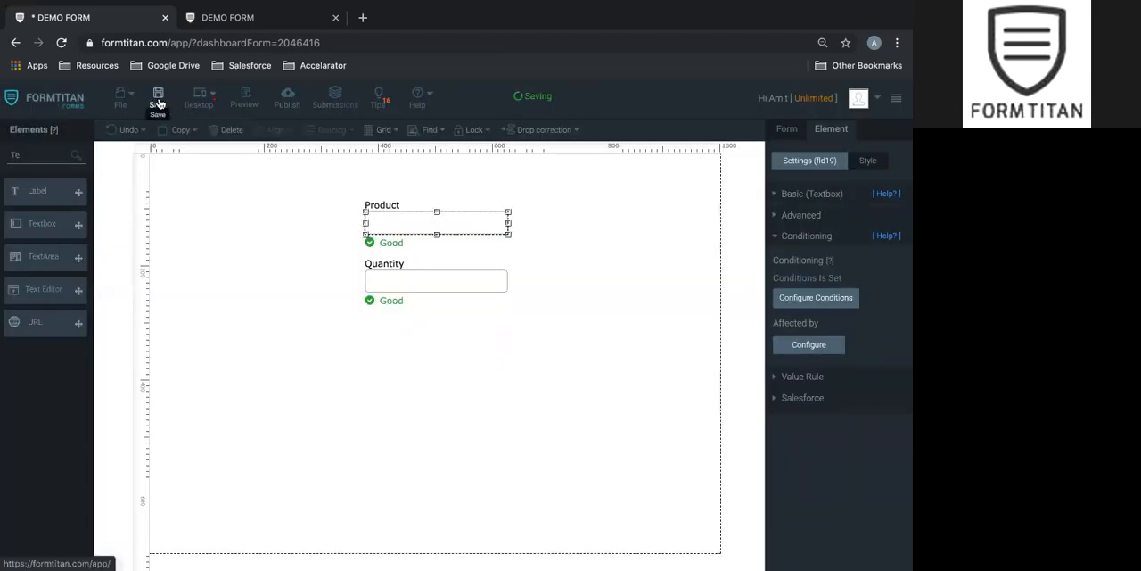
Preview the form and enter Test in the Product field to check the mandatory rule.
{"action": "left_click", "coordinate": [246, 95]}
{"action": "left_click", "coordinate": [508, 19]}
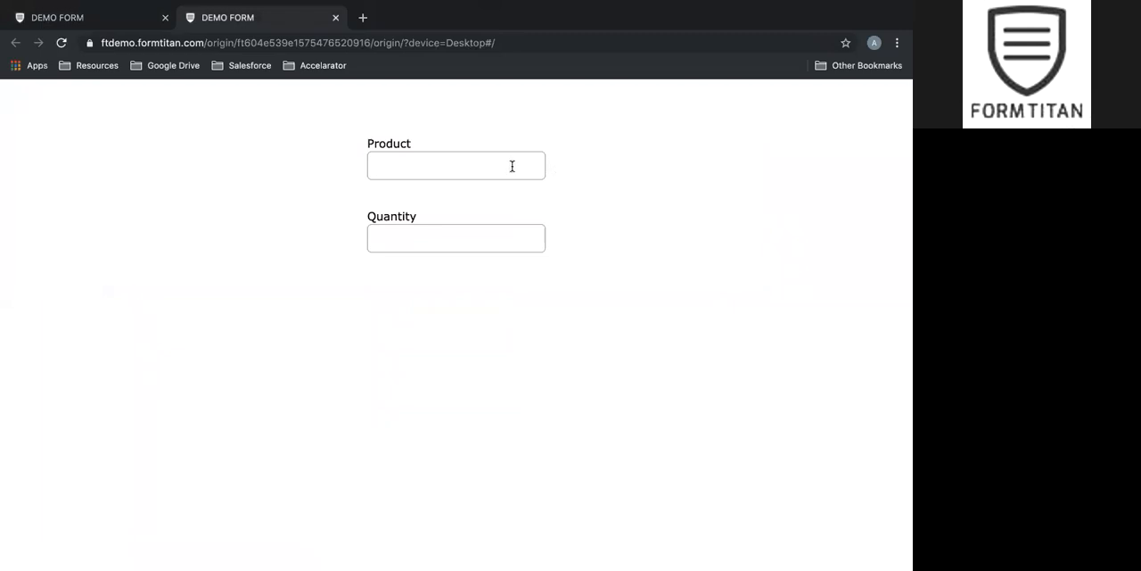
{"action": "left_click", "coordinate": [513, 166]}
{"action": "type", "text": "Test"}
Return to the form editor, reopen the Product textbox's conditions and duplicate Rule #1.
{"action": "left_click", "coordinate": [89, 13]}
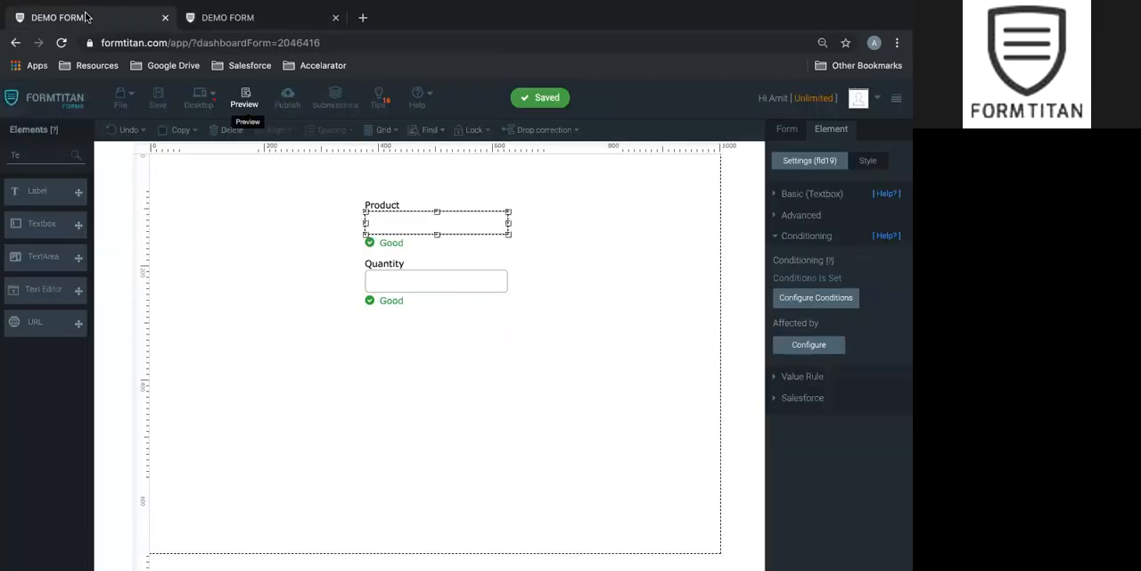
{"action": "left_click", "coordinate": [555, 250]}
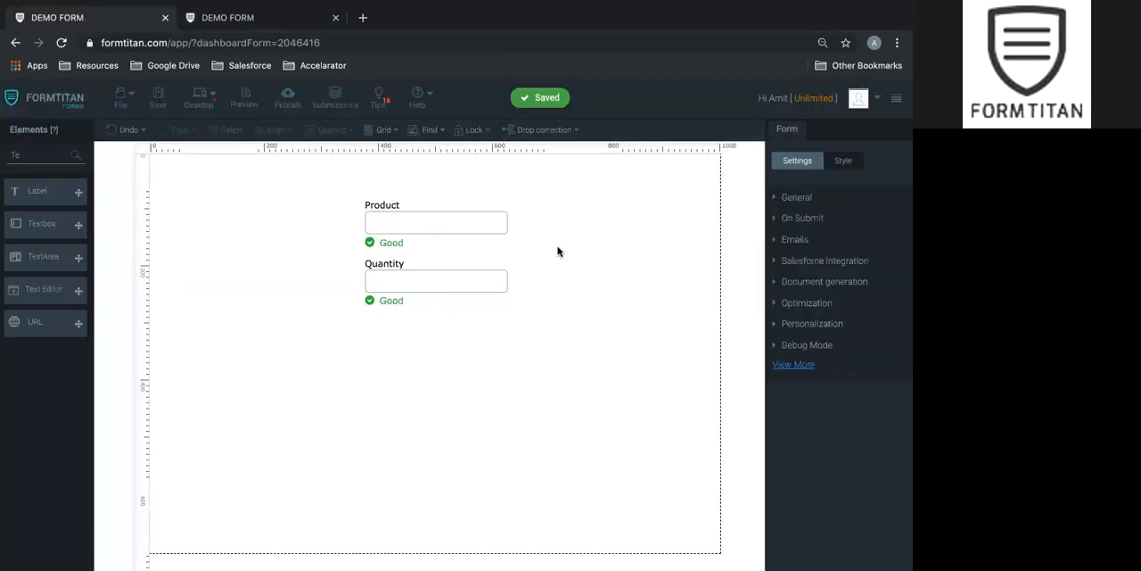
{"action": "left_click", "coordinate": [491, 229]}
{"action": "left_click", "coordinate": [805, 303]}
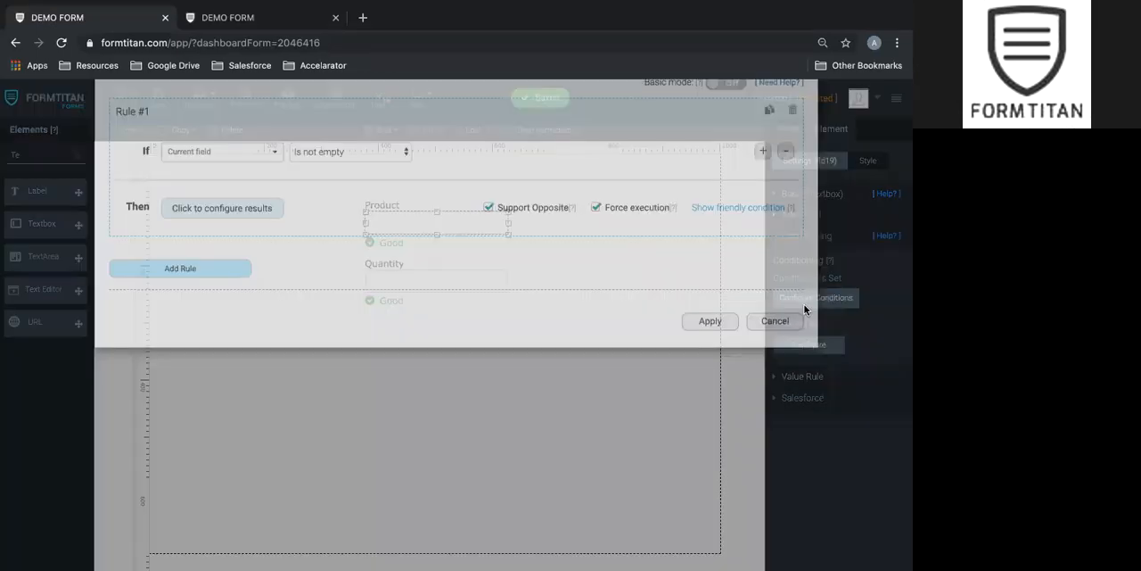
{"action": "left_click", "coordinate": [224, 319]}
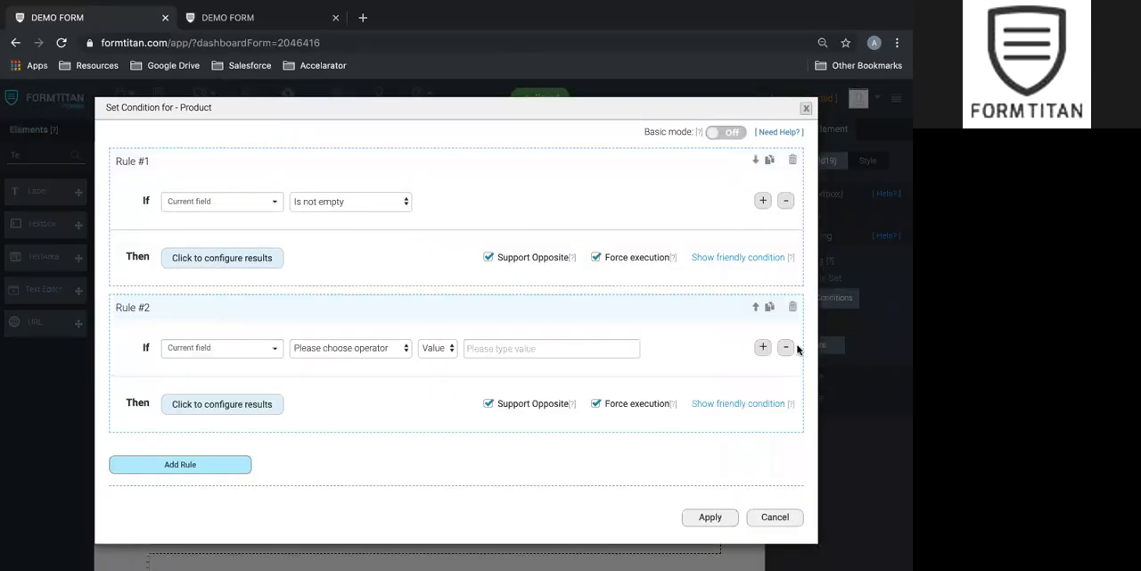
{"action": "left_click", "coordinate": [793, 307]}
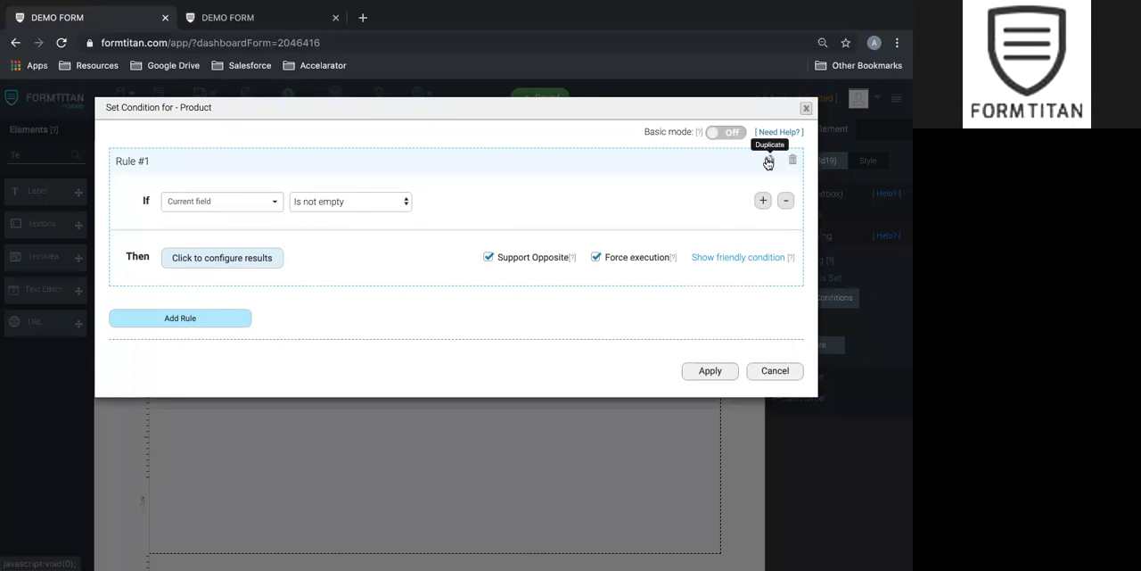
{"action": "left_click", "coordinate": [768, 160]}
Turn off Support Opposite and Force execution for both Product rules.
{"action": "left_click", "coordinate": [487, 256]}
{"action": "left_click", "coordinate": [488, 403]}
{"action": "left_click", "coordinate": [594, 257]}
{"action": "left_click", "coordinate": [595, 403]}
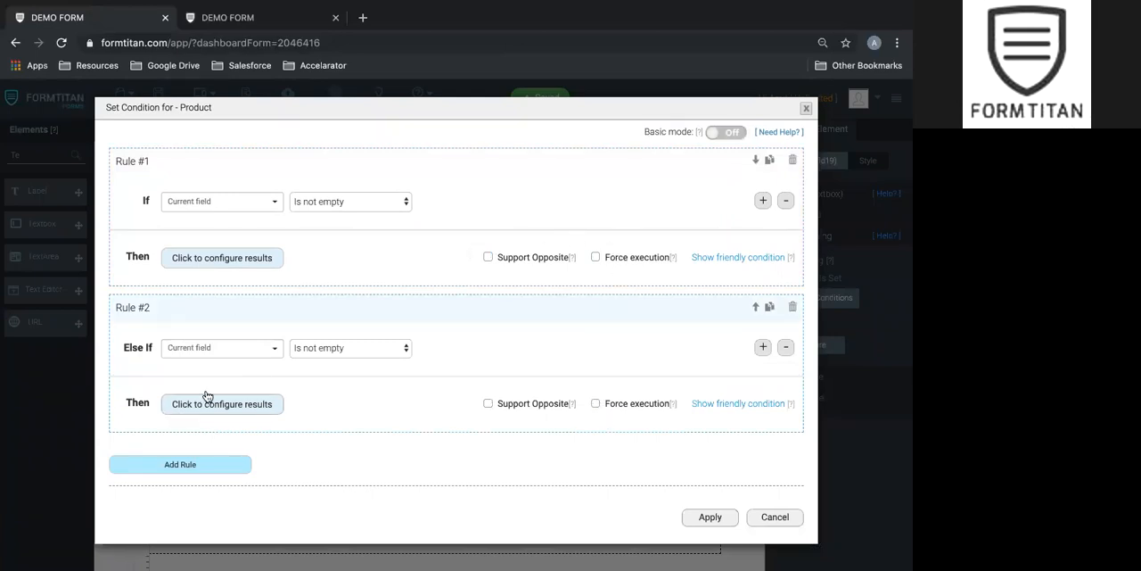
Change Rule #2's result for Quantity to Set Value with 1000 and apply it.
{"action": "left_click", "coordinate": [234, 403]}
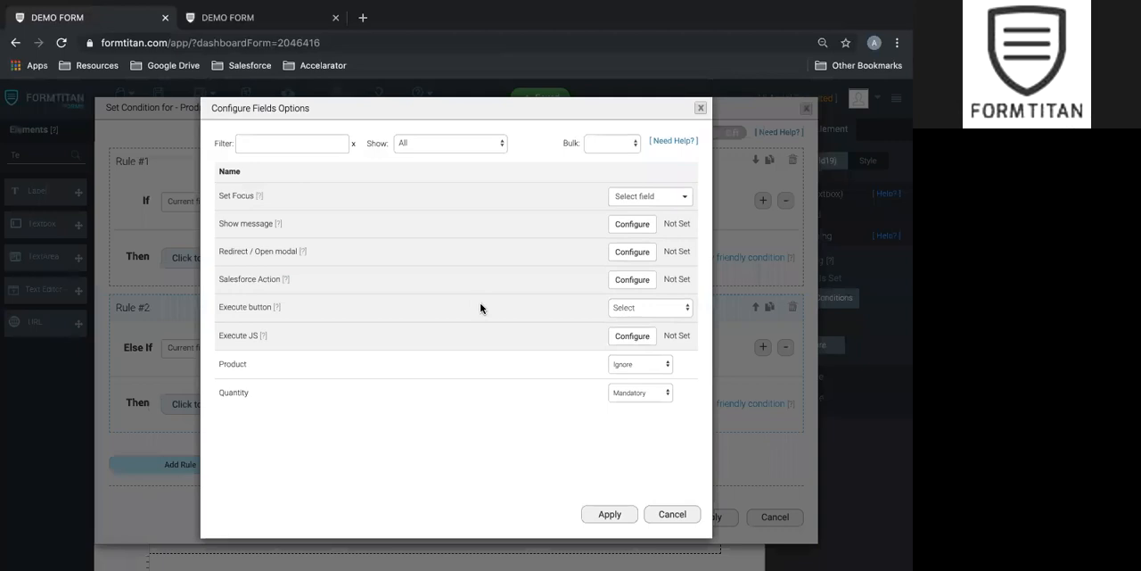
{"action": "left_click", "coordinate": [638, 390]}
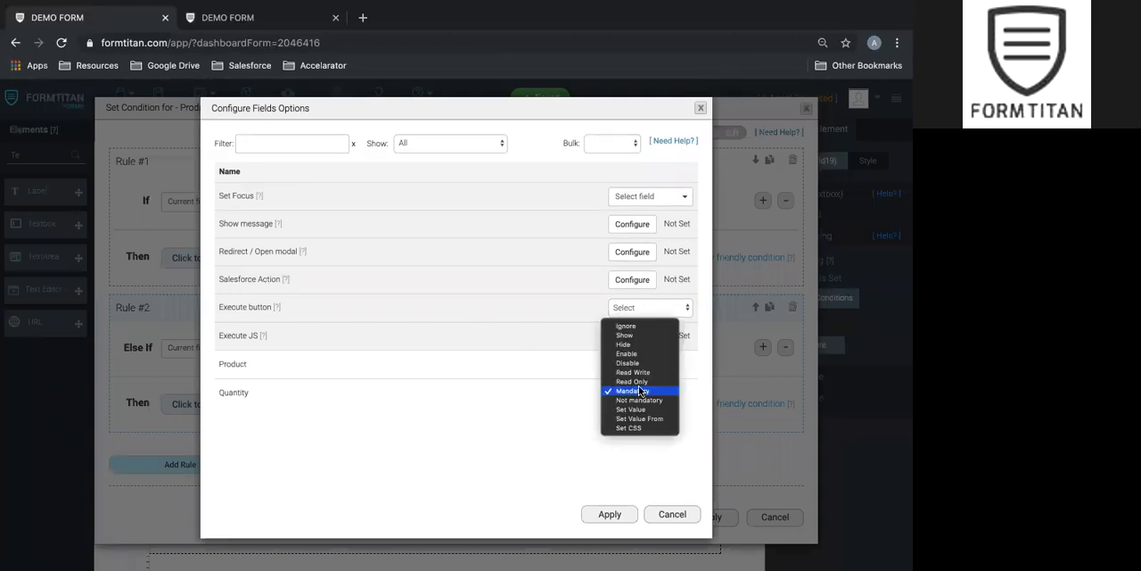
{"action": "left_click", "coordinate": [643, 408]}
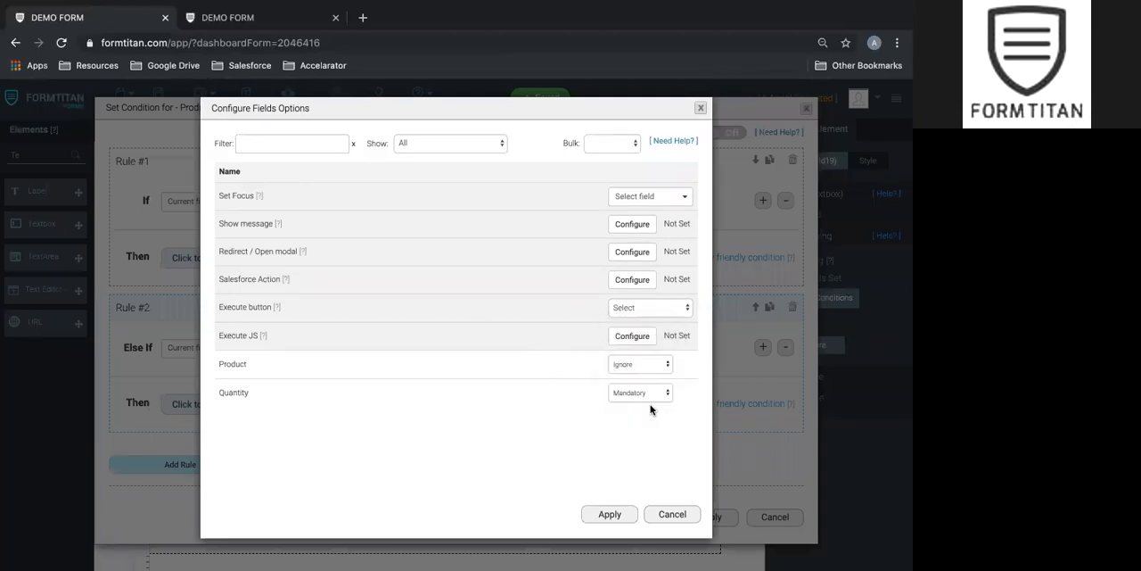
{"action": "left_click", "coordinate": [654, 393]}
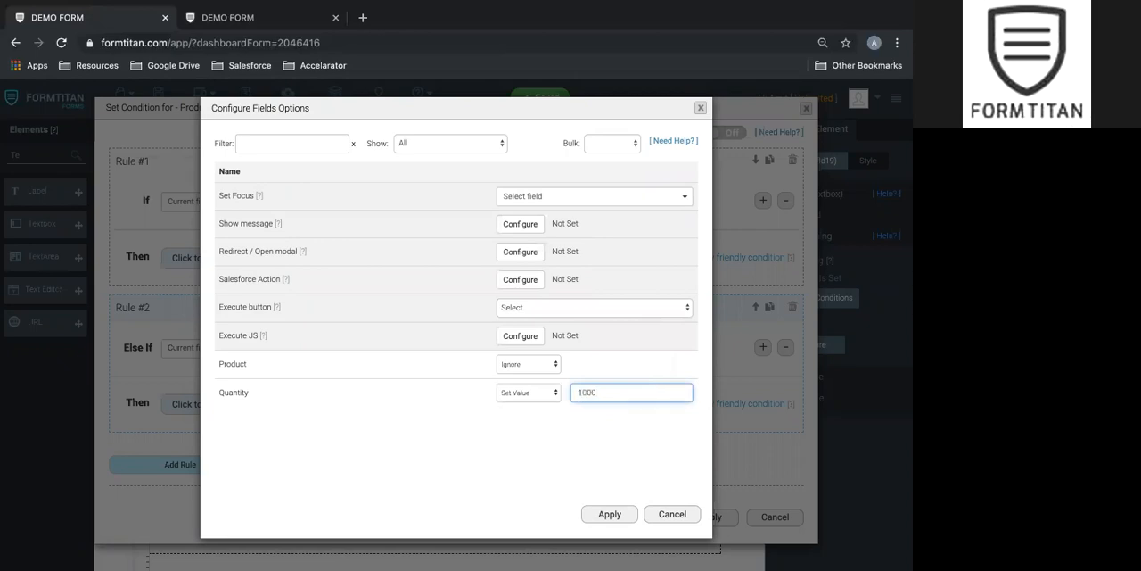
{"action": "left_click", "coordinate": [614, 517]}
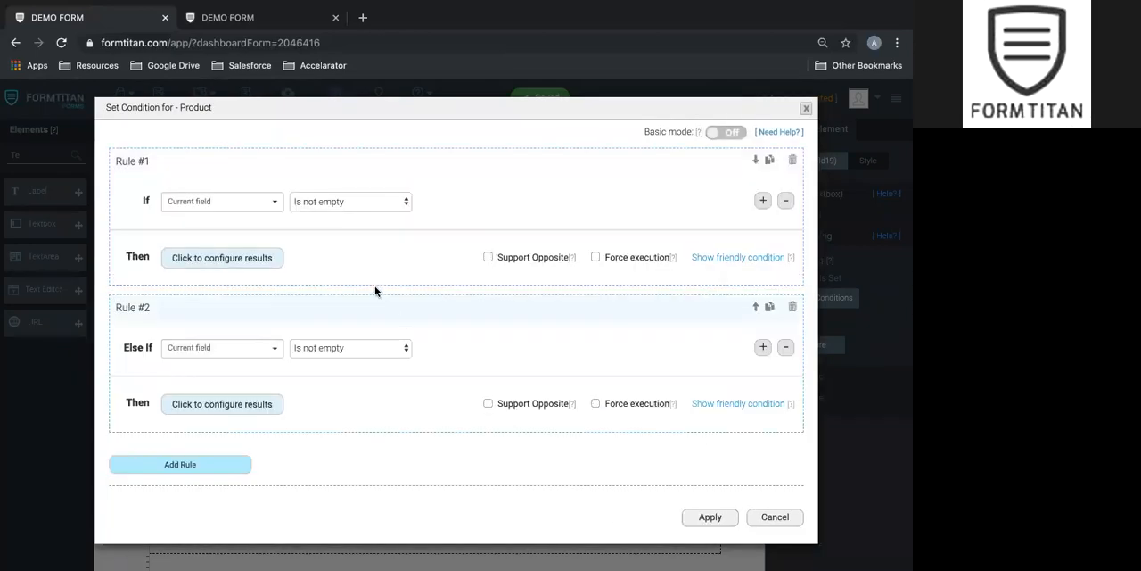
Review the Quantity results configured in Rule #1 and Rule #2 and apply the Product conditions.
{"action": "left_click", "coordinate": [256, 260]}
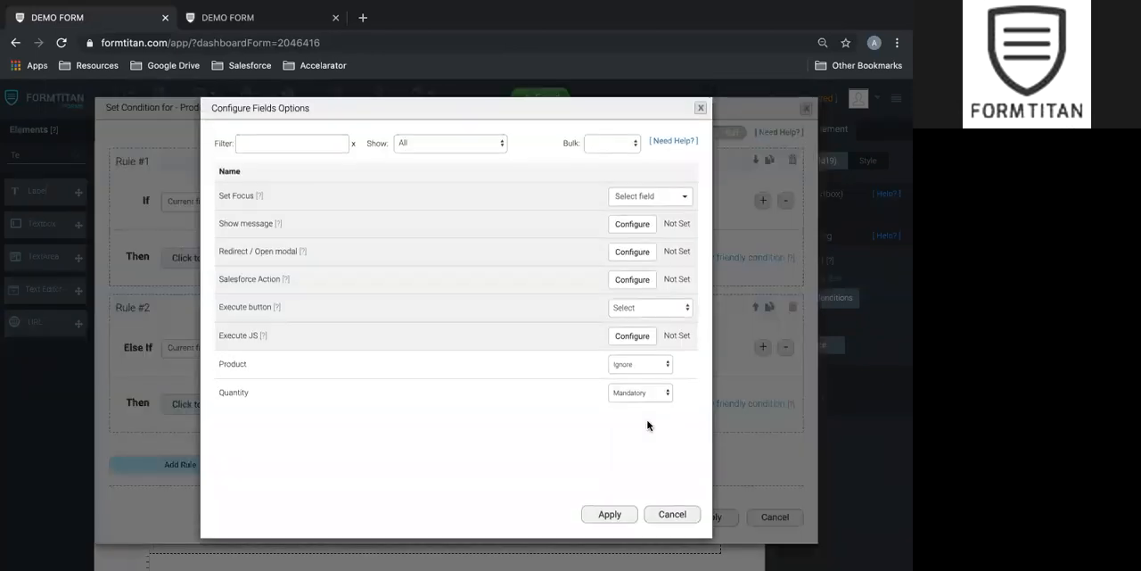
{"action": "left_click", "coordinate": [610, 515]}
{"action": "left_click", "coordinate": [248, 410]}
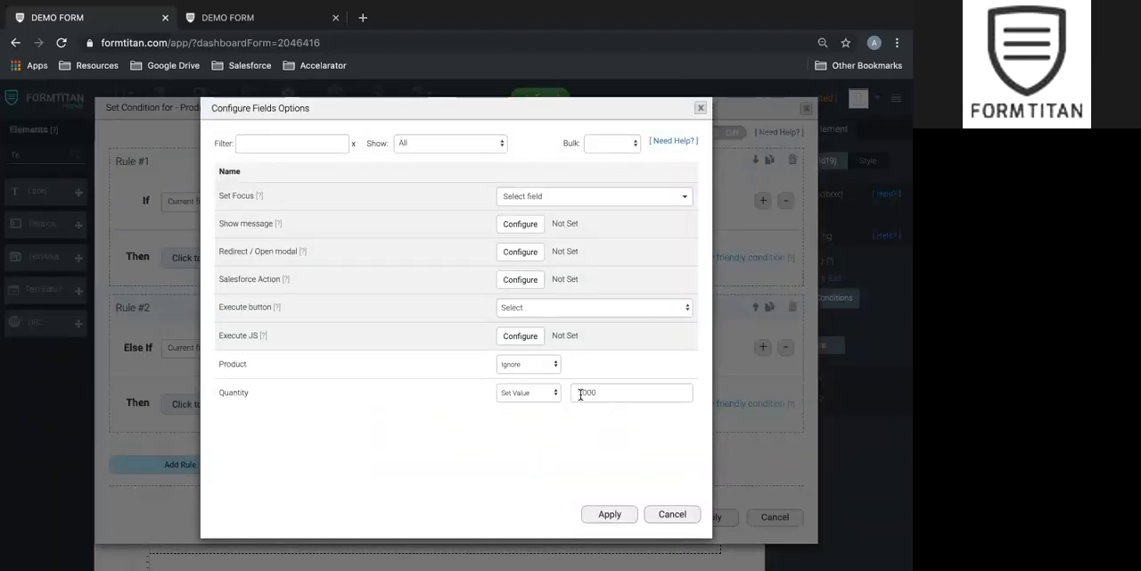
{"action": "left_click", "coordinate": [608, 513]}
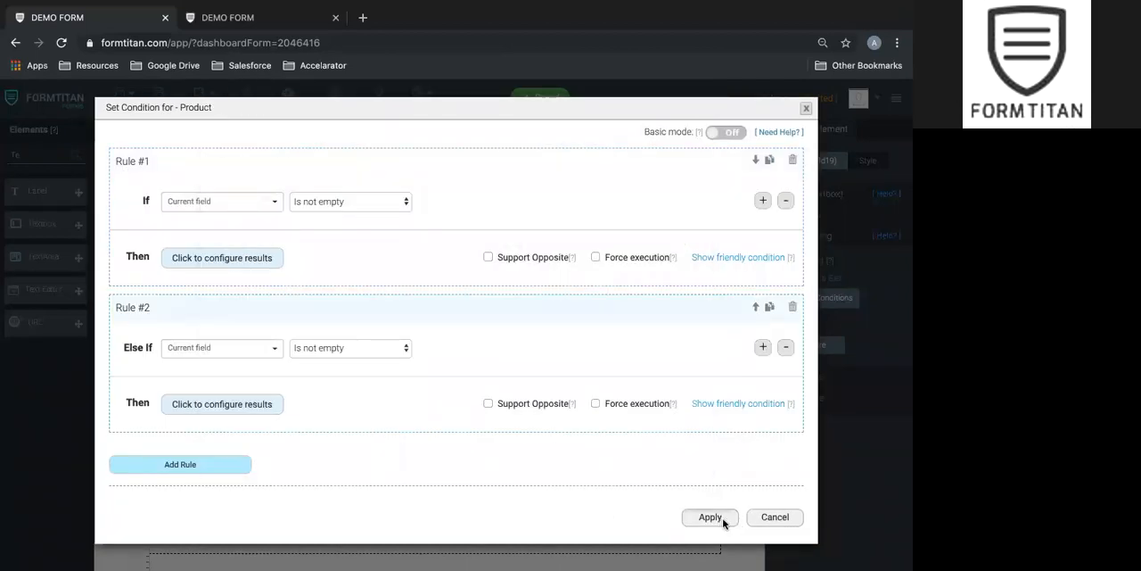
{"action": "left_click", "coordinate": [722, 521]}
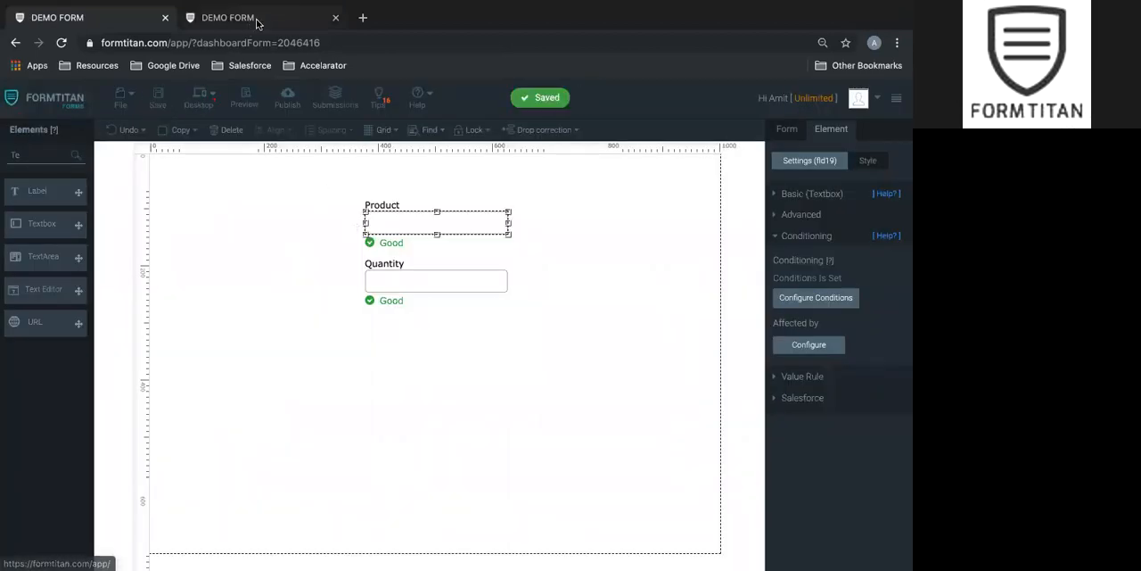
Reload the form preview and enter Test in Product to check which rules run without Force execution.
{"action": "left_click", "coordinate": [256, 23]}
{"action": "left_click", "coordinate": [62, 42]}
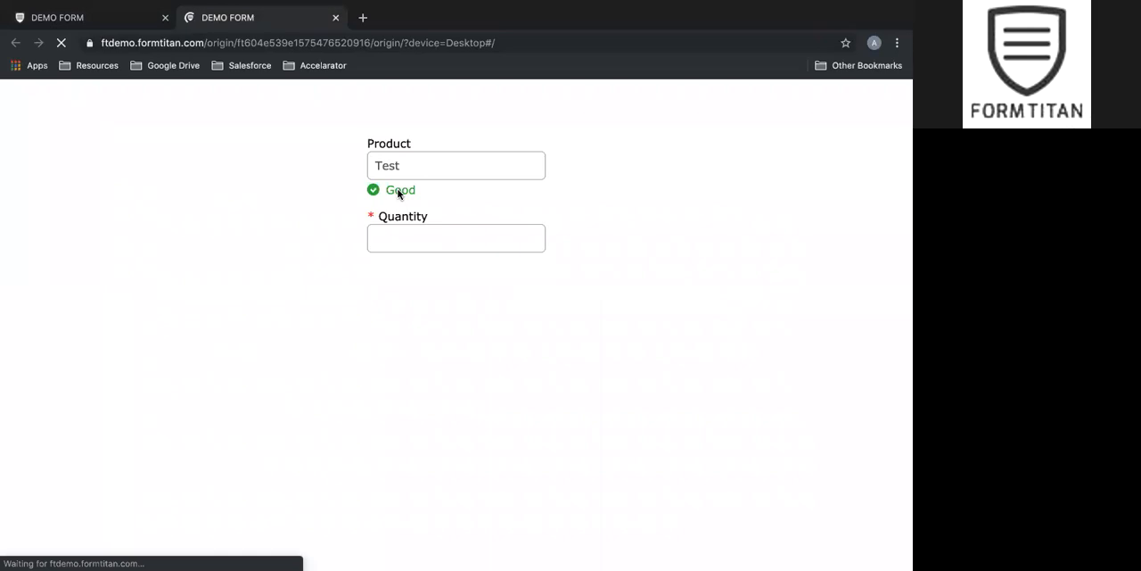
{"action": "type", "text": "Test"}
{"action": "left_click", "coordinate": [556, 354]}
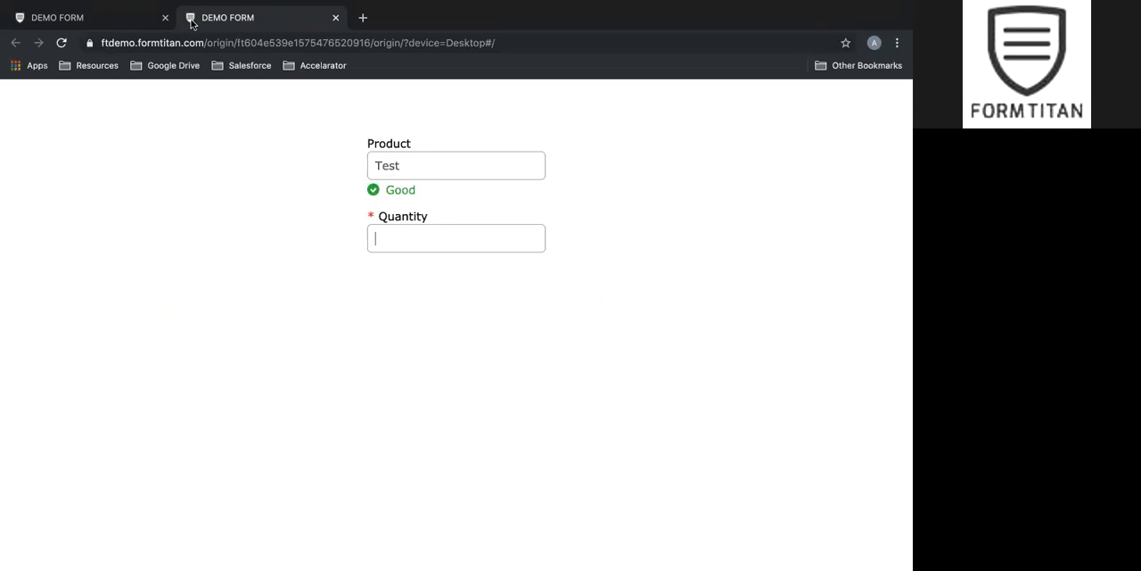
Reopen the Product conditions in the editor, enable Force execution for both rules, apply them and save the form.
{"action": "left_click", "coordinate": [136, 23]}
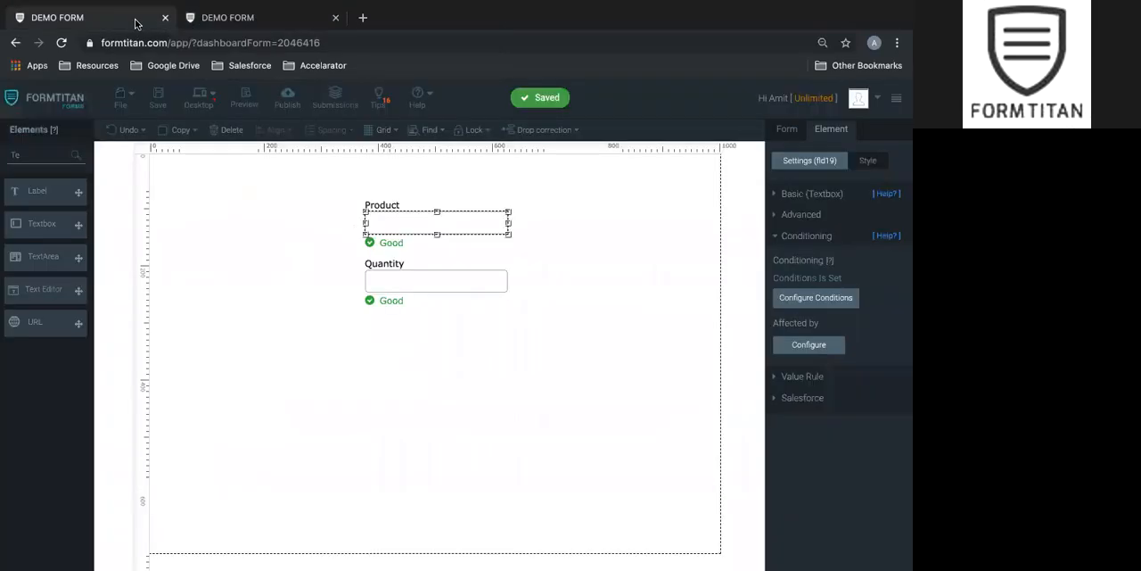
{"action": "left_click", "coordinate": [819, 298]}
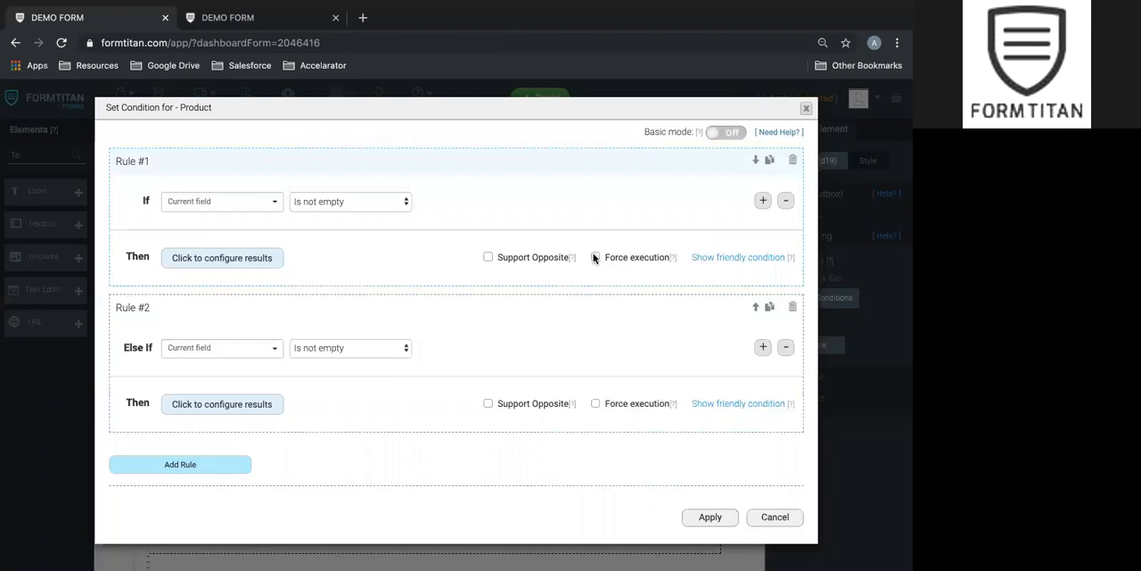
{"action": "left_click", "coordinate": [594, 404]}
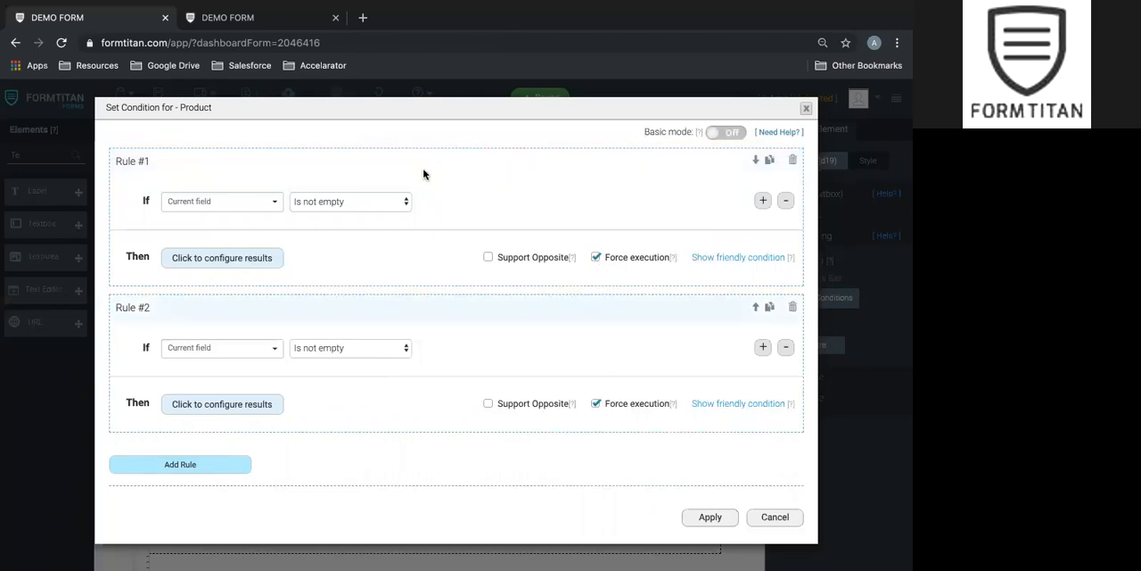
{"action": "left_click", "coordinate": [718, 517]}
{"action": "left_click", "coordinate": [157, 98]}
Reload the form preview, enter Test in Product, check the Quantity field's response and return to the form editor.
{"action": "left_click", "coordinate": [243, 25]}
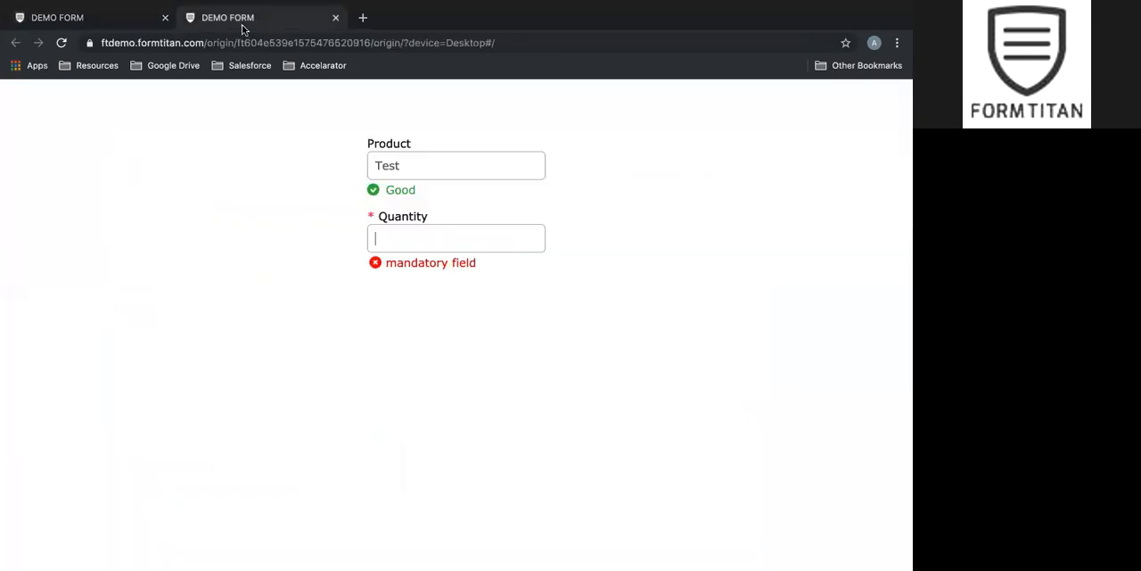
{"action": "left_click", "coordinate": [61, 43]}
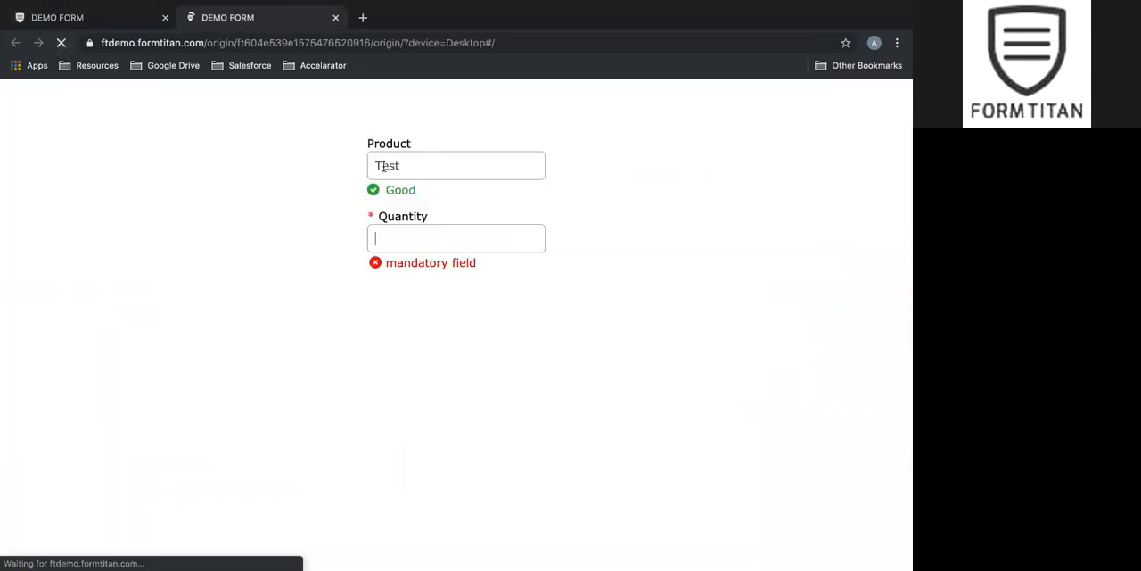
{"action": "type", "text": "Test"}
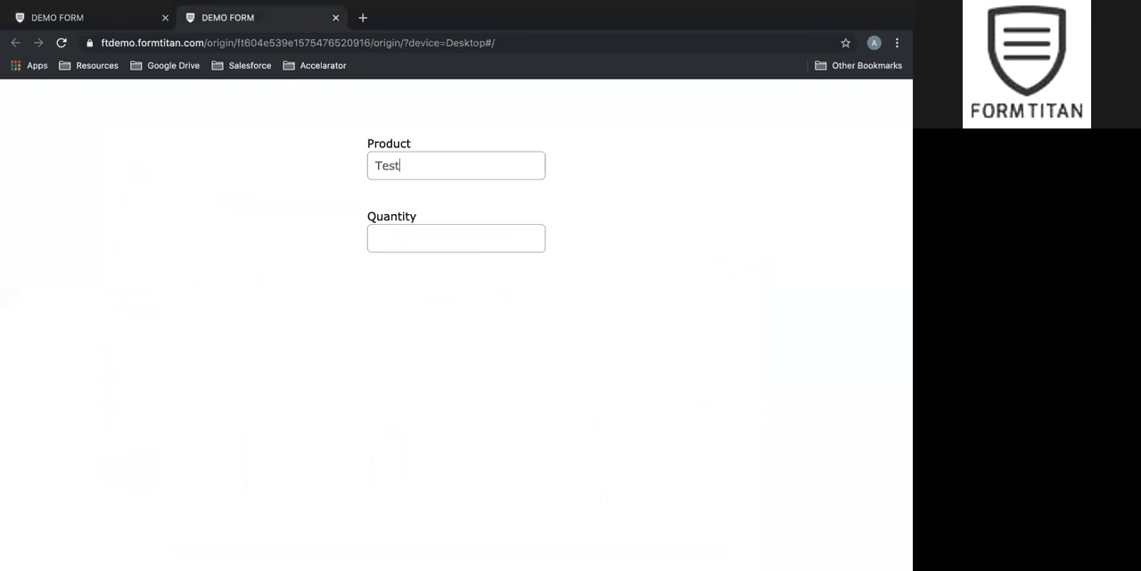
{"action": "left_click", "coordinate": [572, 285]}
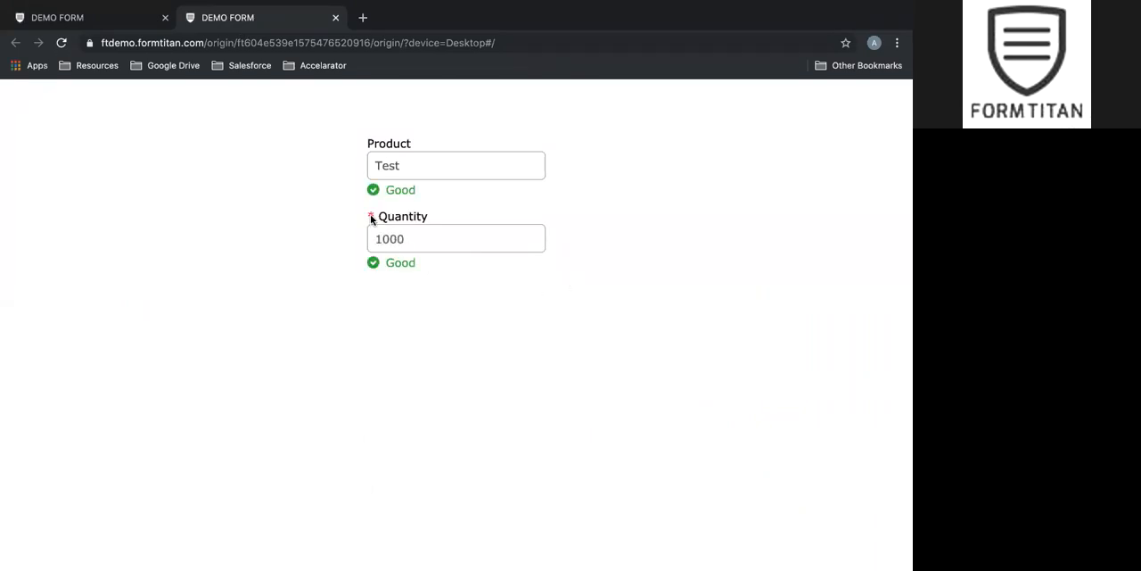
{"action": "left_click", "coordinate": [419, 239]}
{"action": "left_click", "coordinate": [75, 14]}
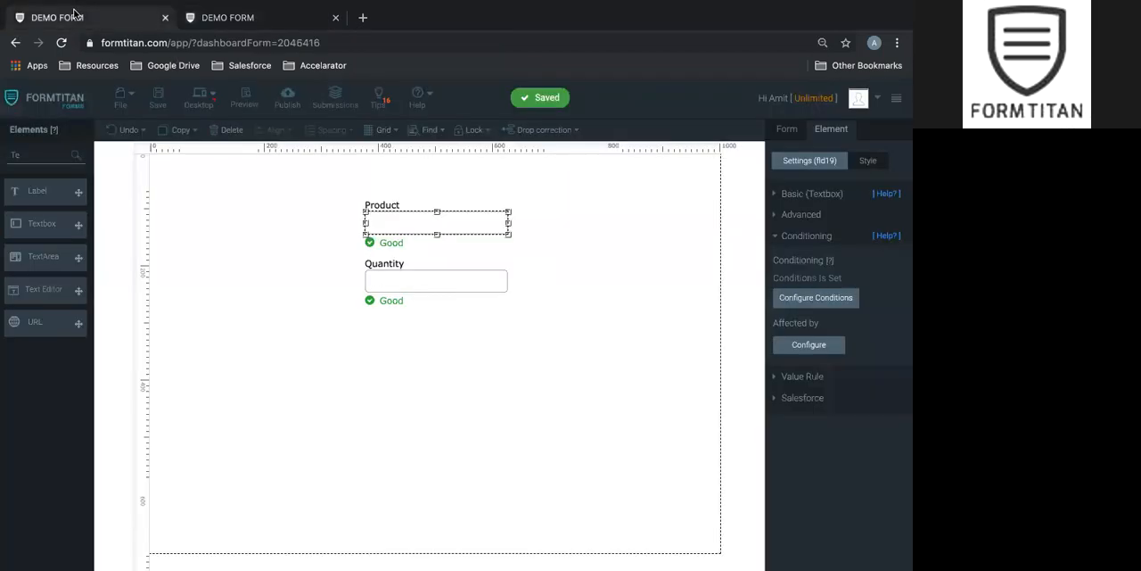
Review the Product conditions without changes, check the Product and Quantity values in the form preview and return to the editor.
{"action": "left_click", "coordinate": [827, 299]}
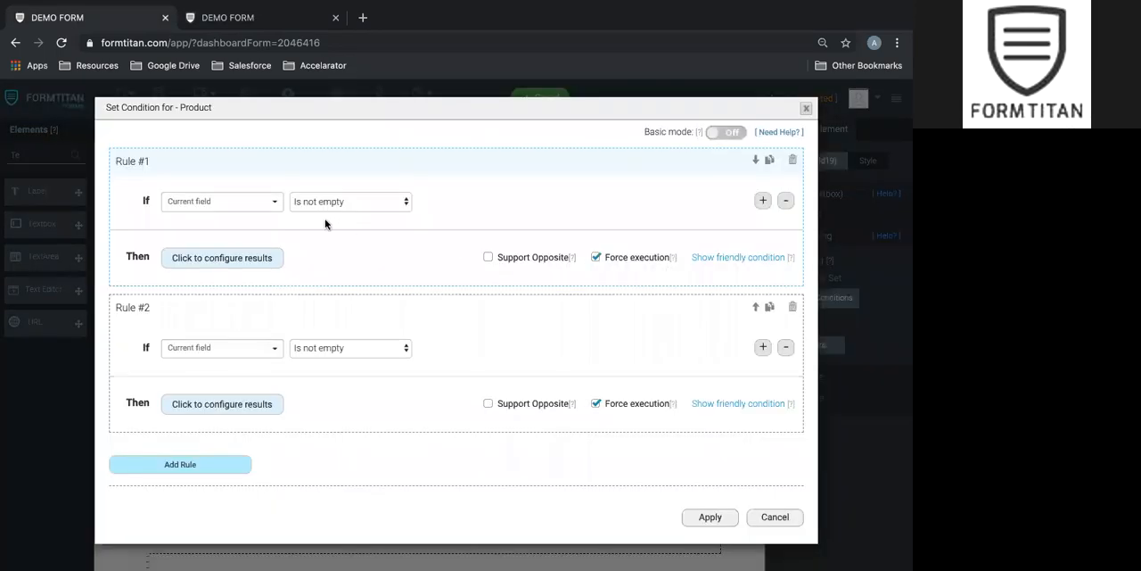
{"action": "left_click", "coordinate": [796, 519]}
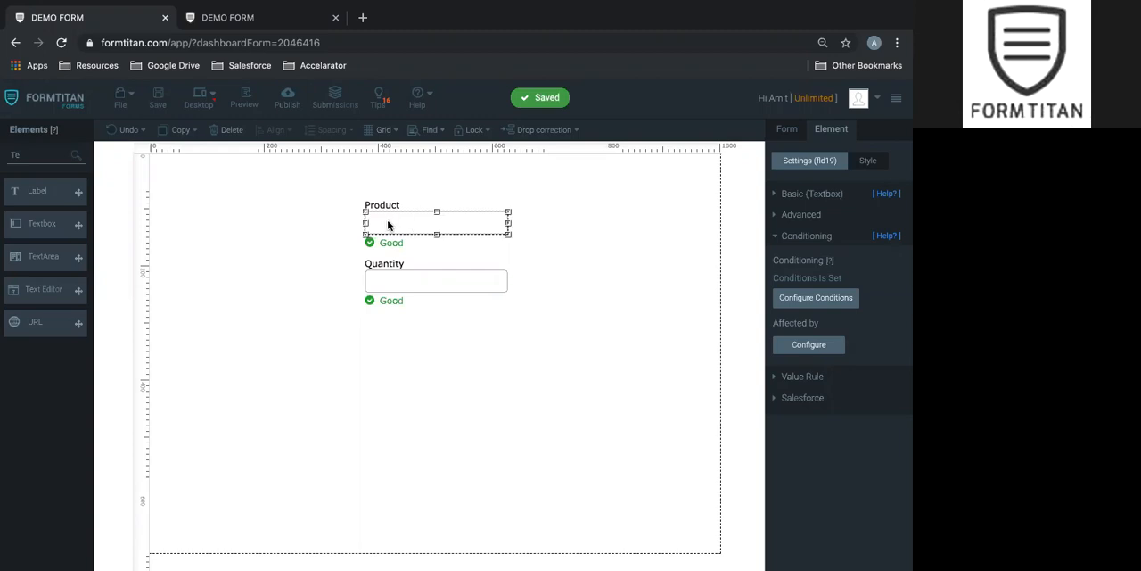
{"action": "left_click", "coordinate": [284, 12]}
{"action": "left_click_drag", "start_coordinate": [443, 163], "coordinate": [326, 168]}
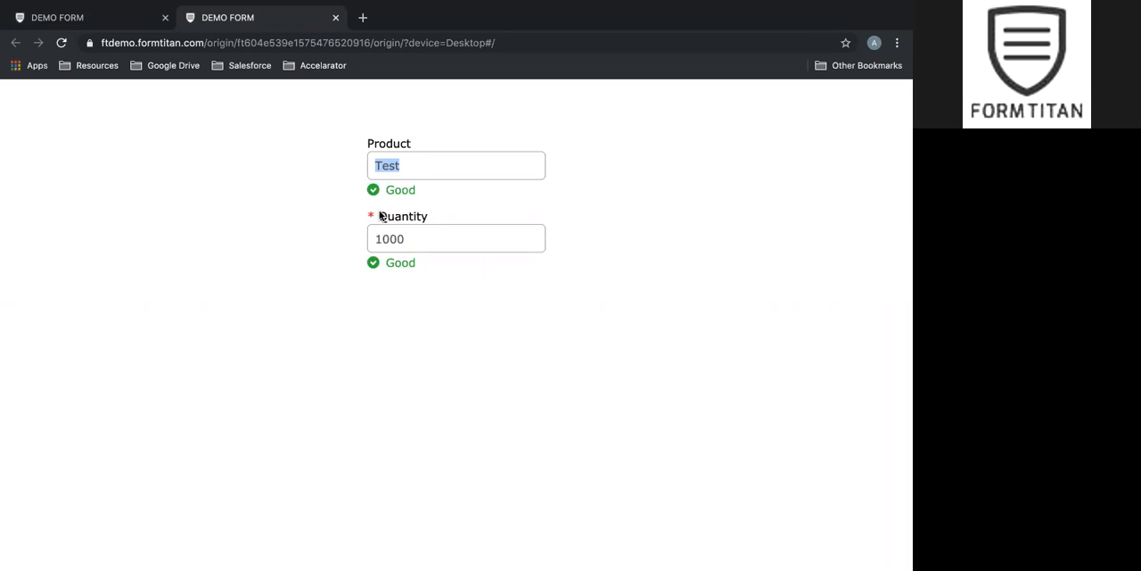
{"action": "left_click", "coordinate": [423, 162]}
{"action": "left_click_drag", "start_coordinate": [375, 238], "coordinate": [423, 238]}
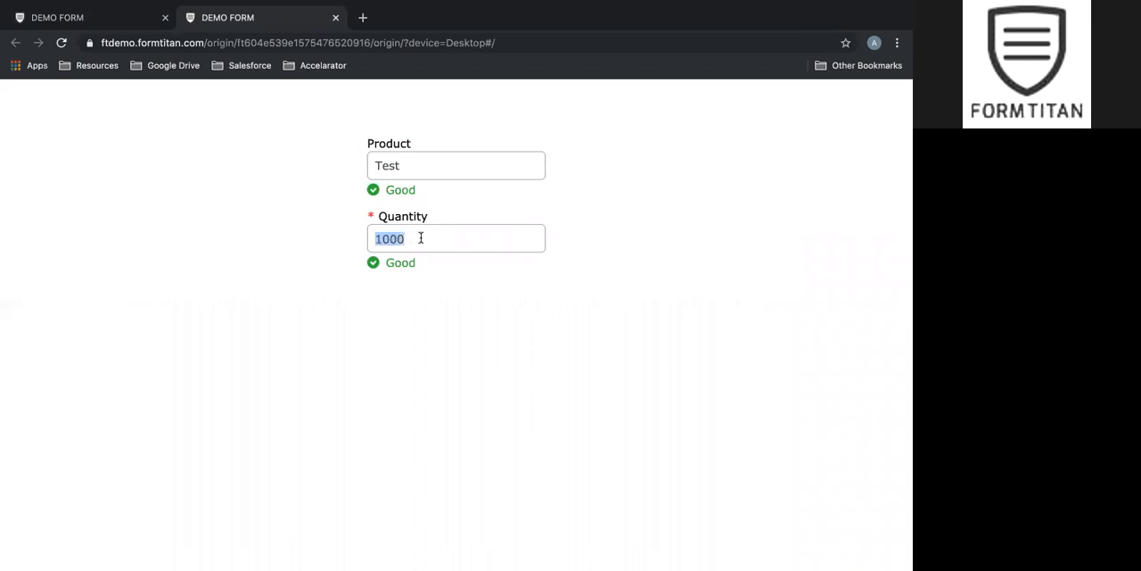
{"action": "left_click", "coordinate": [114, 17]}
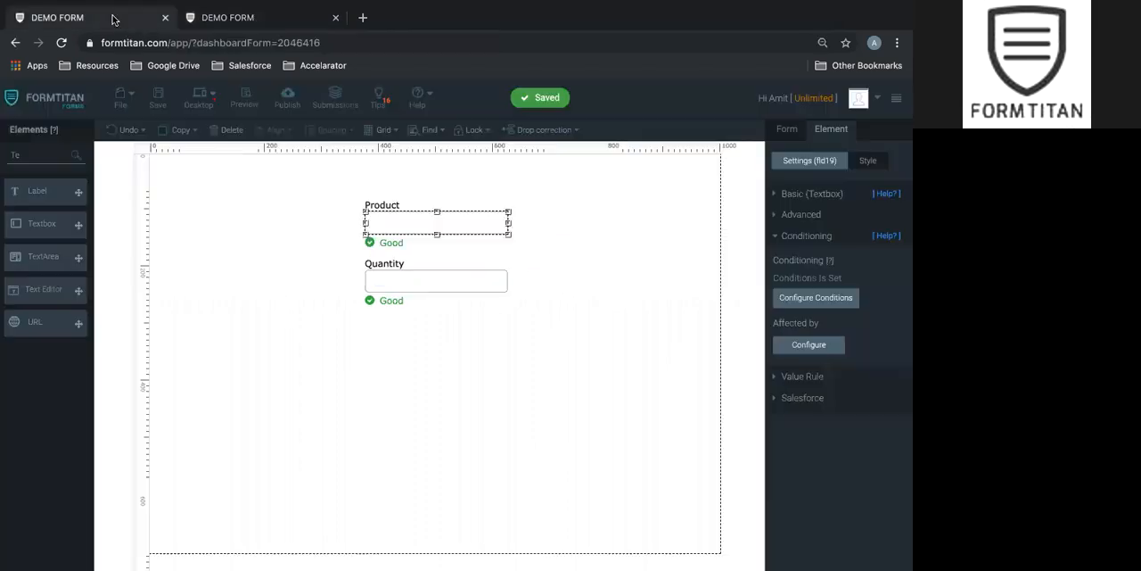
Open the Product conditions, disable Force execution for both rules to compare the rule wording, and enable it again.
{"action": "left_click", "coordinate": [800, 299]}
{"action": "left_click", "coordinate": [596, 404]}
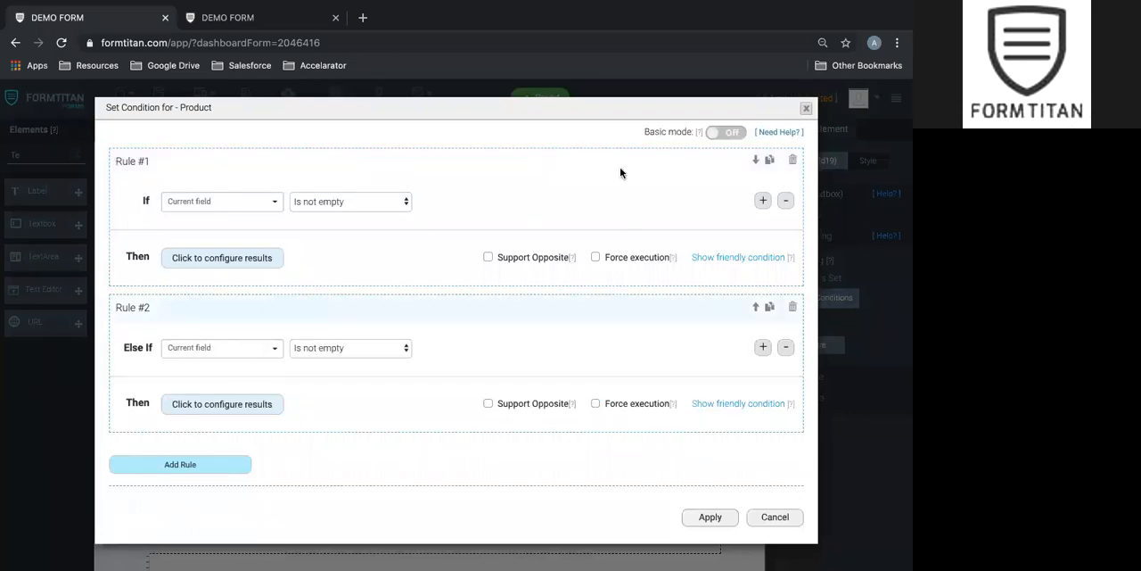
{"action": "left_click", "coordinate": [596, 257]}
{"action": "left_click", "coordinate": [596, 404]}
Try an extra condition row with bracket options in Rule #1, remove it and view the rule's friendly condition.
{"action": "left_click", "coordinate": [763, 201]}
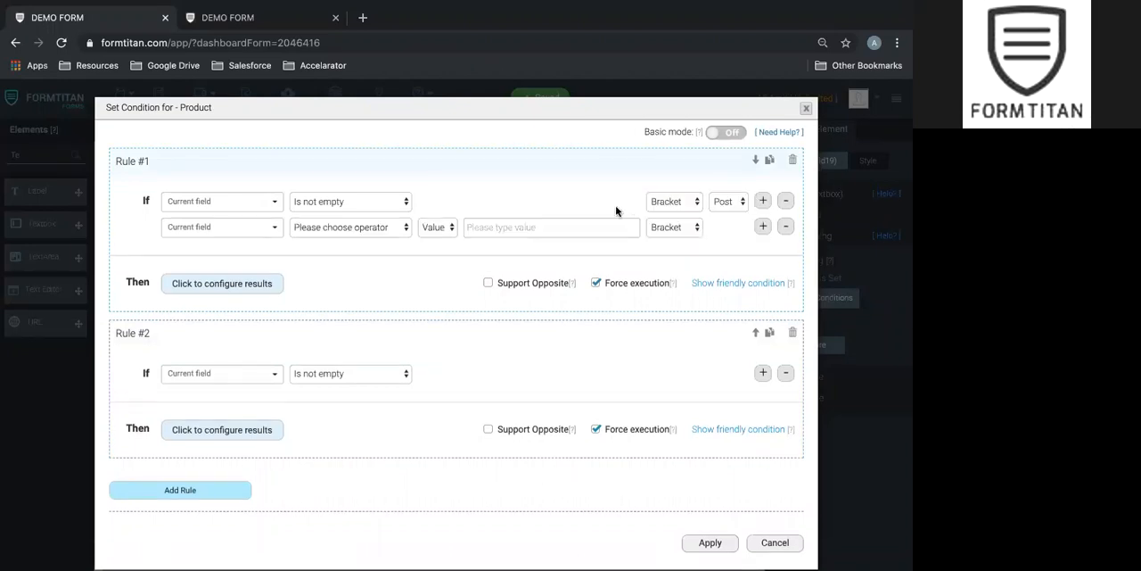
{"action": "left_click", "coordinate": [729, 203]}
{"action": "left_click", "coordinate": [681, 209]}
{"action": "left_click", "coordinate": [678, 203]}
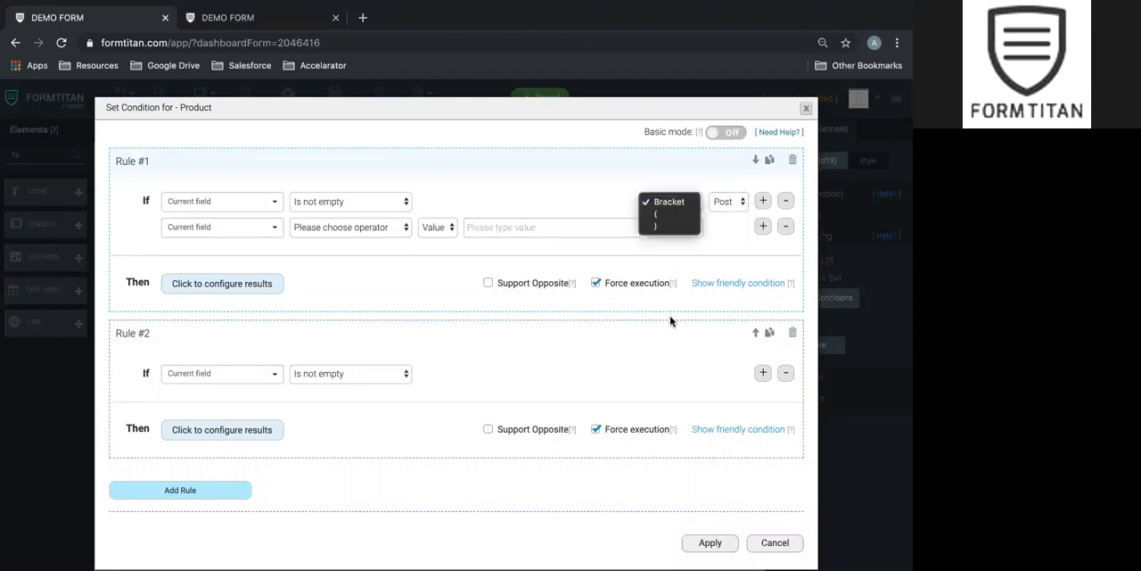
{"action": "left_click", "coordinate": [677, 202]}
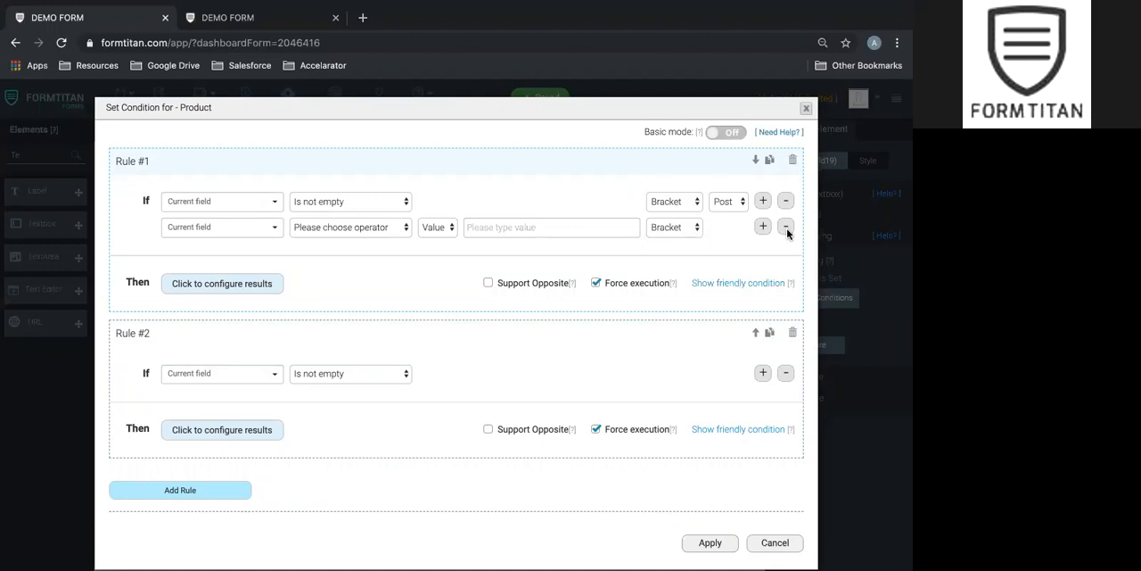
{"action": "left_click", "coordinate": [786, 227]}
{"action": "left_click", "coordinate": [738, 258]}
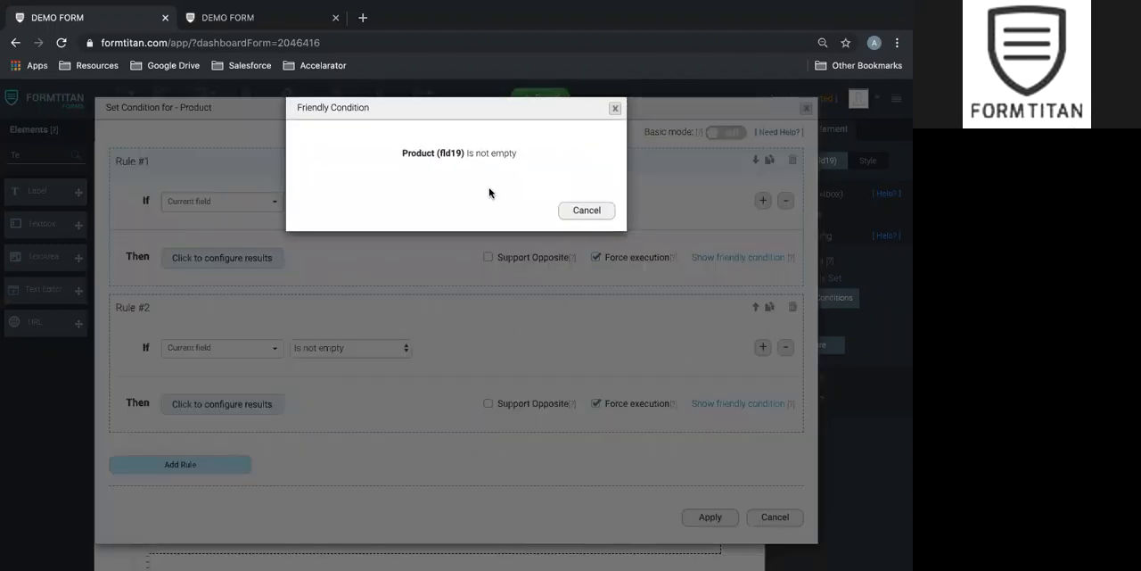
{"action": "left_click", "coordinate": [586, 212]}
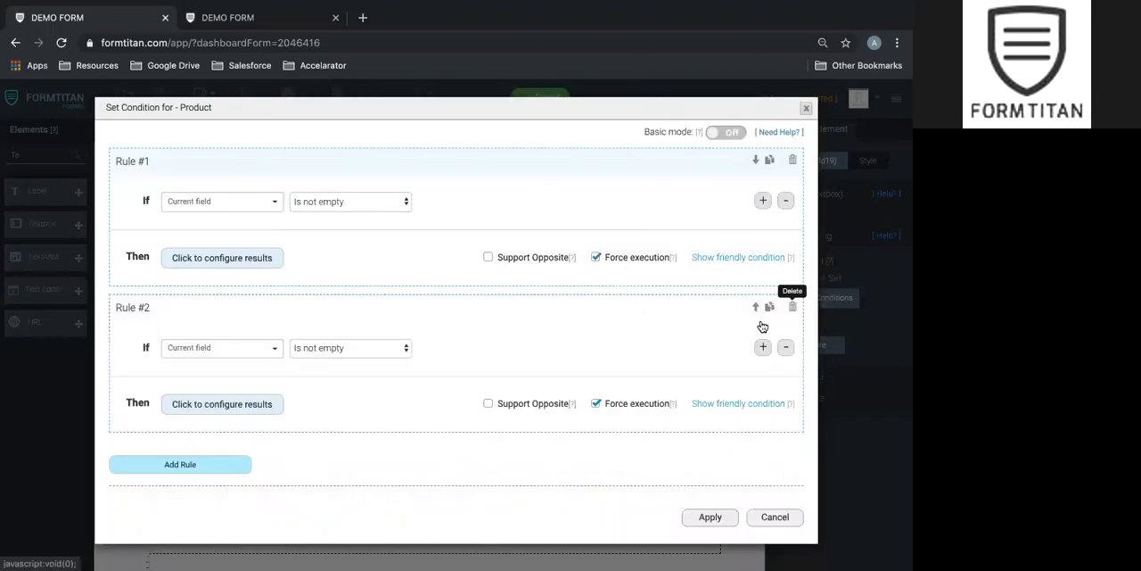
Add two more rules to the Product conditions and delete both of them.
{"action": "left_click", "coordinate": [230, 461]}
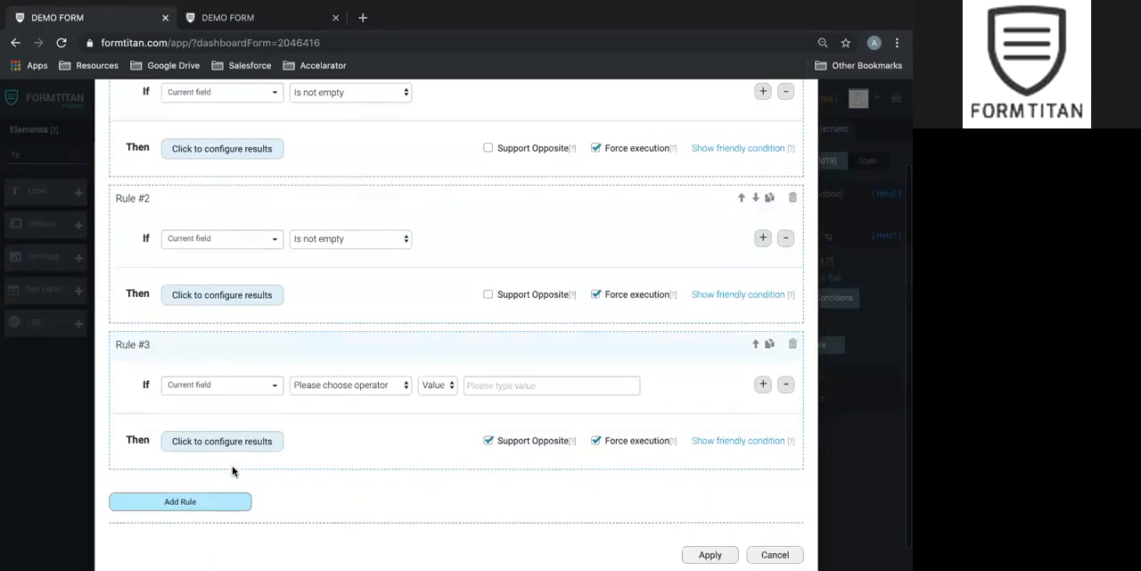
{"action": "left_click", "coordinate": [222, 500]}
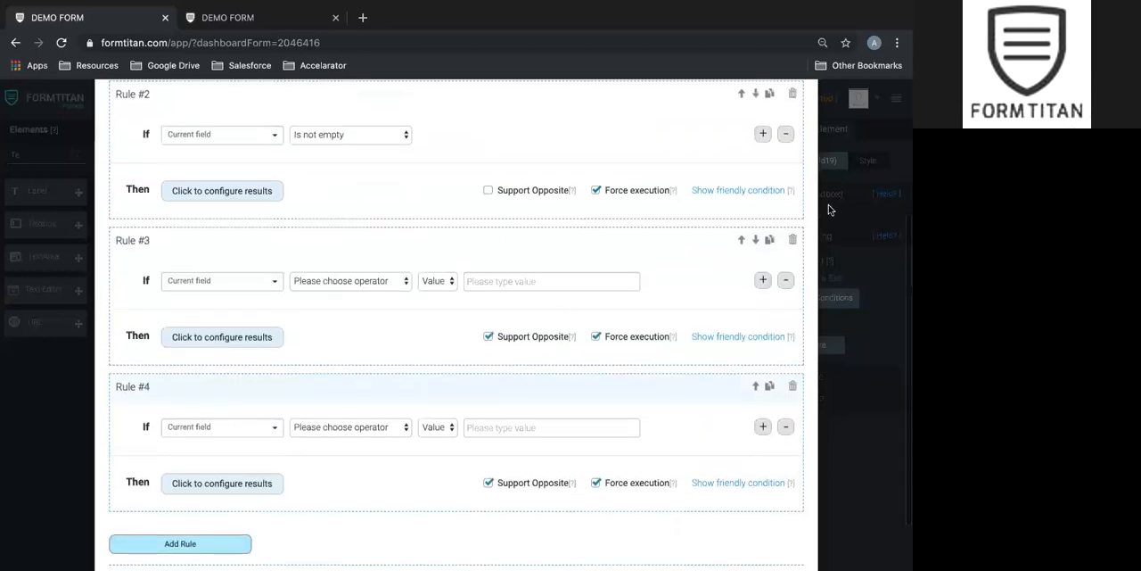
{"action": "left_click", "coordinate": [791, 239]}
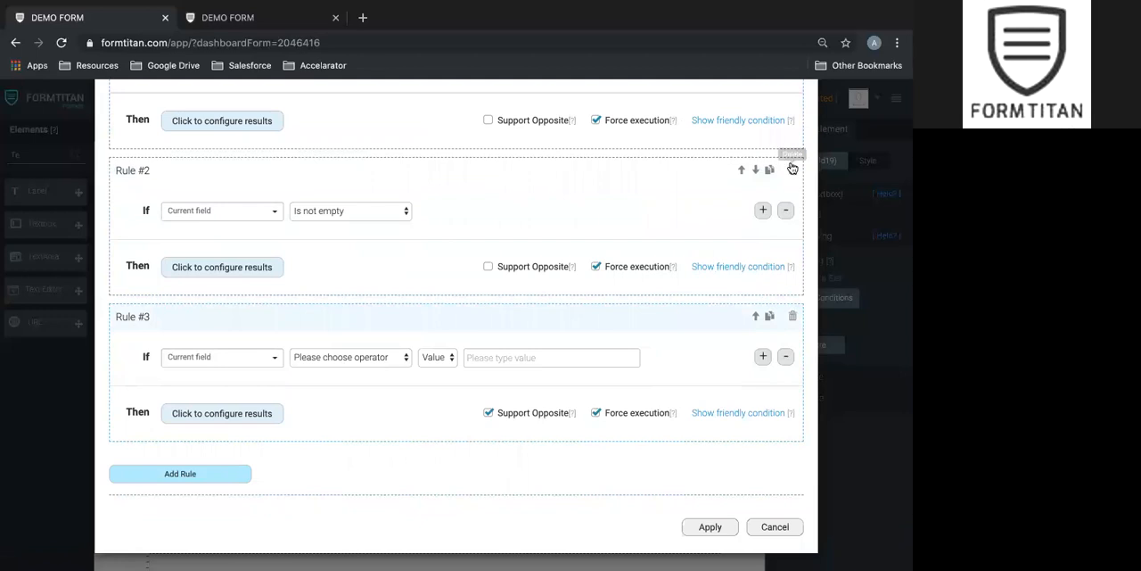
{"action": "left_click", "coordinate": [793, 317]}
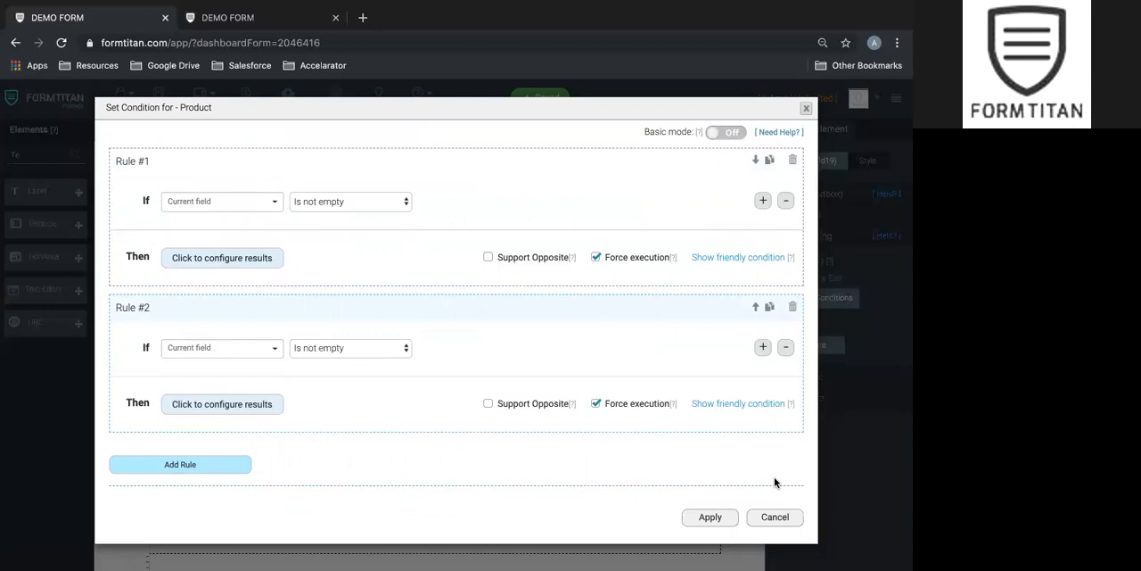
Delete the remaining Product rules and apply the emptied conditions.
{"action": "left_click", "coordinate": [793, 160]}
{"action": "left_click", "coordinate": [792, 160]}
{"action": "left_click", "coordinate": [708, 225]}
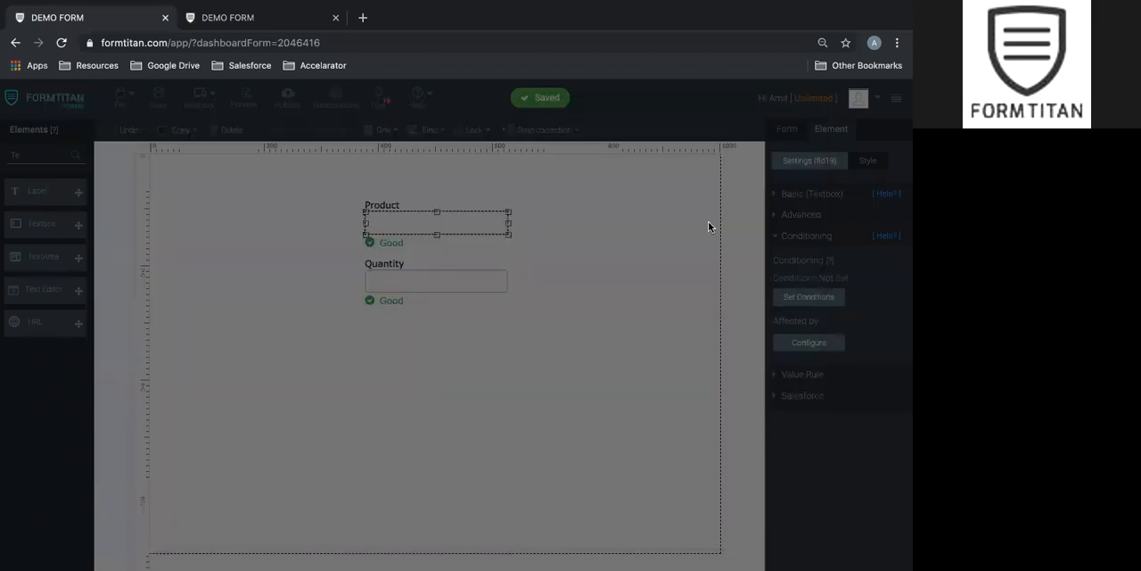
Delete the Product and Quantity fields together from the form and save it.
{"action": "left_click_drag", "start_coordinate": [558, 299], "coordinate": [420, 188]}
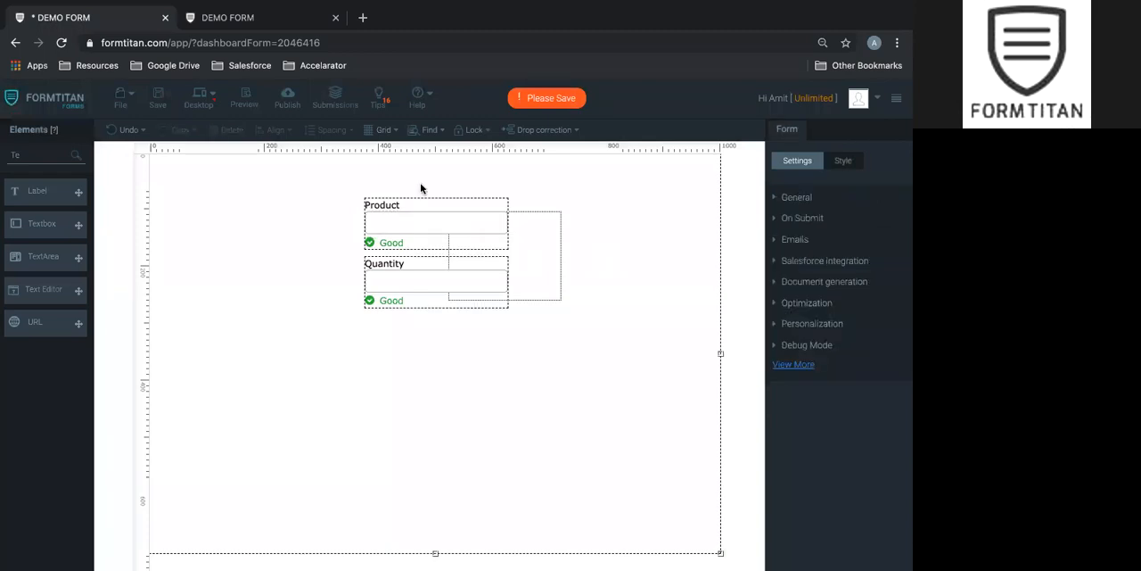
{"action": "left_click", "coordinate": [226, 130]}
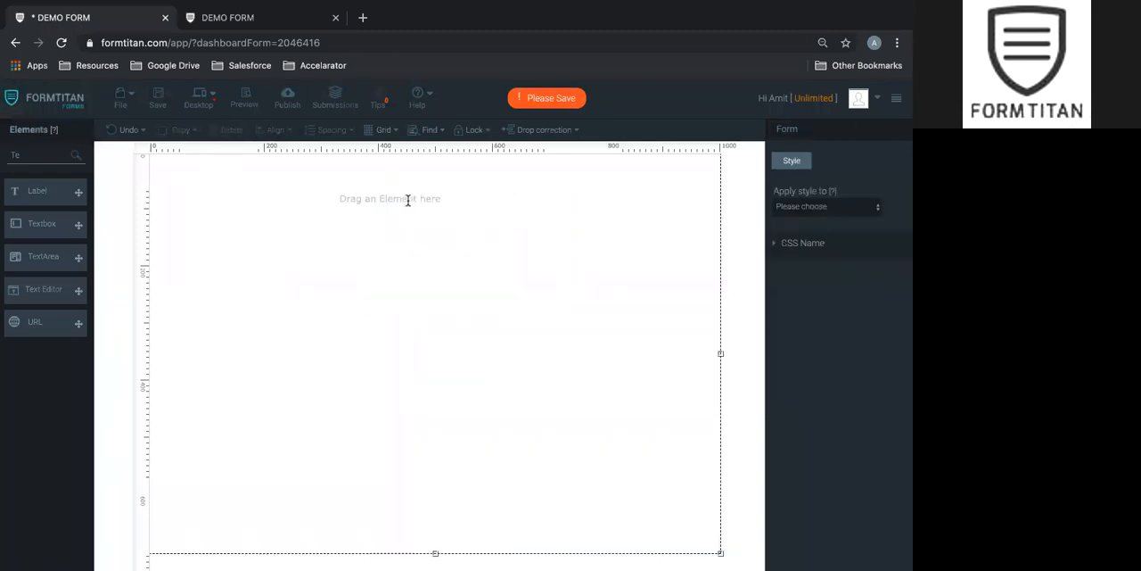
{"action": "left_click", "coordinate": [158, 98]}
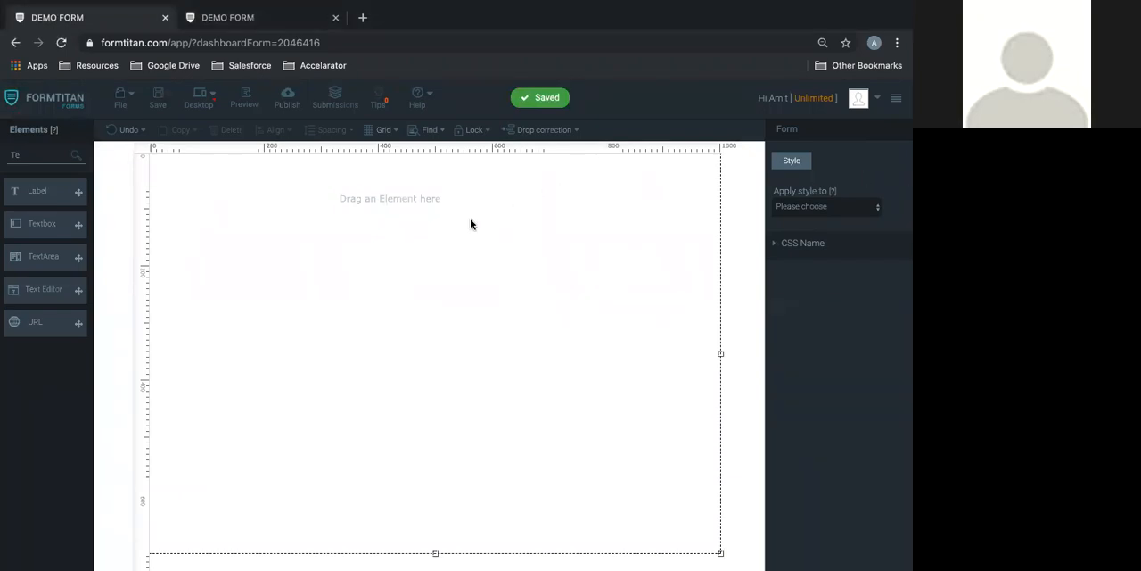
Find the Section element and place one in the middle of the empty form.
{"action": "left_click_drag", "start_coordinate": [37, 157], "coordinate": [4, 156]}
{"action": "type", "text": "sec"}
{"action": "left_click_drag", "start_coordinate": [38, 193], "coordinate": [657, 407]}
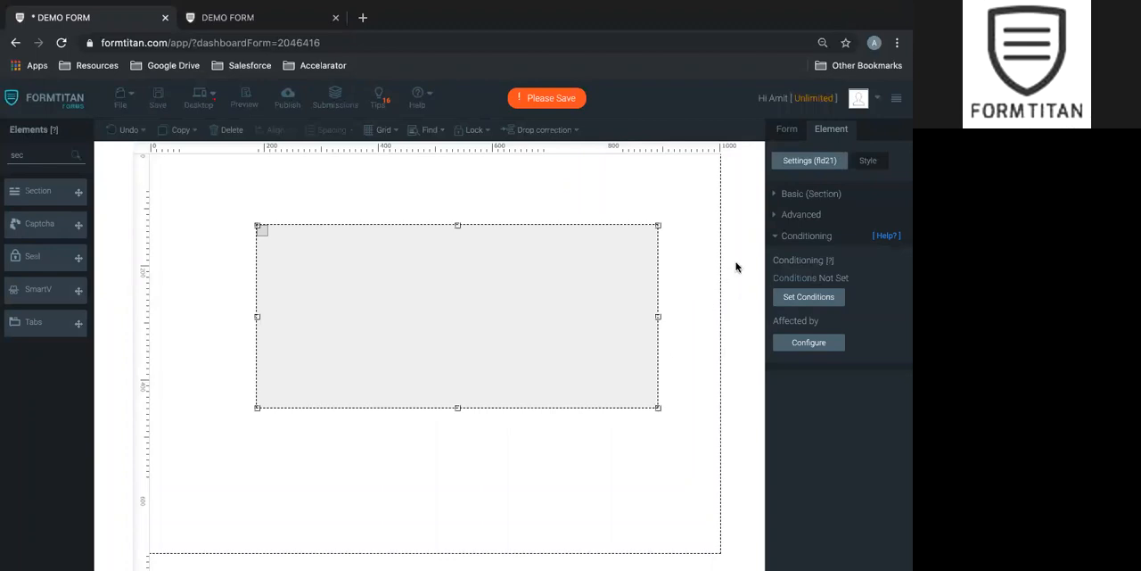
Try the Repeated option in the section's basic settings and turn it off again.
{"action": "left_click", "coordinate": [790, 193]}
{"action": "left_click", "coordinate": [778, 260]}
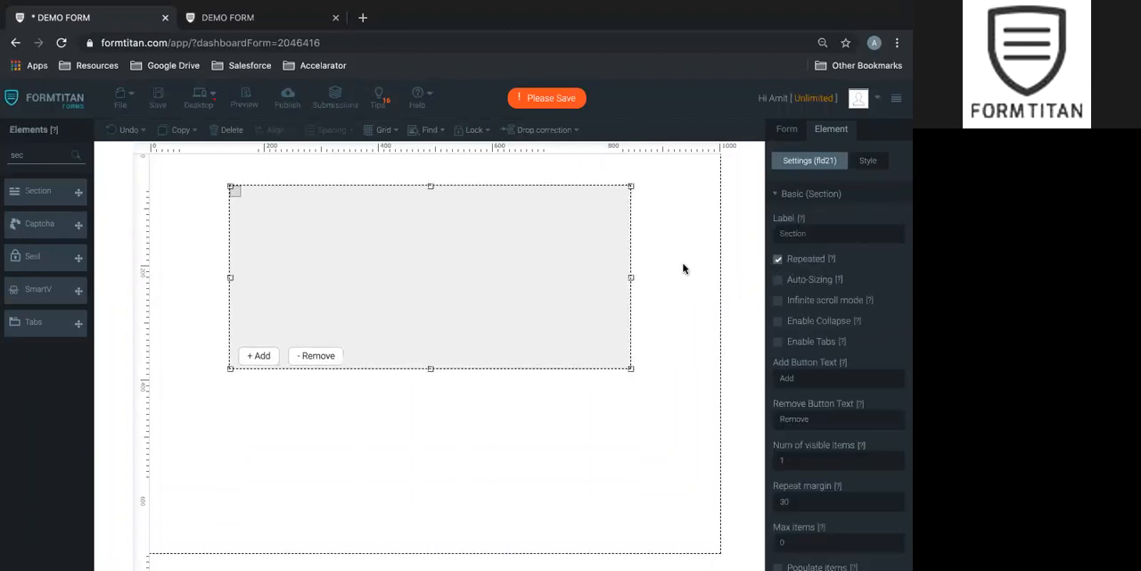
{"action": "left_click", "coordinate": [777, 260]}
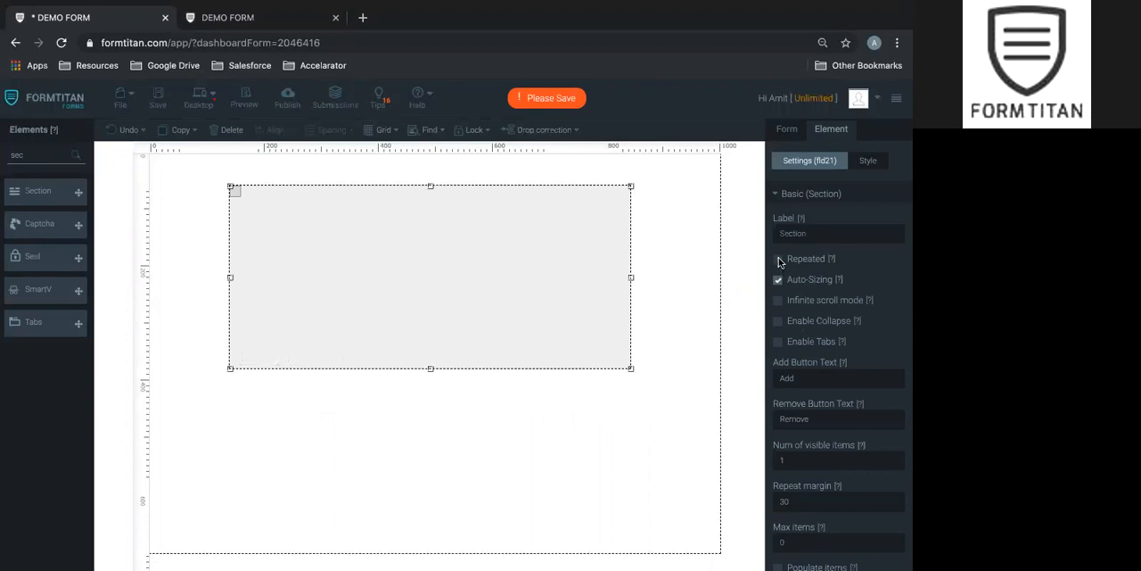
Add a Textbox in the section's upper left area and label it Account Name.
{"action": "left_click_drag", "start_coordinate": [50, 157], "coordinate": [4, 158]}
{"action": "type", "text": "text"}
{"action": "left_click_drag", "start_coordinate": [47, 226], "coordinate": [288, 223]}
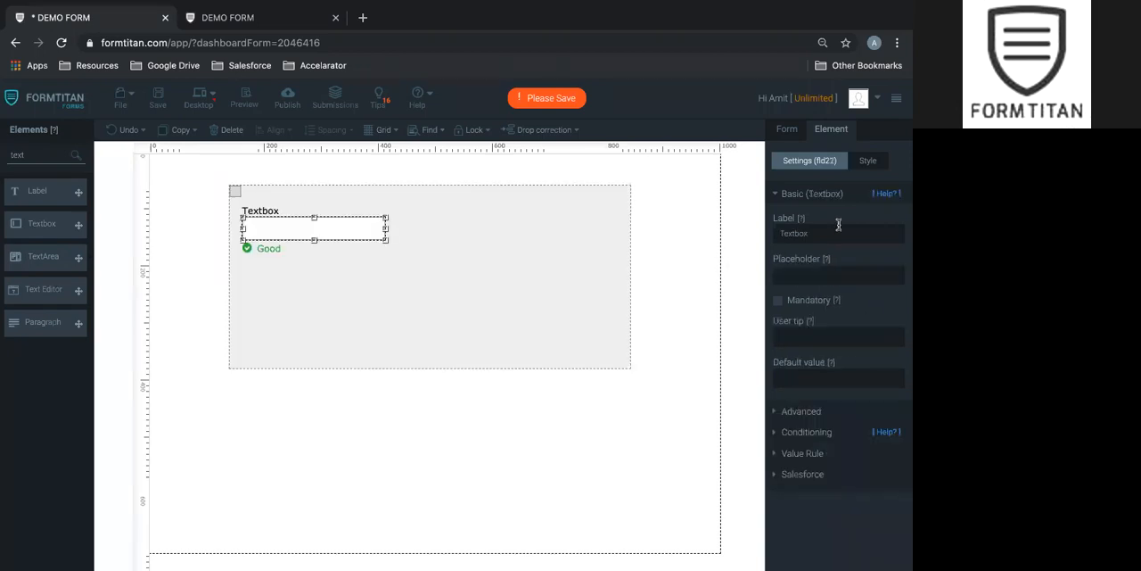
{"action": "key", "text": "ctrl+a"}
{"action": "type", "text": "Account Name"}
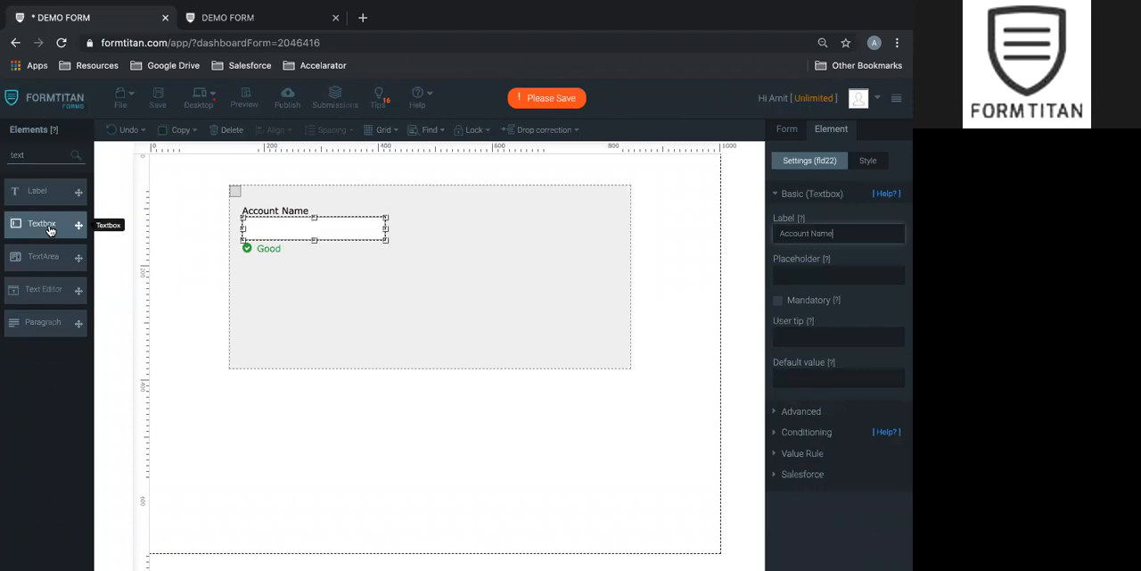
Add a second Textbox below Account Name in the section and label it Account Number.
{"action": "left_click_drag", "start_coordinate": [51, 227], "coordinate": [286, 287]}
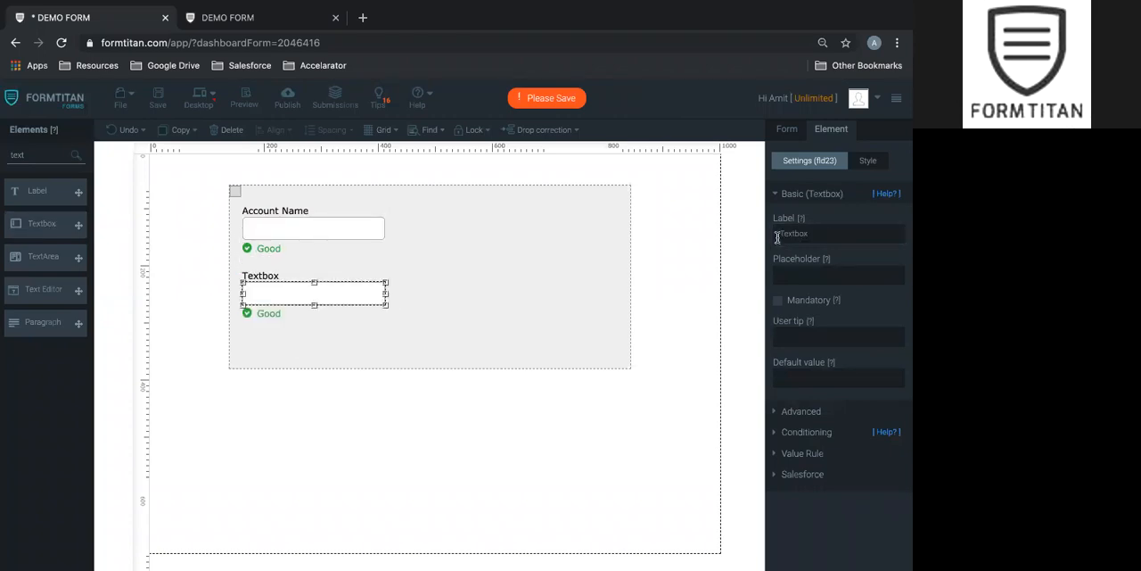
{"action": "key", "text": "ctrl+a"}
{"action": "type", "text": "Acco"}
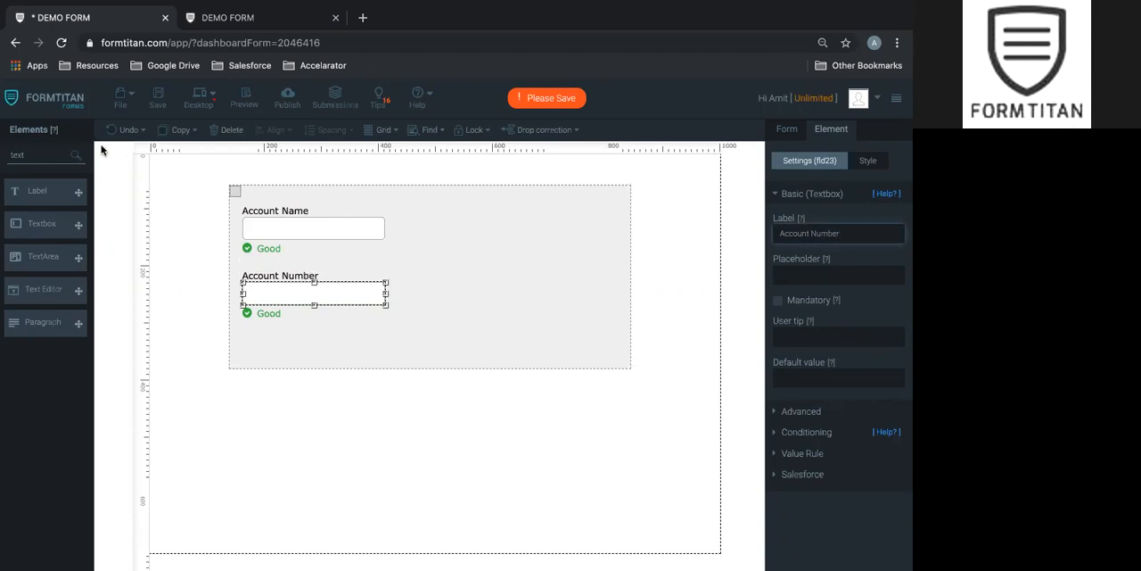
Add a Hidden element inside the section beside the Account Name textbox and name it Account ID.
{"action": "left_click_drag", "start_coordinate": [53, 155], "coordinate": [8, 156]}
{"action": "type", "text": "hidd"}
{"action": "left_click_drag", "start_coordinate": [36, 191], "coordinate": [502, 220]}
{"action": "left_click_drag", "start_coordinate": [838, 237], "coordinate": [765, 233]}
{"action": "type", "text": "Account ID"}
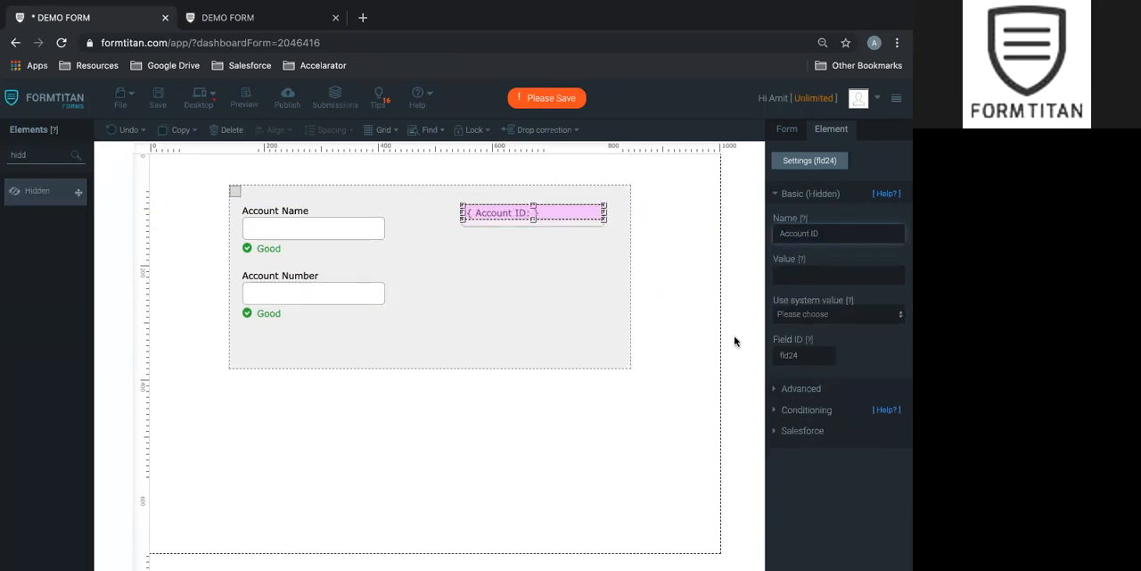
{"action": "left_click", "coordinate": [683, 336]}
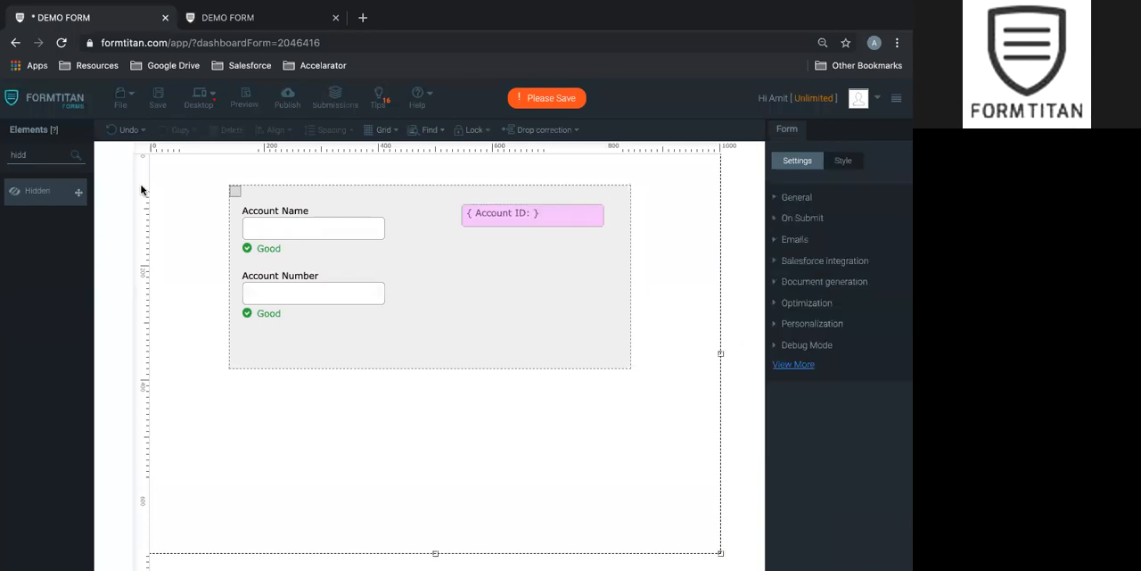
Add a second Hidden element below Account ID in the section, name it Account Name and save the form.
{"action": "left_click_drag", "start_coordinate": [27, 192], "coordinate": [487, 296]}
{"action": "double_click", "coordinate": [803, 234]}
{"action": "type", "text": "A"}
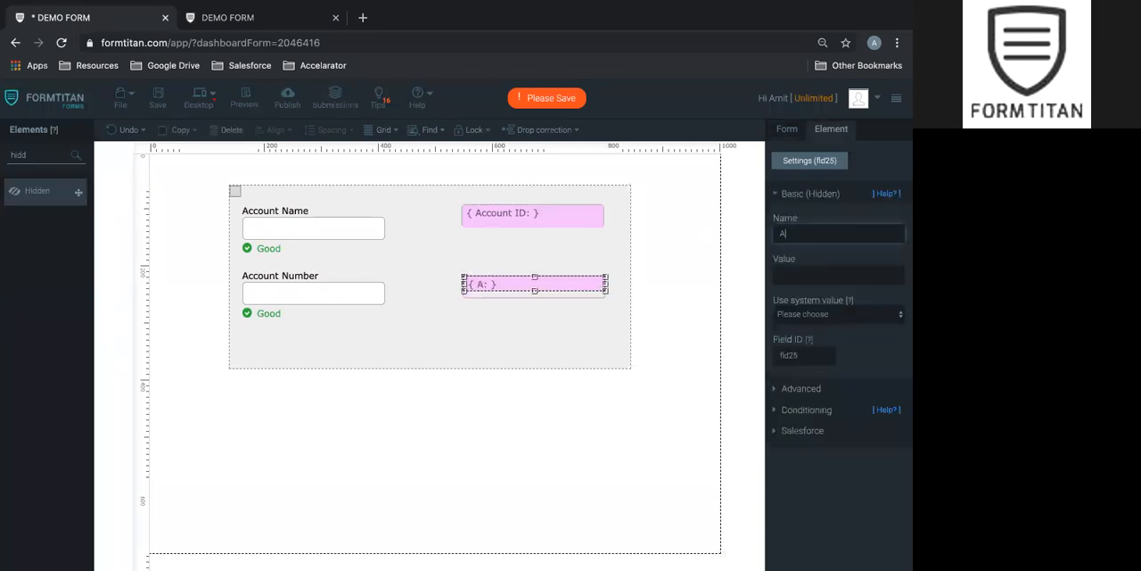
{"action": "type", "text": "ccount Name"}
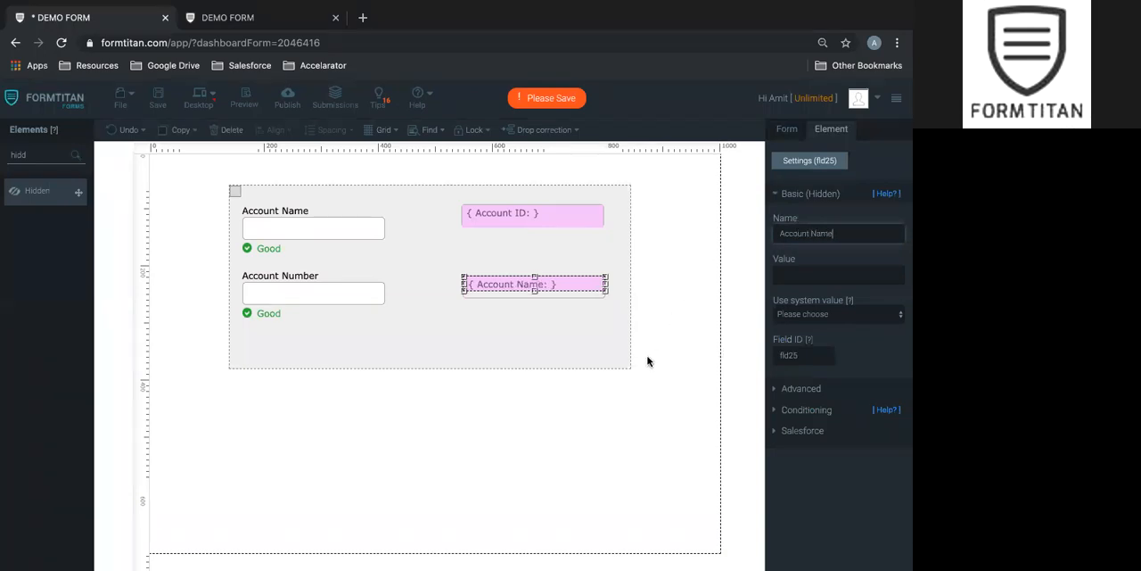
{"action": "left_click", "coordinate": [615, 438]}
{"action": "left_click", "coordinate": [157, 93]}
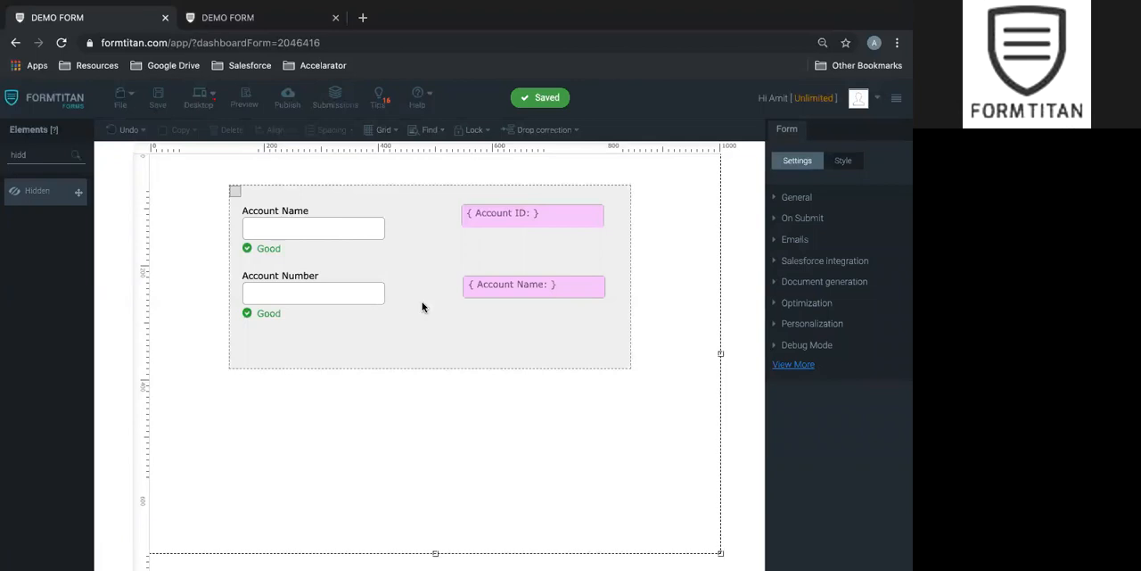
Open a Get From Salesforce mapping for the form and select Account as its Salesforce object.
{"action": "left_click", "coordinate": [822, 260]}
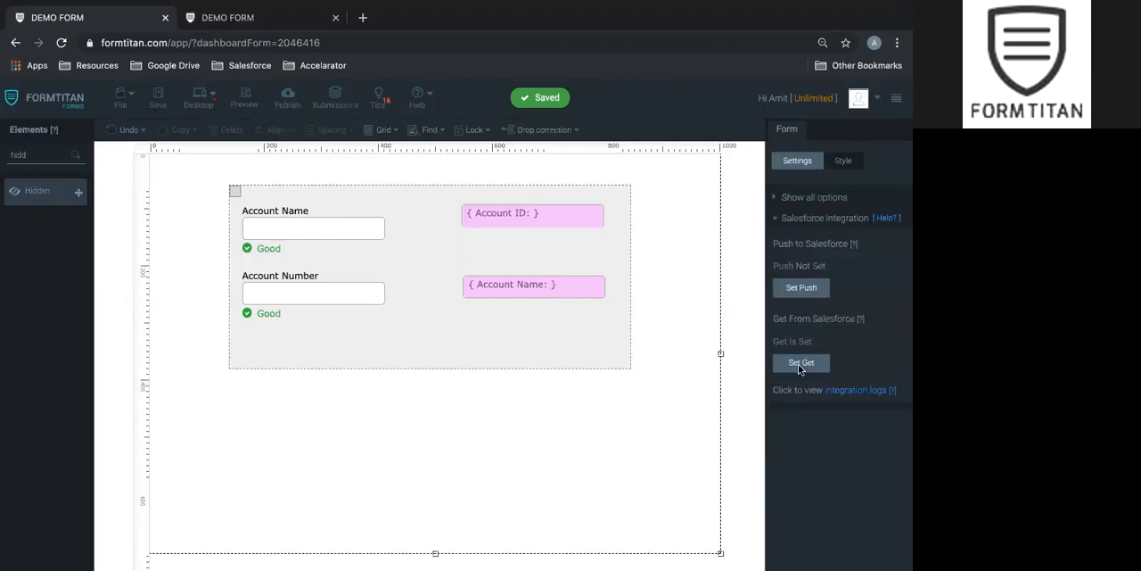
{"action": "left_click", "coordinate": [800, 363]}
{"action": "left_click", "coordinate": [281, 246]}
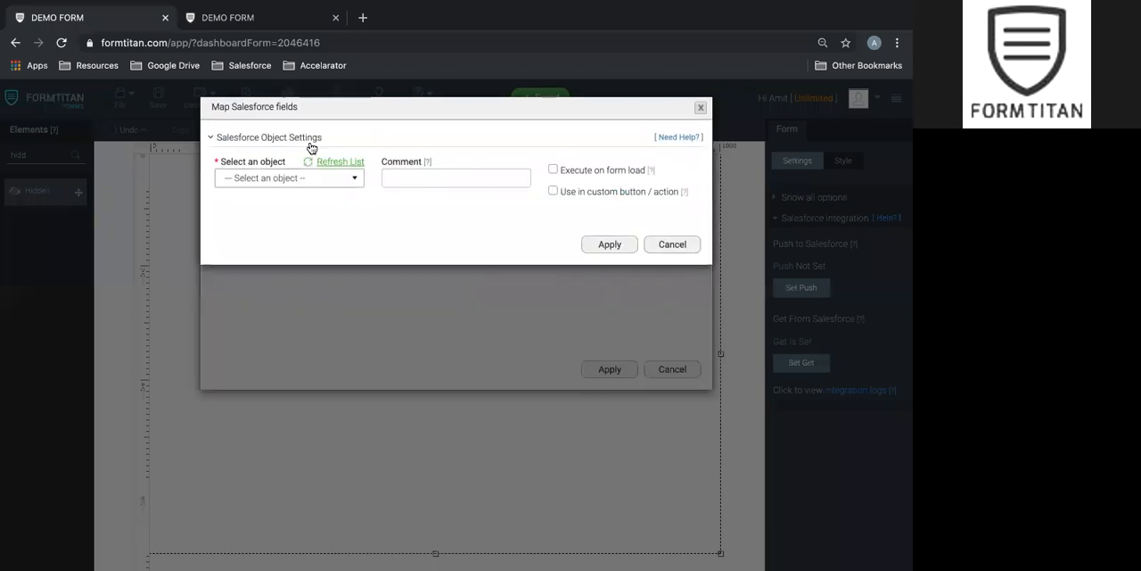
{"action": "left_click", "coordinate": [287, 180]}
{"action": "type", "text": "acc"}
{"action": "left_click", "coordinate": [285, 230]}
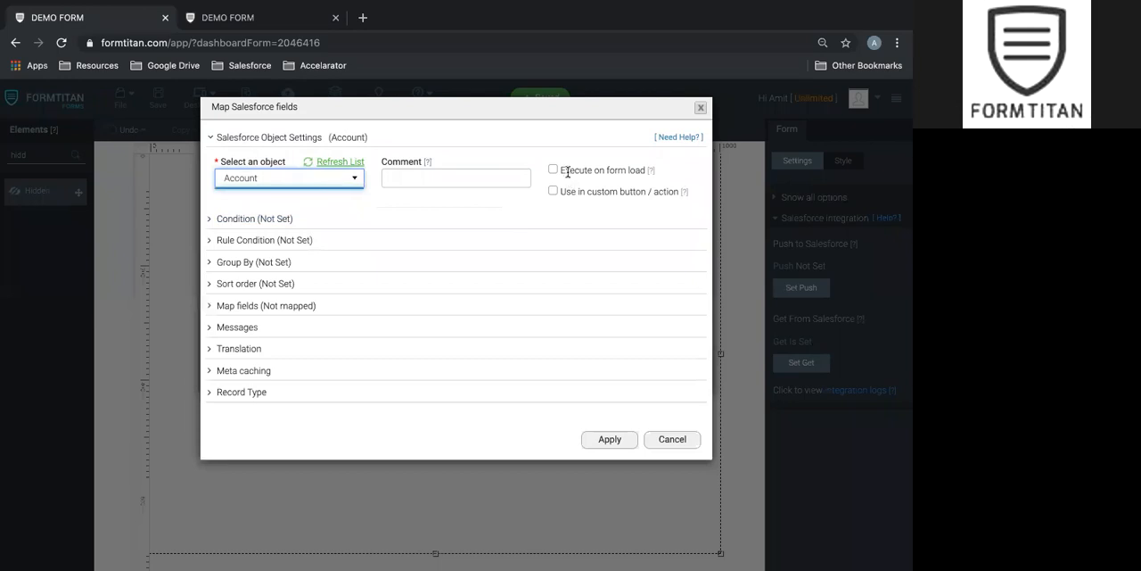
Set the Account mapping to execute on form load with the comment "Bring all my accounts from Salesforce".
{"action": "left_click", "coordinate": [553, 170]}
{"action": "left_click", "coordinate": [492, 179]}
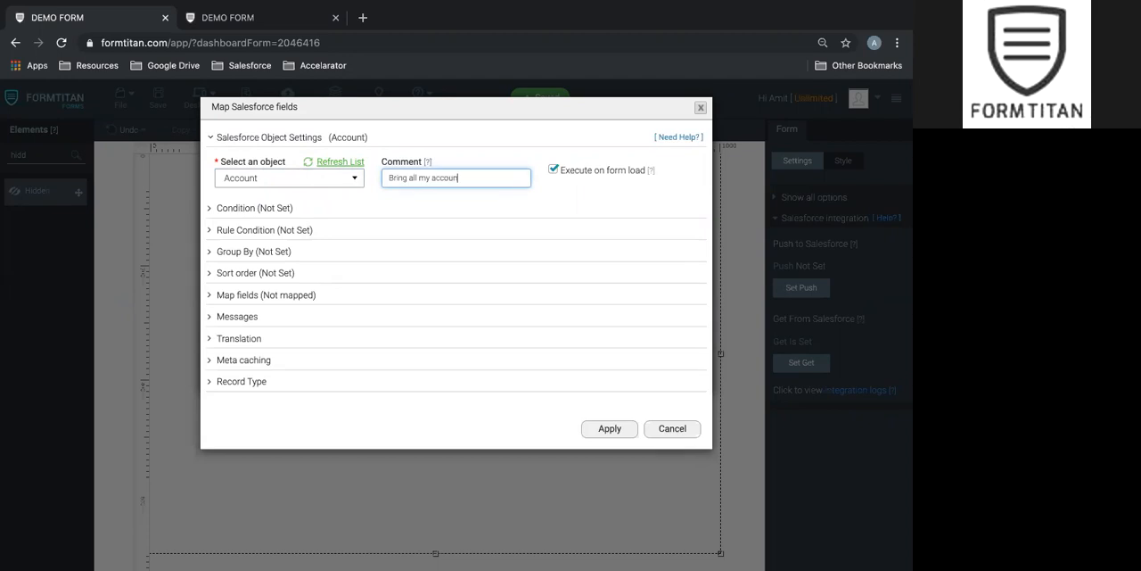
{"action": "type", "text": "Bring all my accounts from Salesforce"}
In the mapping's condition settings, take all records for multiple matches and set the limit to 1000.
{"action": "left_click", "coordinate": [272, 207]}
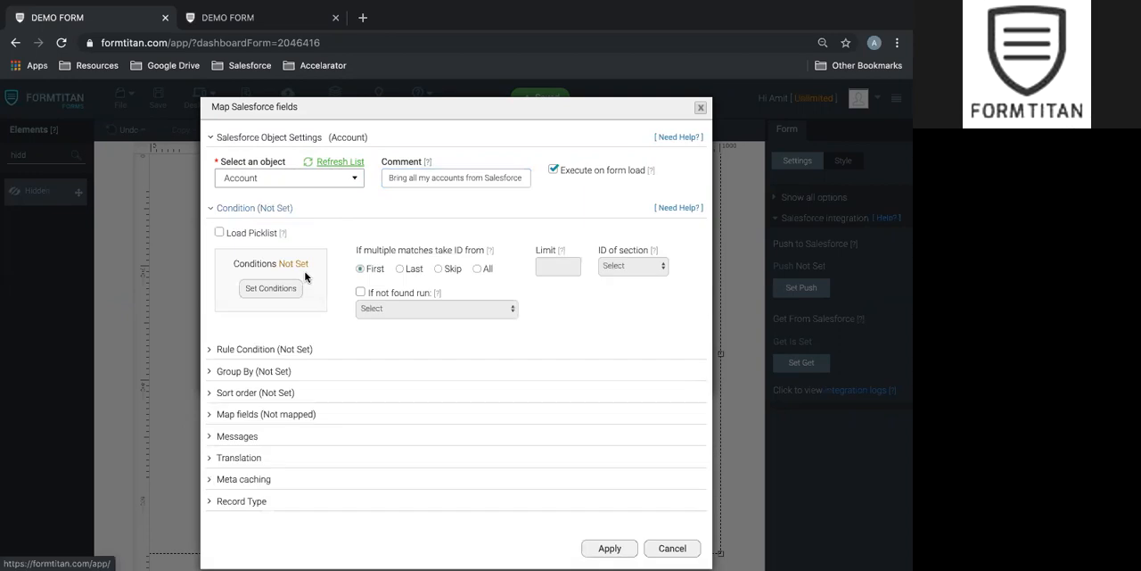
{"action": "left_click", "coordinate": [477, 269]}
{"action": "left_click", "coordinate": [549, 265]}
{"action": "type", "text": "1000"}
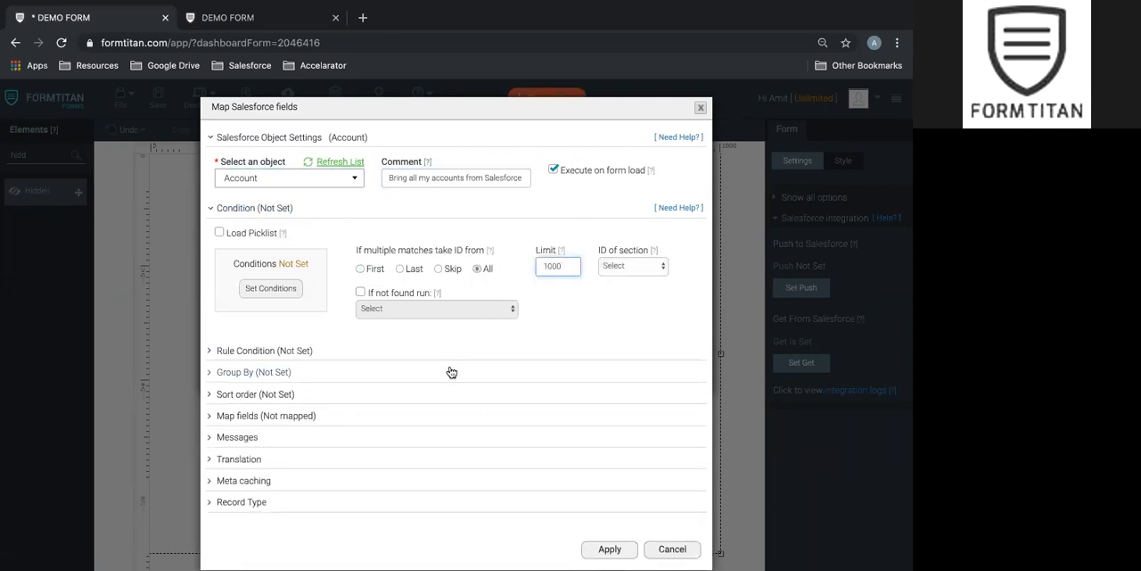
Open the mapping's field assignments and map both Account Name form fields (fld22 and fld25) to Salesforce Account Name.
{"action": "left_click", "coordinate": [269, 395]}
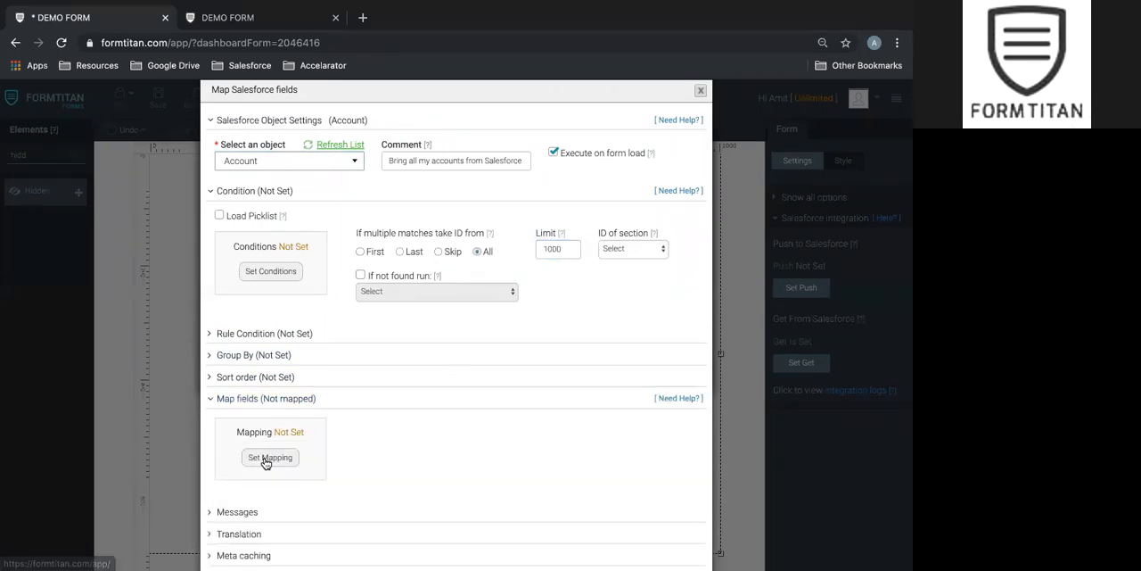
{"action": "left_click", "coordinate": [269, 459]}
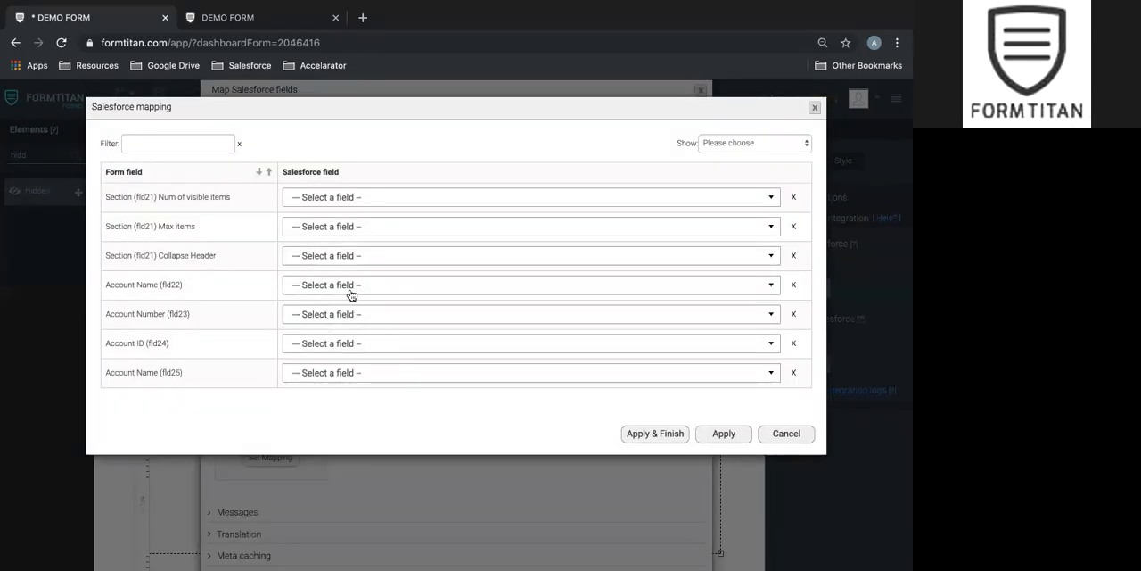
{"action": "left_click", "coordinate": [351, 286]}
{"action": "type", "text": "name"}
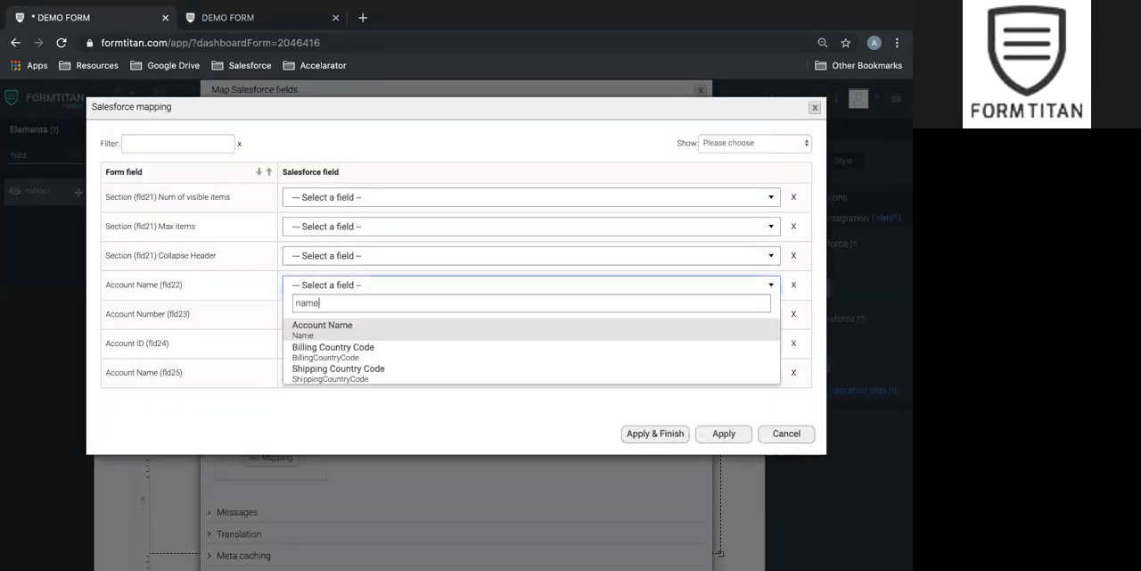
{"action": "left_click", "coordinate": [332, 328]}
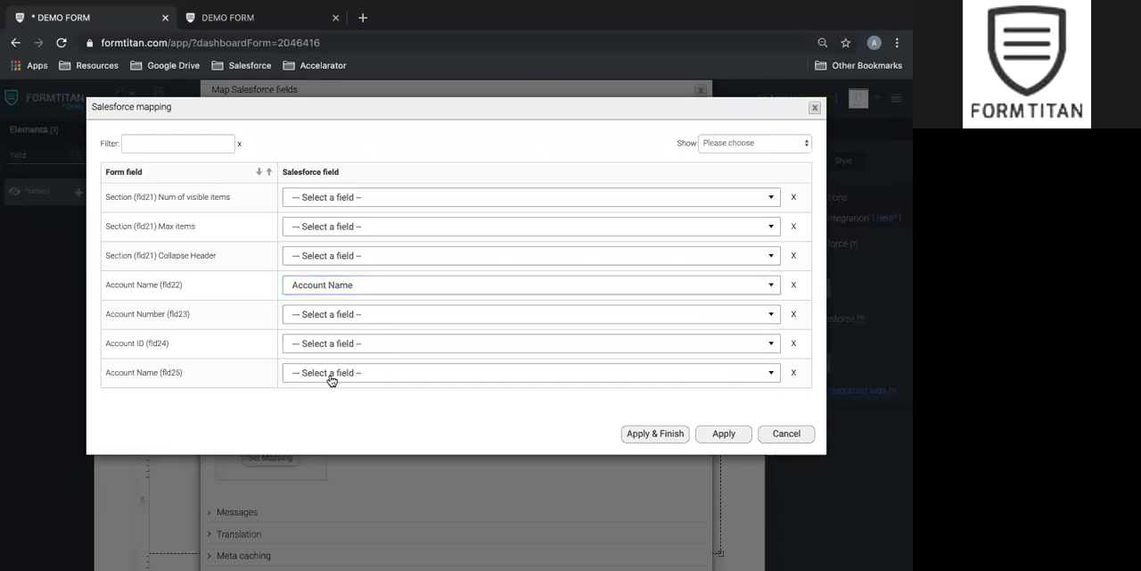
{"action": "left_click", "coordinate": [327, 378]}
{"action": "type", "text": "name"}
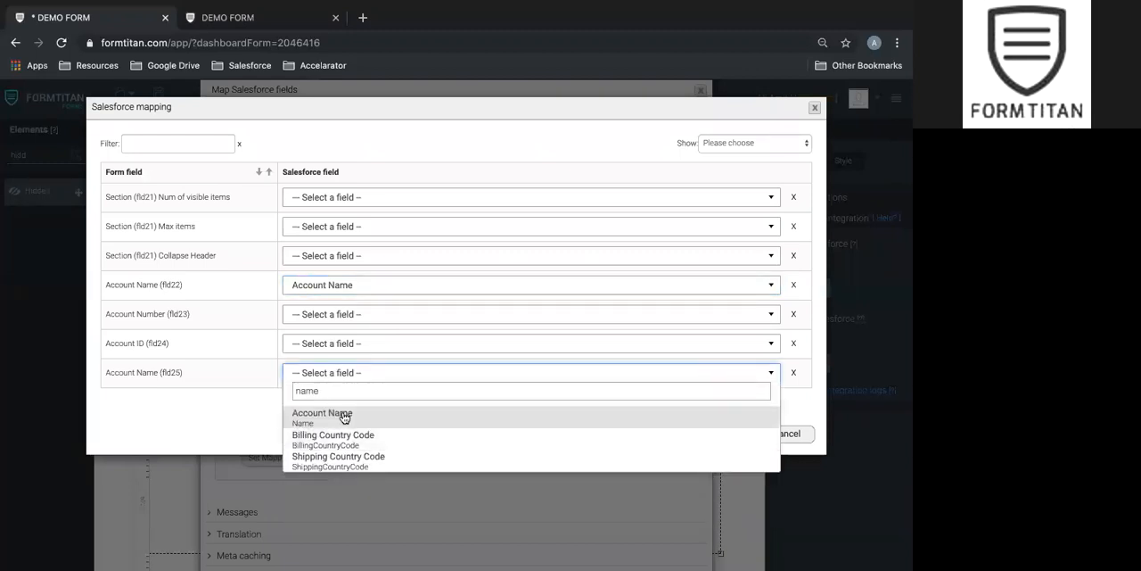
{"action": "left_click", "coordinate": [340, 415]}
Map the Account ID form field to Account ID and Account Number to Account Number, then apply and finish the mapping.
{"action": "left_click", "coordinate": [334, 344]}
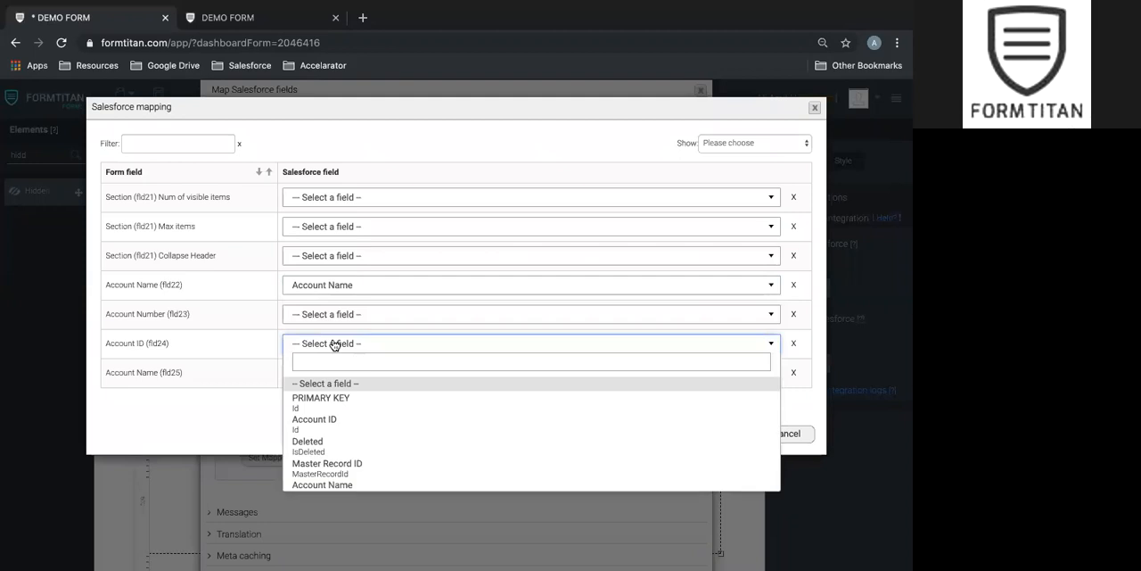
{"action": "left_click", "coordinate": [326, 418]}
{"action": "left_click", "coordinate": [356, 314]}
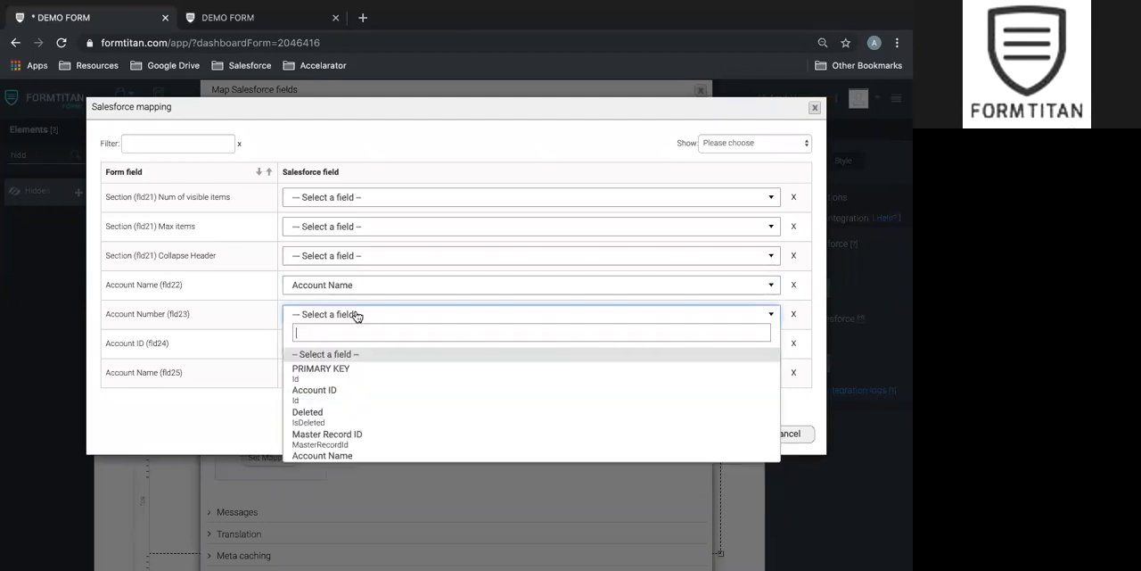
{"action": "type", "text": "nt Numb"}
{"action": "type", "text": "er"}
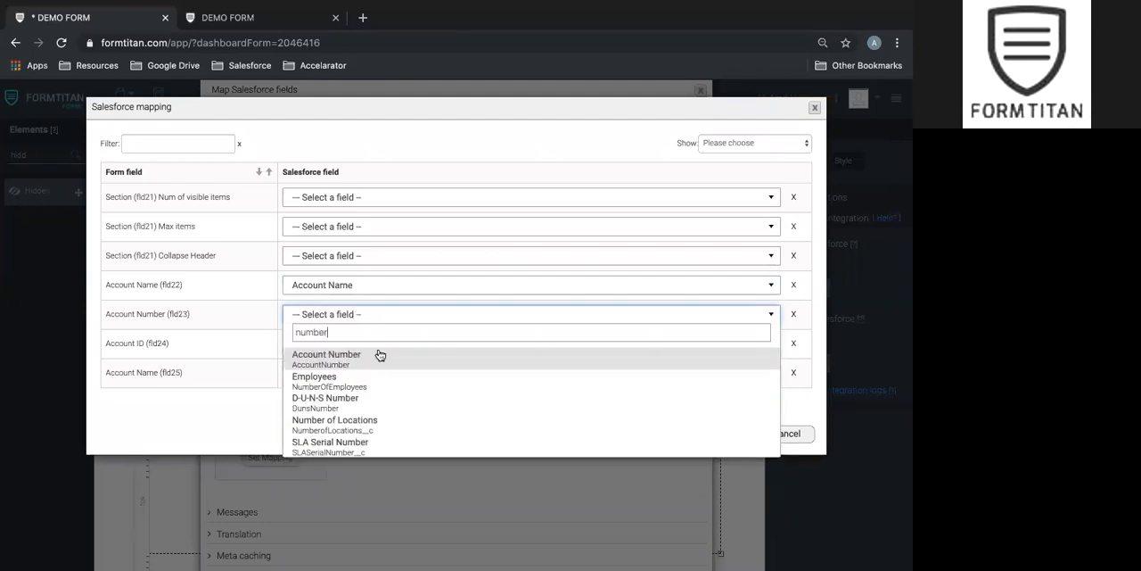
{"action": "left_click", "coordinate": [369, 364]}
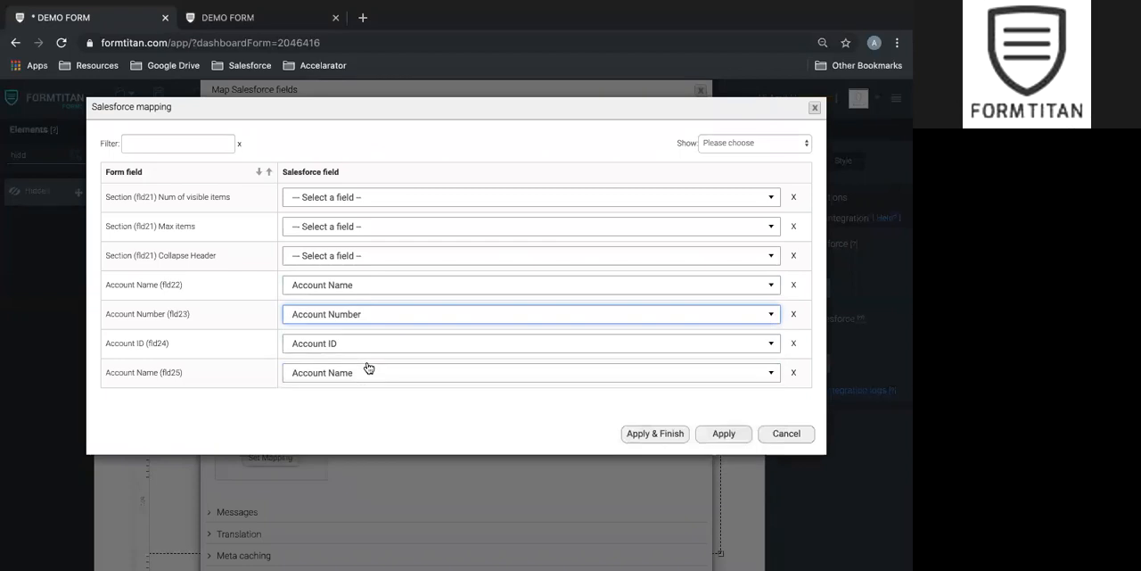
{"action": "left_click", "coordinate": [663, 435]}
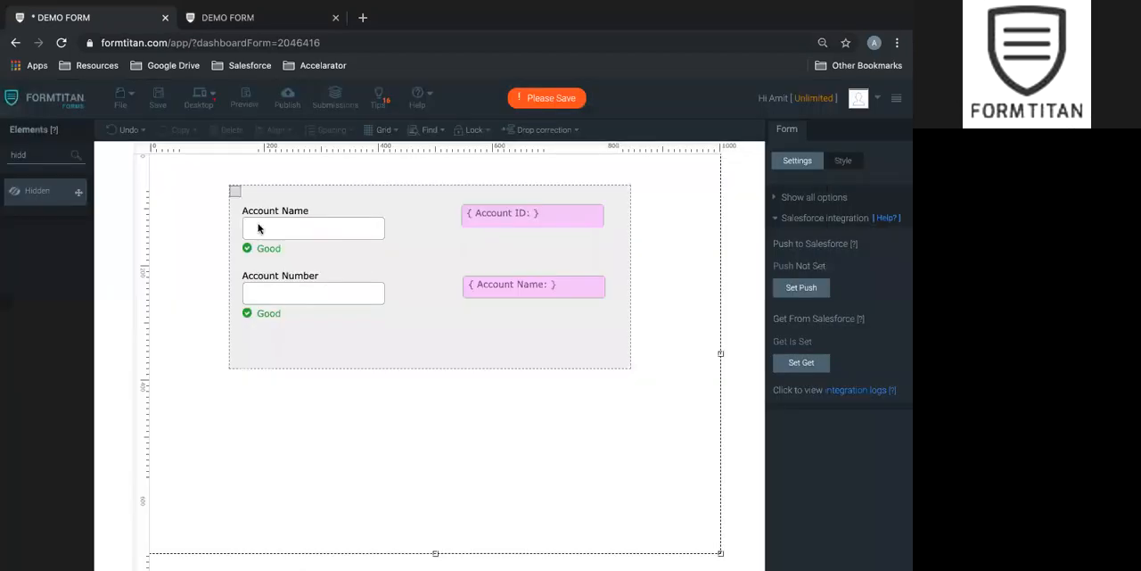
Save the form, preview the account records it loads and return to the form editor.
{"action": "left_click", "coordinate": [158, 96]}
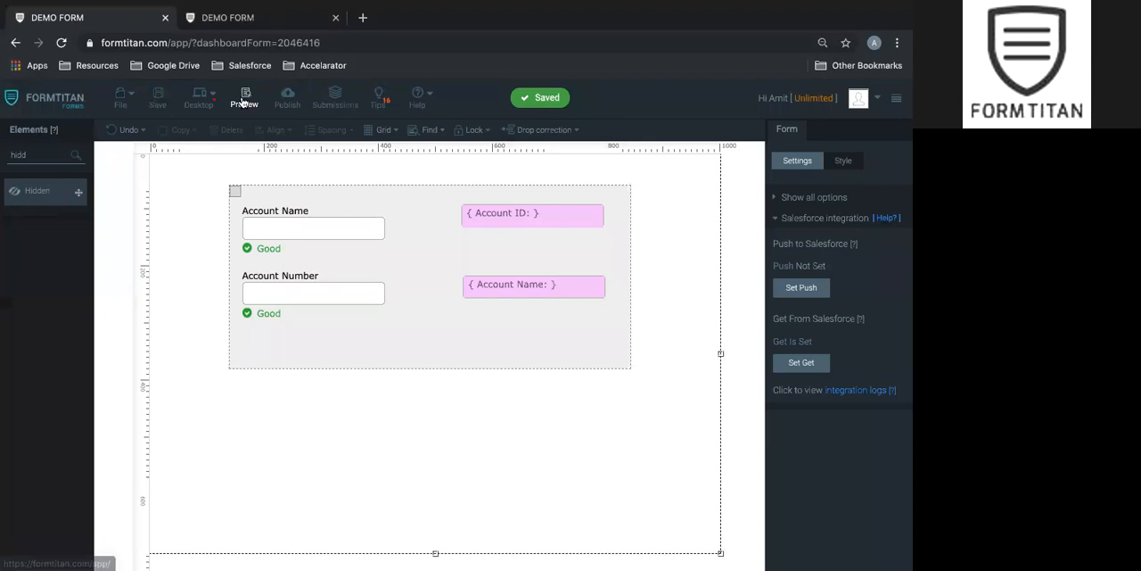
{"action": "left_click", "coordinate": [244, 98]}
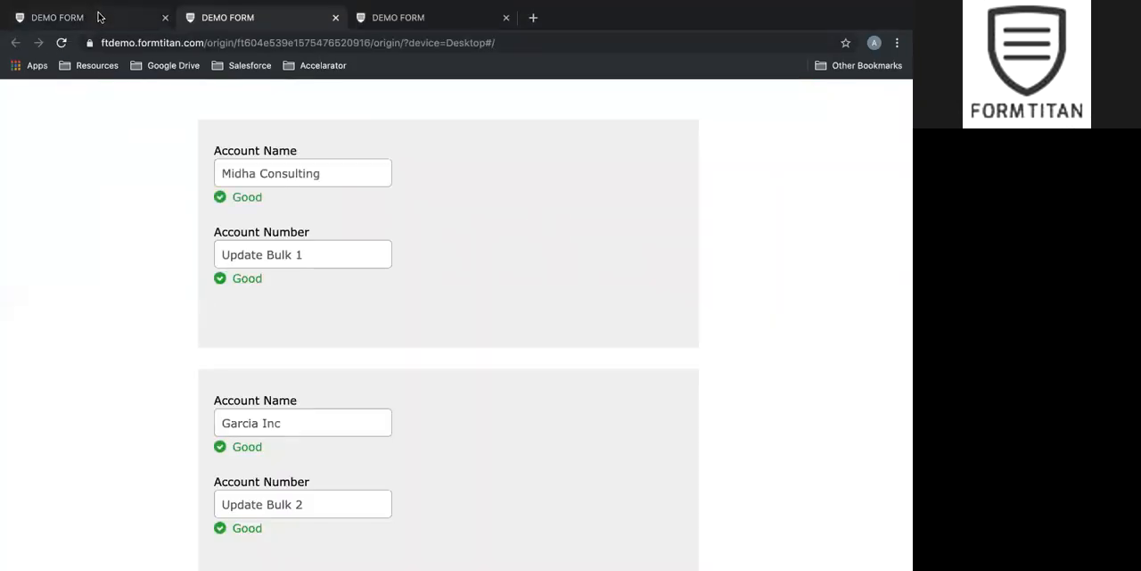
{"action": "left_click", "coordinate": [100, 17]}
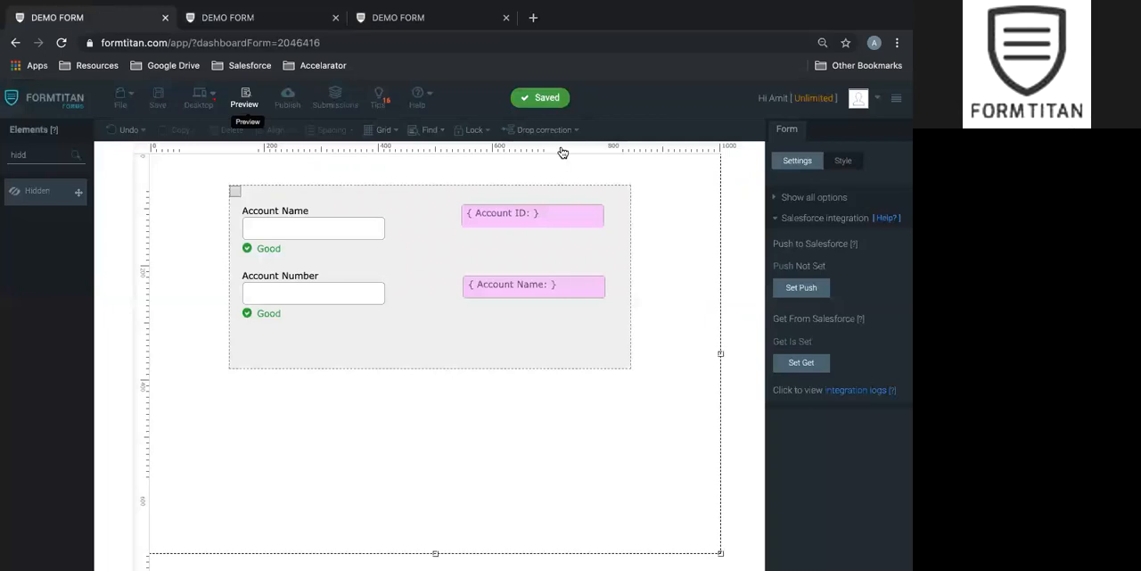
Enable Show Hidden Fields in the form's Debug Mode settings, save the form and close the extra preview.
{"action": "left_click", "coordinate": [810, 219]}
{"action": "left_click", "coordinate": [802, 334]}
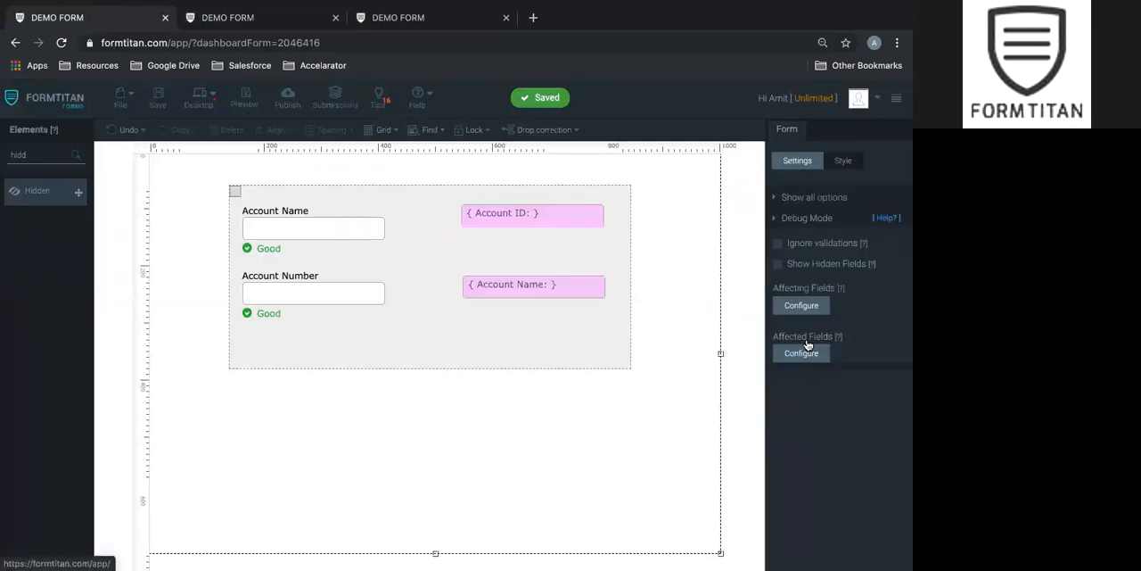
{"action": "left_click", "coordinate": [779, 265]}
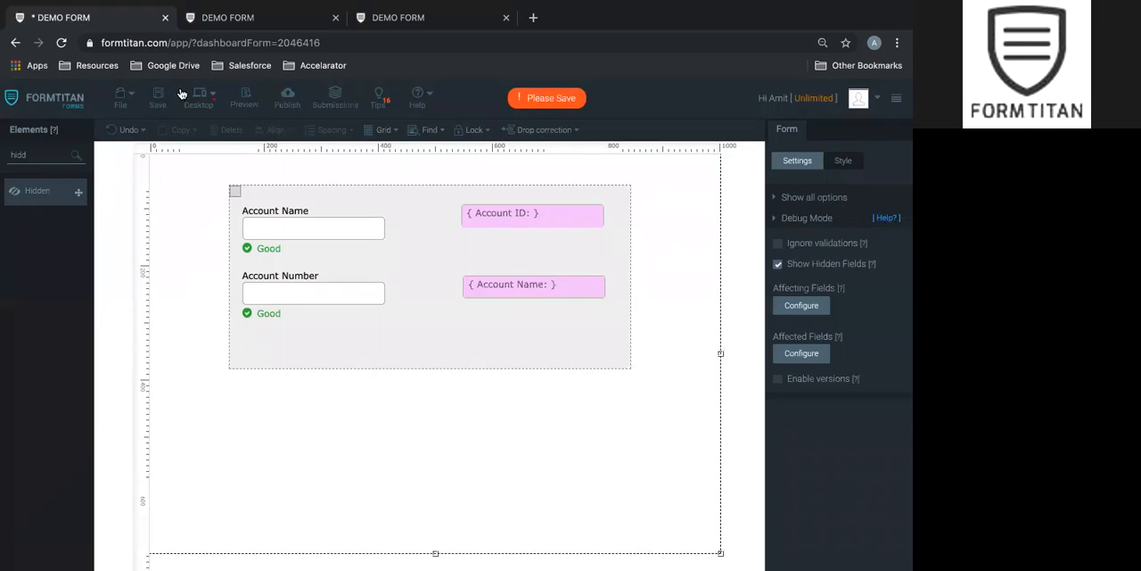
{"action": "left_click", "coordinate": [505, 17]}
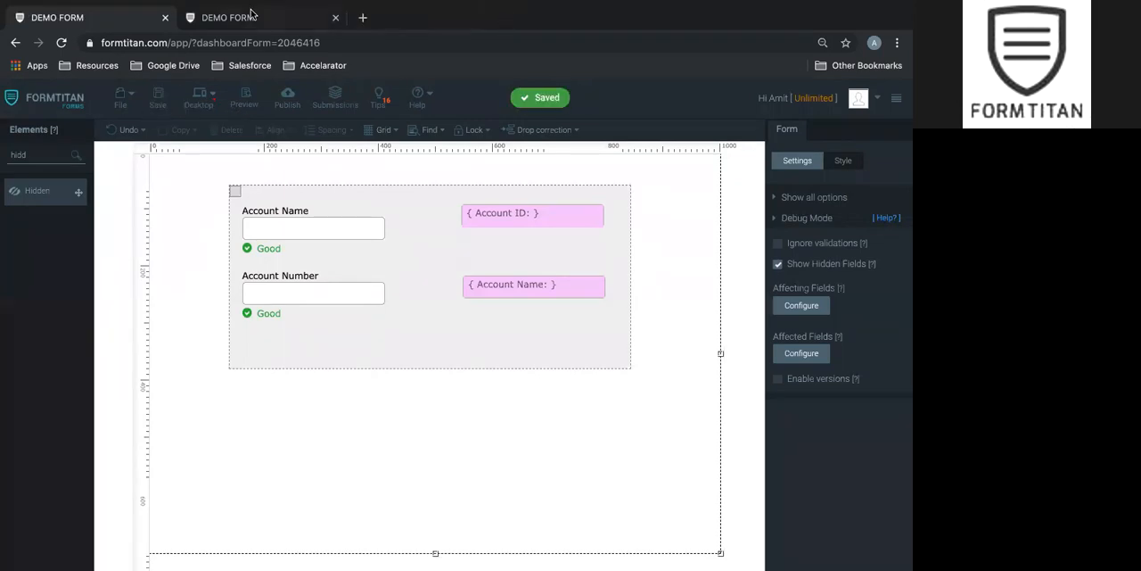
Reload the form preview and examine the hidden Account ID and Account Name values across the repeated account sections.
{"action": "left_click", "coordinate": [321, 16]}
{"action": "left_click", "coordinate": [59, 42]}
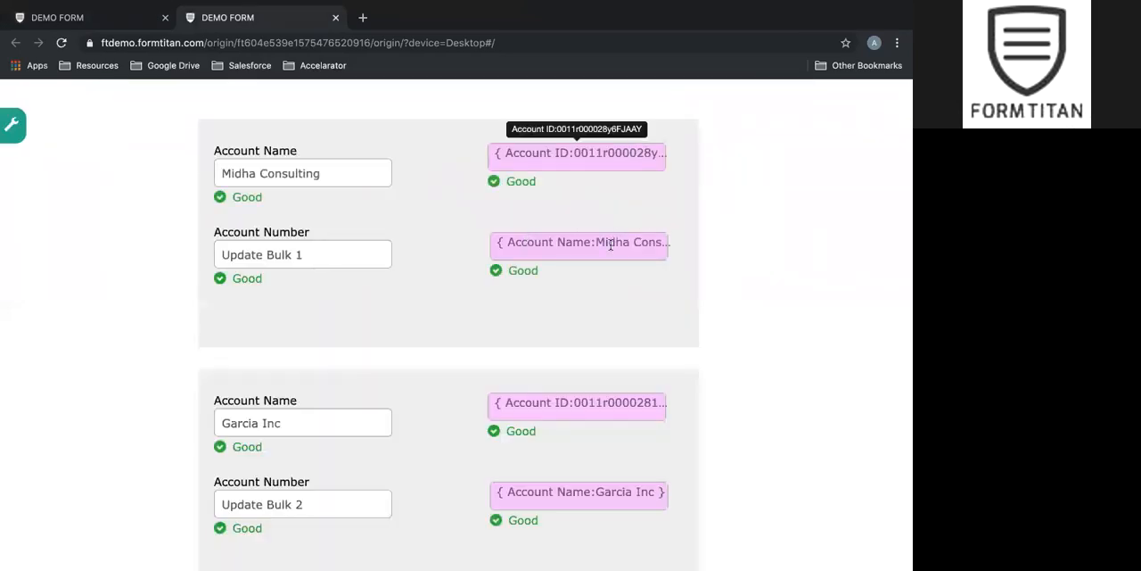
{"action": "scroll", "coordinate": [611, 241], "scroll_direction": "down", "scroll_amount": 15}
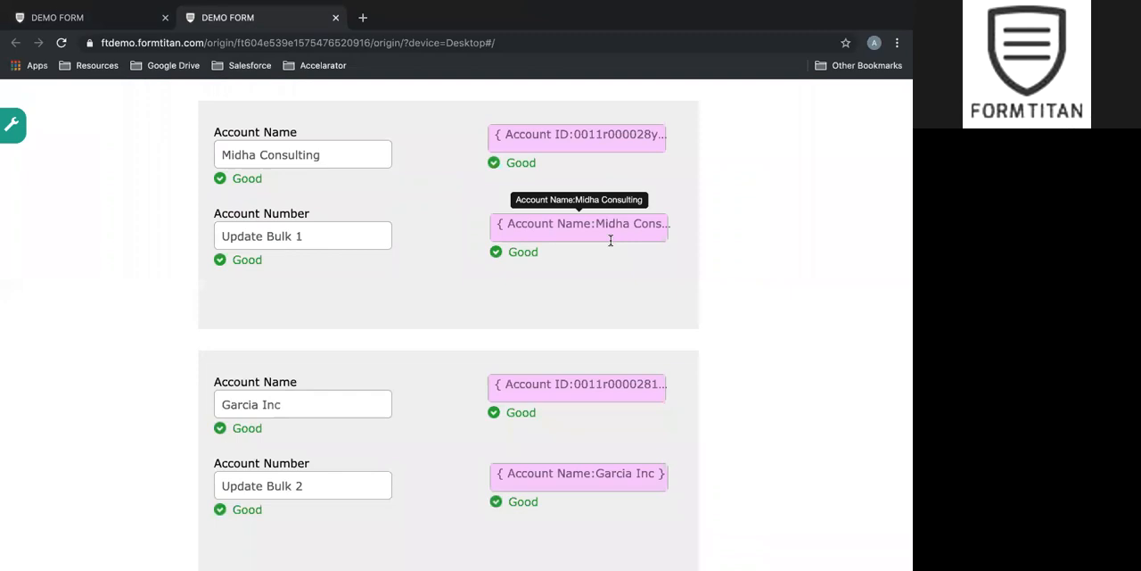
{"action": "scroll", "coordinate": [611, 242], "scroll_direction": "down", "scroll_amount": 2}
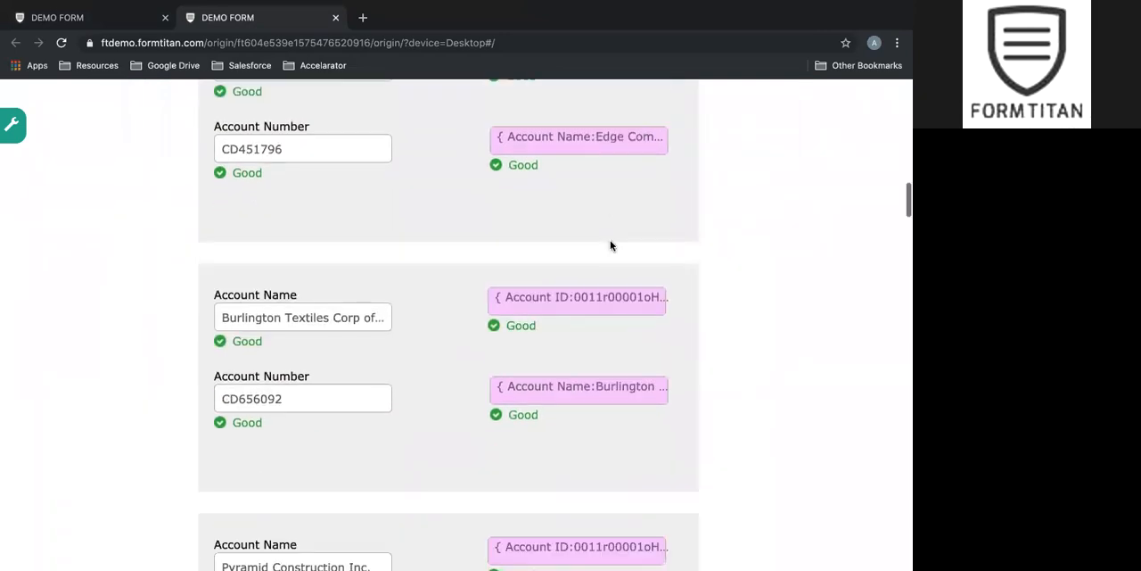
{"action": "scroll", "coordinate": [611, 242], "scroll_direction": "up", "scroll_amount": 3}
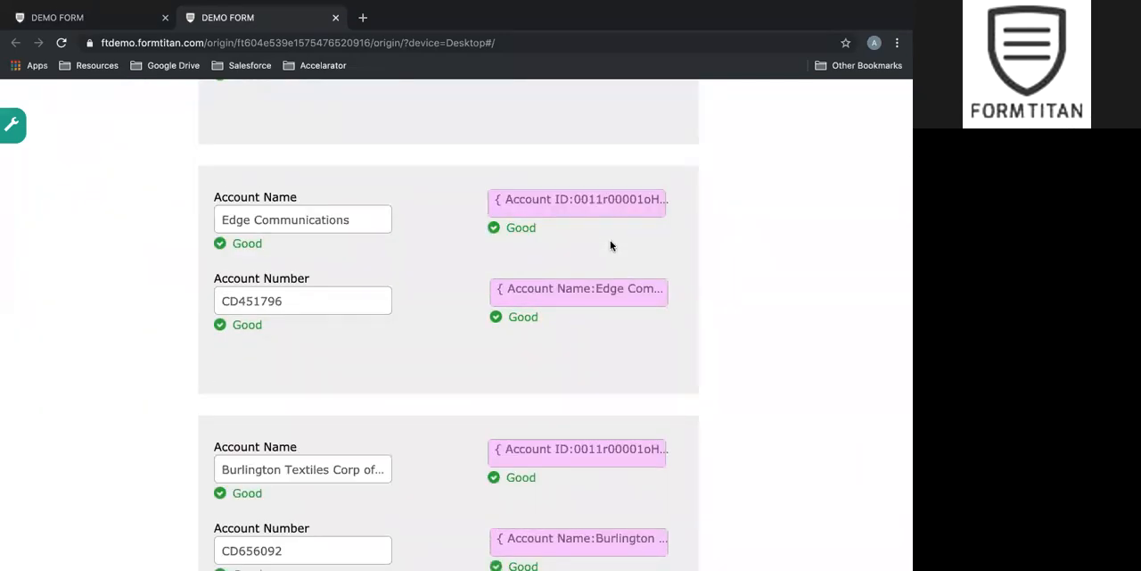
{"action": "scroll", "coordinate": [610, 242], "scroll_direction": "up", "scroll_amount": 6}
{"action": "scroll", "coordinate": [610, 245], "scroll_direction": "up", "scroll_amount": 15}
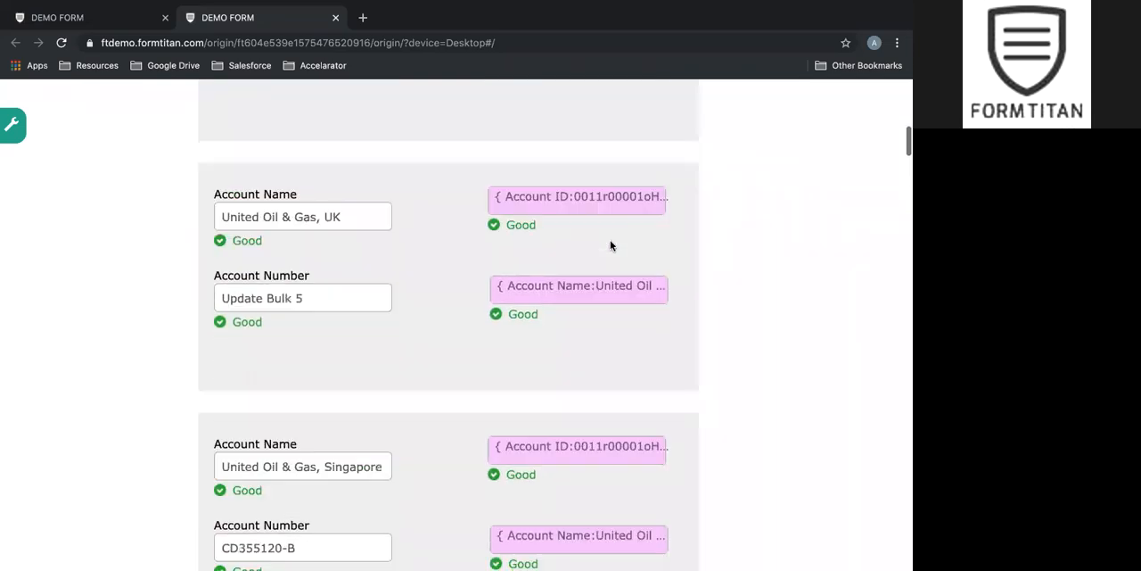
{"action": "scroll", "coordinate": [610, 245], "scroll_direction": "up", "scroll_amount": 4}
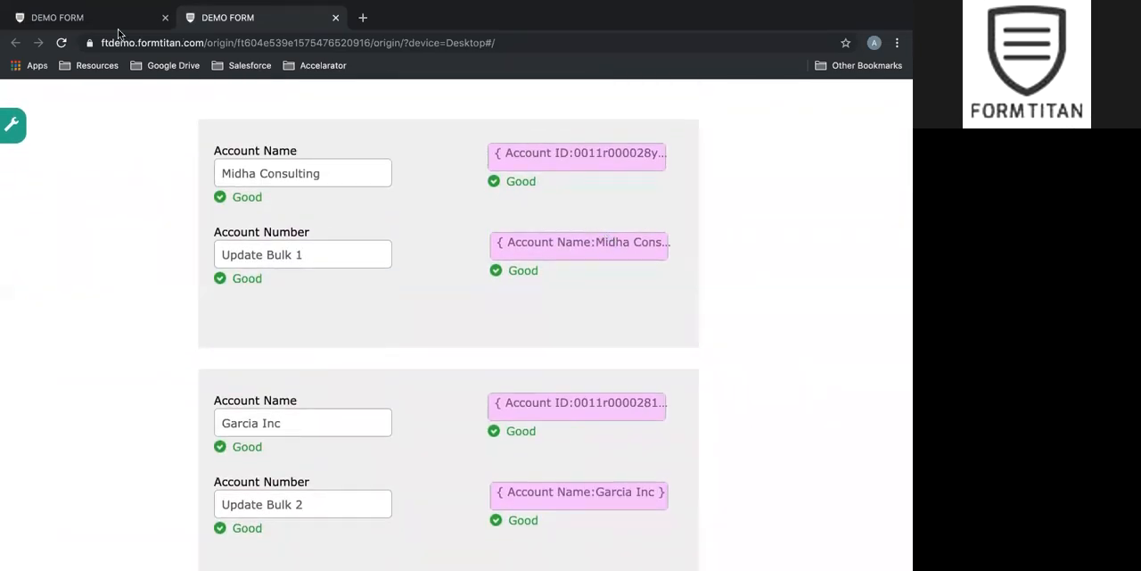
Select the section in the form editor and compare it with its repeated account copies in the preview.
{"action": "left_click", "coordinate": [117, 19]}
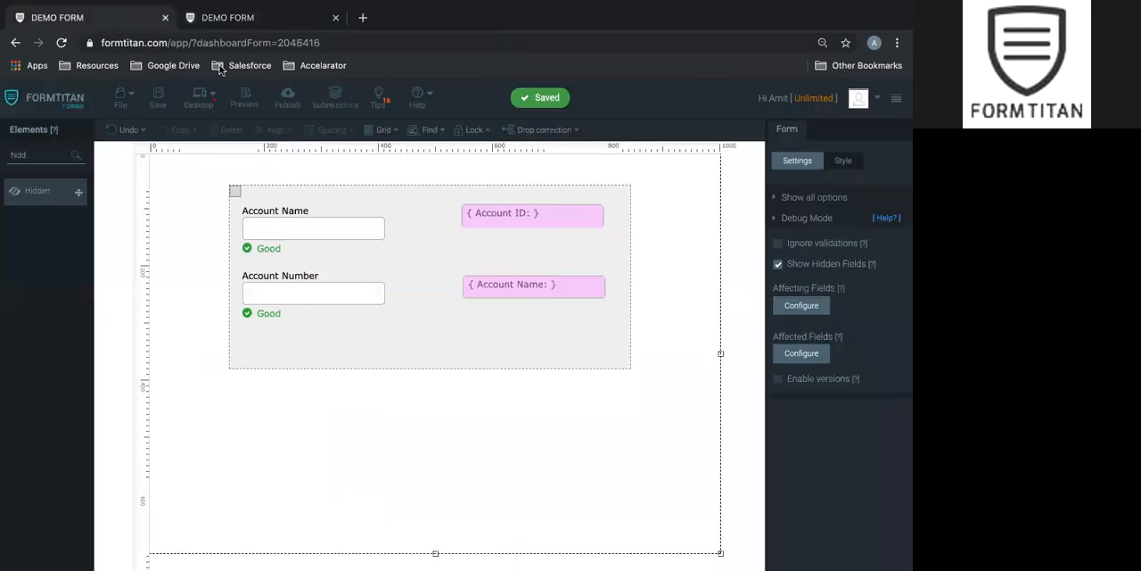
{"action": "left_click", "coordinate": [505, 336]}
{"action": "left_click", "coordinate": [249, 18]}
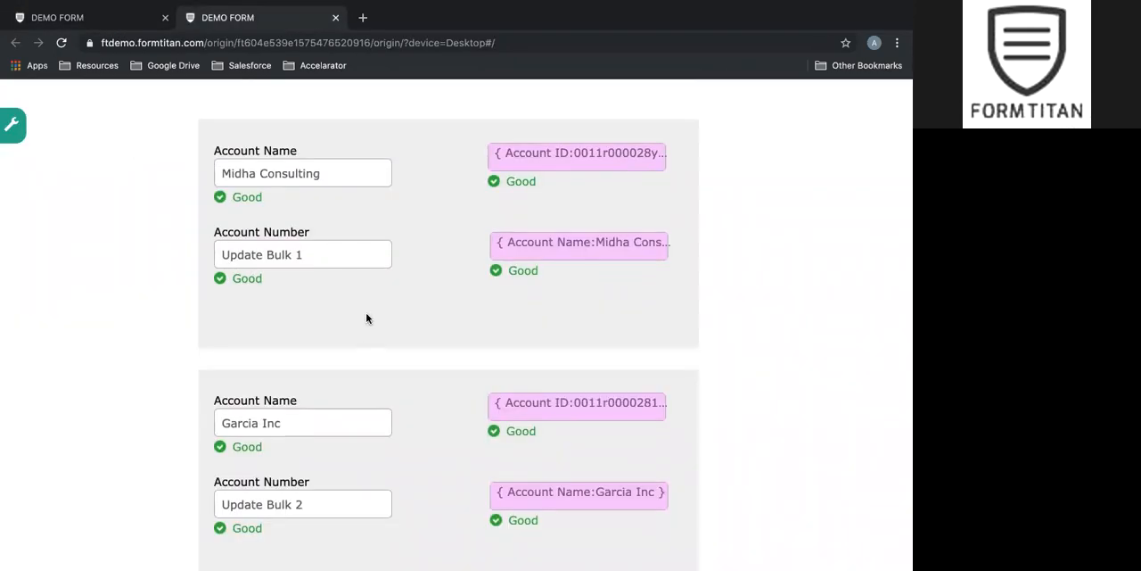
{"action": "scroll", "coordinate": [366, 318], "scroll_direction": "down", "scroll_amount": 2}
{"action": "scroll", "coordinate": [374, 355], "scroll_direction": "down", "scroll_amount": 8}
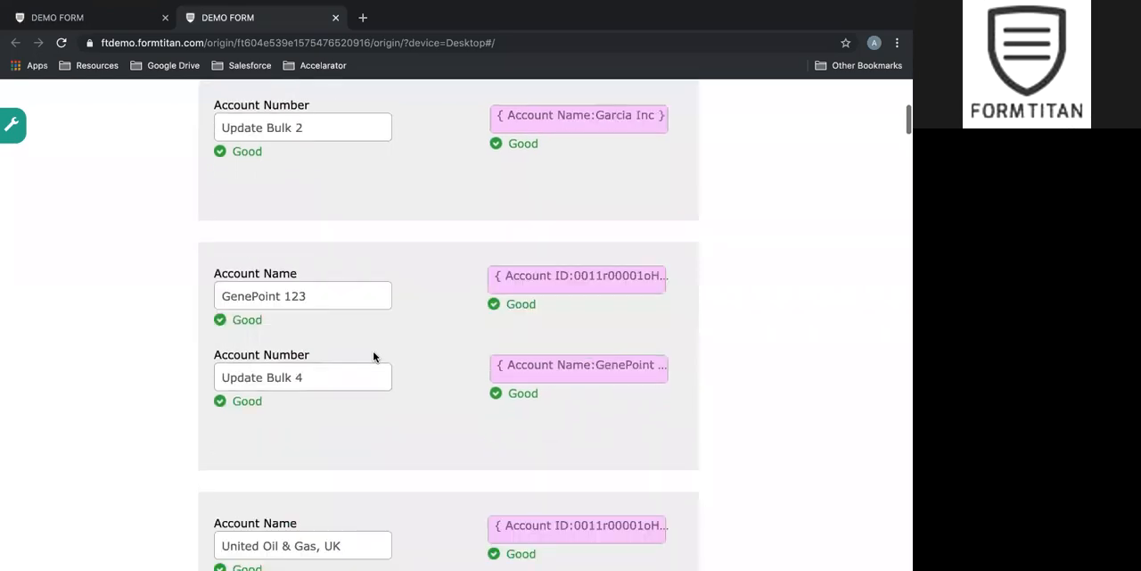
{"action": "scroll", "coordinate": [374, 353], "scroll_direction": "down", "scroll_amount": 12}
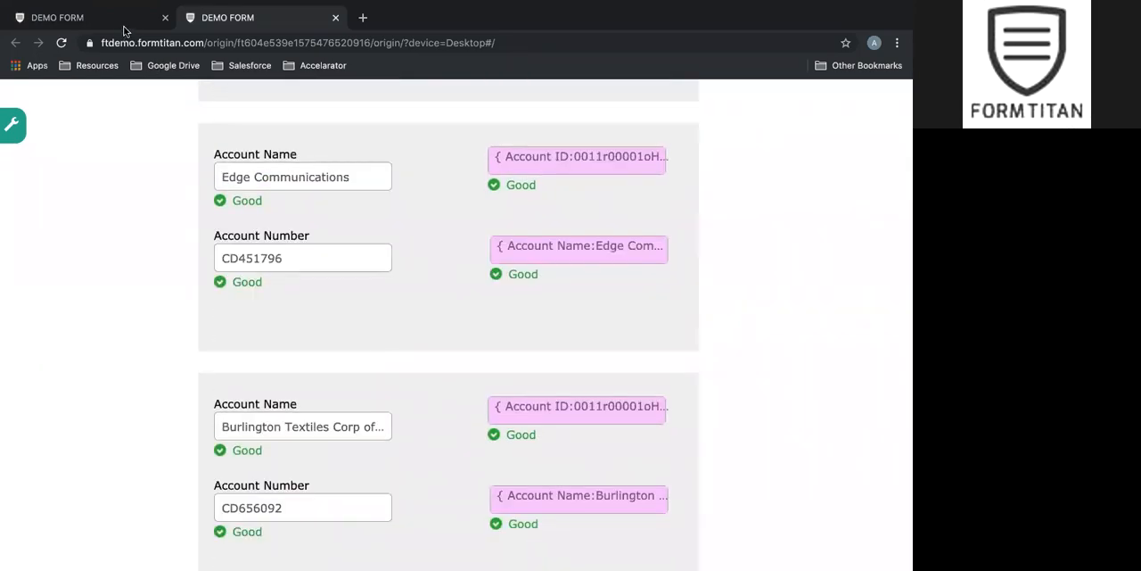
Return to the editor, add a Button element inside the section below the account fields and dismiss its Salesforce action setup.
{"action": "left_click", "coordinate": [125, 30]}
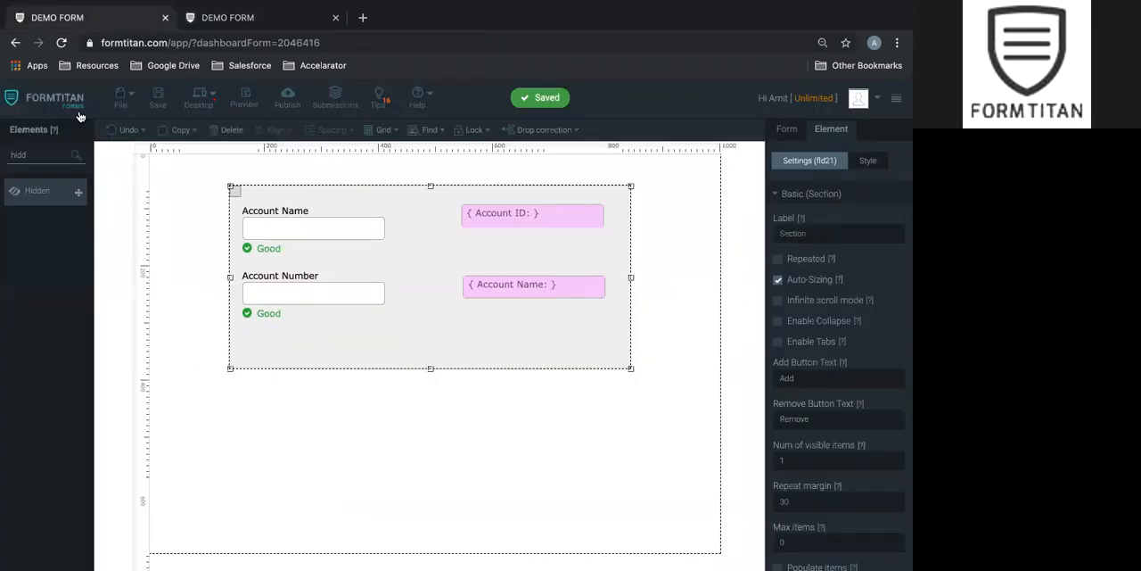
{"action": "left_click_drag", "start_coordinate": [55, 154], "coordinate": [11, 156]}
{"action": "type", "text": "sub"}
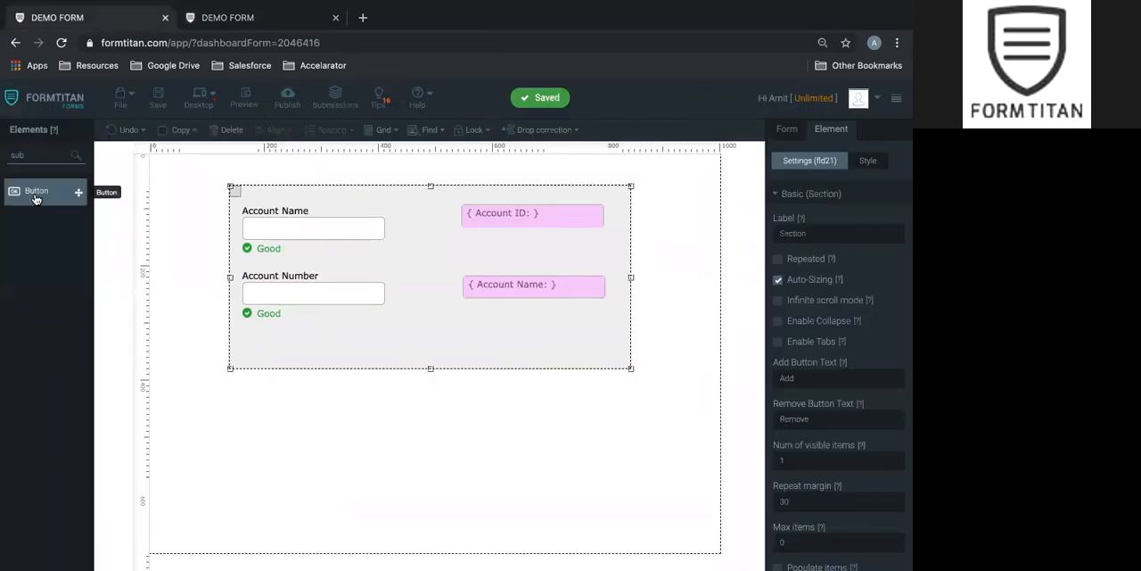
{"action": "left_click_drag", "start_coordinate": [35, 198], "coordinate": [403, 343]}
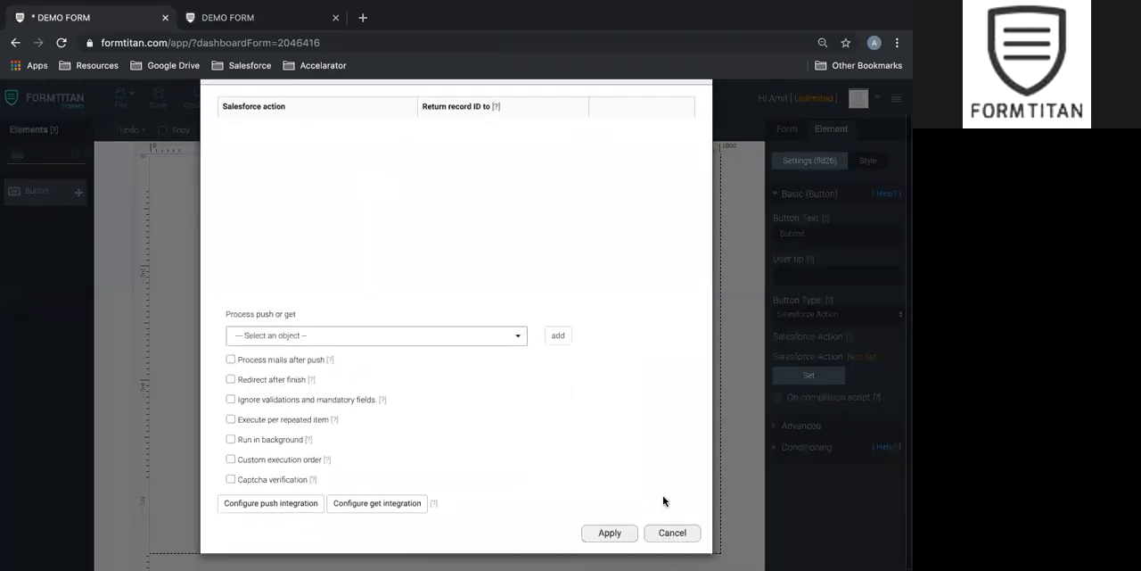
{"action": "left_click", "coordinate": [671, 533]}
Change the new button's text to Update Account and save the form.
{"action": "left_click", "coordinate": [822, 230]}
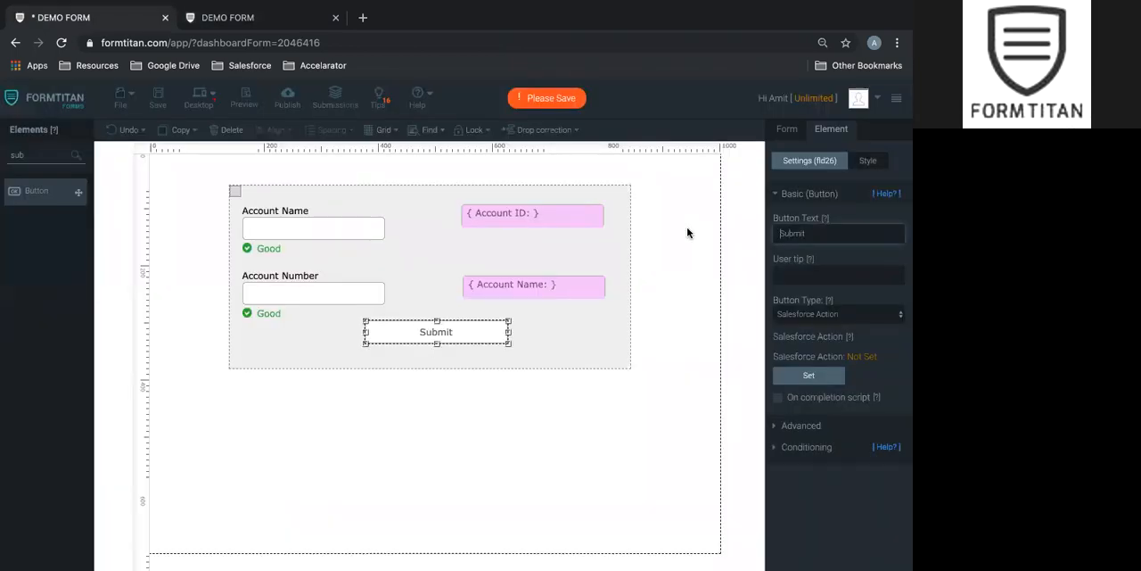
{"action": "left_click_drag", "start_coordinate": [809, 232], "coordinate": [746, 234]}
{"action": "type", "text": "Update Account"}
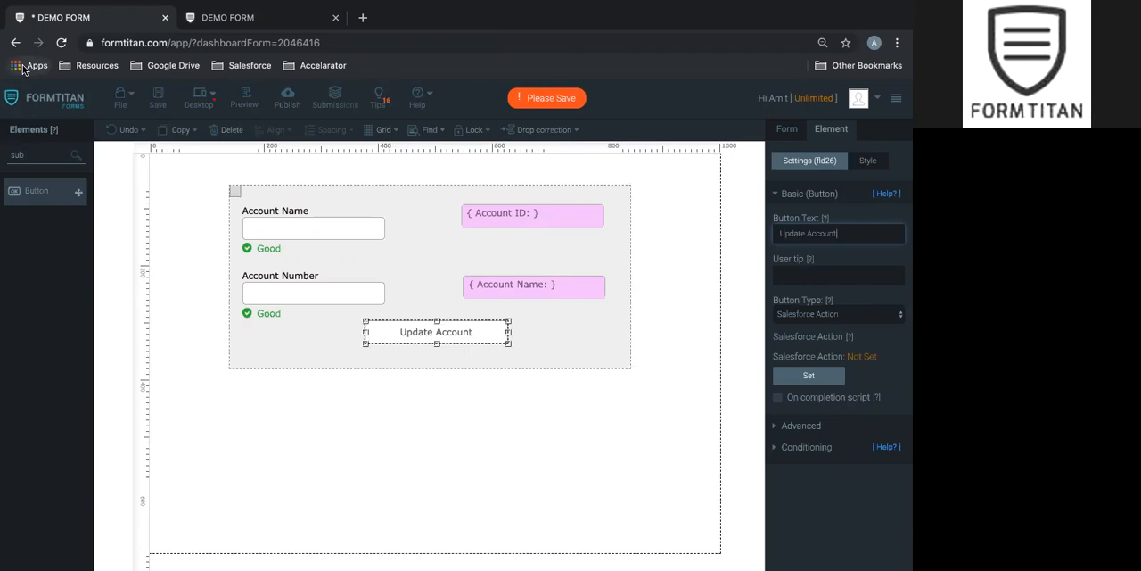
{"action": "left_click", "coordinate": [158, 96]}
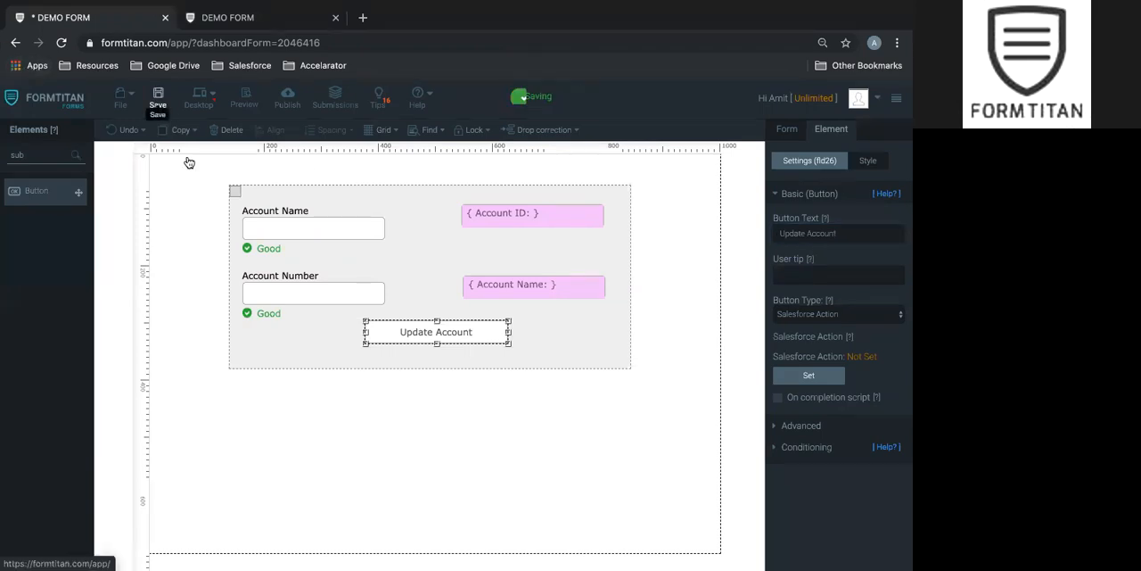
Open the form's Salesforce push setup and add a new mapping object.
{"action": "left_click", "coordinate": [395, 437]}
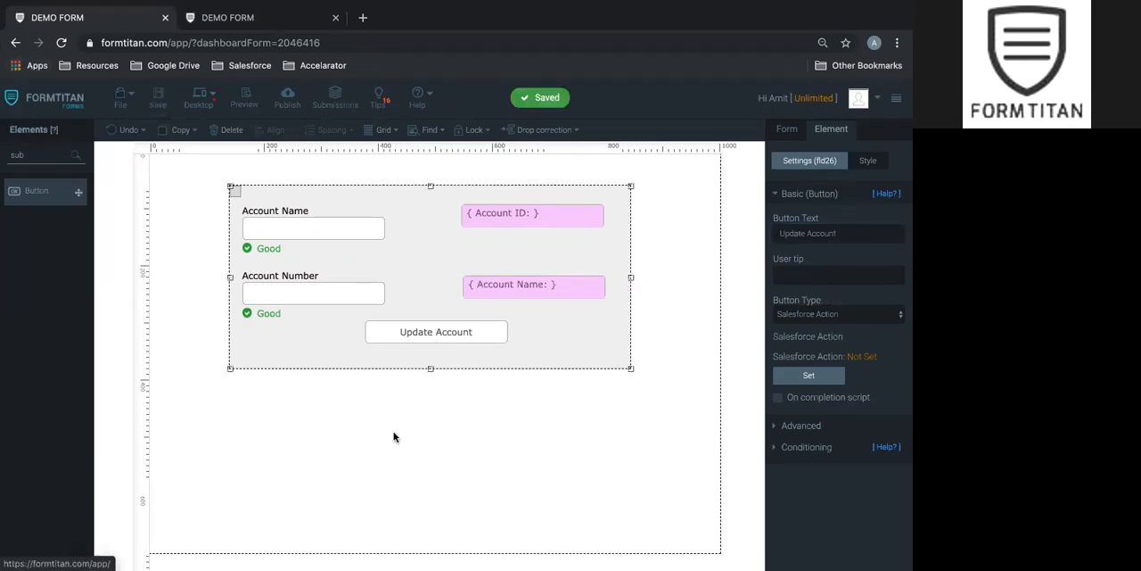
{"action": "left_click", "coordinate": [485, 327]}
{"action": "left_click", "coordinate": [785, 134]}
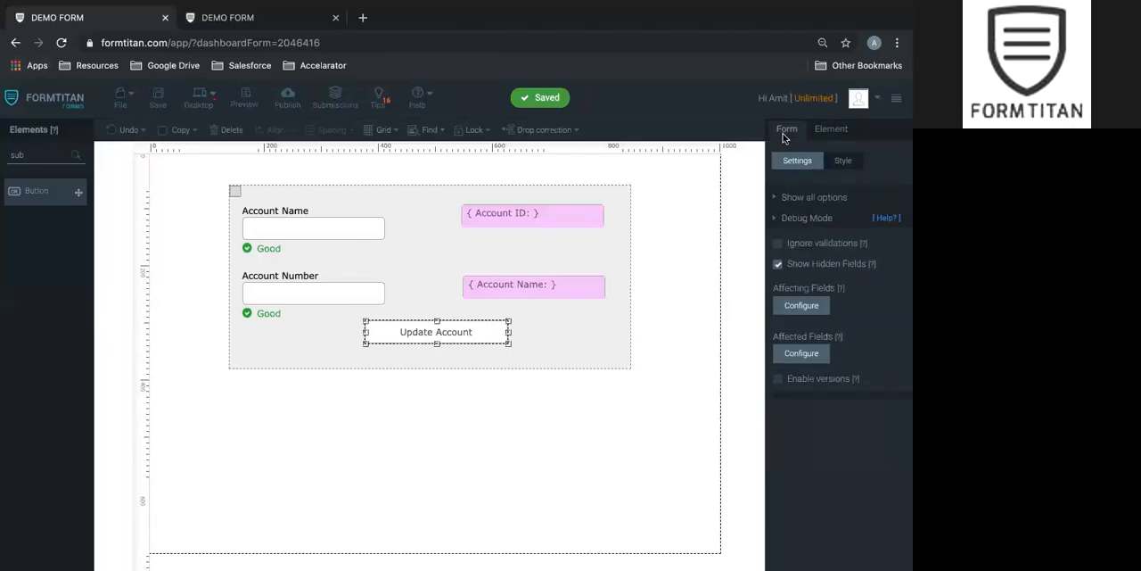
{"action": "left_click", "coordinate": [794, 223]}
{"action": "left_click", "coordinate": [805, 260]}
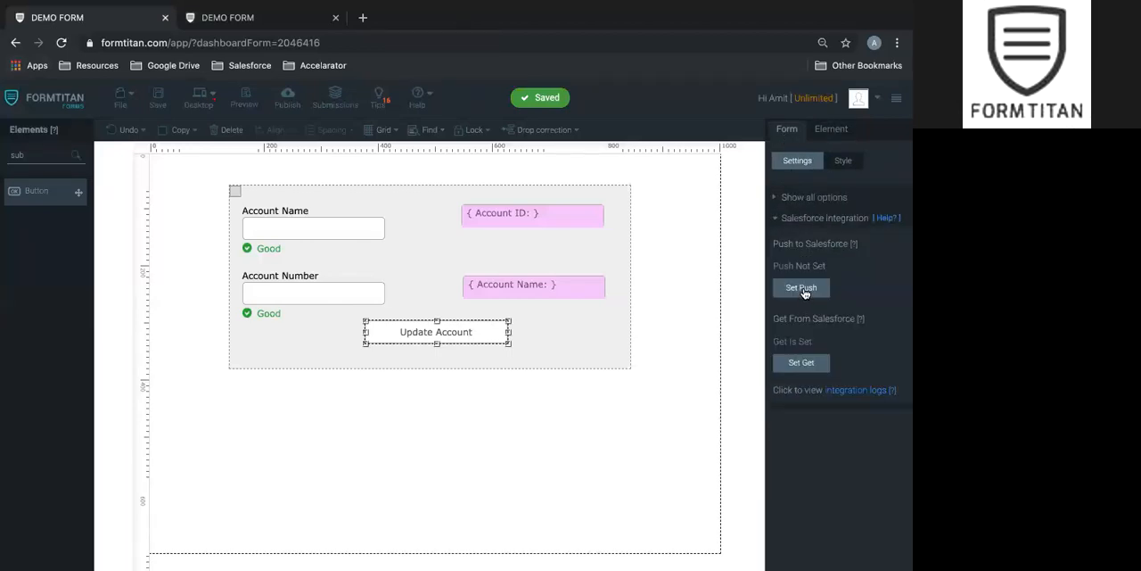
{"action": "left_click", "coordinate": [802, 288]}
{"action": "left_click", "coordinate": [278, 298]}
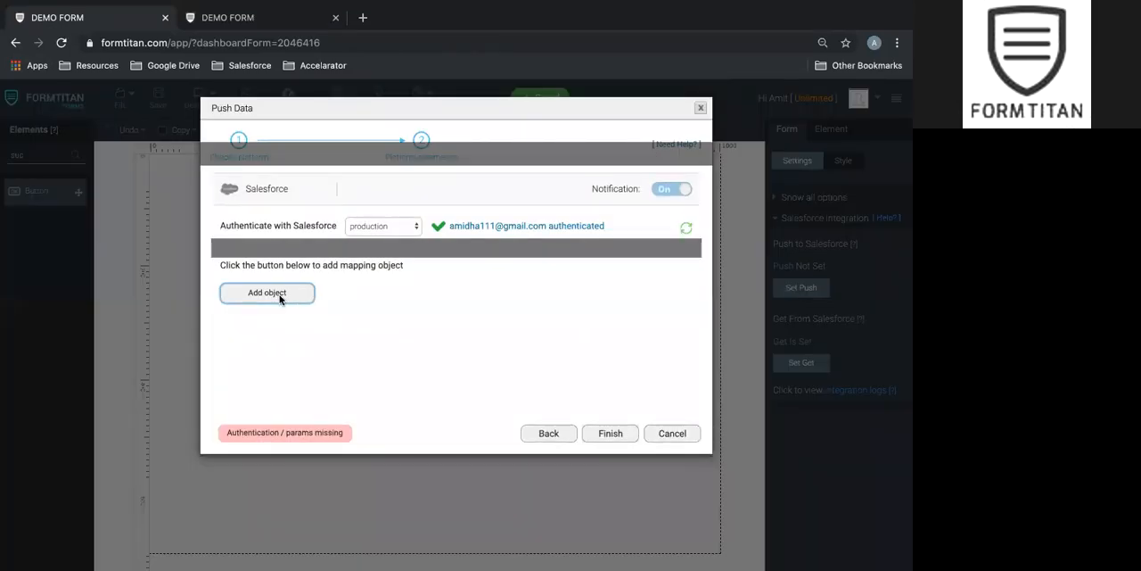
Map the new push to the Account object with the comment Update Account and enable its use in a custom button or action.
{"action": "left_click", "coordinate": [306, 178]}
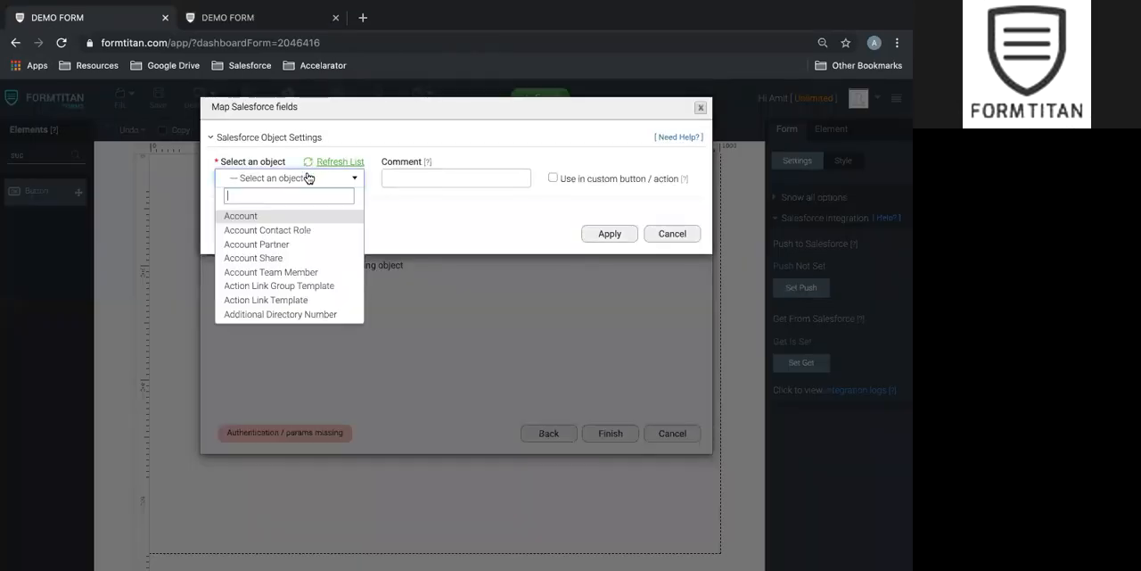
{"action": "left_click", "coordinate": [282, 215]}
{"action": "left_click", "coordinate": [412, 178]}
{"action": "type", "text": "Update Account"}
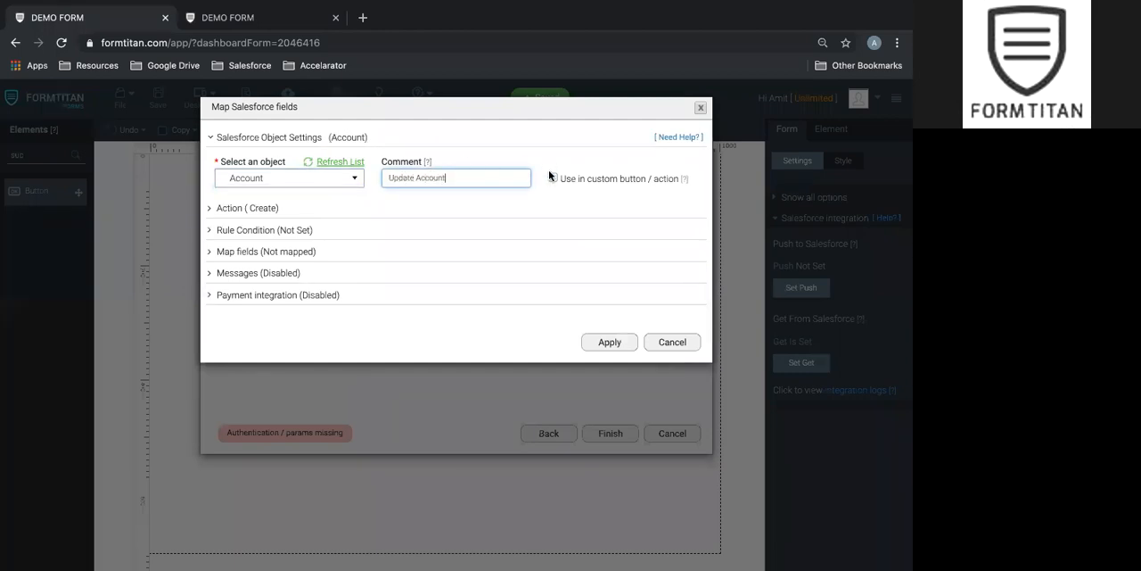
{"action": "left_click", "coordinate": [551, 178]}
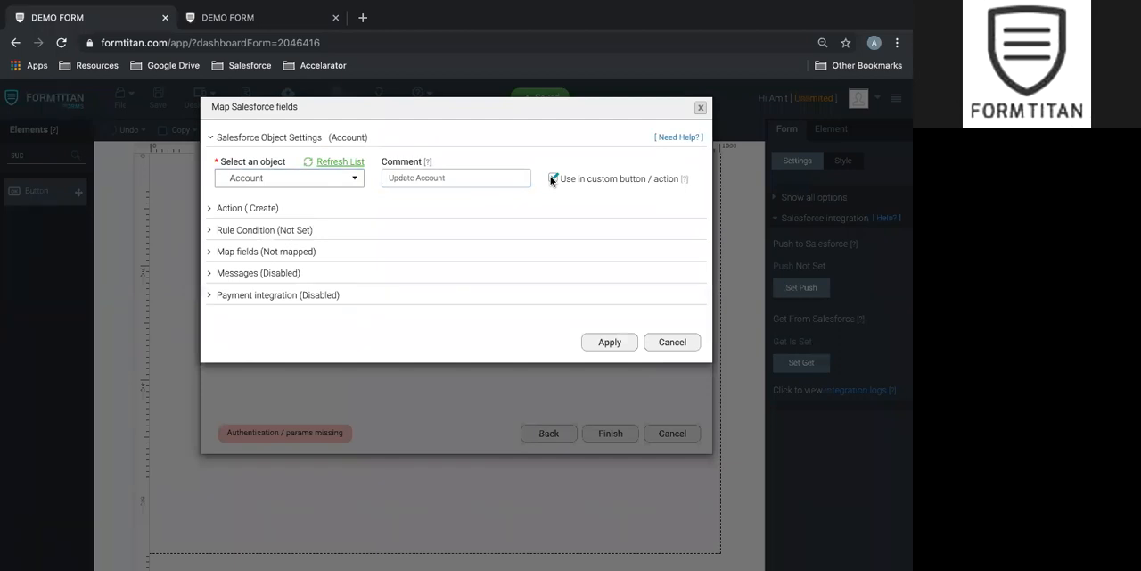
Set the Account object's action to Update on the condition that Account ID equals the form's Account ID field.
{"action": "left_click", "coordinate": [257, 209]}
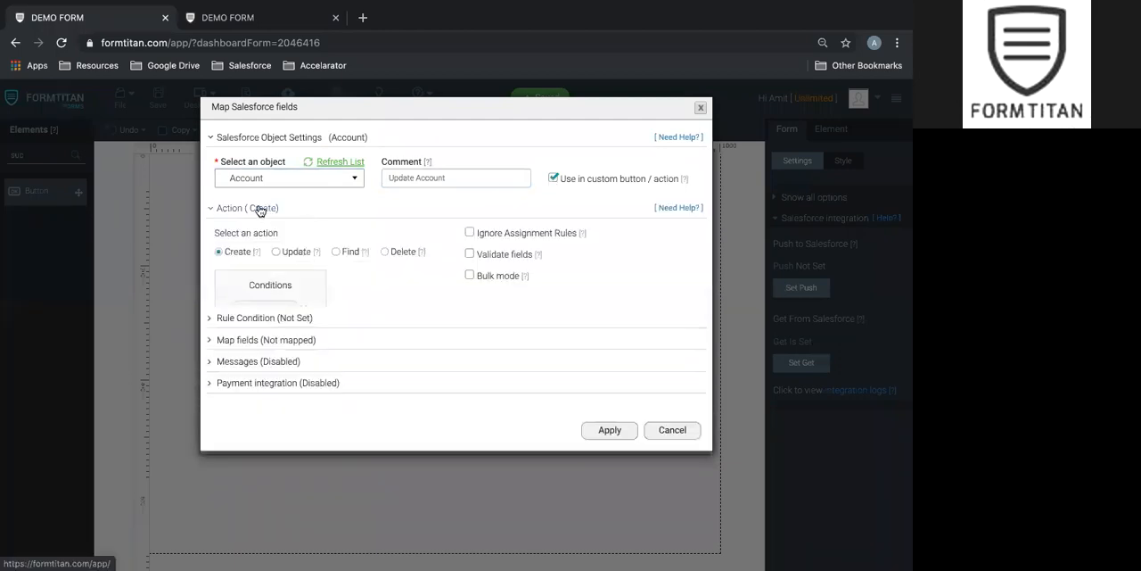
{"action": "left_click", "coordinate": [275, 251]}
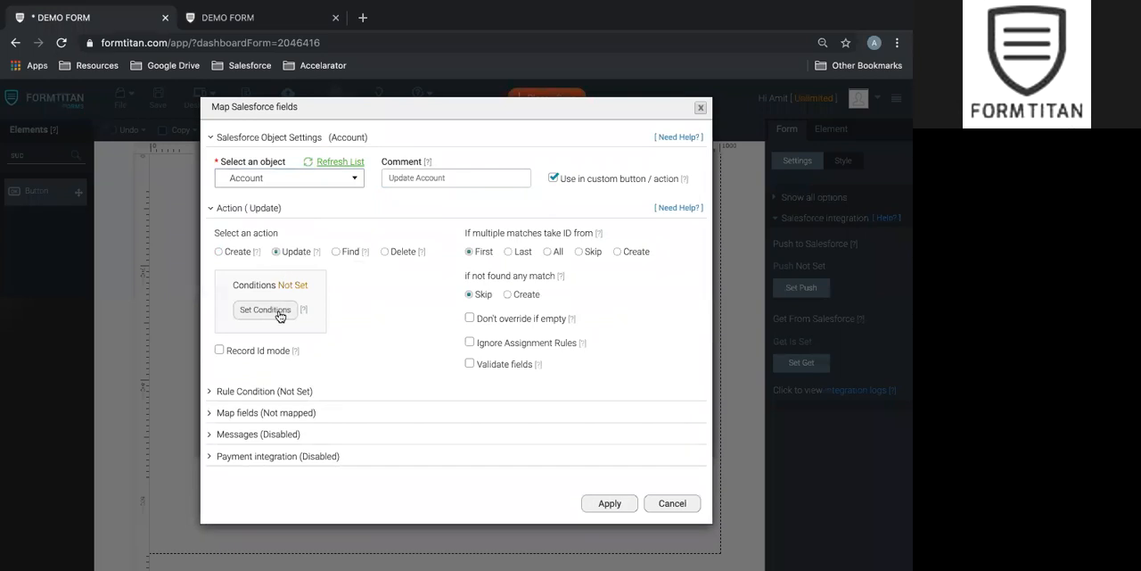
{"action": "left_click", "coordinate": [279, 311]}
{"action": "left_click", "coordinate": [265, 144]}
{"action": "left_click", "coordinate": [196, 225]}
{"action": "left_click", "coordinate": [364, 143]}
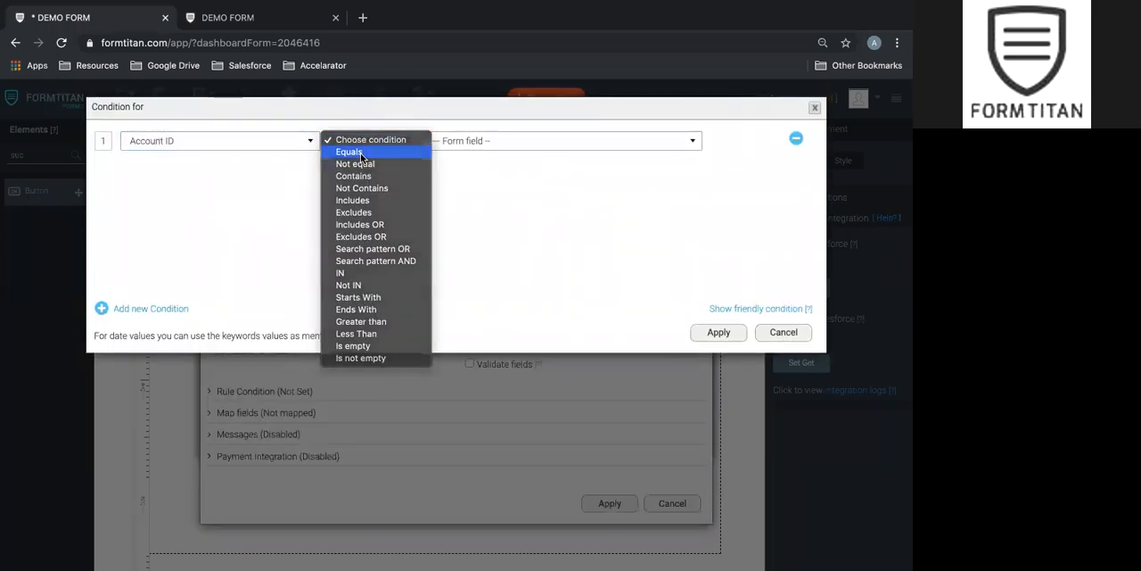
{"action": "left_click", "coordinate": [364, 157]}
{"action": "left_click", "coordinate": [473, 143]}
{"action": "left_click", "coordinate": [465, 208]}
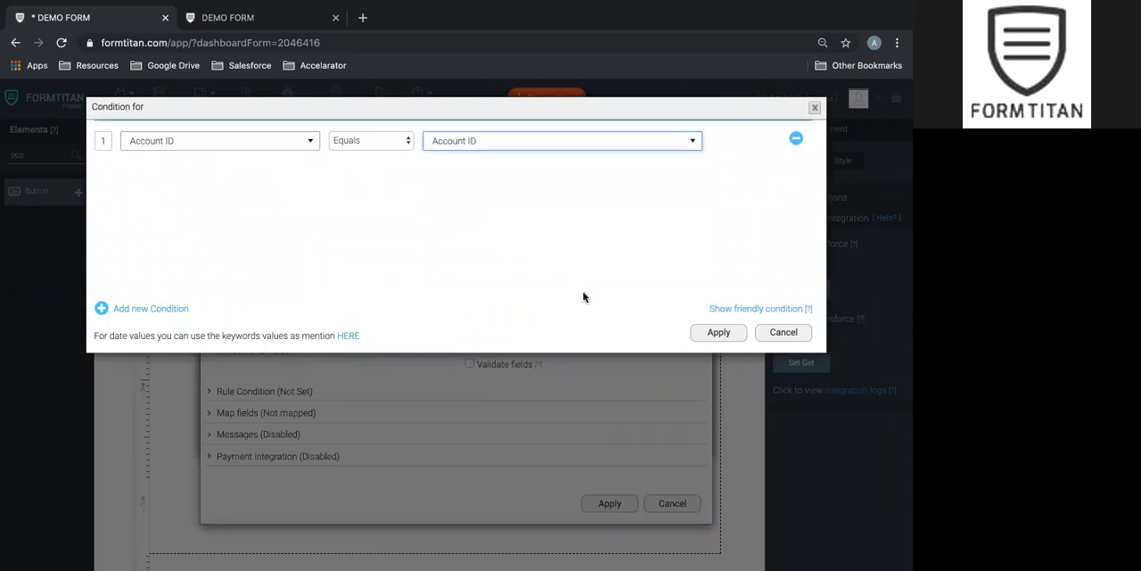
{"action": "left_click", "coordinate": [718, 332]}
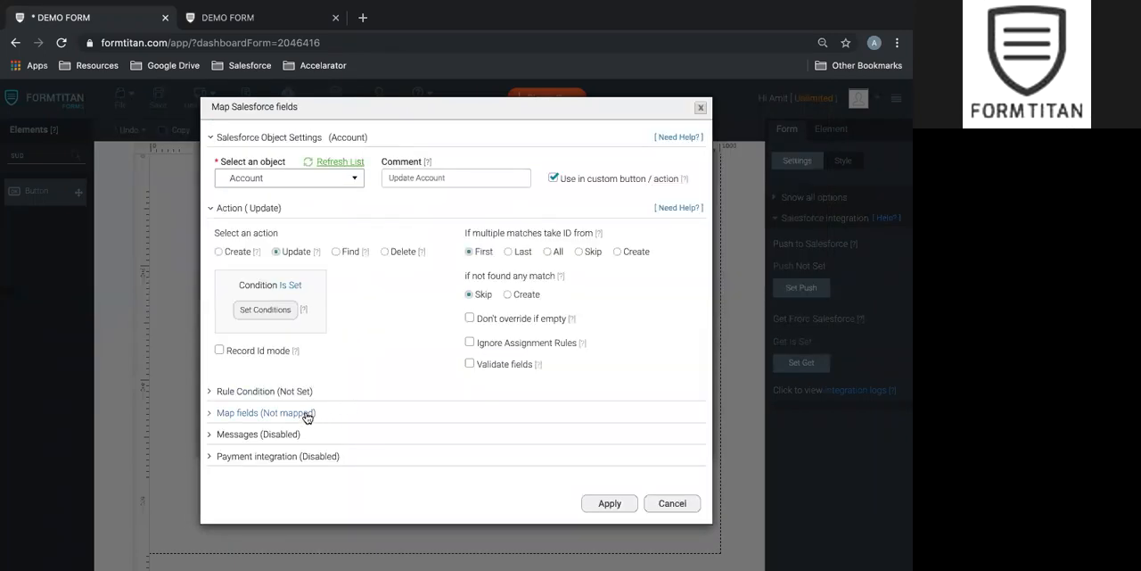
{"action": "left_click", "coordinate": [305, 414]}
{"action": "left_click", "coordinate": [273, 470]}
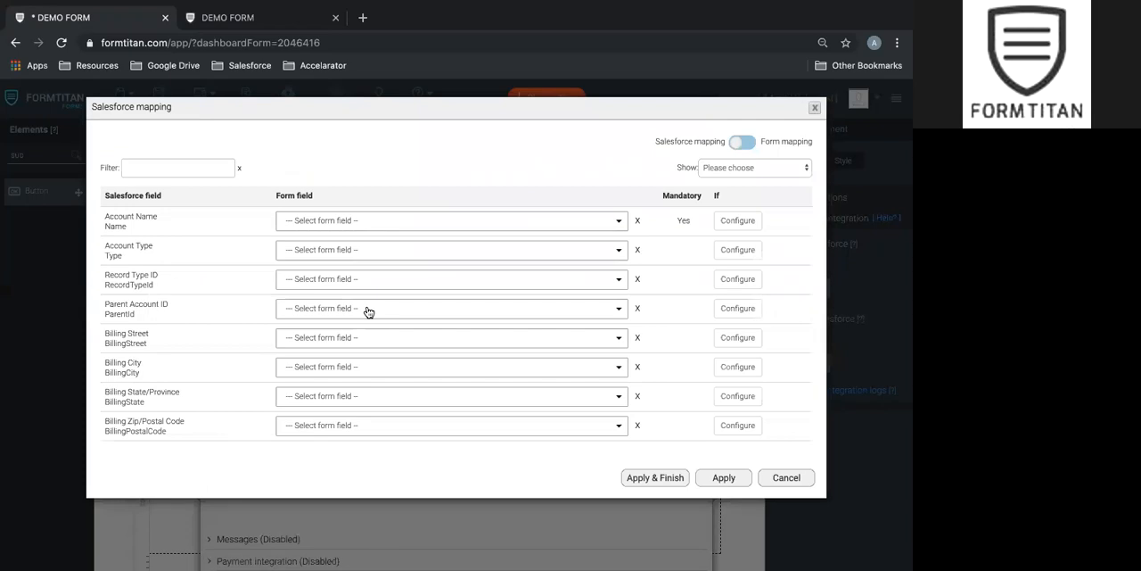
{"action": "left_click", "coordinate": [325, 228]}
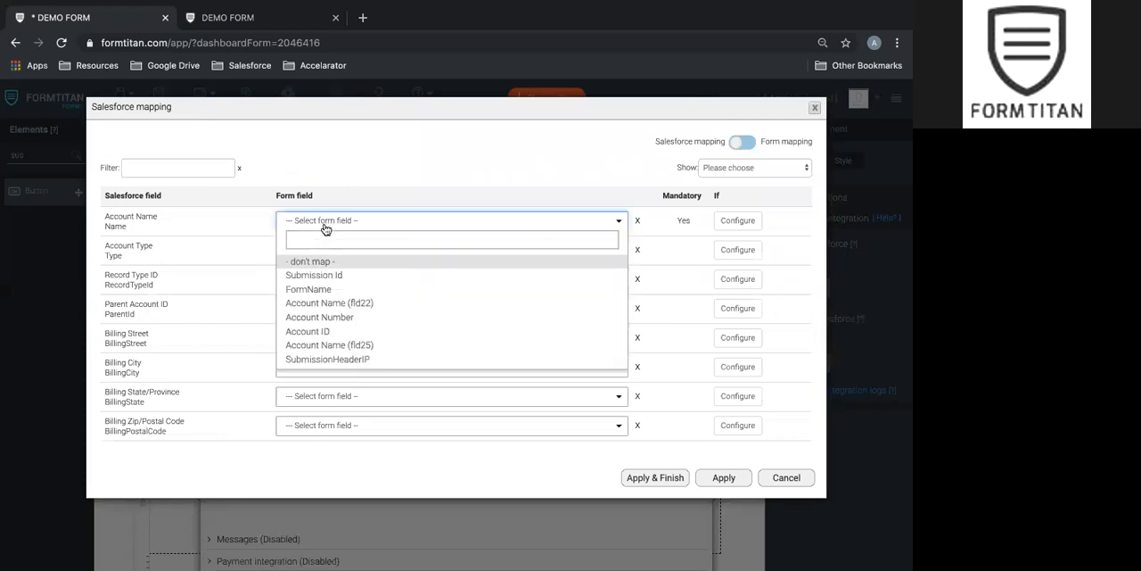
{"action": "left_click", "coordinate": [223, 279]}
{"action": "left_click", "coordinate": [707, 478]}
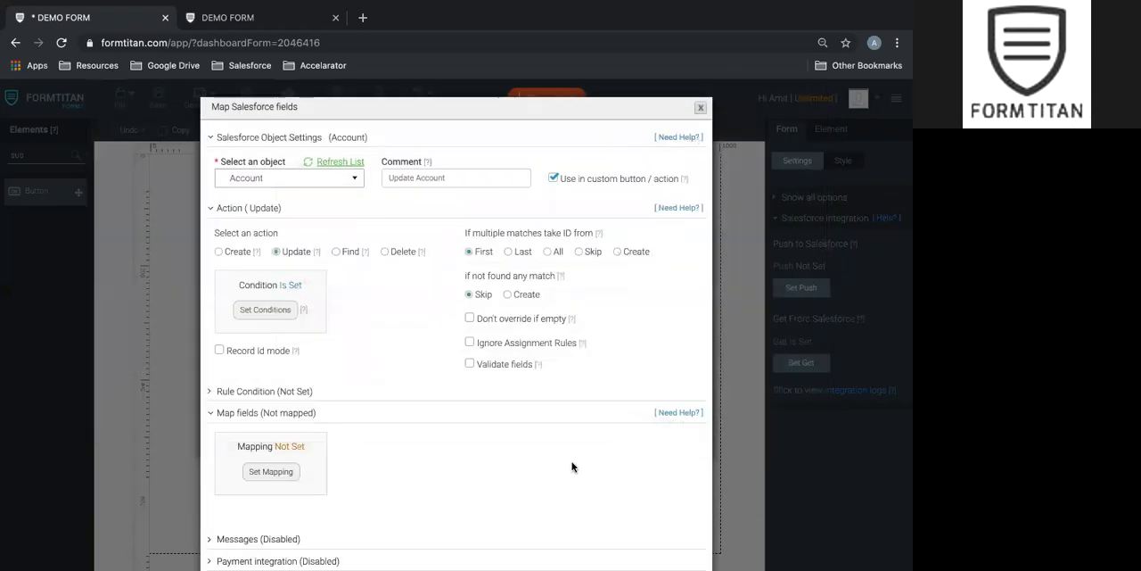
Apply the account update object, finish the push setup, and check the field IDs of the Account Name and Account Number textboxes.
{"action": "left_click", "coordinate": [614, 535]}
{"action": "left_click", "coordinate": [618, 439]}
{"action": "left_click", "coordinate": [360, 233]}
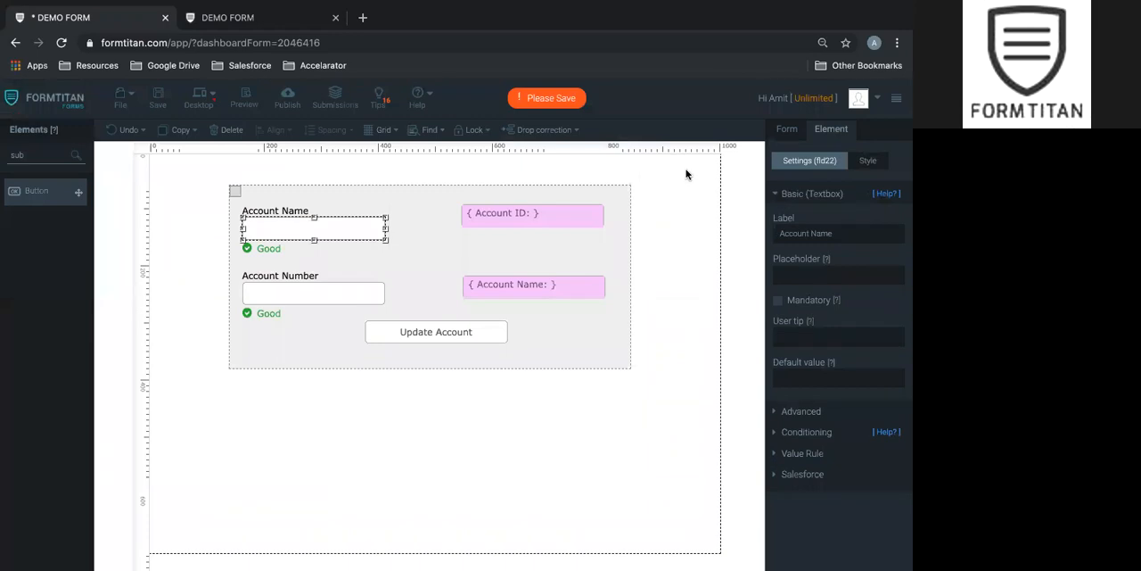
{"action": "left_click", "coordinate": [323, 294]}
Reopen the Update Account push object's field mapping and switch it to form mapping.
{"action": "left_click", "coordinate": [778, 131]}
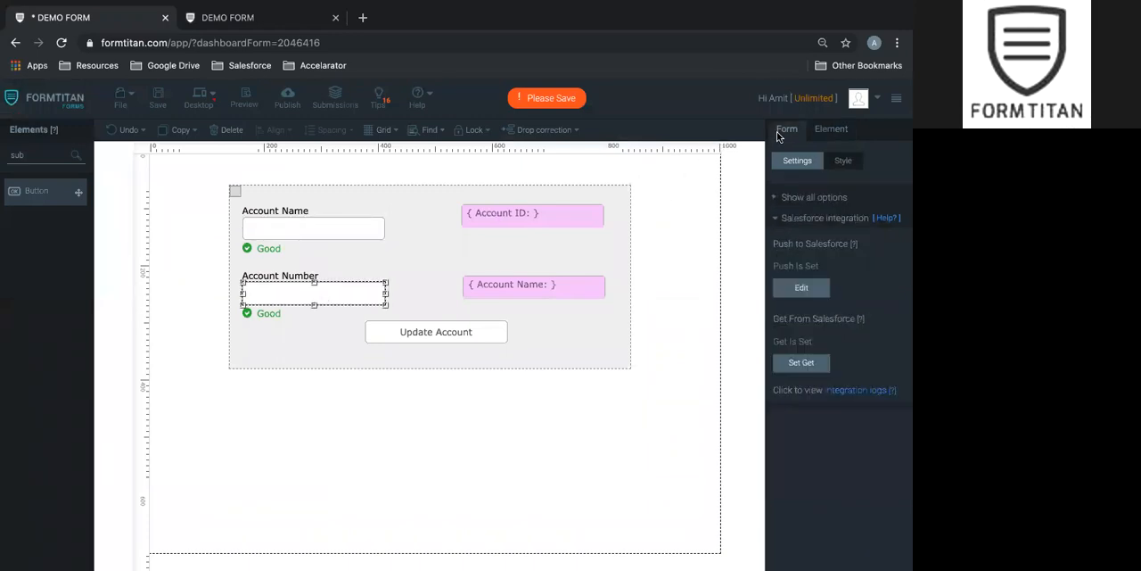
{"action": "left_click", "coordinate": [814, 290]}
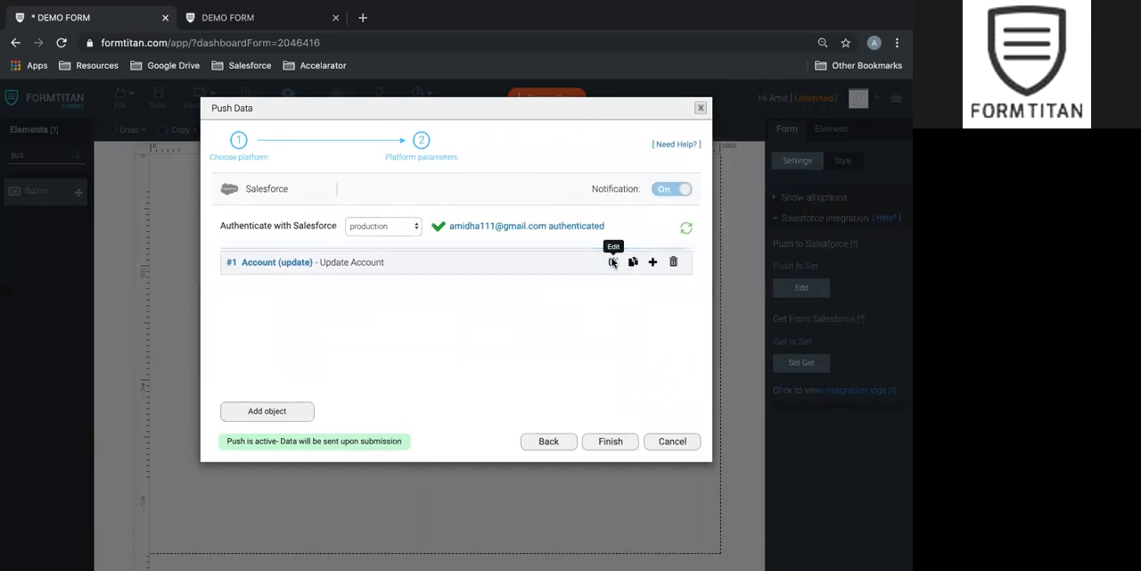
{"action": "left_click", "coordinate": [615, 262]}
{"action": "left_click", "coordinate": [283, 253]}
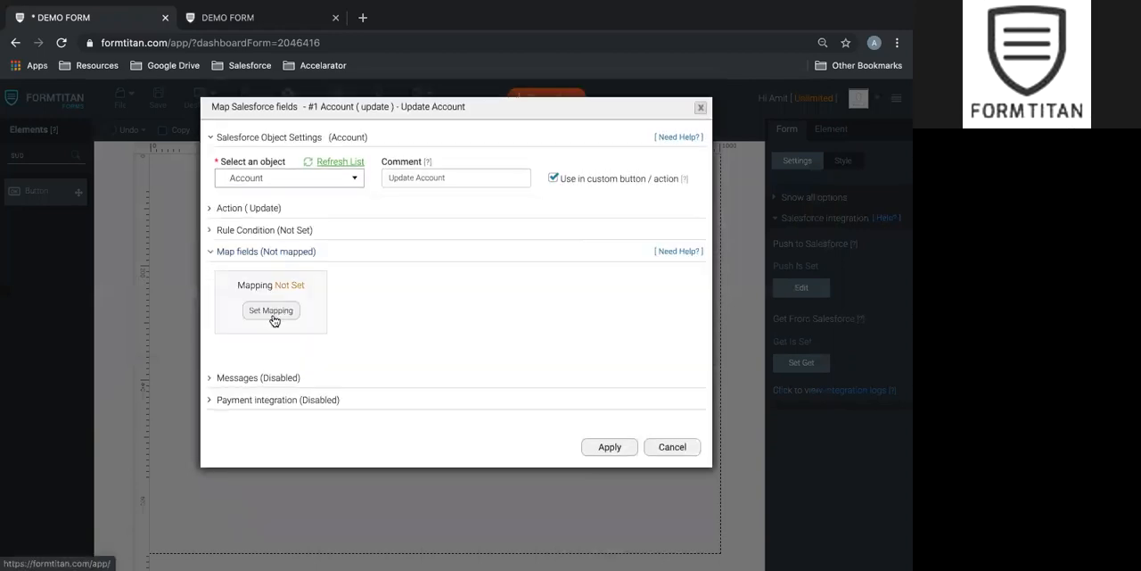
{"action": "left_click", "coordinate": [273, 314]}
{"action": "scroll", "coordinate": [392, 295], "scroll_direction": "down", "scroll_amount": 1}
{"action": "left_click", "coordinate": [740, 145]}
Map Account Name (fld22) to the Salesforce Account Name and Account Number to Account Number, then apply and finish the mapping.
{"action": "left_click", "coordinate": [367, 279]}
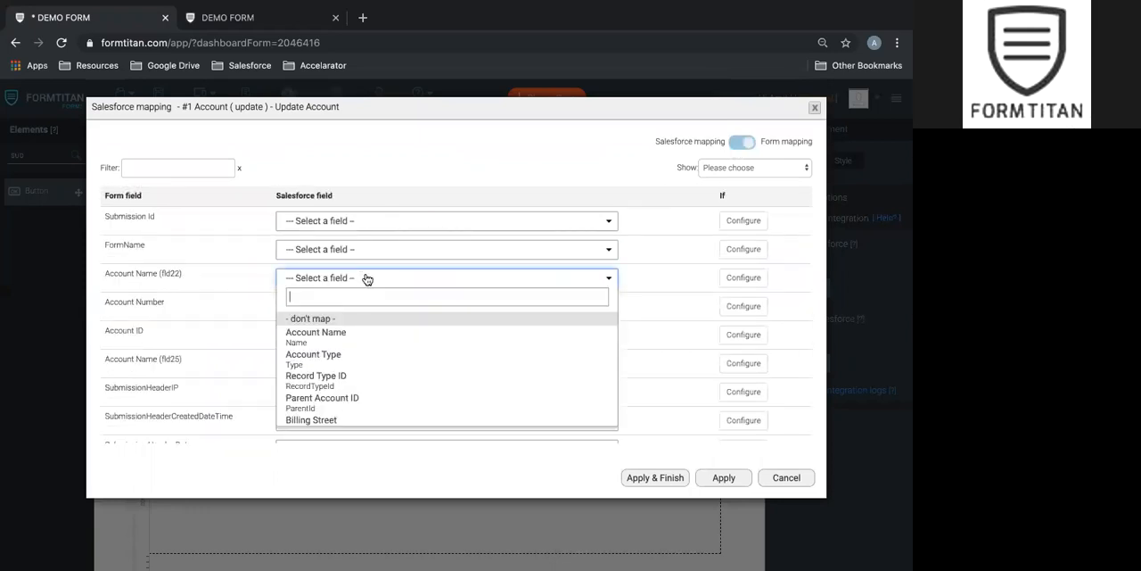
{"action": "type", "text": "name"}
{"action": "left_click", "coordinate": [341, 320]}
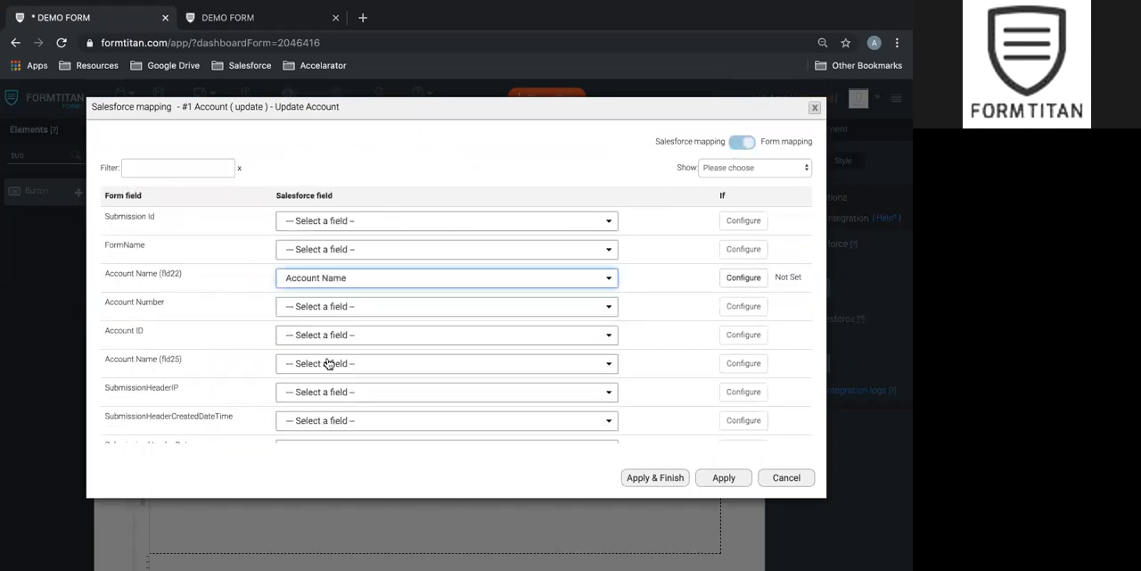
{"action": "left_click", "coordinate": [336, 308]}
{"action": "type", "text": "n"}
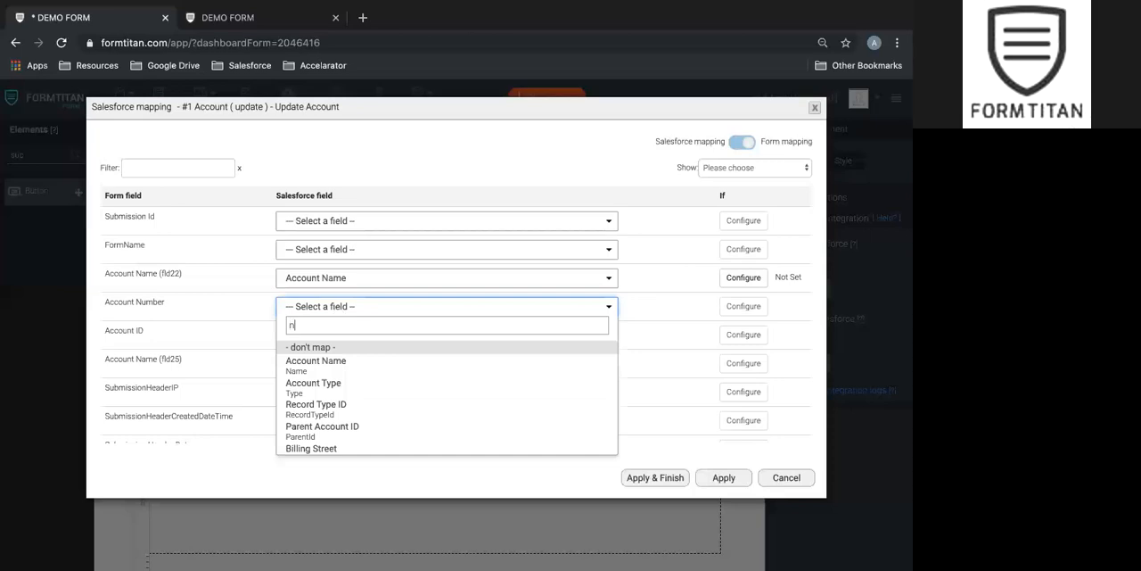
{"action": "type", "text": "t Num"}
{"action": "left_click", "coordinate": [351, 348]}
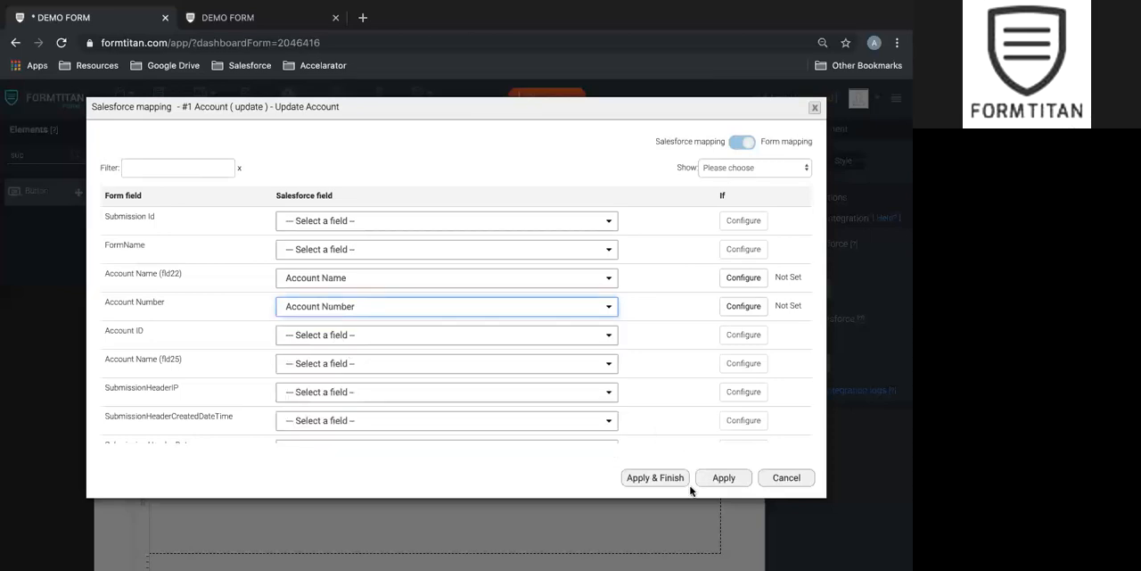
{"action": "left_click", "coordinate": [656, 478]}
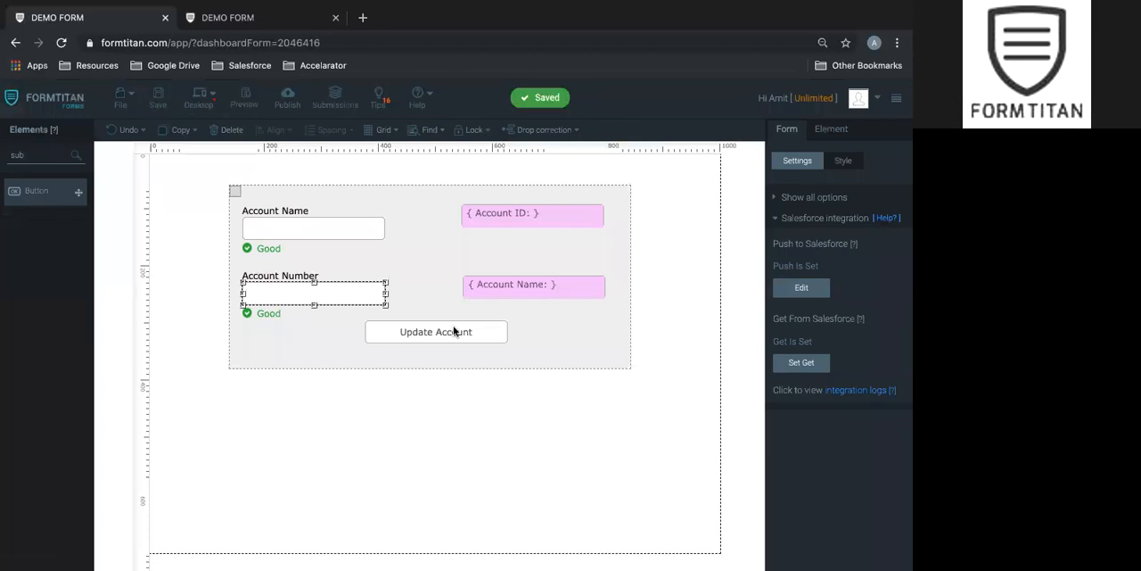
Assign the Account (update) - Update Account action to the Update Account button and save the form.
{"action": "left_click", "coordinate": [456, 333]}
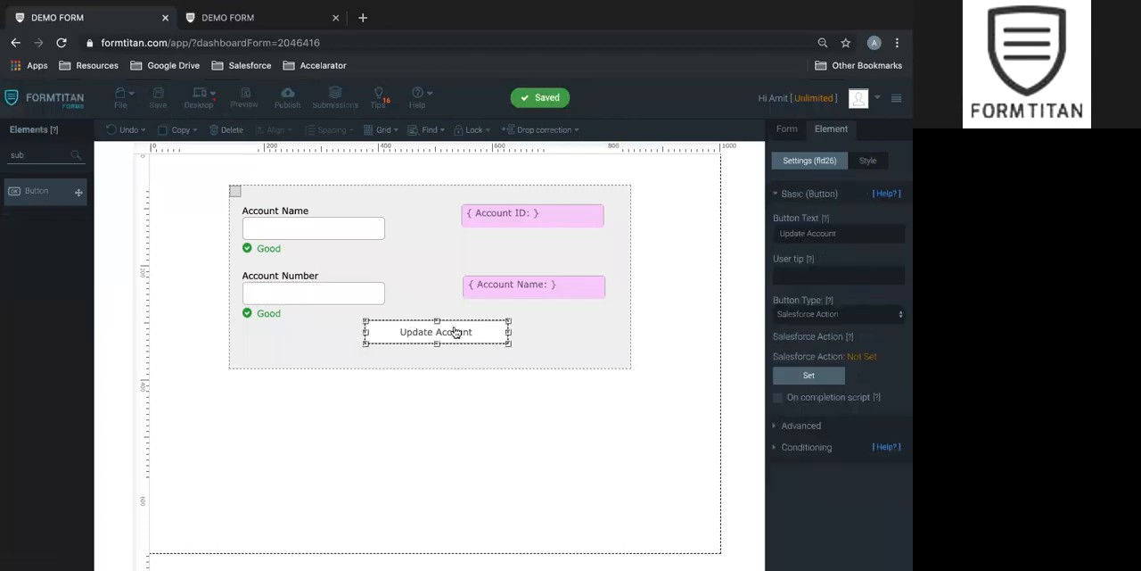
{"action": "left_click", "coordinate": [826, 378]}
{"action": "left_click", "coordinate": [457, 370]}
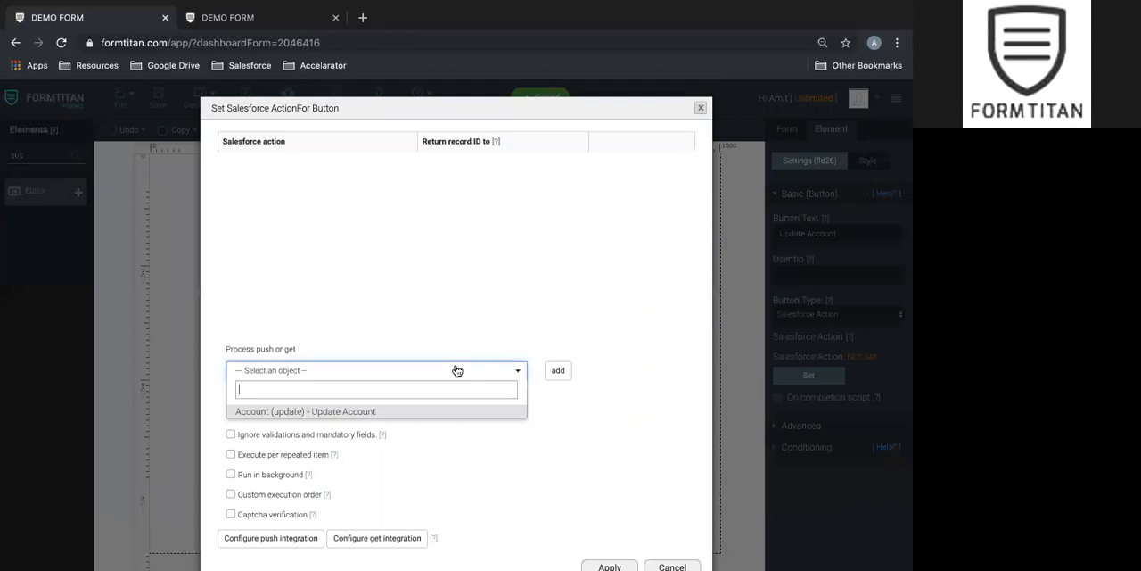
{"action": "left_click", "coordinate": [377, 411]}
{"action": "left_click", "coordinate": [558, 370]}
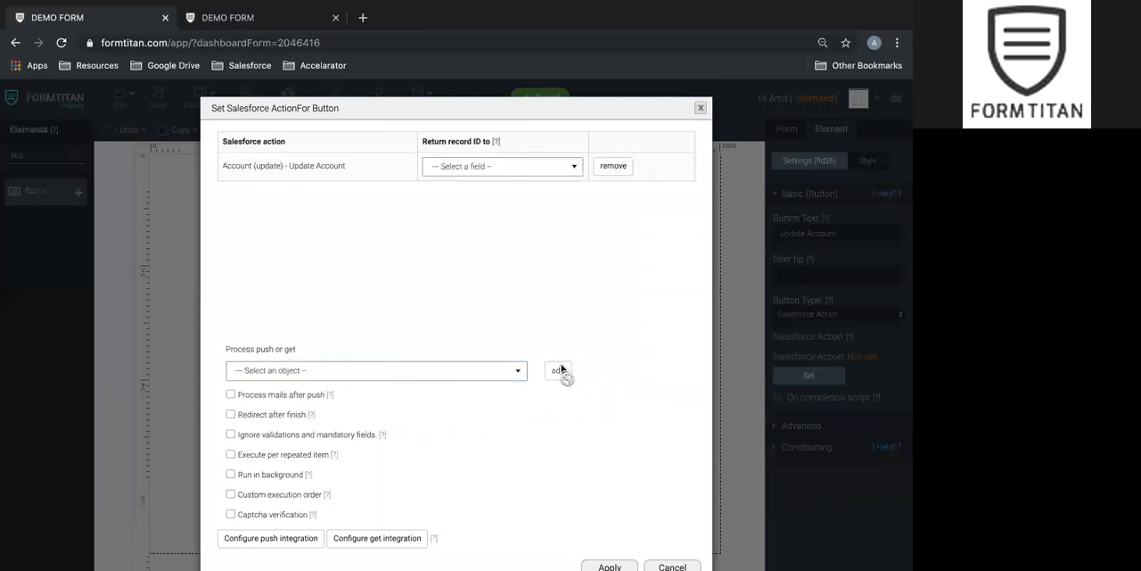
{"action": "scroll", "coordinate": [545, 400], "scroll_direction": "down", "scroll_amount": 2}
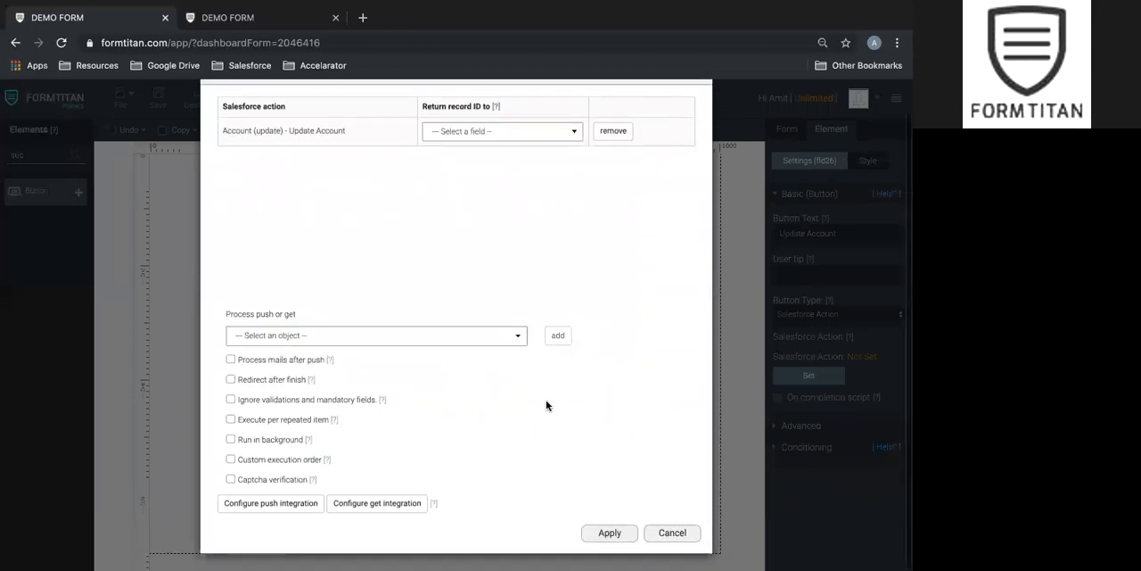
{"action": "left_click", "coordinate": [608, 533]}
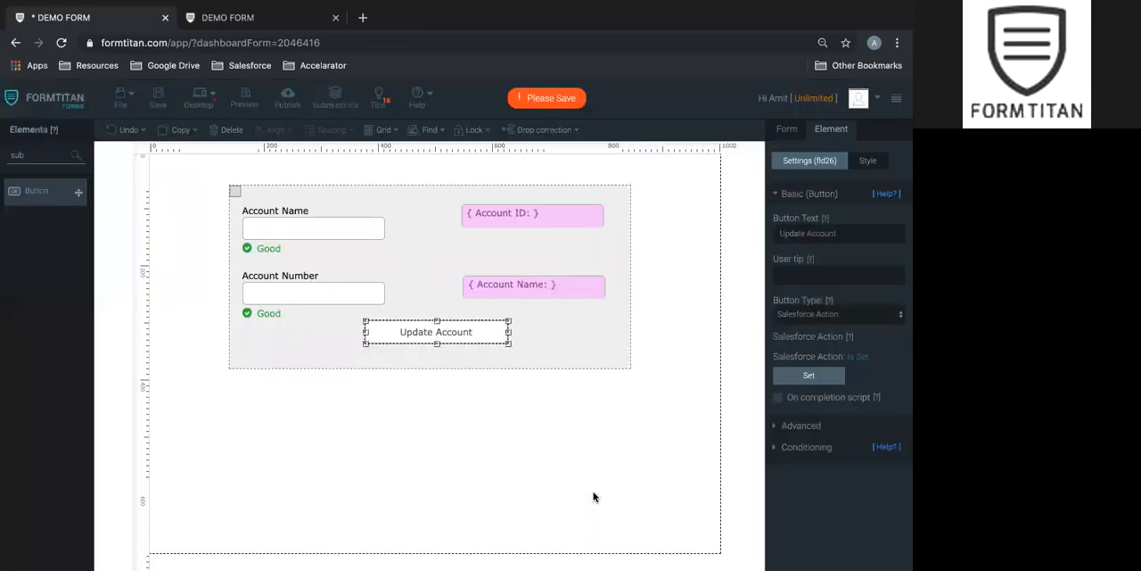
{"action": "left_click", "coordinate": [159, 94]}
Reopen the Update Account button's Salesforce action settings and enable Execute per repeated item.
{"action": "left_click", "coordinate": [556, 345]}
{"action": "left_click", "coordinate": [491, 336]}
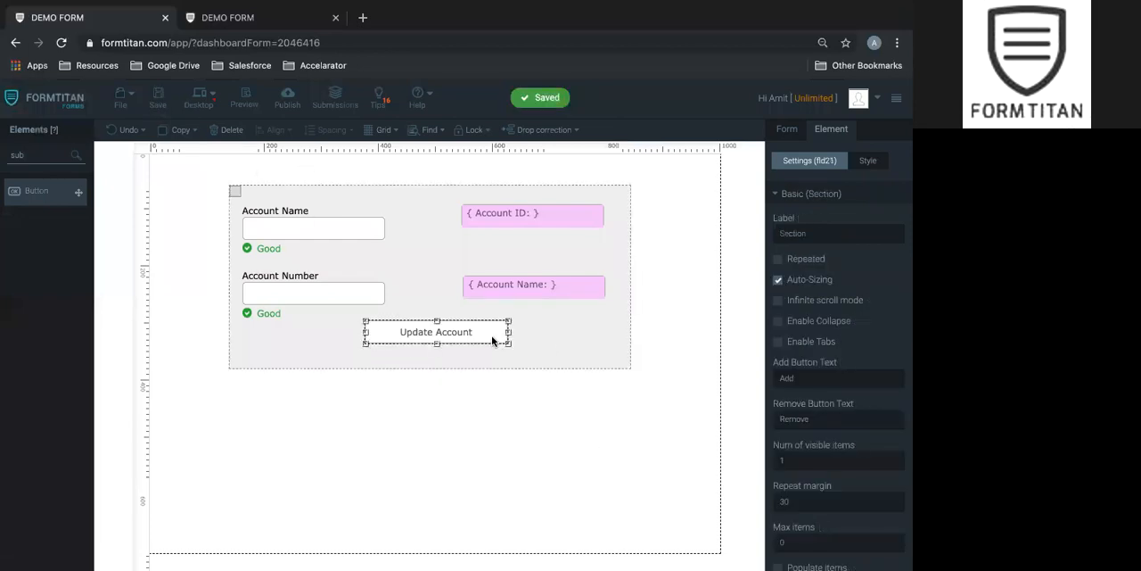
{"action": "left_click", "coordinate": [808, 375]}
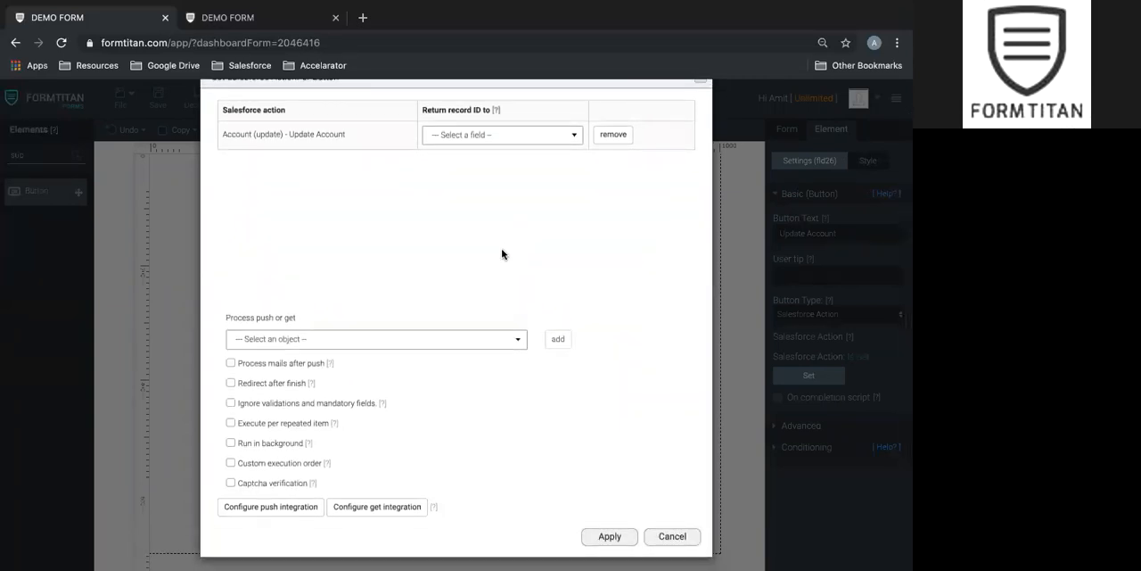
{"action": "left_click", "coordinate": [231, 423]}
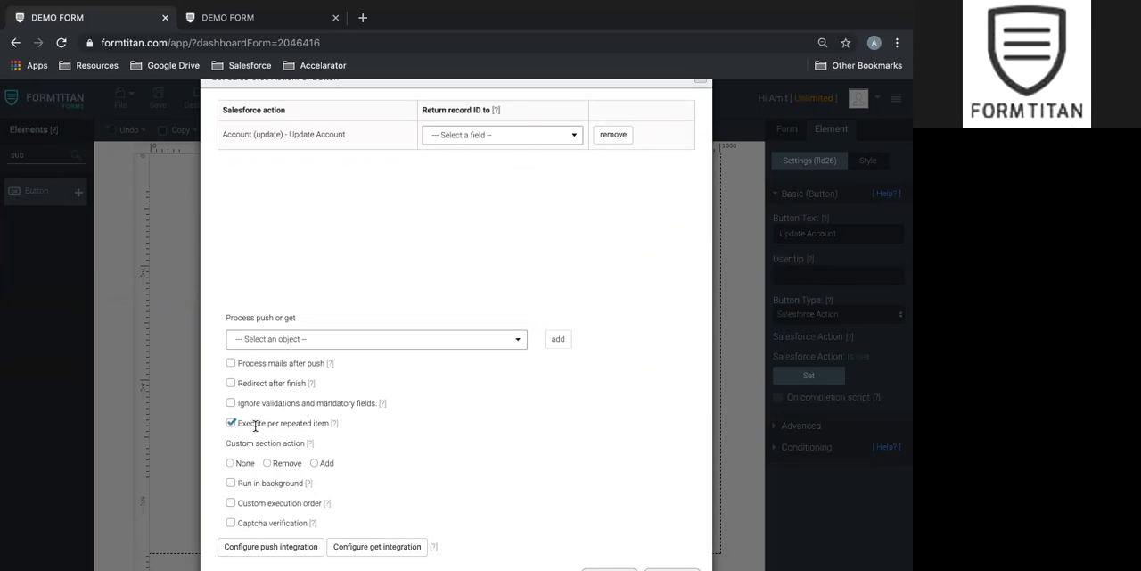
Switch to the form preview and look through the repeated account sections.
{"action": "left_click", "coordinate": [255, 19]}
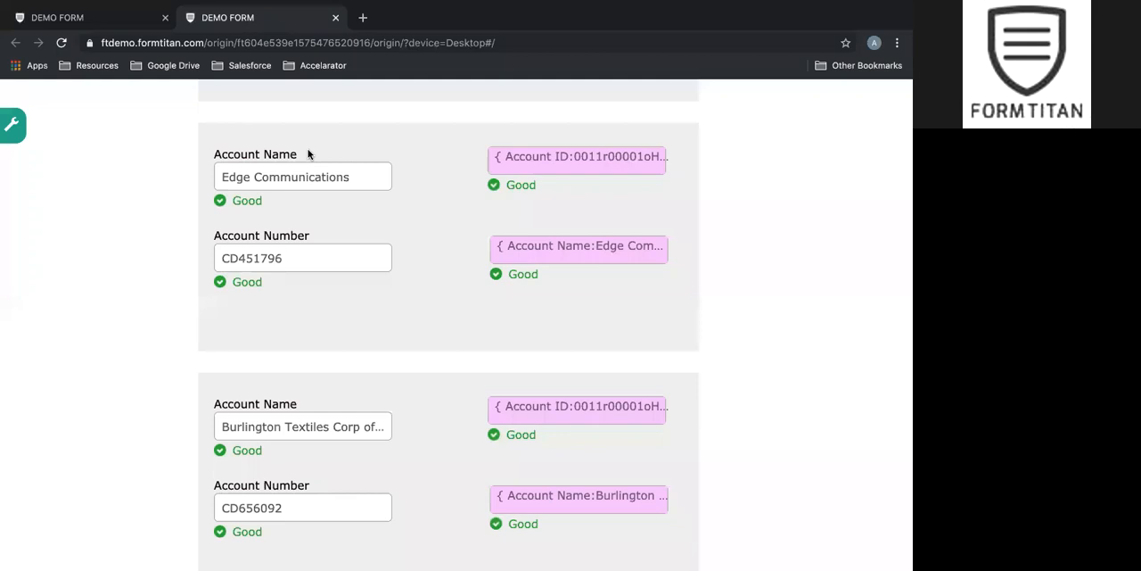
{"action": "scroll", "coordinate": [381, 369], "scroll_direction": "down", "scroll_amount": 6}
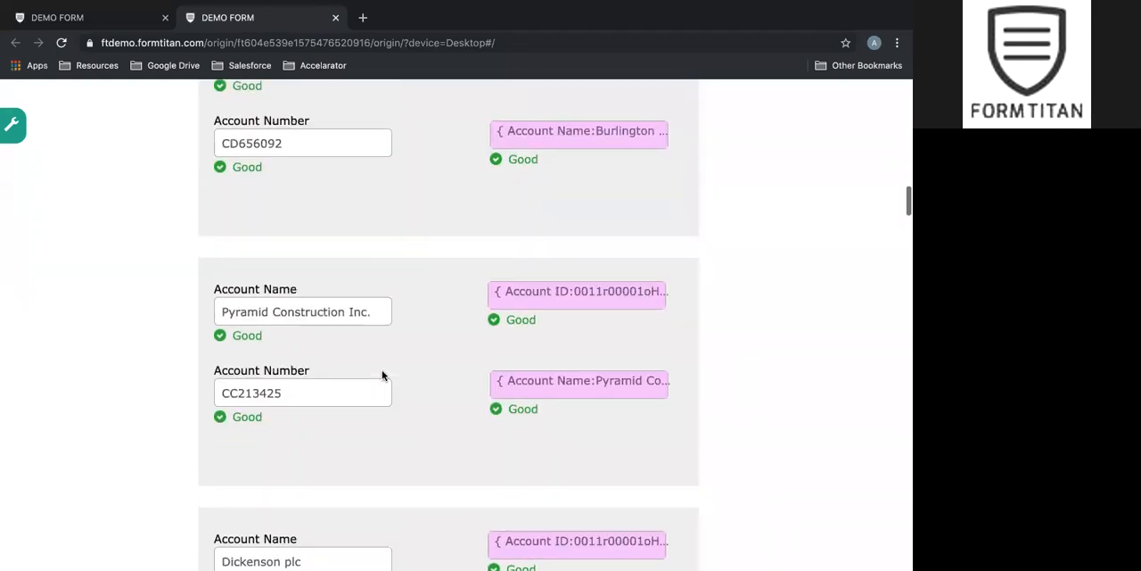
{"action": "scroll", "coordinate": [381, 371], "scroll_direction": "down", "scroll_amount": 2}
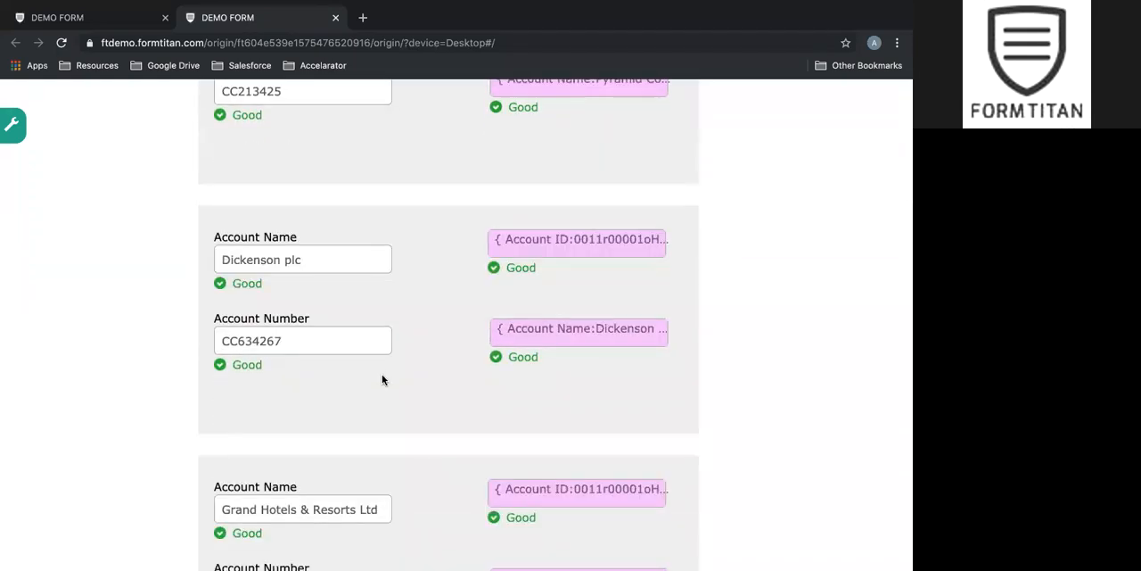
Apply the Update Account button's Salesforce action settings, save the form, and reload the form preview.
{"action": "left_click", "coordinate": [76, 17]}
{"action": "scroll", "coordinate": [436, 344], "scroll_direction": "down", "scroll_amount": 1}
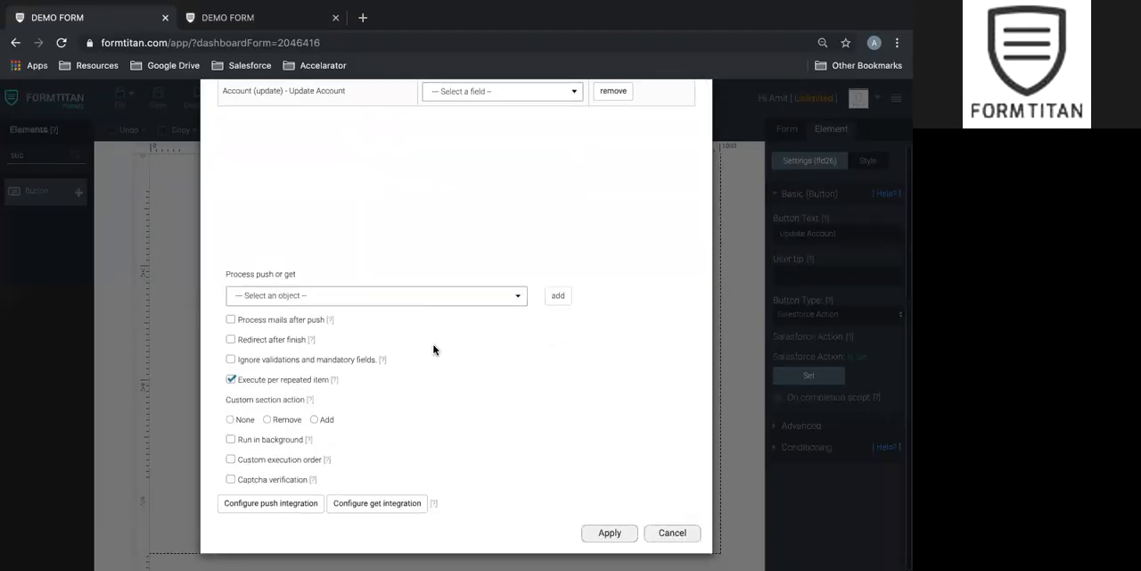
{"action": "left_click", "coordinate": [600, 534]}
{"action": "left_click", "coordinate": [157, 94]}
{"action": "left_click", "coordinate": [290, 17]}
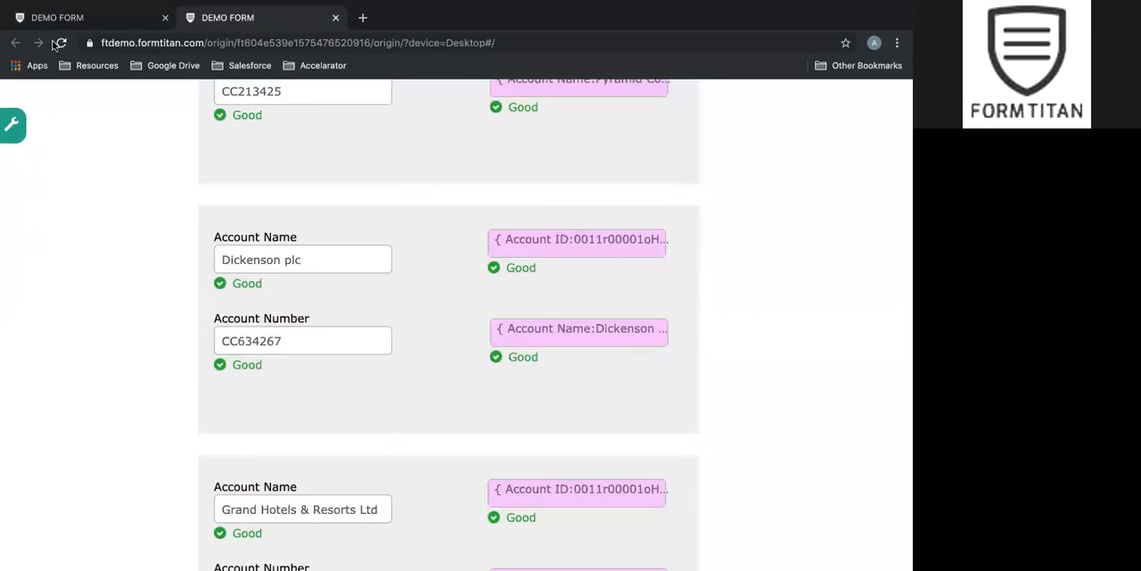
{"action": "left_click", "coordinate": [59, 42]}
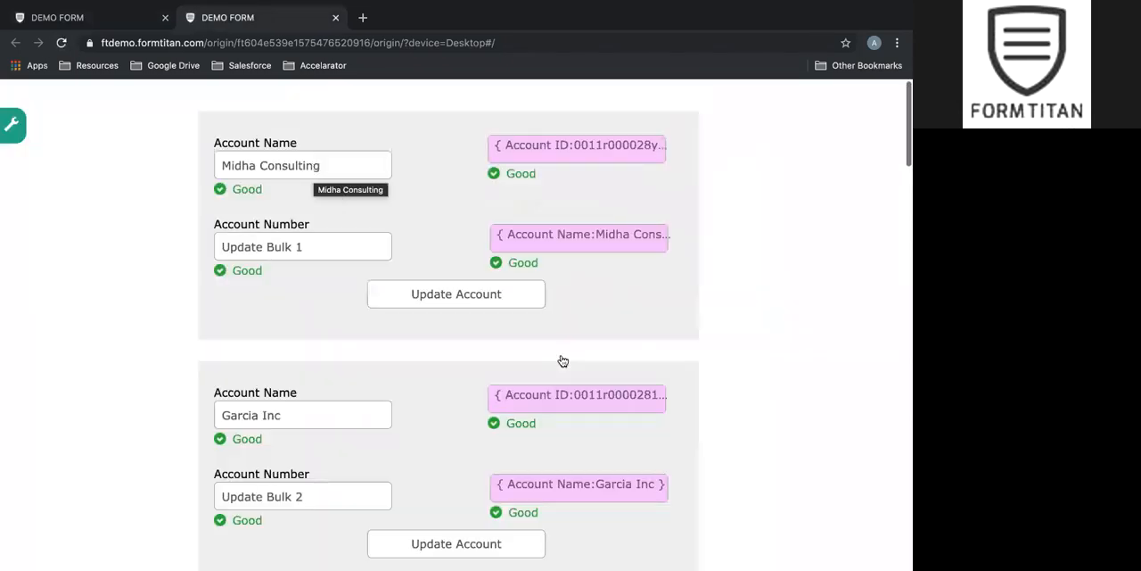
Look through the reloaded account sections and check for an Update Account button in each one.
{"action": "scroll", "coordinate": [560, 354], "scroll_direction": "down", "scroll_amount": 1}
{"action": "scroll", "coordinate": [560, 354], "scroll_direction": "up", "scroll_amount": 1}
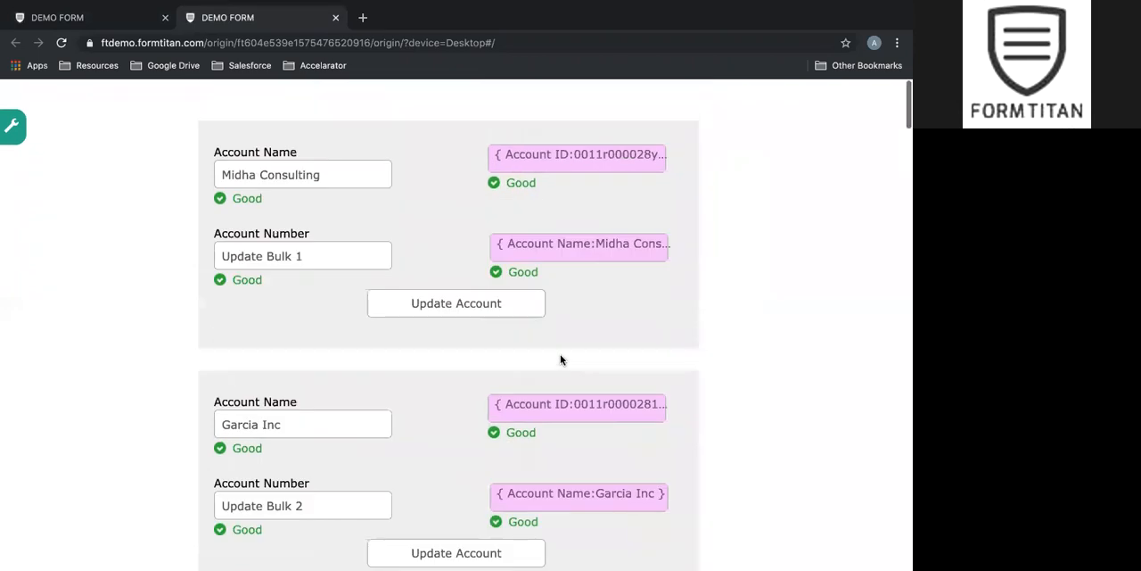
{"action": "scroll", "coordinate": [560, 359], "scroll_direction": "down", "scroll_amount": 13}
{"action": "scroll", "coordinate": [560, 356], "scroll_direction": "down", "scroll_amount": 14}
{"action": "scroll", "coordinate": [560, 354], "scroll_direction": "down", "scroll_amount": 14}
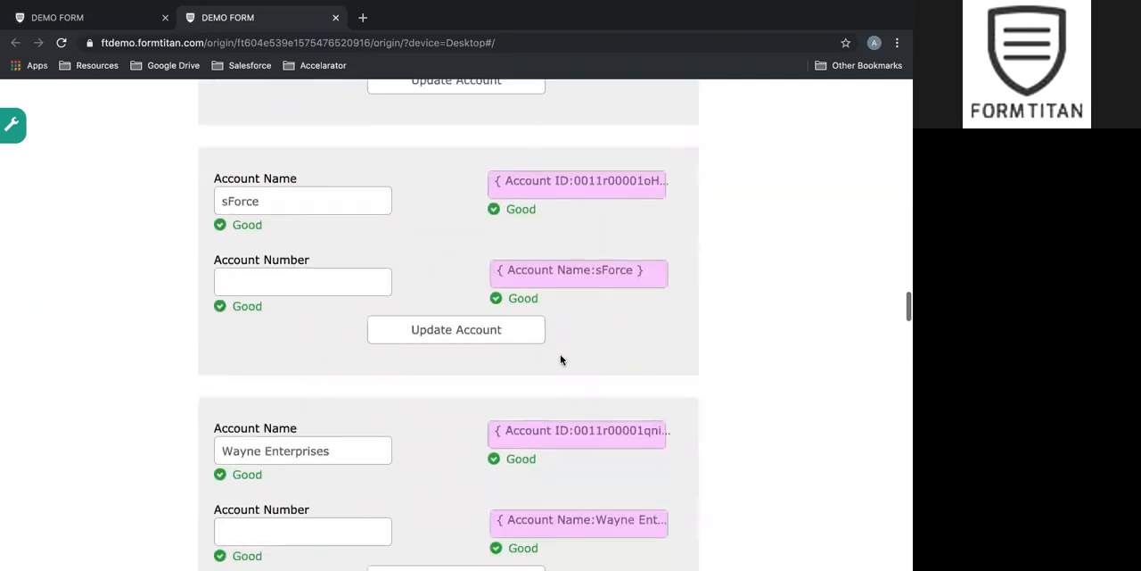
{"action": "scroll", "coordinate": [559, 354], "scroll_direction": "down", "scroll_amount": 14}
{"action": "scroll", "coordinate": [559, 357], "scroll_direction": "down", "scroll_amount": 14}
Rename the first account in the preview to "Demo Consulting Essentials 123" and replace its account number with a new one.
{"action": "left_click_drag", "start_coordinate": [355, 185], "coordinate": [113, 164]}
{"action": "key", "text": "BackSpace"}
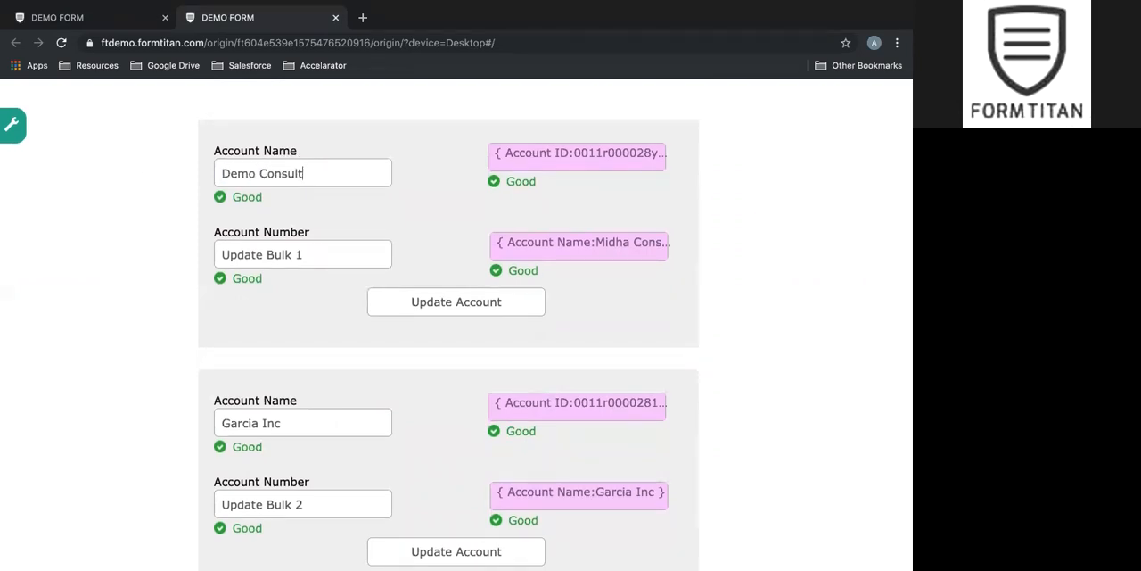
{"action": "type", "text": "Demo Consulting Essentials 123"}
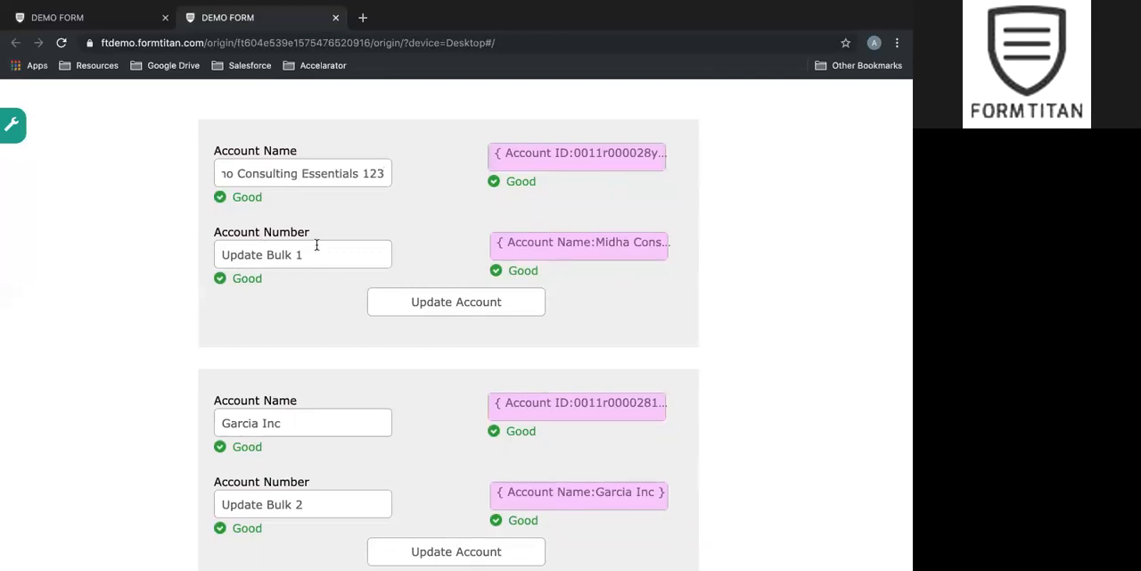
{"action": "left_click_drag", "start_coordinate": [317, 261], "coordinate": [127, 241]}
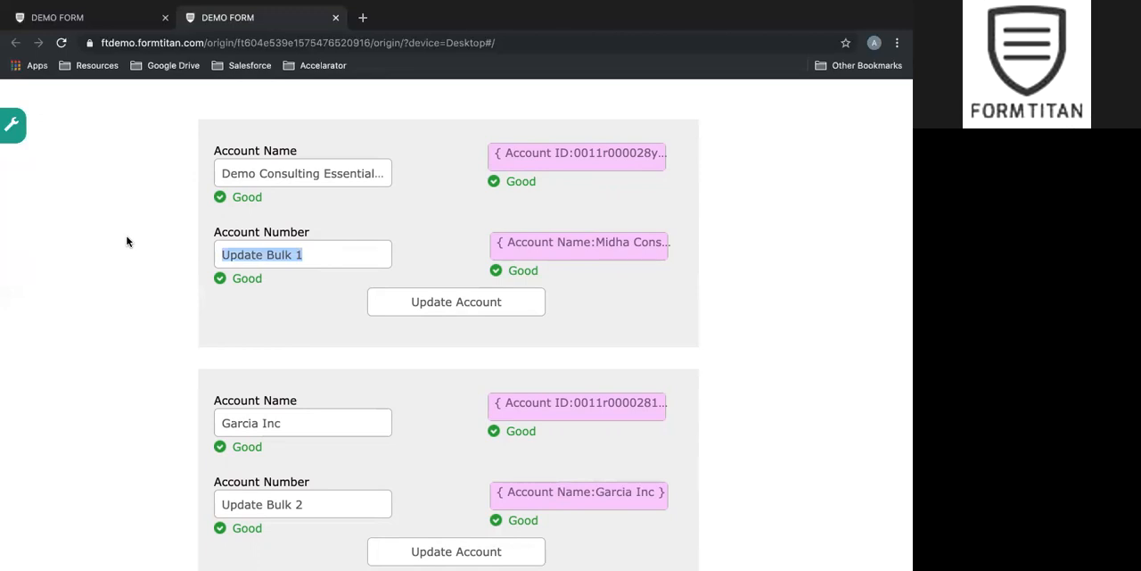
{"action": "type", "text": "Demo2019"}
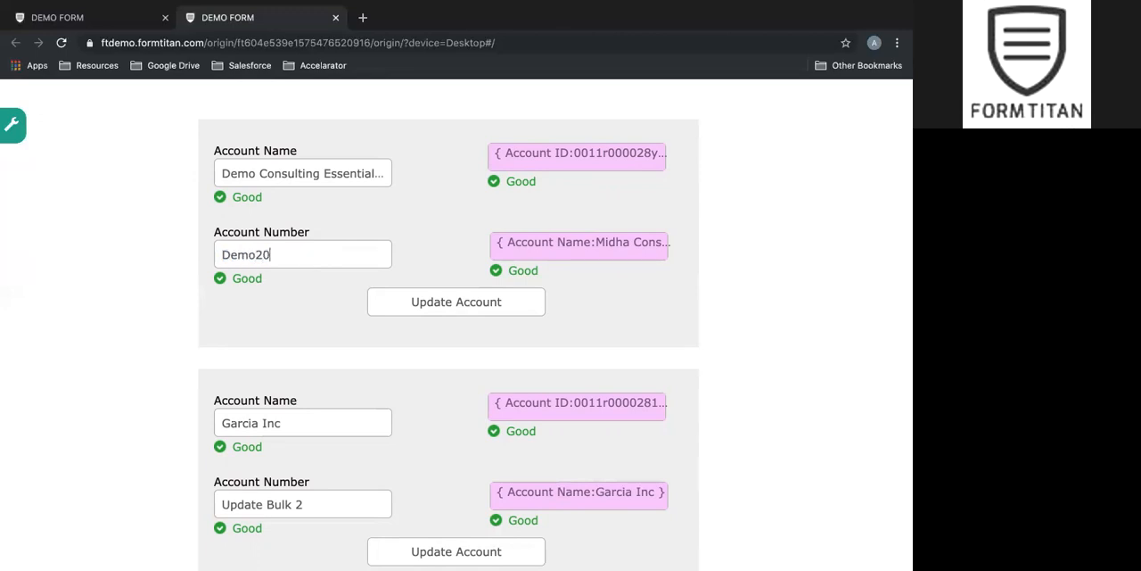
Run Update Account for the first account section to send its changes to Salesforce.
{"action": "left_click", "coordinate": [434, 301]}
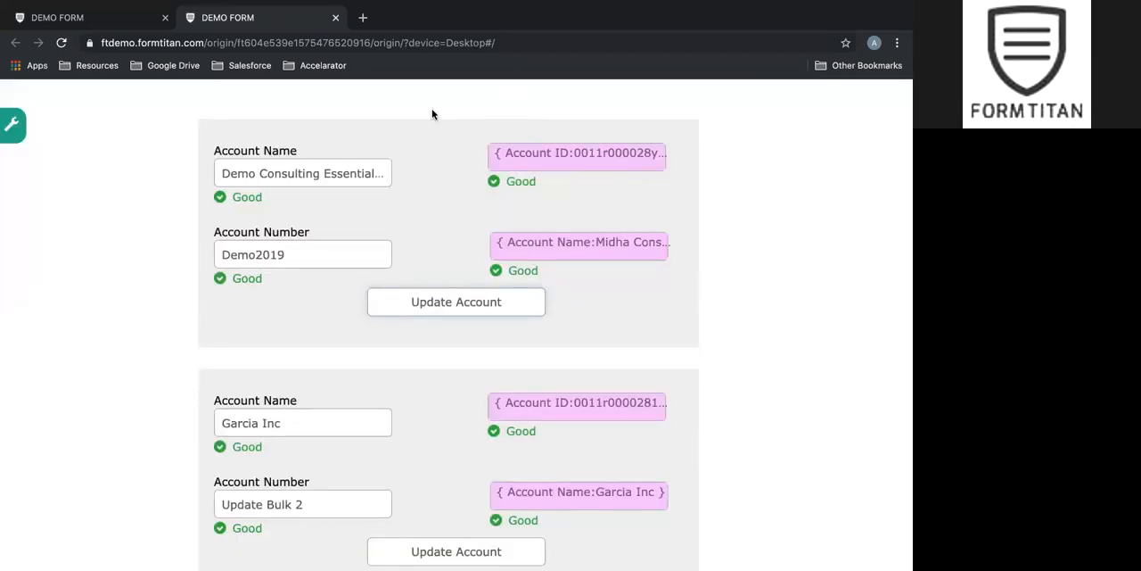
{"action": "scroll", "coordinate": [346, 440], "scroll_direction": "down", "scroll_amount": 7}
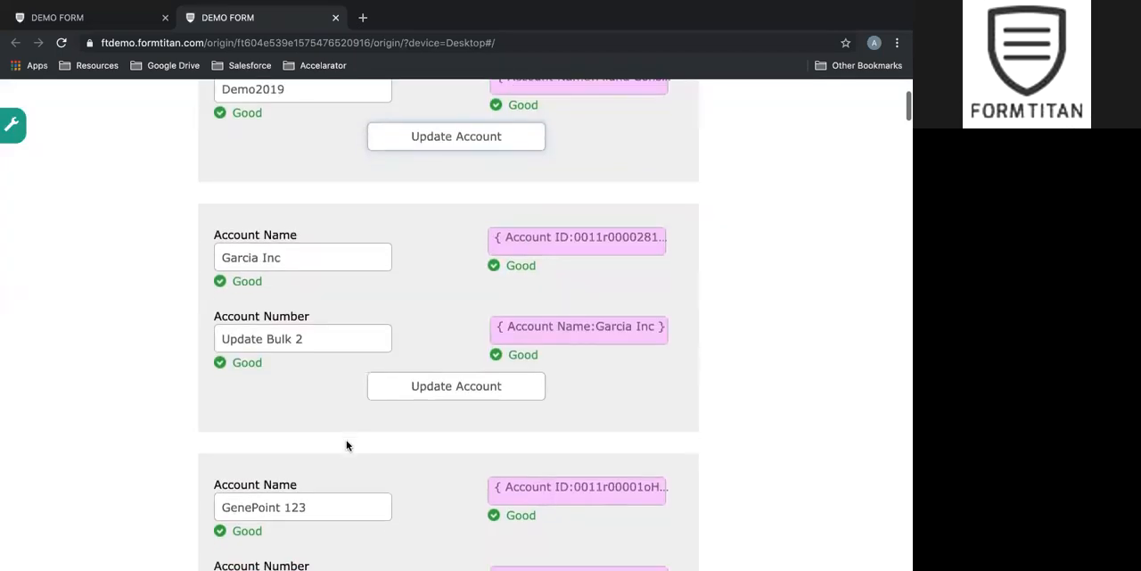
{"action": "scroll", "coordinate": [345, 441], "scroll_direction": "up", "scroll_amount": 6}
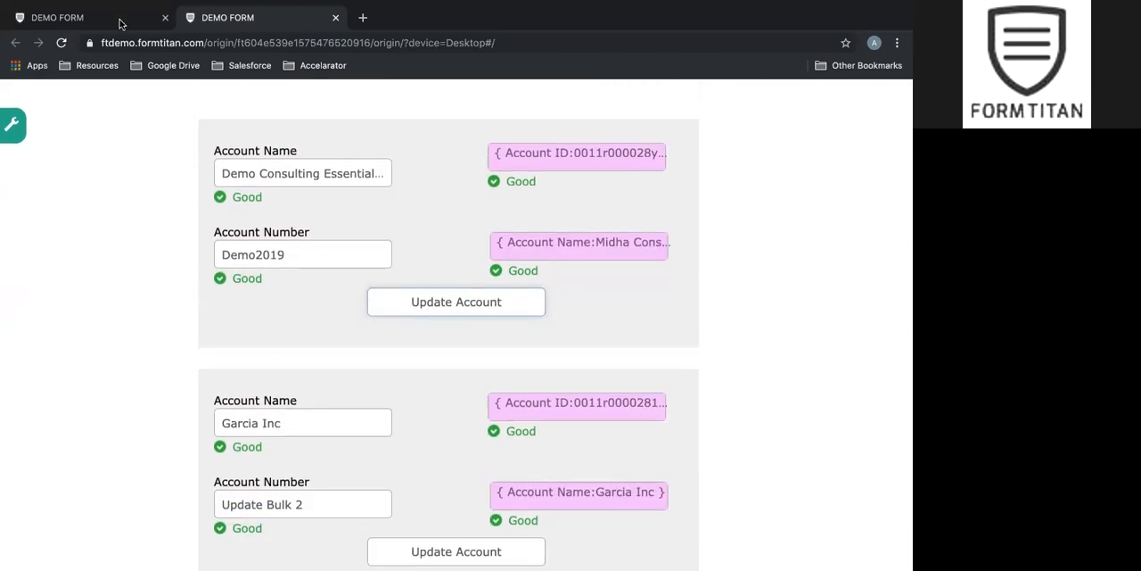
Return to the form builder, open the form's Salesforce integration logs, and open the pushed account's record in Salesforce.
{"action": "left_click", "coordinate": [122, 19]}
{"action": "left_click", "coordinate": [787, 132]}
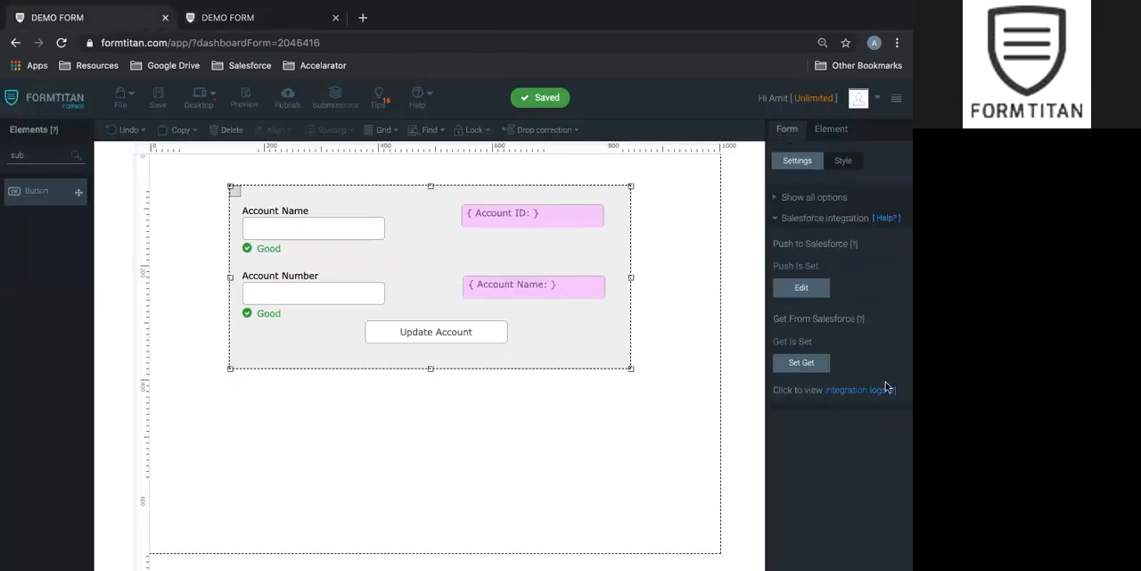
{"action": "left_click", "coordinate": [858, 390]}
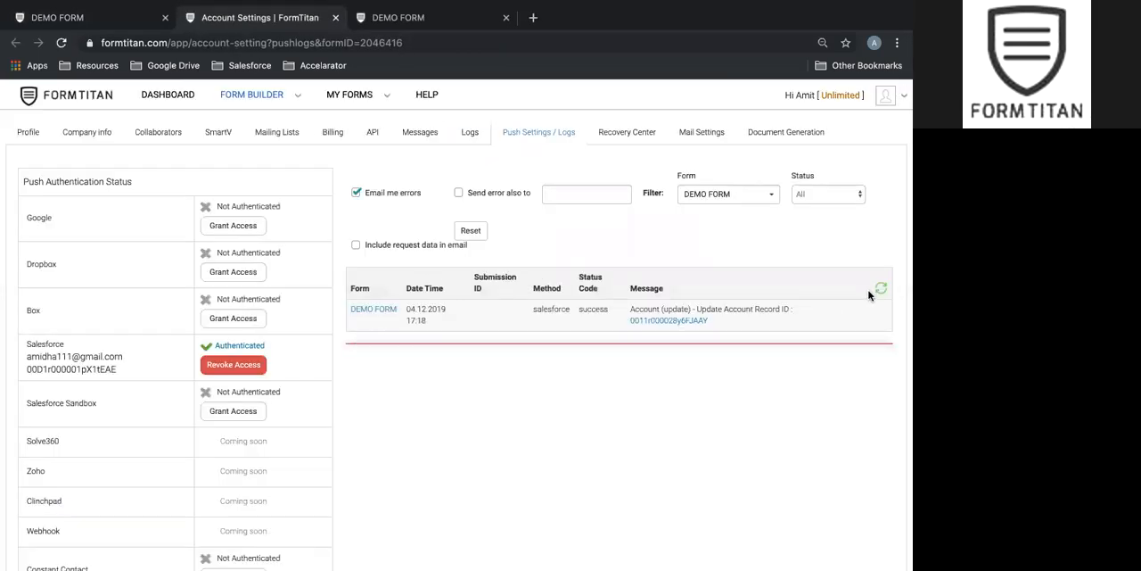
{"action": "left_click", "coordinate": [880, 288]}
{"action": "left_click", "coordinate": [670, 320]}
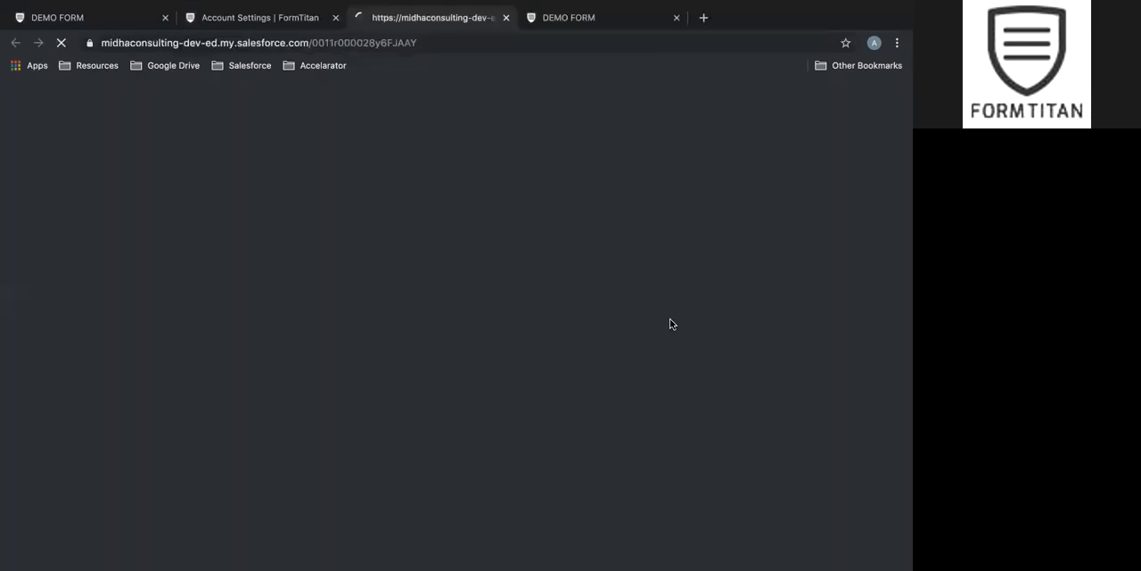
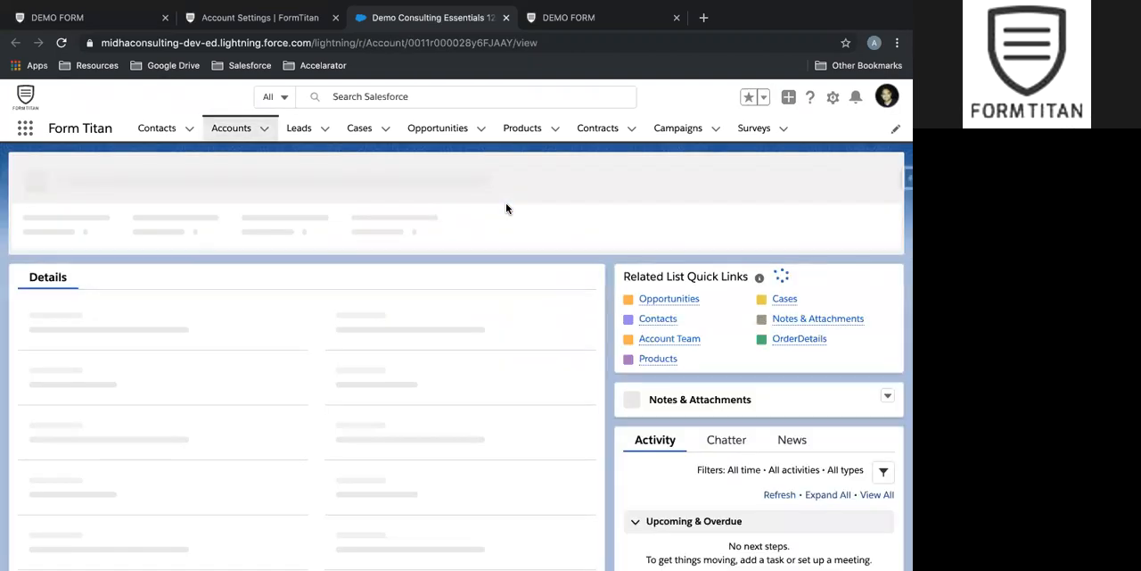
Check the updated account name and account number in the Details of the Salesforce account record.
{"action": "scroll", "coordinate": [219, 287], "scroll_direction": "down", "scroll_amount": 2}
{"action": "scroll", "coordinate": [220, 287], "scroll_direction": "up", "scroll_amount": 2}
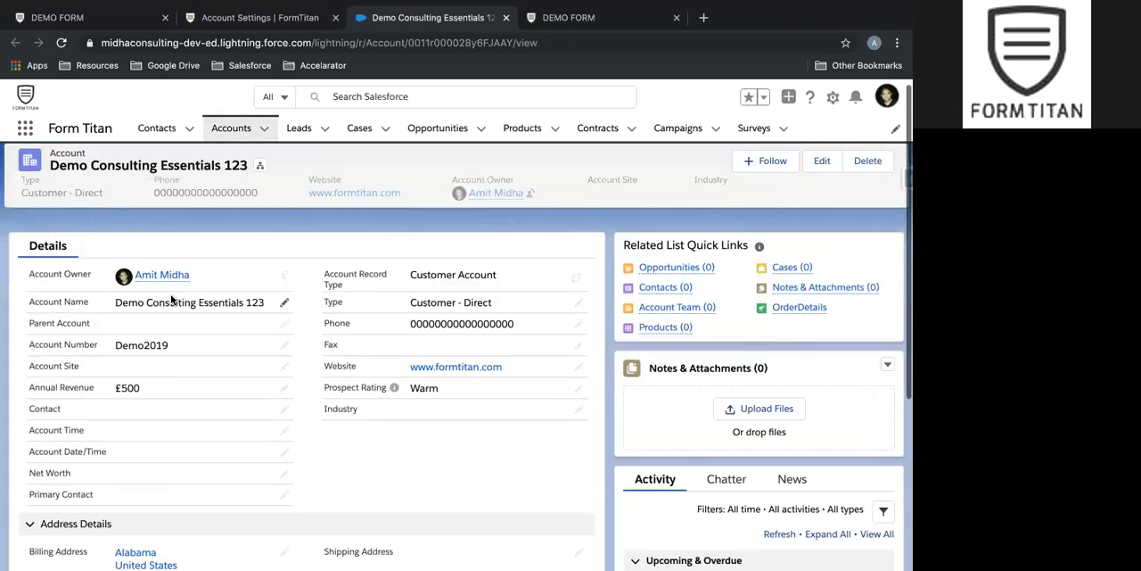
{"action": "left_click_drag", "start_coordinate": [115, 308], "coordinate": [261, 309]}
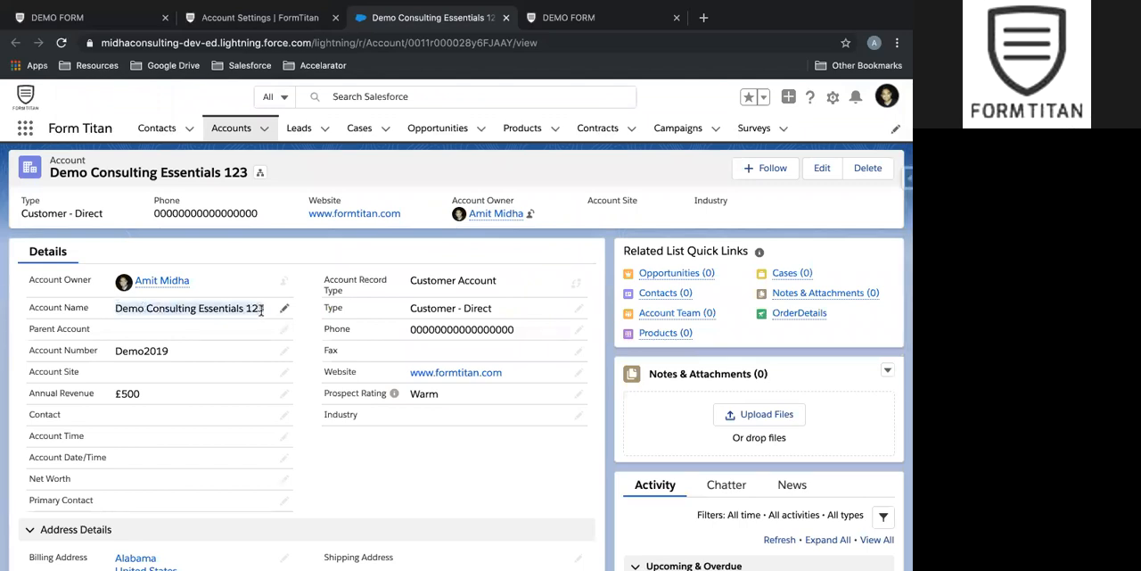
{"action": "left_click_drag", "start_coordinate": [171, 352], "coordinate": [112, 354]}
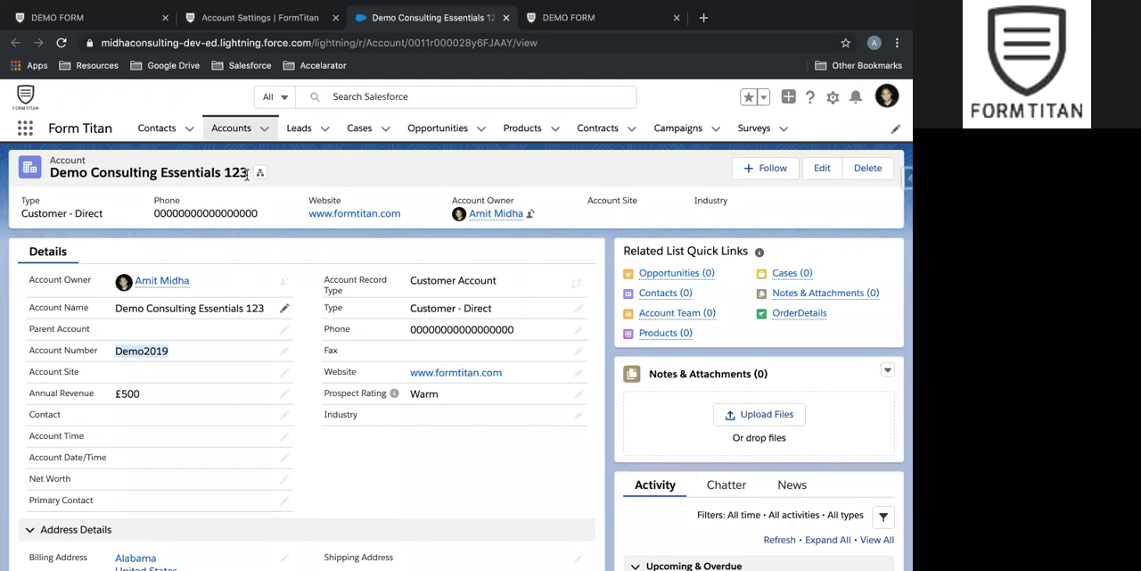
Close the old form preview and return to the DEMO FORM builder.
{"action": "left_click", "coordinate": [100, 17]}
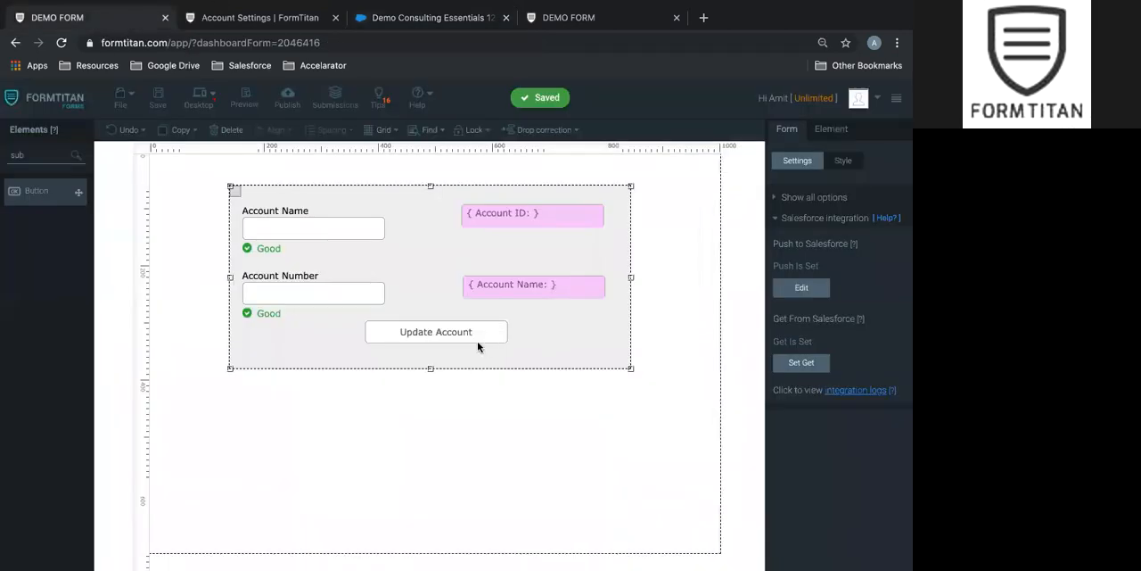
{"action": "left_click", "coordinate": [627, 22]}
{"action": "scroll", "coordinate": [535, 312], "scroll_direction": "down", "scroll_amount": 3}
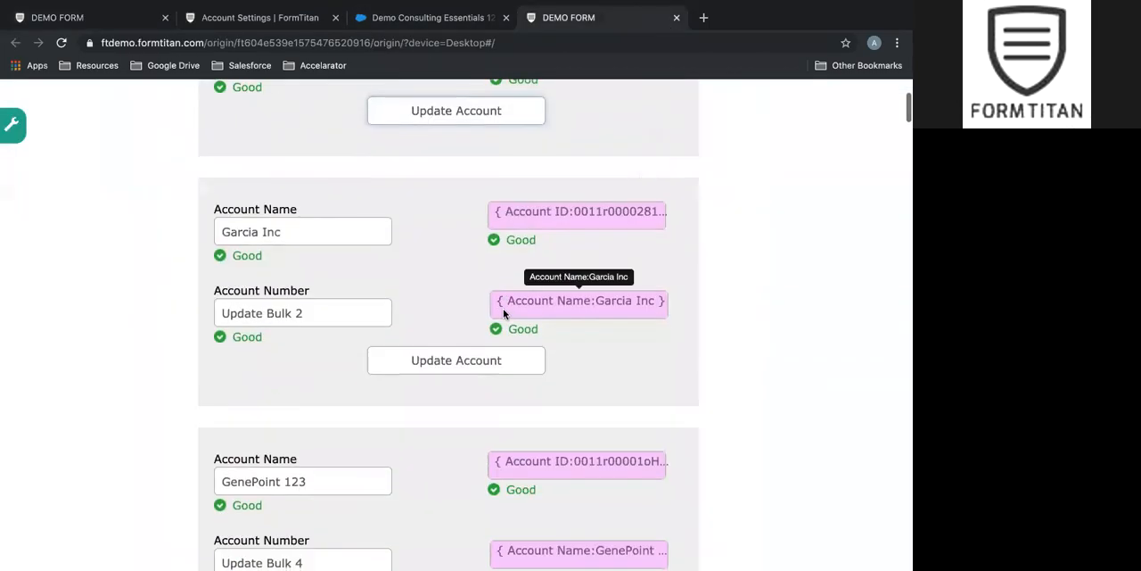
{"action": "left_click", "coordinate": [675, 18]}
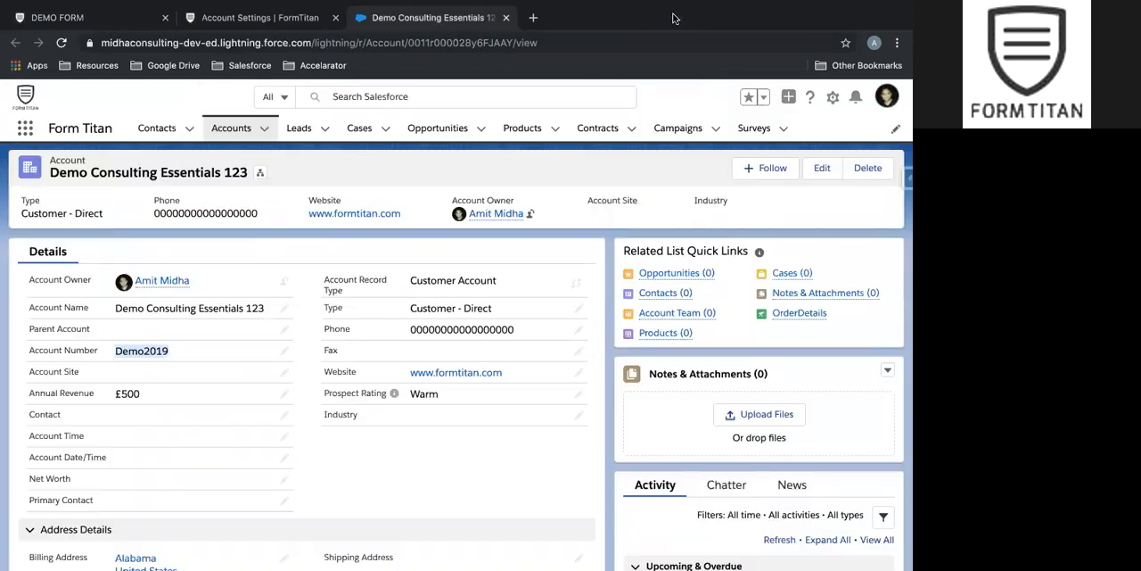
{"action": "left_click", "coordinate": [275, 20]}
{"action": "left_click", "coordinate": [95, 17]}
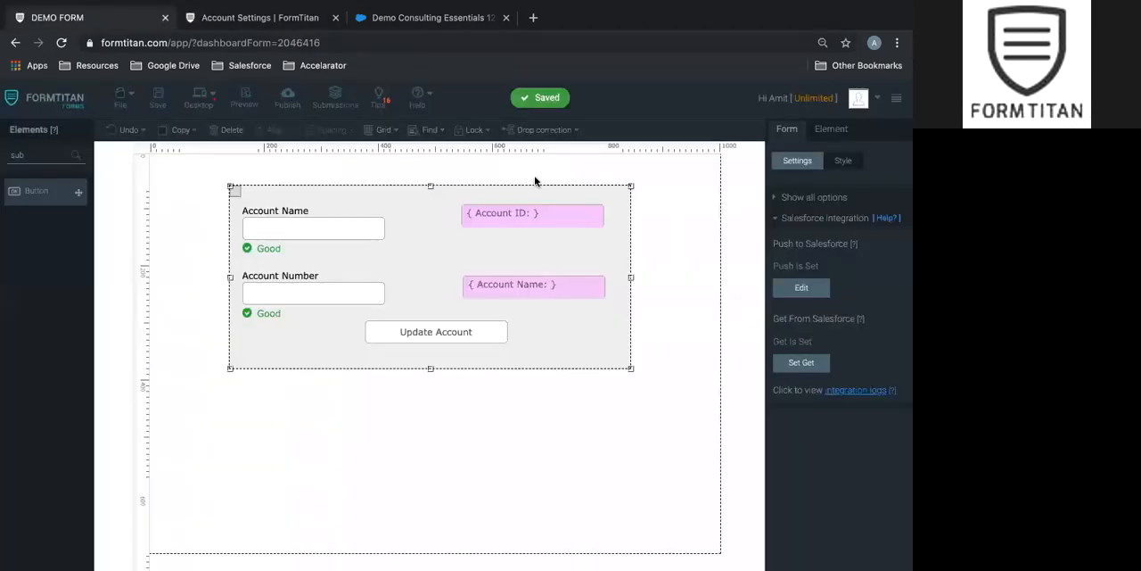
Start a condition rule on the hidden Account Name field that tests whether its value contains "Demo".
{"action": "left_click", "coordinate": [567, 284]}
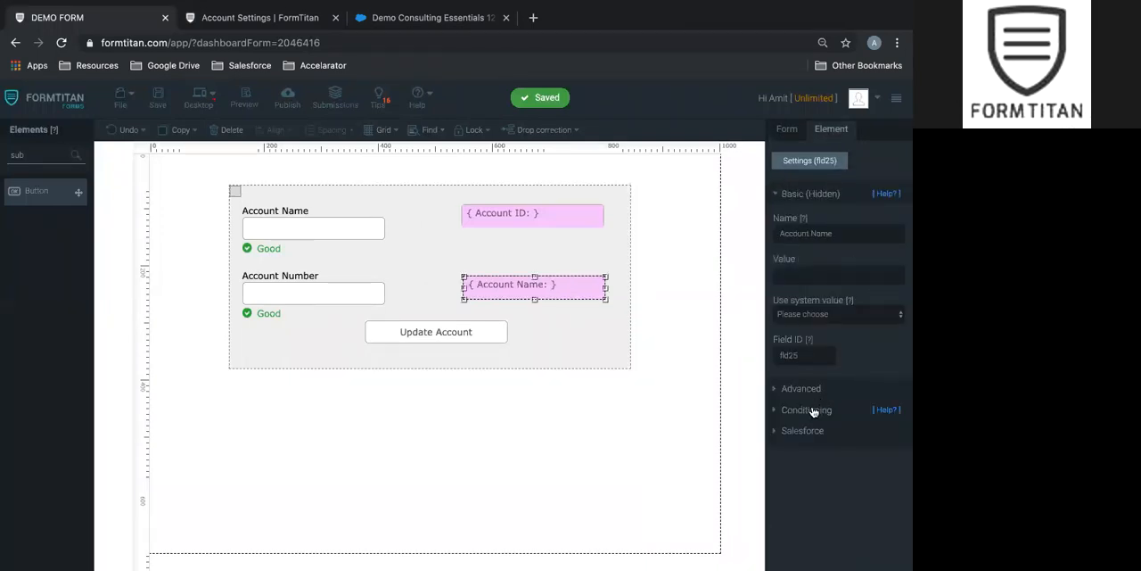
{"action": "left_click", "coordinate": [813, 411]}
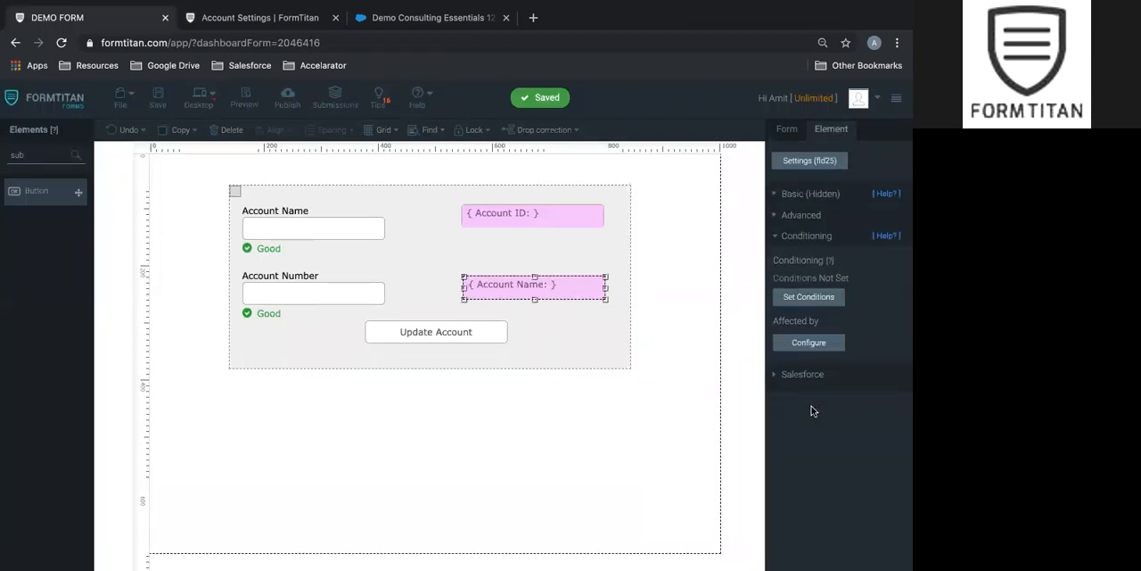
{"action": "left_click", "coordinate": [808, 297]}
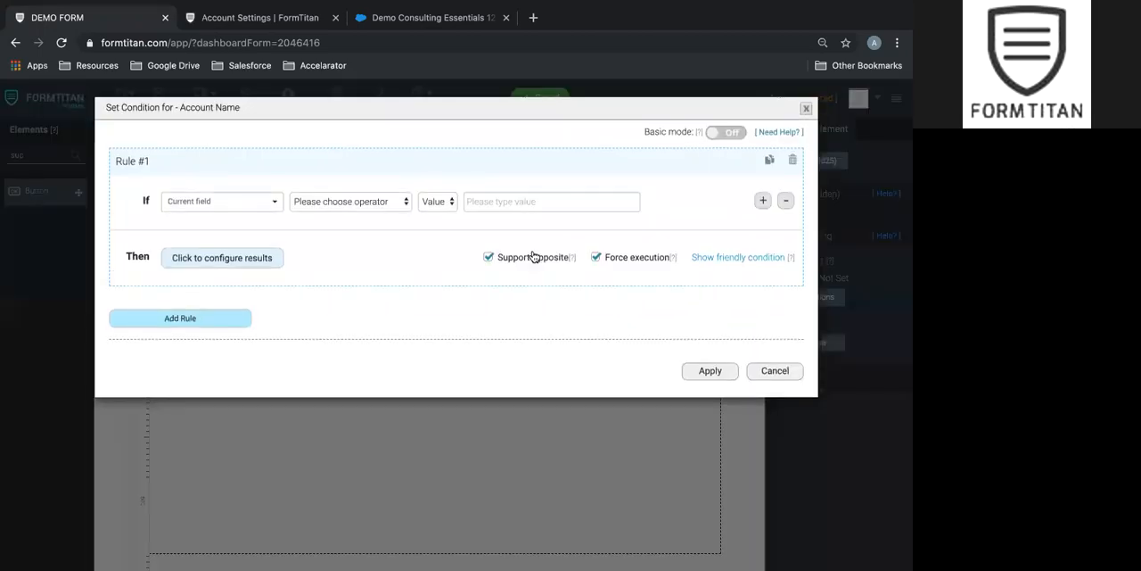
{"action": "left_click", "coordinate": [371, 207]}
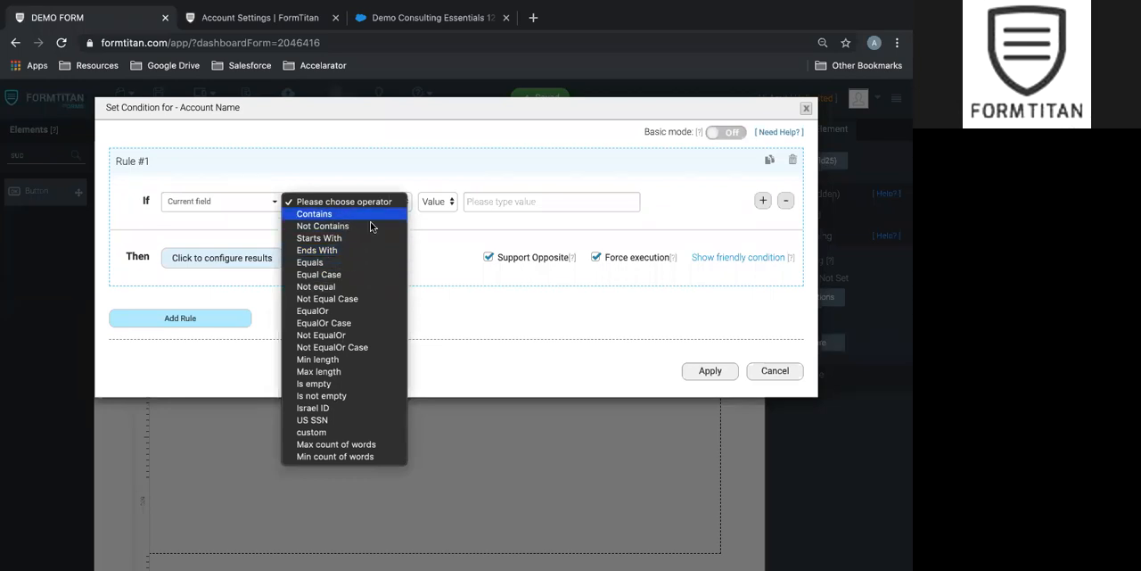
{"action": "left_click", "coordinate": [799, 383]}
{"action": "left_click", "coordinate": [237, 17]}
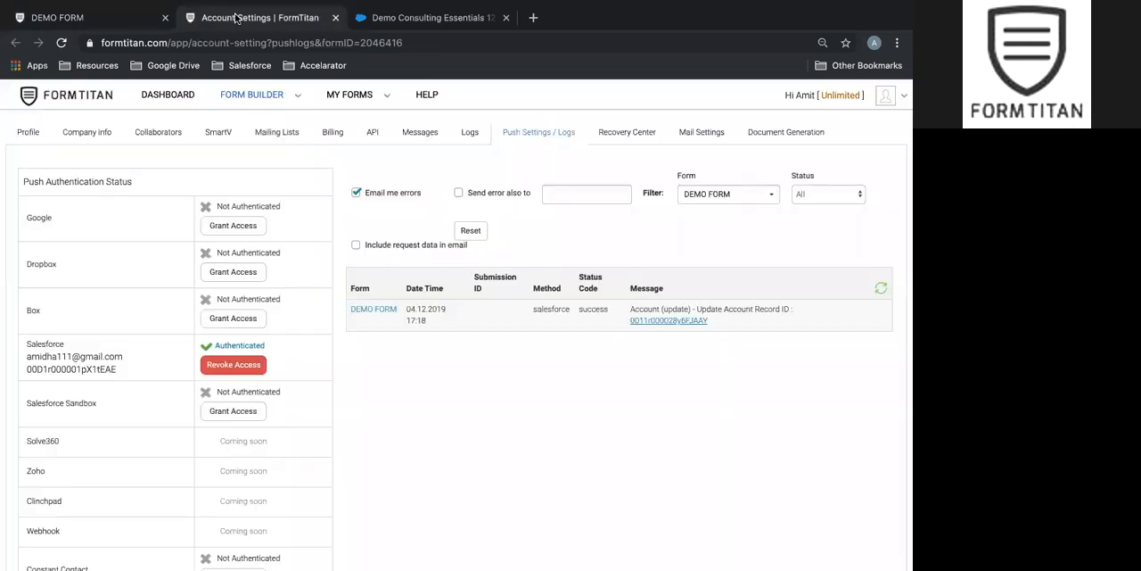
{"action": "left_click", "coordinate": [102, 23]}
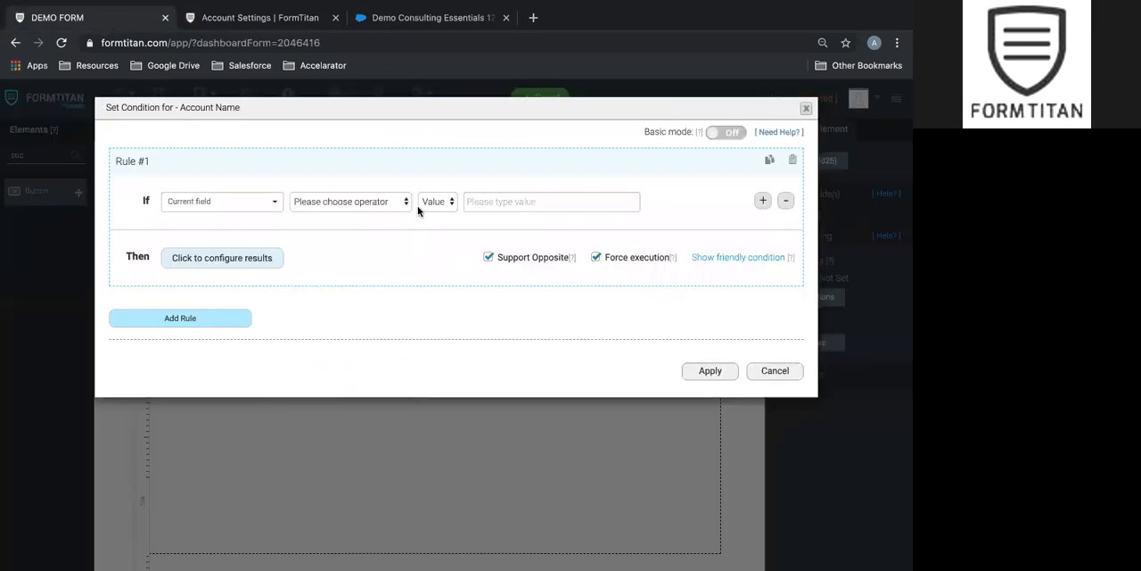
{"action": "left_click", "coordinate": [377, 204]}
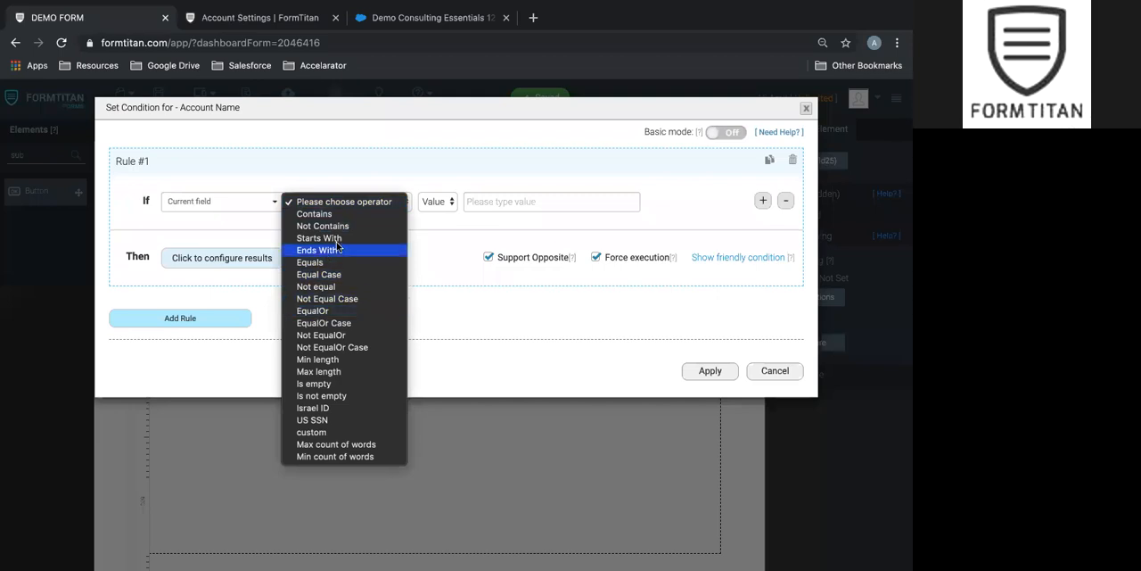
{"action": "left_click", "coordinate": [317, 214]}
{"action": "left_click", "coordinate": [502, 207]}
{"action": "type", "text": "D"}
Configure the rule's result so that the Section is set to Hide.
{"action": "left_click", "coordinate": [272, 258]}
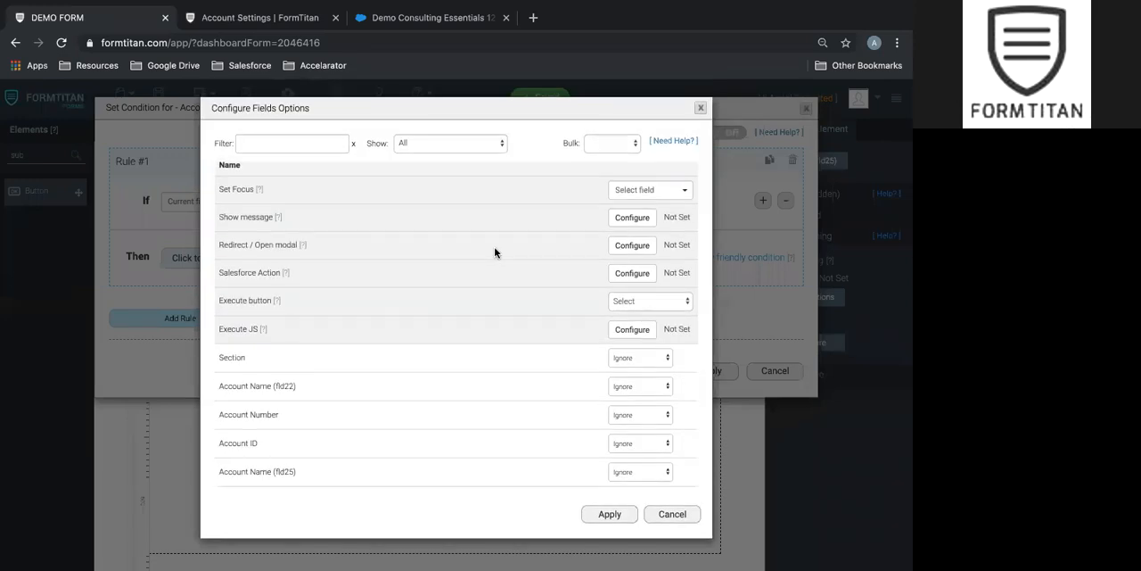
{"action": "scroll", "coordinate": [494, 250], "scroll_direction": "down", "scroll_amount": 2}
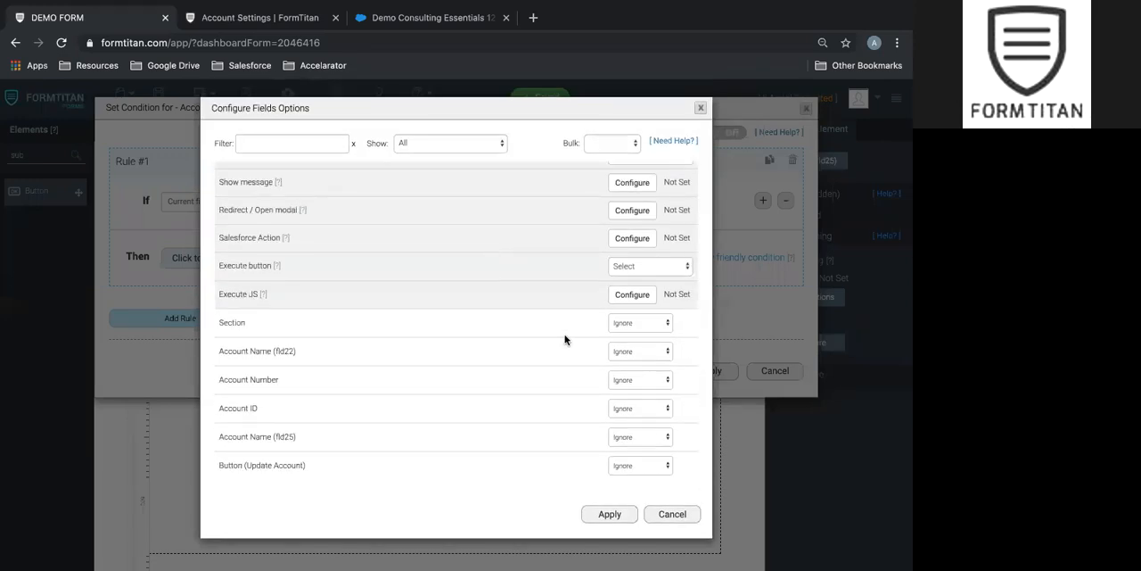
{"action": "left_click", "coordinate": [653, 321]}
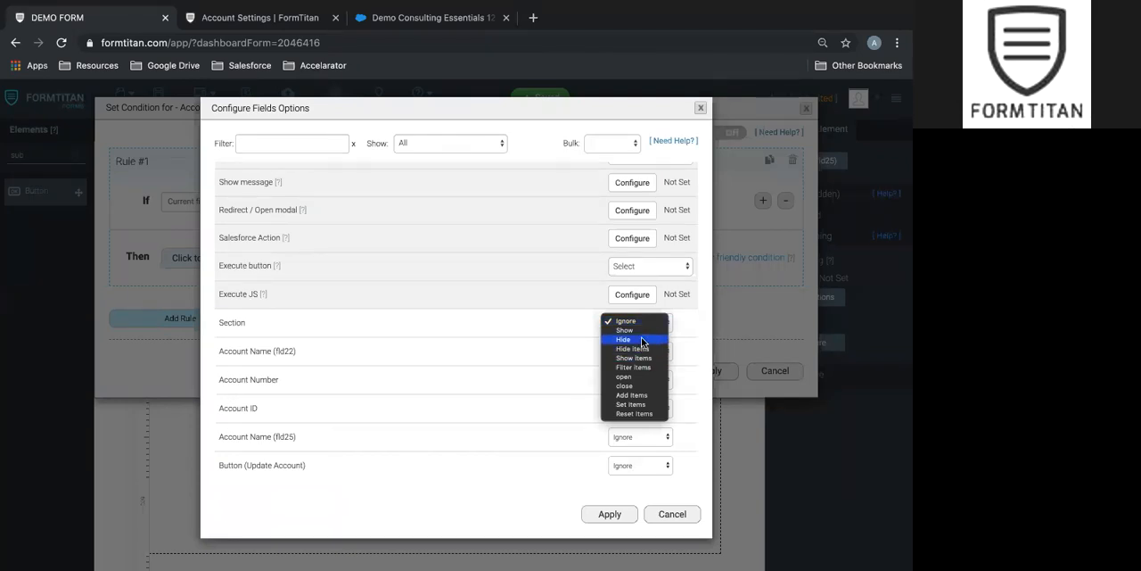
{"action": "left_click", "coordinate": [642, 340]}
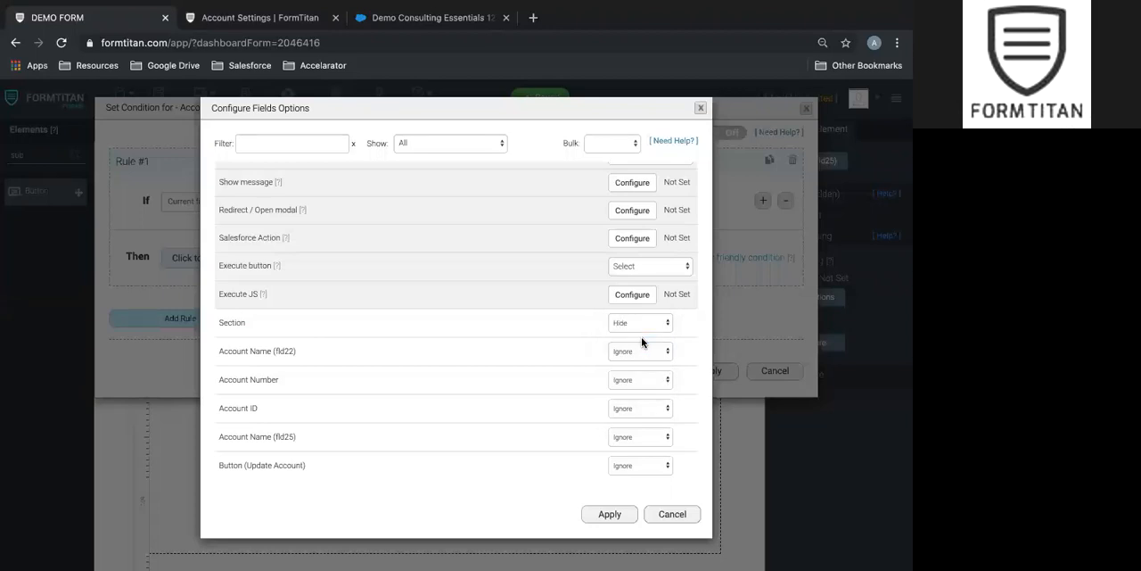
{"action": "left_click", "coordinate": [610, 514]}
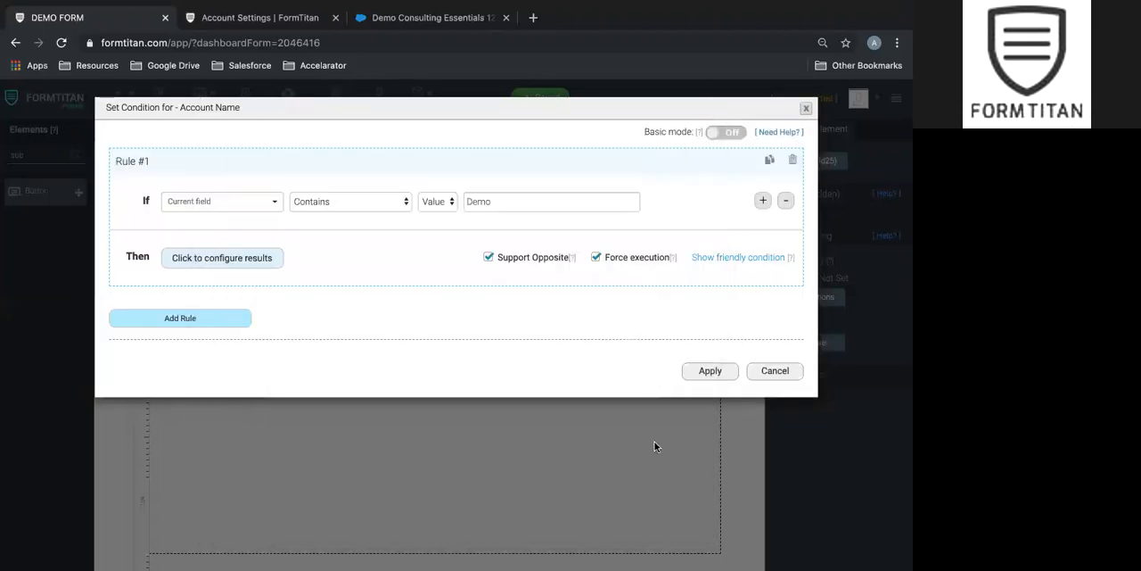
Apply the Account Name condition, save the form and preview it.
{"action": "left_click", "coordinate": [711, 370]}
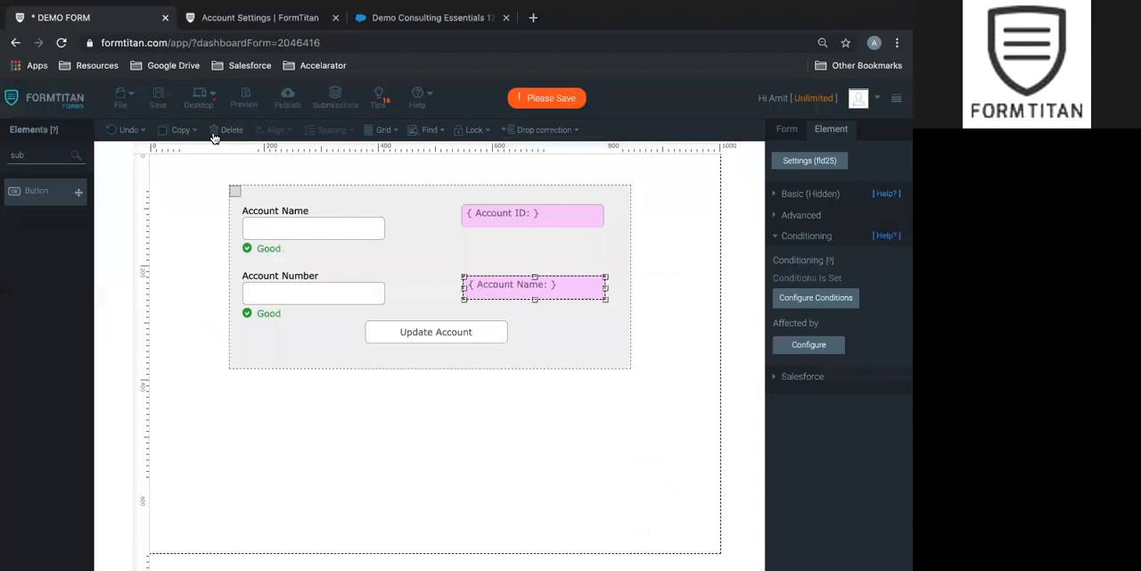
{"action": "left_click", "coordinate": [156, 98]}
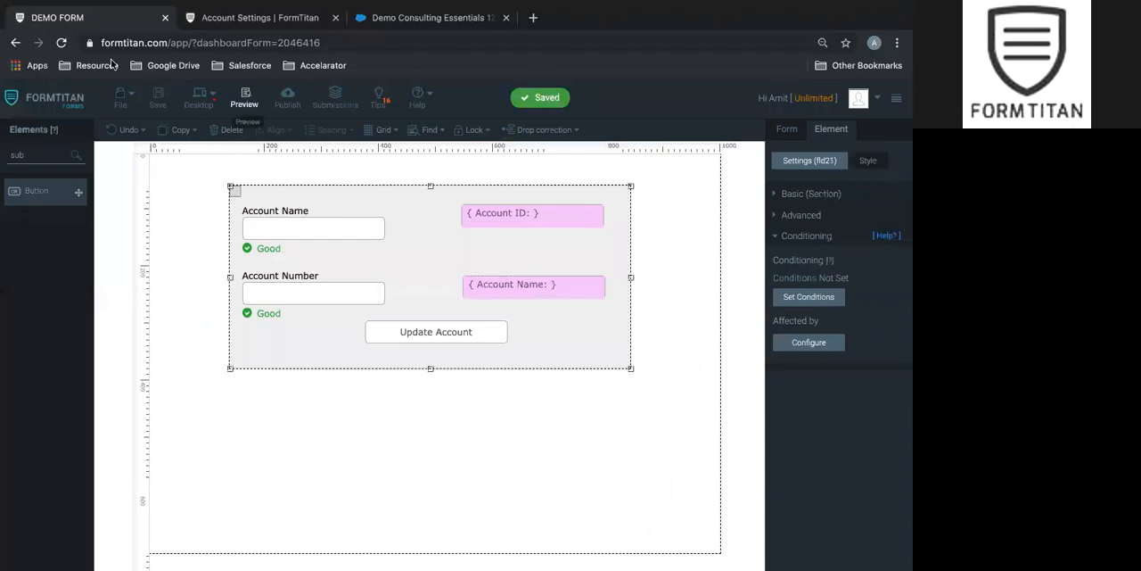
{"action": "left_click", "coordinate": [239, 92]}
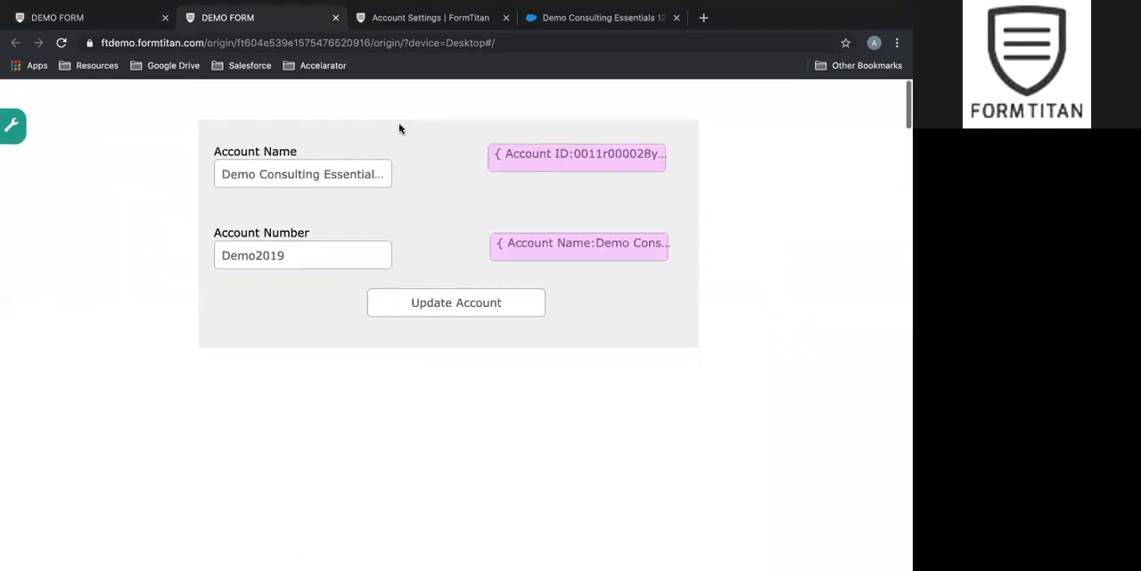
Back in the form builder, change the hidden Account Name field's condition result for the Section to Show and apply the rule.
{"action": "left_click", "coordinate": [106, 17]}
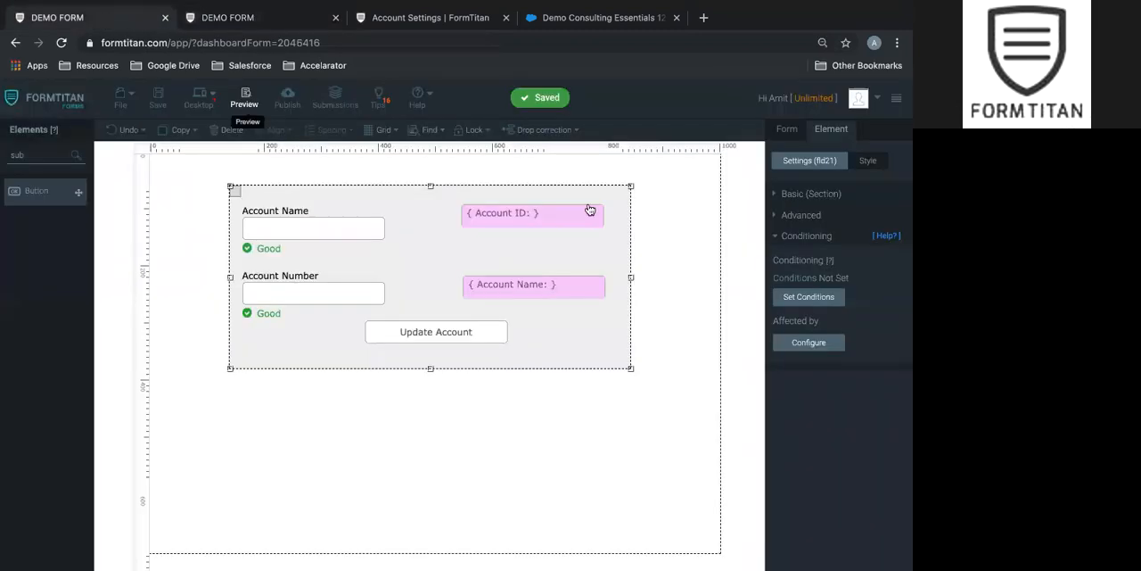
{"action": "left_click", "coordinate": [546, 285]}
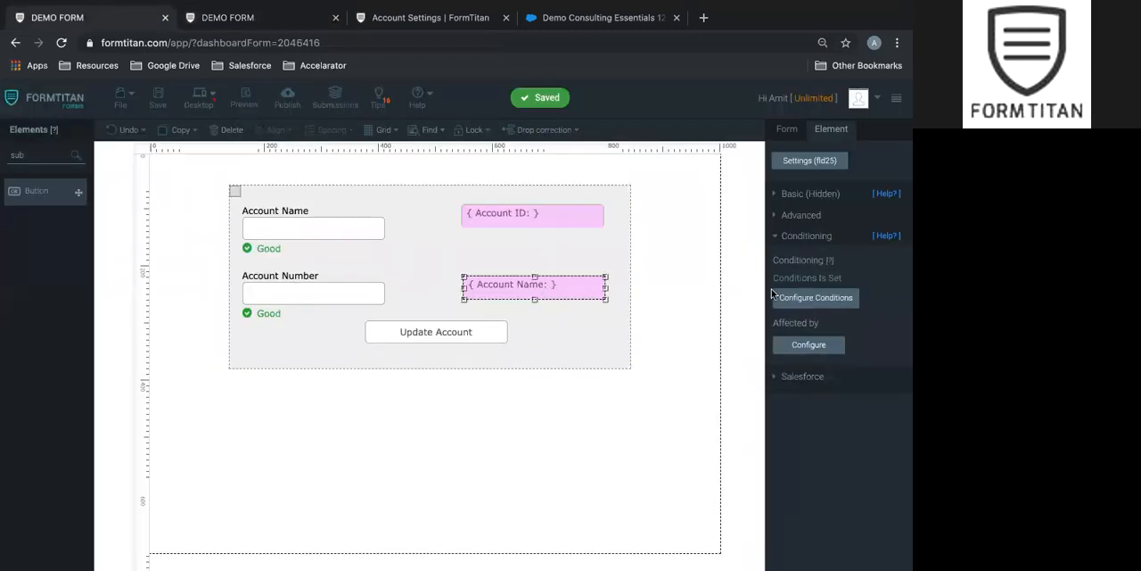
{"action": "left_click", "coordinate": [810, 301]}
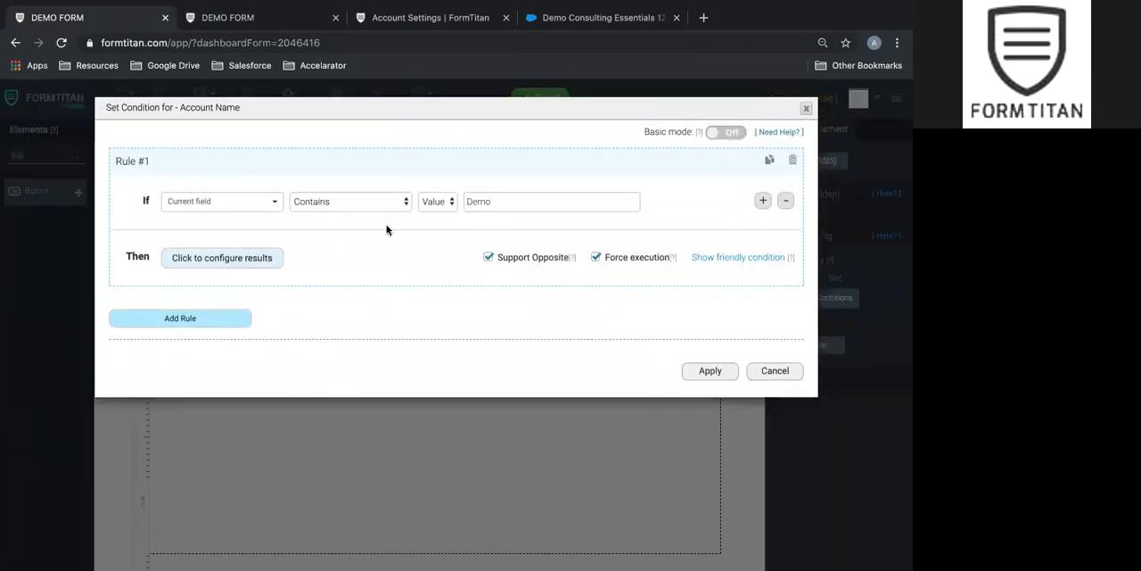
{"action": "left_click", "coordinate": [489, 258]}
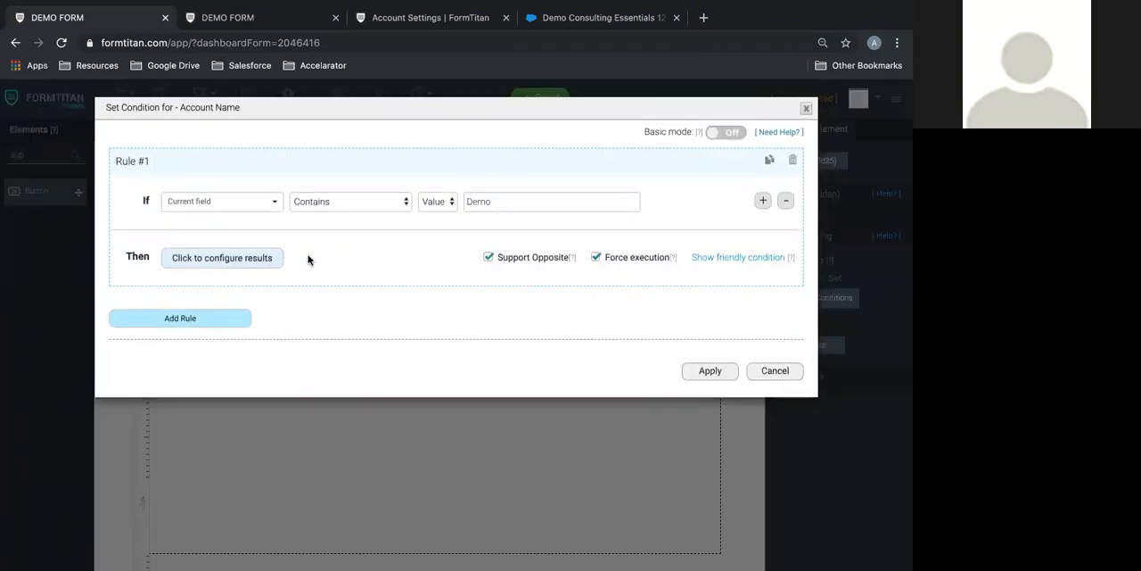
{"action": "left_click", "coordinate": [276, 258]}
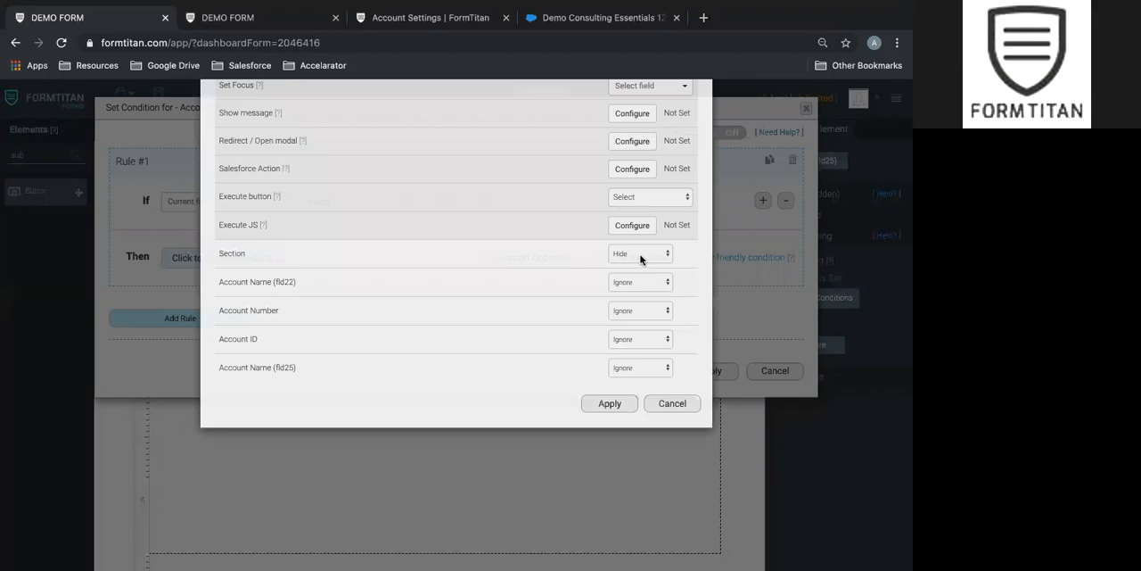
{"action": "left_click", "coordinate": [641, 256]}
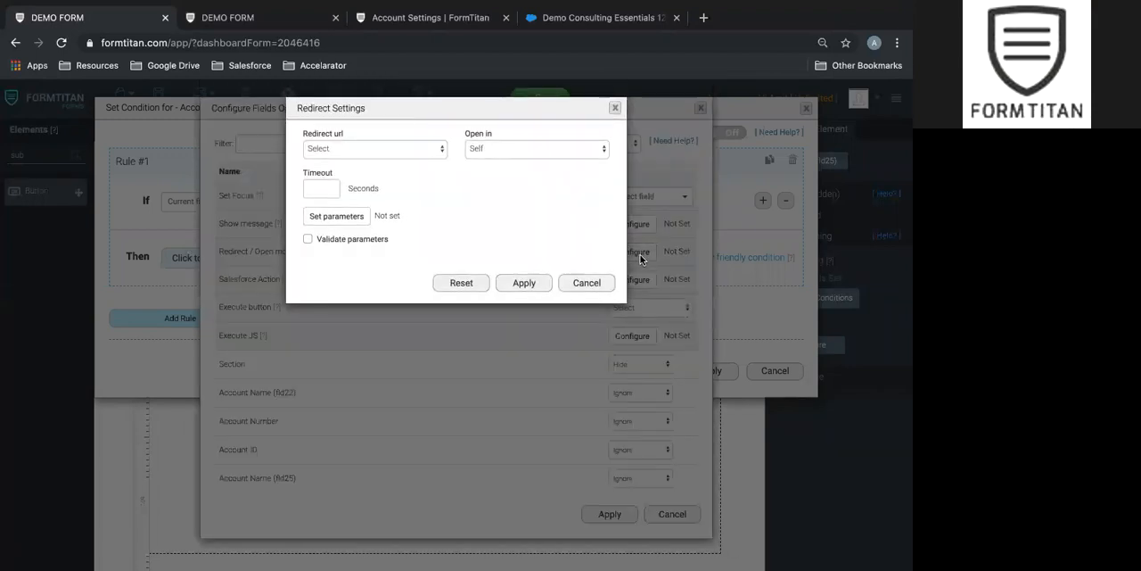
{"action": "left_click", "coordinate": [576, 287]}
{"action": "left_click", "coordinate": [638, 363]}
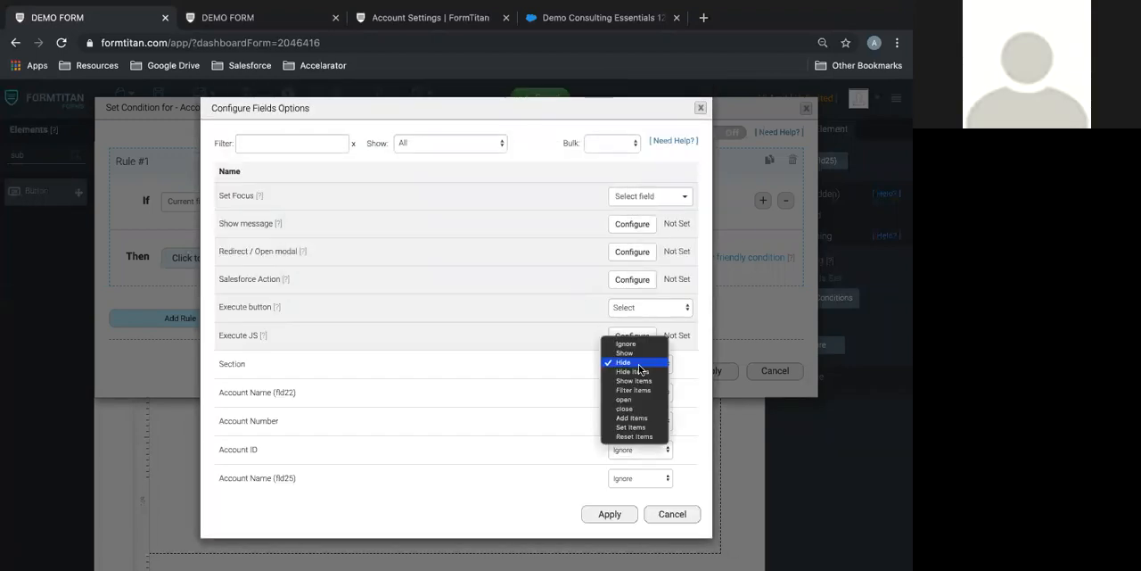
{"action": "left_click", "coordinate": [637, 353]}
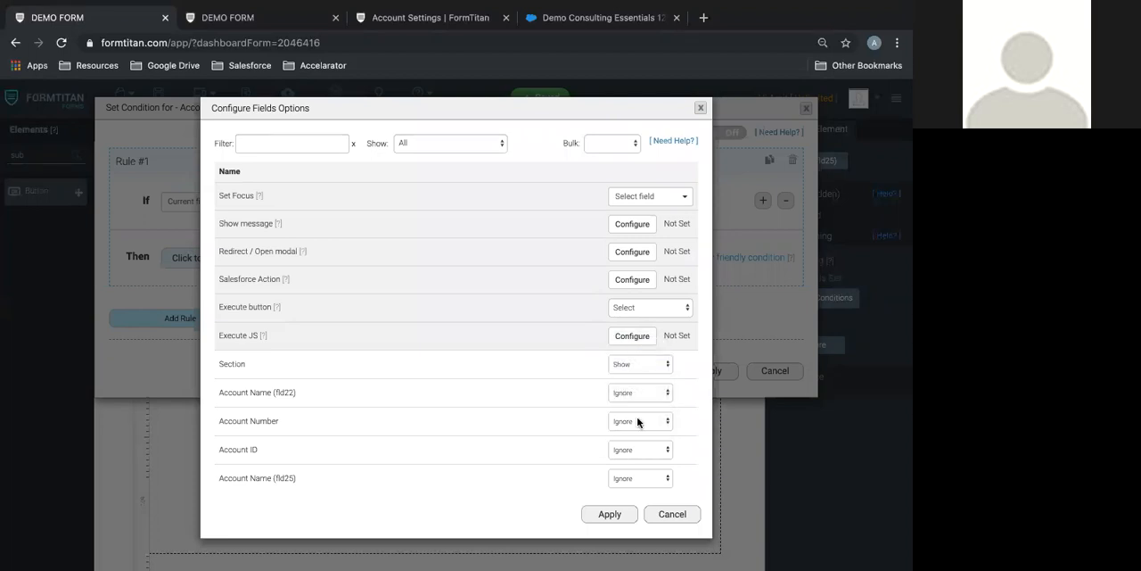
{"action": "left_click", "coordinate": [626, 515]}
{"action": "left_click", "coordinate": [710, 371]}
{"action": "left_click", "coordinate": [448, 333]}
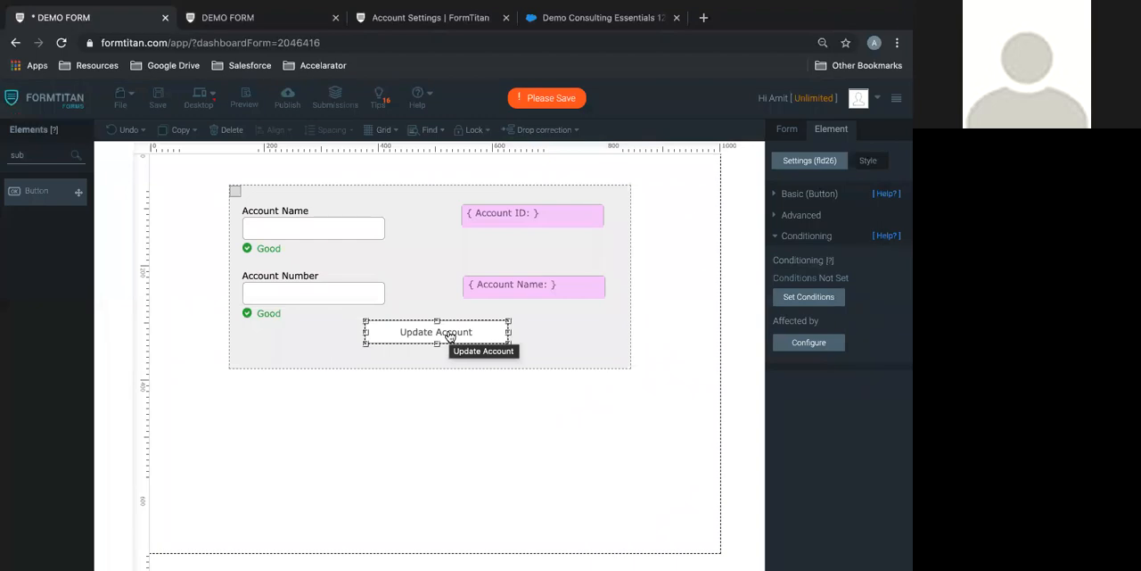
{"action": "left_click", "coordinate": [505, 393]}
{"action": "left_click", "coordinate": [494, 335]}
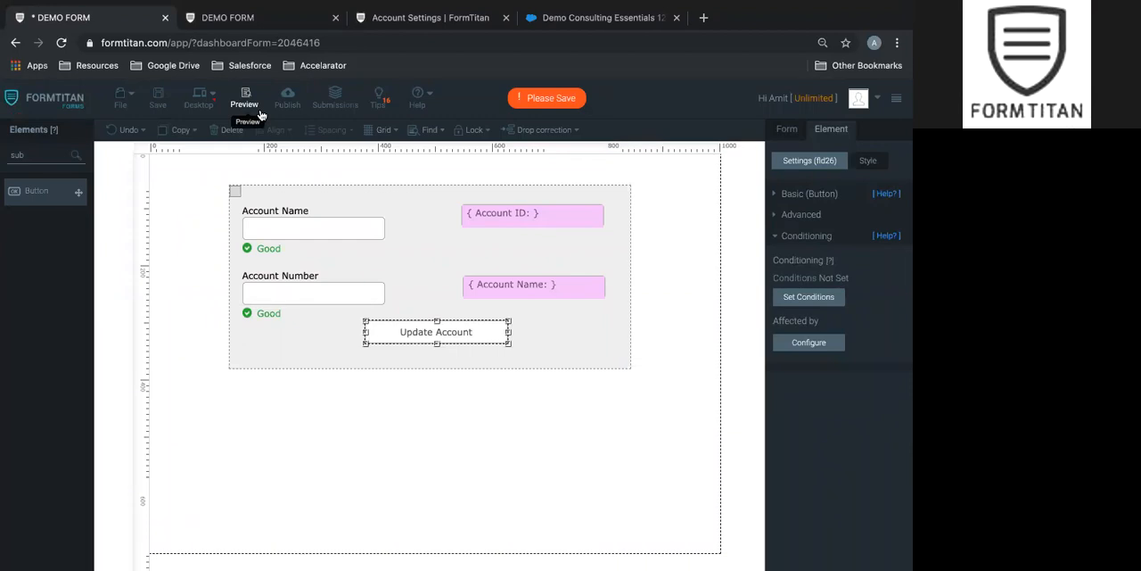
{"action": "left_click", "coordinate": [870, 163]}
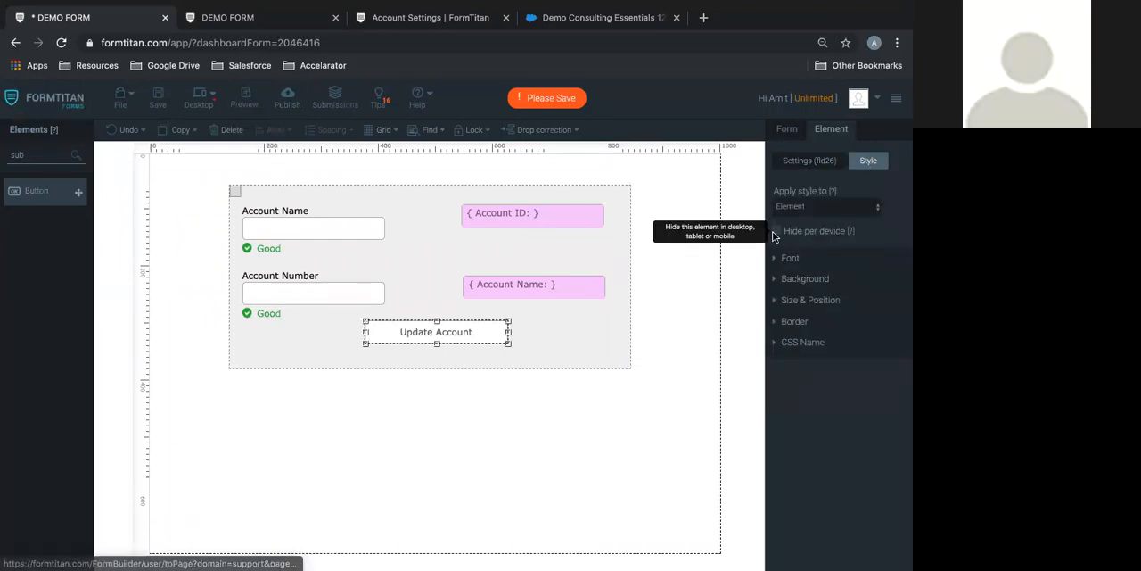
{"action": "left_click", "coordinate": [791, 133]}
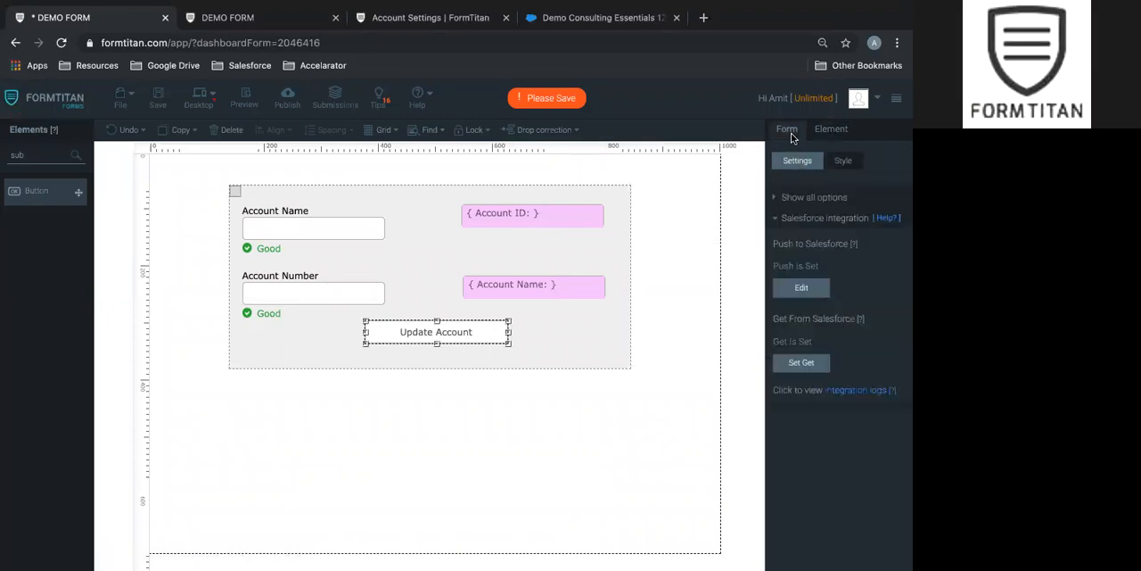
{"action": "left_click", "coordinate": [843, 163]}
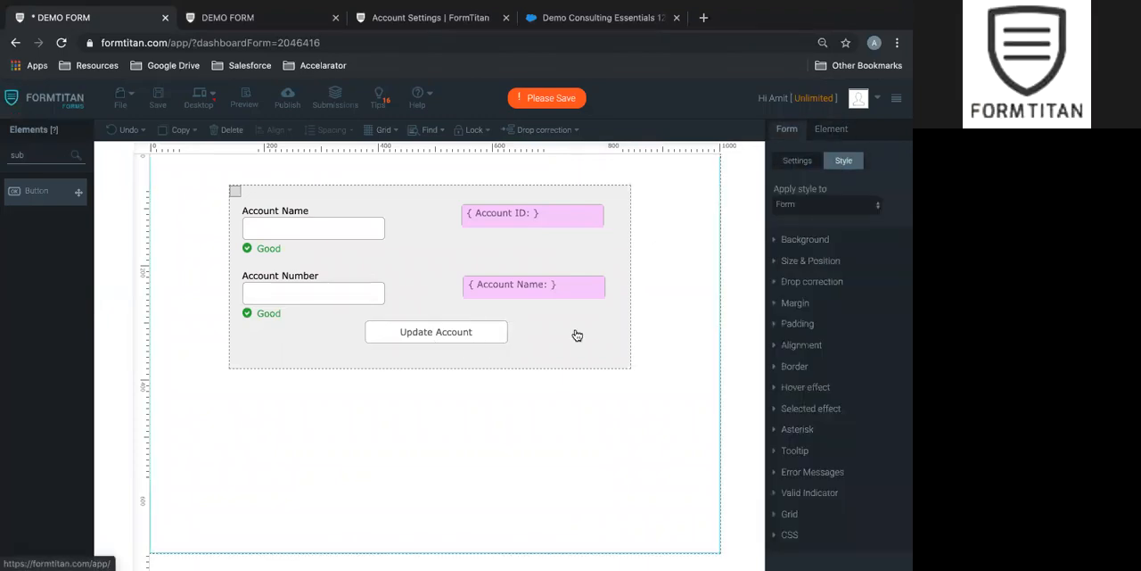
In the hidden Account Name field's condition rule, set the result for the Update Account button to Hide.
{"action": "left_click", "coordinate": [554, 291]}
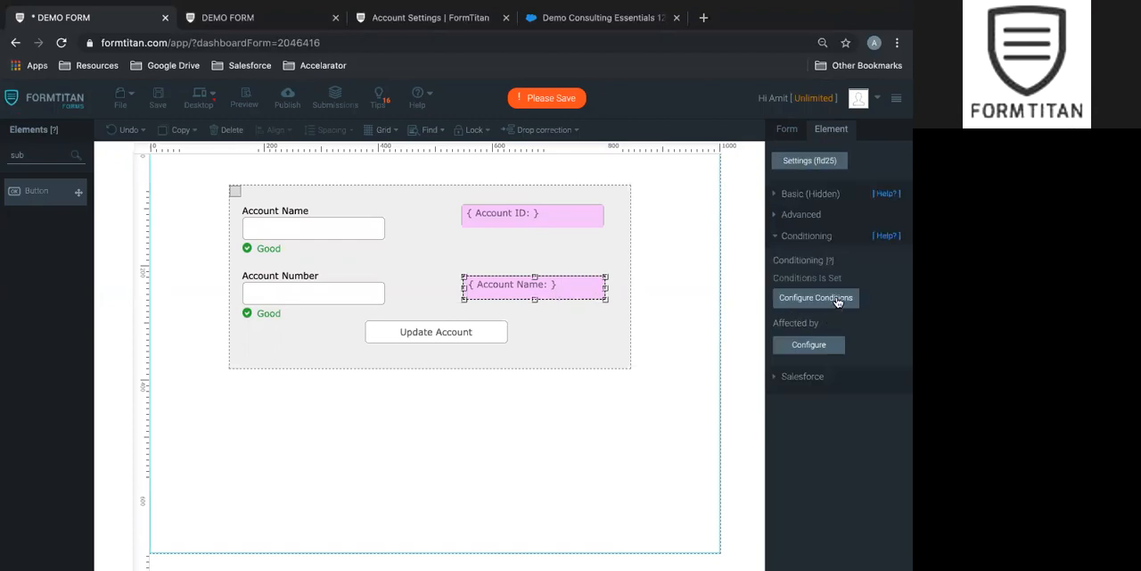
{"action": "left_click", "coordinate": [835, 301]}
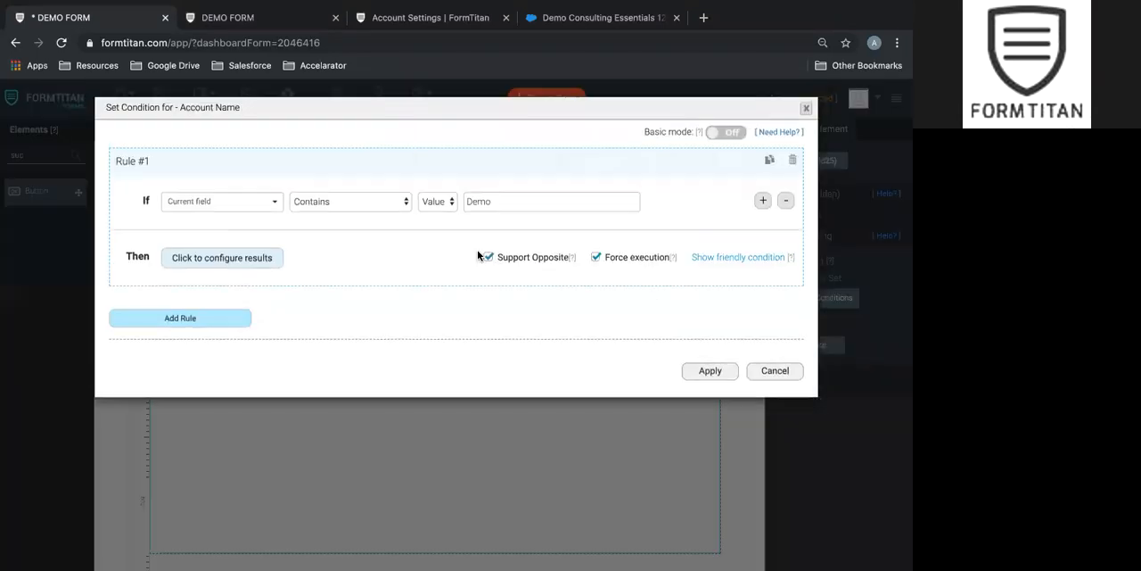
{"action": "left_click", "coordinate": [275, 259]}
{"action": "scroll", "coordinate": [609, 304], "scroll_direction": "down", "scroll_amount": 2}
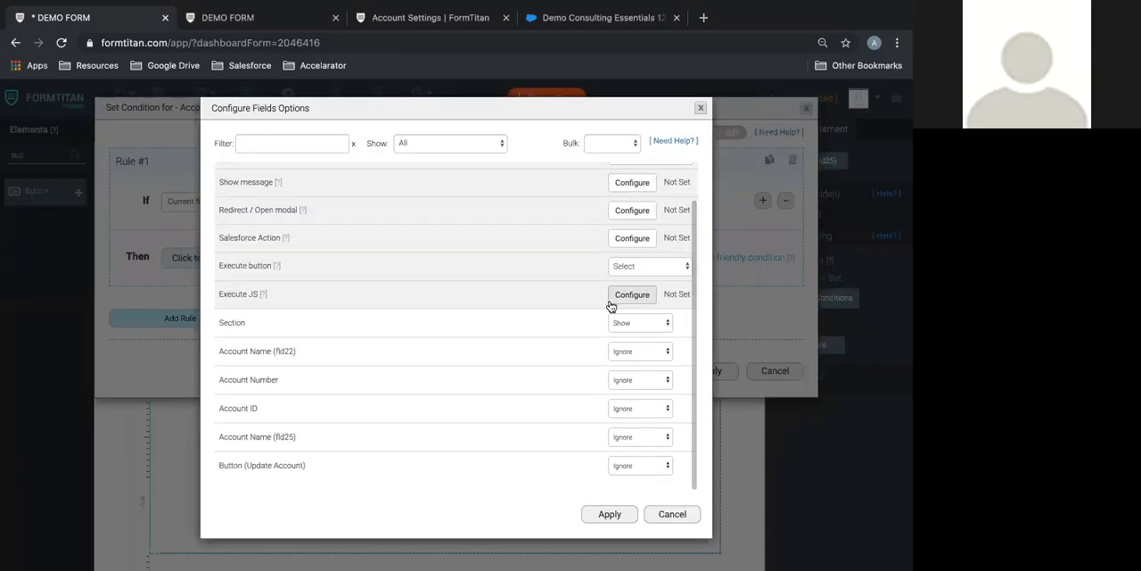
{"action": "left_click", "coordinate": [648, 466]}
{"action": "left_click", "coordinate": [637, 480]}
Set the rule's result for the Section to Ignore and apply the Account Name condition.
{"action": "left_click", "coordinate": [644, 321]}
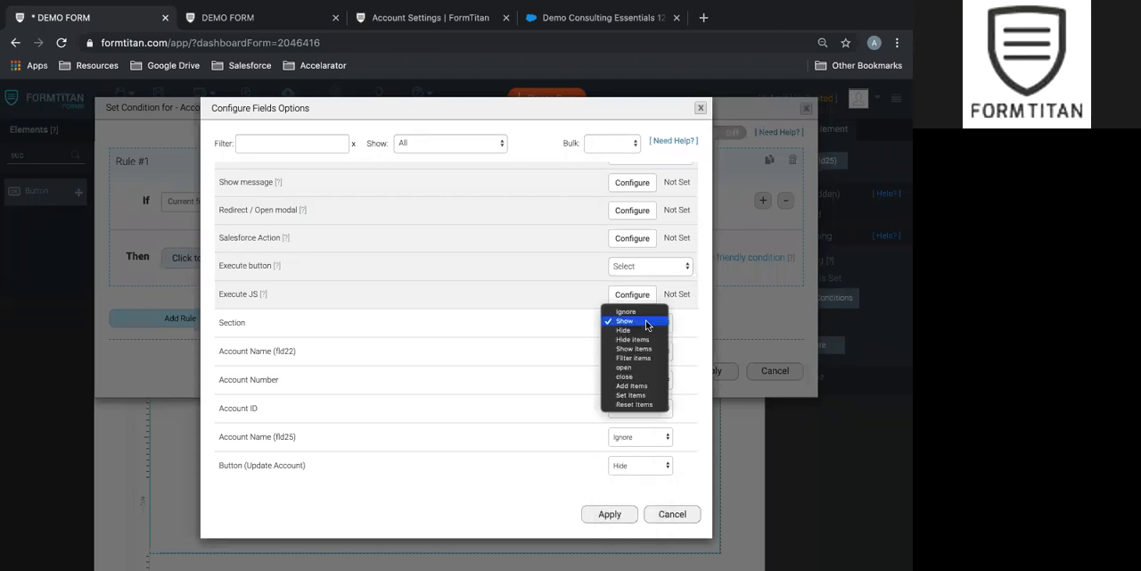
{"action": "left_click", "coordinate": [632, 331]}
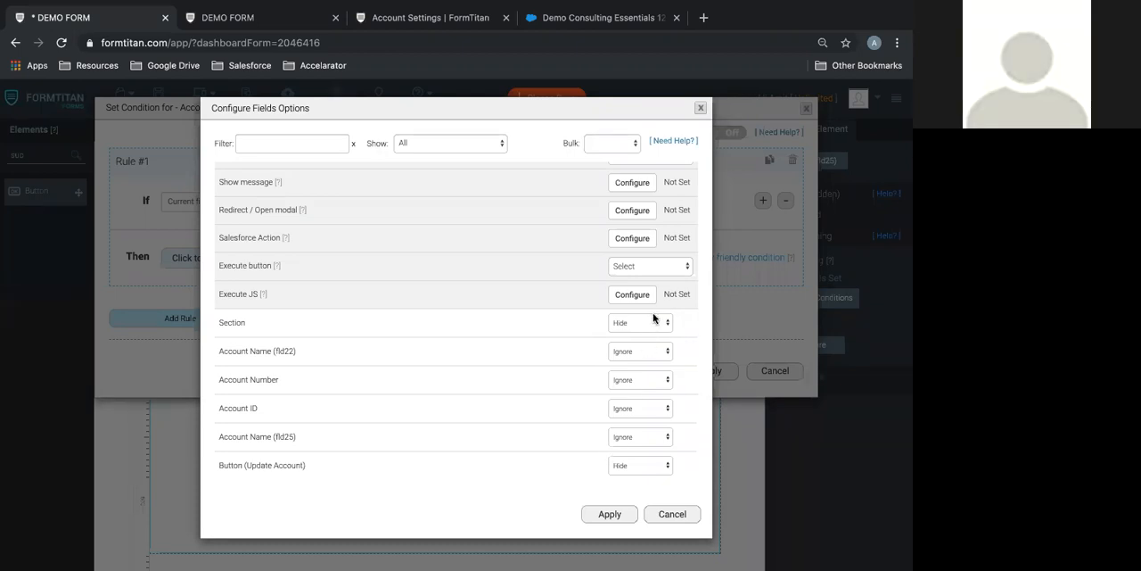
{"action": "left_click", "coordinate": [651, 321]}
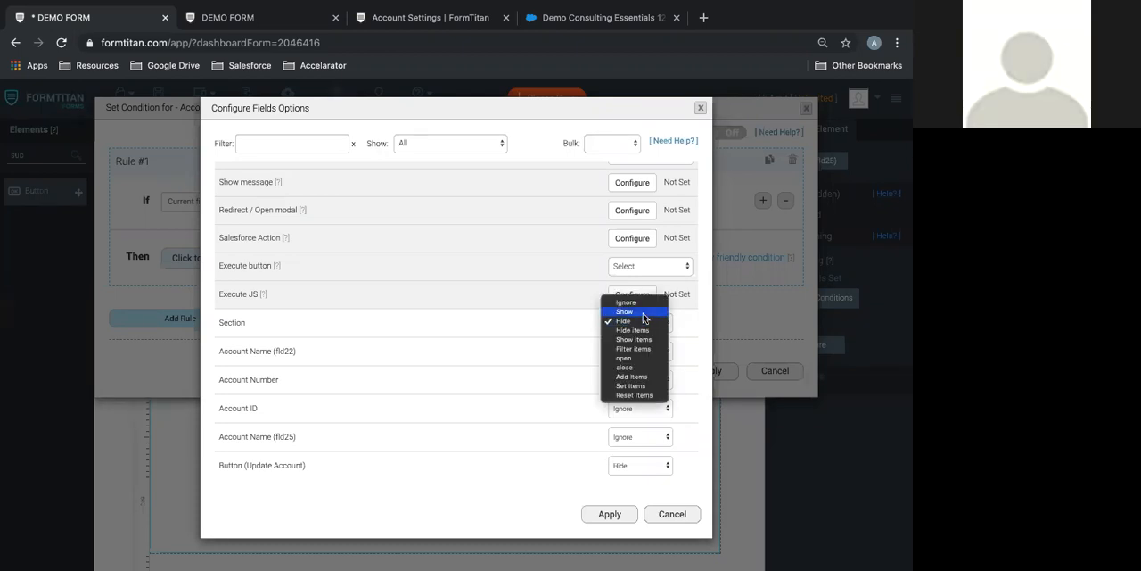
{"action": "left_click", "coordinate": [641, 303]}
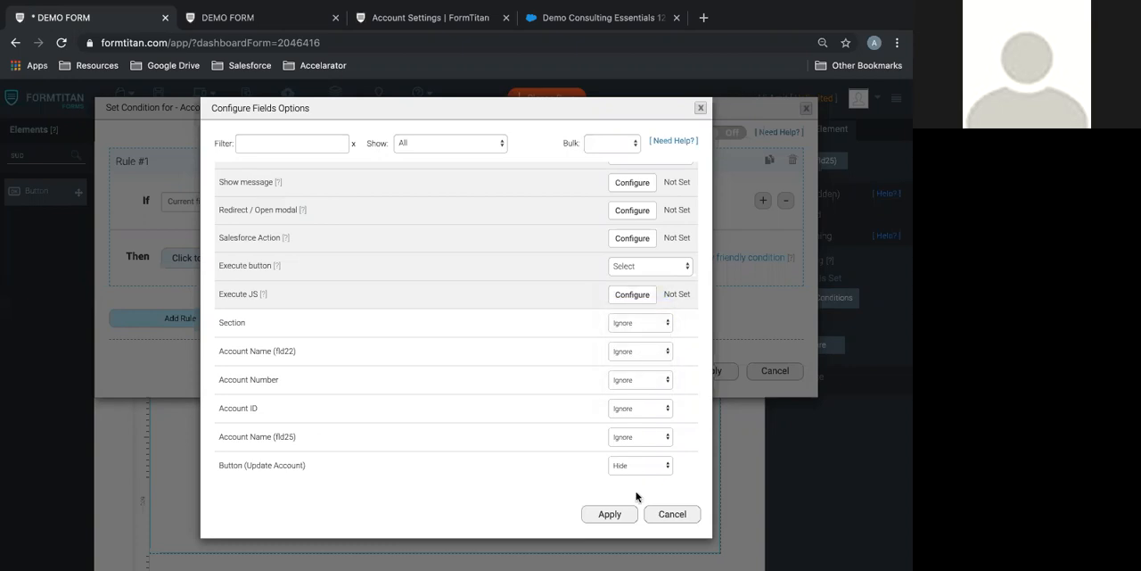
{"action": "left_click", "coordinate": [607, 523]}
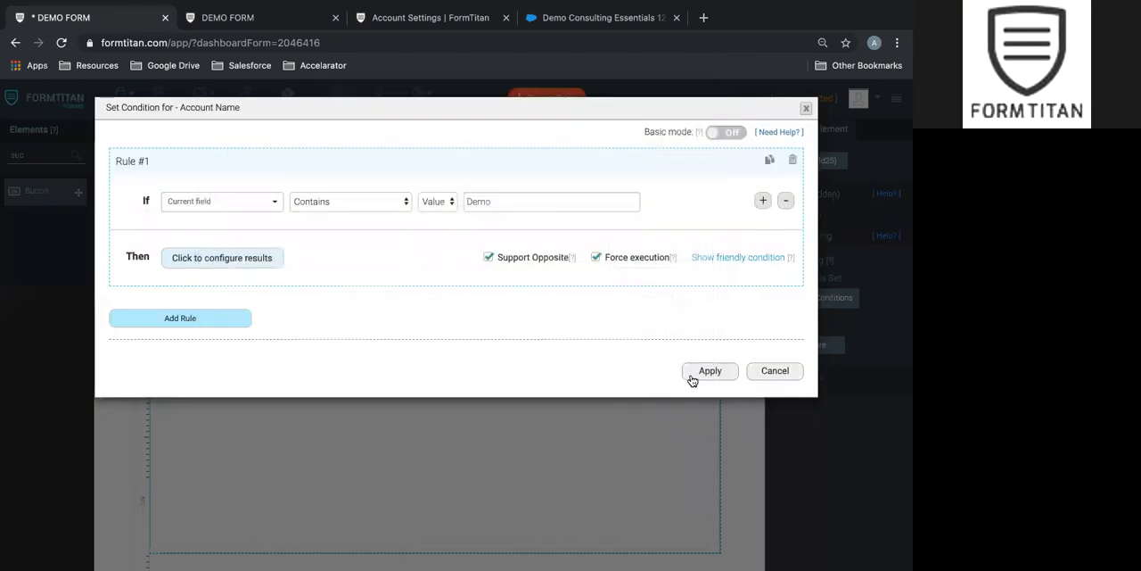
{"action": "left_click", "coordinate": [711, 371]}
Save the form and reload its preview page.
{"action": "left_click", "coordinate": [157, 100]}
{"action": "left_click", "coordinate": [255, 16]}
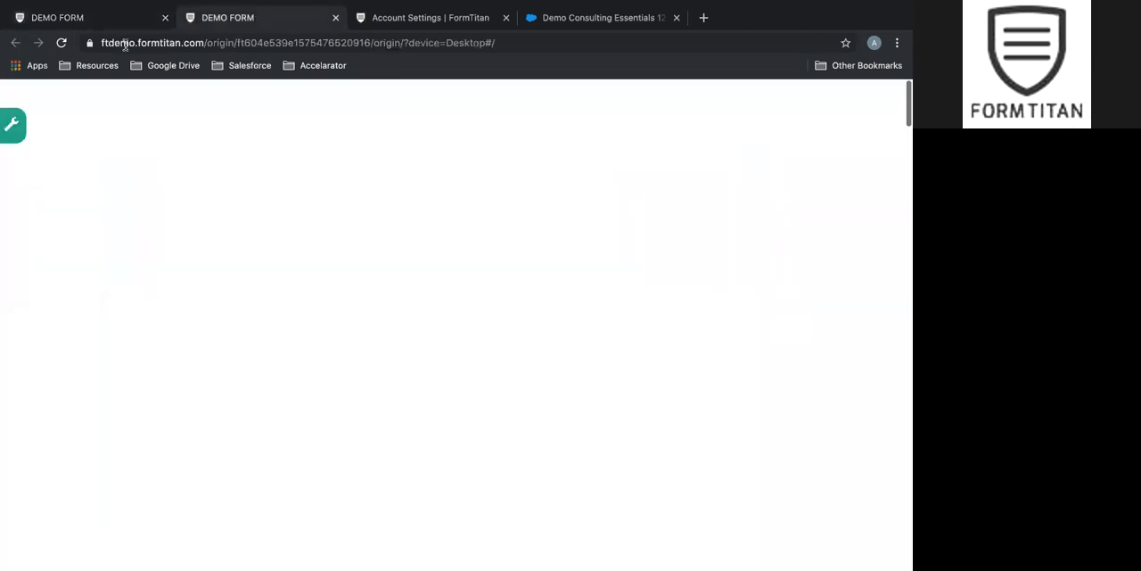
{"action": "left_click", "coordinate": [62, 44]}
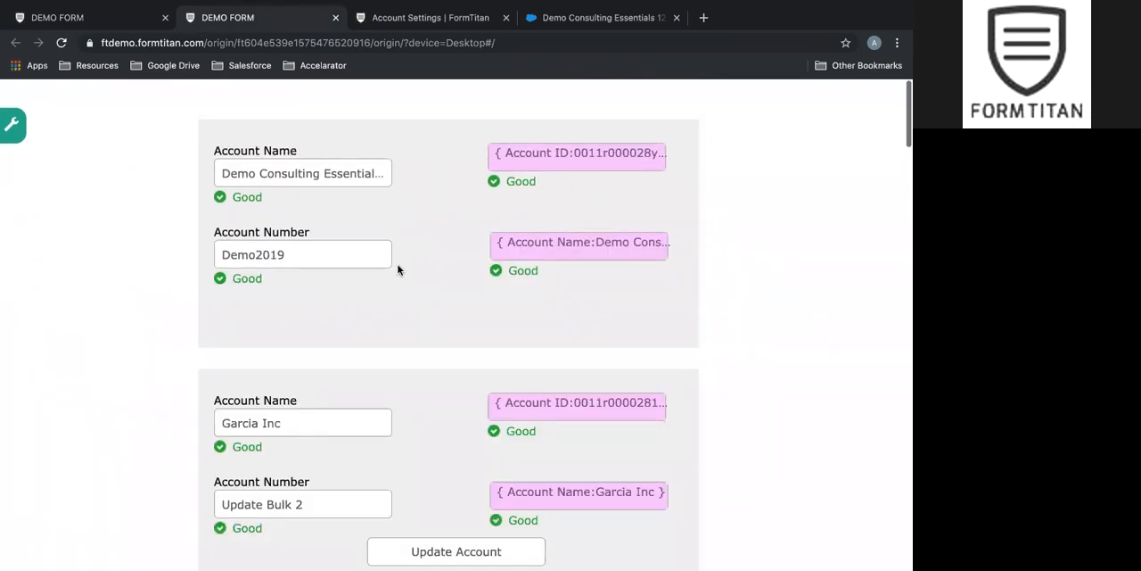
Examine the account sections in the preview, comparing the Update Account button on "Demo" accounts and the other accounts.
{"action": "scroll", "coordinate": [401, 258], "scroll_direction": "down", "scroll_amount": 1}
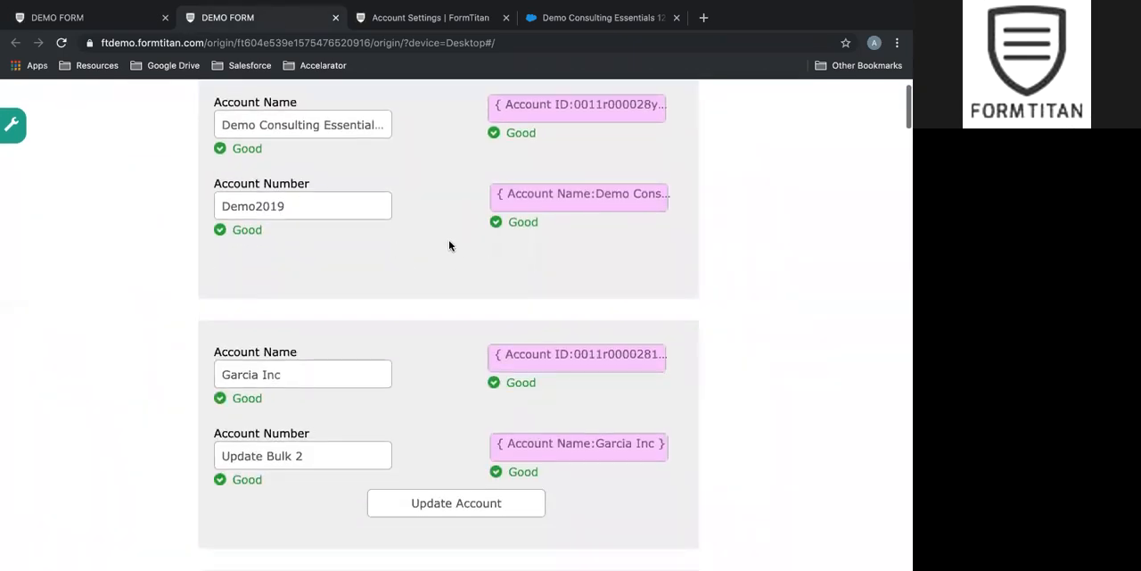
{"action": "scroll", "coordinate": [449, 245], "scroll_direction": "down", "scroll_amount": 1}
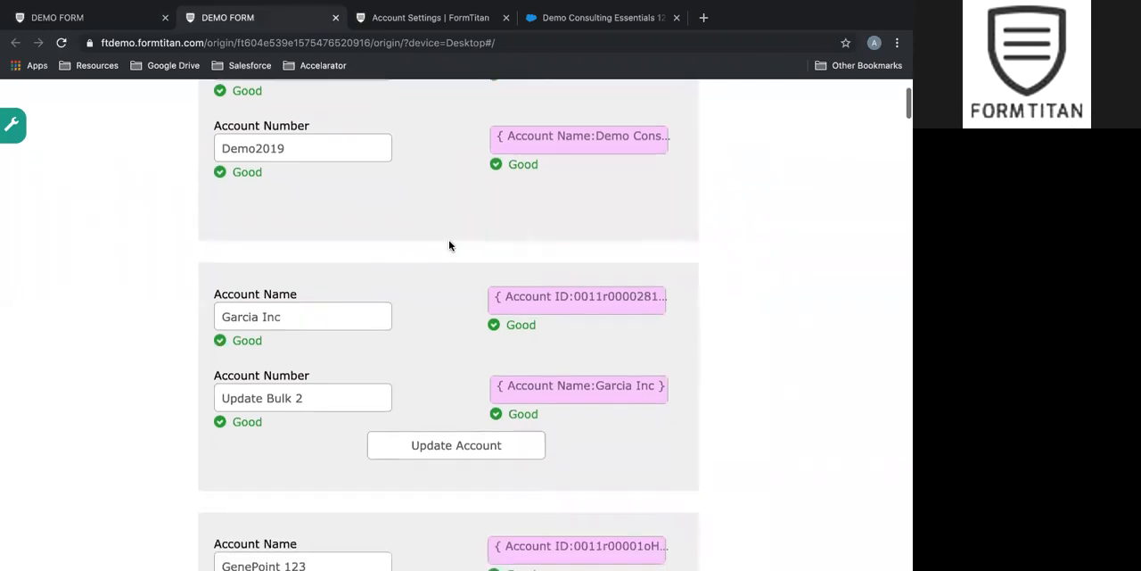
{"action": "scroll", "coordinate": [449, 245], "scroll_direction": "down", "scroll_amount": 3}
{"action": "scroll", "coordinate": [449, 245], "scroll_direction": "down", "scroll_amount": 3}
{"action": "scroll", "coordinate": [449, 245], "scroll_direction": "up", "scroll_amount": 7}
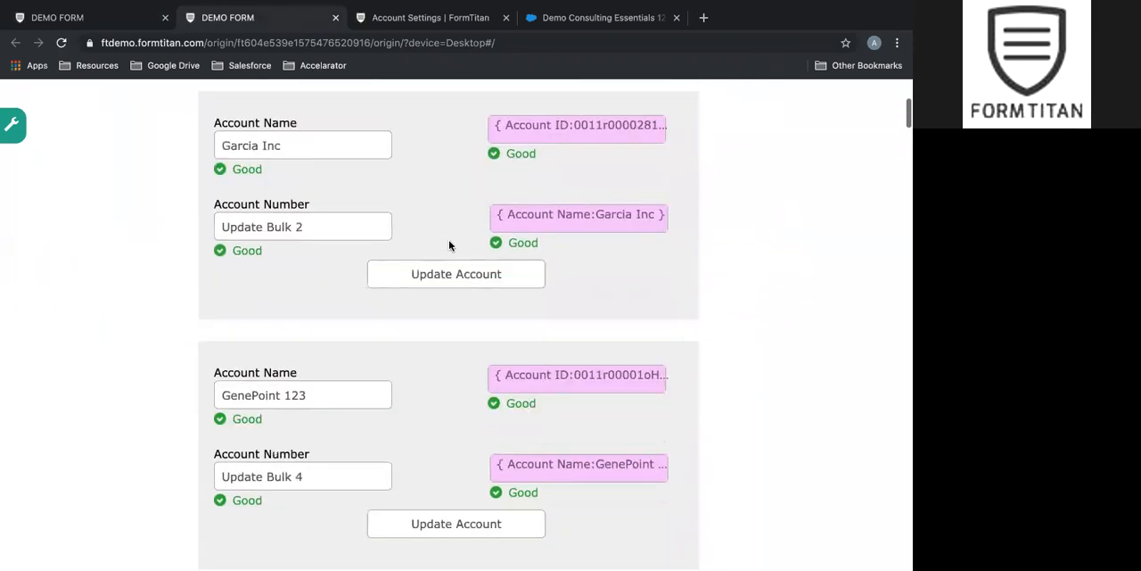
{"action": "scroll", "coordinate": [449, 245], "scroll_direction": "up", "scroll_amount": 1}
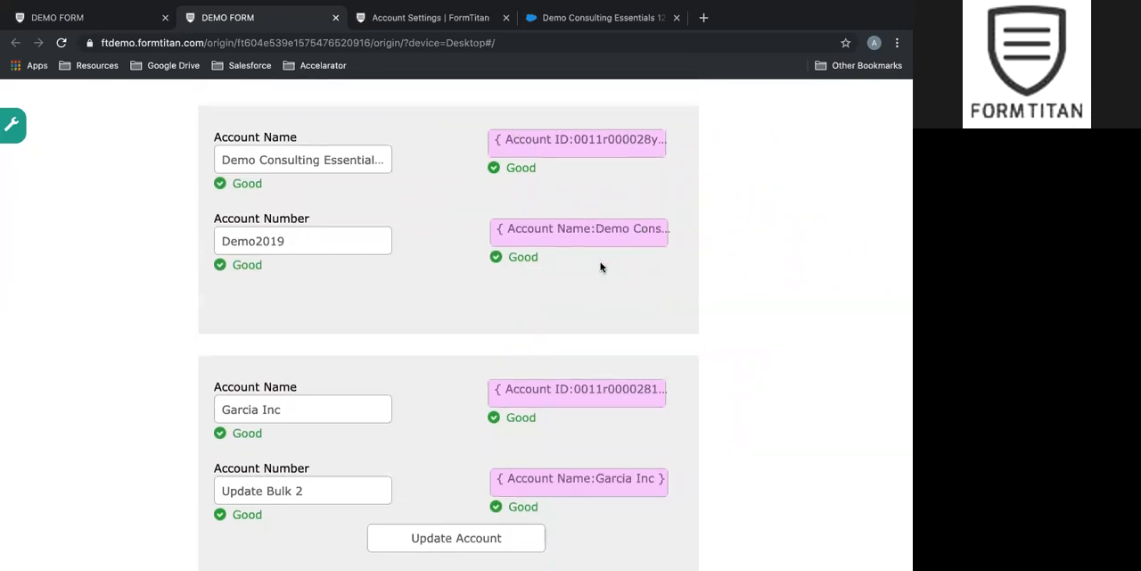
{"action": "scroll", "coordinate": [600, 265], "scroll_direction": "down", "scroll_amount": 8}
{"action": "scroll", "coordinate": [600, 266], "scroll_direction": "down", "scroll_amount": 14}
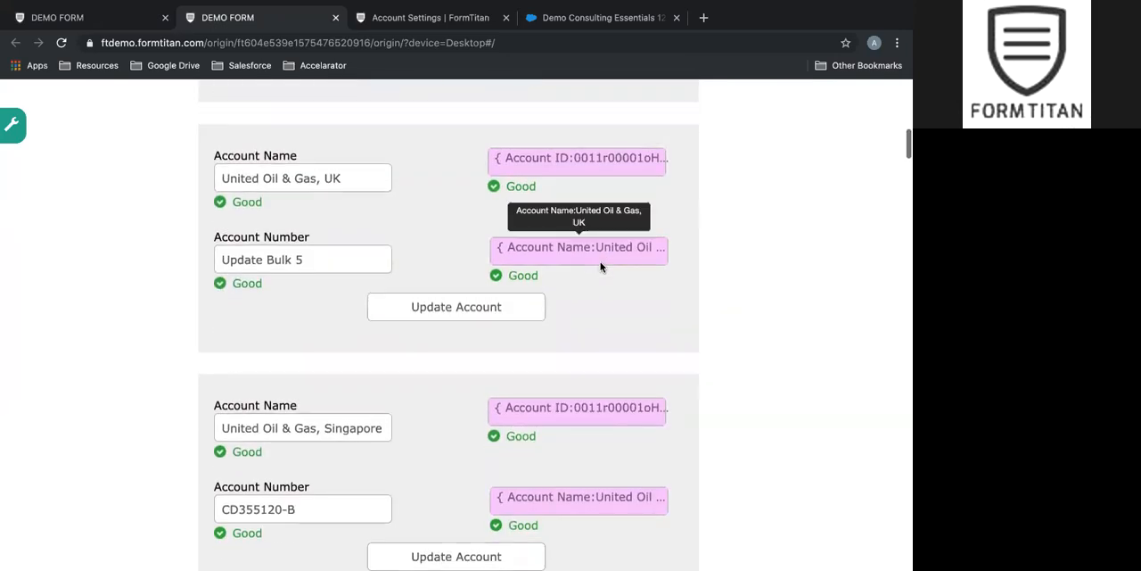
{"action": "scroll", "coordinate": [600, 262], "scroll_direction": "down", "scroll_amount": 7}
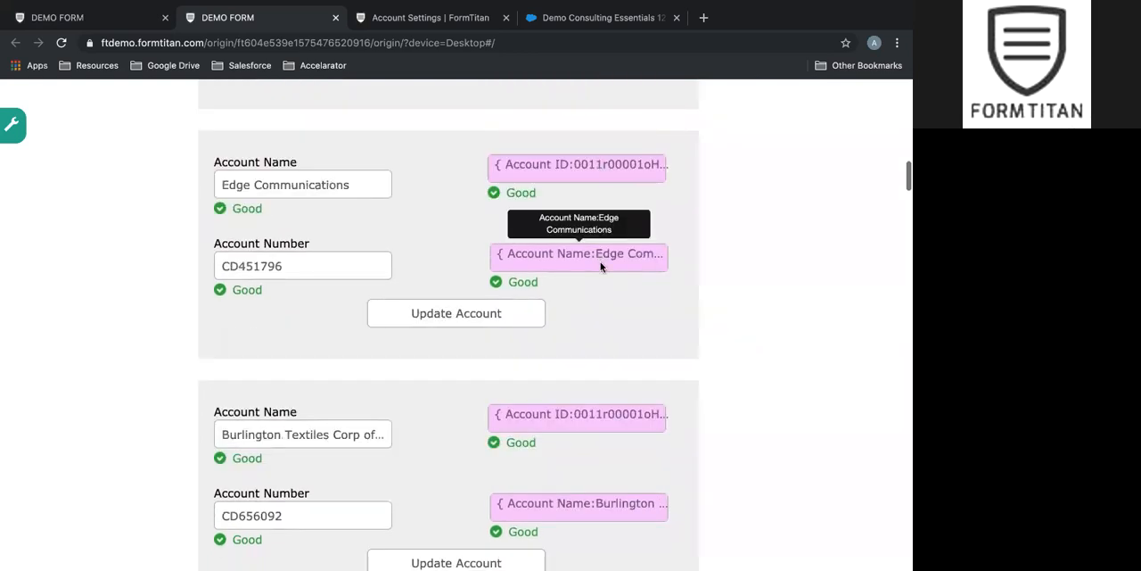
{"action": "scroll", "coordinate": [600, 261], "scroll_direction": "up", "scroll_amount": 12}
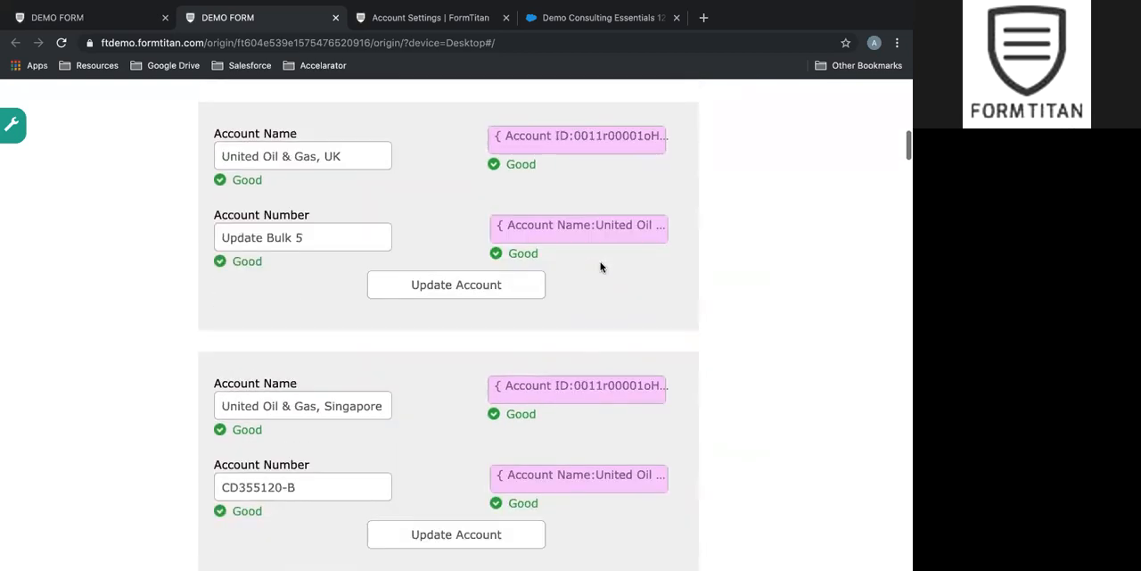
{"action": "scroll", "coordinate": [591, 158], "scroll_direction": "up", "scroll_amount": 2}
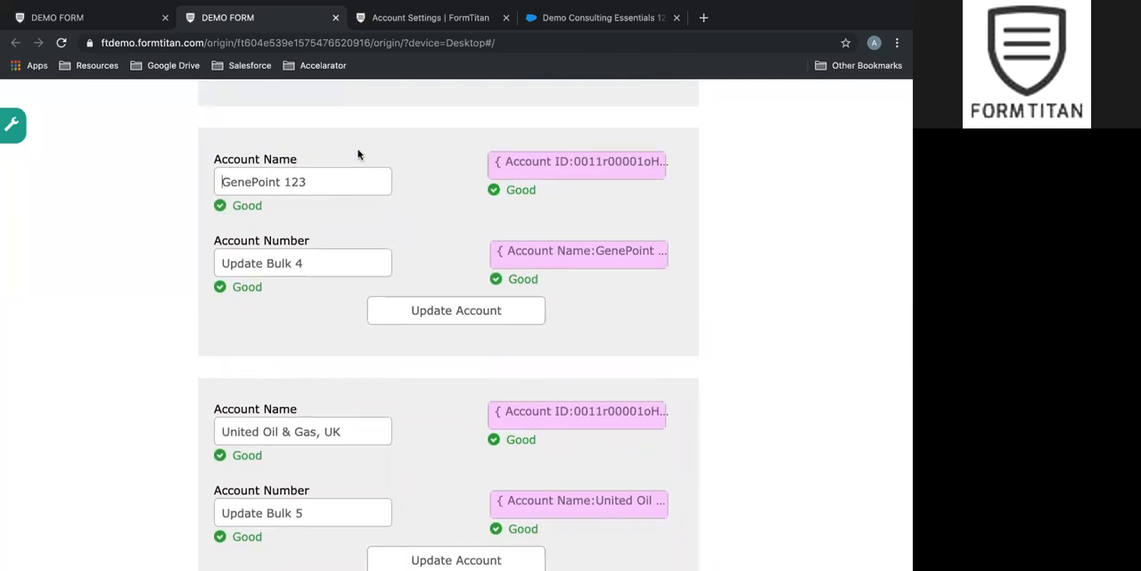
{"action": "scroll", "coordinate": [357, 149], "scroll_direction": "up", "scroll_amount": 5}
{"action": "scroll", "coordinate": [358, 149], "scroll_direction": "up", "scroll_amount": 5}
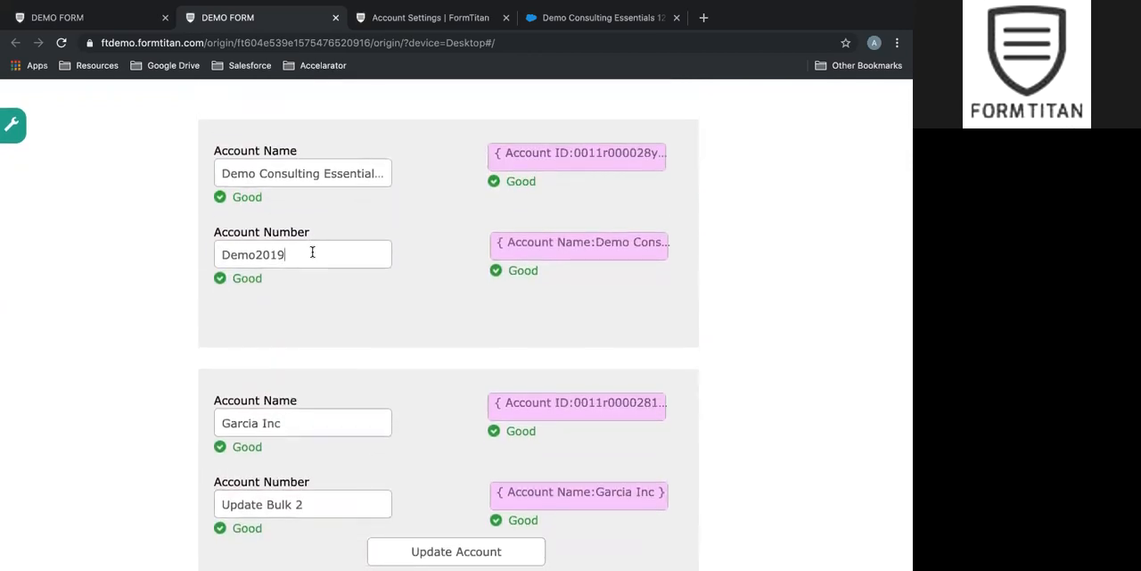
{"action": "scroll", "coordinate": [451, 185], "scroll_direction": "down", "scroll_amount": 3}
{"action": "scroll", "coordinate": [451, 185], "scroll_direction": "up", "scroll_amount": 3}
Back in the form builder, delete the repeating account section with all its fields.
{"action": "left_click", "coordinate": [109, 24]}
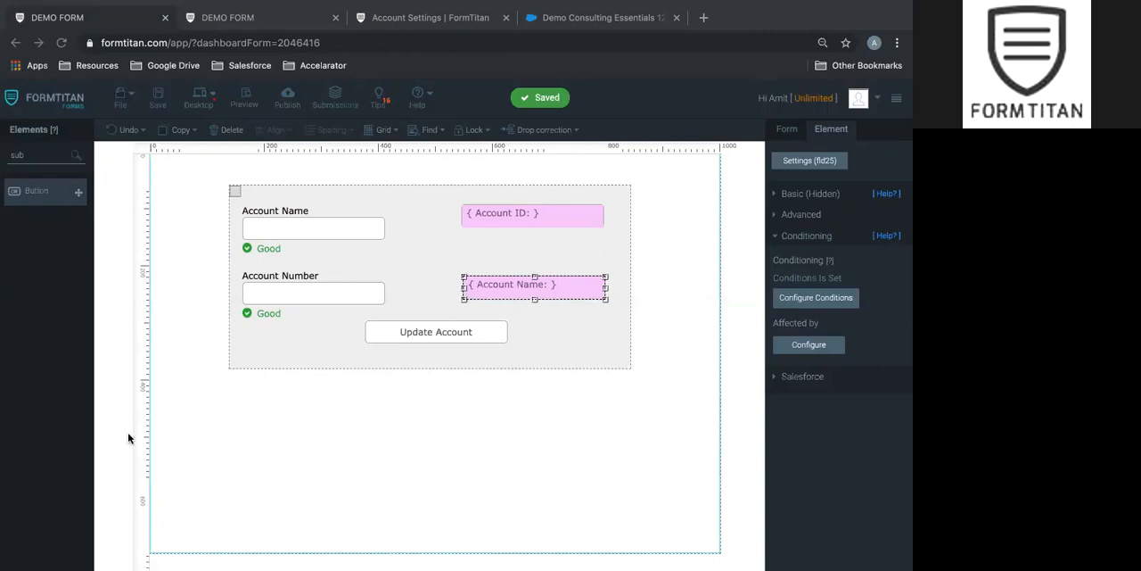
{"action": "left_click", "coordinate": [273, 468]}
{"action": "left_click", "coordinate": [300, 462]}
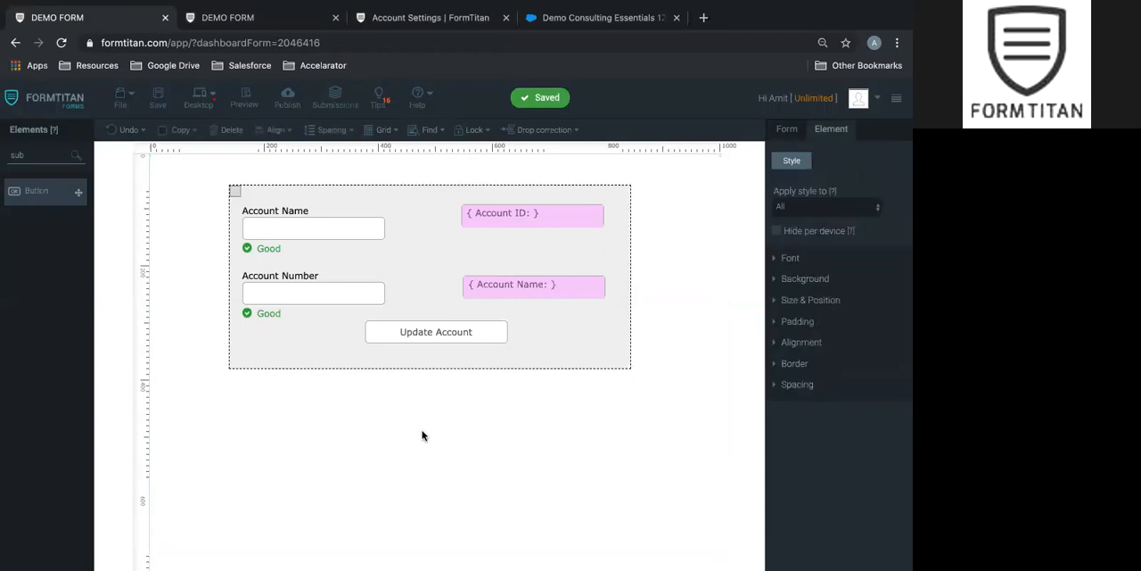
{"action": "left_click", "coordinate": [227, 130]}
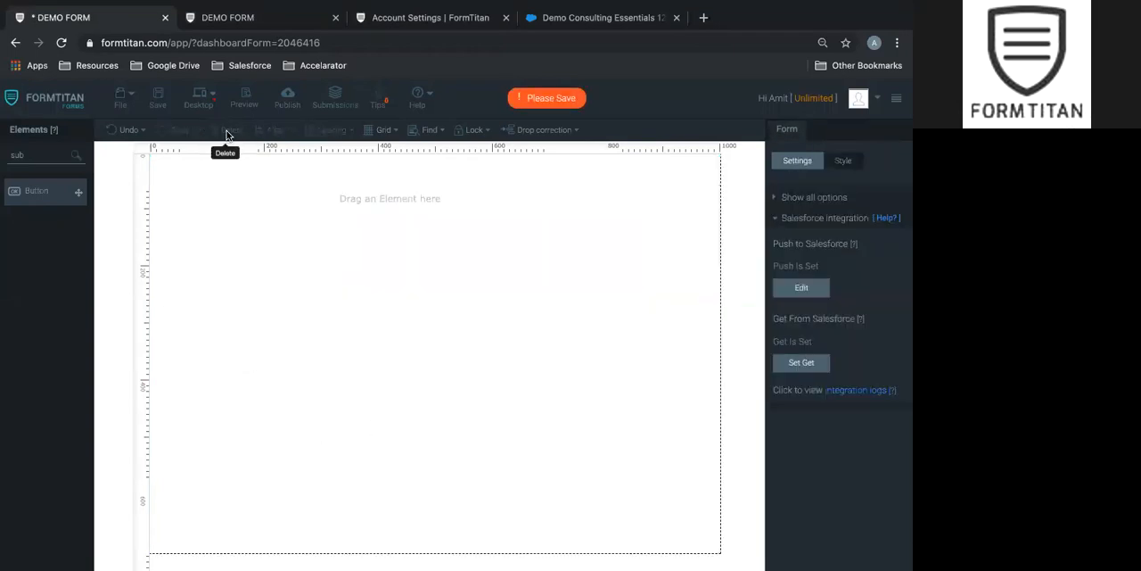
Confirm the Push Data settings without mapping objects, delete the Account object from Get From Salesforce, and save the form.
{"action": "left_click", "coordinate": [805, 286]}
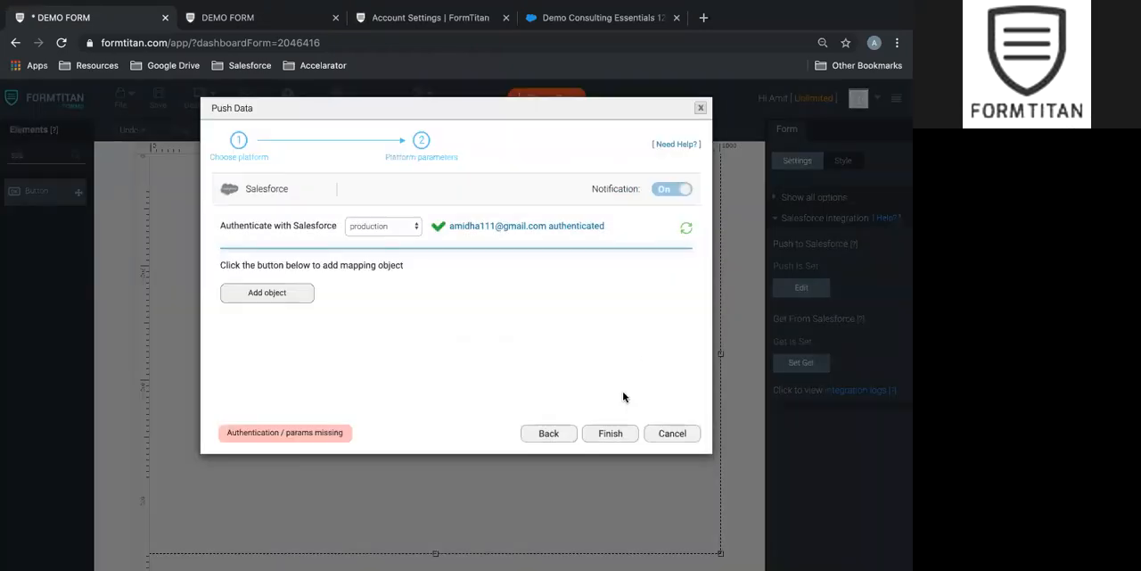
{"action": "left_click", "coordinate": [610, 433]}
{"action": "left_click", "coordinate": [798, 362]}
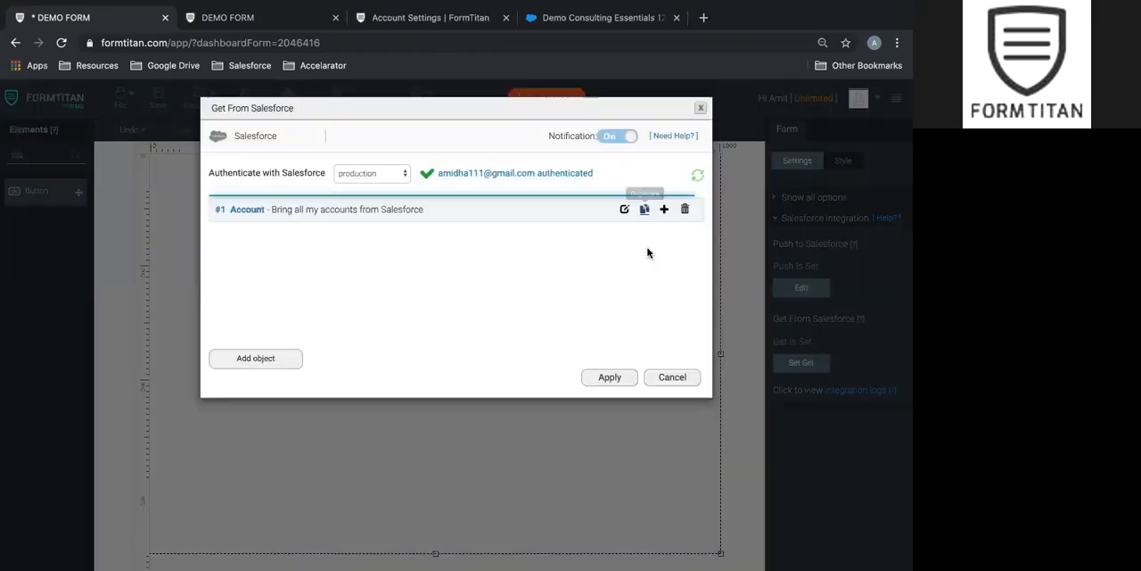
{"action": "left_click", "coordinate": [685, 209]}
{"action": "left_click", "coordinate": [615, 376]}
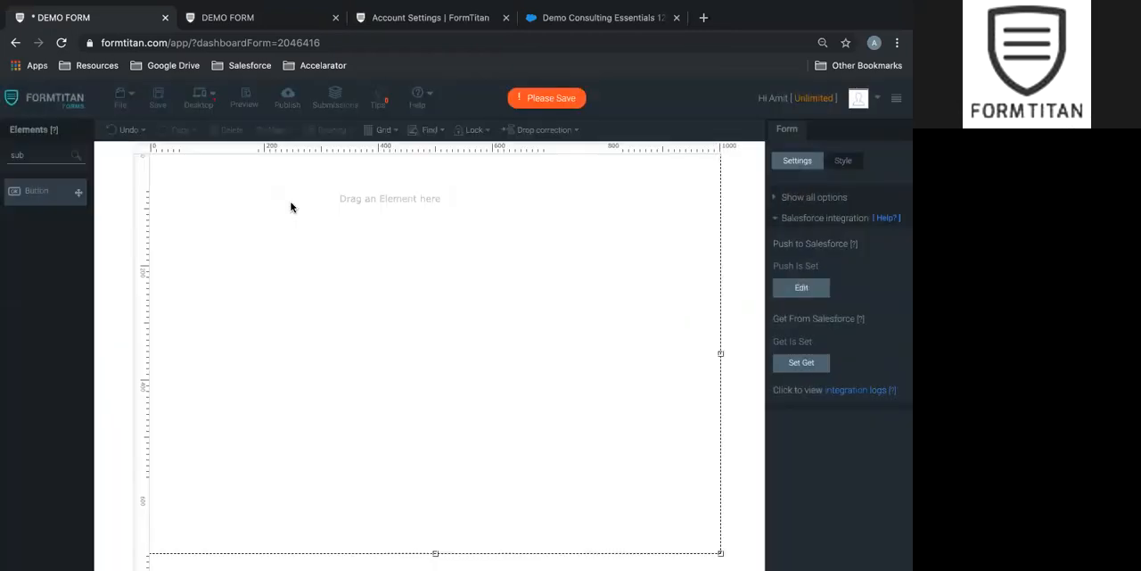
{"action": "left_click", "coordinate": [159, 104]}
Find the Textbox element, add one to the upper part of the empty form and label it "Price".
{"action": "left_click_drag", "start_coordinate": [35, 154], "coordinate": [3, 154]}
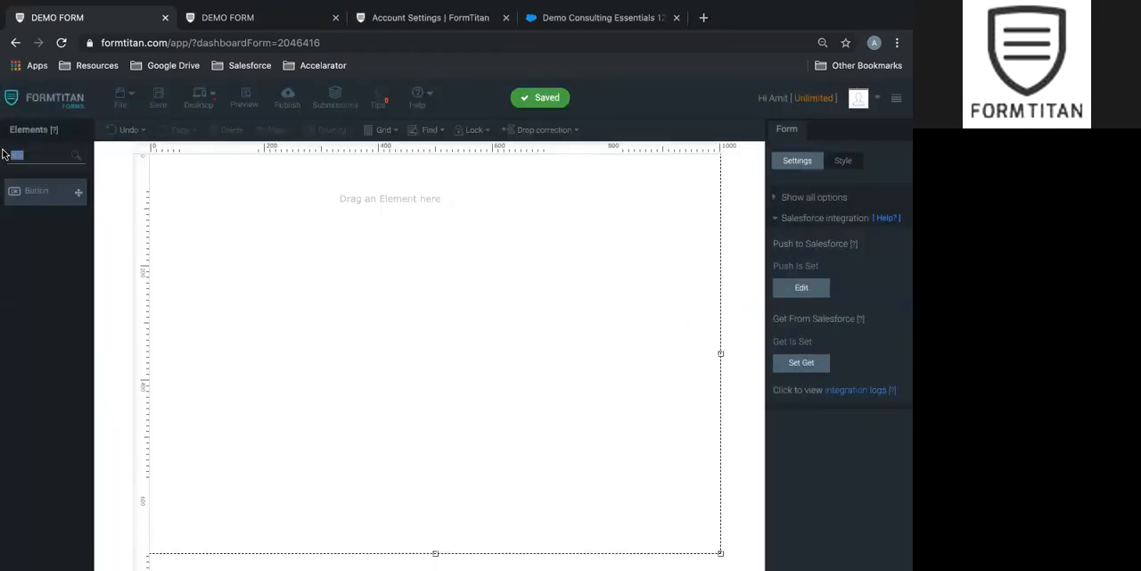
{"action": "type", "text": "Text"}
{"action": "left_click_drag", "start_coordinate": [78, 225], "coordinate": [273, 226]}
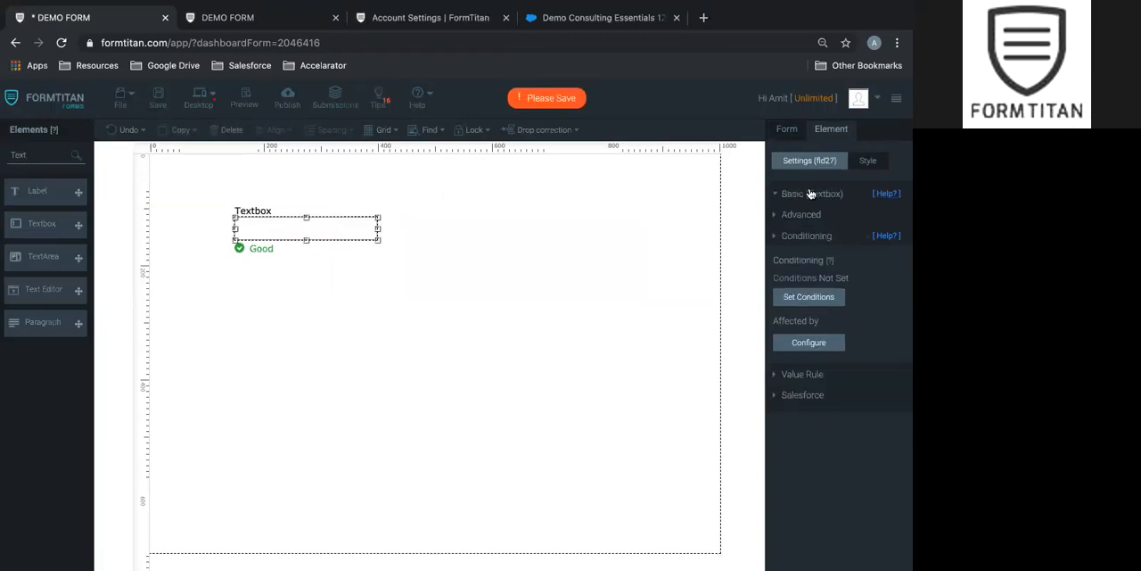
{"action": "left_click", "coordinate": [806, 192]}
{"action": "double_click", "coordinate": [823, 235]}
{"action": "type", "text": "Price"}
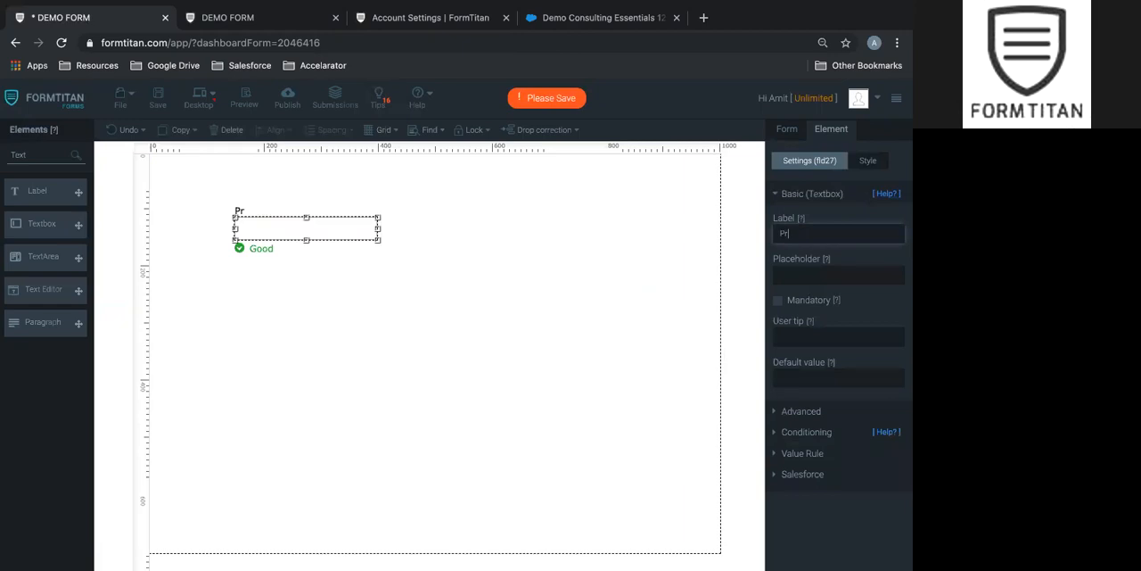
Duplicate the Price textbox, place the copy beside it on the same row and label it "Discount".
{"action": "left_click", "coordinate": [333, 224]}
{"action": "left_click", "coordinate": [422, 242]}
{"action": "left_click_drag", "start_coordinate": [299, 237], "coordinate": [529, 227]}
{"action": "left_click_drag", "start_coordinate": [809, 235], "coordinate": [746, 234]}
{"action": "type", "text": "Discount"}
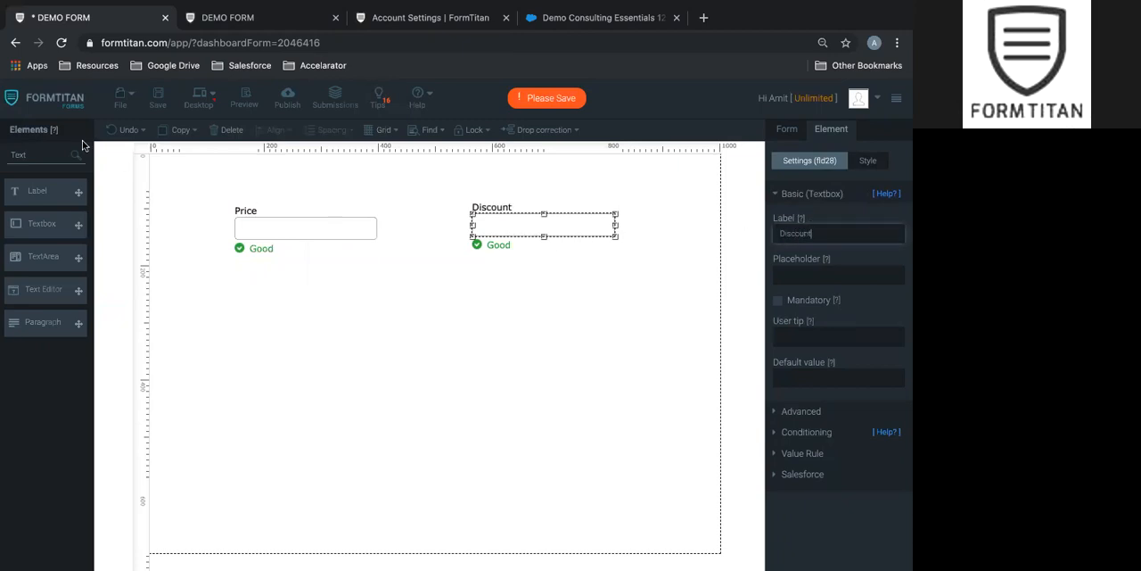
Save the form, then find the Calculated element, add one below the two textboxes and label it "Final Price".
{"action": "left_click", "coordinate": [157, 98]}
{"action": "left_click", "coordinate": [303, 228]}
{"action": "left_click", "coordinate": [358, 293]}
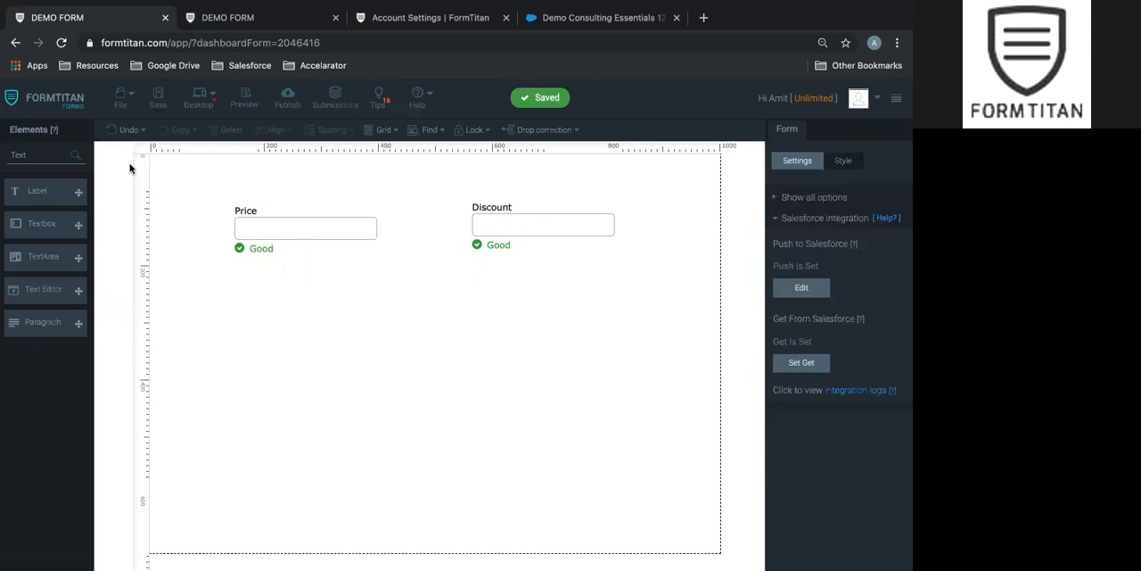
{"action": "left_click_drag", "start_coordinate": [37, 156], "coordinate": [3, 157]}
{"action": "type", "text": "cal"}
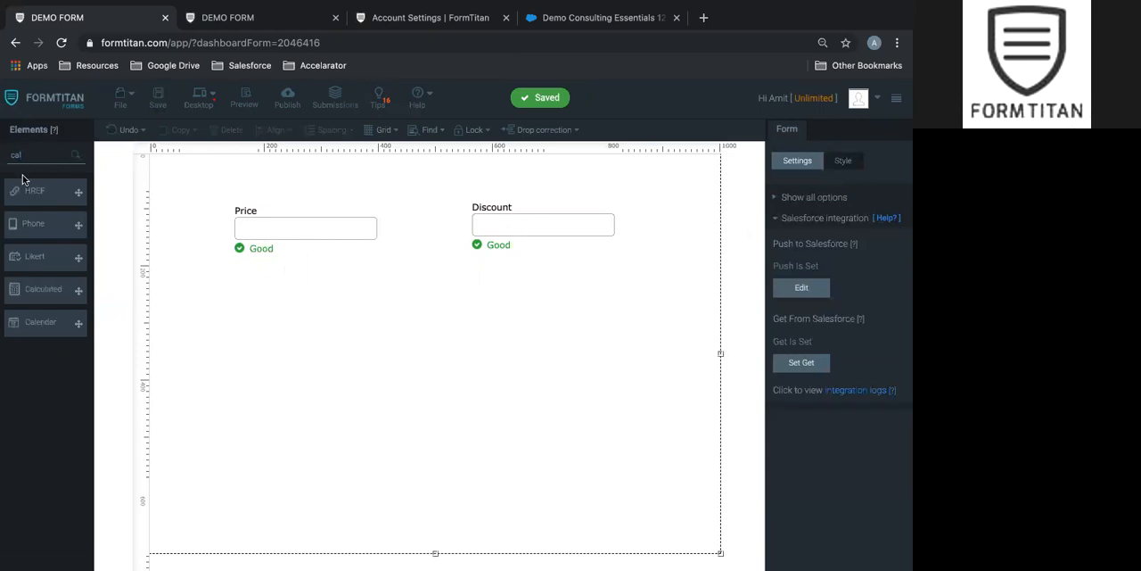
{"action": "left_click_drag", "start_coordinate": [51, 291], "coordinate": [436, 318]}
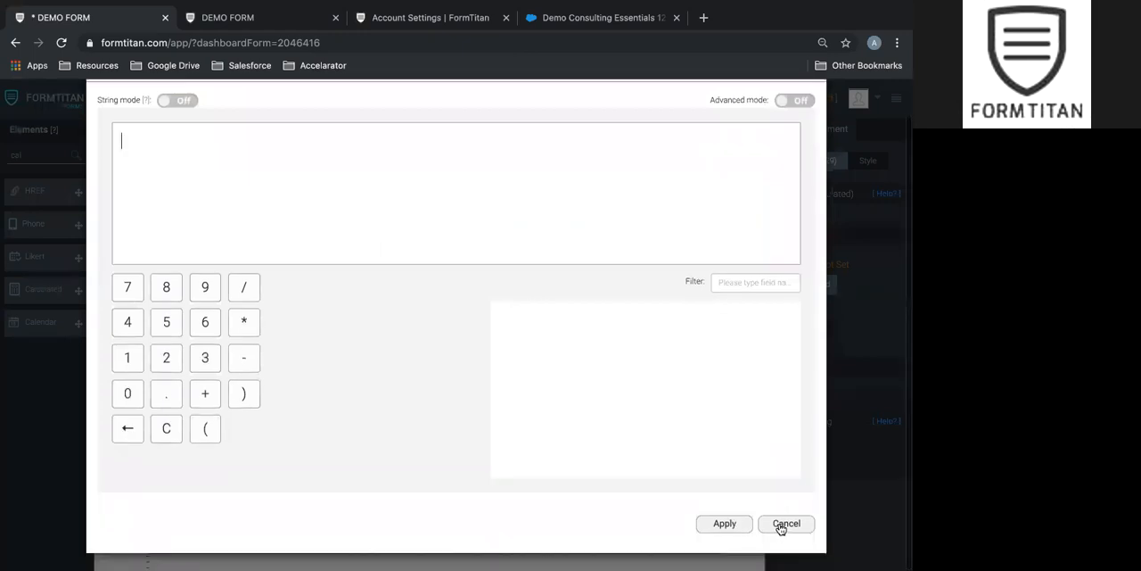
{"action": "left_click", "coordinate": [784, 524]}
{"action": "type", "text": "Fin"}
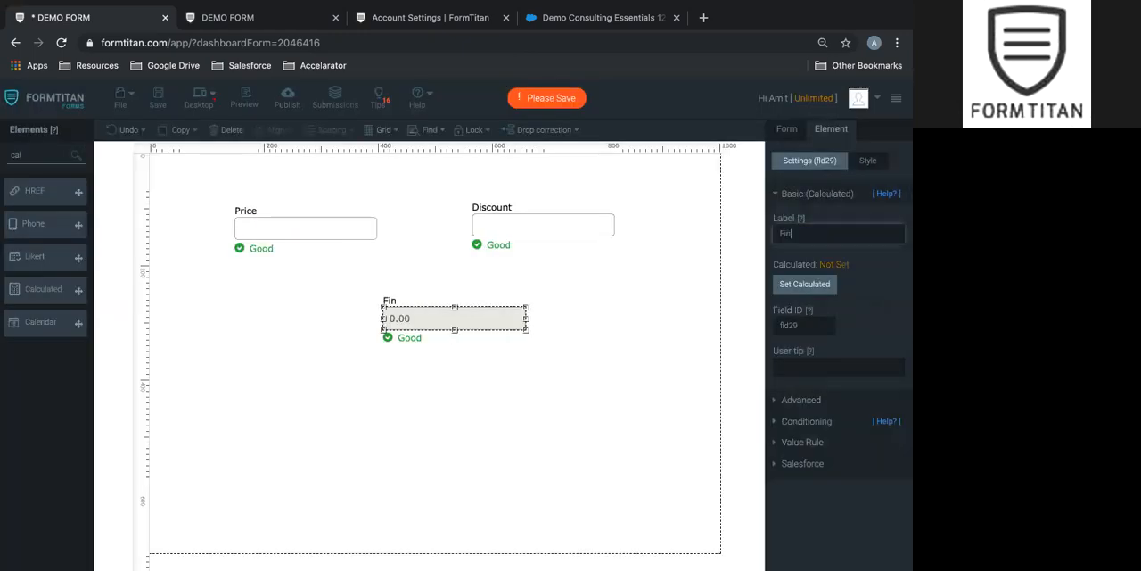
{"action": "type", "text": "al Price"}
Open the Final Price calculation with String mode on and build the formula Price*(100-Discount)/100.
{"action": "left_click", "coordinate": [821, 285]}
{"action": "left_click", "coordinate": [821, 286]}
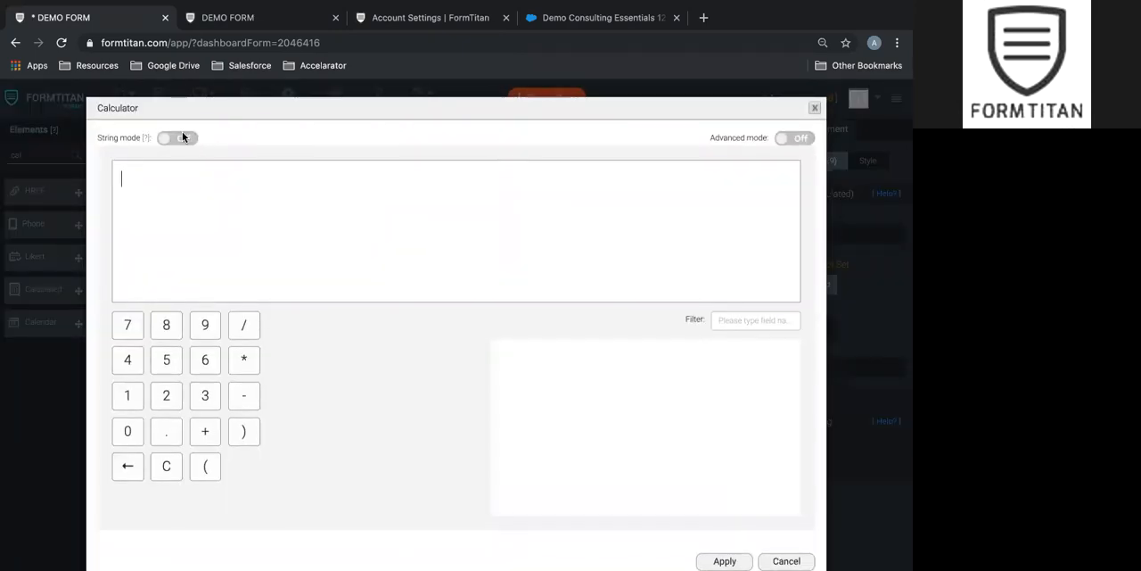
{"action": "left_click", "coordinate": [182, 137]}
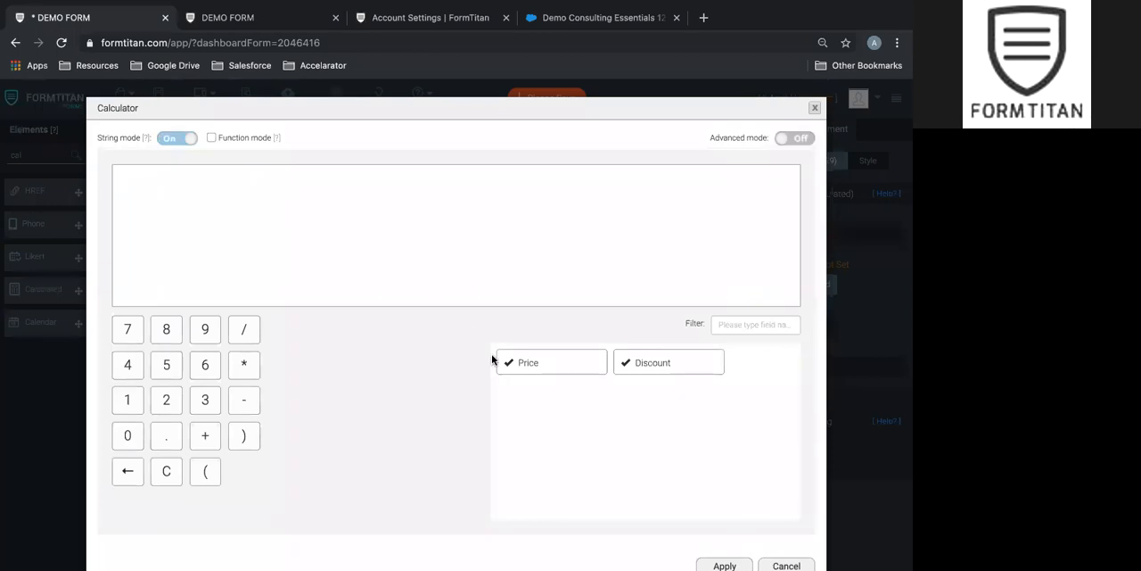
{"action": "left_click_drag", "start_coordinate": [530, 364], "coordinate": [364, 249]}
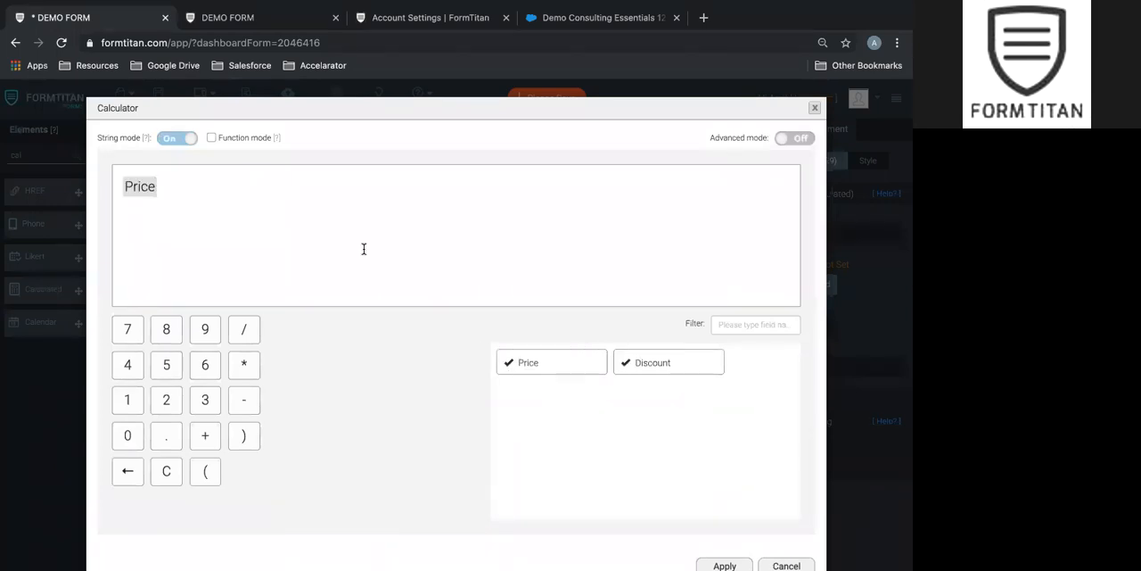
{"action": "left_click", "coordinate": [244, 364]}
{"action": "type", "text": "(100-"}
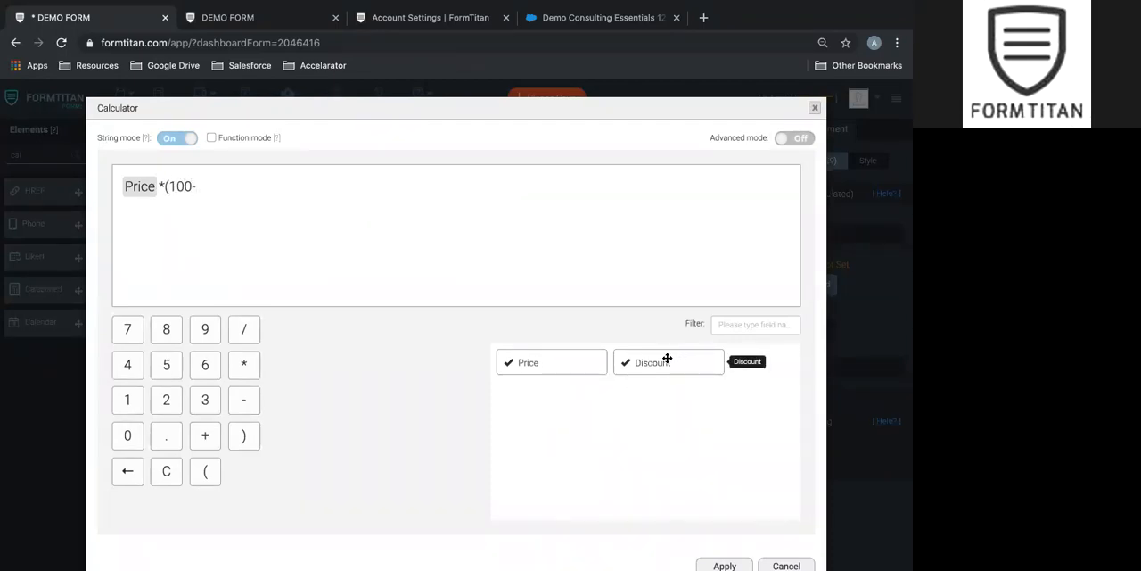
{"action": "left_click_drag", "start_coordinate": [668, 360], "coordinate": [581, 275]}
{"action": "type", "text": ")"}
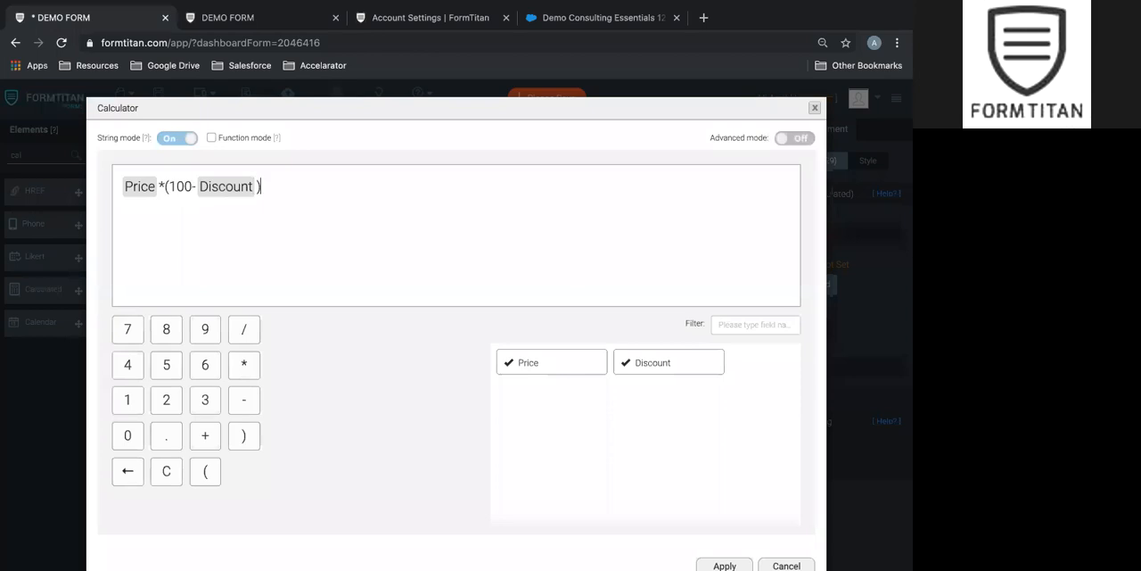
{"action": "left_click", "coordinate": [251, 328]}
{"action": "type", "text": "100"}
Turn String mode off, apply the Final Price formula and save the form.
{"action": "left_click", "coordinate": [179, 139]}
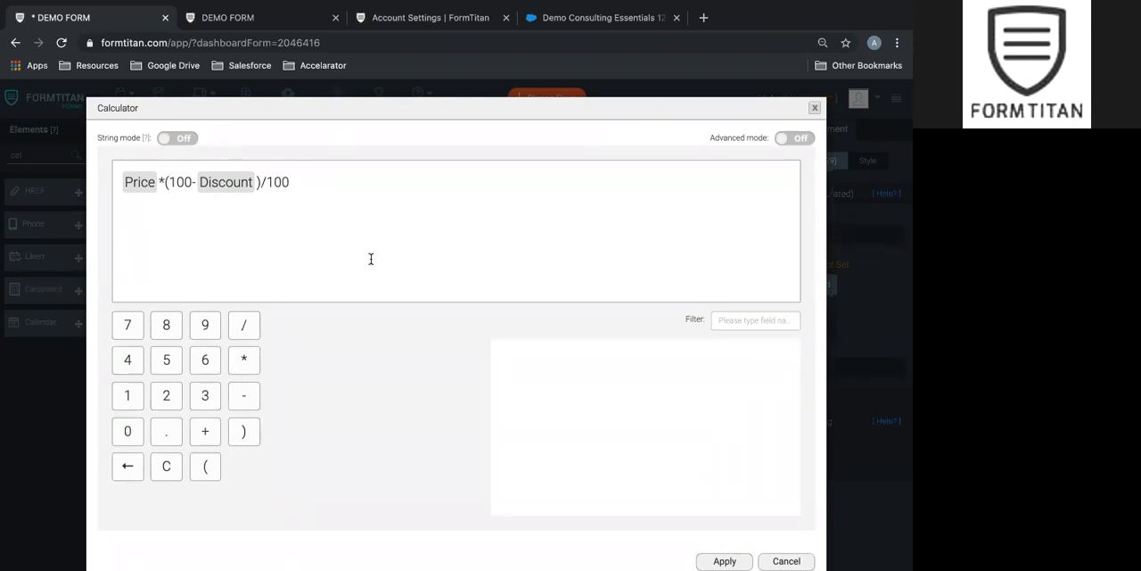
{"action": "scroll", "coordinate": [369, 259], "scroll_direction": "down", "scroll_amount": 1}
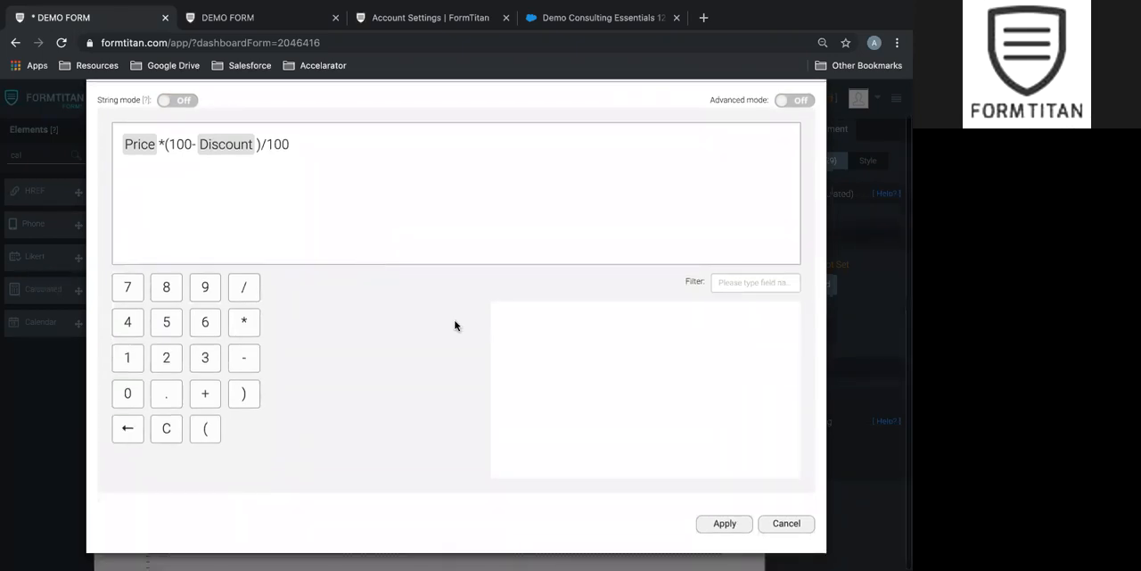
{"action": "left_click", "coordinate": [724, 525]}
{"action": "left_click", "coordinate": [159, 95]}
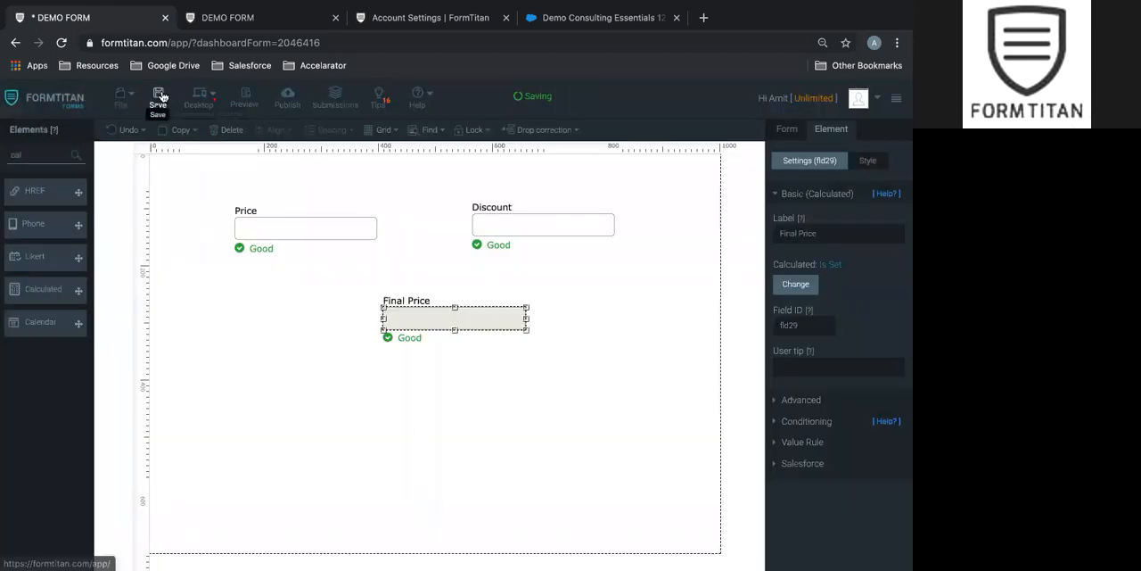
Preview the form, close the older preview, and test the calculation with a Price of 1000 and a Discount of 25.
{"action": "left_click", "coordinate": [245, 94]}
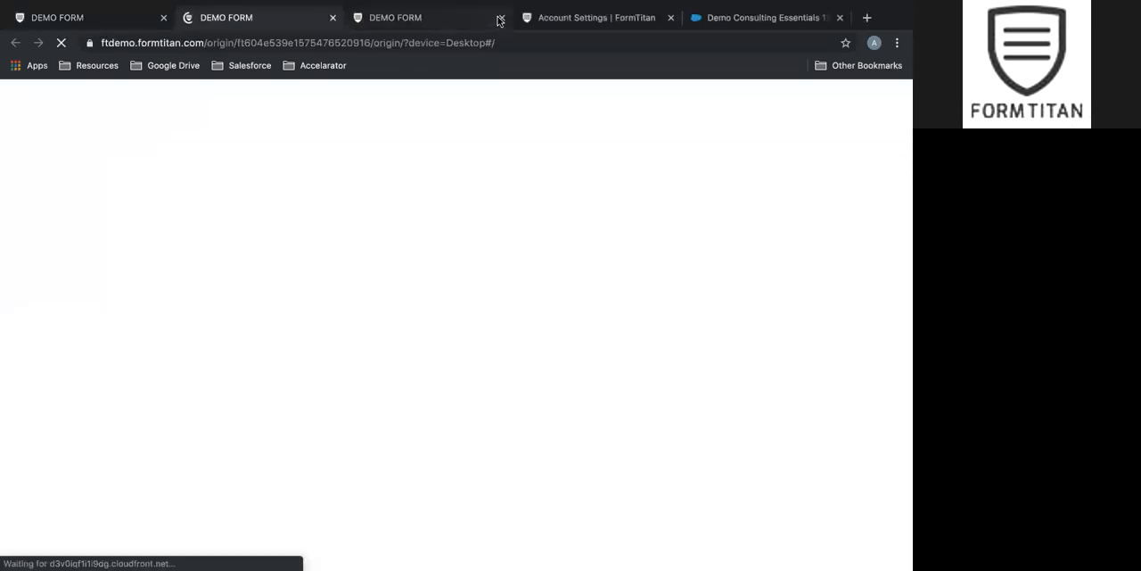
{"action": "left_click", "coordinate": [357, 172]}
{"action": "type", "text": "1000"}
{"action": "left_click", "coordinate": [738, 252]}
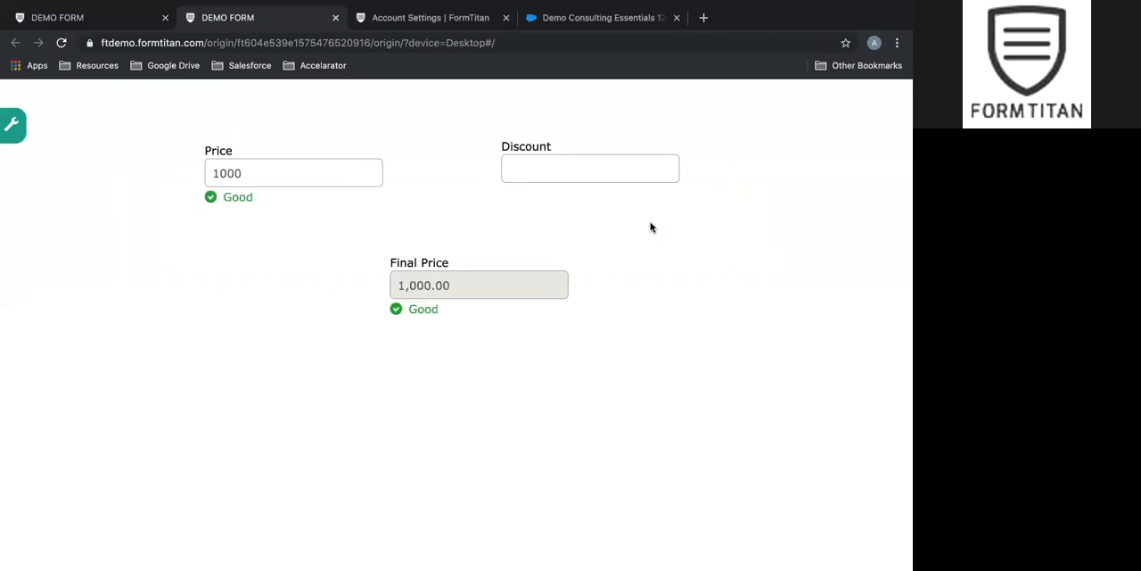
{"action": "left_click", "coordinate": [596, 174]}
{"action": "type", "text": "25"}
{"action": "left_click", "coordinate": [664, 240]}
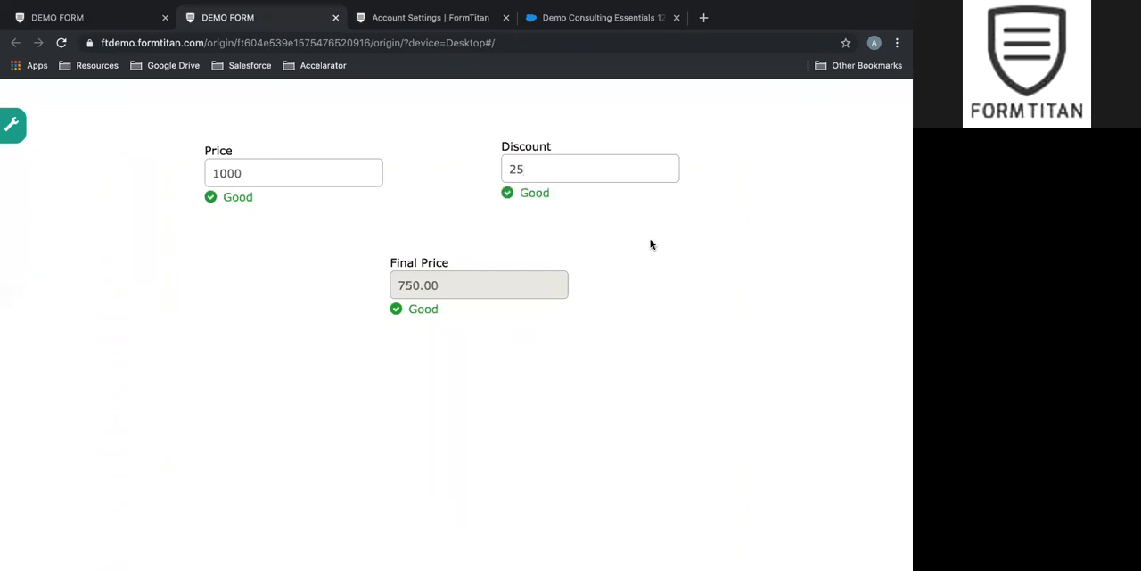
Clear the Discount in the preview, then test the calculation with a Price of 50000 and a Discount of 25.
{"action": "left_click", "coordinate": [568, 162]}
{"action": "key", "text": "BackSpace"}
{"action": "key", "text": "BackSpace"}
{"action": "left_click", "coordinate": [718, 233]}
{"action": "double_click", "coordinate": [221, 173]}
{"action": "type", "text": "500"}
{"action": "double_click", "coordinate": [576, 171]}
{"action": "key", "text": "BackSpace"}
{"action": "type", "text": "25"}
{"action": "left_click", "coordinate": [593, 222]}
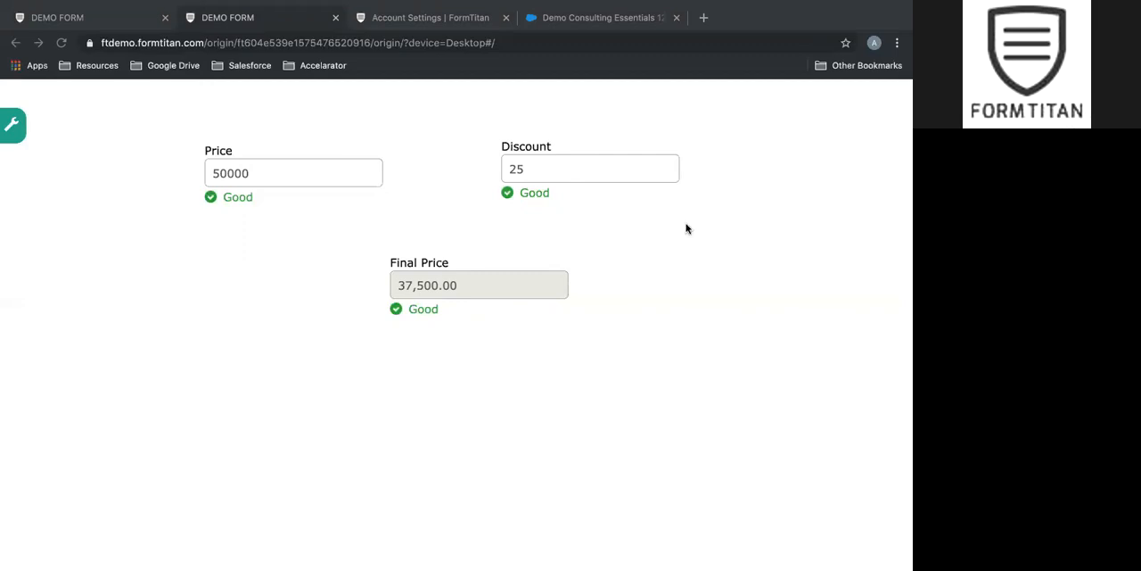
Close the preview and delete all the fields from the form in the builder.
{"action": "left_click", "coordinate": [335, 17]}
{"action": "left_click", "coordinate": [616, 333]}
{"action": "key", "text": "super+a"}
{"action": "left_click", "coordinate": [225, 131]}
Find the Section element, add one to the empty form, enlarge it to most of the form's width and save.
{"action": "left_click_drag", "start_coordinate": [61, 157], "coordinate": [3, 150]}
{"action": "type", "text": "sec"}
{"action": "left_click_drag", "start_coordinate": [40, 191], "coordinate": [234, 214]}
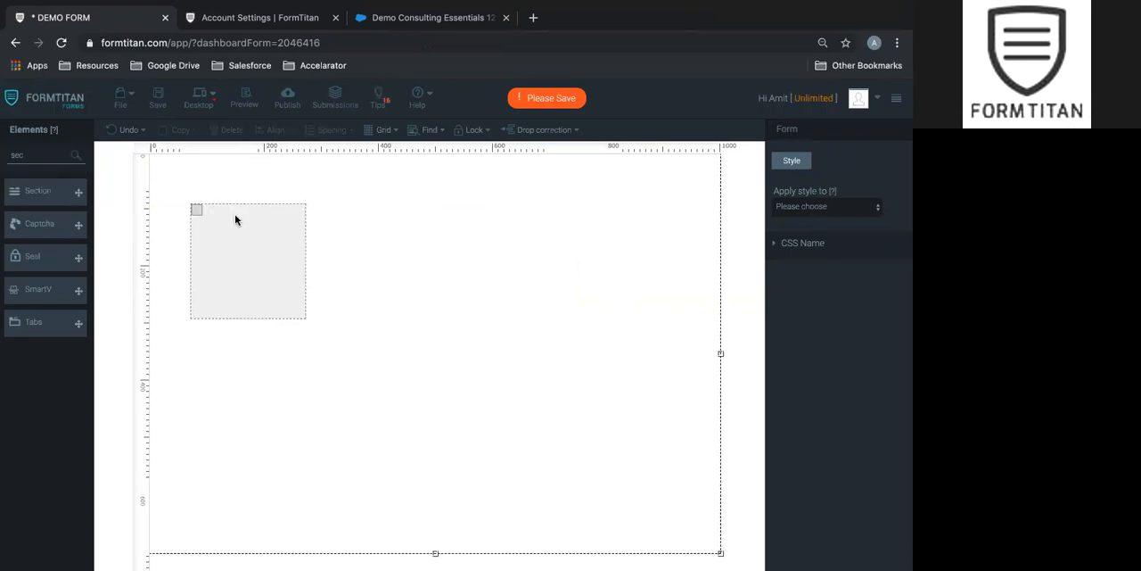
{"action": "left_click_drag", "start_coordinate": [306, 319], "coordinate": [691, 424]}
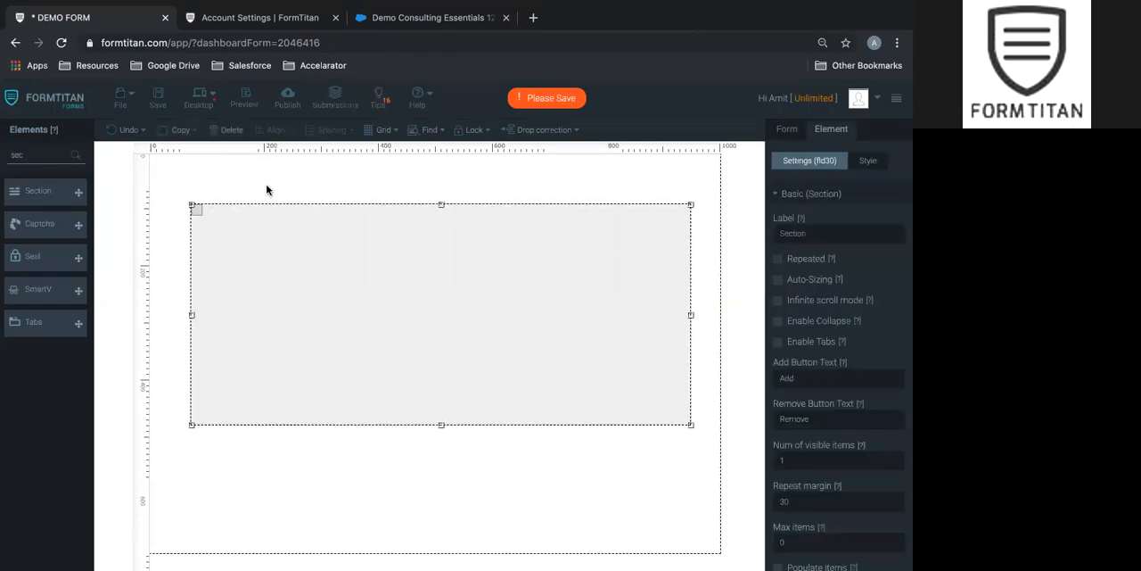
{"action": "left_click", "coordinate": [155, 102]}
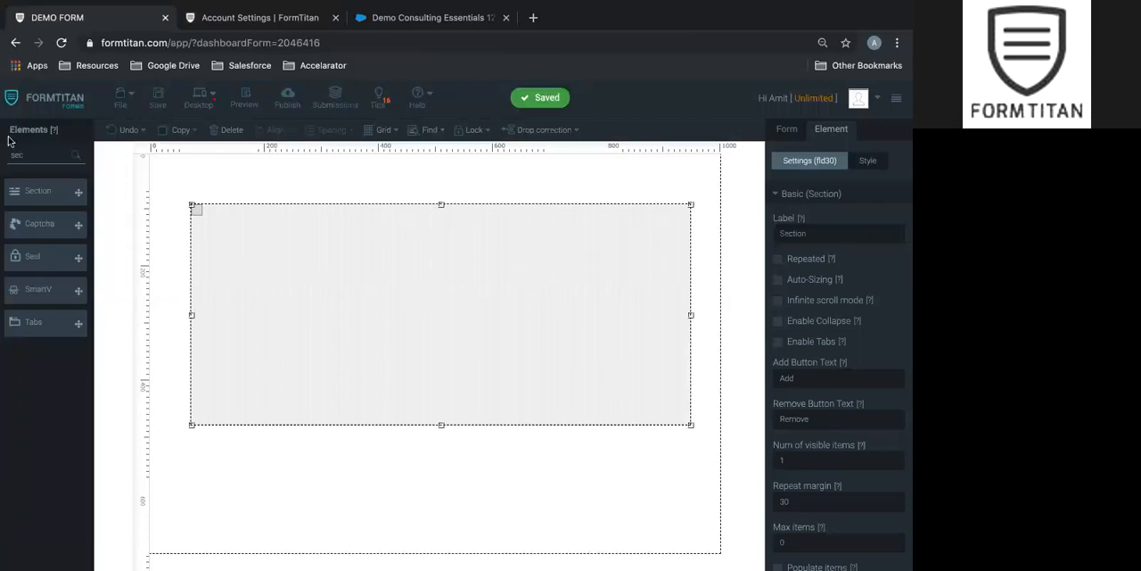
Find the Textbox element, add one inside the section's upper-left corner and label it "Product Name".
{"action": "left_click_drag", "start_coordinate": [26, 154], "coordinate": [4, 153]}
{"action": "type", "text": "text"}
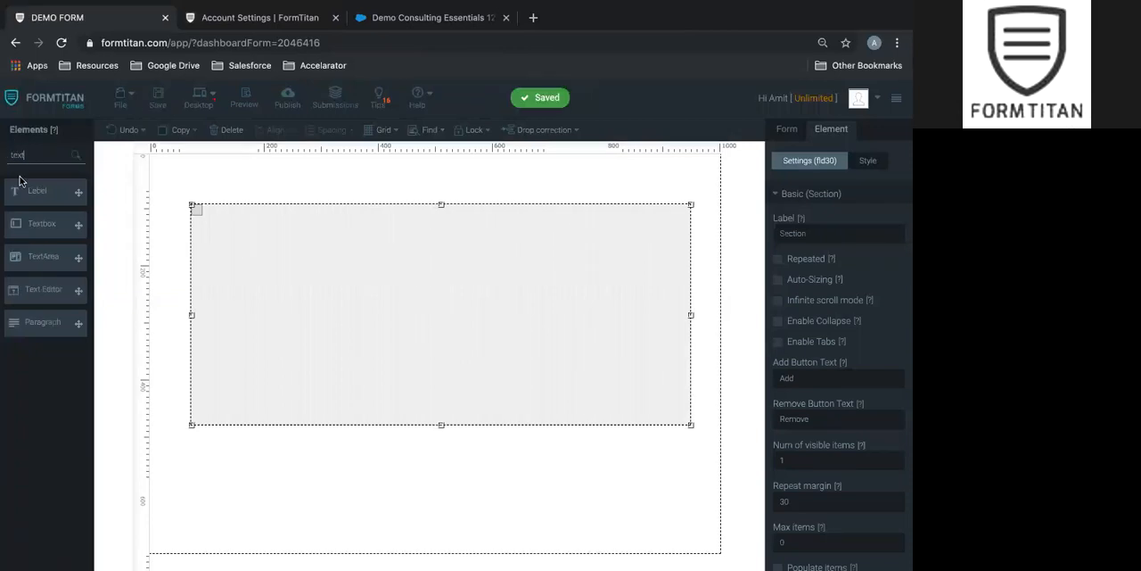
{"action": "left_click_drag", "start_coordinate": [31, 233], "coordinate": [247, 246]}
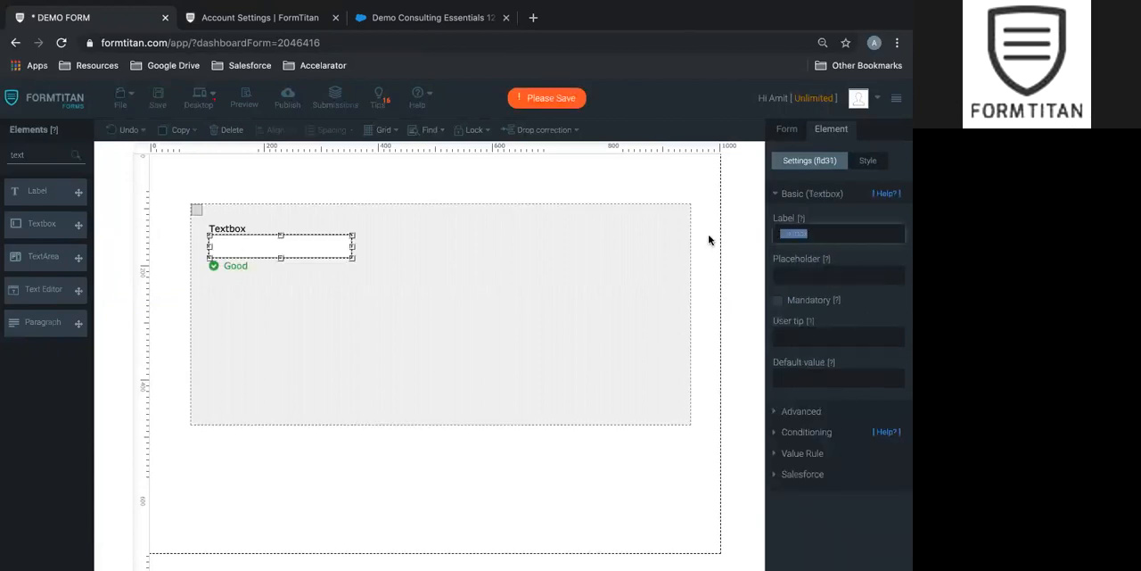
{"action": "type", "text": "Product Name"}
{"action": "left_click", "coordinate": [404, 316]}
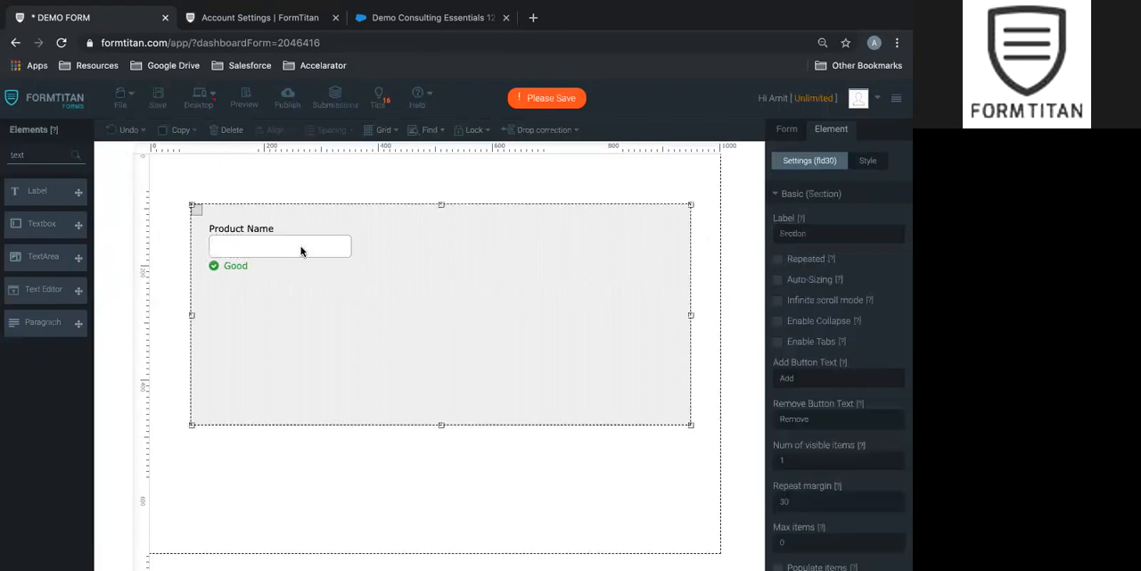
Duplicate the Product Name textbox, place the copy directly beneath it and label it "Quantity".
{"action": "key", "text": "super+c"}
{"action": "key", "text": "super+v"}
{"action": "left_click_drag", "start_coordinate": [323, 264], "coordinate": [308, 300]}
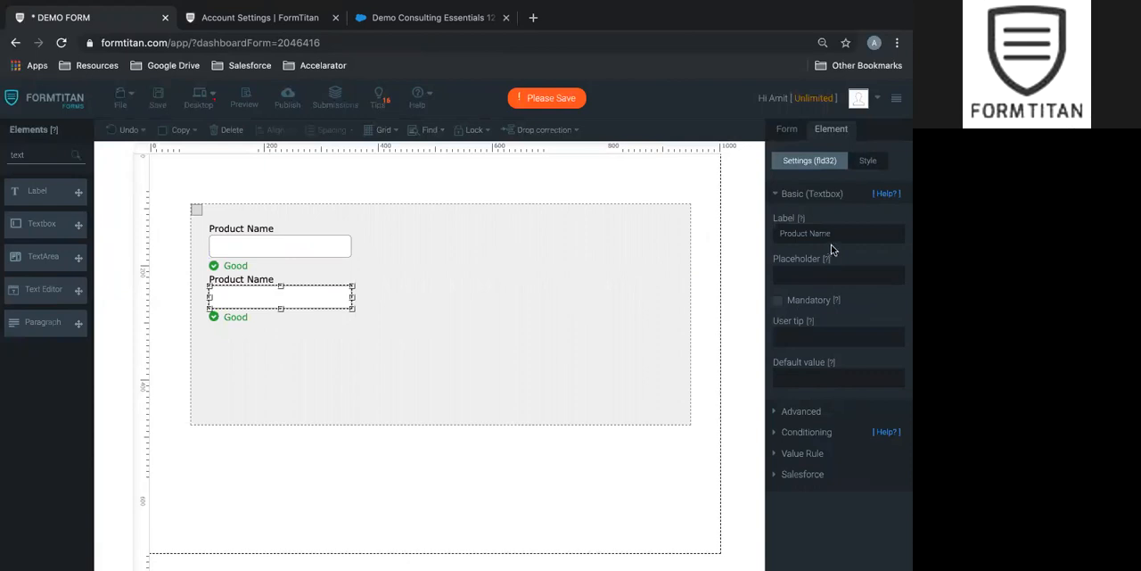
{"action": "left_click_drag", "start_coordinate": [844, 232], "coordinate": [740, 232]}
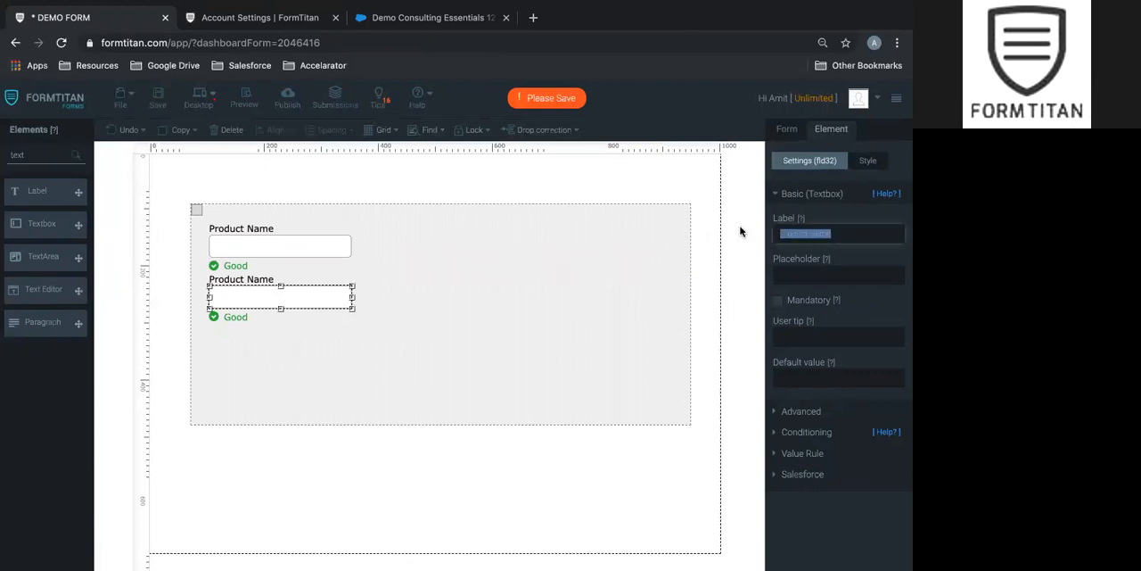
{"action": "type", "text": "Quanit"}
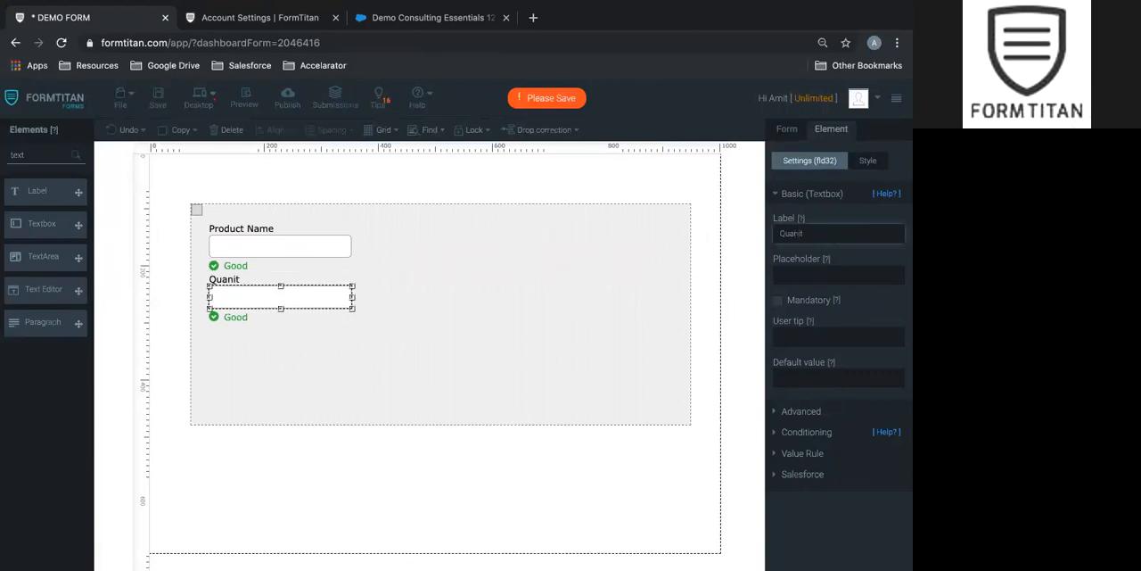
{"action": "type", "text": "it"}
{"action": "left_click", "coordinate": [426, 282]}
Duplicate the Quantity textbox, place the copy directly beneath it and label it "Sales Price".
{"action": "left_click", "coordinate": [326, 301]}
{"action": "left_click", "coordinate": [339, 324]}
{"action": "key", "text": "super+v"}
{"action": "left_click_drag", "start_coordinate": [326, 319], "coordinate": [312, 356]}
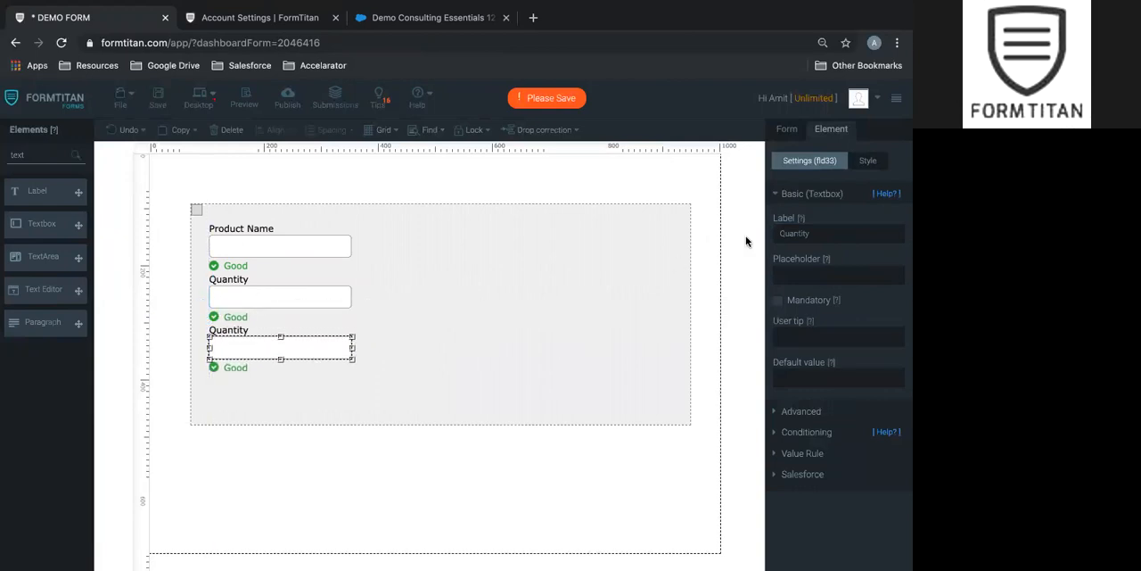
{"action": "double_click", "coordinate": [834, 233]}
{"action": "type", "text": "Sales Price"}
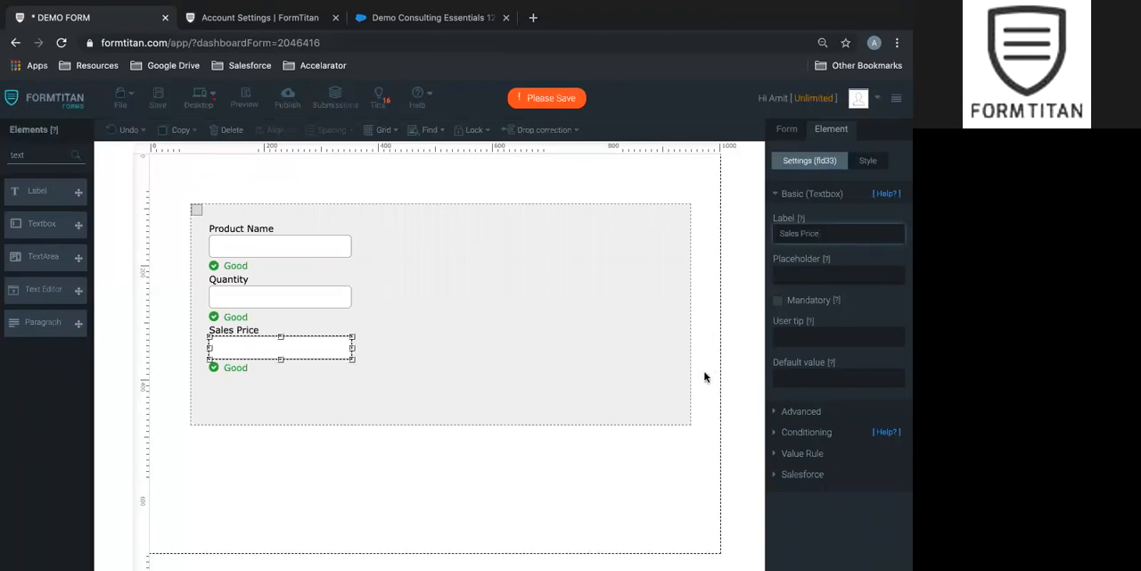
Add a new object mapping to Get From Salesforce and choose Opportunity Product as its object.
{"action": "left_click", "coordinate": [790, 131]}
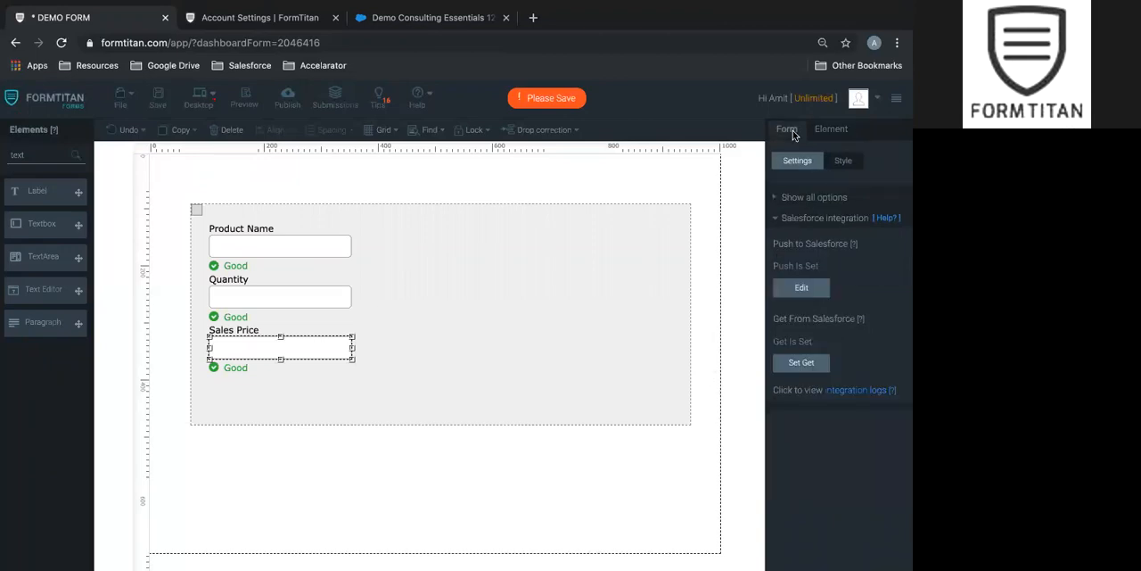
{"action": "left_click", "coordinate": [817, 365]}
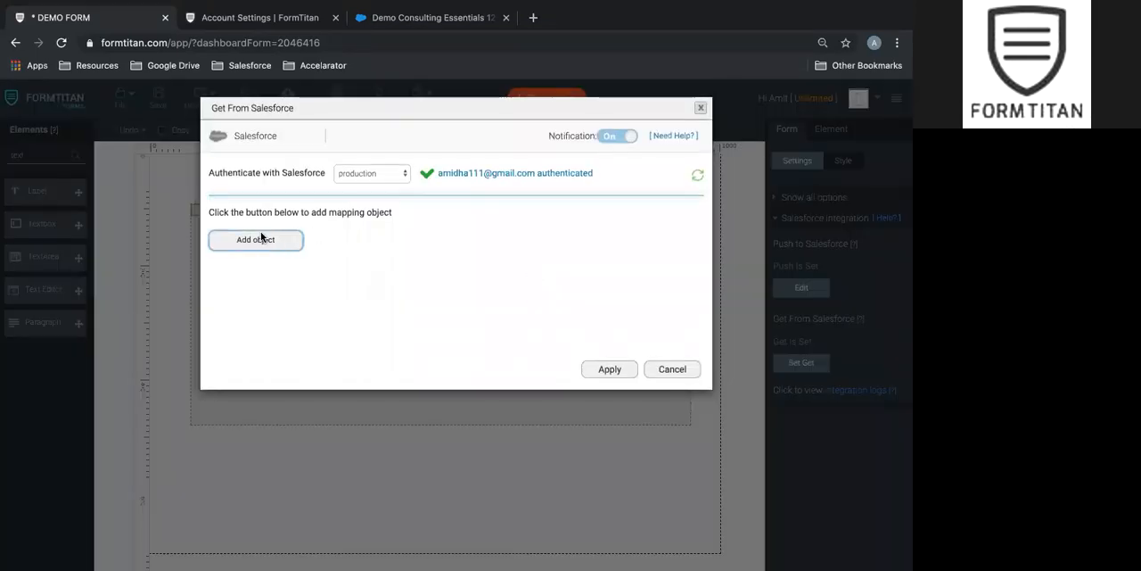
{"action": "left_click", "coordinate": [261, 237]}
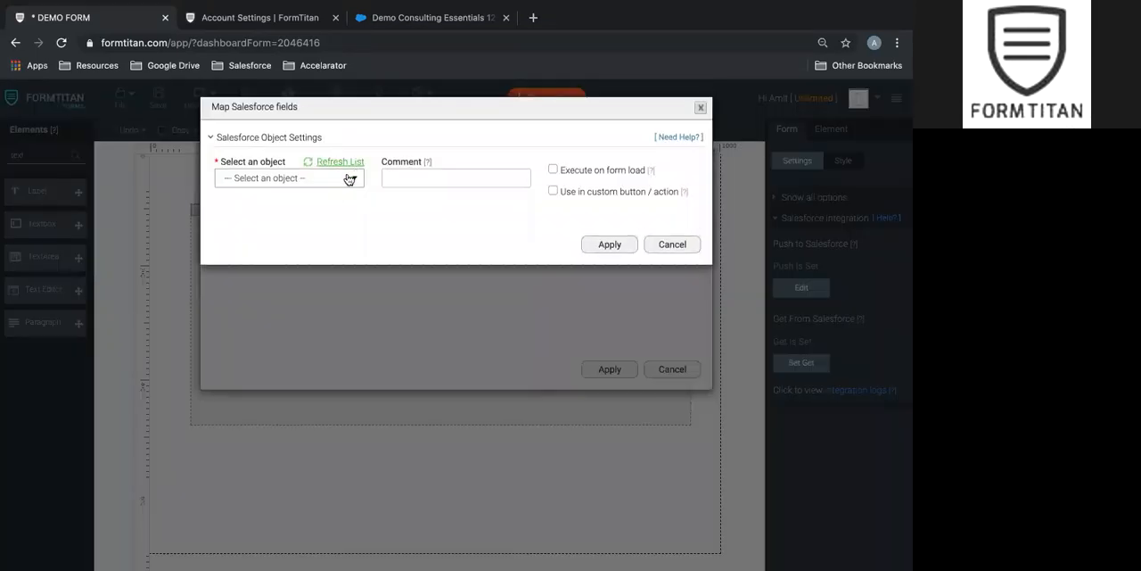
{"action": "left_click", "coordinate": [329, 184]}
{"action": "type", "text": "opp"}
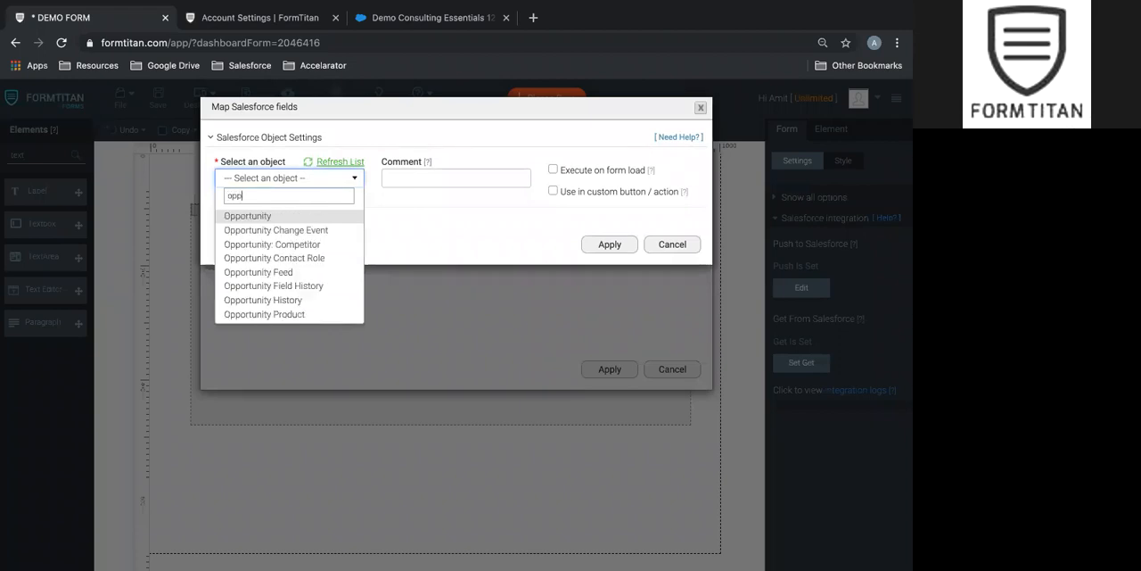
{"action": "type", "text": "ortunity produ"}
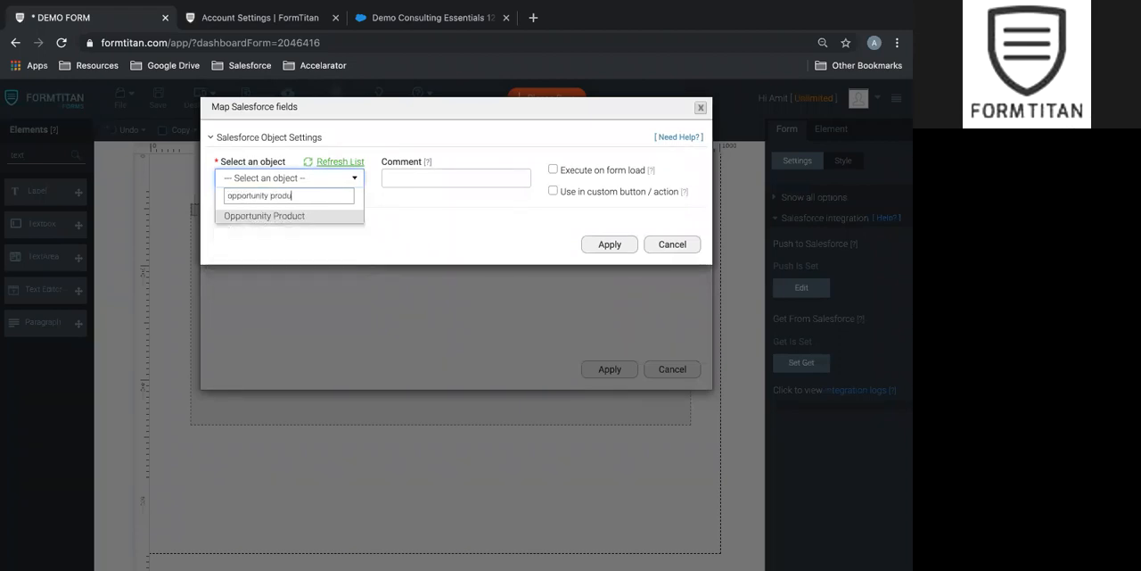
{"action": "left_click", "coordinate": [312, 220]}
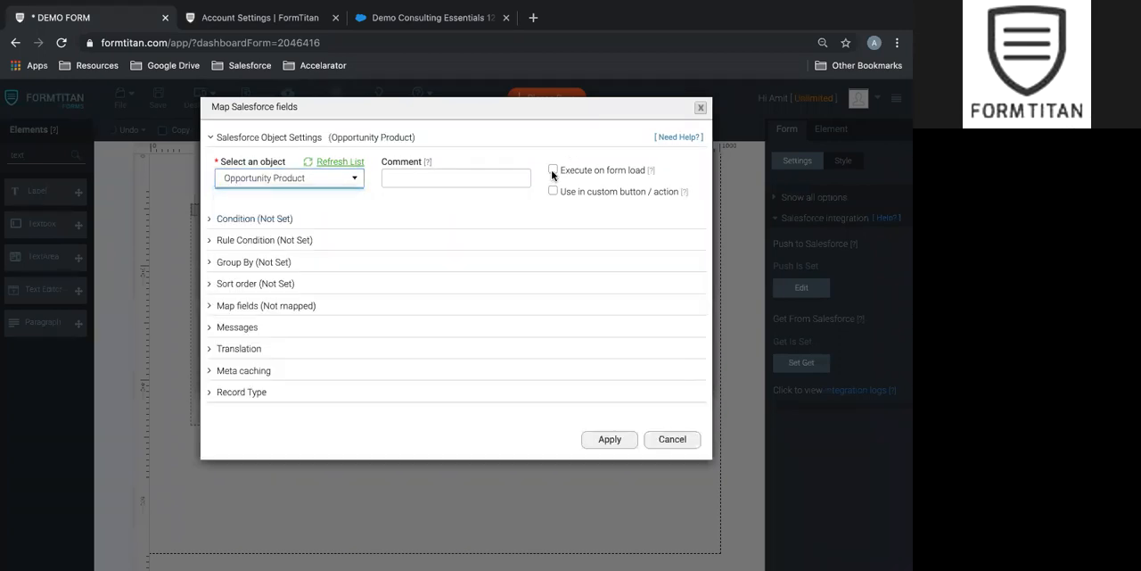
Set the Opportunity Product mapping to execute on form load and enter the comment "Brings all opp products back".
{"action": "left_click", "coordinate": [553, 170]}
{"action": "left_click", "coordinate": [480, 178]}
{"action": "type", "text": "Brings all opp products back"}
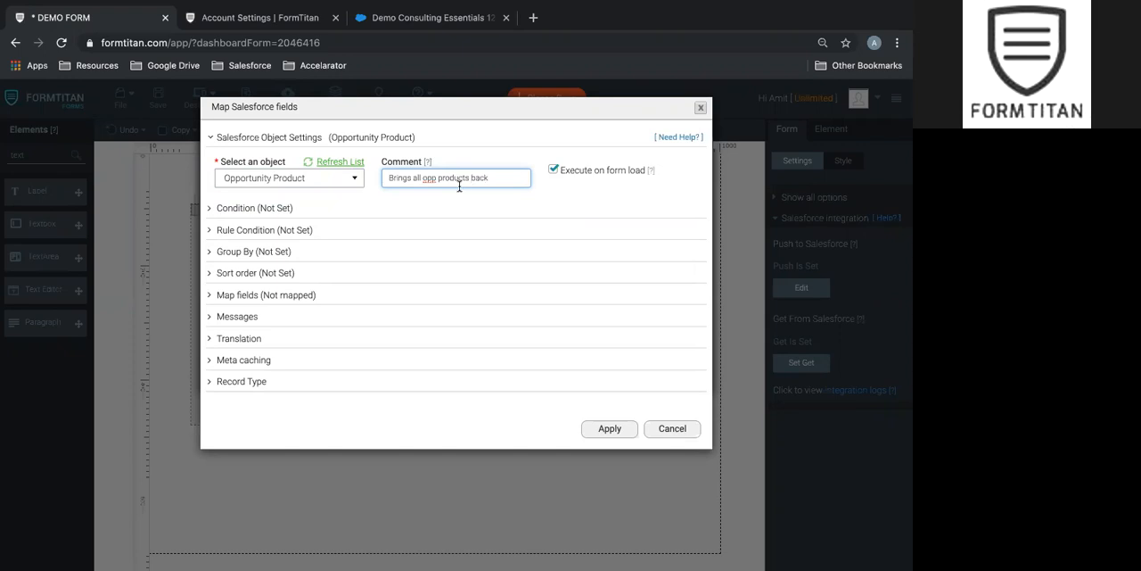
Configure the Opportunity Product condition to take all matches with a limit of 1000.
{"action": "left_click", "coordinate": [254, 208]}
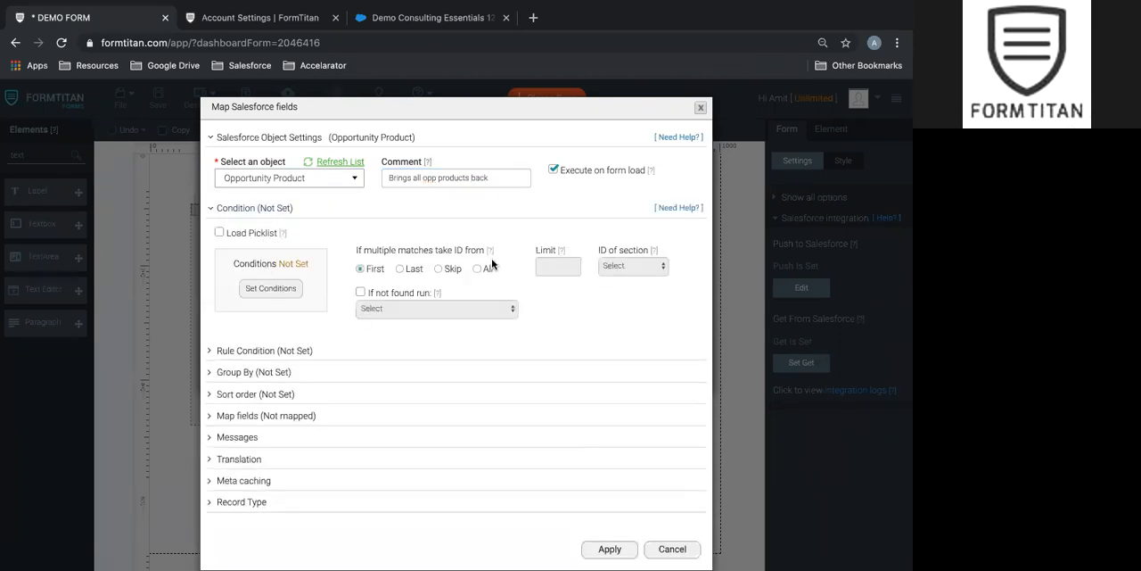
{"action": "left_click", "coordinate": [477, 269]}
{"action": "type", "text": "1000"}
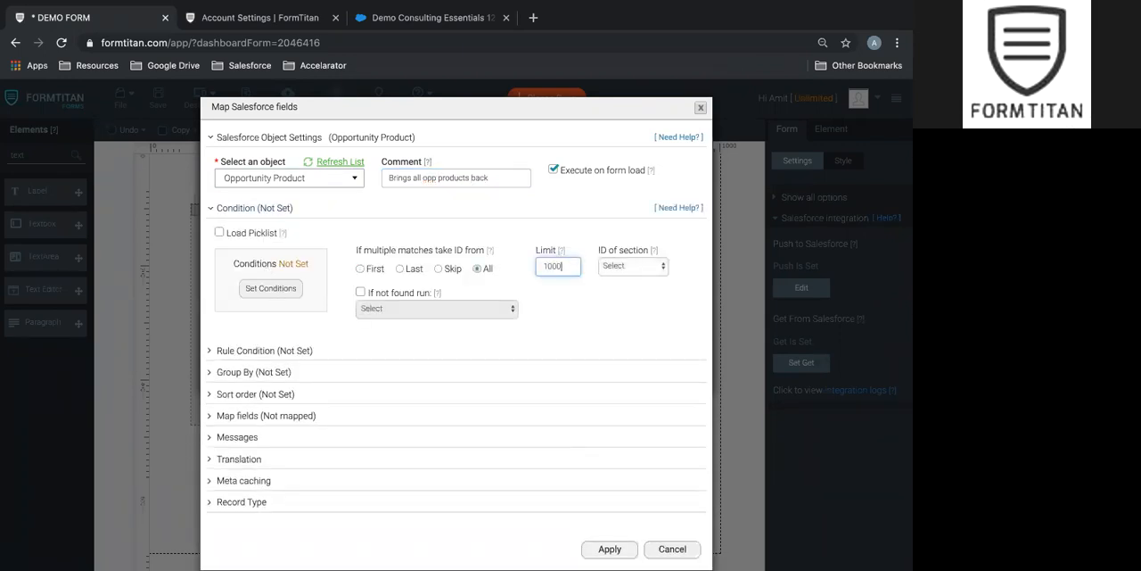
Start the field mapping by mapping the Product Name form field to Opportunity Product Name.
{"action": "left_click", "coordinate": [277, 416]}
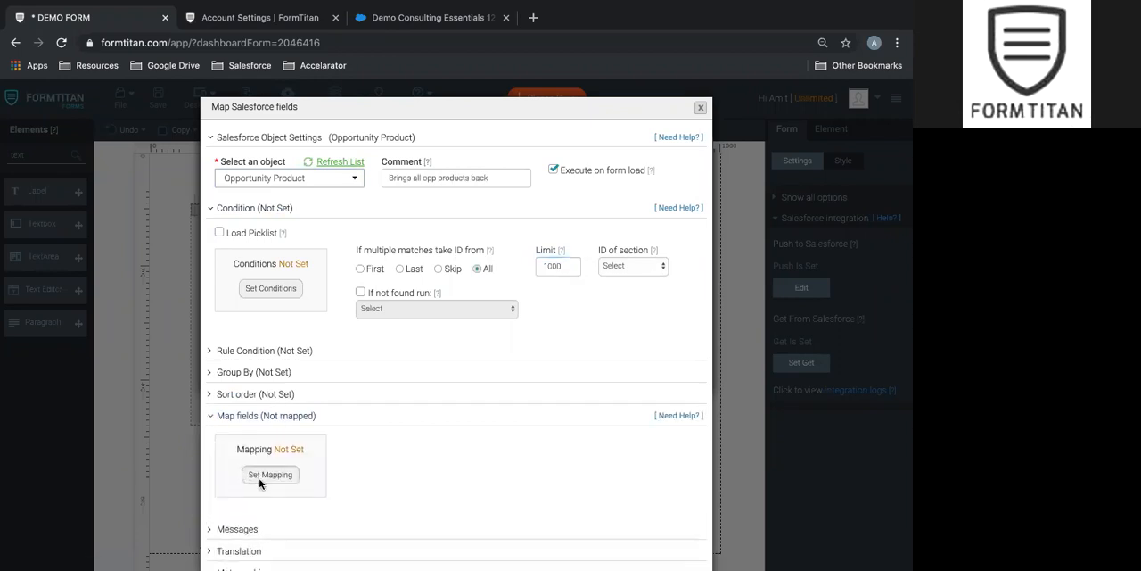
{"action": "left_click", "coordinate": [259, 475]}
{"action": "left_click", "coordinate": [339, 287]}
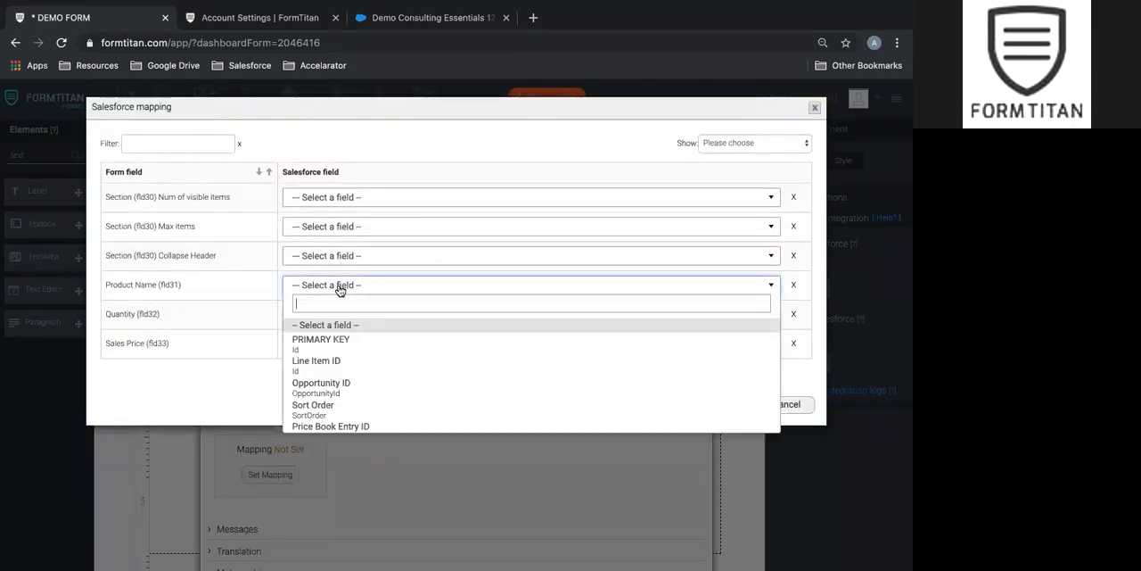
{"action": "type", "text": "produc"}
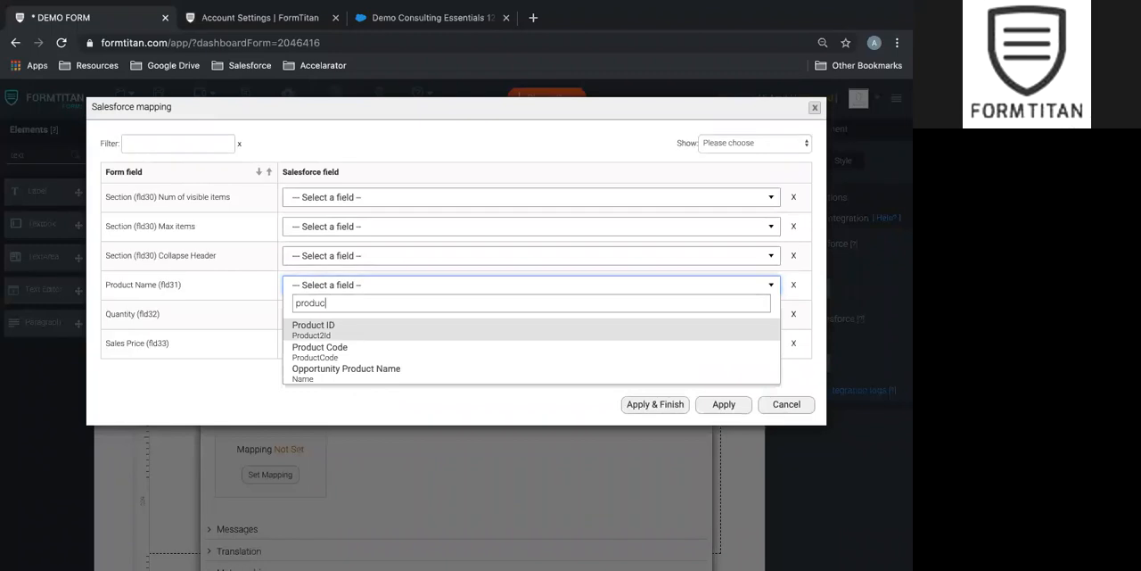
{"action": "left_click", "coordinate": [346, 371]}
Map the Quantity and Sales Price form fields to the Salesforce fields of the same names and finish the mapping.
{"action": "left_click", "coordinate": [356, 316]}
{"action": "type", "text": "quan"}
{"action": "left_click", "coordinate": [339, 357]}
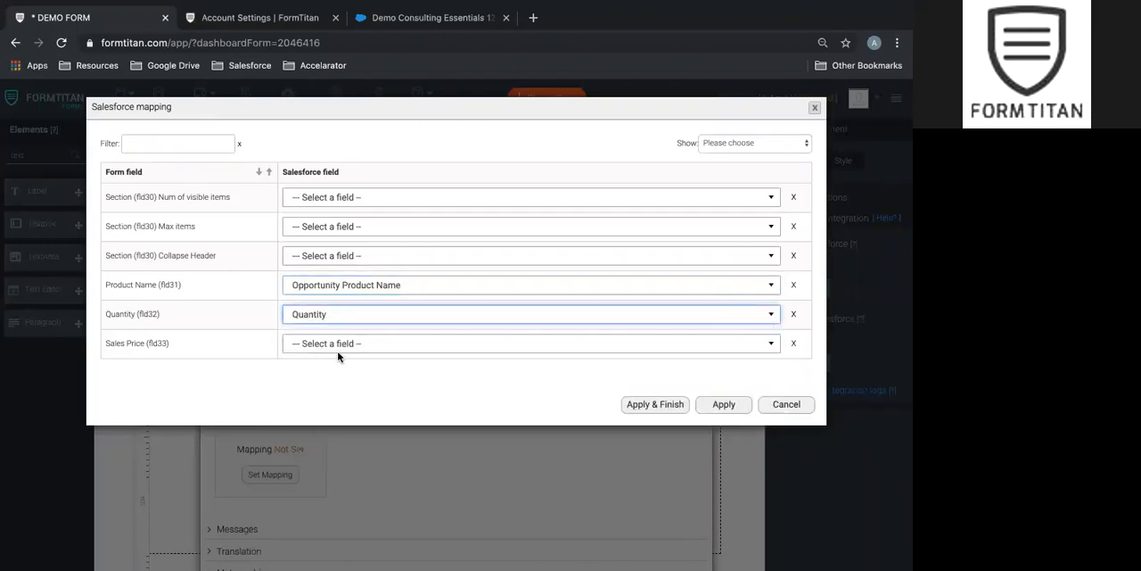
{"action": "left_click", "coordinate": [357, 343]}
{"action": "type", "text": "sale"}
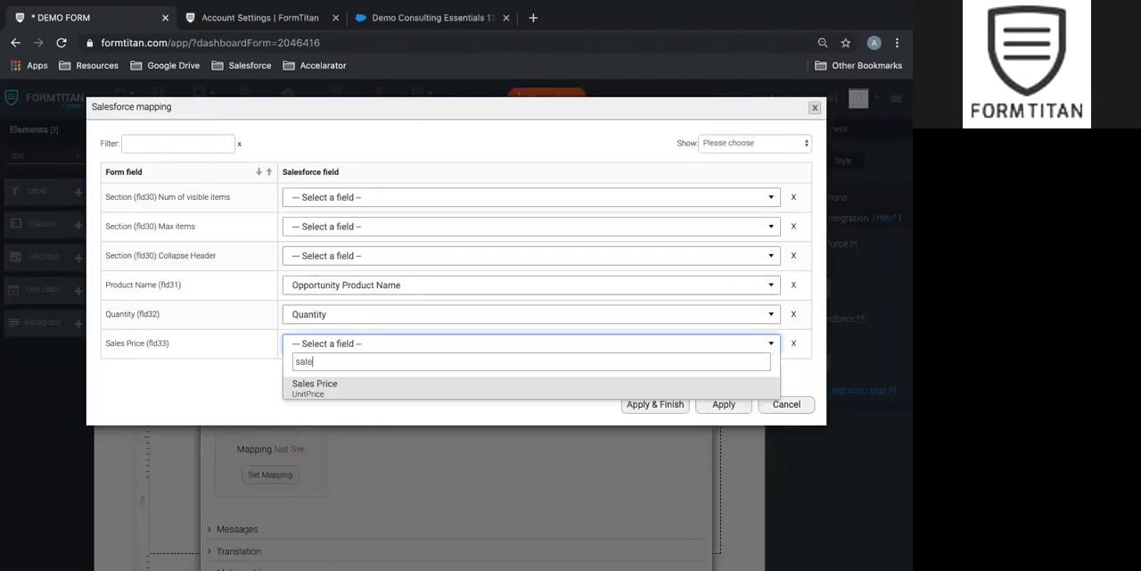
{"action": "left_click", "coordinate": [365, 389]}
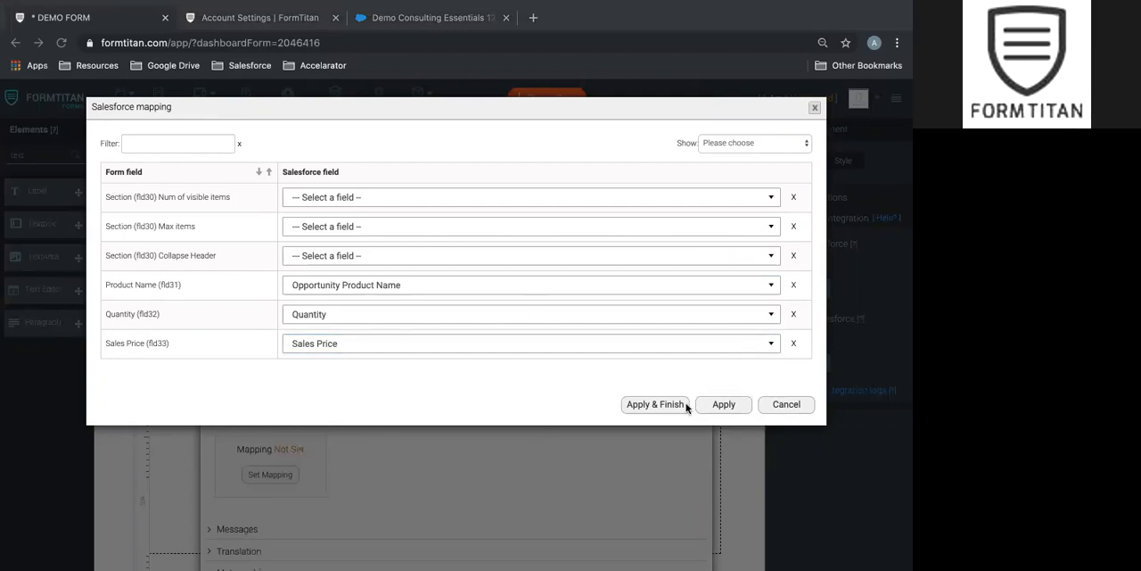
{"action": "left_click", "coordinate": [662, 403]}
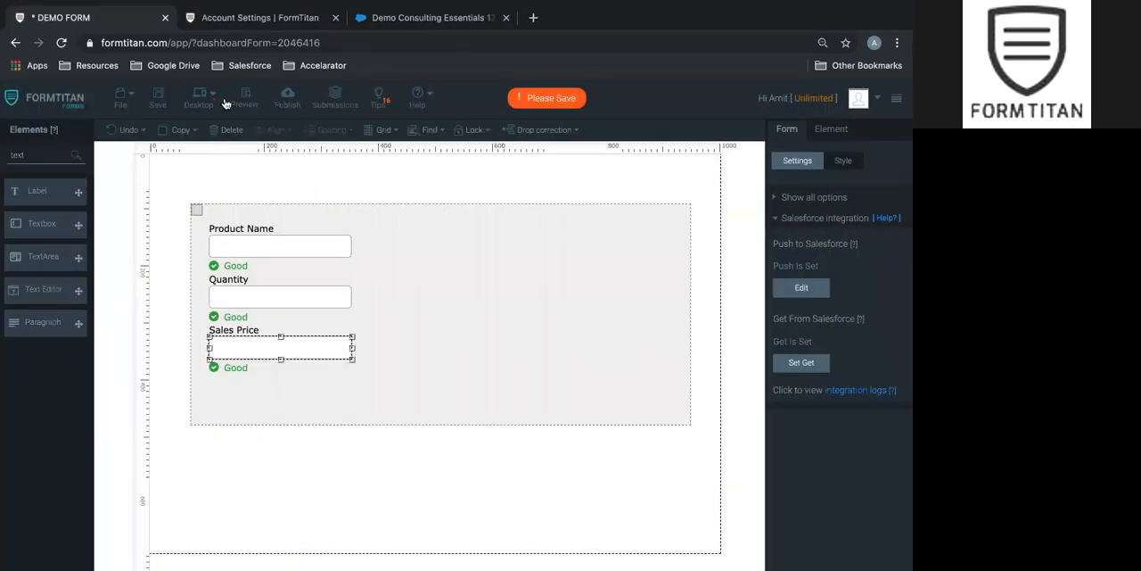
Save the form with its Opportunity Product mapping and open a preview of it.
{"action": "left_click", "coordinate": [158, 100]}
{"action": "left_click", "coordinate": [245, 100]}
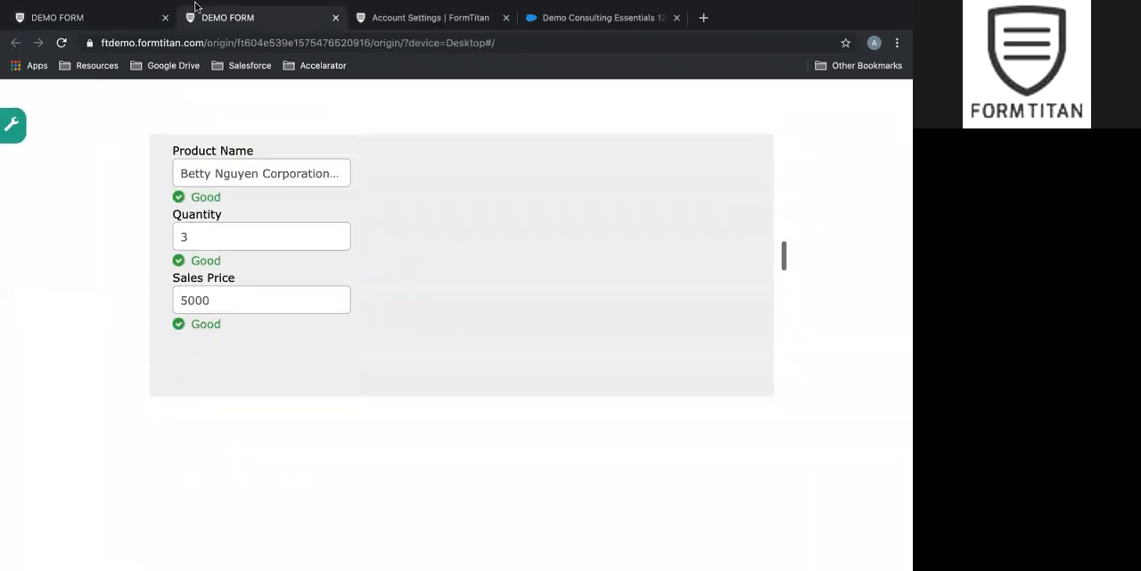
Enable Auto-Sizing for the section in the form editor, save the form and check the repeated sections in the reloaded preview.
{"action": "left_click", "coordinate": [134, 16]}
{"action": "left_click", "coordinate": [563, 227]}
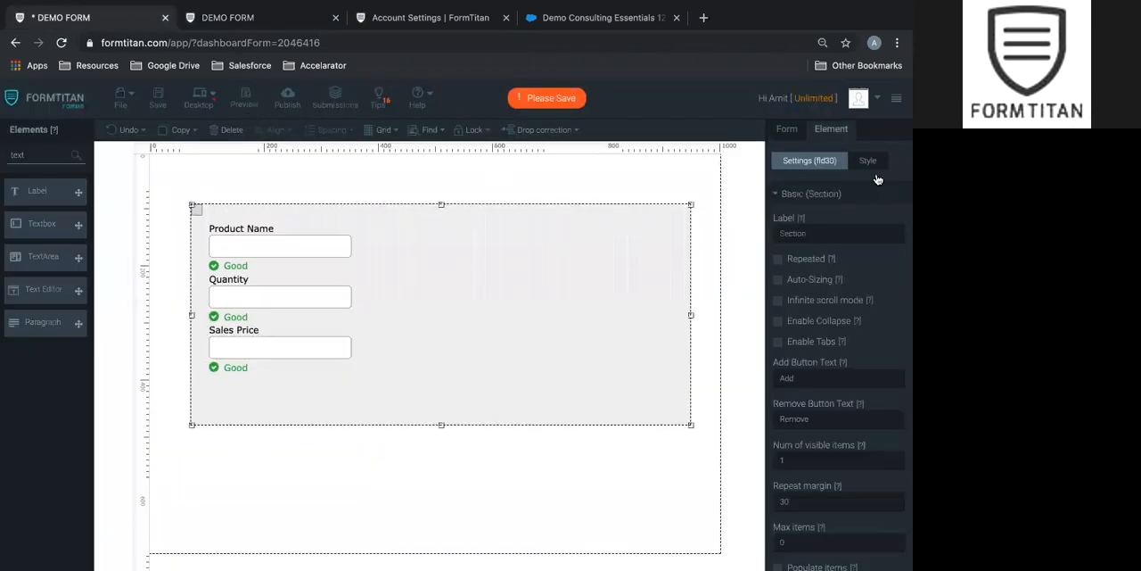
{"action": "left_click", "coordinate": [777, 279]}
{"action": "left_click", "coordinate": [158, 98]}
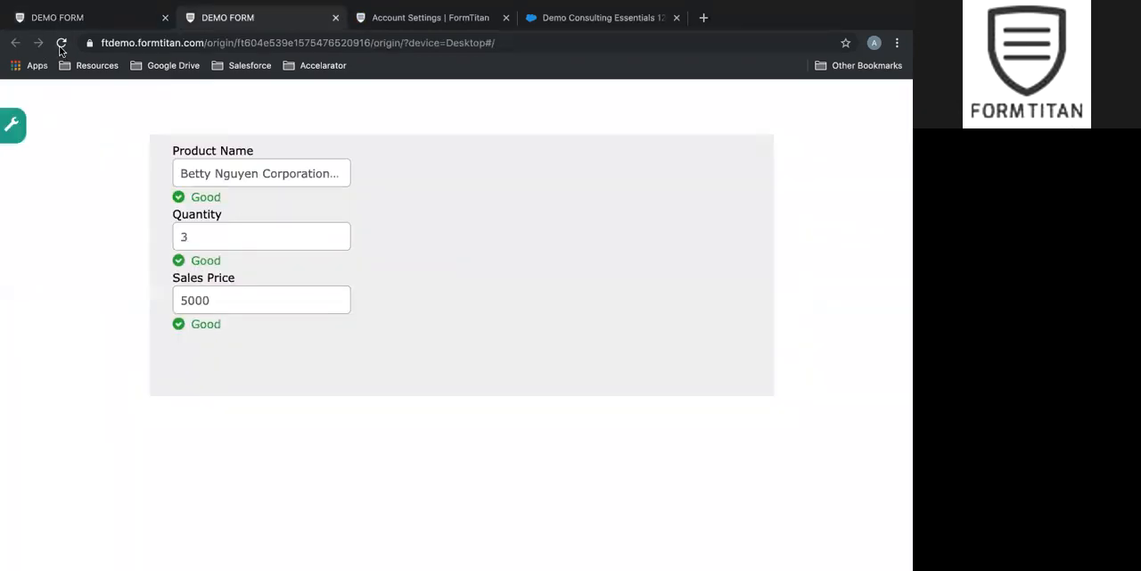
{"action": "left_click", "coordinate": [61, 43]}
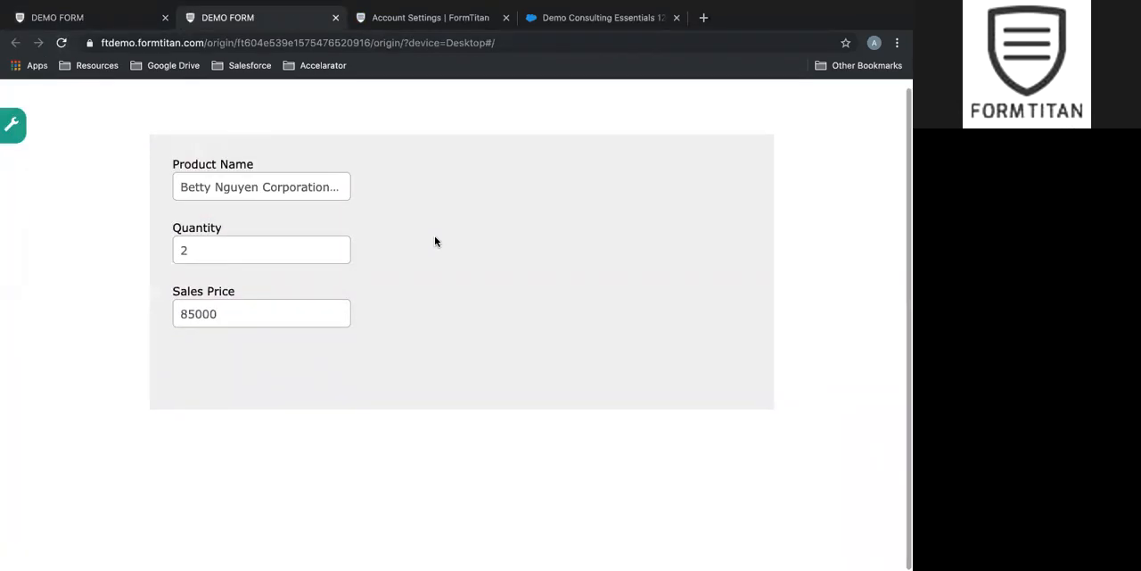
{"action": "scroll", "coordinate": [440, 285], "scroll_direction": "down", "scroll_amount": 2}
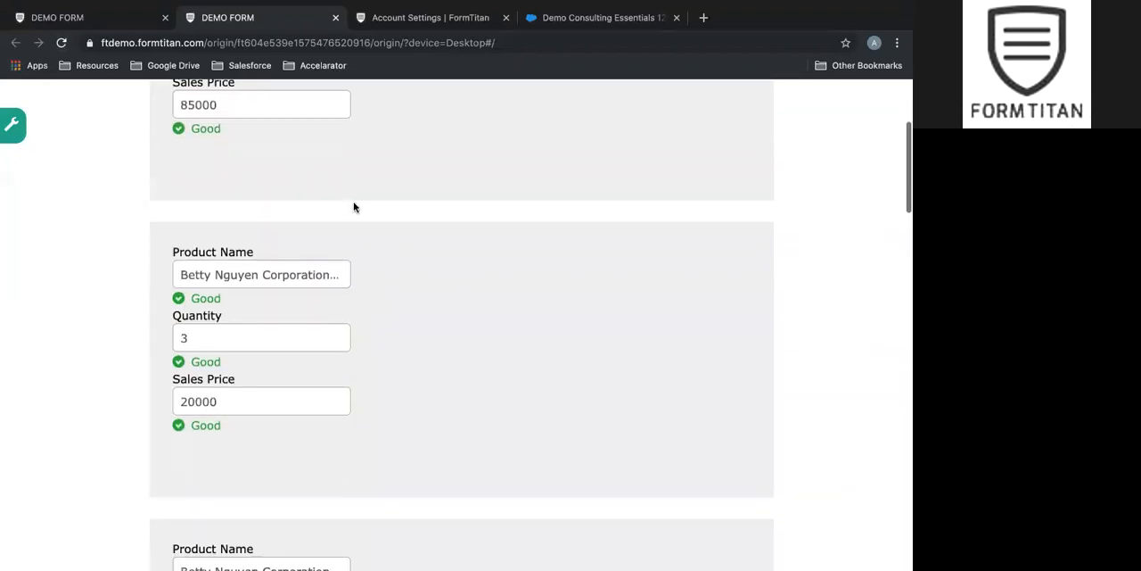
Back in the form editor, find the Calculated element and place it inside the section, to the right of Quantity.
{"action": "left_click", "coordinate": [103, 17]}
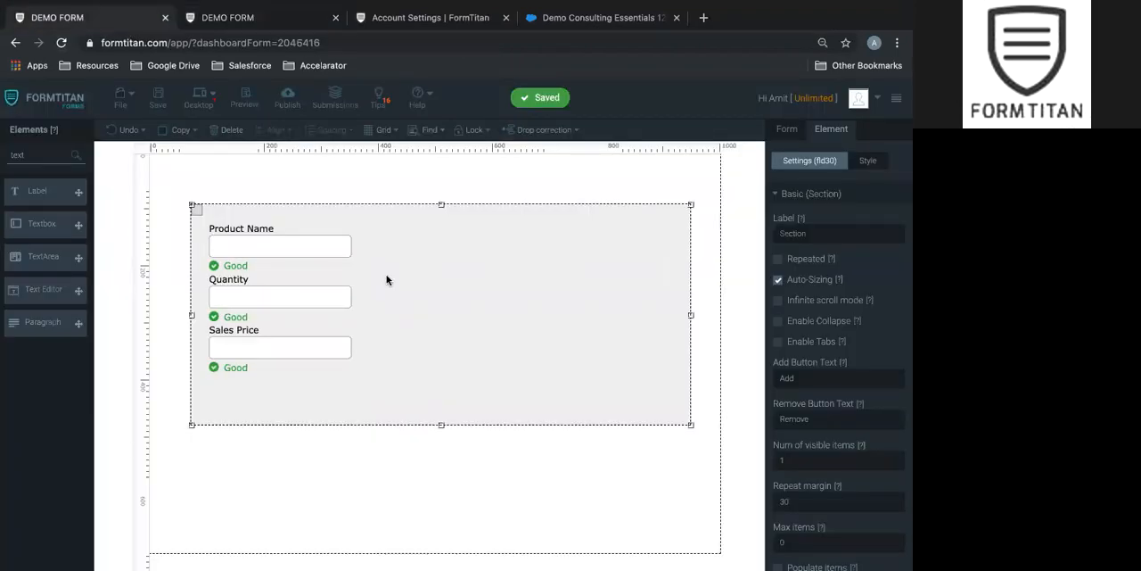
{"action": "left_click", "coordinate": [310, 297]}
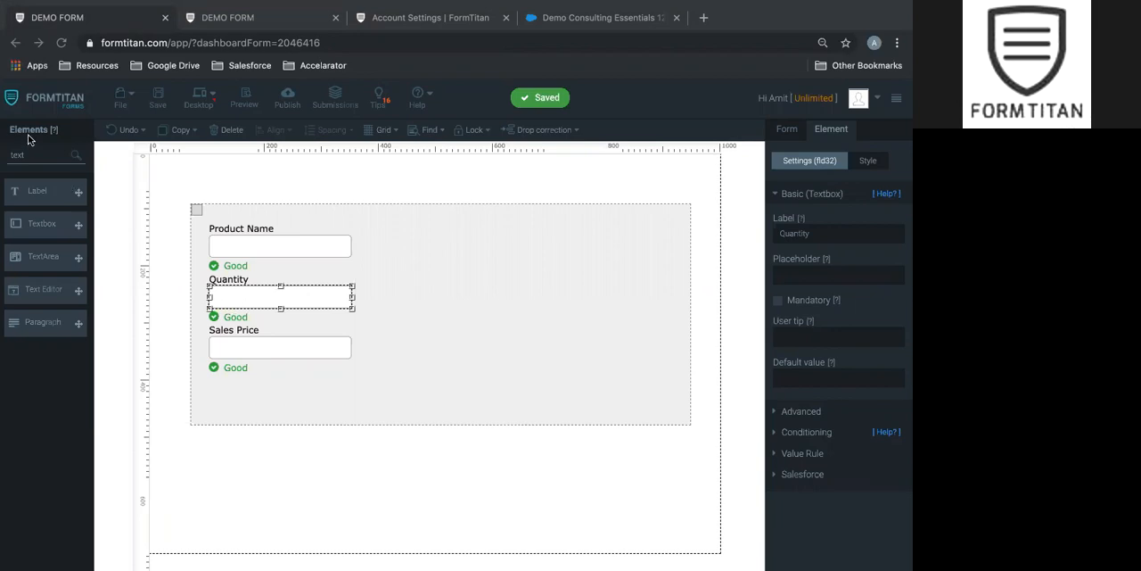
{"action": "left_click", "coordinate": [48, 158]}
{"action": "type", "text": "cal"}
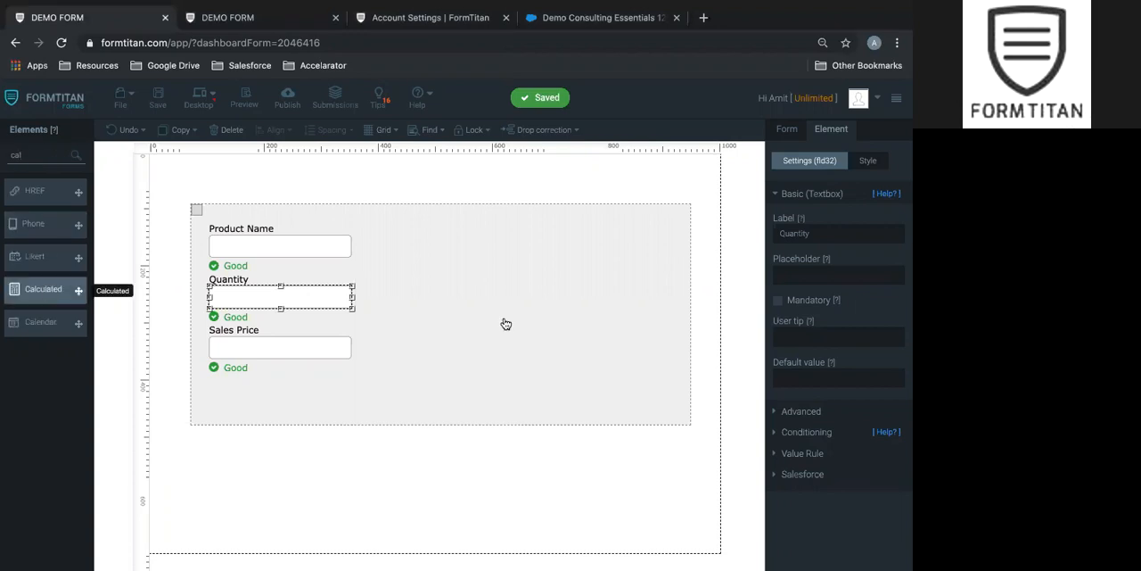
{"action": "left_click_drag", "start_coordinate": [541, 302], "coordinate": [527, 288]}
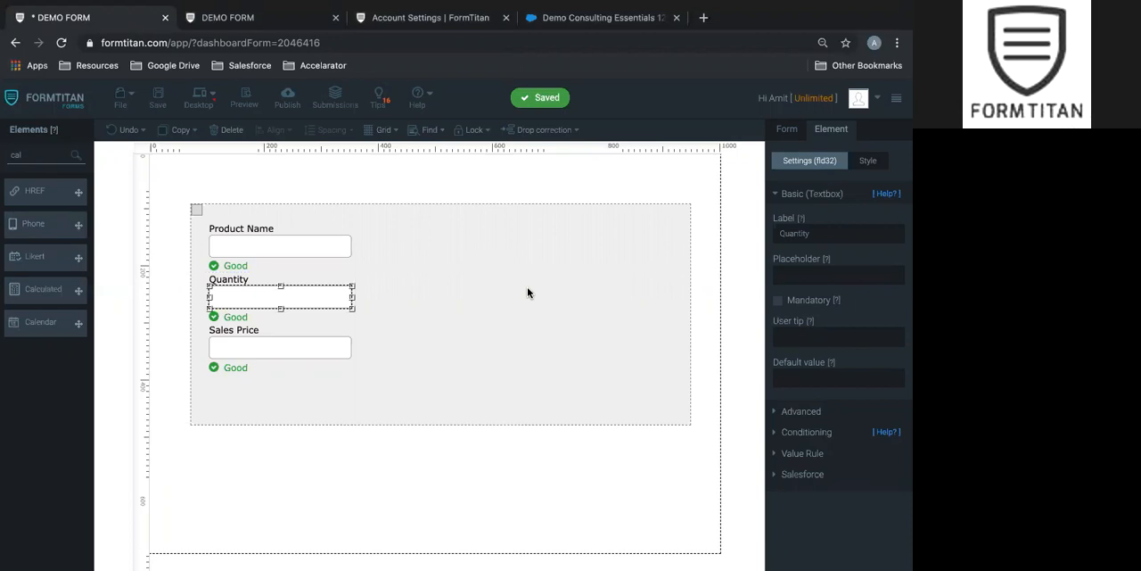
Set the Calculated element's formula to Quantity * Sales Price, enabling string mode to insert the fields and disabling it before applying.
{"action": "double_click", "coordinate": [527, 294]}
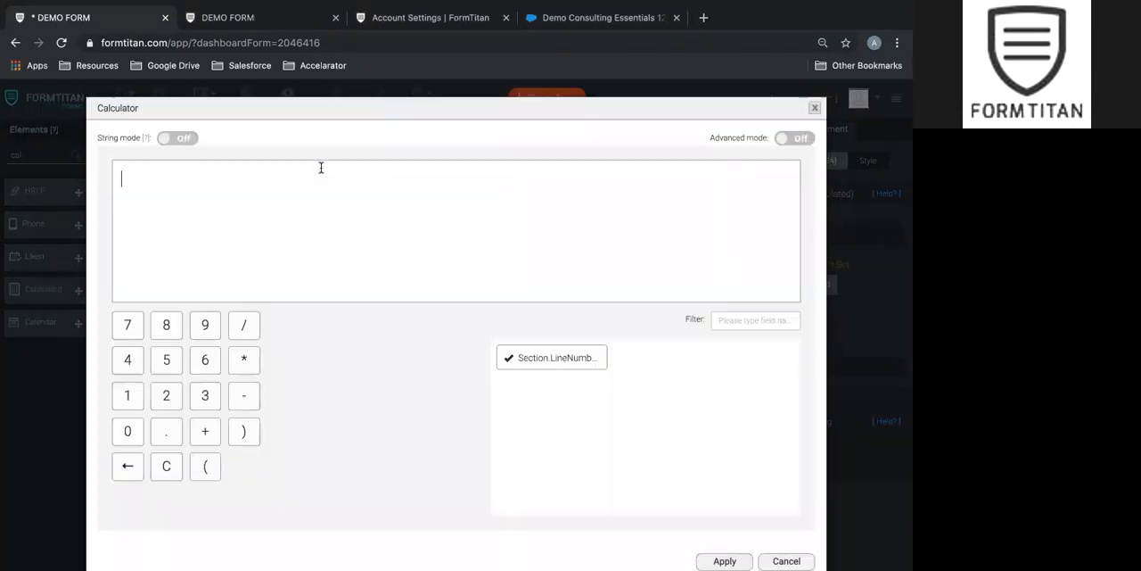
{"action": "left_click", "coordinate": [178, 139]}
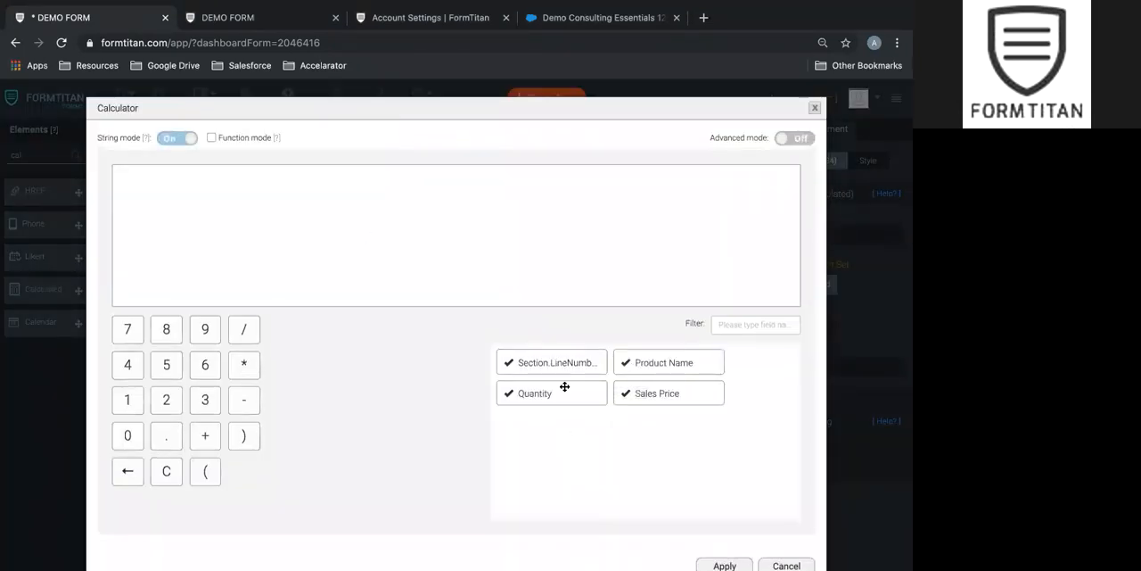
{"action": "left_click_drag", "start_coordinate": [564, 393], "coordinate": [407, 280]}
{"action": "left_click", "coordinate": [251, 369]}
{"action": "left_click_drag", "start_coordinate": [677, 393], "coordinate": [614, 276]}
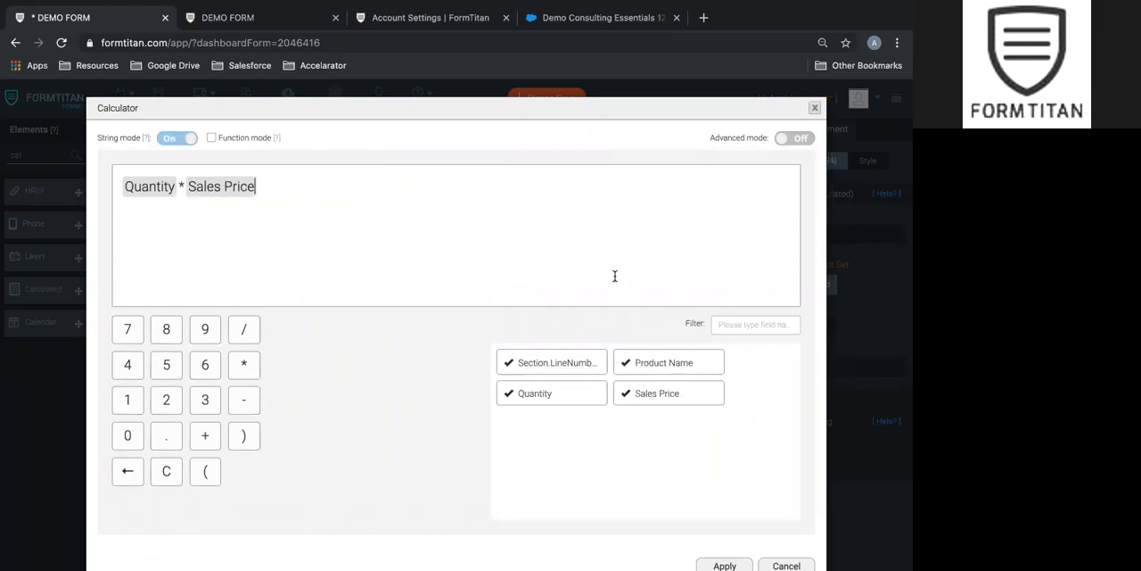
{"action": "left_click", "coordinate": [186, 138]}
{"action": "scroll", "coordinate": [478, 260], "scroll_direction": "down", "scroll_amount": 2}
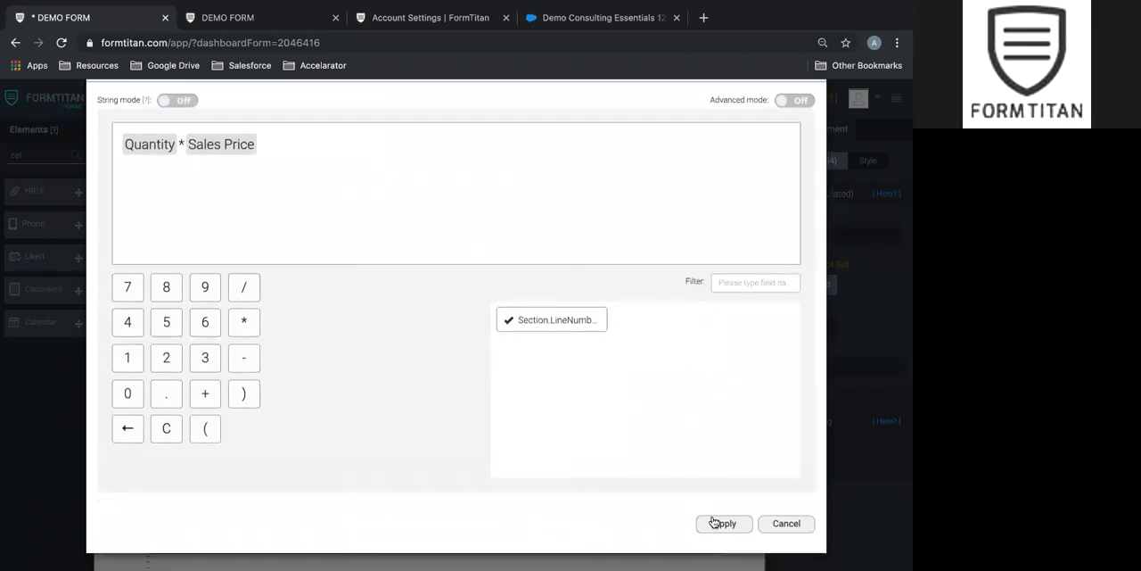
{"action": "left_click", "coordinate": [715, 520]}
Save the form with the calculated field and reload its preview.
{"action": "left_click", "coordinate": [158, 98]}
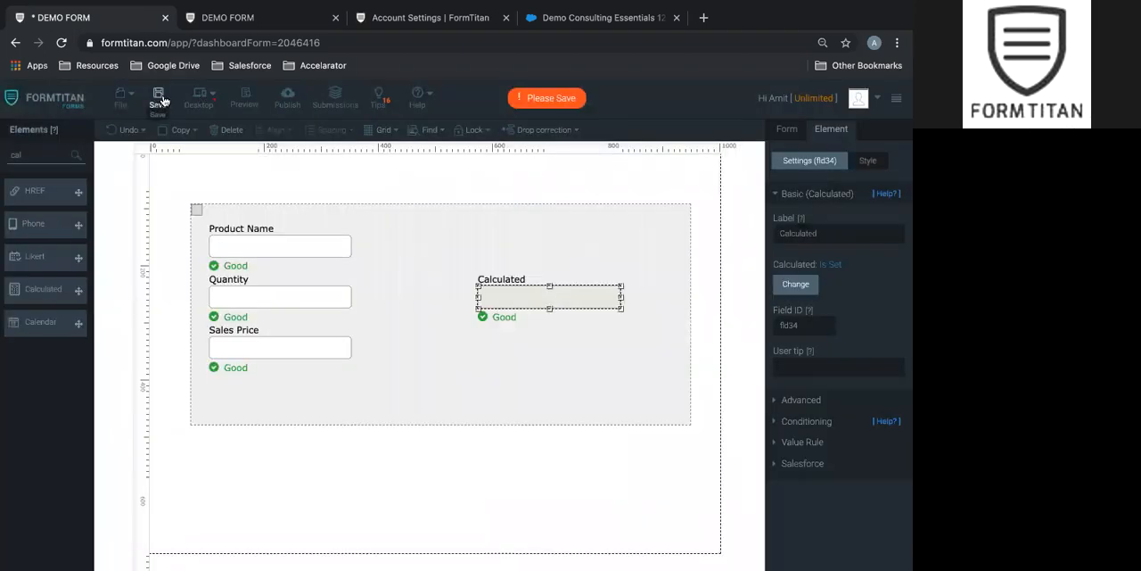
{"action": "left_click", "coordinate": [254, 17]}
{"action": "left_click", "coordinate": [61, 42]}
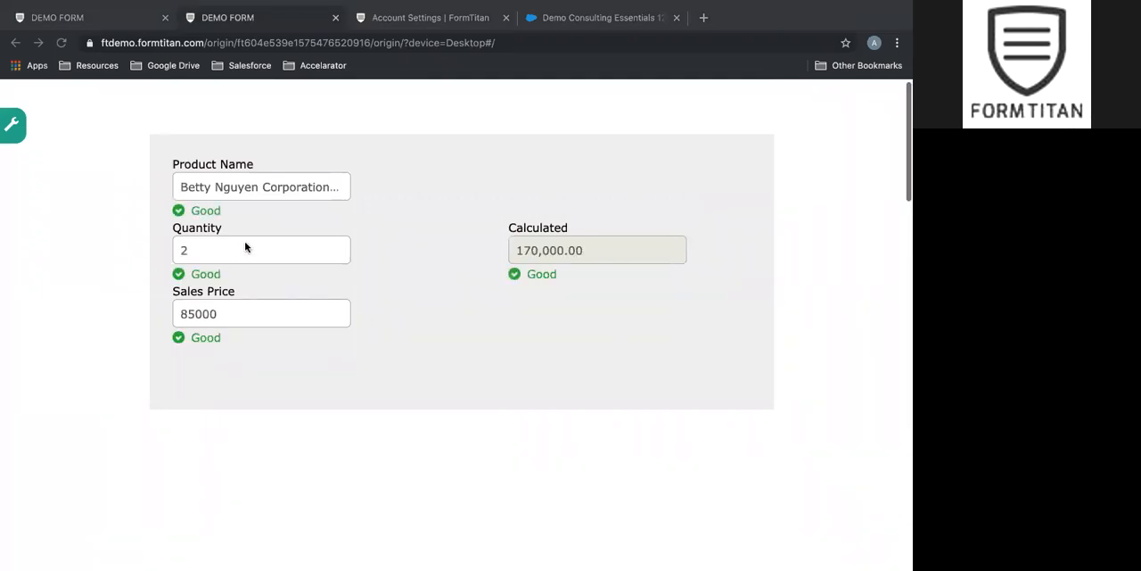
Examine the calculated amount against quantity and sales price in every product section of the previewed form.
{"action": "scroll", "coordinate": [286, 341], "scroll_direction": "down", "scroll_amount": 3}
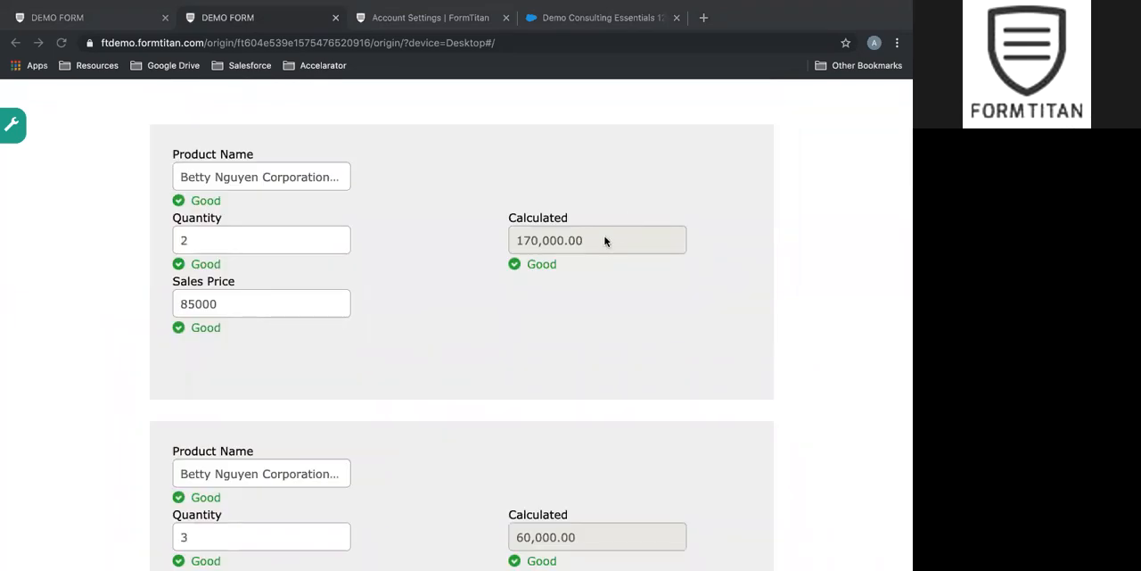
{"action": "scroll", "coordinate": [604, 241], "scroll_direction": "down", "scroll_amount": 6}
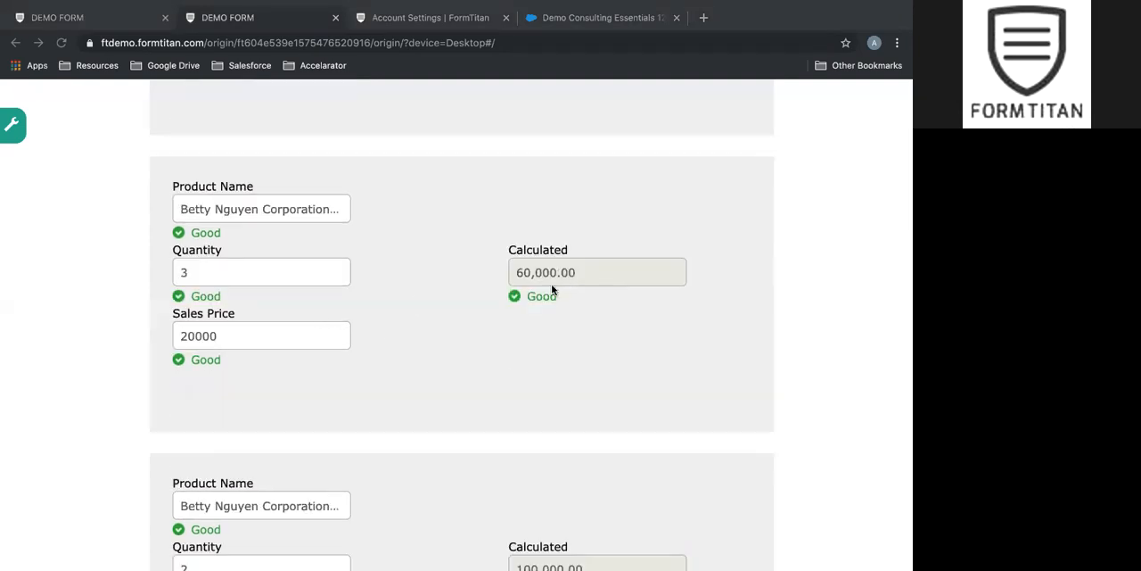
{"action": "scroll", "coordinate": [559, 292], "scroll_direction": "down", "scroll_amount": 3}
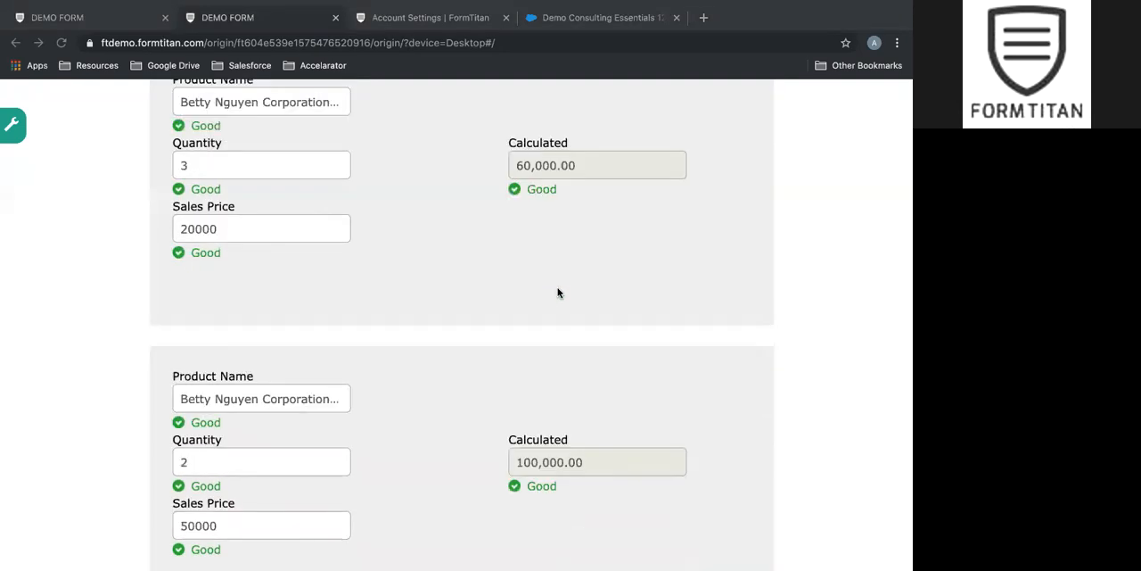
{"action": "scroll", "coordinate": [559, 293], "scroll_direction": "down", "scroll_amount": 10}
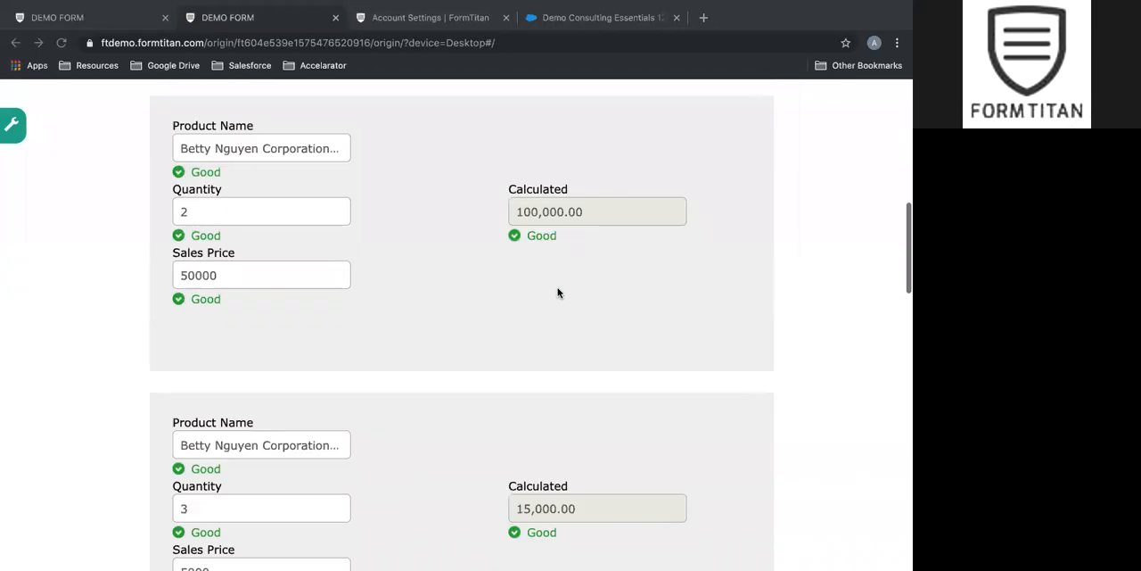
{"action": "scroll", "coordinate": [559, 293], "scroll_direction": "down", "scroll_amount": 3}
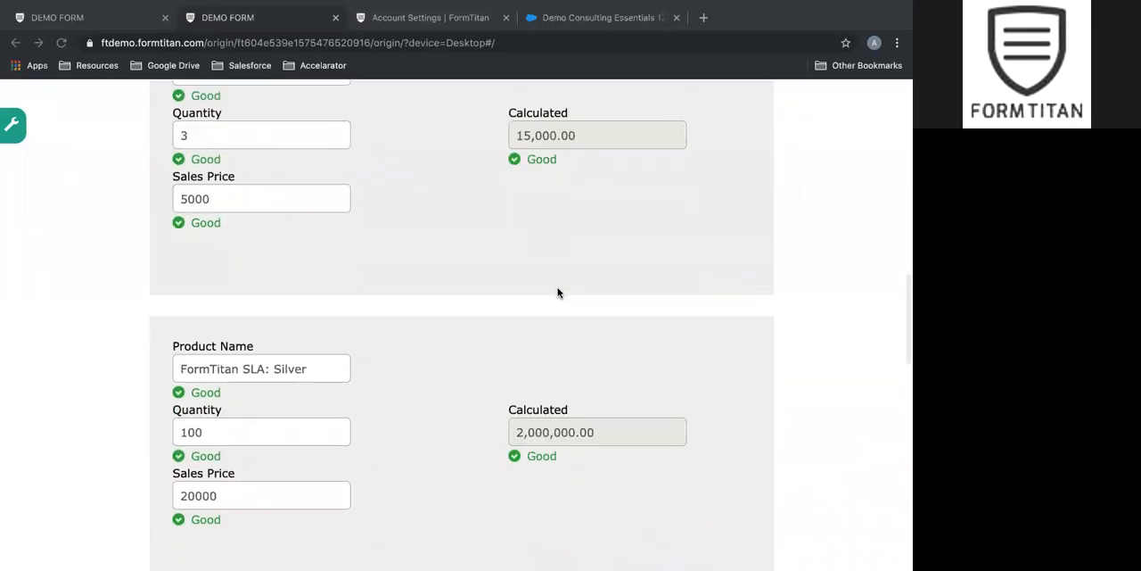
{"action": "scroll", "coordinate": [558, 289], "scroll_direction": "down", "scroll_amount": 3}
{"action": "scroll", "coordinate": [558, 287], "scroll_direction": "down", "scroll_amount": 8}
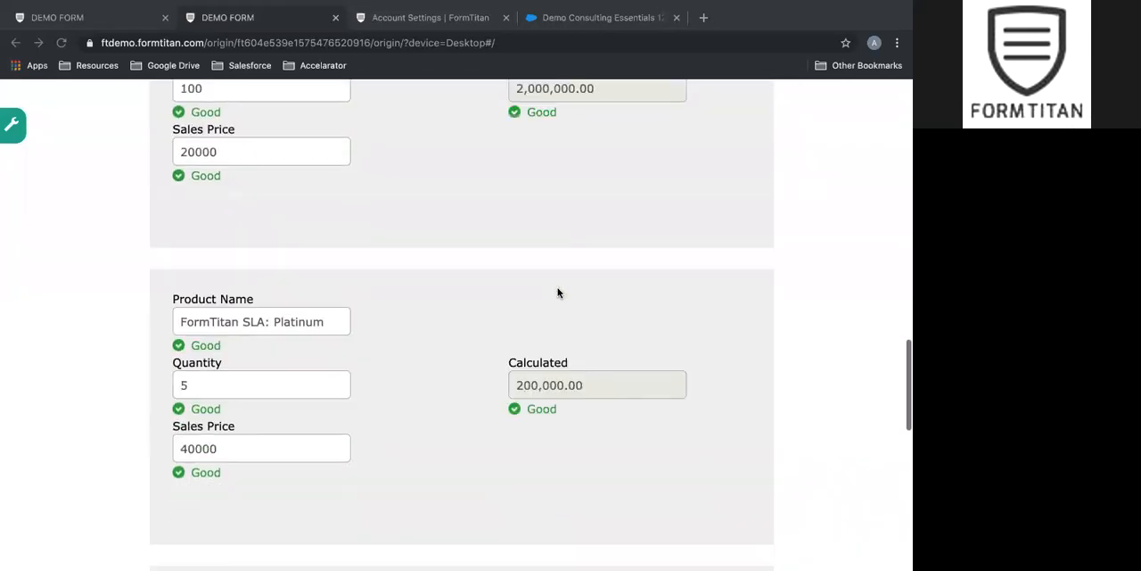
{"action": "scroll", "coordinate": [562, 321], "scroll_direction": "down", "scroll_amount": 5}
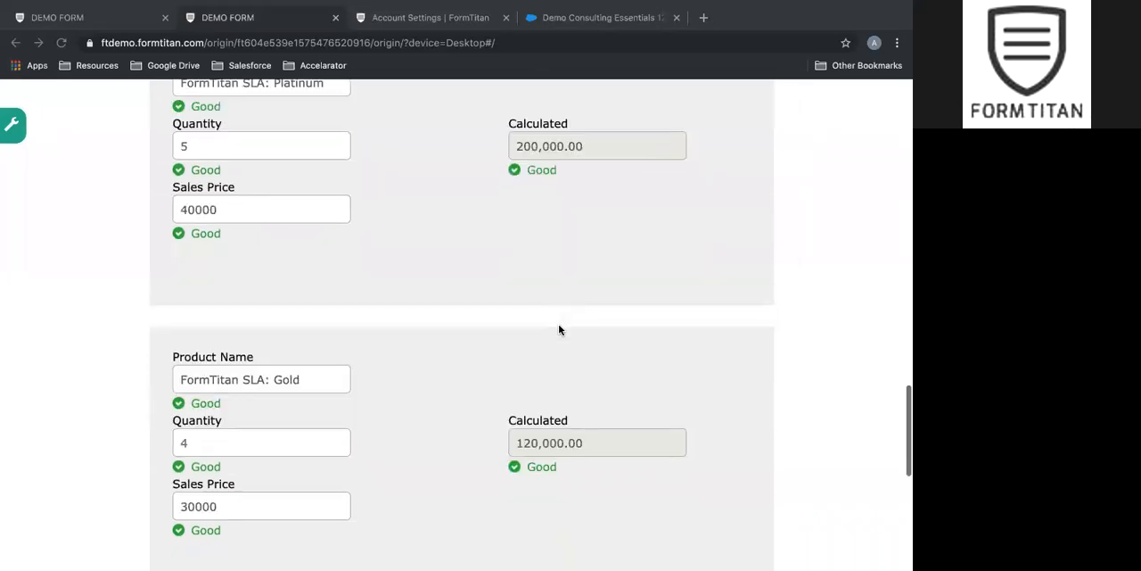
{"action": "scroll", "coordinate": [559, 330], "scroll_direction": "down", "scroll_amount": 2}
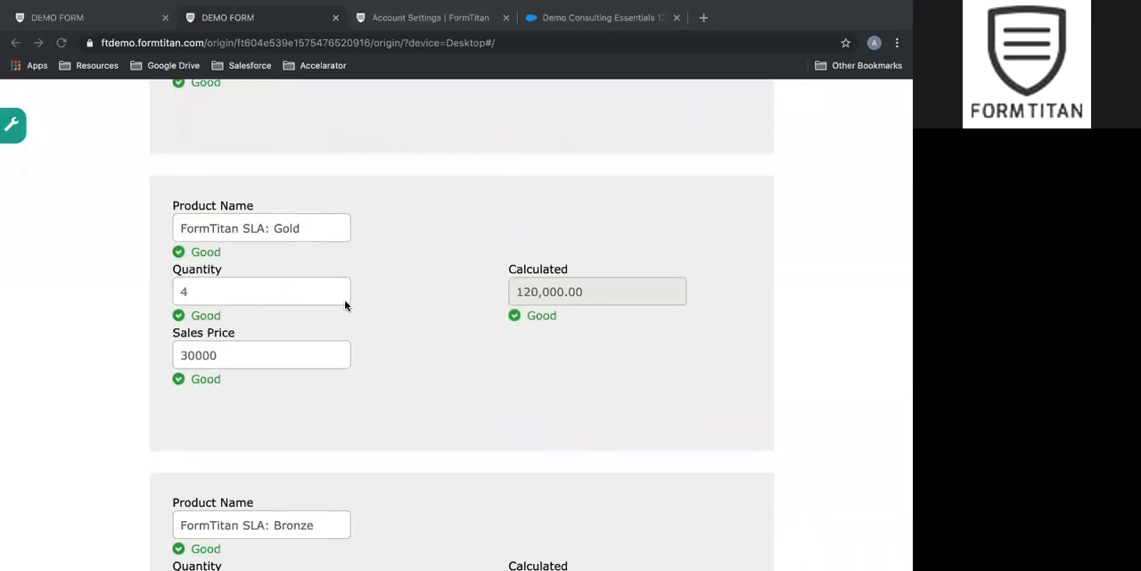
{"action": "scroll", "coordinate": [513, 293], "scroll_direction": "down", "scroll_amount": 6}
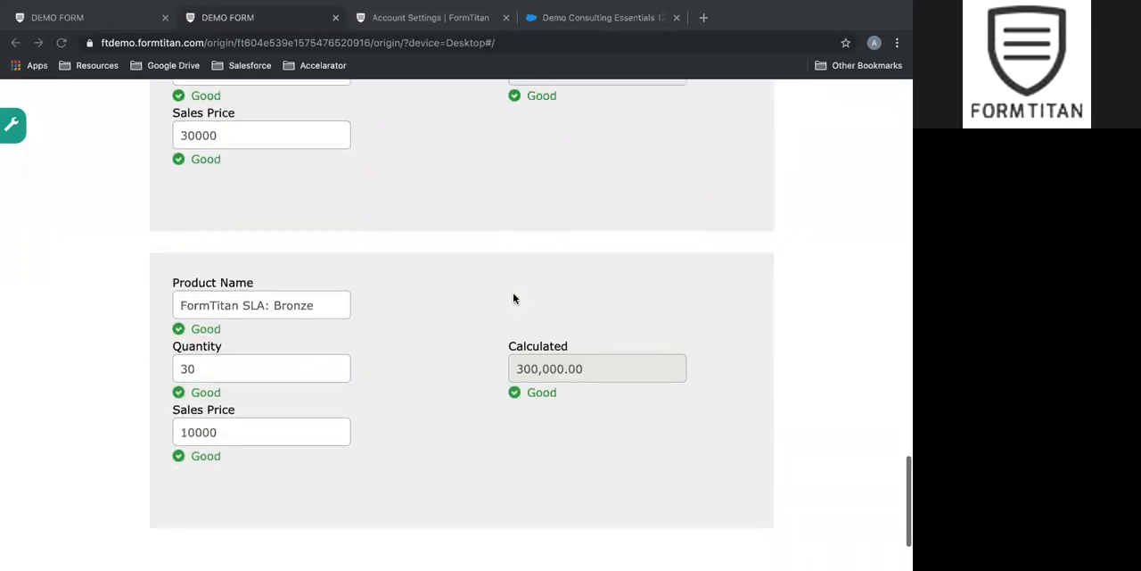
{"action": "scroll", "coordinate": [513, 293], "scroll_direction": "up", "scroll_amount": 15}
{"action": "scroll", "coordinate": [512, 293], "scroll_direction": "up", "scroll_amount": 12}
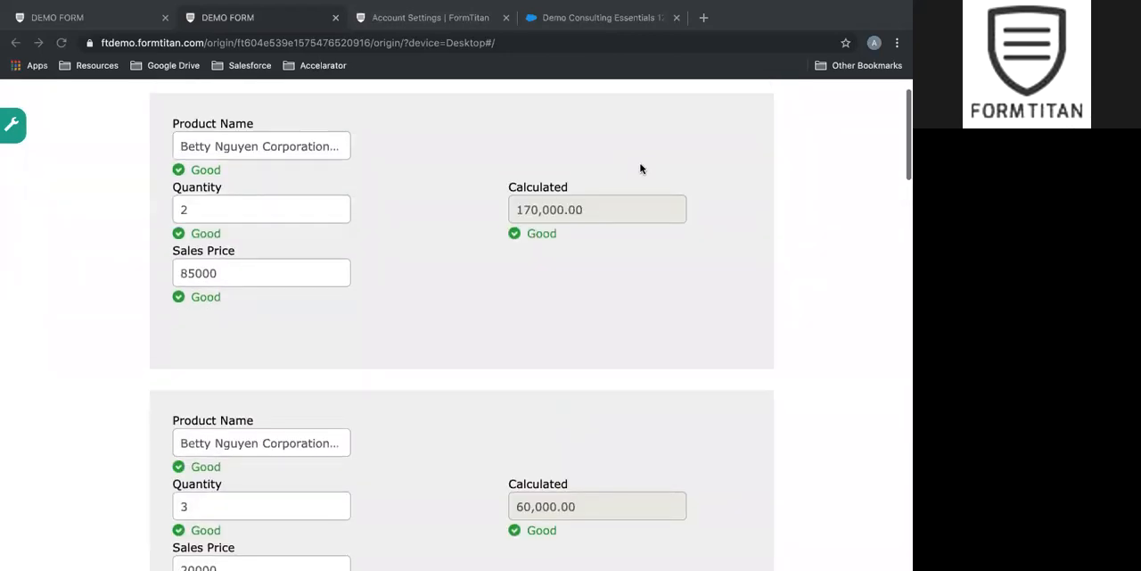
{"action": "scroll", "coordinate": [612, 359], "scroll_direction": "down", "scroll_amount": 15}
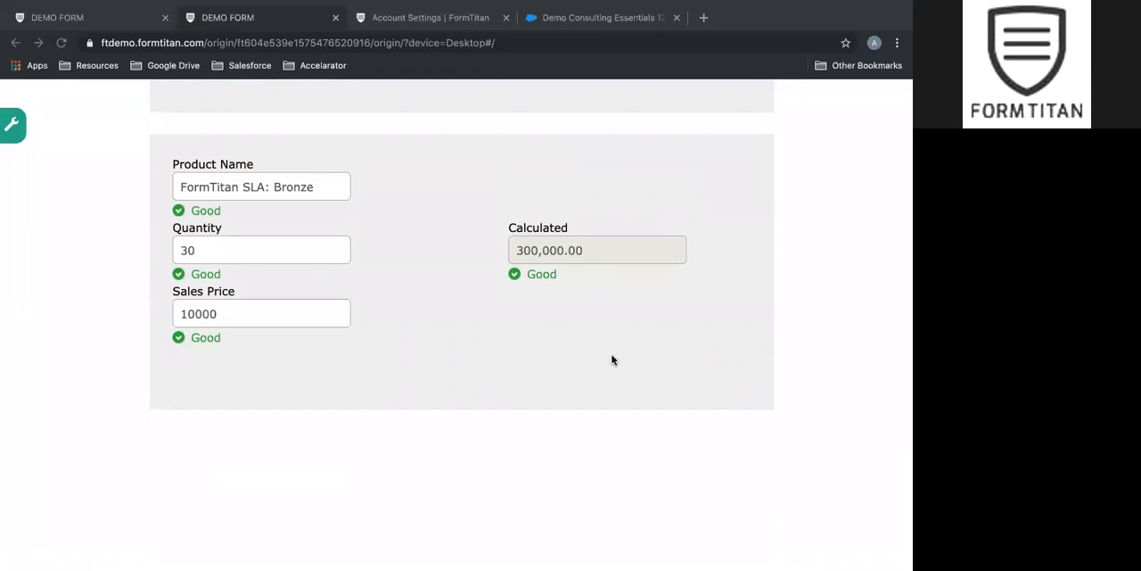
Back in the form editor, relabel the section's Calculated field as "Price Per product".
{"action": "left_click", "coordinate": [44, 20]}
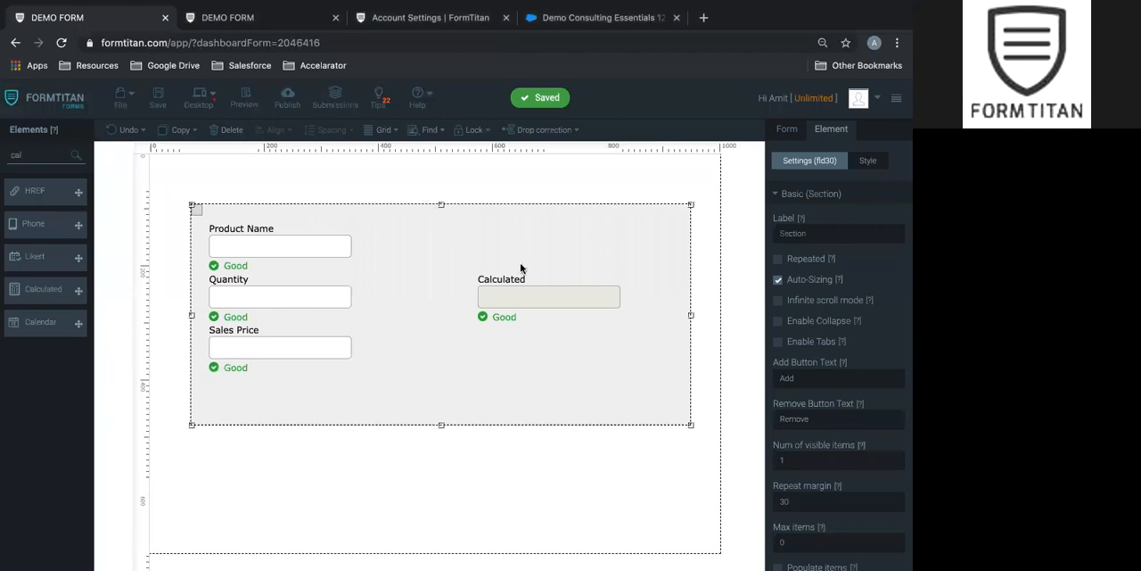
{"action": "left_click", "coordinate": [517, 297]}
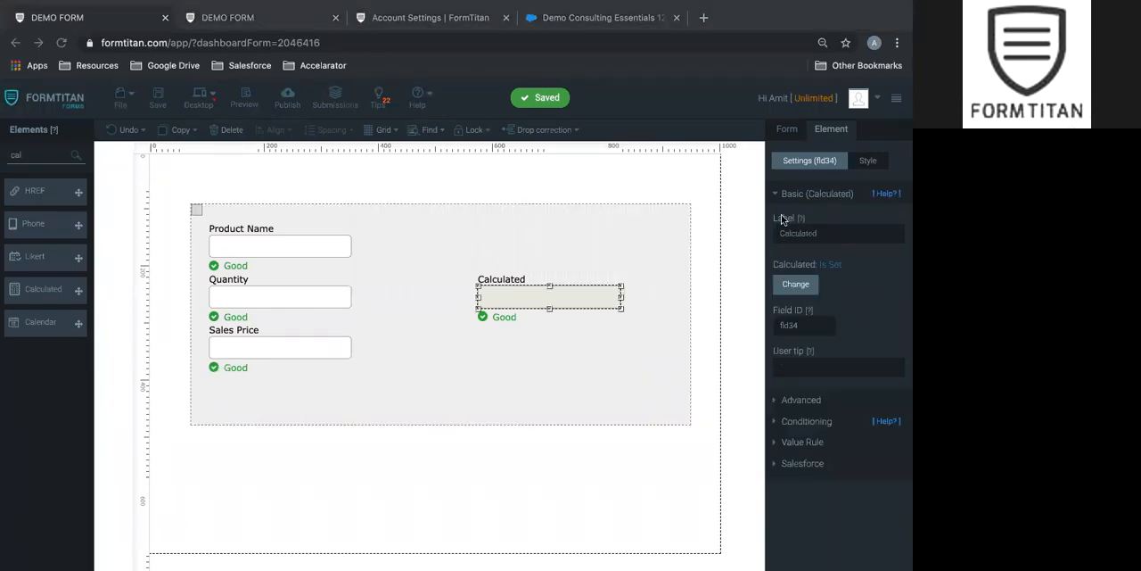
{"action": "double_click", "coordinate": [816, 233]}
{"action": "type", "text": "Price Per product"}
Move the section down slightly, then place a second Calculated element above it with the Price Per product field as its formula.
{"action": "left_click_drag", "start_coordinate": [490, 376], "coordinate": [488, 399]}
{"action": "left_click_drag", "start_coordinate": [38, 290], "coordinate": [235, 185]}
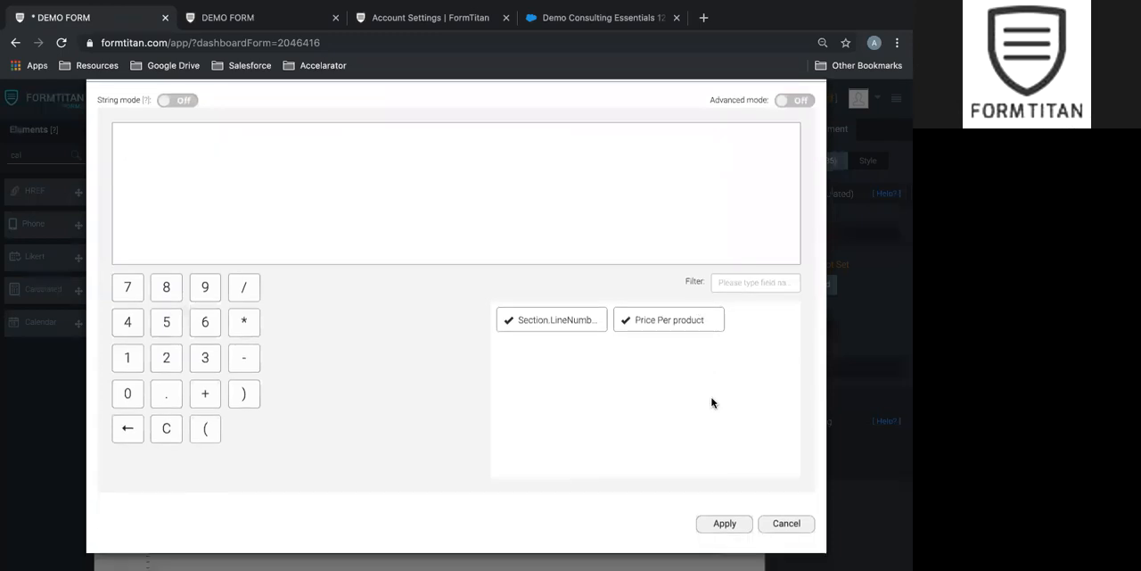
{"action": "left_click_drag", "start_coordinate": [702, 346], "coordinate": [428, 232]}
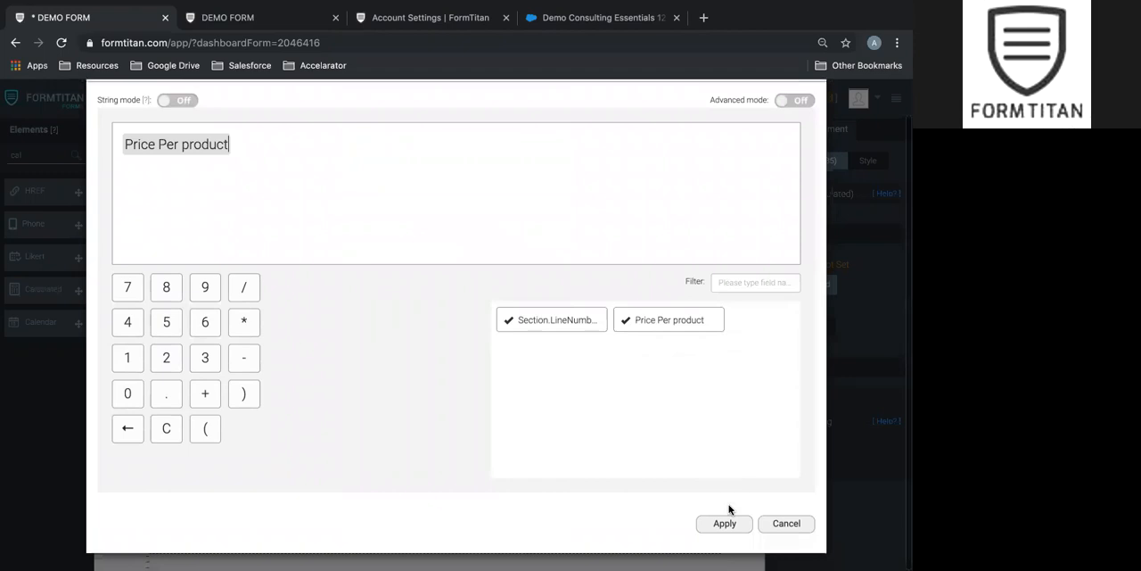
{"action": "left_click", "coordinate": [725, 522]}
Label the new Calculated field above the section "Combined Prices".
{"action": "double_click", "coordinate": [830, 232]}
{"action": "key", "text": "BackSpace"}
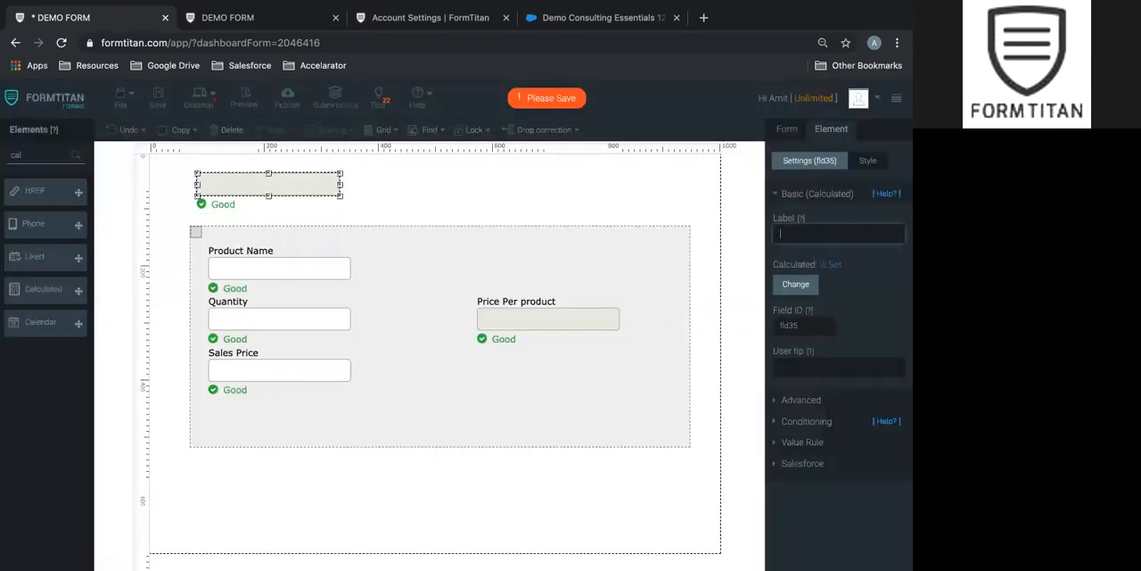
{"action": "type", "text": "All"}
{"action": "key", "text": "BackSpace"}
{"action": "key", "text": "BackSpace"}
{"action": "key", "text": "BackSpace"}
{"action": "type", "text": "Combine "}
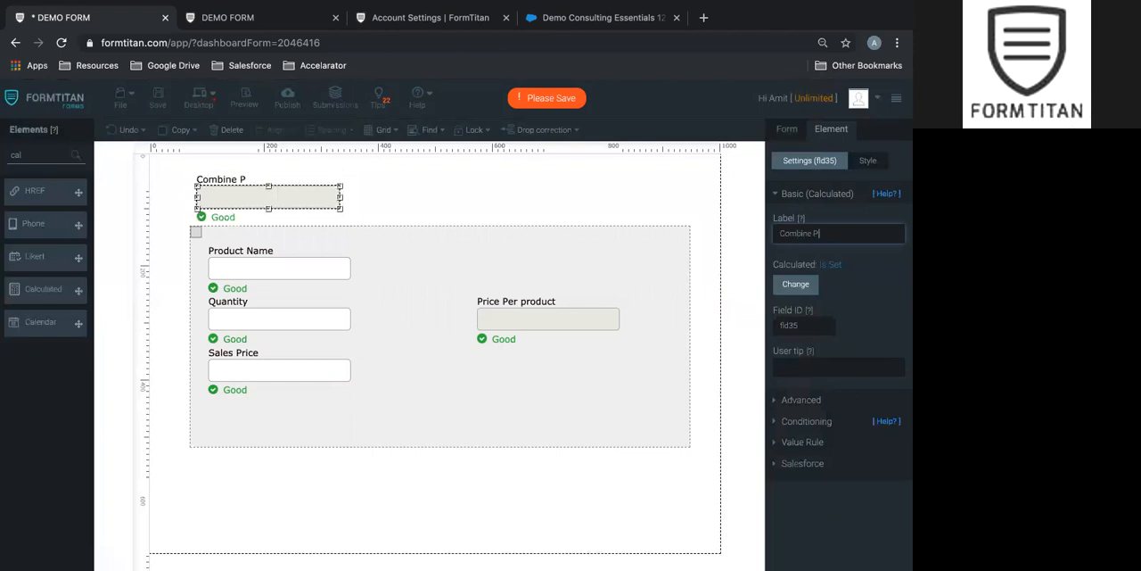
{"action": "type", "text": "d Prices"}
Save the form with its Combined Prices field and reload the preview.
{"action": "left_click", "coordinate": [158, 98]}
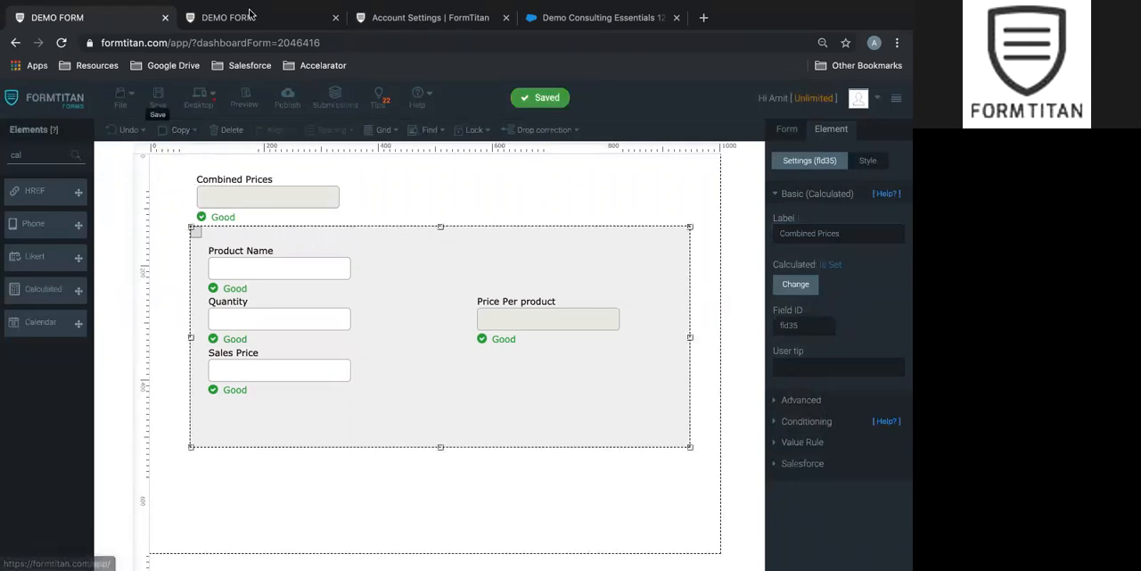
{"action": "left_click", "coordinate": [253, 7]}
{"action": "key", "text": "super+r"}
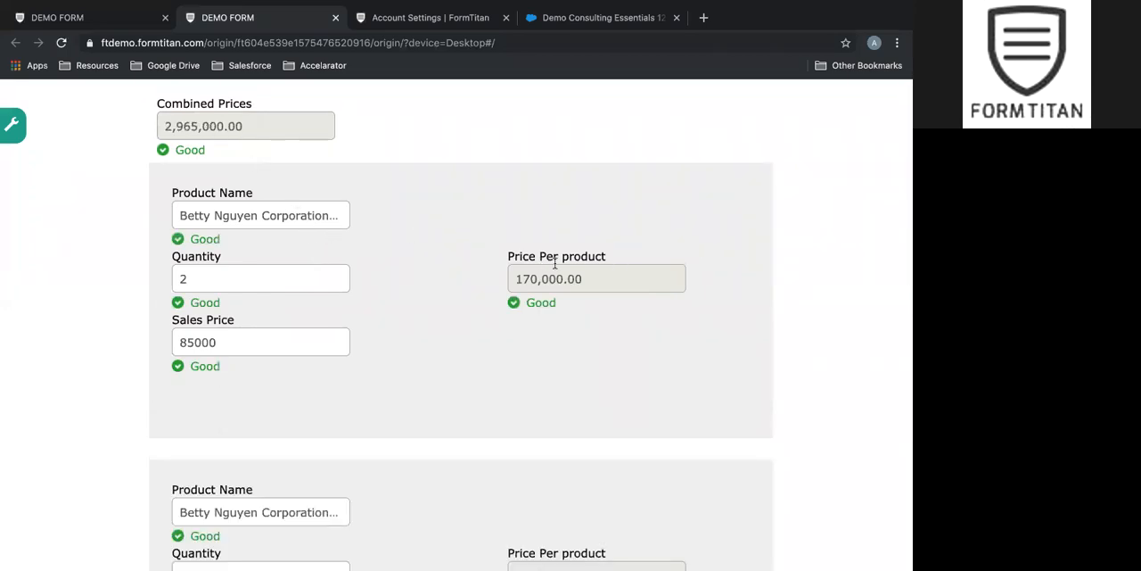
Examine the Combined Prices total in the preview against the Price Per product amounts of all product sections.
{"action": "scroll", "coordinate": [555, 263], "scroll_direction": "down", "scroll_amount": 5}
{"action": "scroll", "coordinate": [213, 136], "scroll_direction": "up", "scroll_amount": 5}
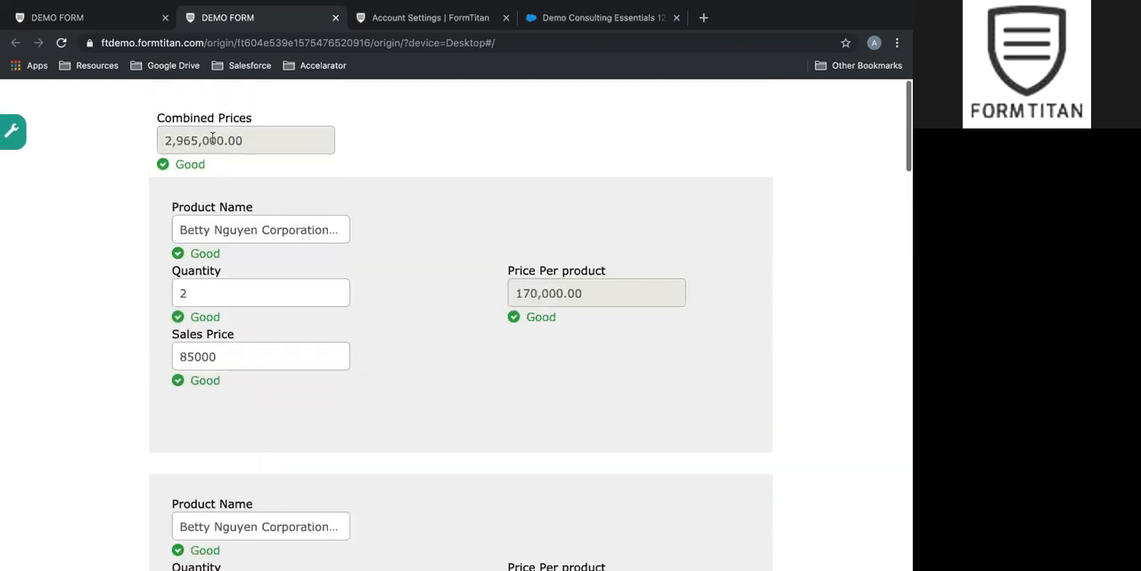
{"action": "left_click_drag", "start_coordinate": [259, 134], "coordinate": [165, 131]}
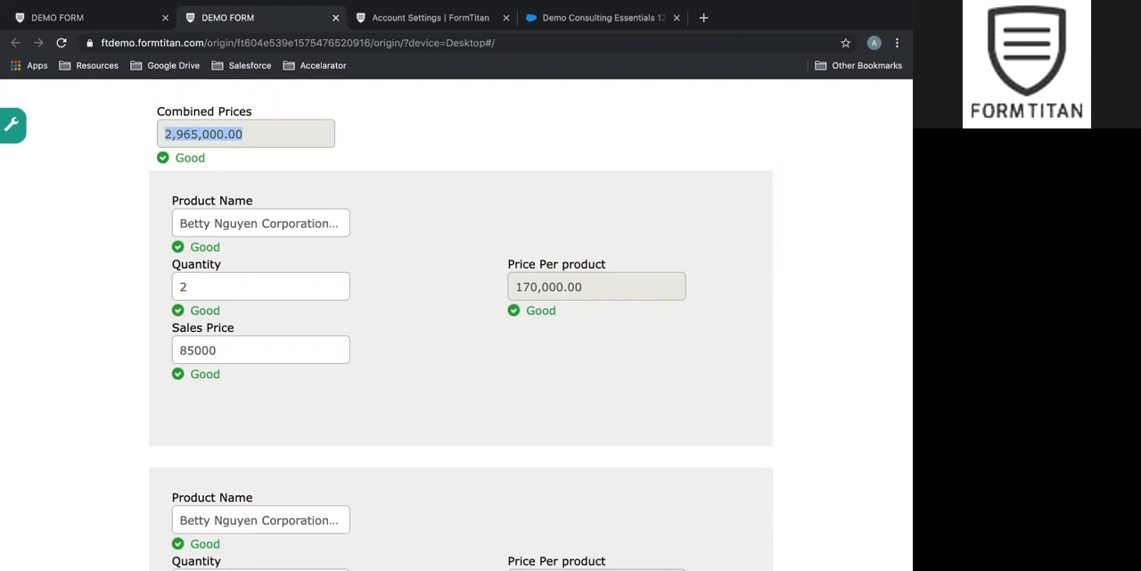
{"action": "left_click", "coordinate": [418, 241]}
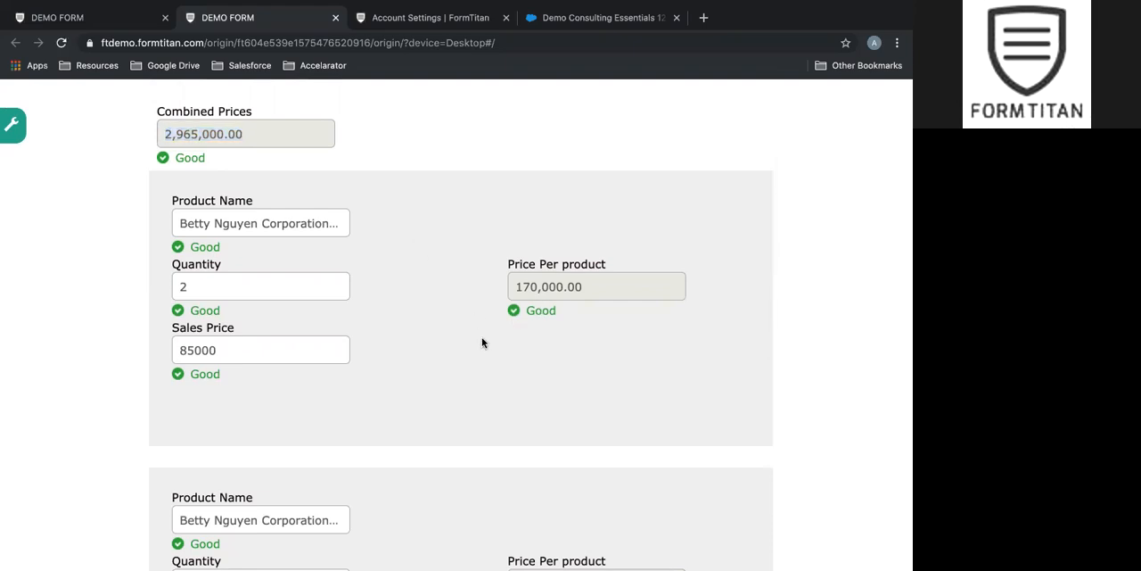
{"action": "scroll", "coordinate": [484, 338], "scroll_direction": "down", "scroll_amount": 3}
{"action": "scroll", "coordinate": [483, 342], "scroll_direction": "down", "scroll_amount": 5}
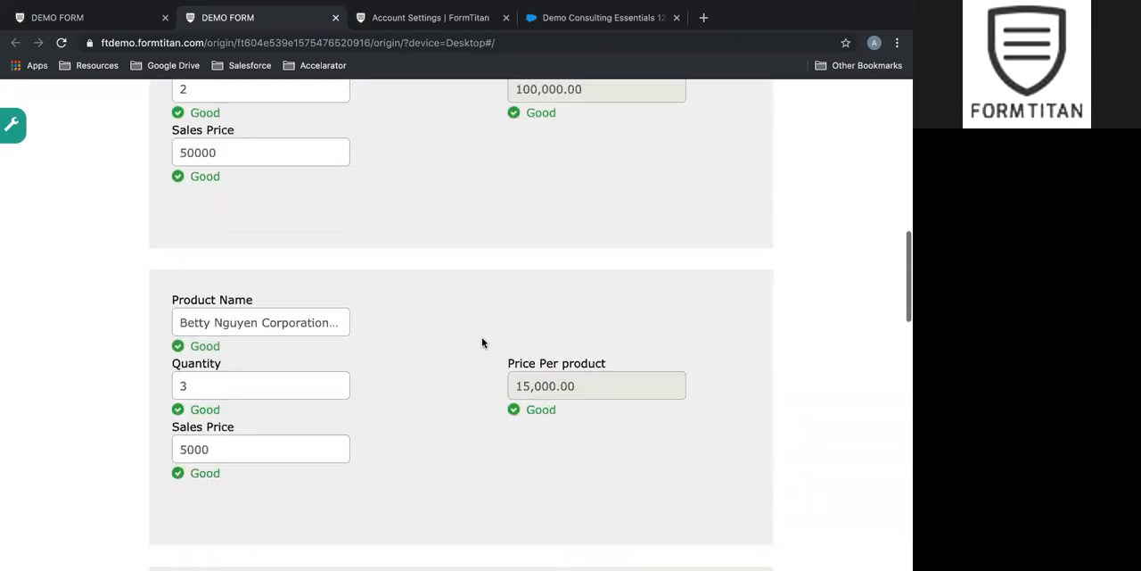
{"action": "scroll", "coordinate": [482, 342], "scroll_direction": "down", "scroll_amount": 10}
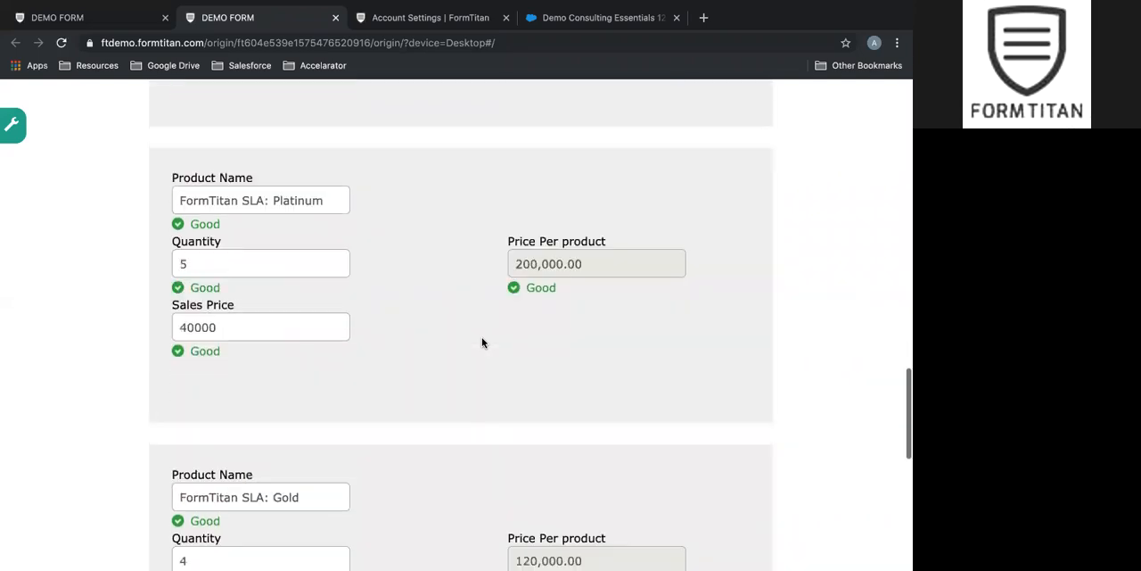
{"action": "scroll", "coordinate": [482, 342], "scroll_direction": "down", "scroll_amount": 3}
{"action": "scroll", "coordinate": [482, 343], "scroll_direction": "up", "scroll_amount": 20}
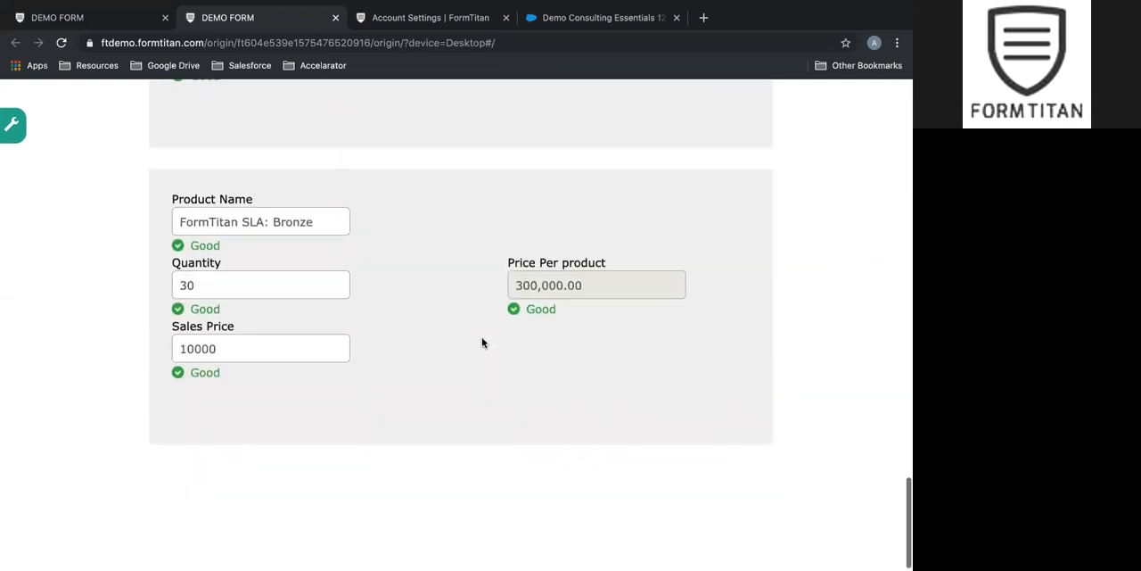
{"action": "scroll", "coordinate": [482, 342], "scroll_direction": "down", "scroll_amount": 1}
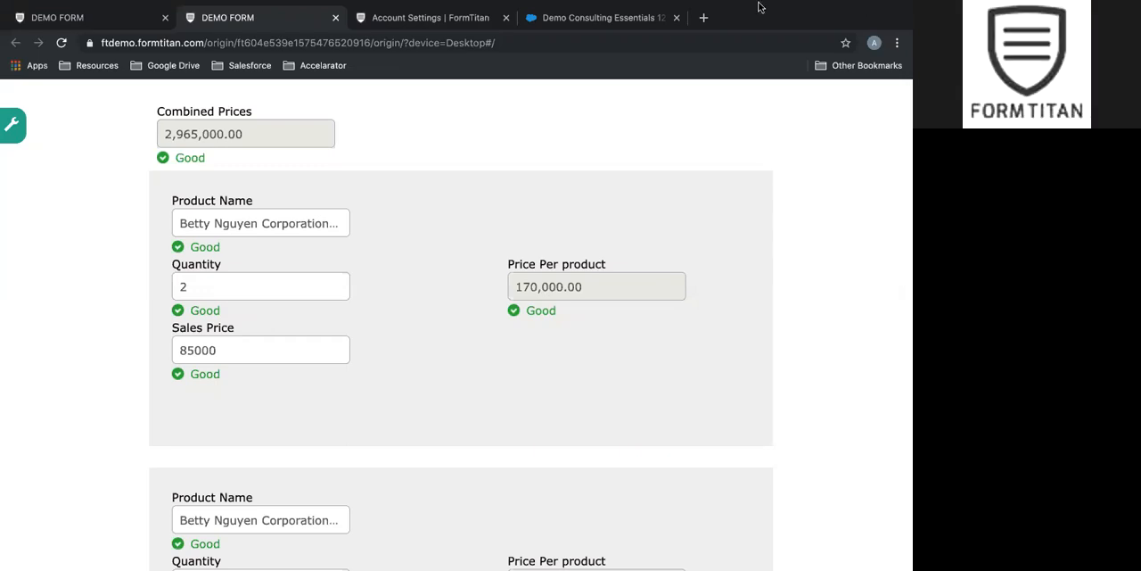
Return to the form editor, delete all elements from the form, then save and reload it.
{"action": "left_click", "coordinate": [107, 18]}
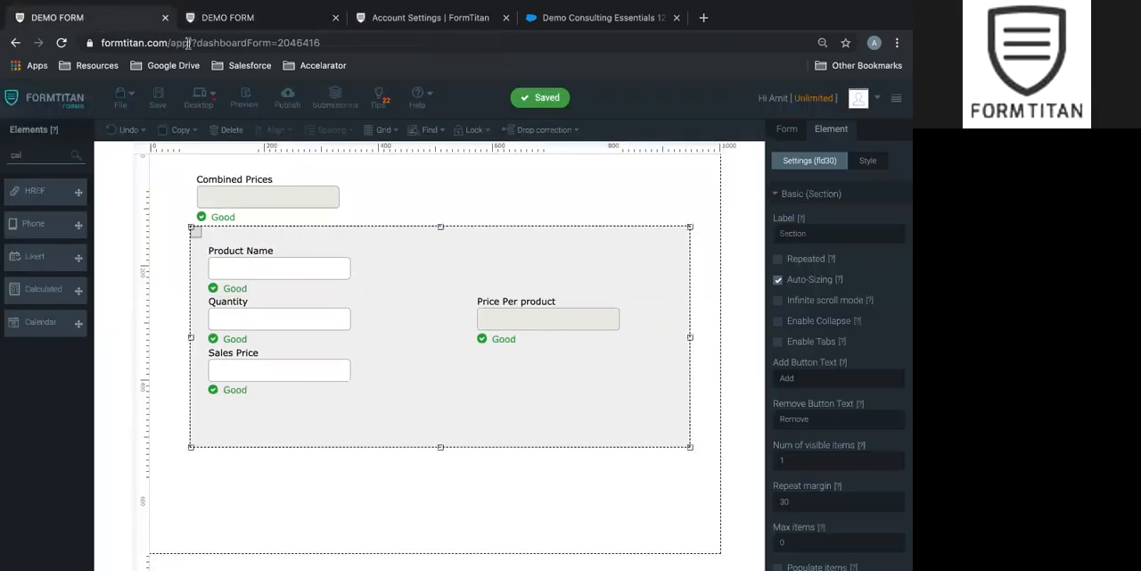
{"action": "left_click", "coordinate": [432, 196]}
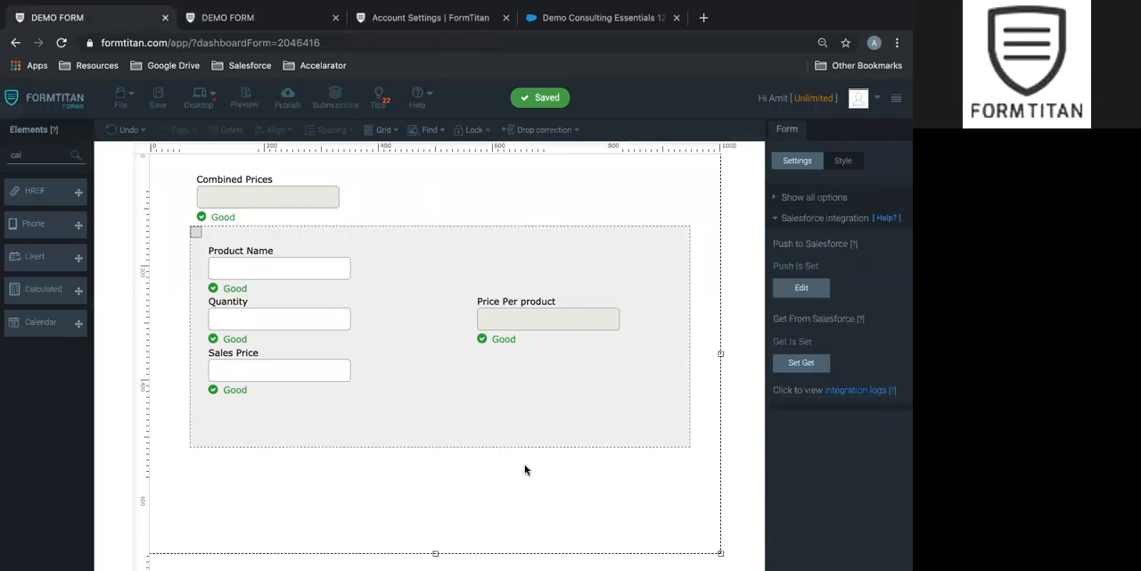
{"action": "left_click", "coordinate": [263, 186]}
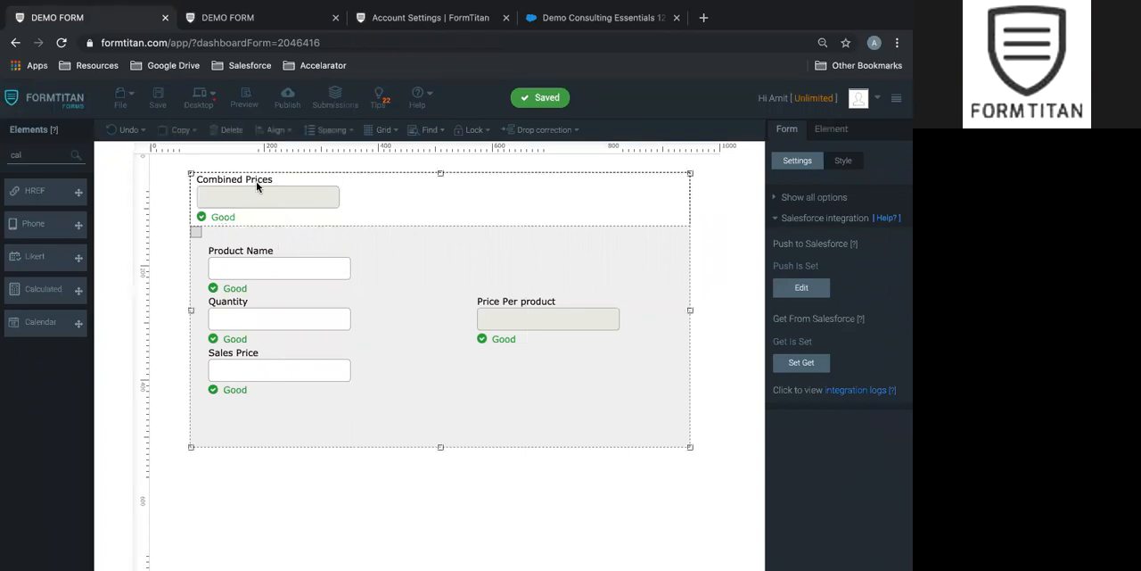
{"action": "left_click", "coordinate": [226, 130]}
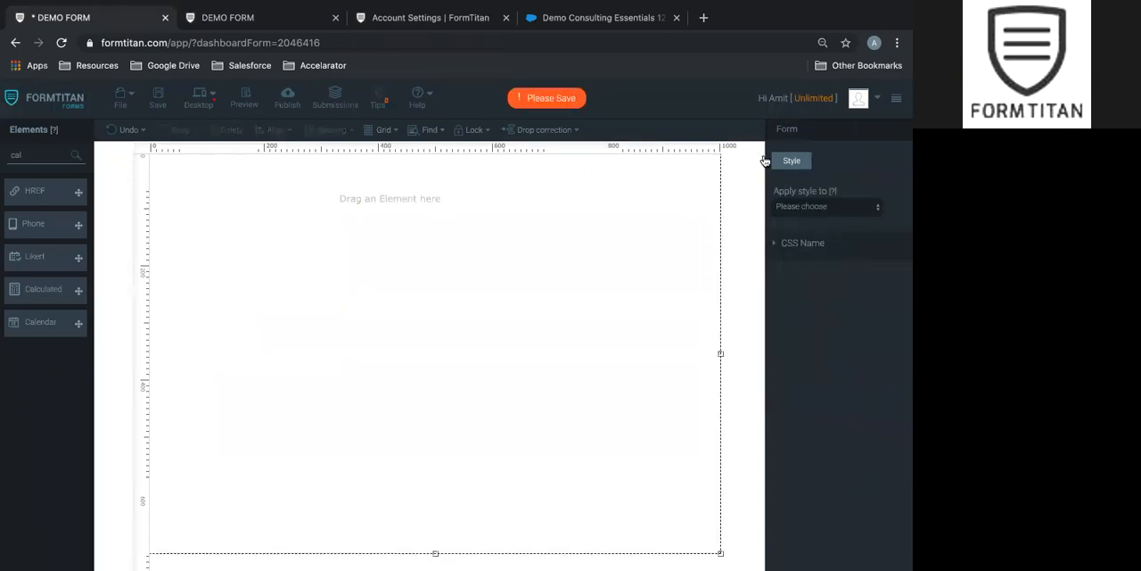
{"action": "left_click", "coordinate": [157, 100]}
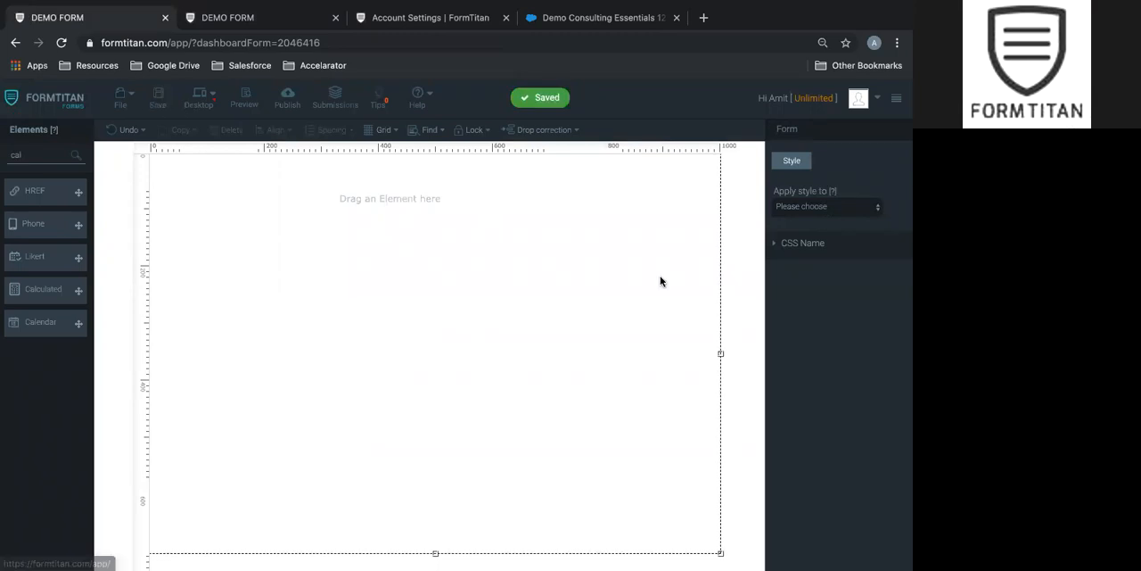
{"action": "left_click", "coordinate": [61, 42]}
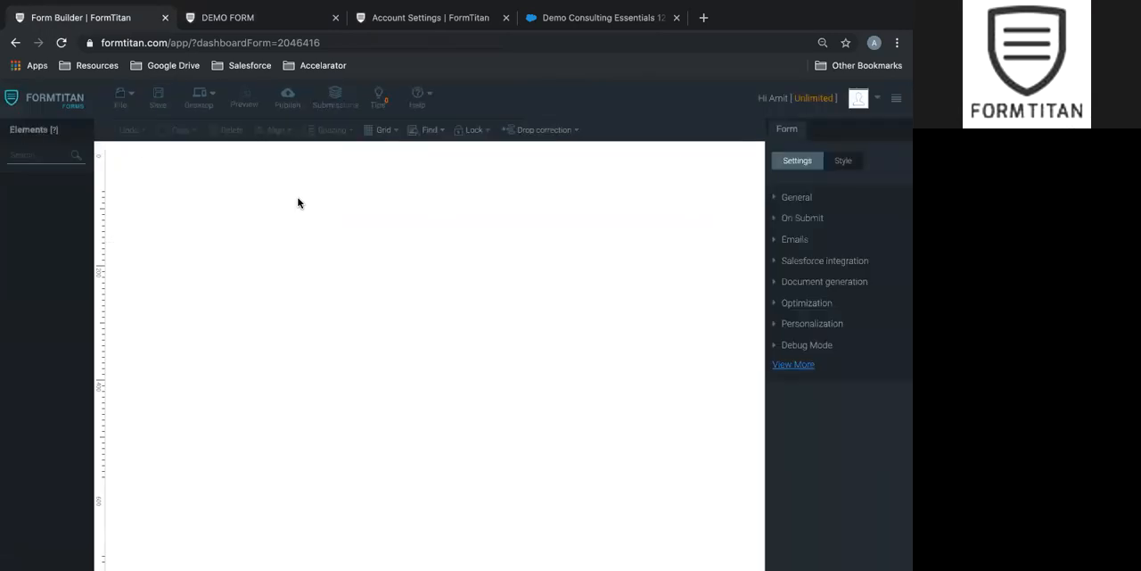
Finish the form's Push to Salesforce setup without any mapping object and close the form preview.
{"action": "left_click", "coordinate": [809, 259]}
{"action": "left_click", "coordinate": [801, 287]}
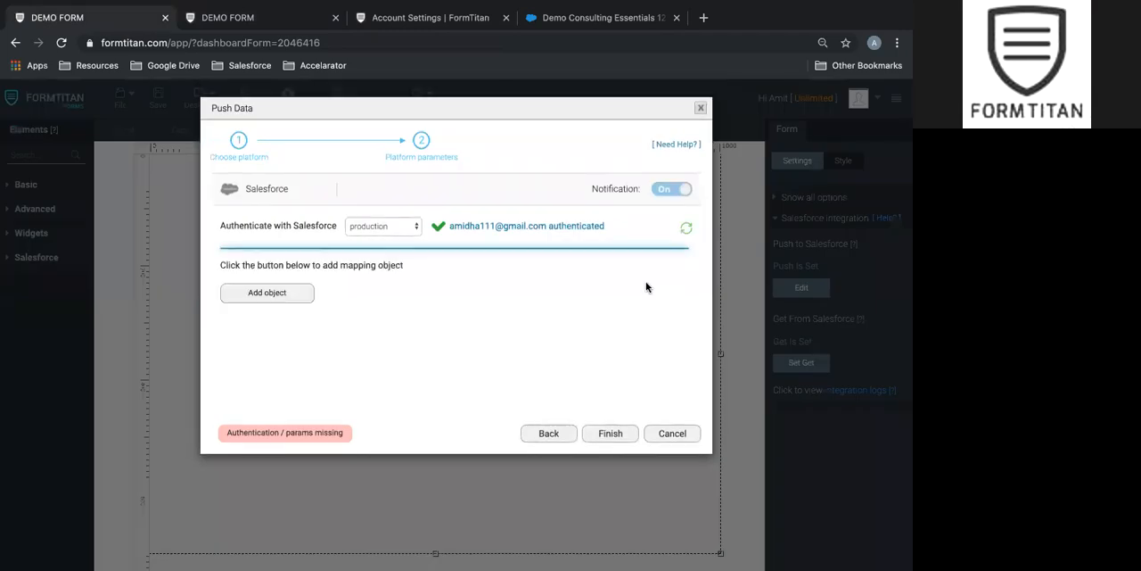
{"action": "left_click", "coordinate": [615, 433]}
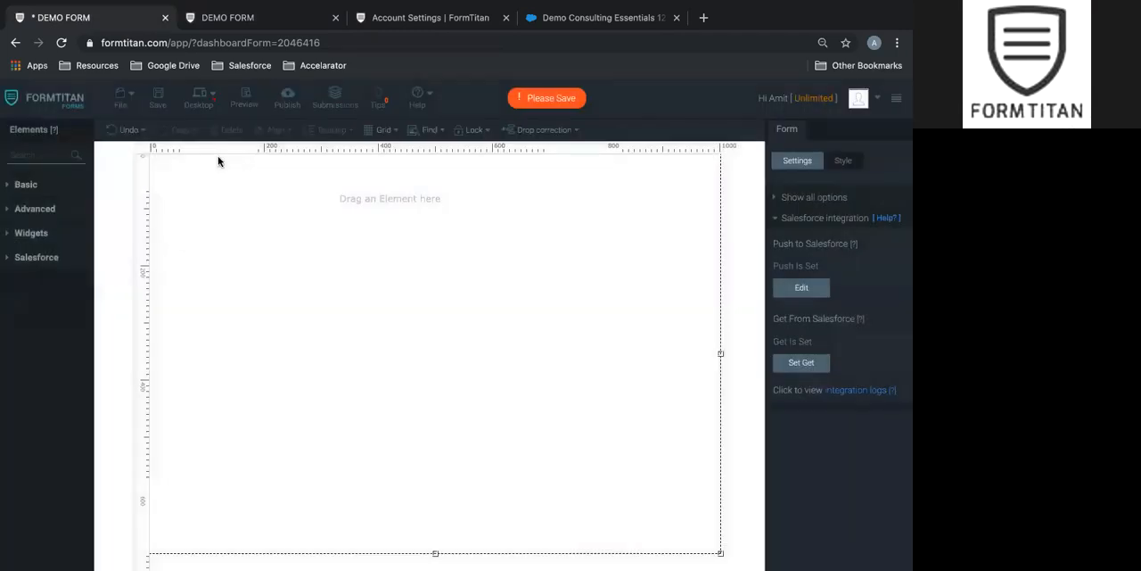
{"action": "left_click", "coordinate": [336, 17]}
Add a FullName element to the upper part of the empty form and an Email element directly below it.
{"action": "left_click", "coordinate": [46, 152]}
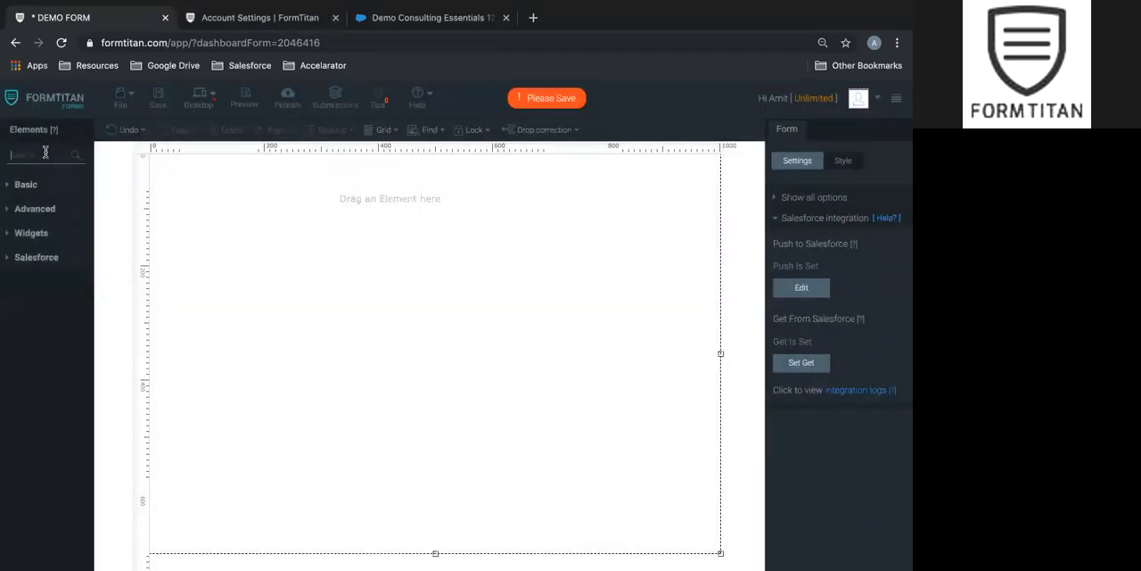
{"action": "type", "text": "full"}
{"action": "left_click_drag", "start_coordinate": [41, 191], "coordinate": [342, 238]}
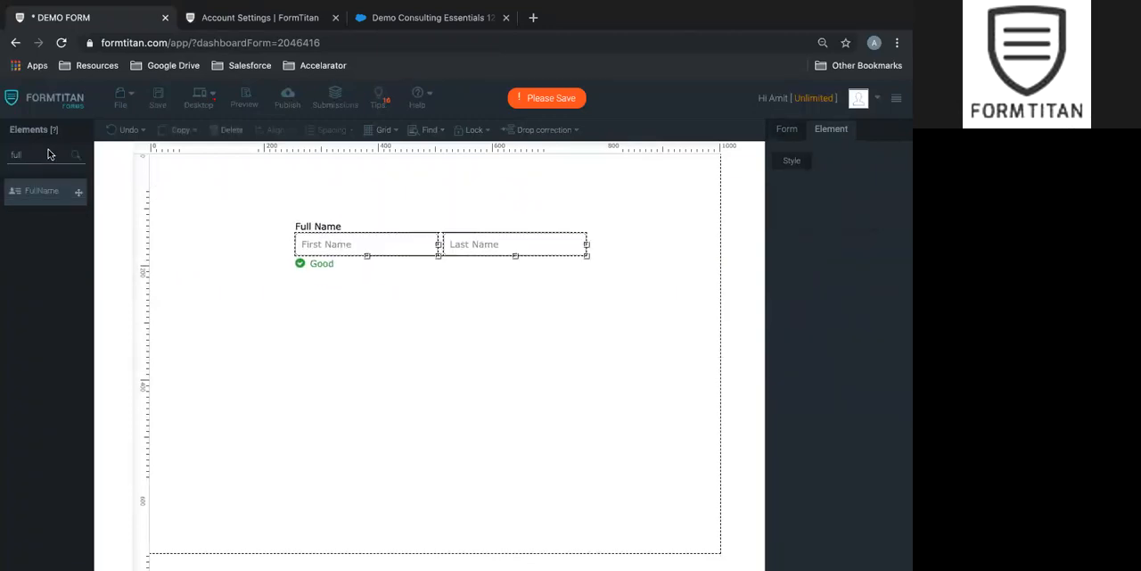
{"action": "key", "text": "BackSpace"}
{"action": "key", "text": "BackSpace"}
{"action": "key", "text": "BackSpace"}
{"action": "key", "text": "BackSpace"}
{"action": "type", "text": "email"}
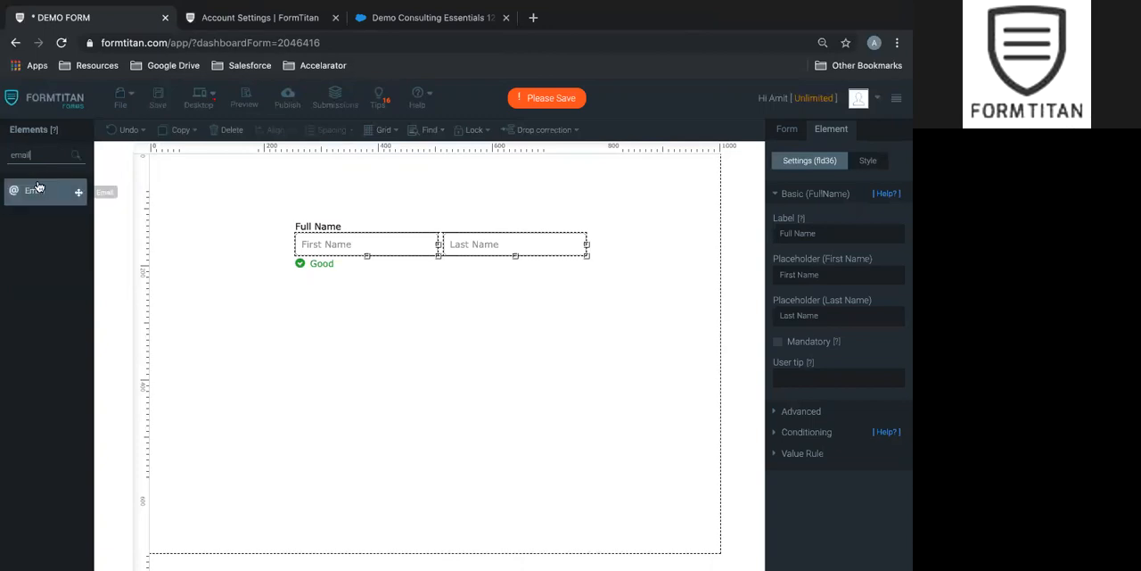
{"action": "left_click_drag", "start_coordinate": [39, 187], "coordinate": [308, 267]}
Add a Textbox labelled "Mobile" to the right of Email and save the form.
{"action": "left_click_drag", "start_coordinate": [55, 154], "coordinate": [4, 151]}
{"action": "type", "text": "mobile"}
{"action": "left_click_drag", "start_coordinate": [46, 154], "coordinate": [3, 153]}
{"action": "type", "text": "Text"}
{"action": "left_click_drag", "start_coordinate": [41, 222], "coordinate": [502, 285]}
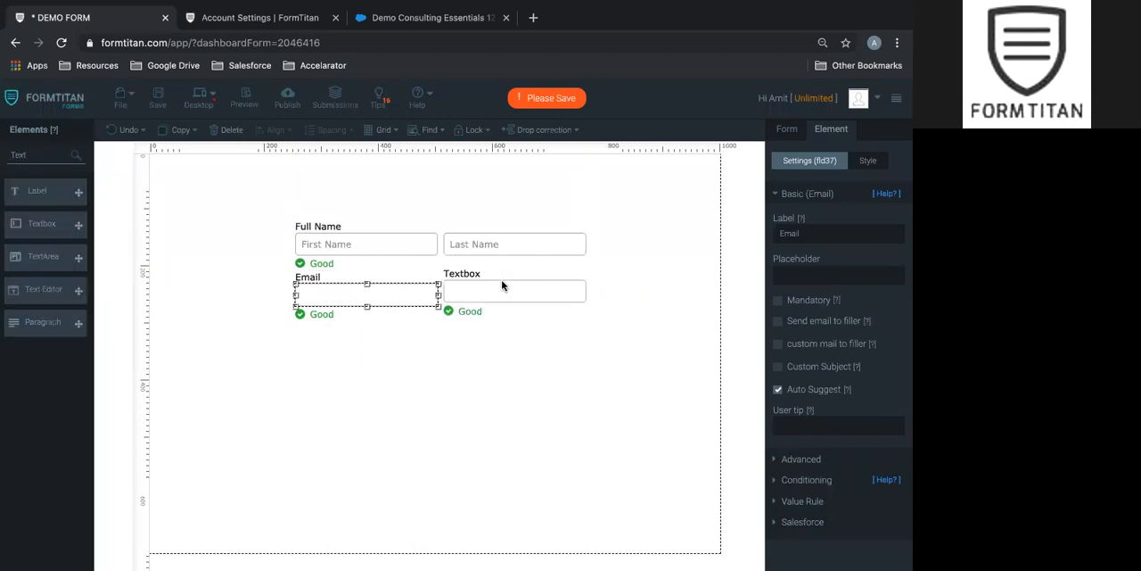
{"action": "type", "text": "Mobile"}
{"action": "left_click", "coordinate": [158, 98]}
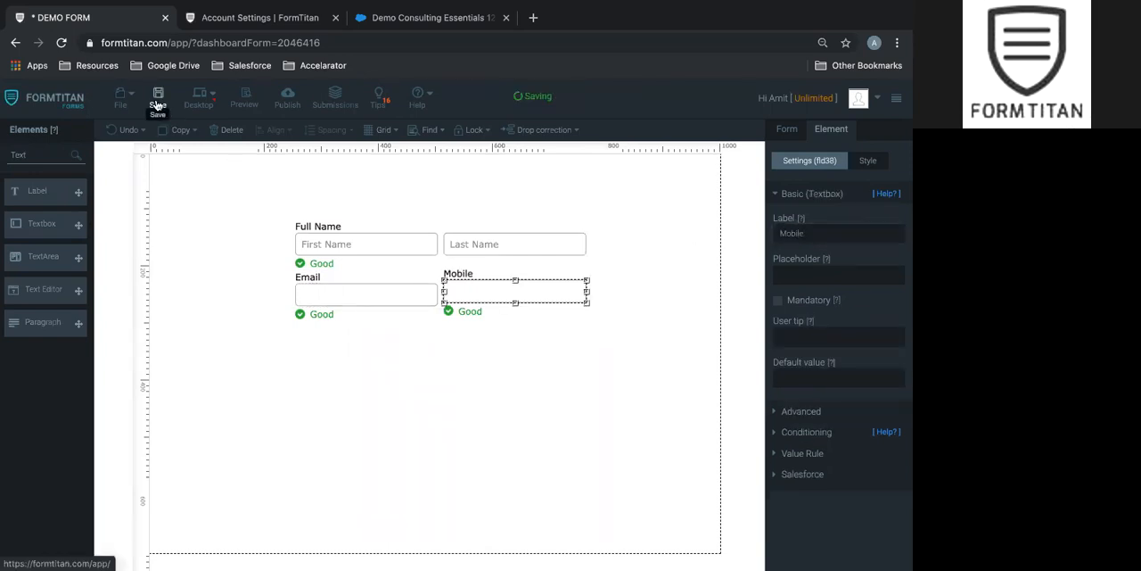
Find the SmartV element, place it above the Full Name field and open its field mapping settings.
{"action": "left_click_drag", "start_coordinate": [30, 154], "coordinate": [3, 155]}
{"action": "type", "text": "smar"}
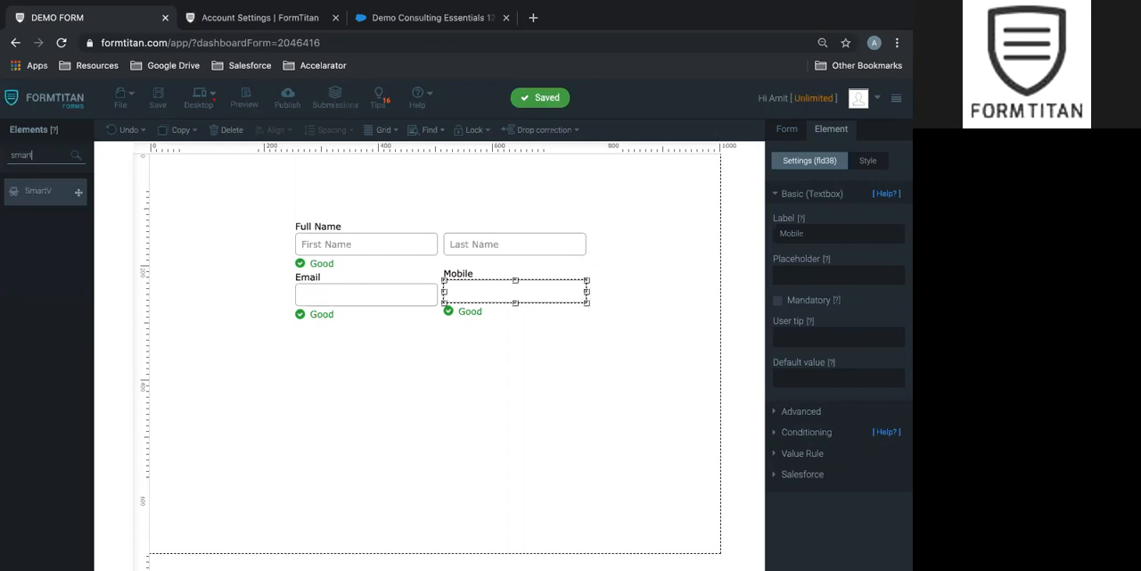
{"action": "type", "text": "t"}
{"action": "left_click_drag", "start_coordinate": [31, 191], "coordinate": [196, 193]}
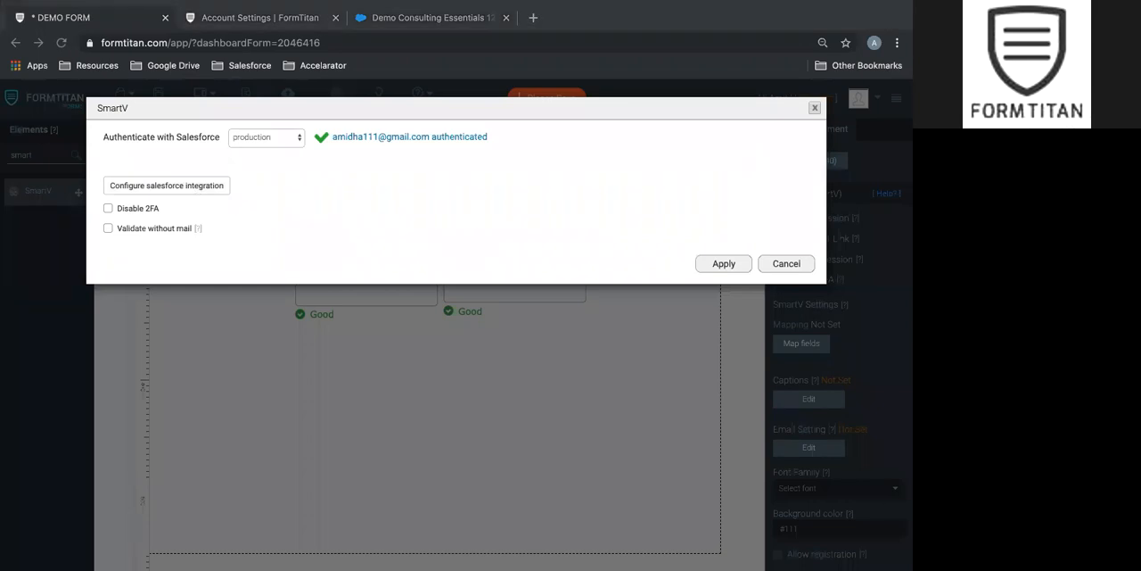
Configure SmartV's Salesforce integration to use the Contact object.
{"action": "left_click", "coordinate": [189, 184]}
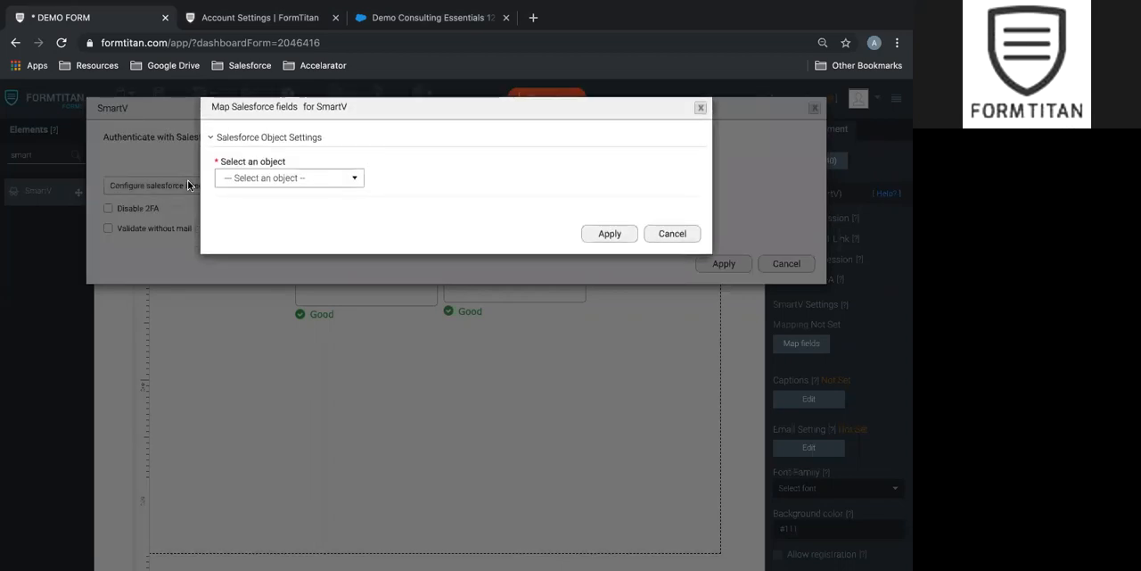
{"action": "left_click", "coordinate": [262, 181]}
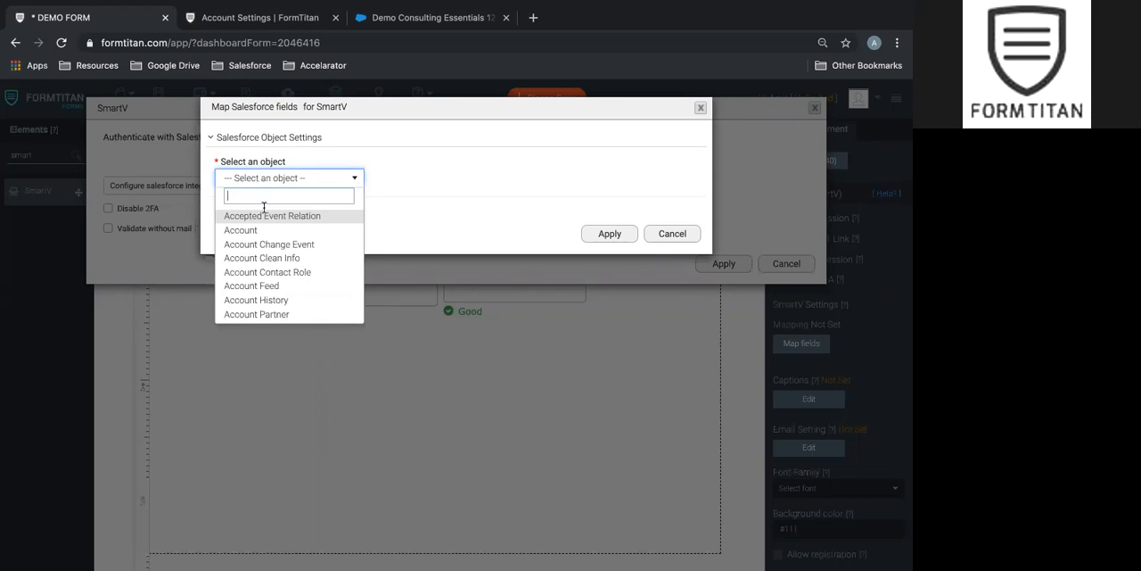
{"action": "scroll", "coordinate": [270, 269], "scroll_direction": "down", "scroll_amount": 3}
{"action": "scroll", "coordinate": [273, 276], "scroll_direction": "up", "scroll_amount": 3}
{"action": "type", "text": "conta"}
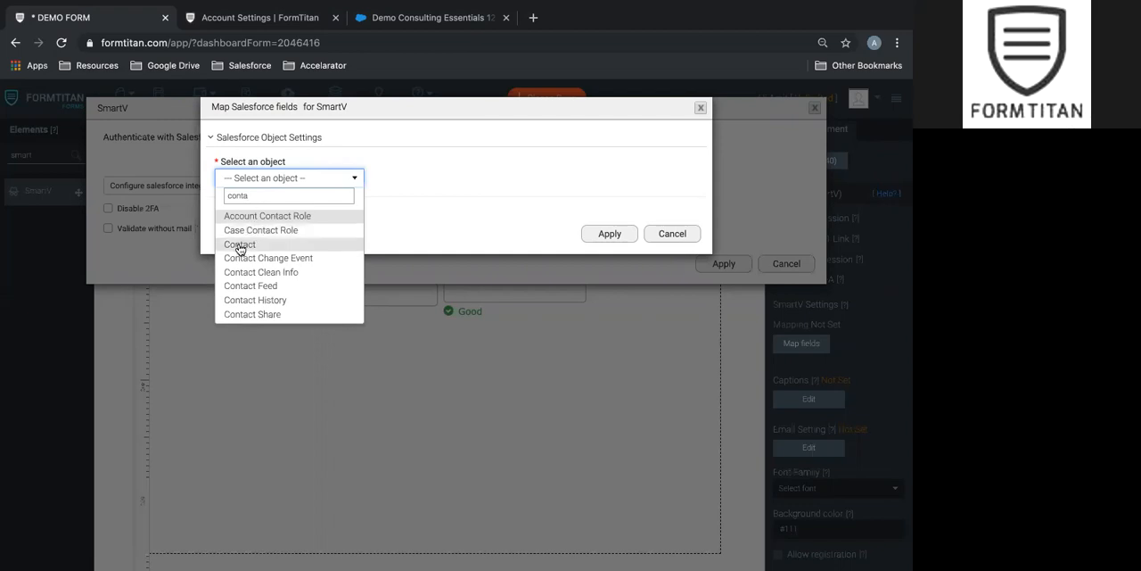
{"action": "left_click", "coordinate": [238, 246]}
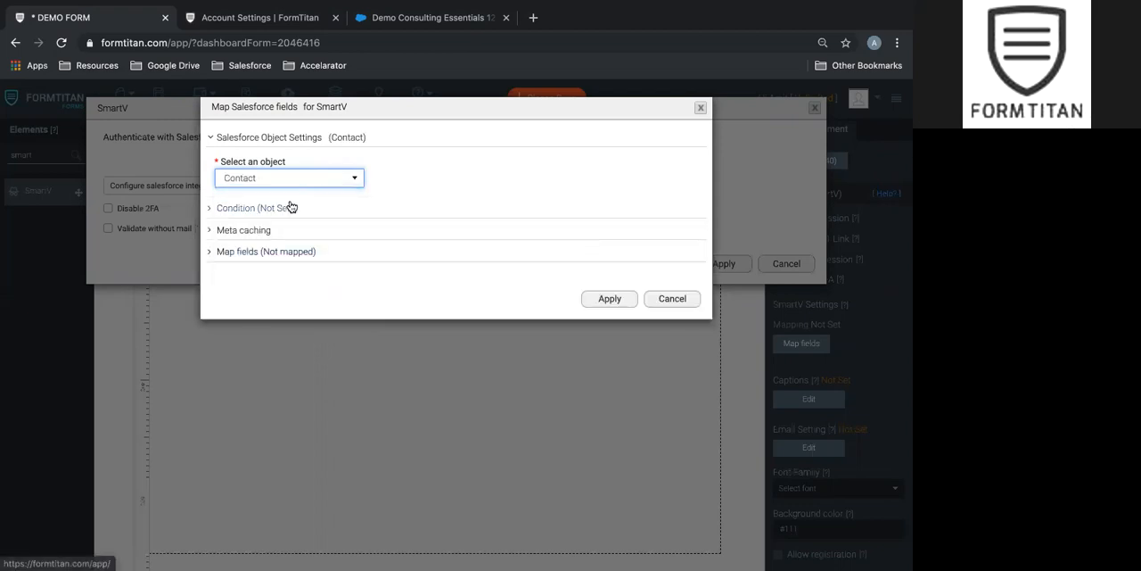
Examine the CRM fields offered for the SmartV condition, leaving the condition empty.
{"action": "left_click", "coordinate": [287, 208]}
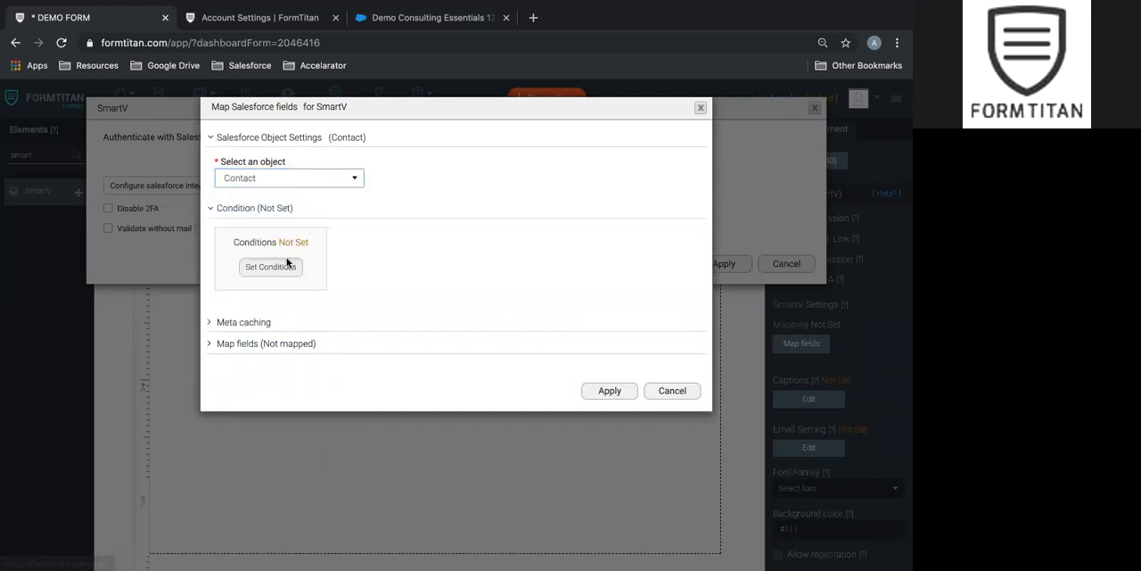
{"action": "left_click", "coordinate": [288, 264]}
{"action": "left_click", "coordinate": [275, 140]}
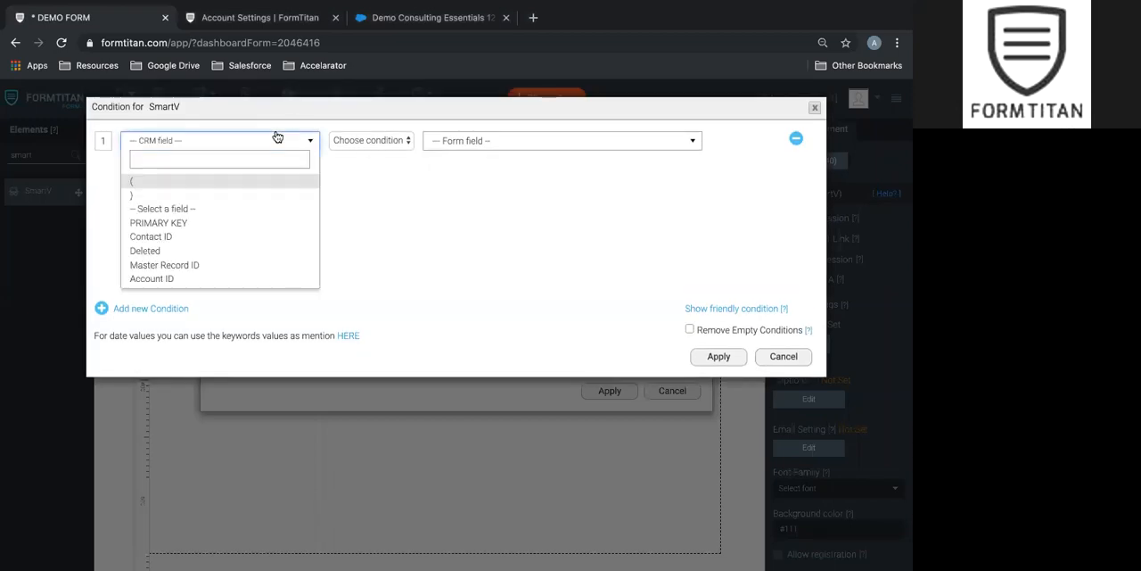
{"action": "scroll", "coordinate": [246, 251], "scroll_direction": "down", "scroll_amount": 3}
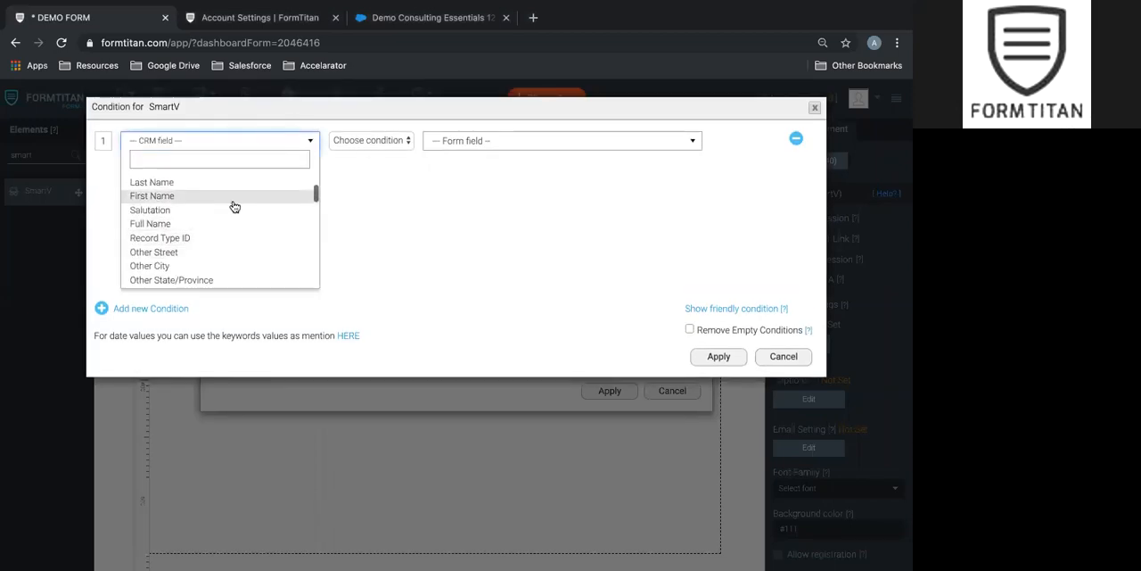
{"action": "left_click", "coordinate": [503, 234]}
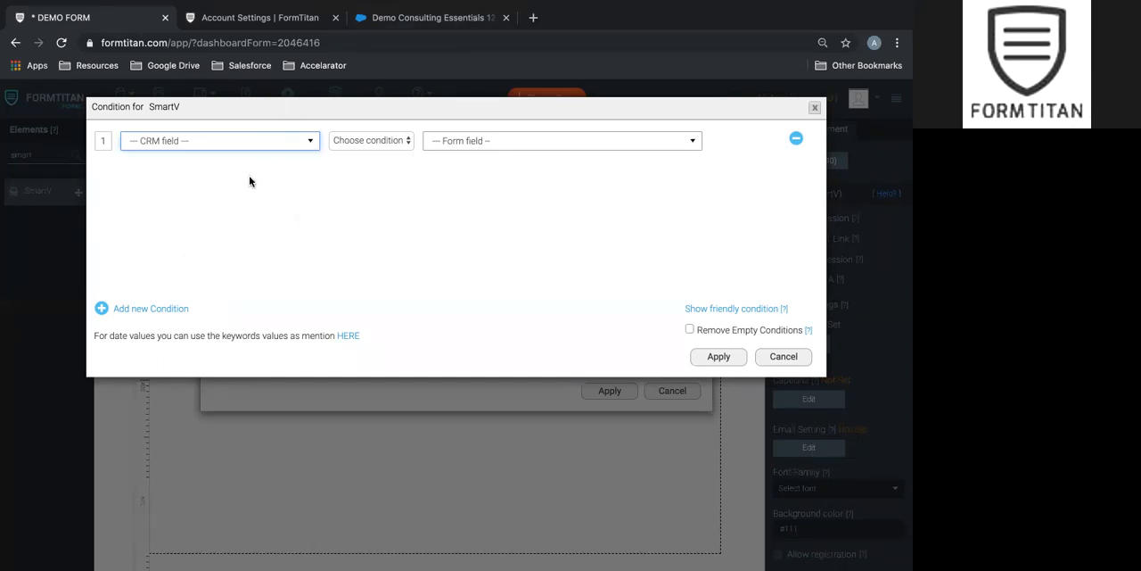
{"action": "left_click", "coordinate": [265, 144]}
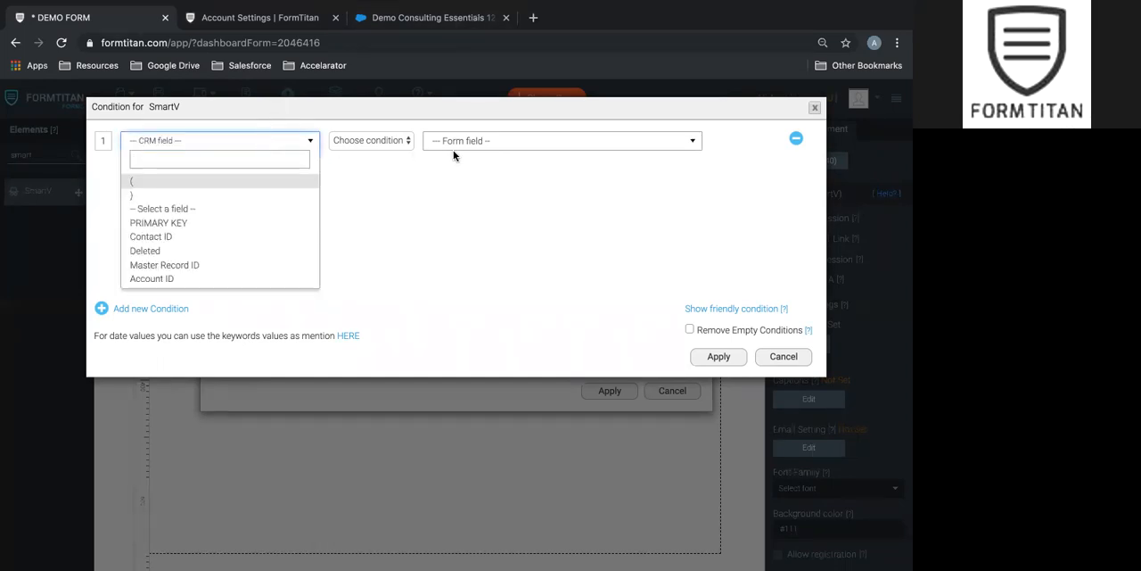
{"action": "left_click", "coordinate": [720, 356]}
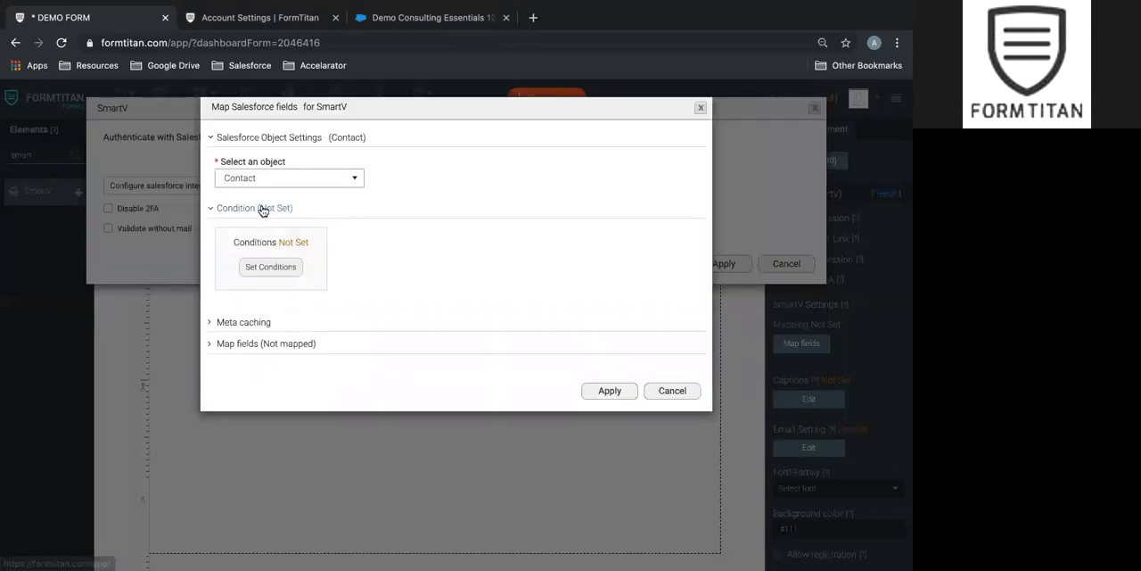
{"action": "left_click", "coordinate": [262, 209]}
Map the Full Name element's first and last name parts to the Salesforce fields First Name and Last Name.
{"action": "left_click", "coordinate": [278, 252]}
{"action": "left_click", "coordinate": [284, 310]}
{"action": "left_click", "coordinate": [351, 200]}
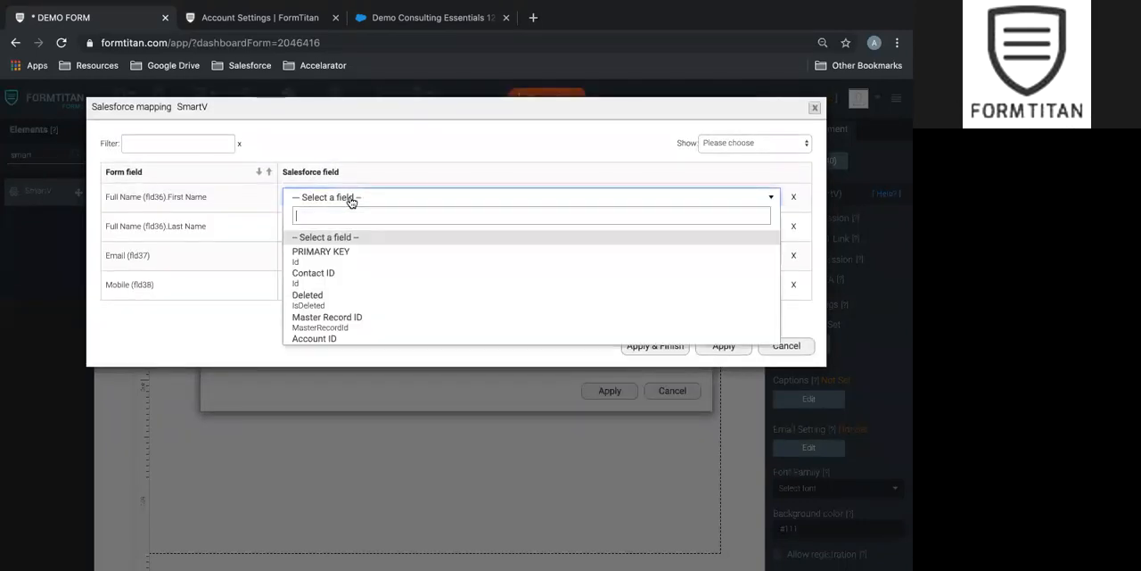
{"action": "type", "text": "first"}
{"action": "left_click", "coordinate": [352, 247]}
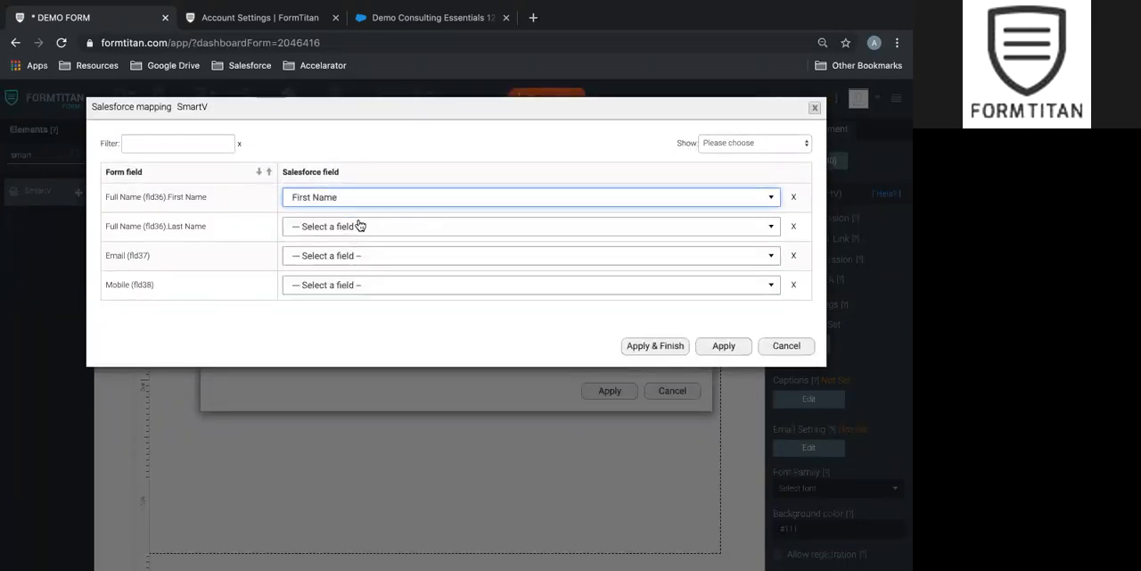
{"action": "left_click", "coordinate": [359, 226]}
{"action": "type", "text": "last"}
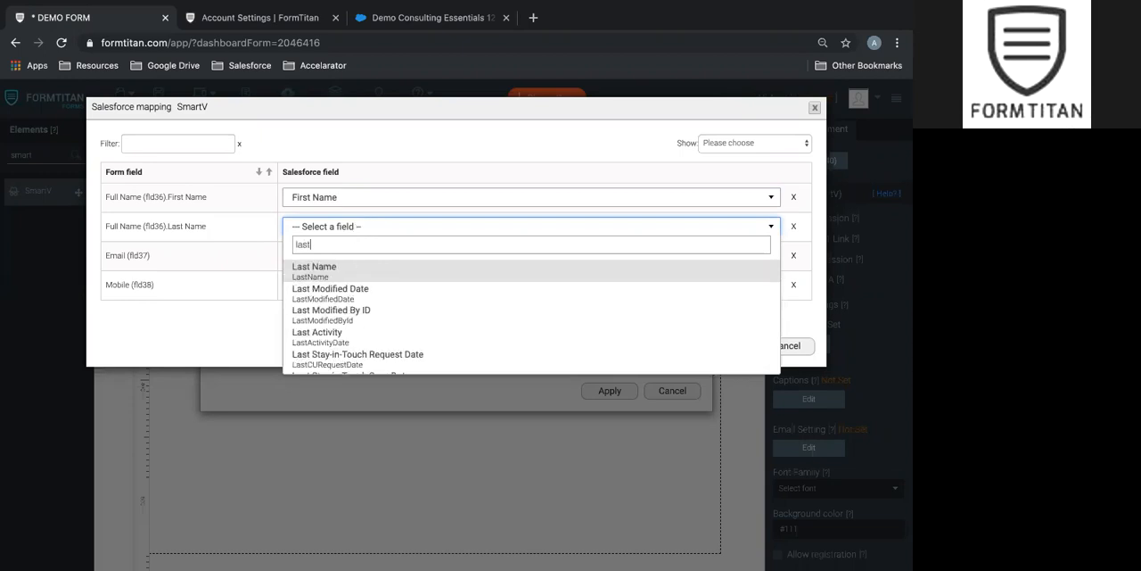
{"action": "left_click", "coordinate": [339, 266]}
Map the form's Email to Salesforce Email and Mobile to Mobile Phone, and apply the SmartV integration mapping.
{"action": "left_click", "coordinate": [339, 257]}
{"action": "type", "text": "email"}
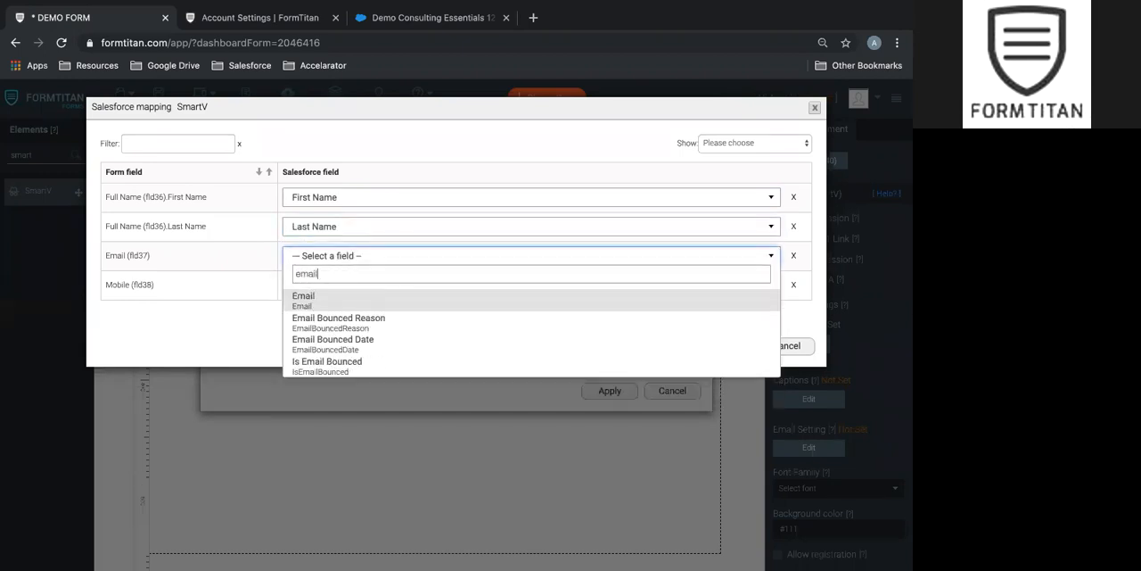
{"action": "left_click", "coordinate": [323, 305]}
{"action": "left_click", "coordinate": [324, 285]}
{"action": "type", "text": "mobil"}
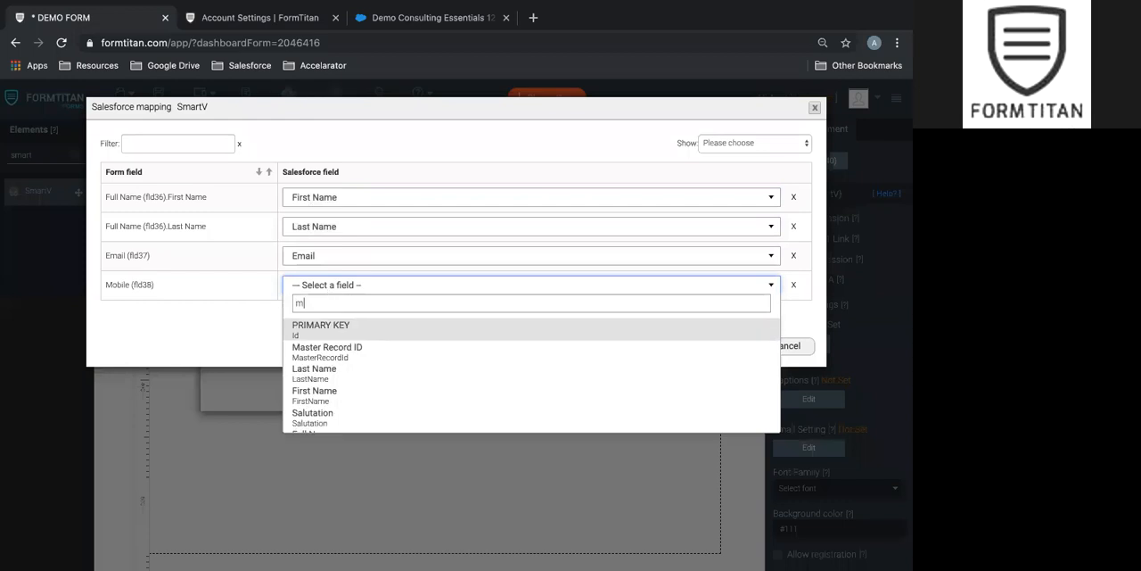
{"action": "left_click", "coordinate": [342, 326]}
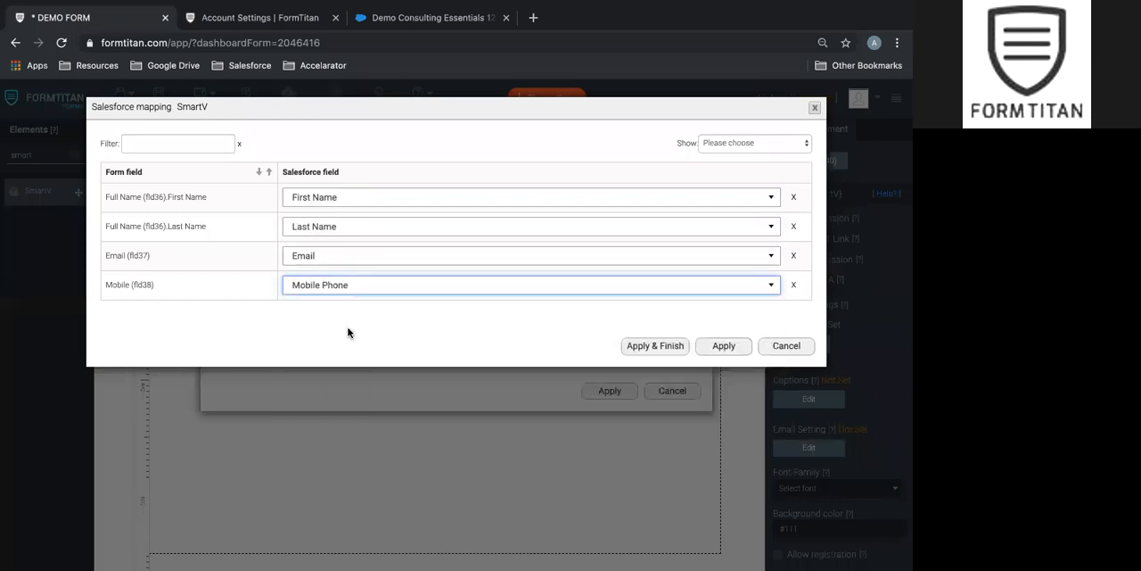
{"action": "left_click", "coordinate": [724, 345]}
{"action": "left_click", "coordinate": [629, 393]}
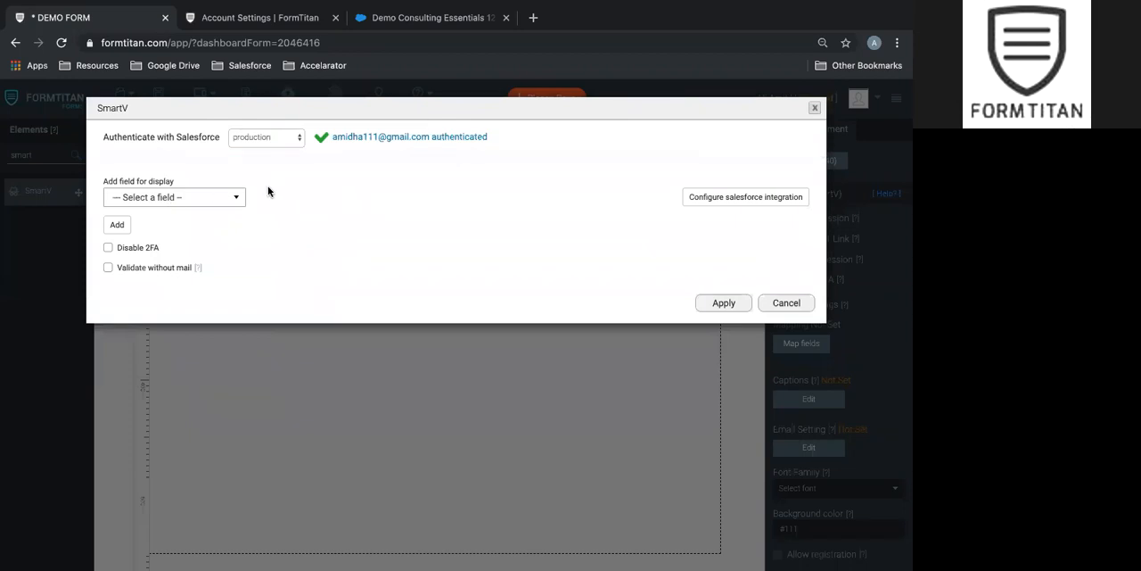
Add Contact ID as a SmartV display field and designate it as the Value.
{"action": "left_click", "coordinate": [202, 198]}
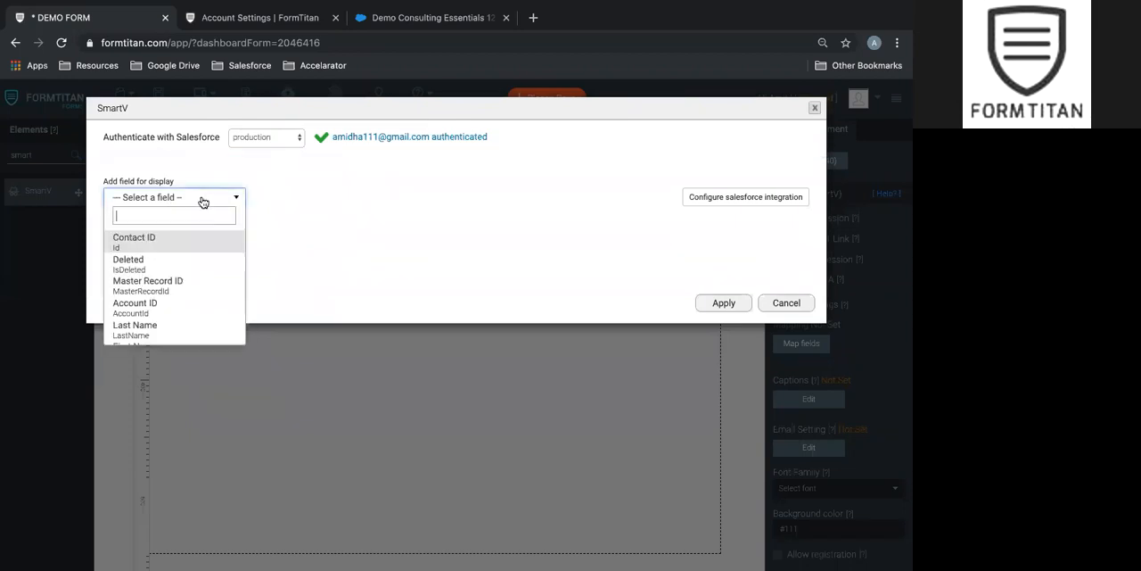
{"action": "left_click", "coordinate": [160, 242]}
{"action": "left_click", "coordinate": [116, 224]}
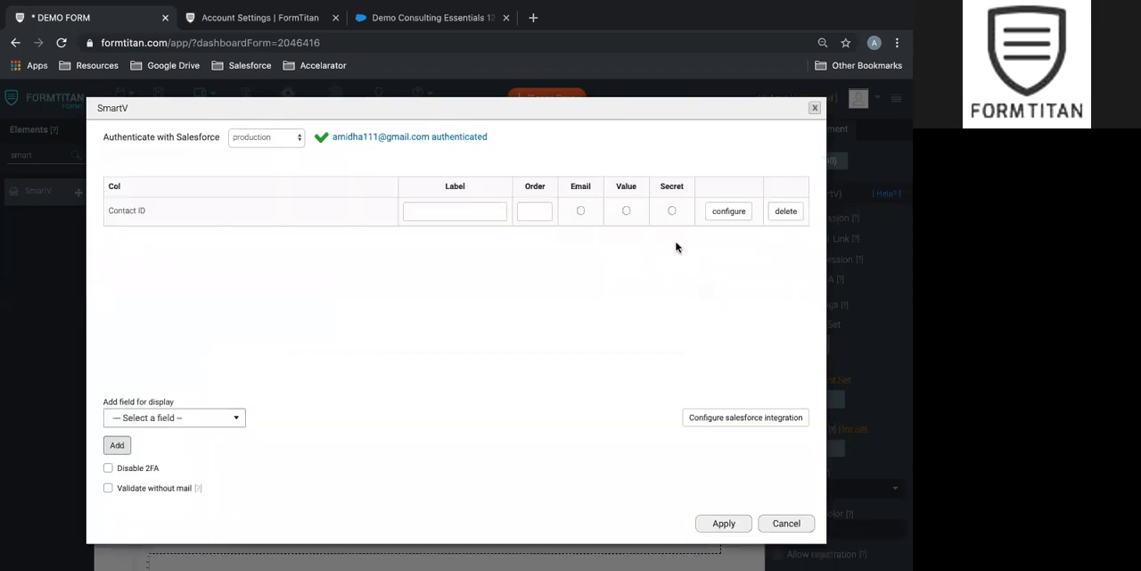
{"action": "left_click", "coordinate": [625, 211]}
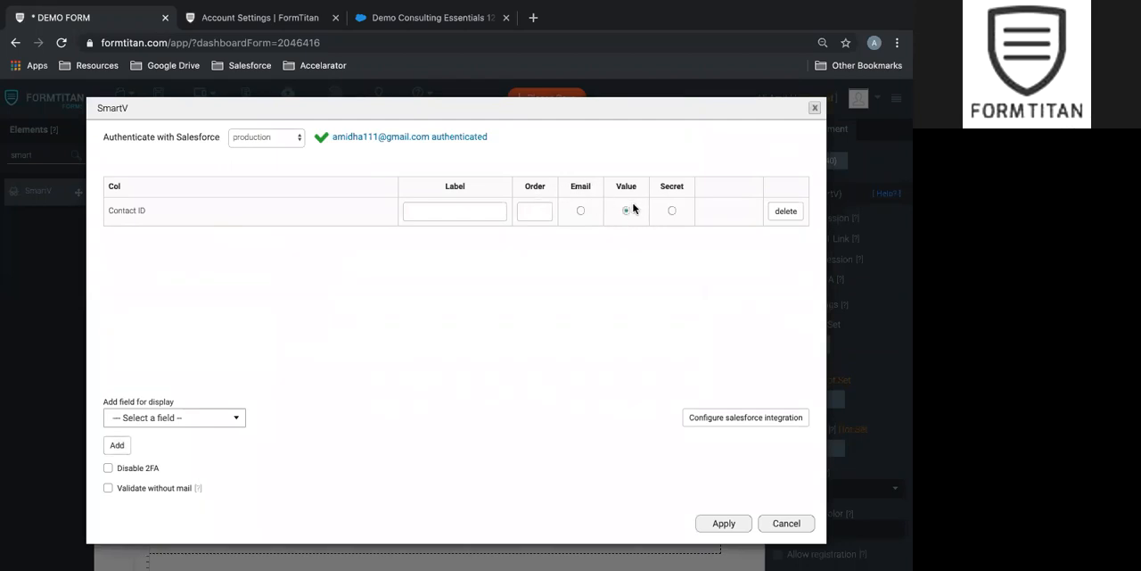
Add the contact's Email field to the SmartV columns and designate it as the Email.
{"action": "left_click", "coordinate": [158, 421]}
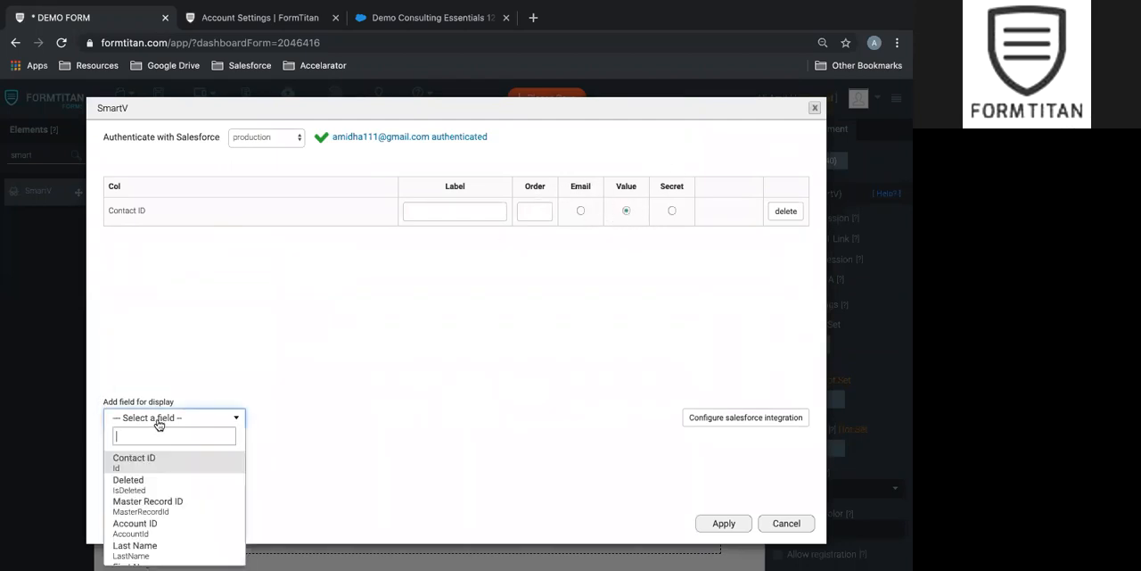
{"action": "type", "text": "email"}
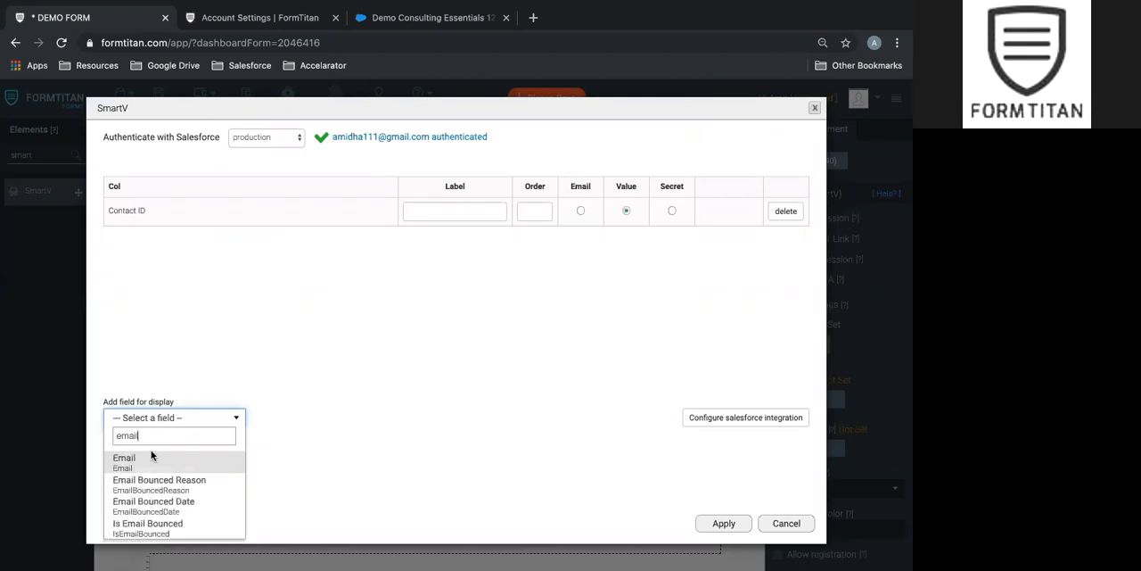
{"action": "left_click", "coordinate": [147, 465]}
{"action": "left_click", "coordinate": [117, 445]}
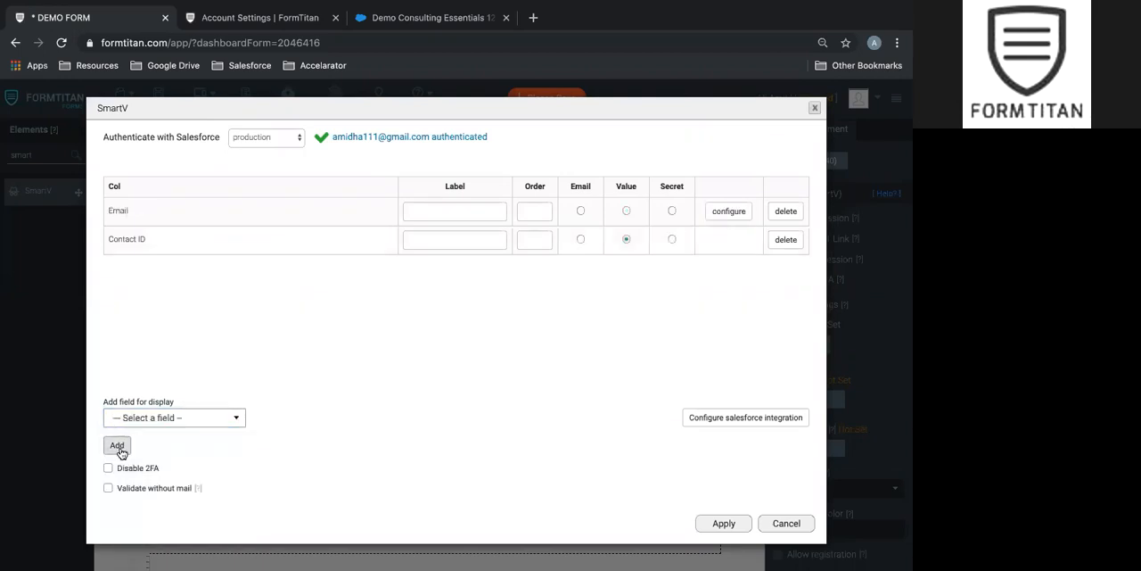
{"action": "left_click", "coordinate": [580, 211]}
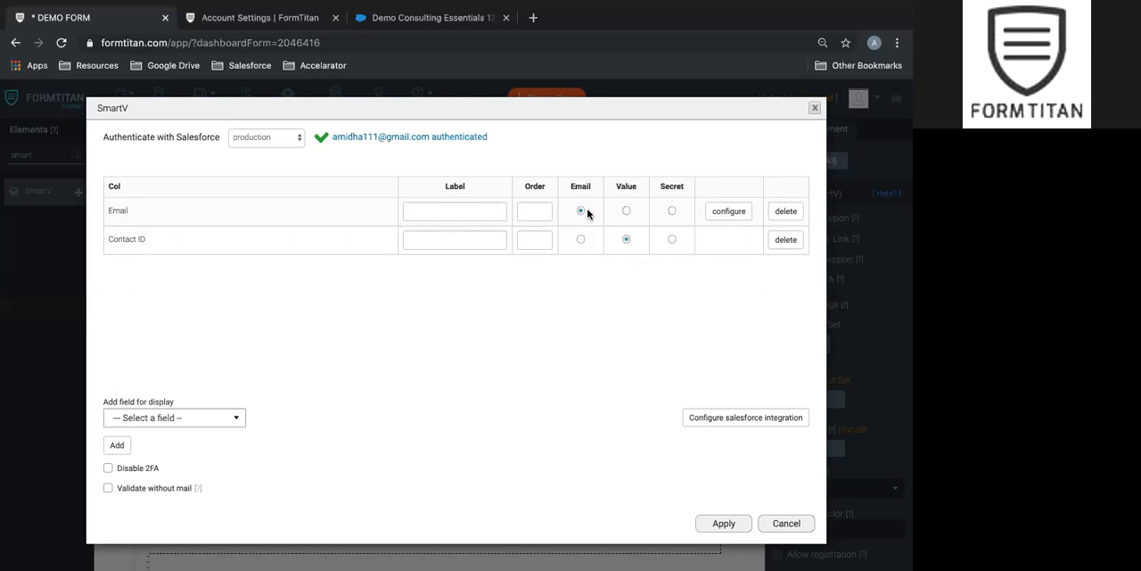
Add Form Titan Secret Key to the SmartV columns and designate it as the Secret.
{"action": "left_click", "coordinate": [183, 419]}
{"action": "type", "text": "sec"}
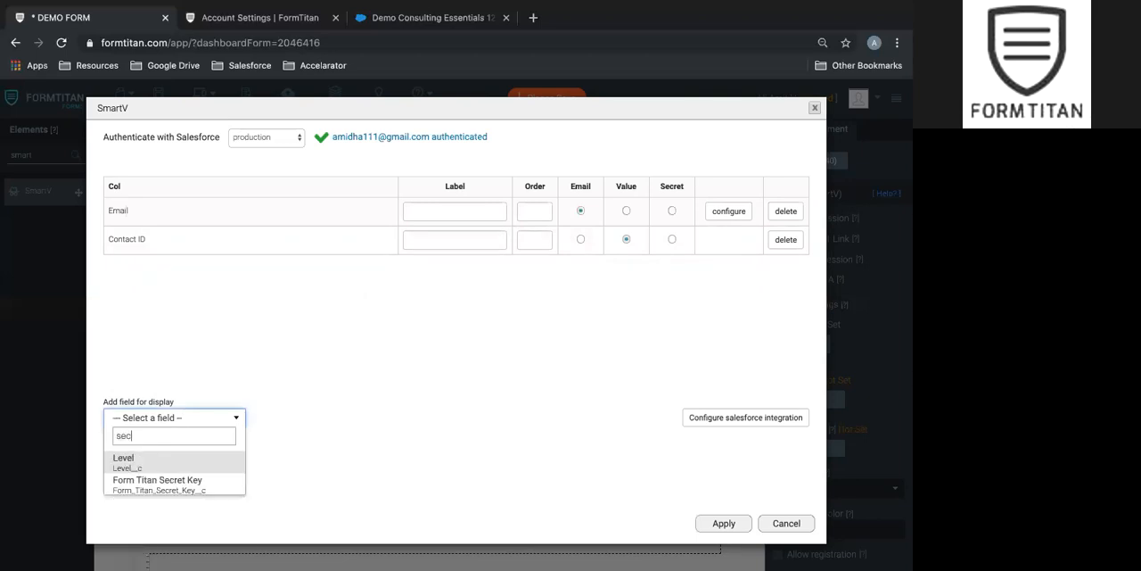
{"action": "left_click", "coordinate": [178, 482]}
{"action": "left_click", "coordinate": [117, 446]}
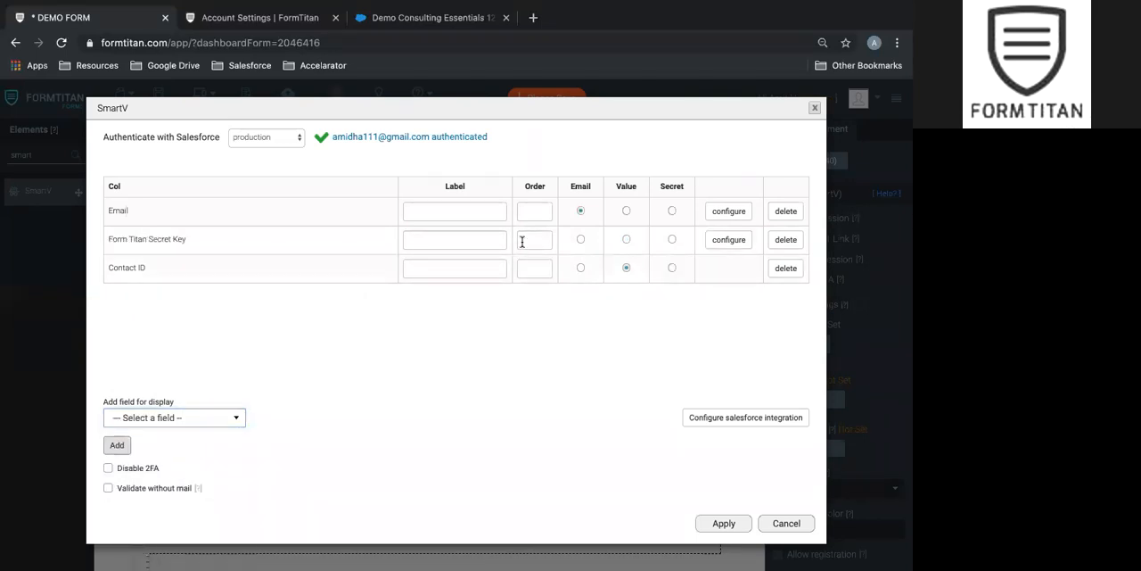
{"action": "left_click", "coordinate": [672, 239]}
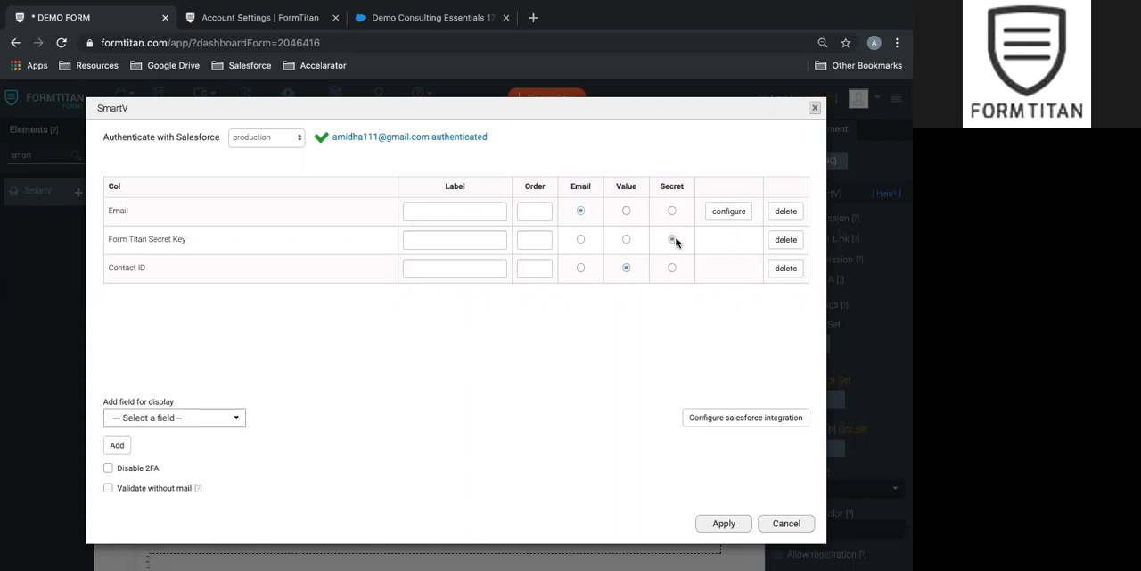
Switch to Salesforce, open the first recently viewed contact and check its Form Titan Secret Key field.
{"action": "left_click", "coordinate": [454, 19]}
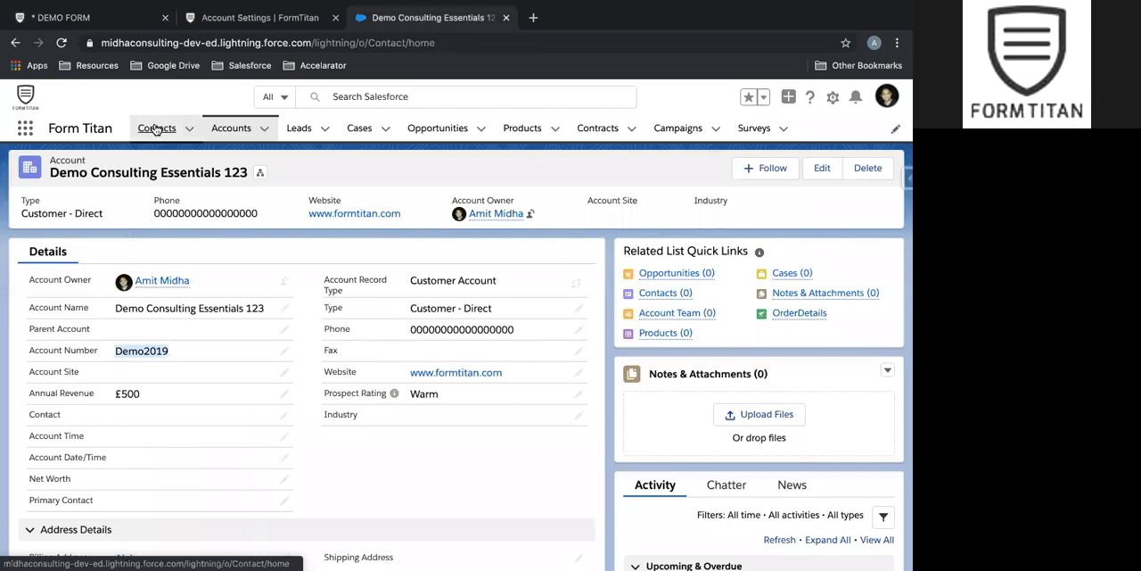
{"action": "left_click", "coordinate": [156, 129]}
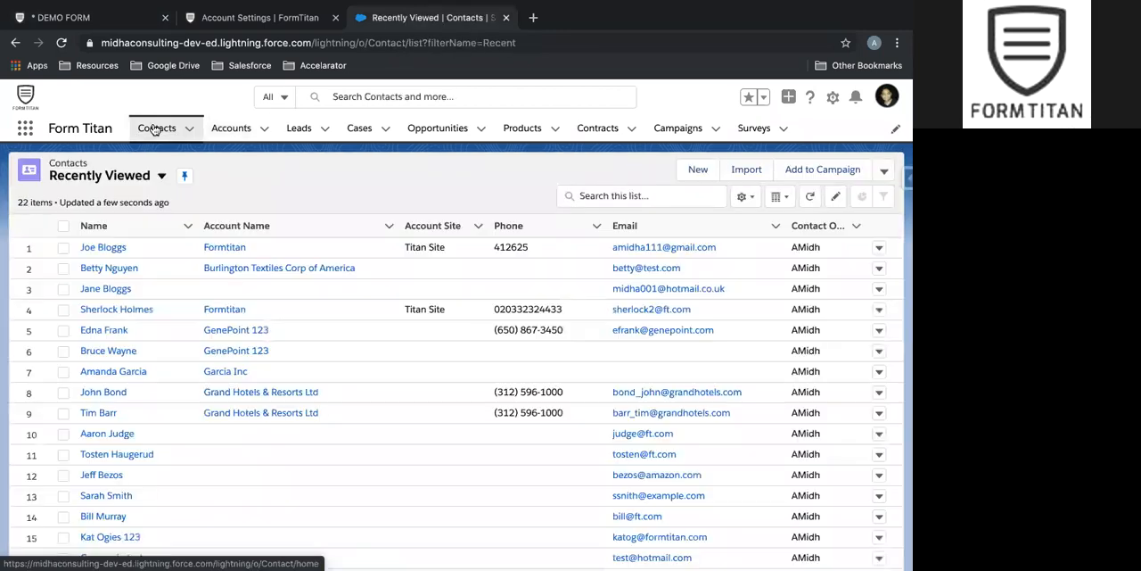
{"action": "left_click", "coordinate": [107, 248]}
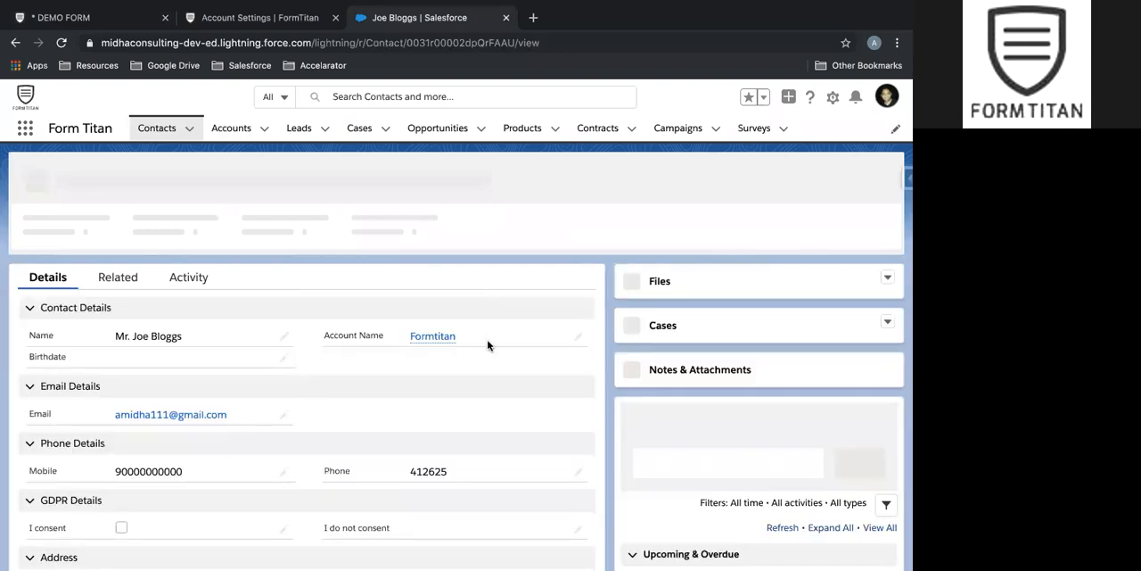
{"action": "scroll", "coordinate": [467, 299], "scroll_direction": "down", "scroll_amount": 3}
{"action": "scroll", "coordinate": [467, 299], "scroll_direction": "down", "scroll_amount": 2}
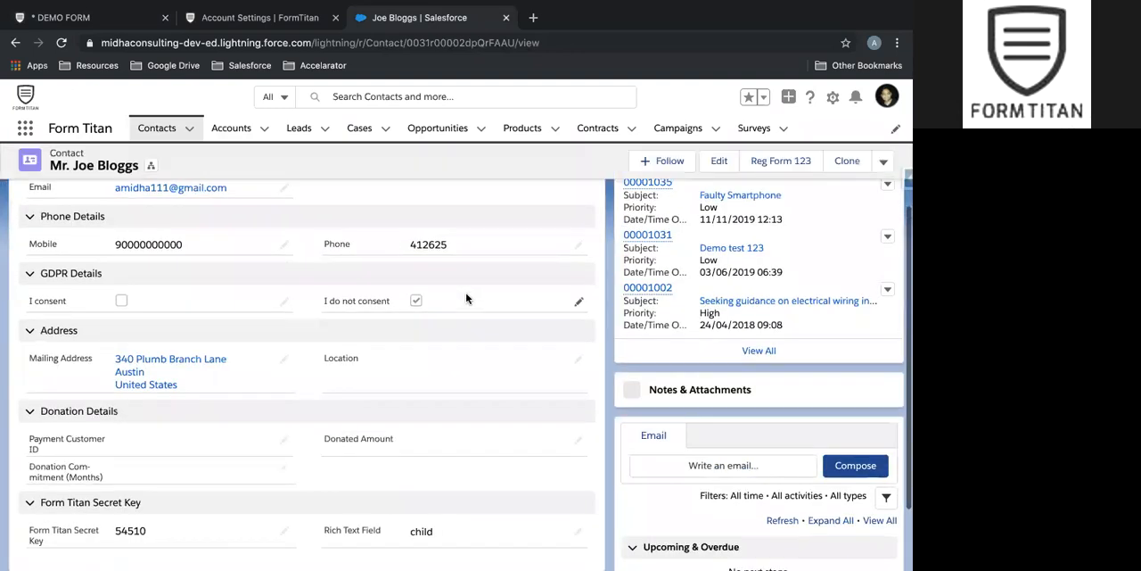
{"action": "left_click_drag", "start_coordinate": [153, 437], "coordinate": [122, 436]}
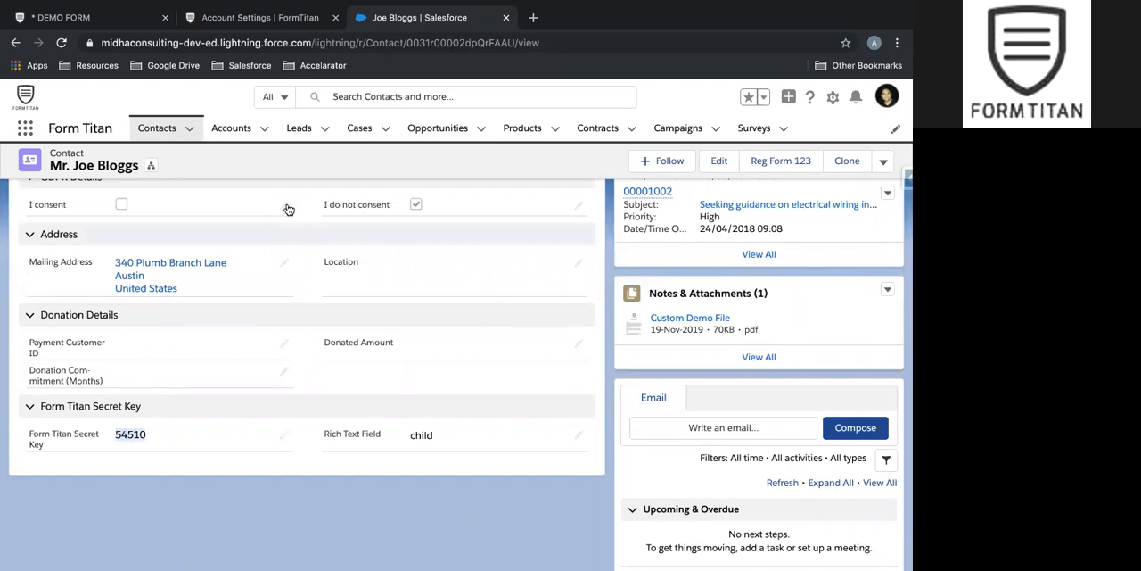
Return to the FormTitan editor, apply the SmartV settings, save the form and preview it.
{"action": "left_click", "coordinate": [99, 18]}
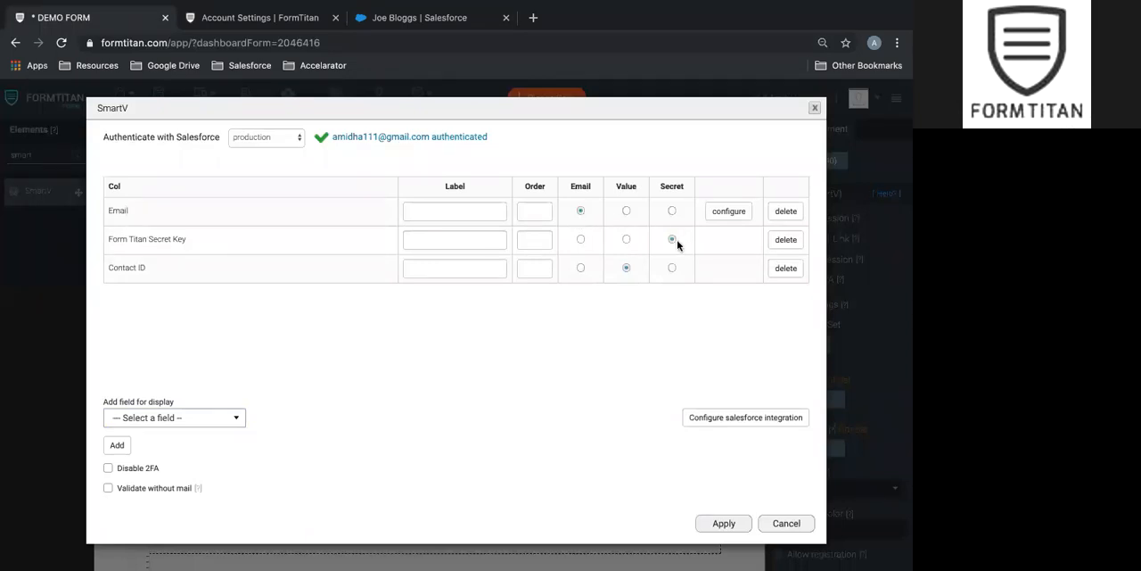
{"action": "left_click", "coordinate": [729, 525]}
{"action": "left_click", "coordinate": [157, 99]}
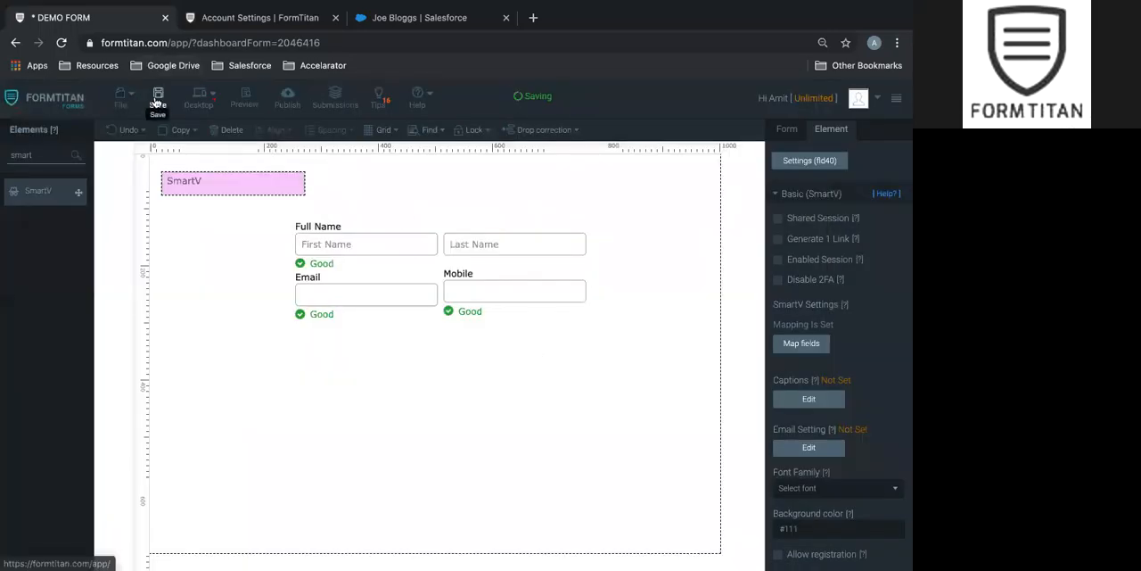
{"action": "left_click", "coordinate": [241, 92]}
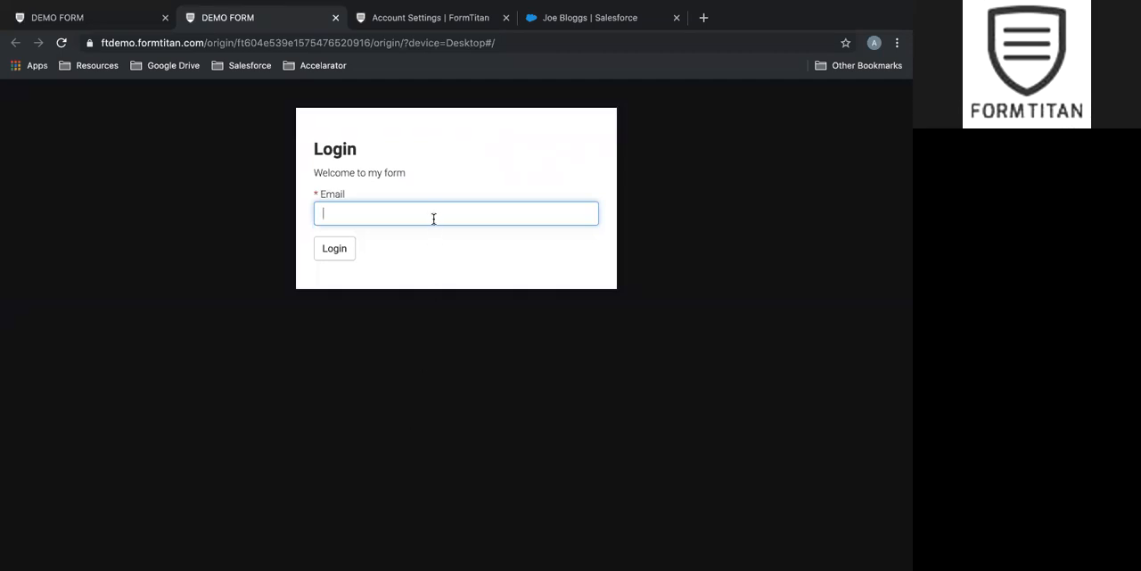
Enter the contact's email in the form's login, check the contact record in Salesforce, and submit the login.
{"action": "type", "text": "@gmail.com"}
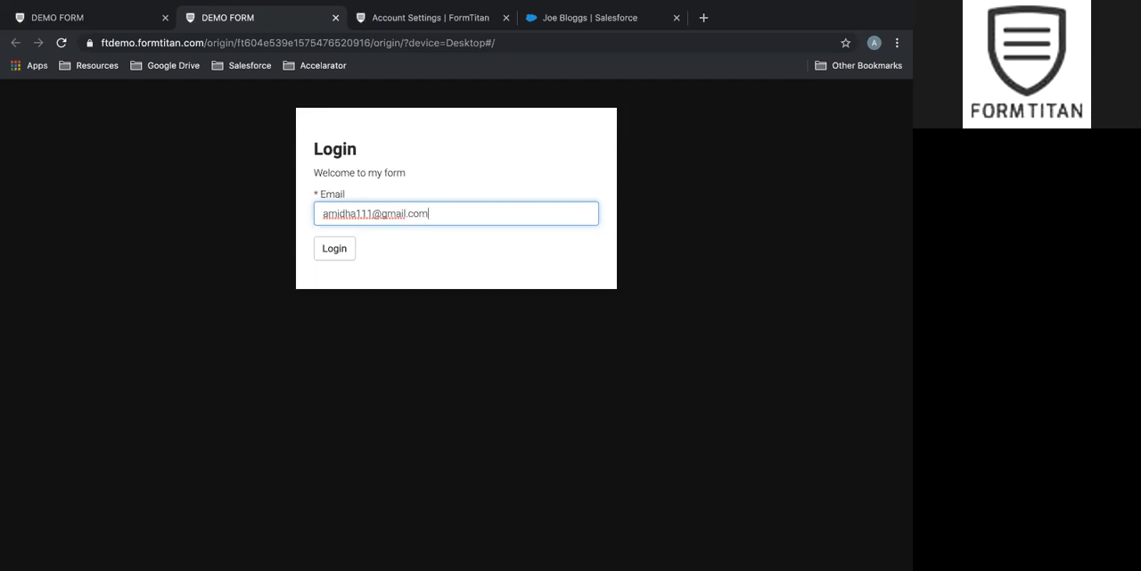
{"action": "left_click", "coordinate": [601, 20]}
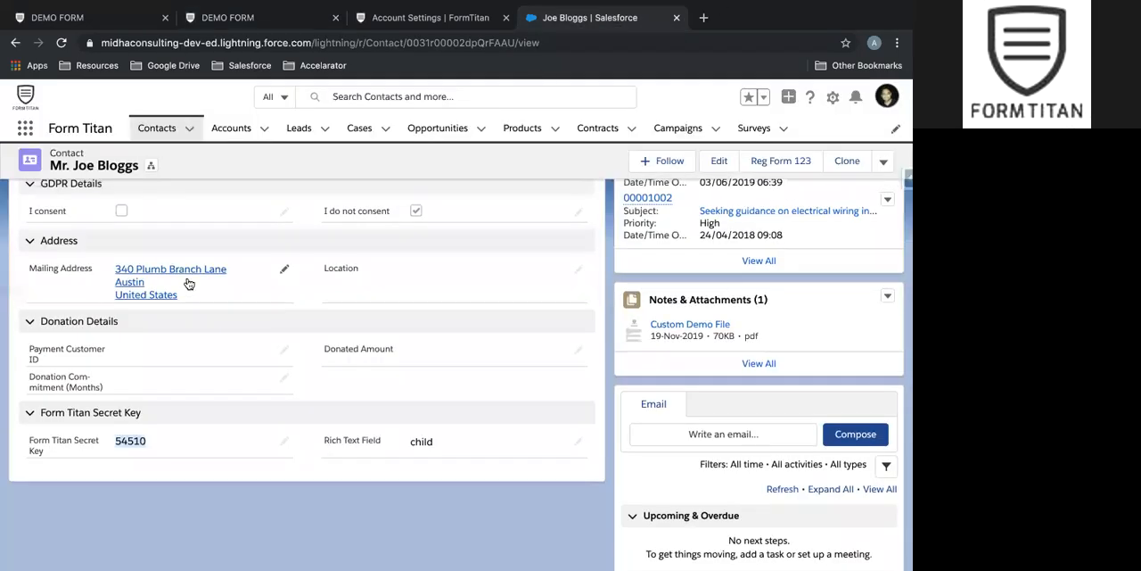
{"action": "scroll", "coordinate": [196, 259], "scroll_direction": "up", "scroll_amount": 3}
{"action": "left_click", "coordinate": [268, 18]}
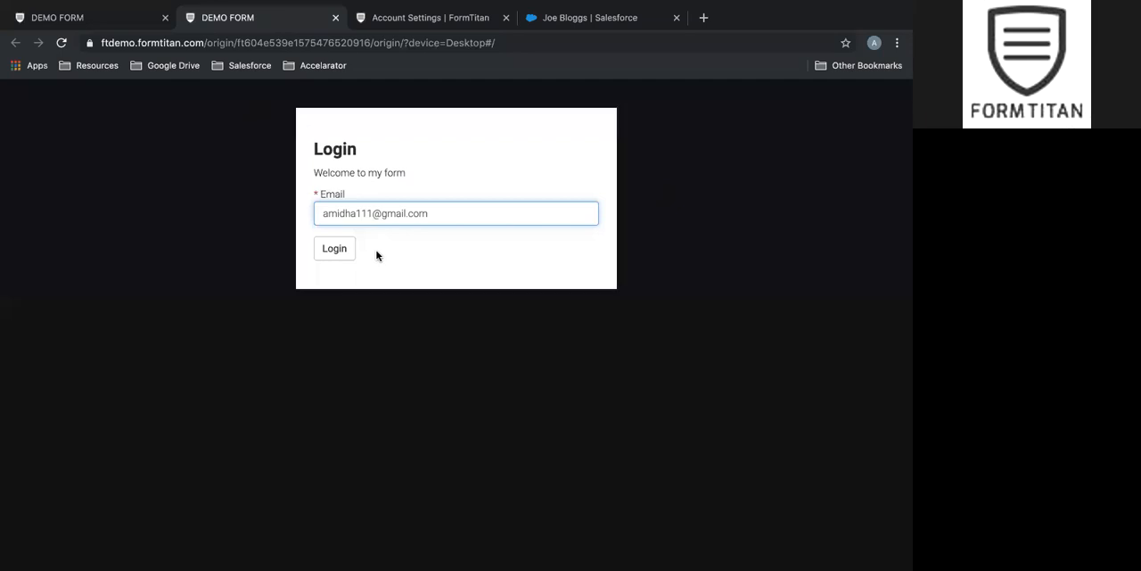
{"action": "left_click", "coordinate": [344, 251]}
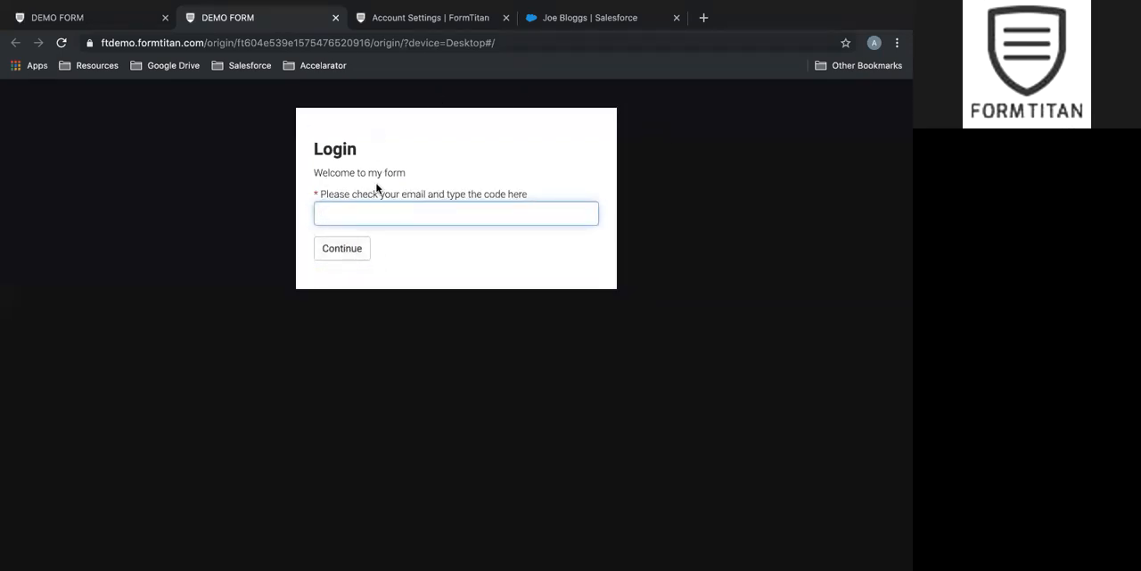
Switch to Gmail in a new browser tab and open the newest FormTitan security code message.
{"action": "left_click", "coordinate": [704, 17]}
{"action": "type", "text": "gmail"}
{"action": "key", "text": "Return"}
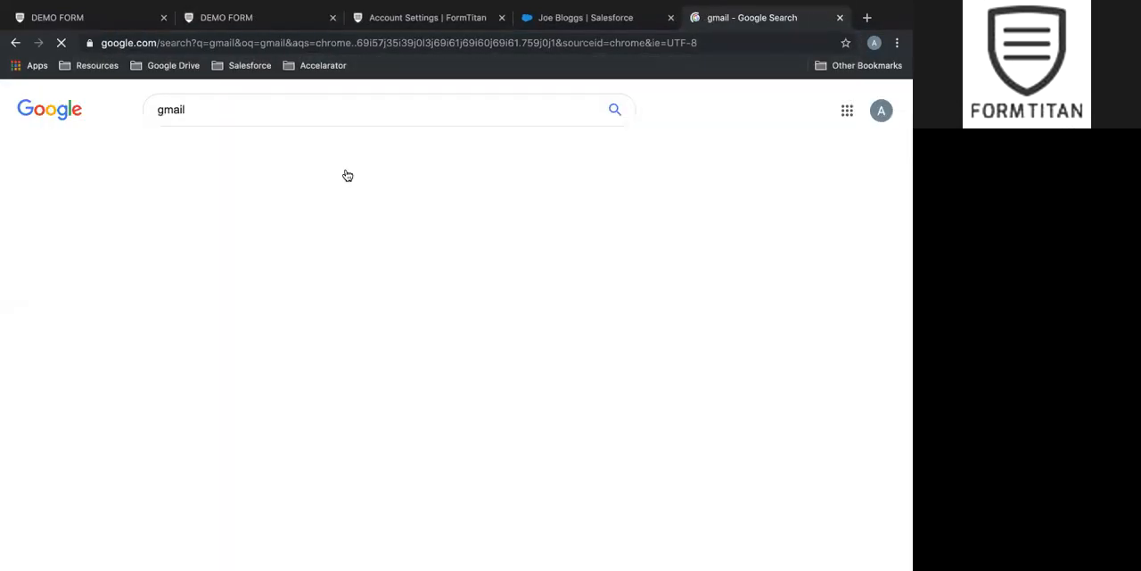
{"action": "left_click", "coordinate": [225, 211]}
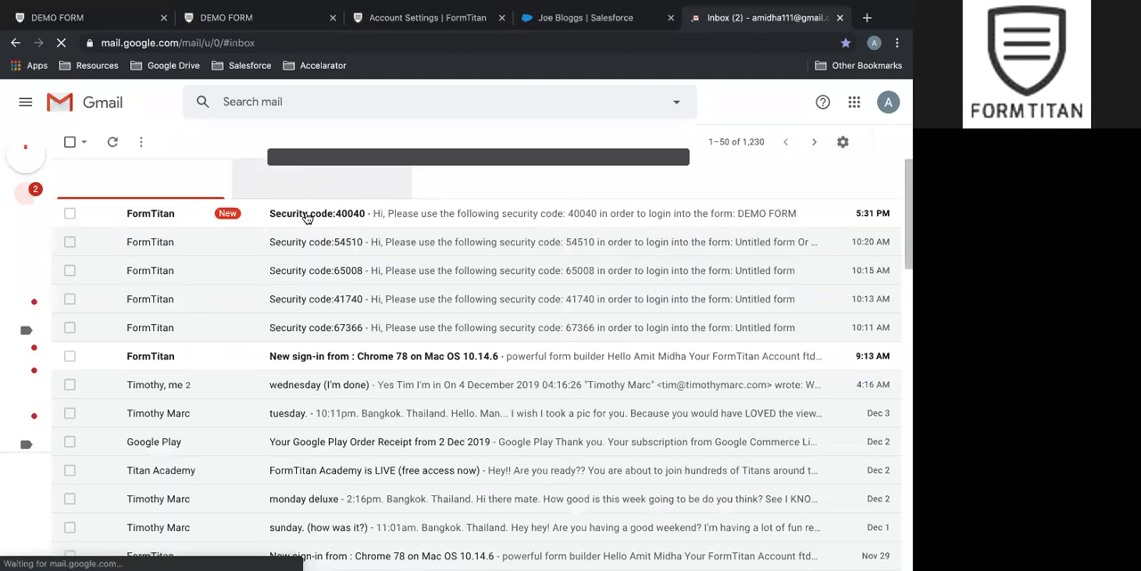
{"action": "left_click", "coordinate": [341, 217]}
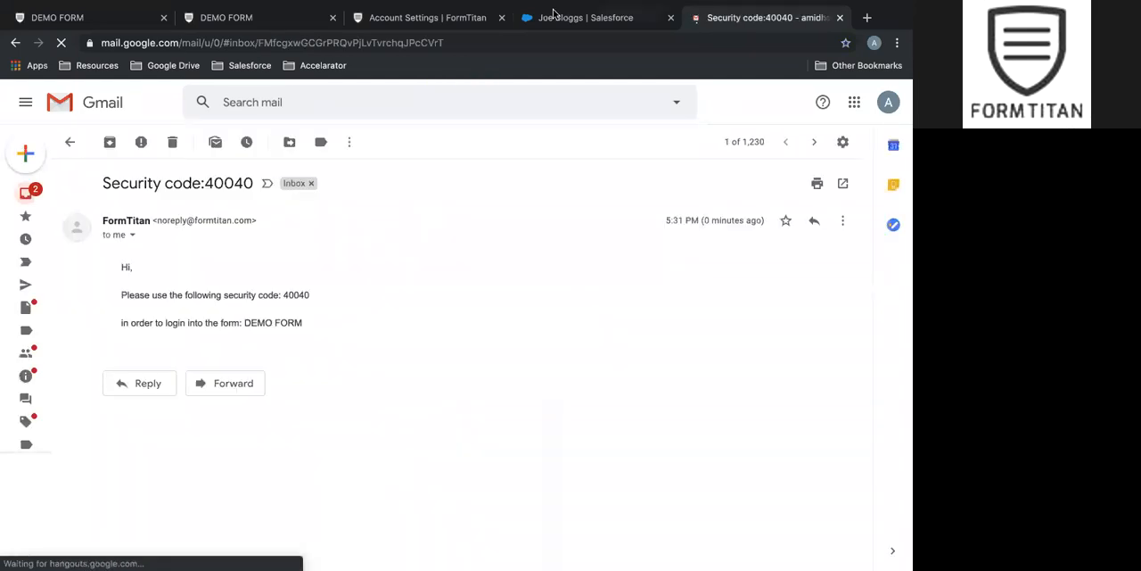
Return to the form preview, enter the emailed security code and continue to the contact form.
{"action": "left_click", "coordinate": [431, 19]}
{"action": "left_click", "coordinate": [287, 19]}
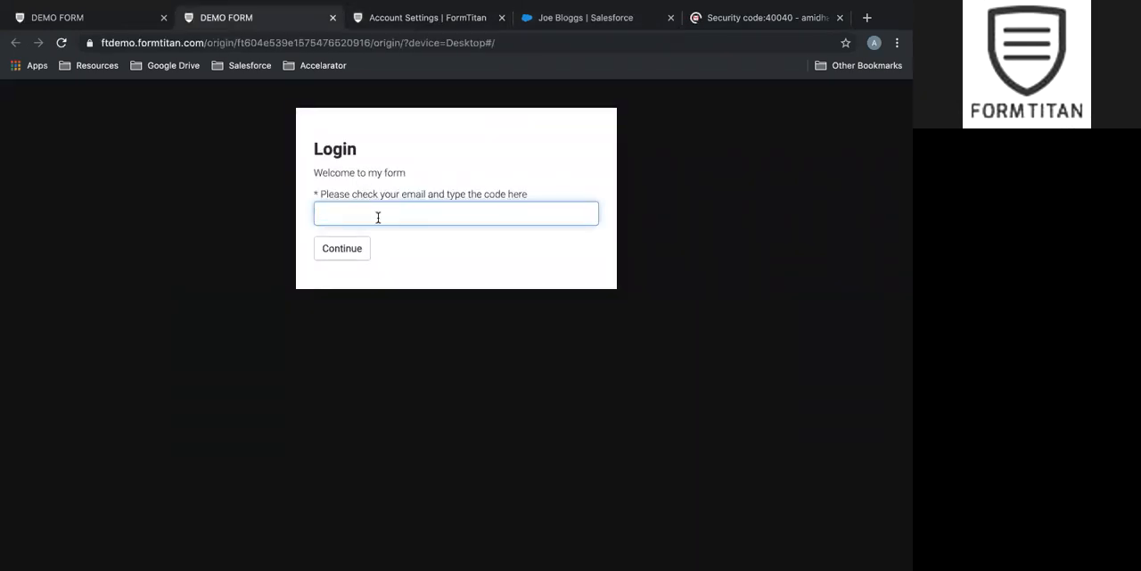
{"action": "left_click", "coordinate": [326, 249]}
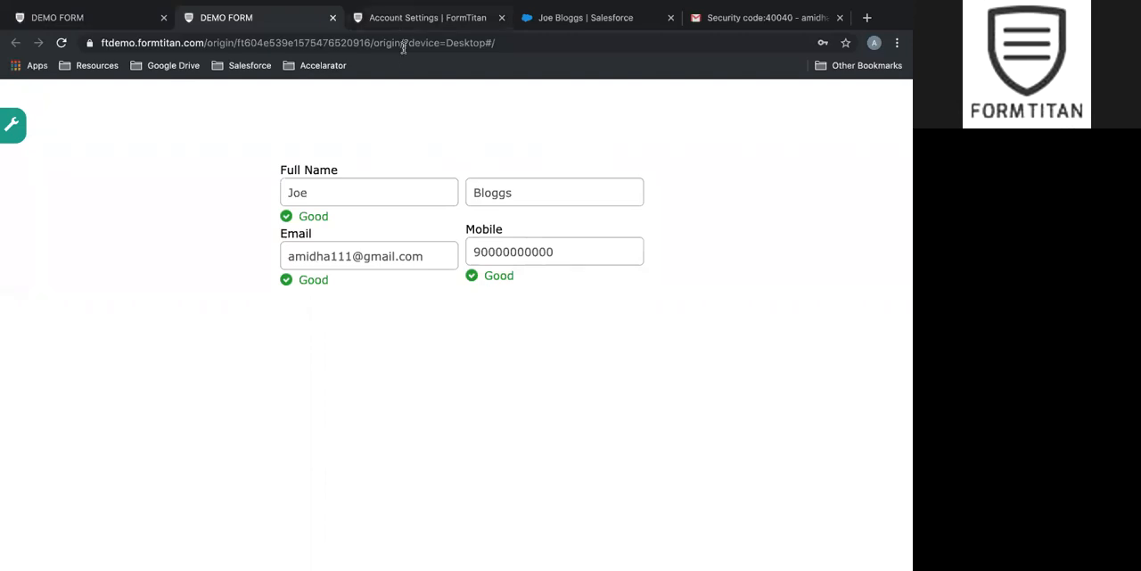
Return to the FormTitan form editor and review the SmartV element's session options.
{"action": "left_click_drag", "start_coordinate": [407, 42], "coordinate": [487, 43]}
{"action": "left_click", "coordinate": [479, 102]}
{"action": "left_click", "coordinate": [118, 32]}
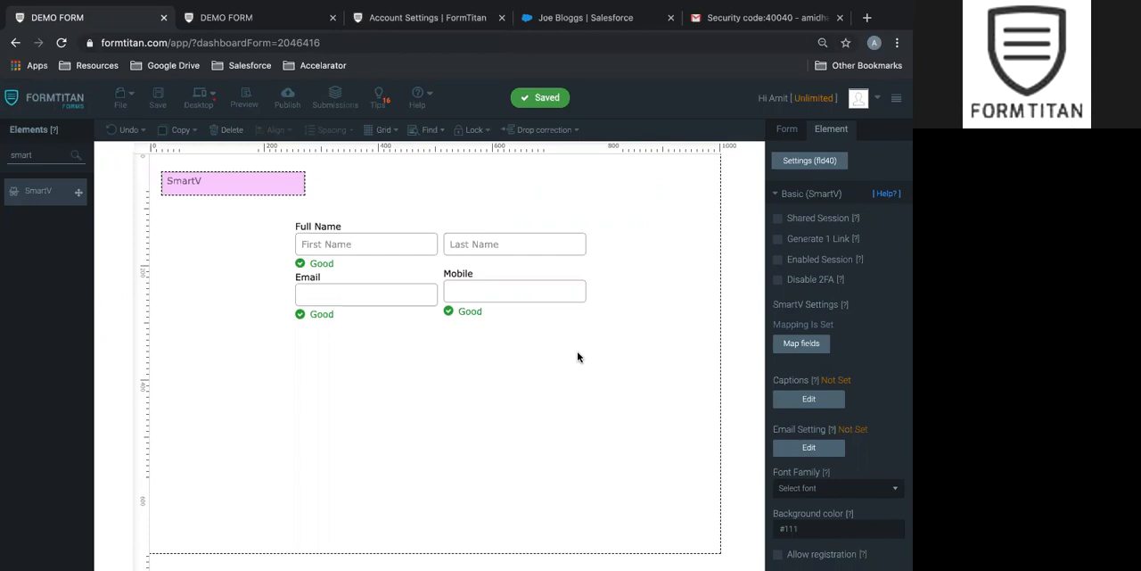
{"action": "left_click", "coordinate": [631, 308]}
{"action": "left_click", "coordinate": [292, 183]}
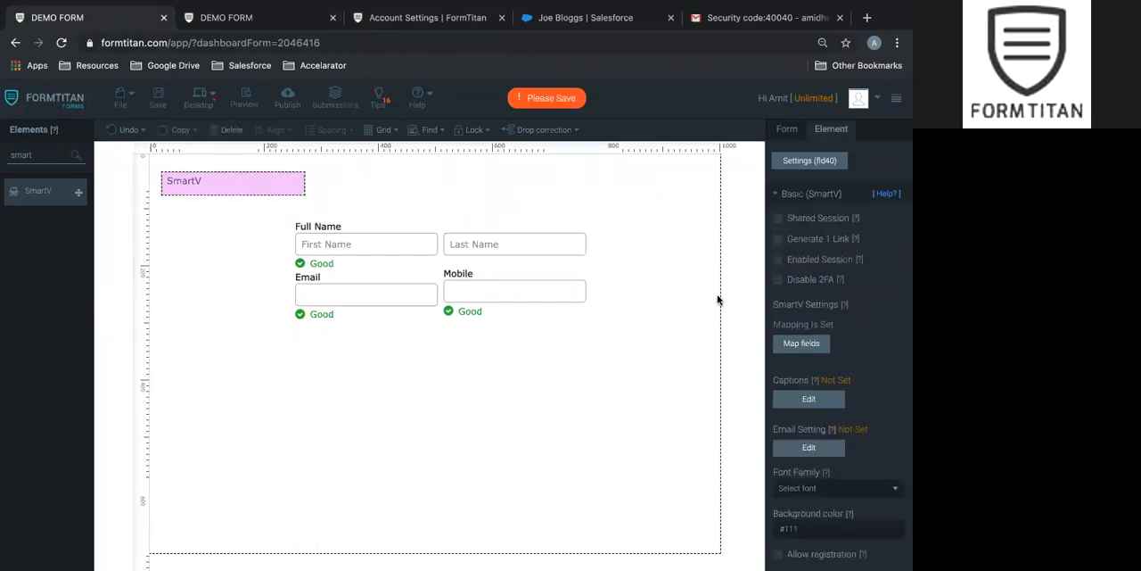
{"action": "left_click", "coordinate": [779, 259]}
Add a Submit button below the contact fields, set its button type to submit, and save the form.
{"action": "left_click_drag", "start_coordinate": [35, 155], "coordinate": [410, 369]}
{"action": "type", "text": "sub"}
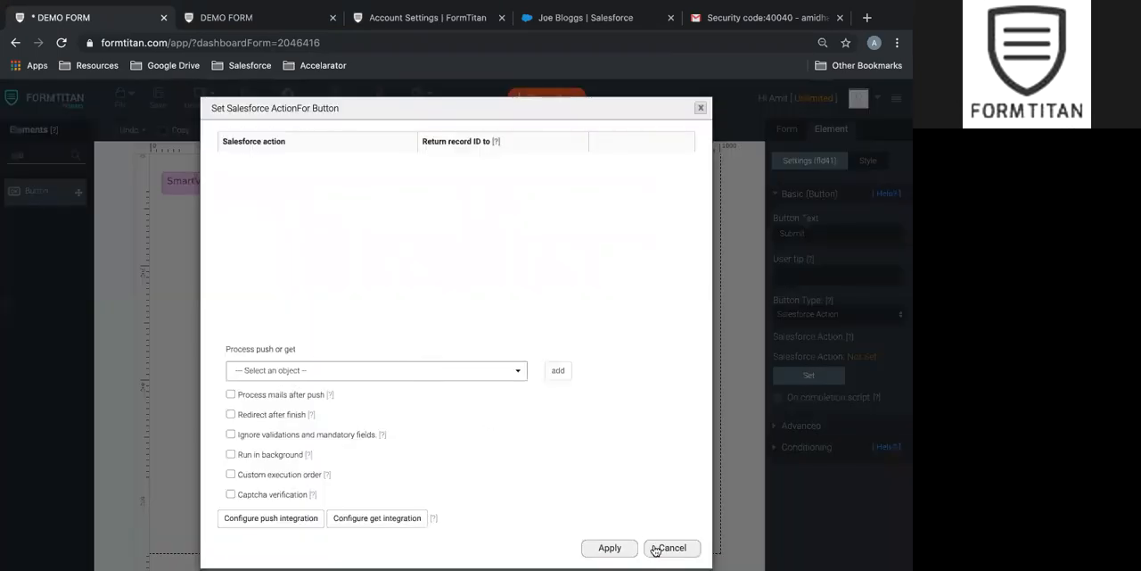
{"action": "left_click", "coordinate": [671, 548]}
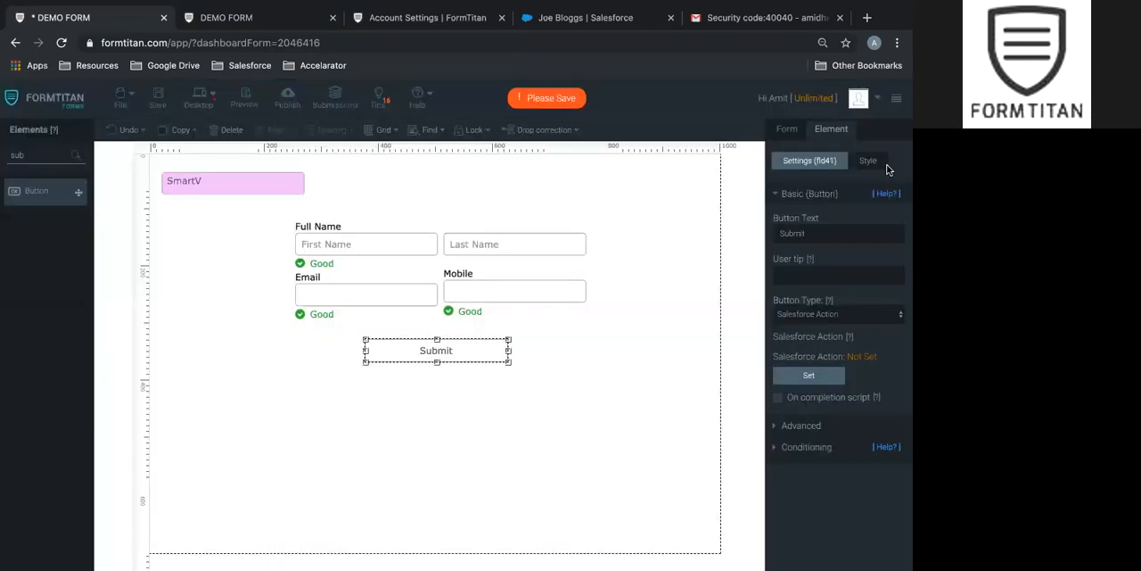
{"action": "left_click", "coordinate": [829, 314]}
{"action": "left_click", "coordinate": [798, 257]}
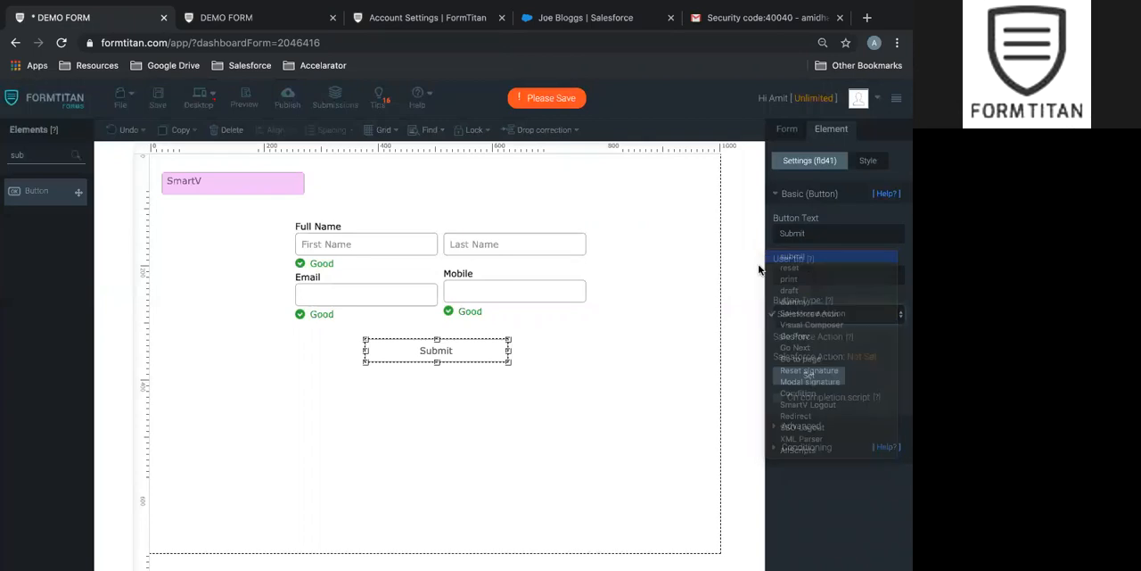
{"action": "left_click", "coordinate": [157, 98]}
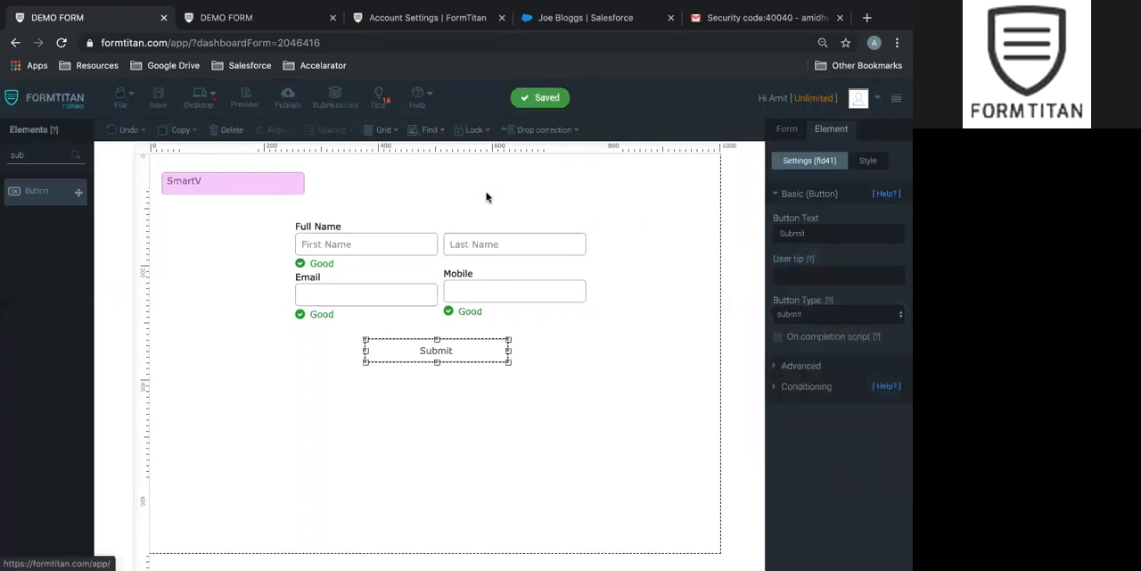
Enable the SmartV element's session with a value of 1 minute, then save and preview the form.
{"action": "left_click", "coordinate": [293, 186]}
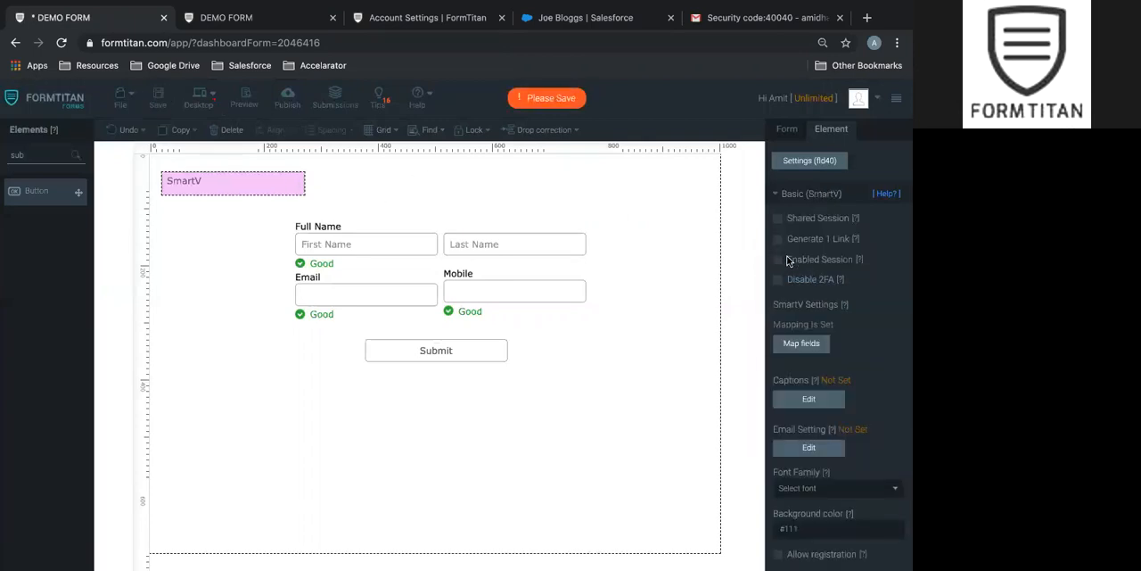
{"action": "left_click", "coordinate": [779, 258]}
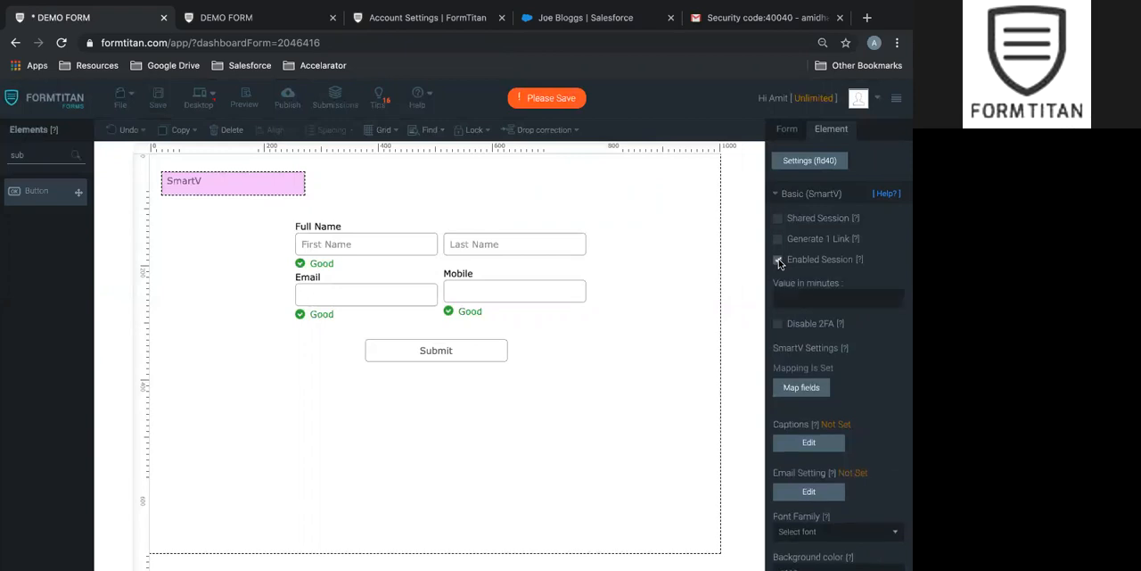
{"action": "left_click", "coordinate": [830, 299]}
{"action": "type", "text": "1"}
{"action": "left_click", "coordinate": [161, 100]}
{"action": "left_click", "coordinate": [157, 100]}
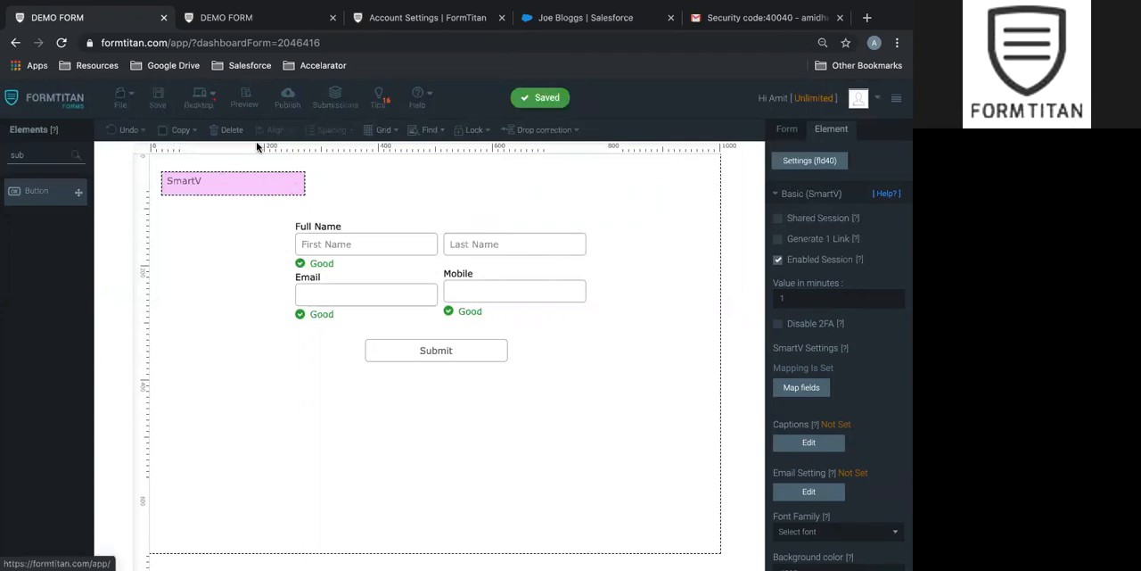
{"action": "left_click", "coordinate": [244, 100]}
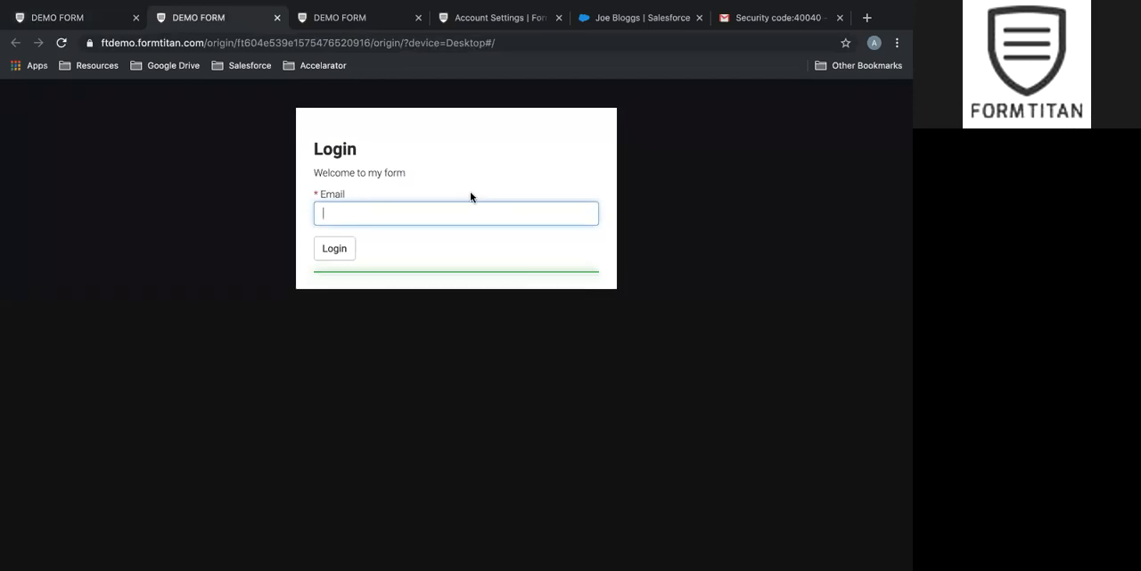
Disable 2FA for the SmartV element in the form editor, save the form and reload its preview.
{"action": "left_click", "coordinate": [92, 22]}
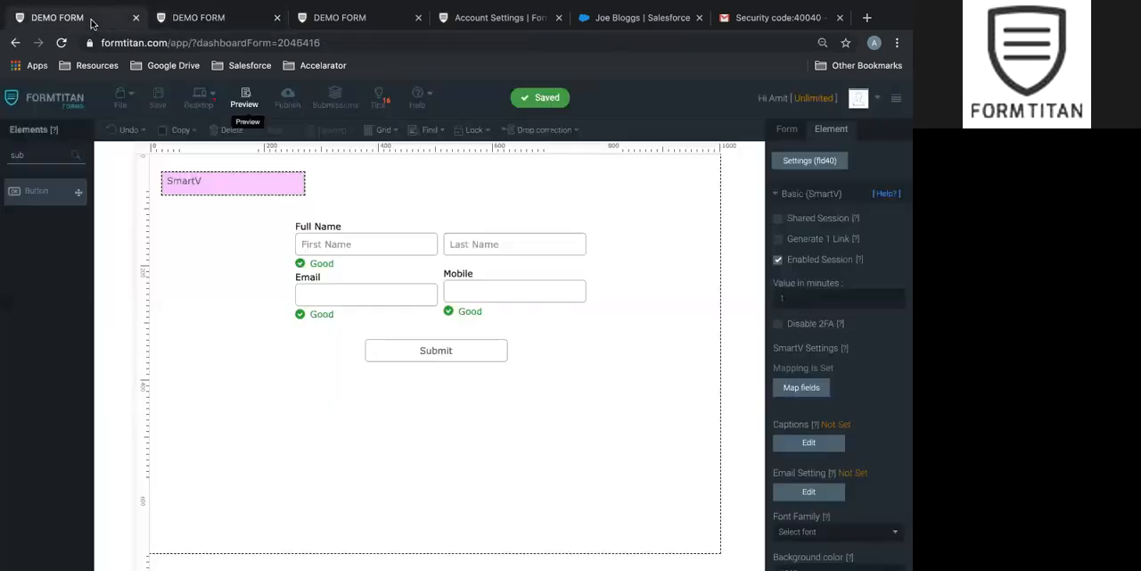
{"action": "left_click", "coordinate": [777, 323]}
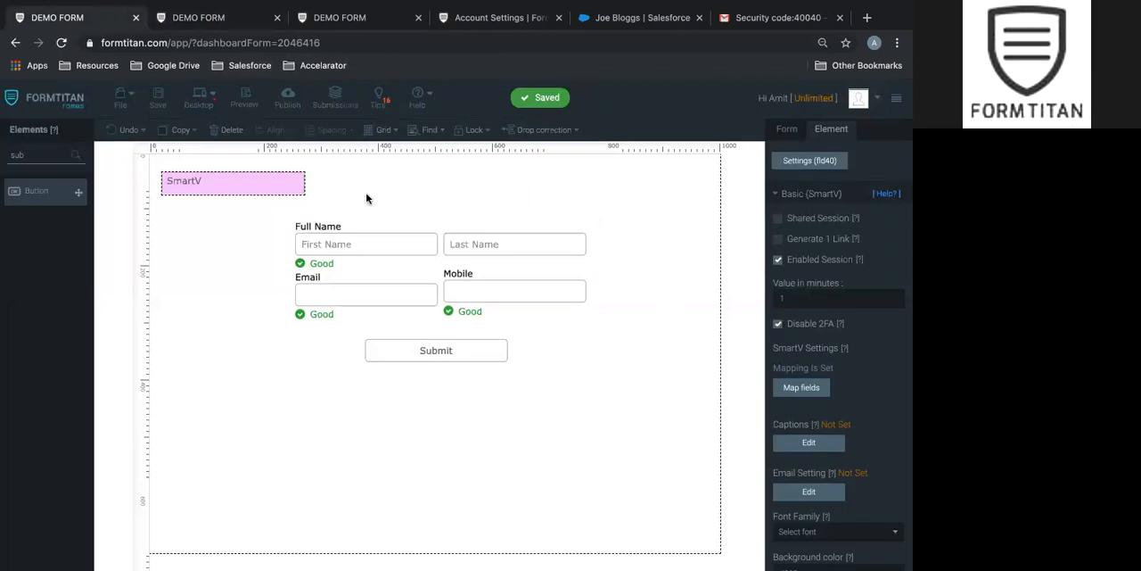
{"action": "left_click", "coordinate": [157, 98]}
{"action": "left_click", "coordinate": [198, 18]}
{"action": "left_click", "coordinate": [61, 42]}
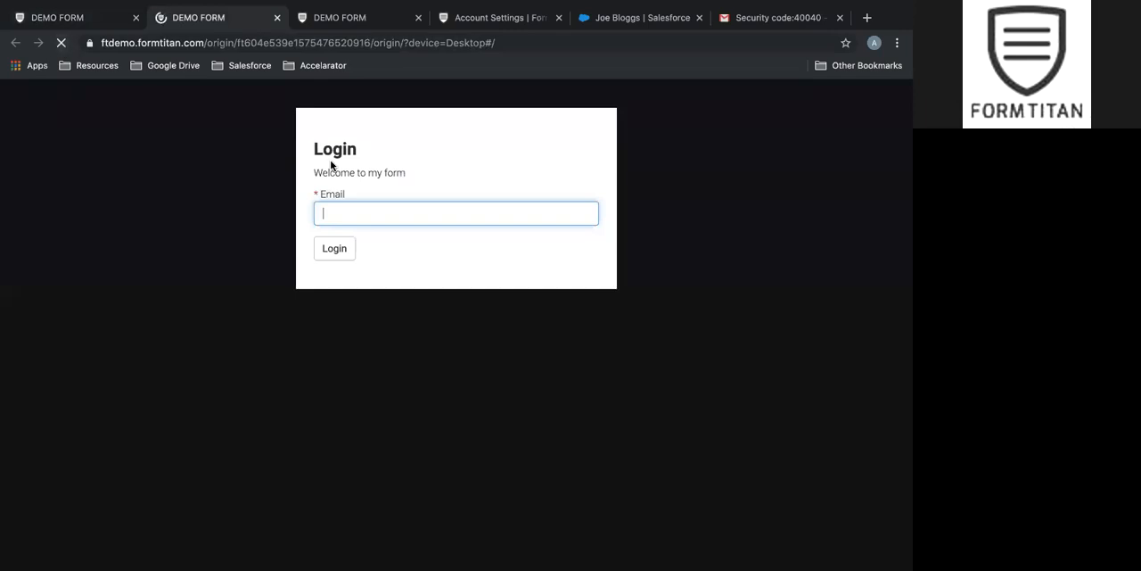
Log in to the previewed form with the contact's email address.
{"action": "left_click", "coordinate": [383, 207]}
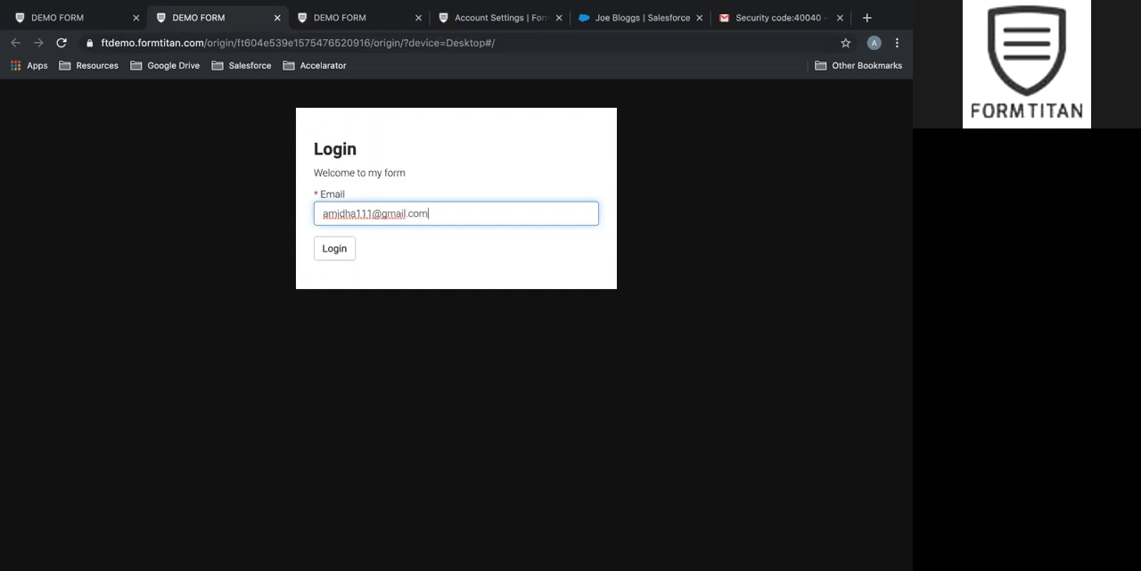
{"action": "left_click", "coordinate": [337, 253]}
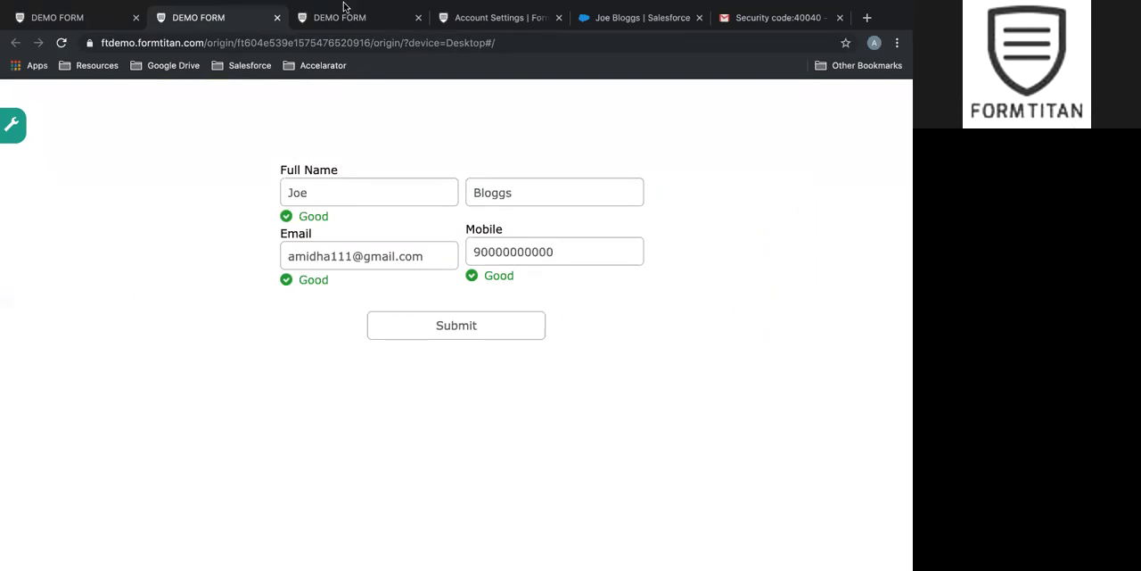
Close the older form preview and return to the editor to review the remaining SmartV settings.
{"action": "left_click", "coordinate": [418, 18]}
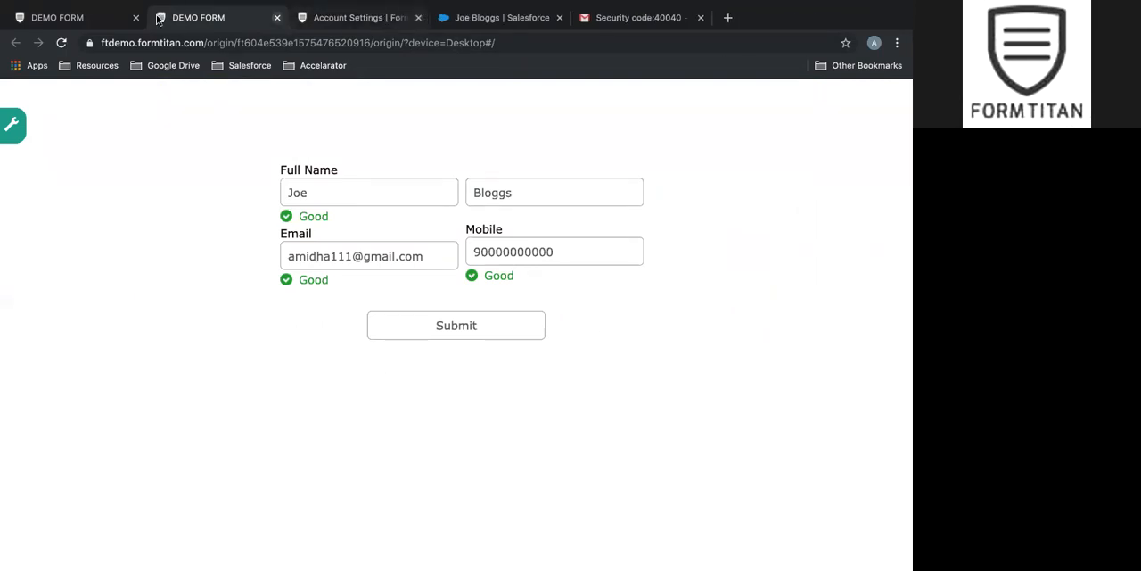
{"action": "left_click", "coordinate": [100, 20]}
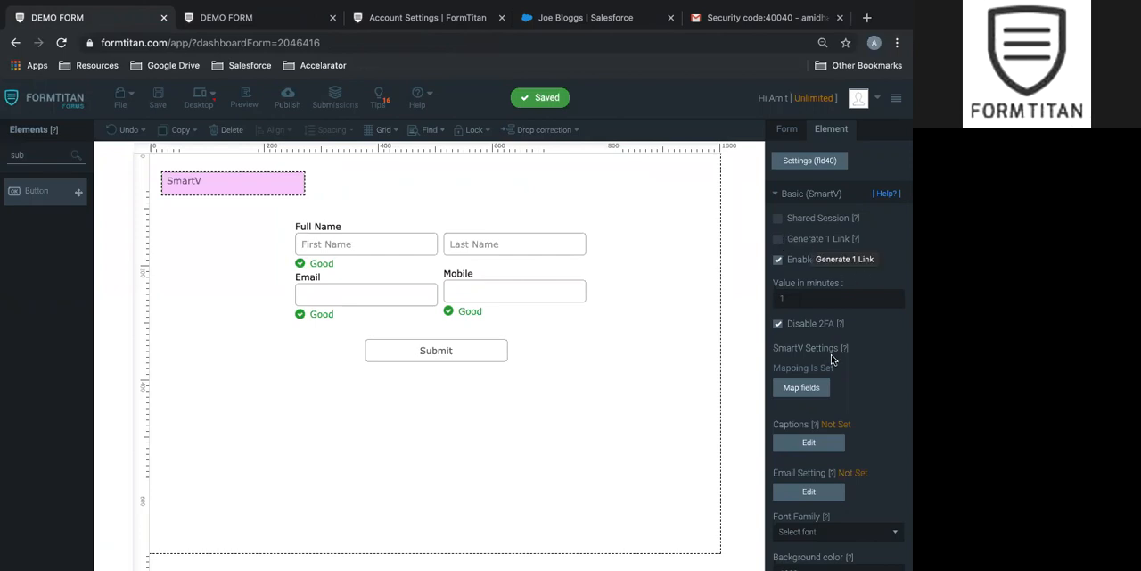
{"action": "scroll", "coordinate": [828, 337], "scroll_direction": "down", "scroll_amount": 1}
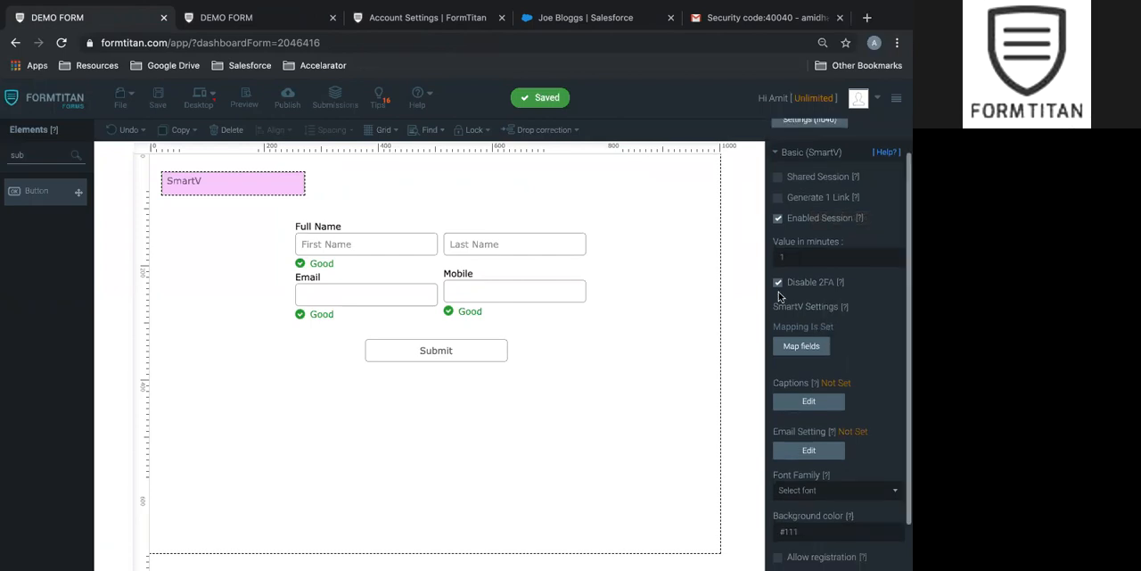
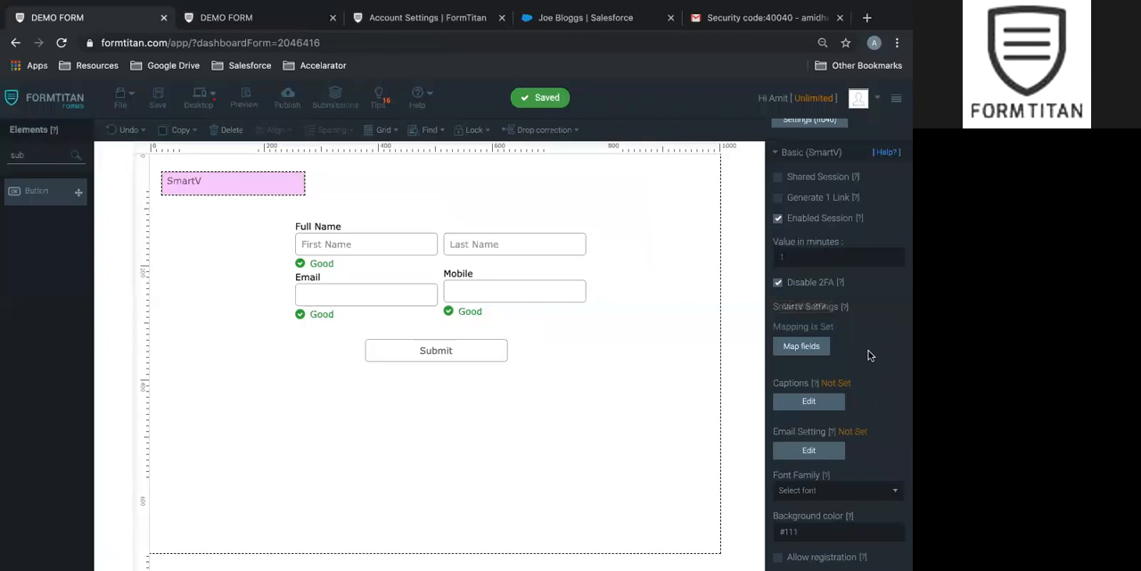
Open the SmartV element's captions and review the list of login, validation and session texts.
{"action": "scroll", "coordinate": [874, 350], "scroll_direction": "down", "scroll_amount": 1}
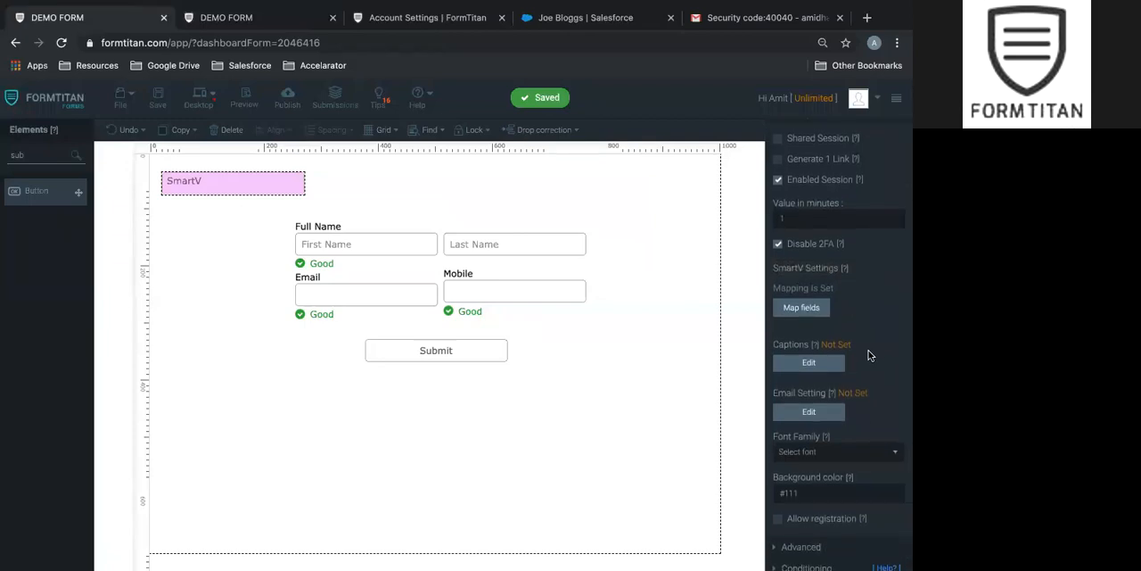
{"action": "left_click", "coordinate": [824, 362]}
{"action": "scroll", "coordinate": [561, 219], "scroll_direction": "down", "scroll_amount": 2}
{"action": "scroll", "coordinate": [561, 218], "scroll_direction": "up", "scroll_amount": 2}
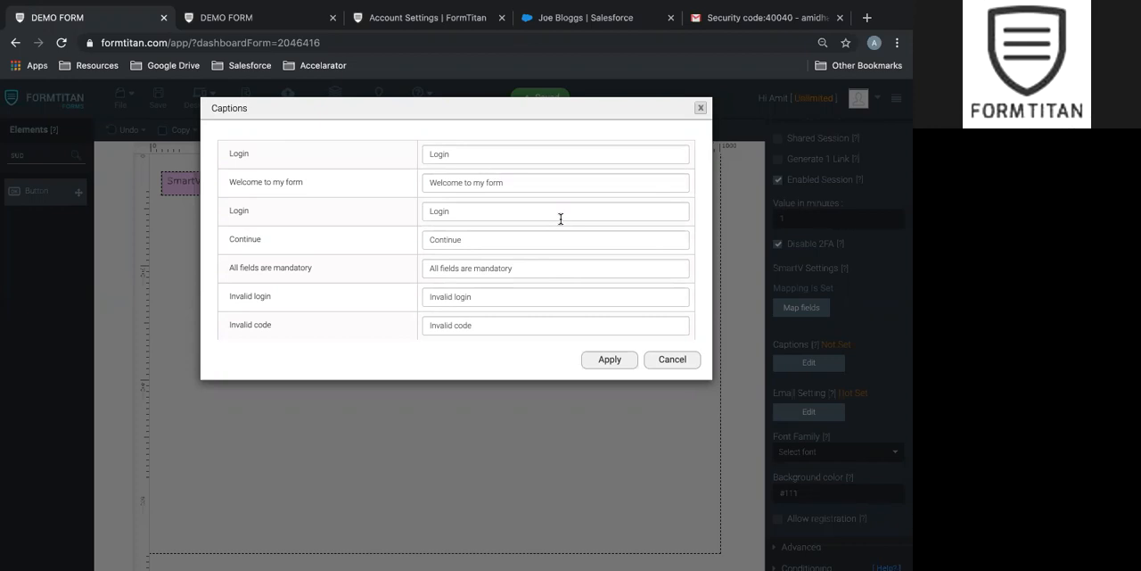
{"action": "scroll", "coordinate": [560, 218], "scroll_direction": "down", "scroll_amount": 5}
{"action": "scroll", "coordinate": [561, 219], "scroll_direction": "up", "scroll_amount": 5}
{"action": "left_click_drag", "start_coordinate": [535, 184], "coordinate": [413, 241]}
{"action": "left_click", "coordinate": [502, 249]}
Try editing the first Login caption, keep its text as Login, and apply the SmartV captions.
{"action": "left_click", "coordinate": [464, 156]}
{"action": "type", "text": "Doctor"}
{"action": "key", "text": "BackSpace"}
{"action": "key", "text": "BackSpace"}
{"action": "key", "text": "BackSpace"}
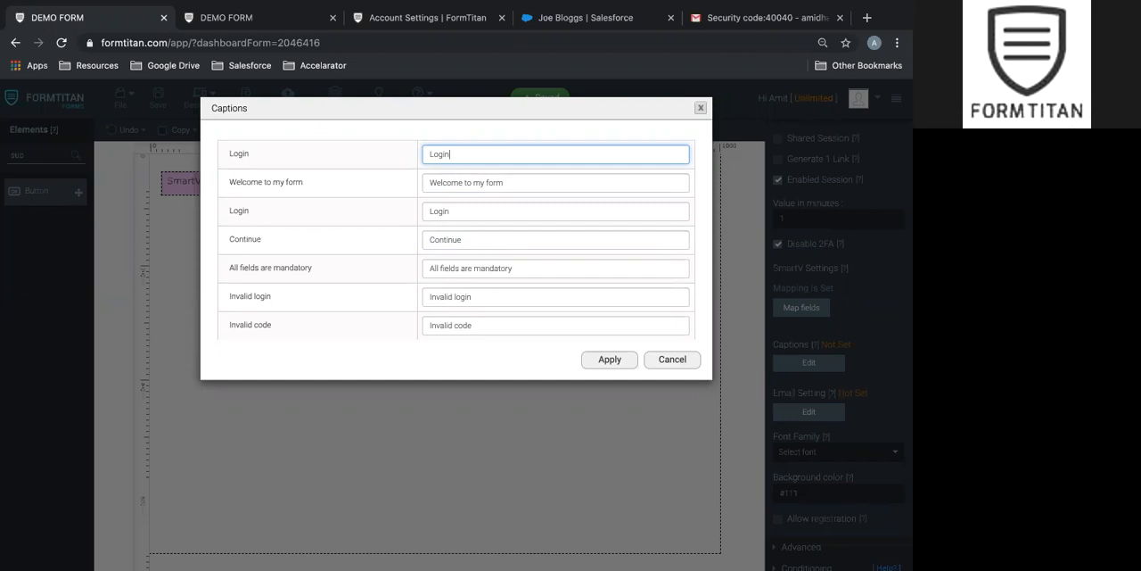
{"action": "scroll", "coordinate": [481, 253], "scroll_direction": "down", "scroll_amount": 4}
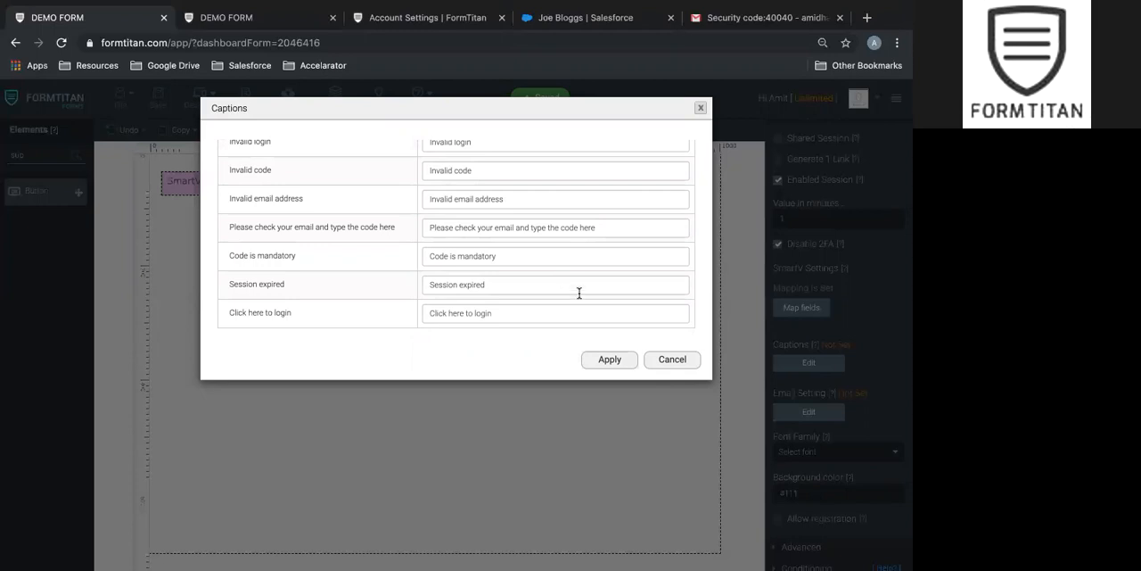
{"action": "left_click", "coordinate": [611, 360]}
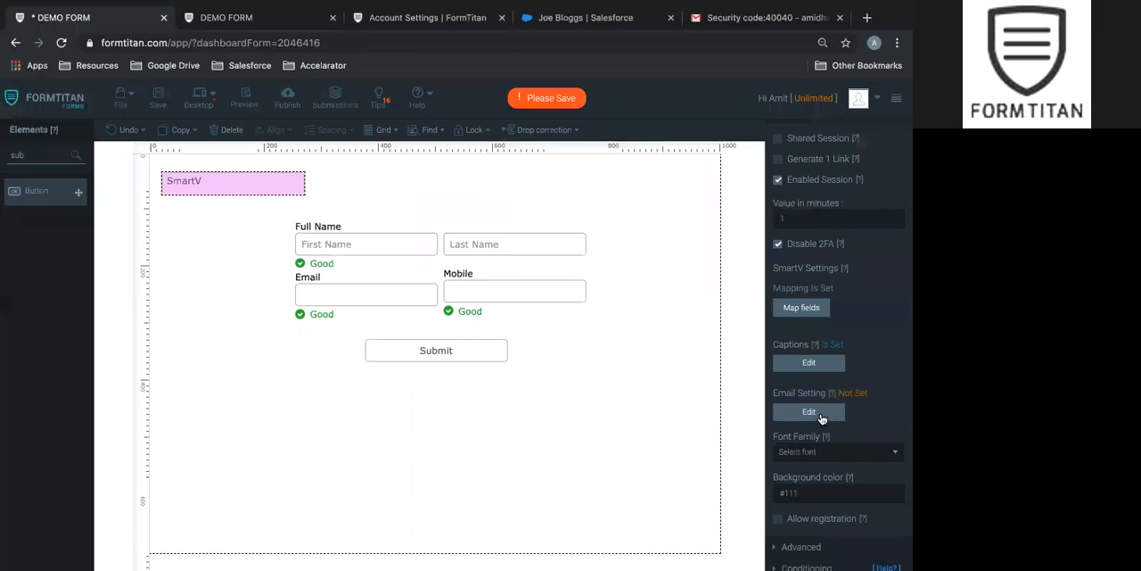
Open the SmartV email settings and compare the subject and body template with the received security code email in Gmail.
{"action": "left_click", "coordinate": [821, 409]}
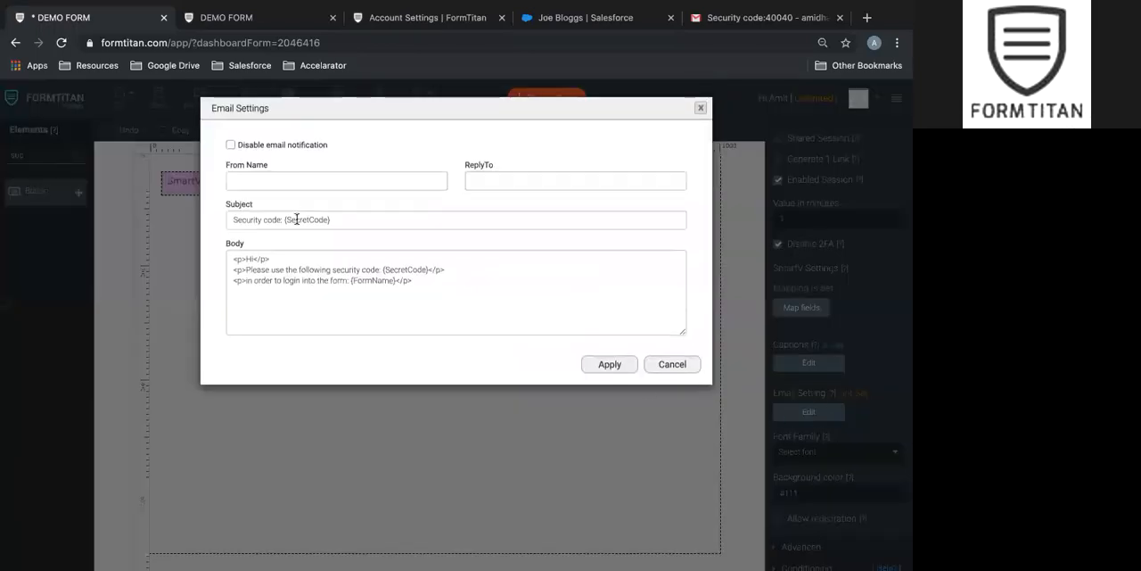
{"action": "left_click", "coordinate": [499, 279]}
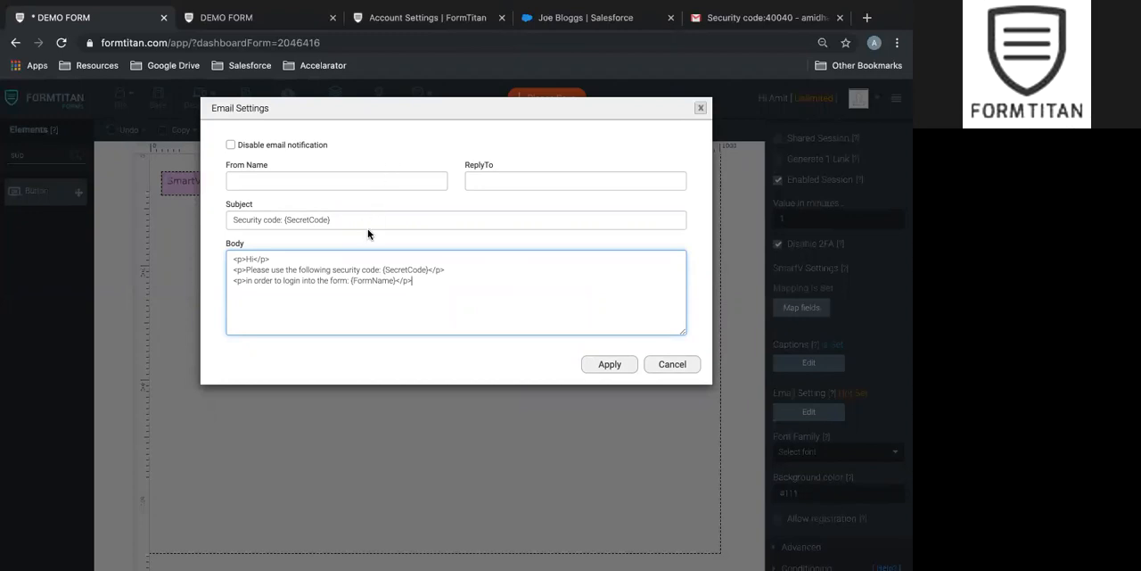
{"action": "key", "text": "ctrl+a"}
{"action": "left_click", "coordinate": [285, 270]}
{"action": "left_click", "coordinate": [720, 12]}
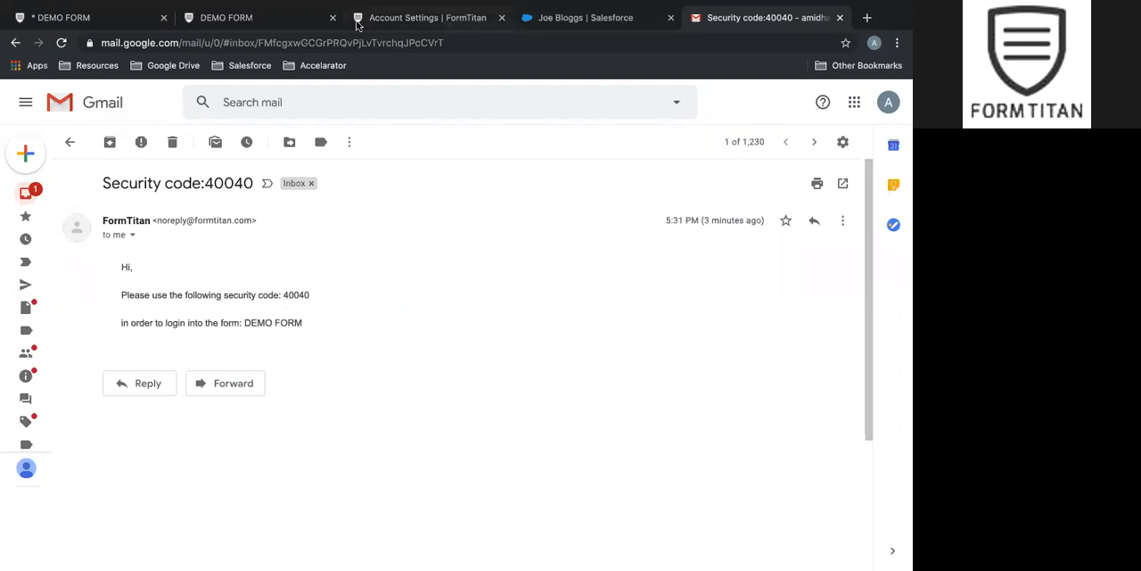
{"action": "left_click", "coordinate": [274, 22]}
{"action": "left_click", "coordinate": [122, 25]}
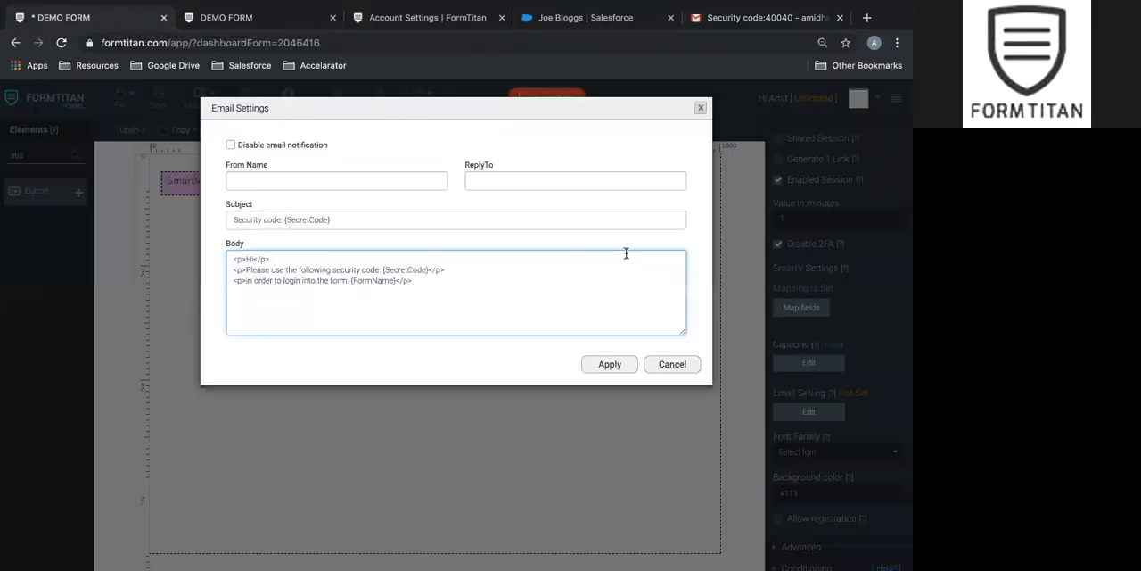
Review the Body, Subject, From Name and ReplyTo fields, disable the email notification and apply the email settings.
{"action": "left_click_drag", "start_coordinate": [246, 270], "coordinate": [359, 282]}
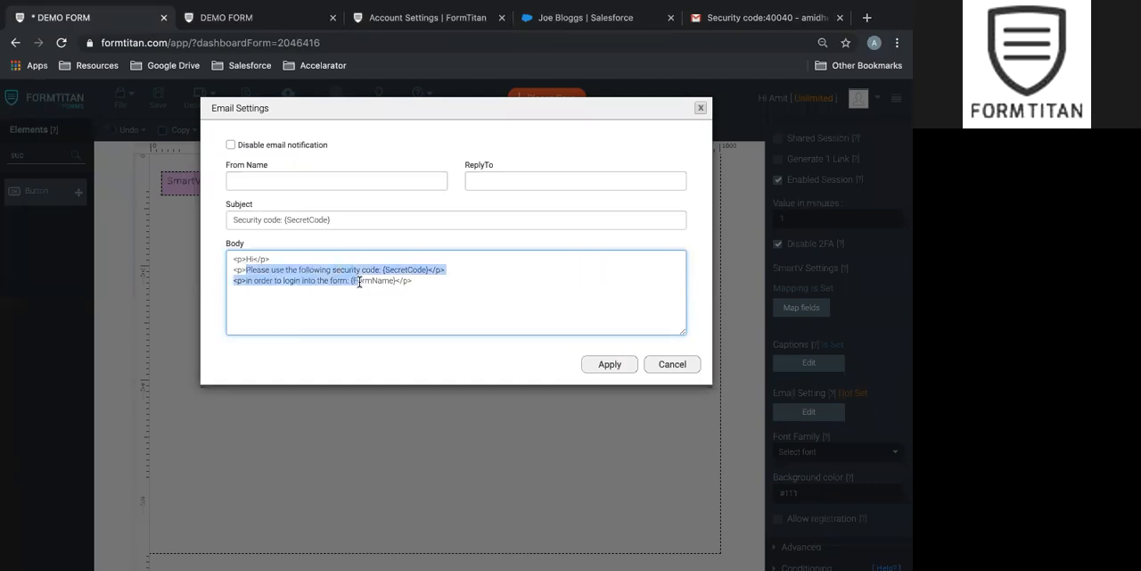
{"action": "left_click", "coordinate": [377, 214]}
{"action": "left_click", "coordinate": [331, 176]}
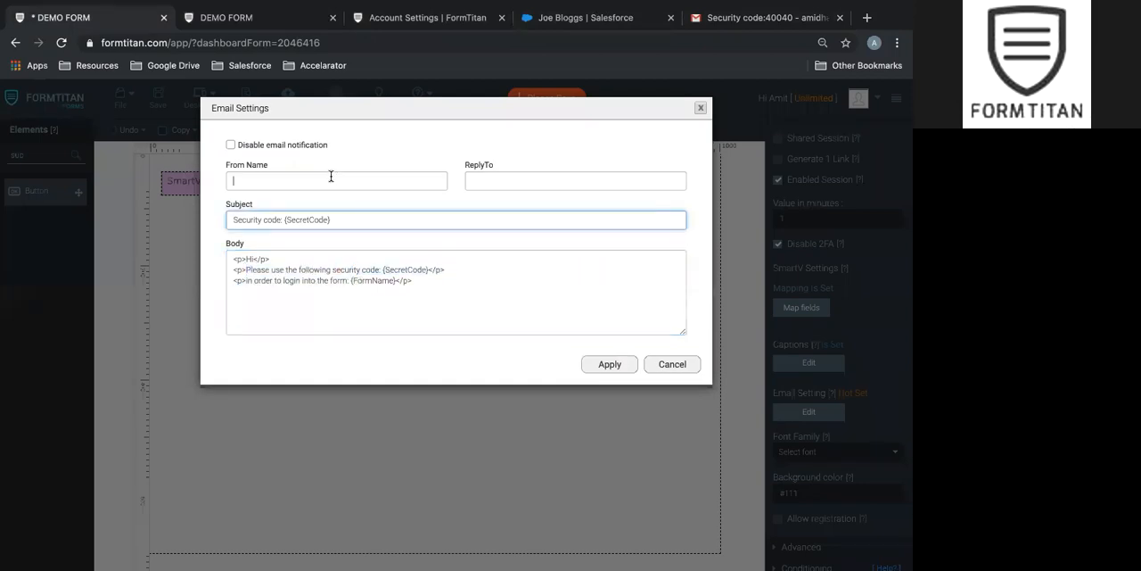
{"action": "left_click", "coordinate": [505, 177]}
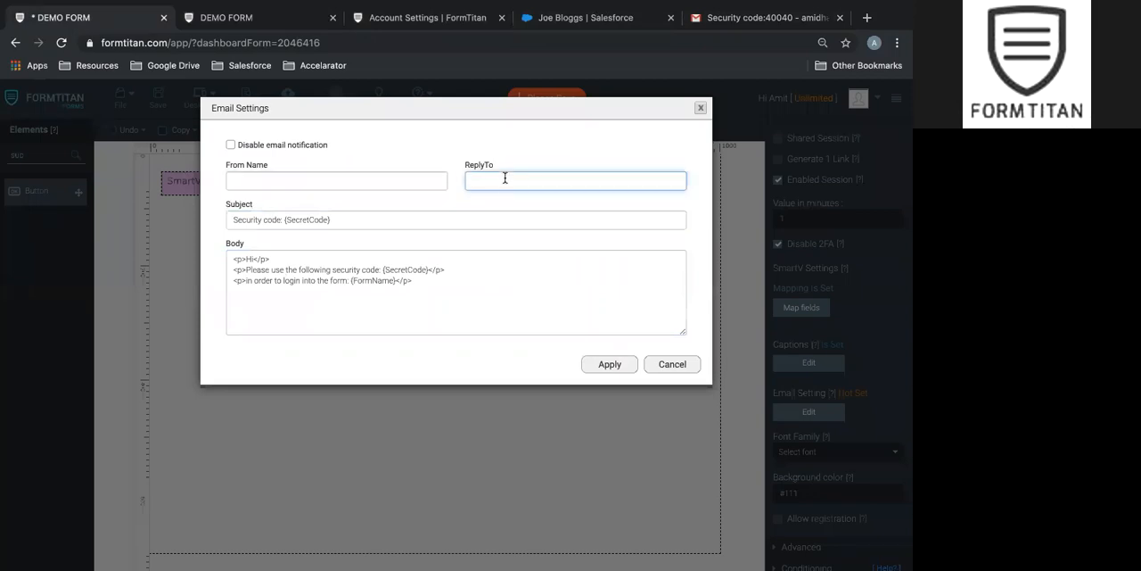
{"action": "left_click", "coordinate": [231, 145]}
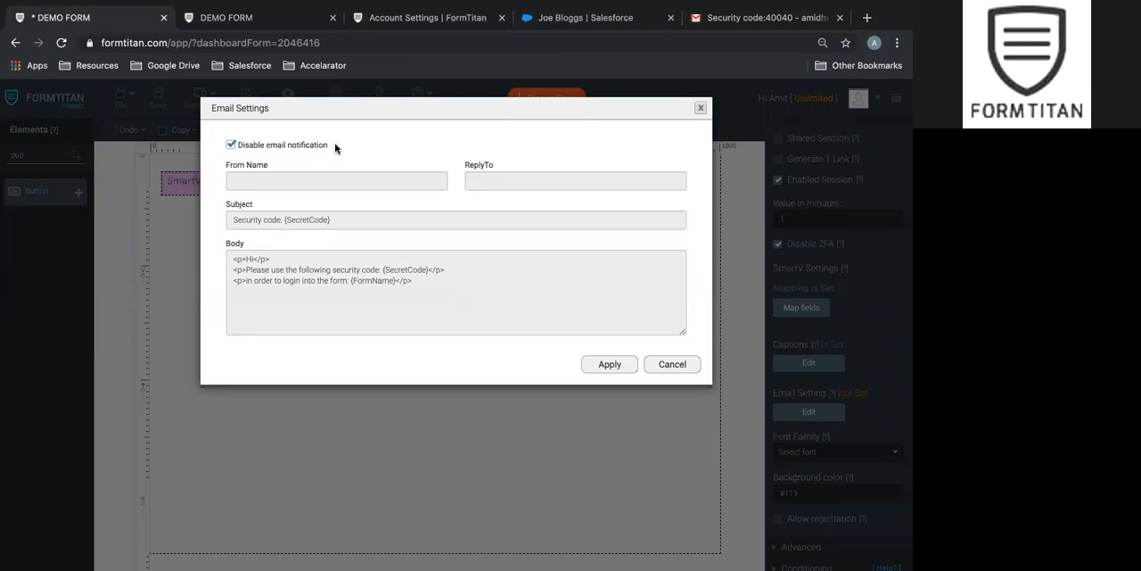
{"action": "left_click", "coordinate": [598, 364]}
Look at the security code email in Gmail and the form preview, and return to the form editor.
{"action": "left_click", "coordinate": [765, 17]}
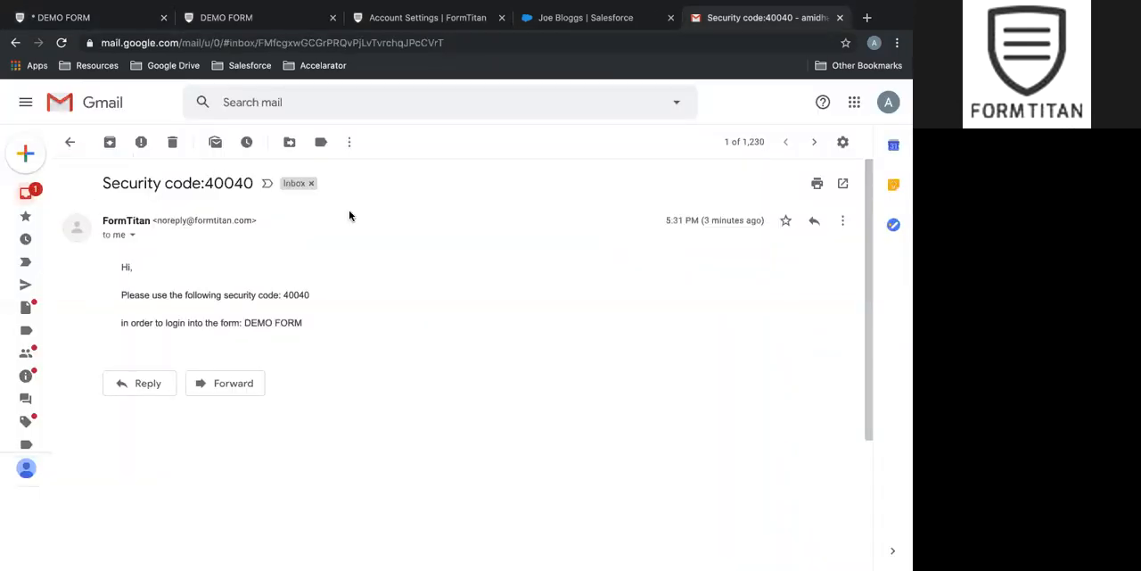
{"action": "left_click", "coordinate": [125, 16]}
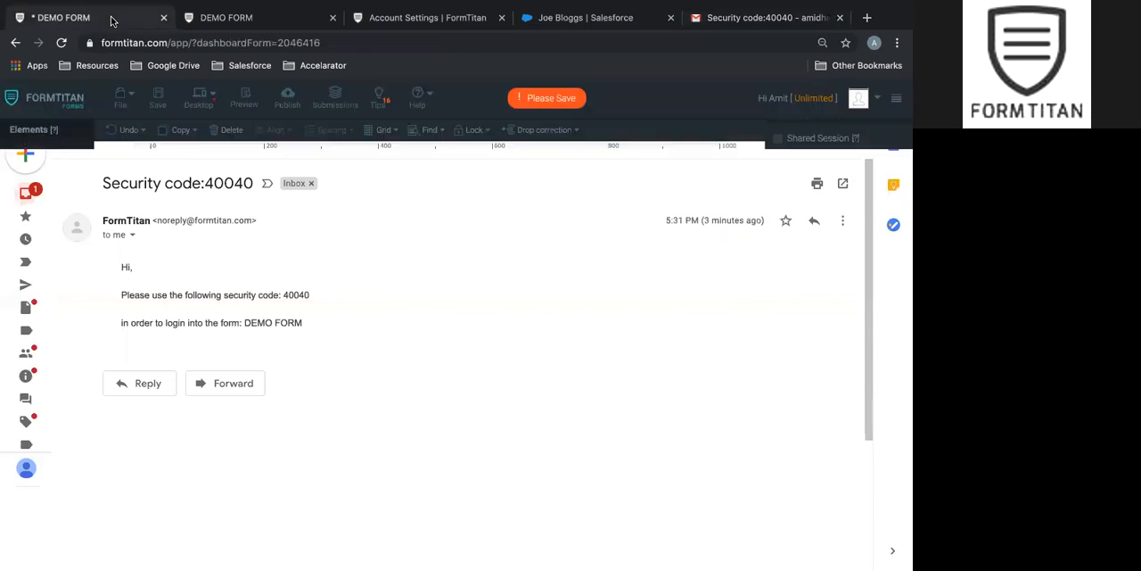
{"action": "left_click", "coordinate": [257, 27]}
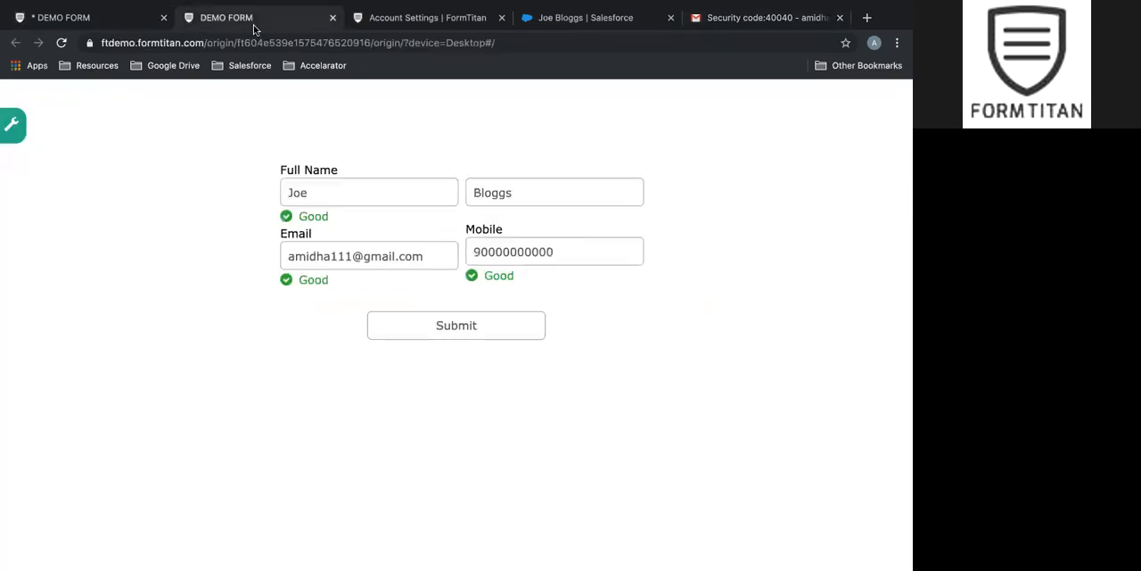
{"action": "left_click", "coordinate": [133, 20]}
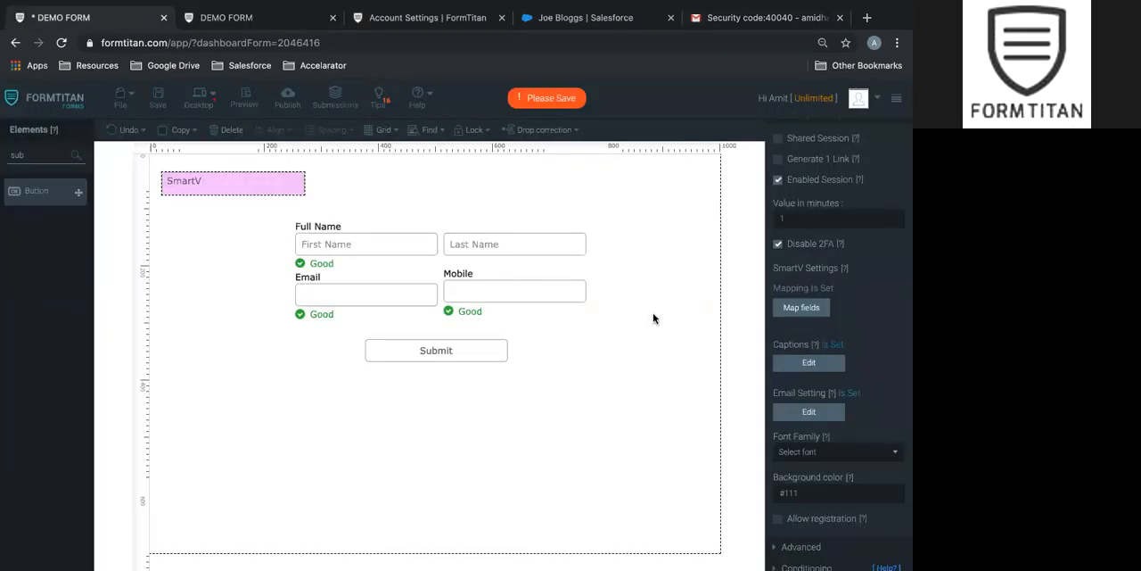
Turn off Disable email notification in the SmartV email settings, apply it and save the form.
{"action": "left_click", "coordinate": [808, 410]}
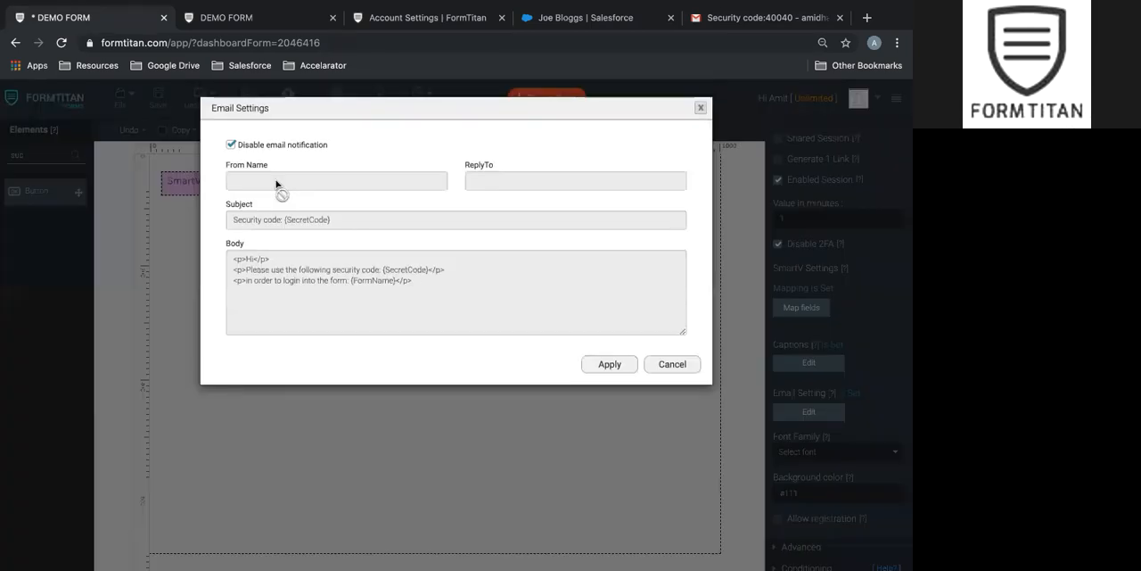
{"action": "left_click", "coordinate": [231, 144]}
{"action": "left_click", "coordinate": [610, 364]}
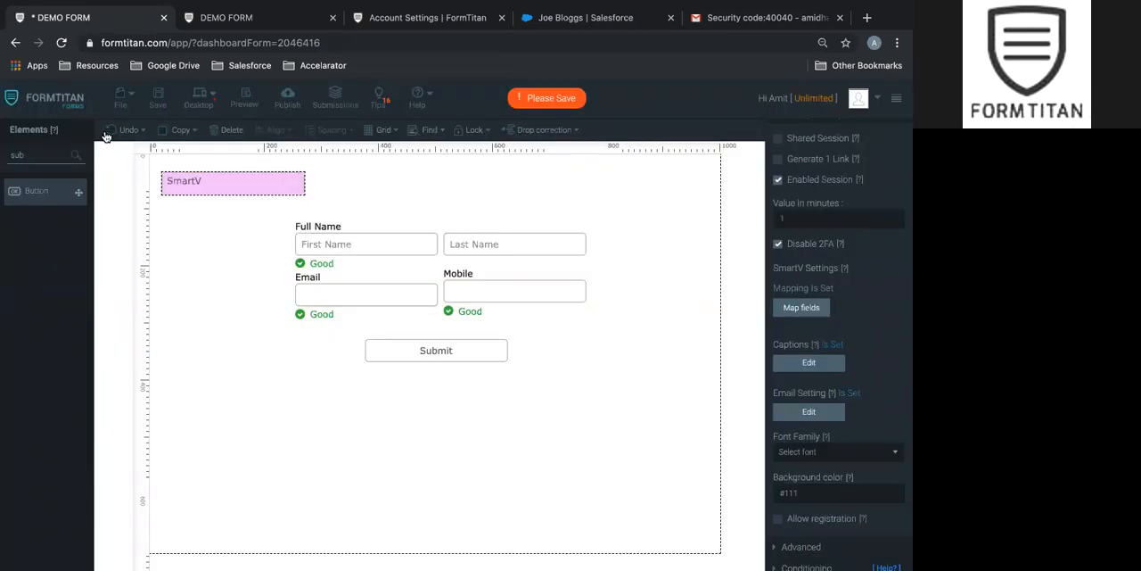
{"action": "left_click", "coordinate": [159, 96]}
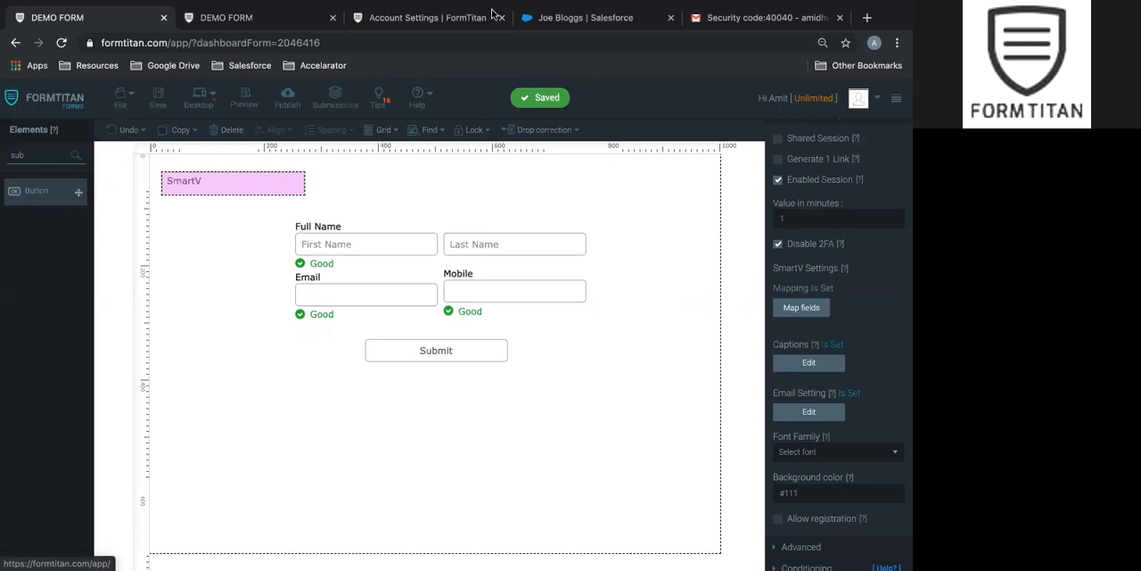
Examine the Form Titan Secret Key field on the Salesforce contact record and go back to the form preview.
{"action": "left_click", "coordinate": [580, 18]}
{"action": "scroll", "coordinate": [376, 260], "scroll_direction": "down", "scroll_amount": 3}
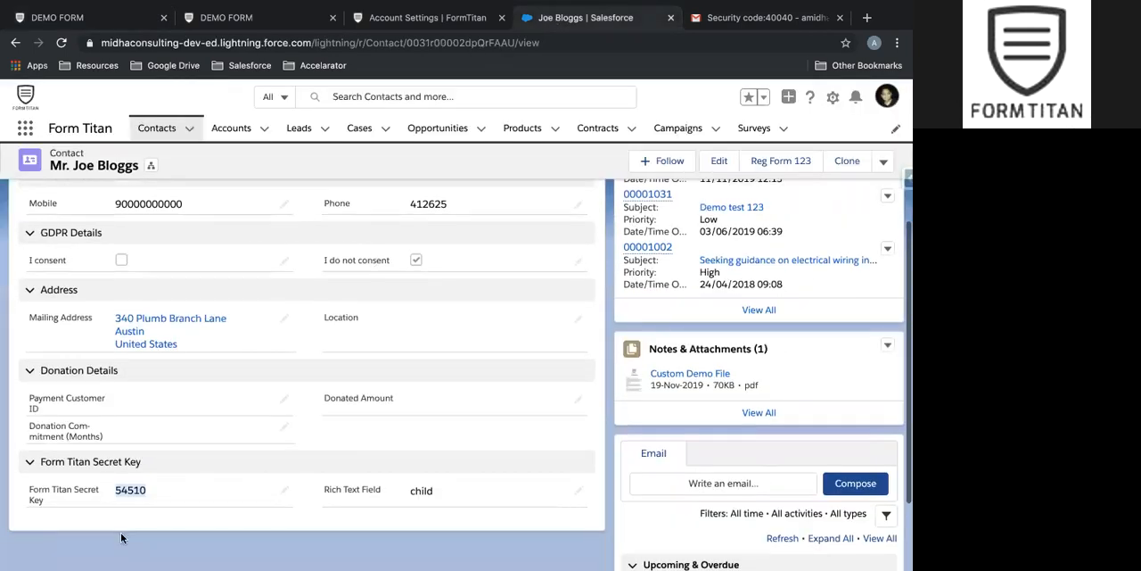
{"action": "left_click", "coordinate": [145, 493]}
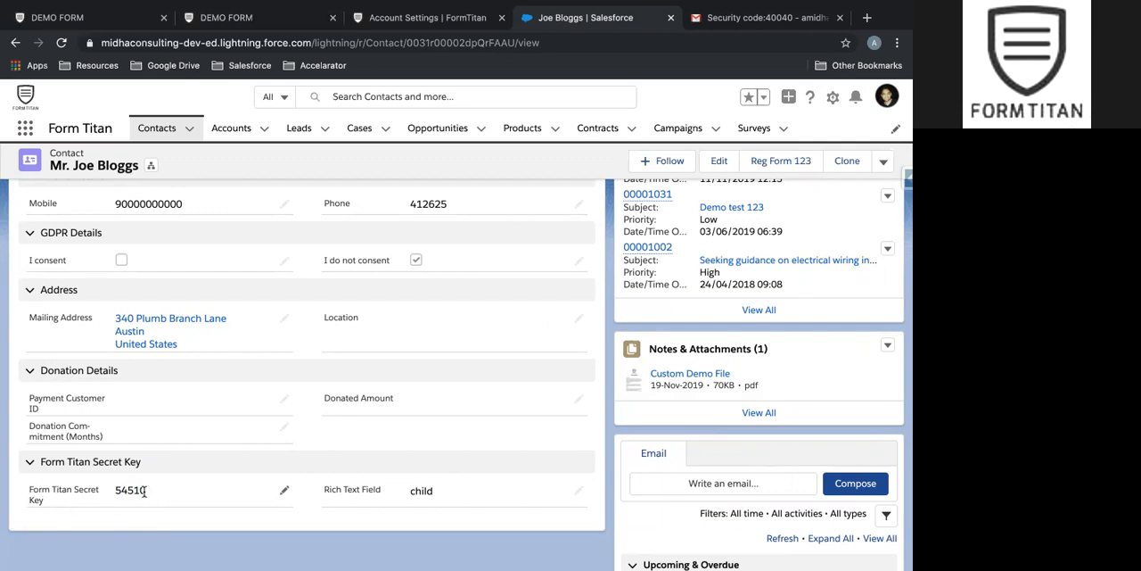
{"action": "left_click_drag", "start_coordinate": [147, 491], "coordinate": [113, 497]}
{"action": "left_click", "coordinate": [255, 24]}
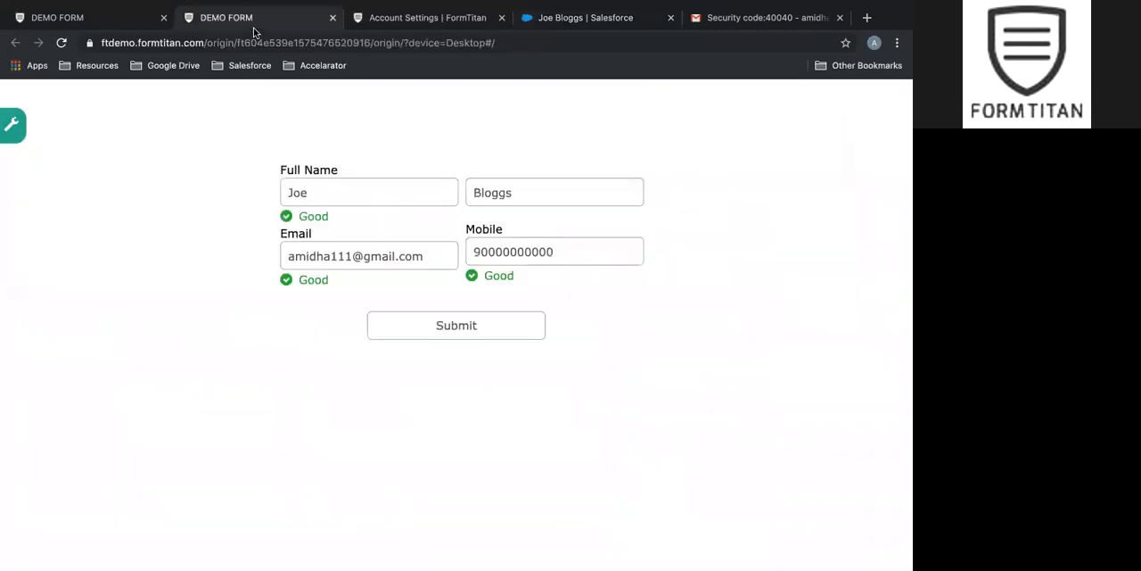
Toggle Disable email notification in the SmartV email settings, leave it off, apply the settings and save the form.
{"action": "left_click", "coordinate": [86, 17]}
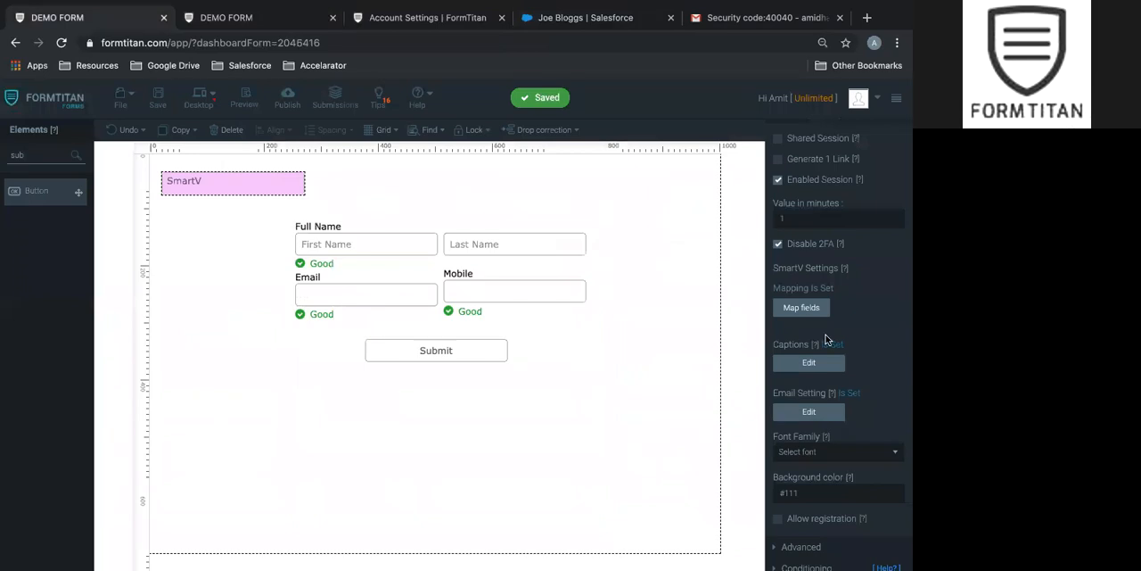
{"action": "left_click", "coordinate": [808, 411]}
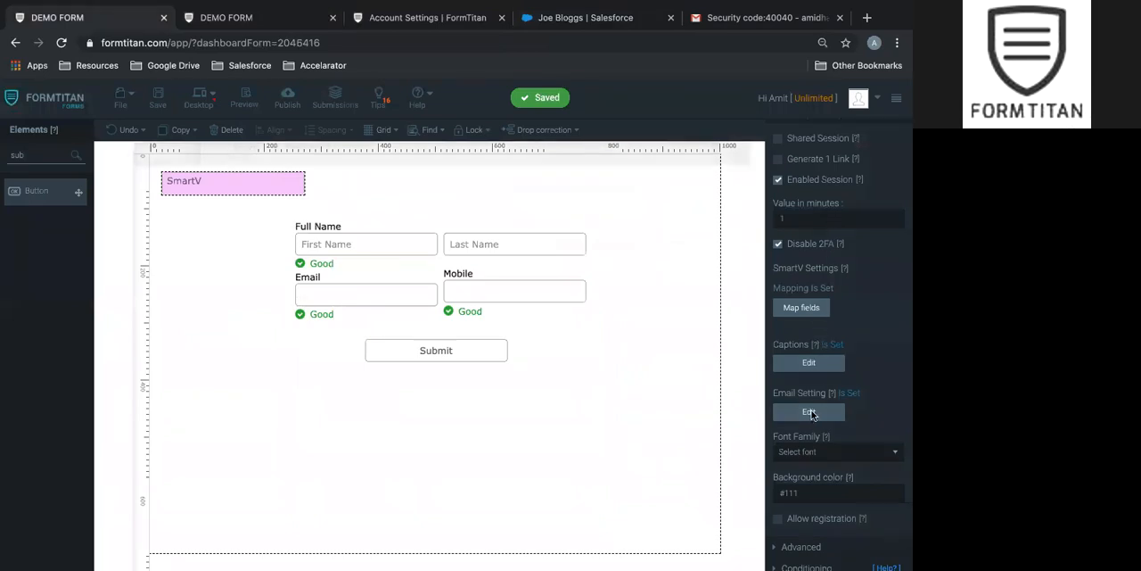
{"action": "left_click", "coordinate": [231, 146]}
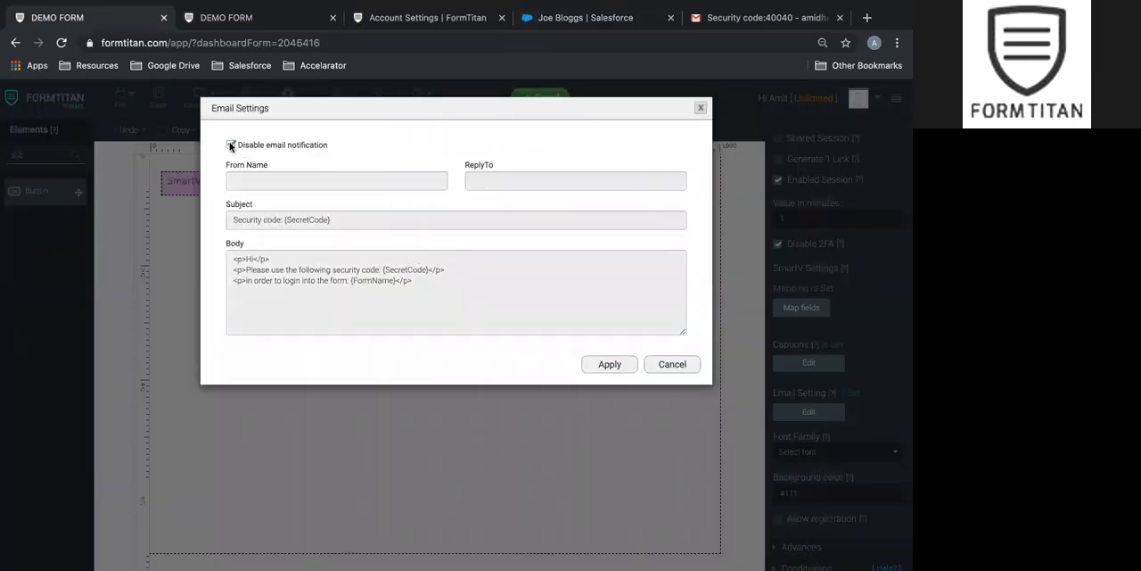
{"action": "left_click", "coordinate": [231, 145]}
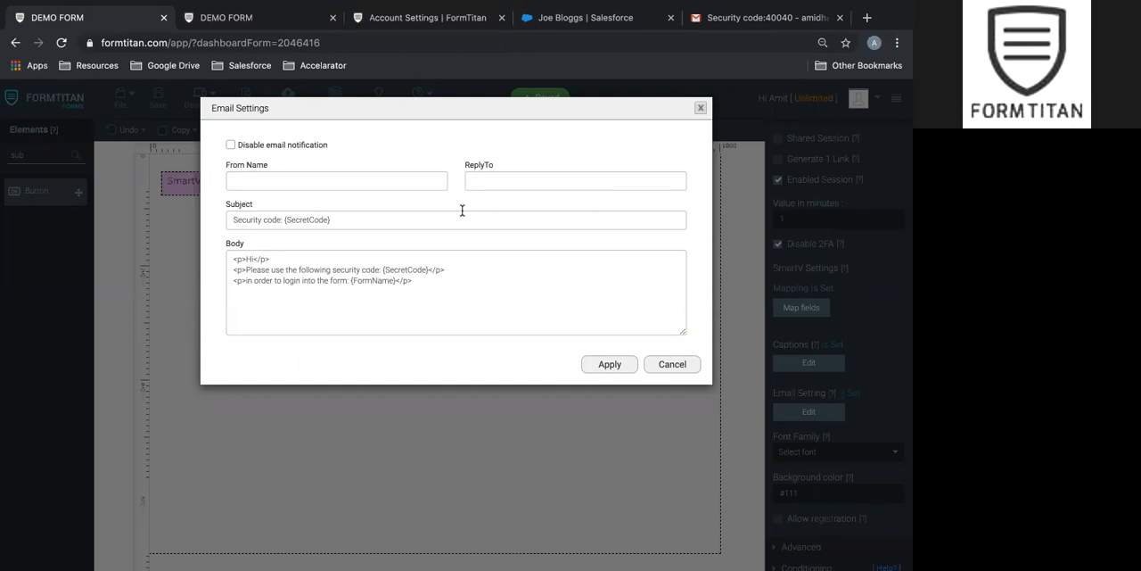
{"action": "left_click", "coordinate": [611, 365]}
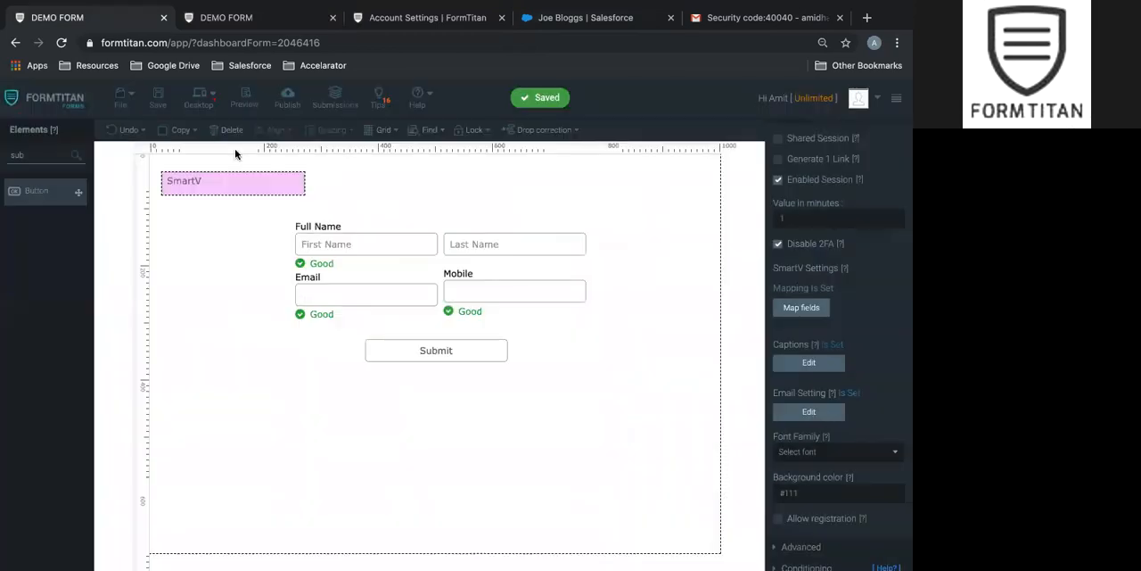
{"action": "left_click", "coordinate": [159, 100]}
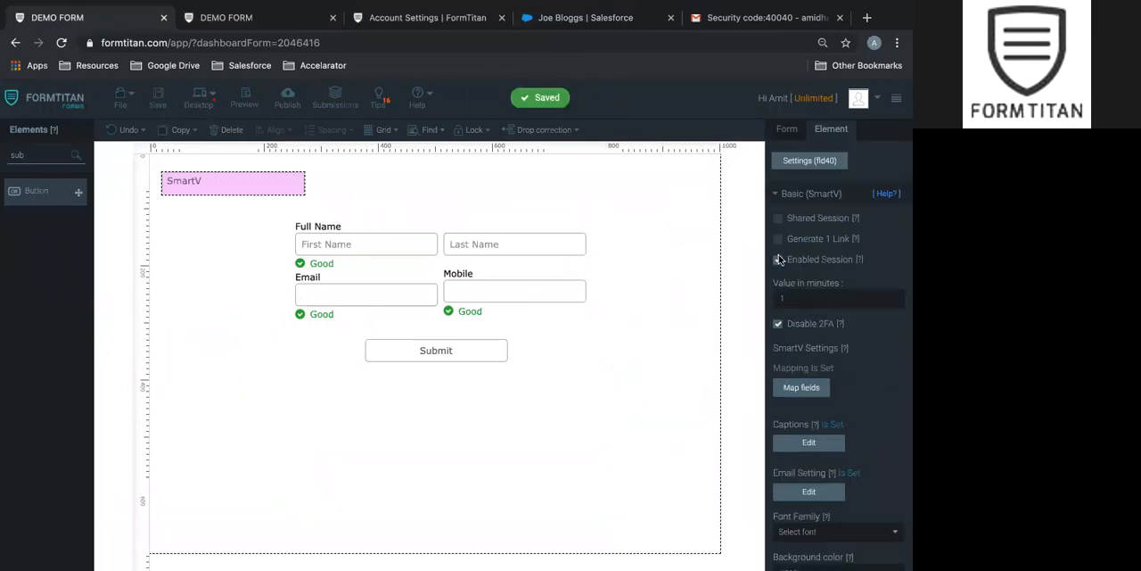
Submit the previewed form to test its session limit, and check the session's value in minutes in the editor.
{"action": "left_click", "coordinate": [274, 29]}
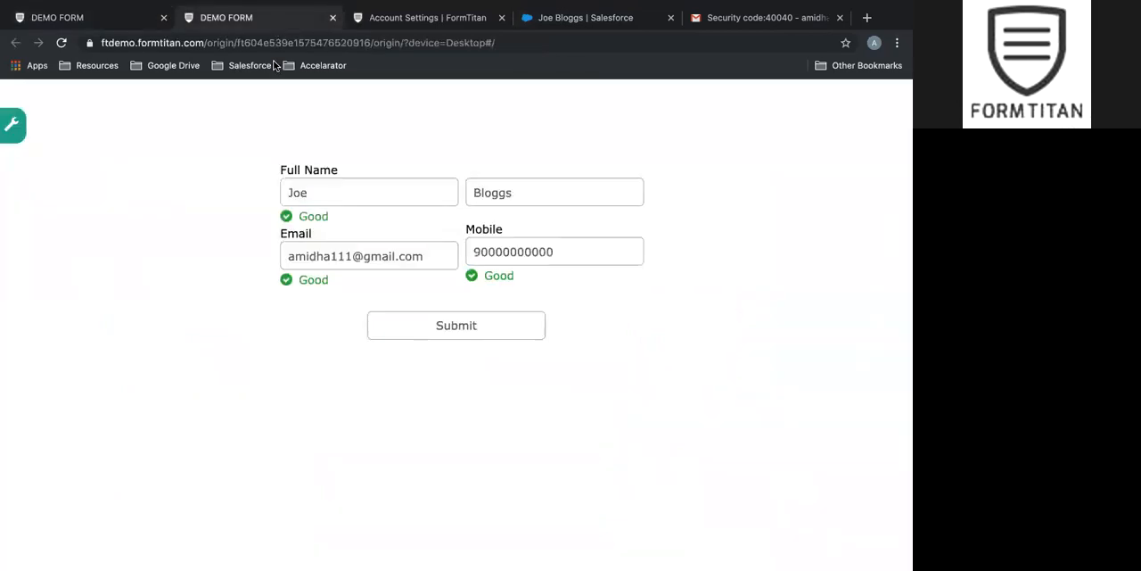
{"action": "left_click", "coordinate": [478, 317]}
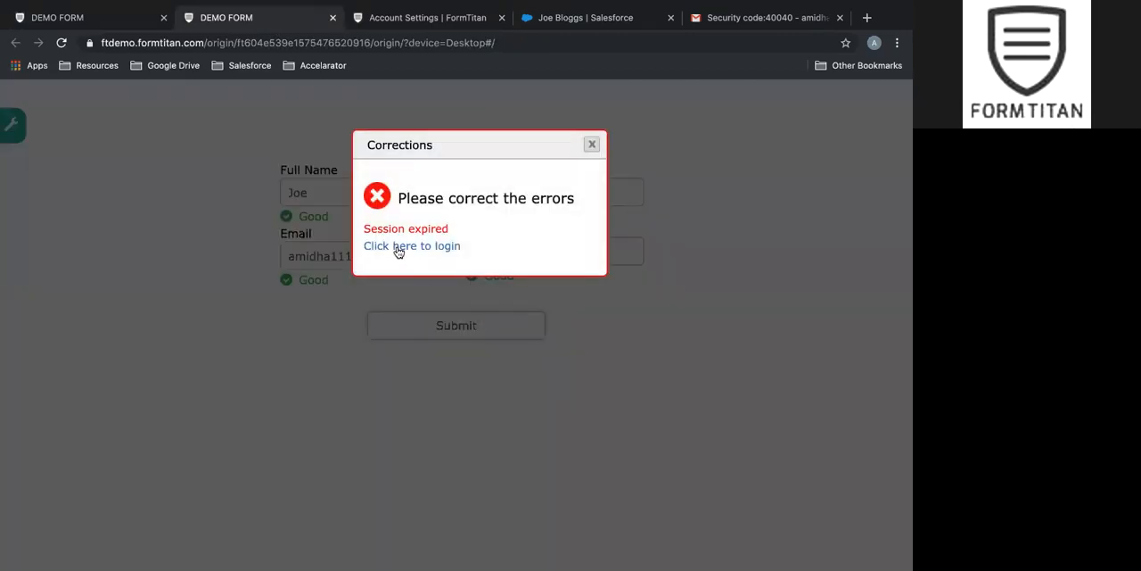
{"action": "left_click_drag", "start_coordinate": [367, 228], "coordinate": [484, 234]}
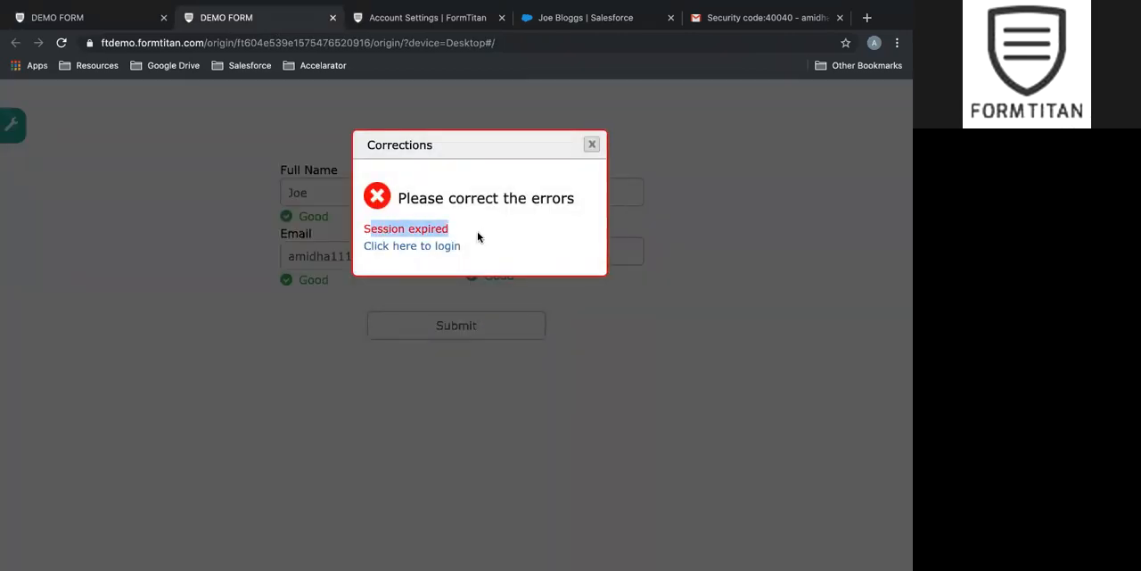
{"action": "left_click", "coordinate": [456, 226]}
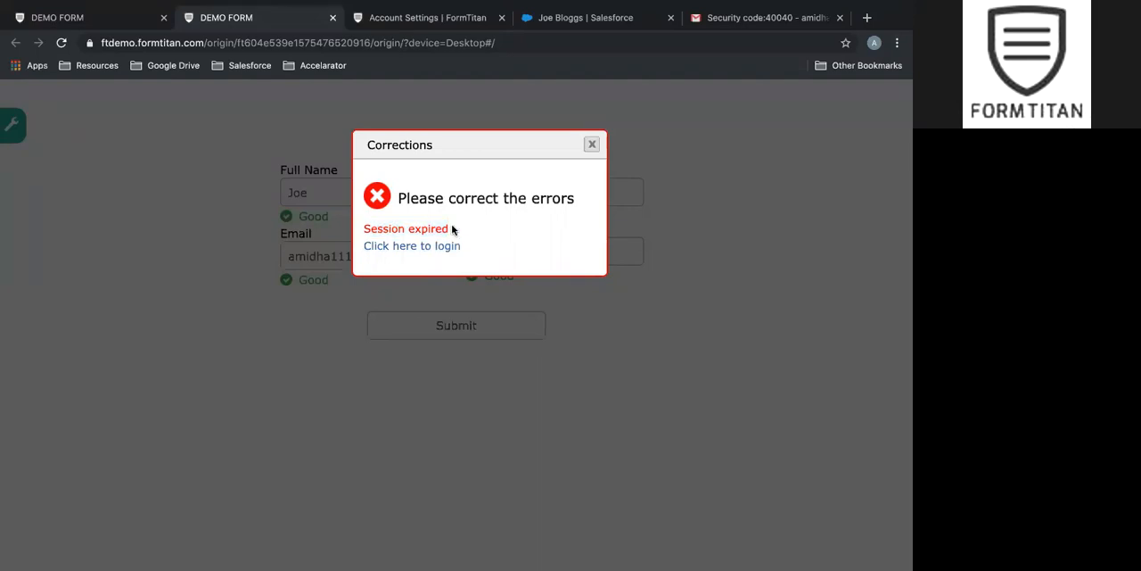
{"action": "left_click", "coordinate": [54, 19]}
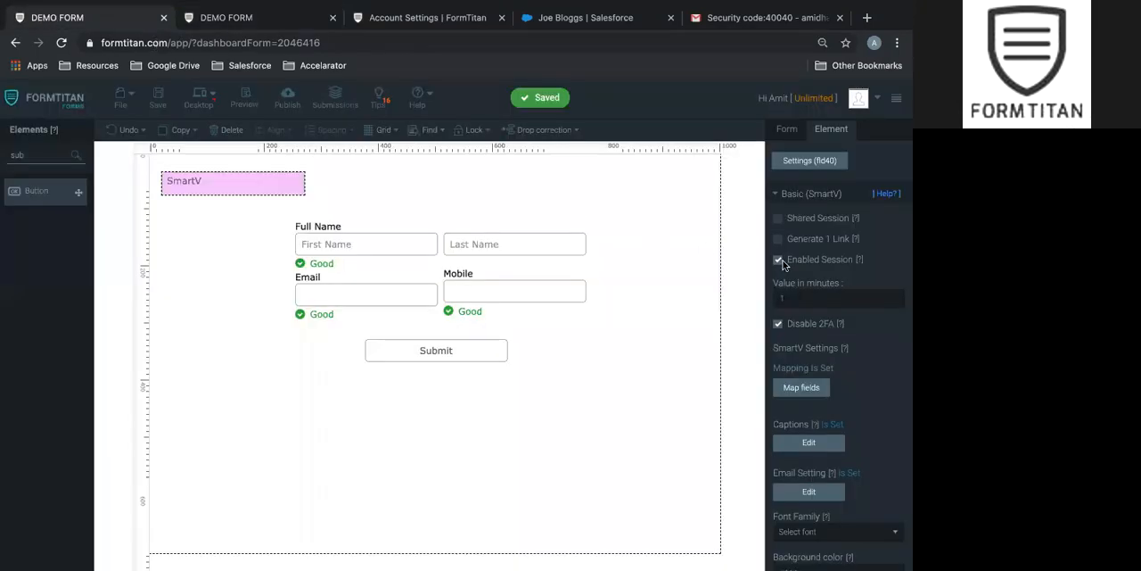
{"action": "double_click", "coordinate": [797, 298]}
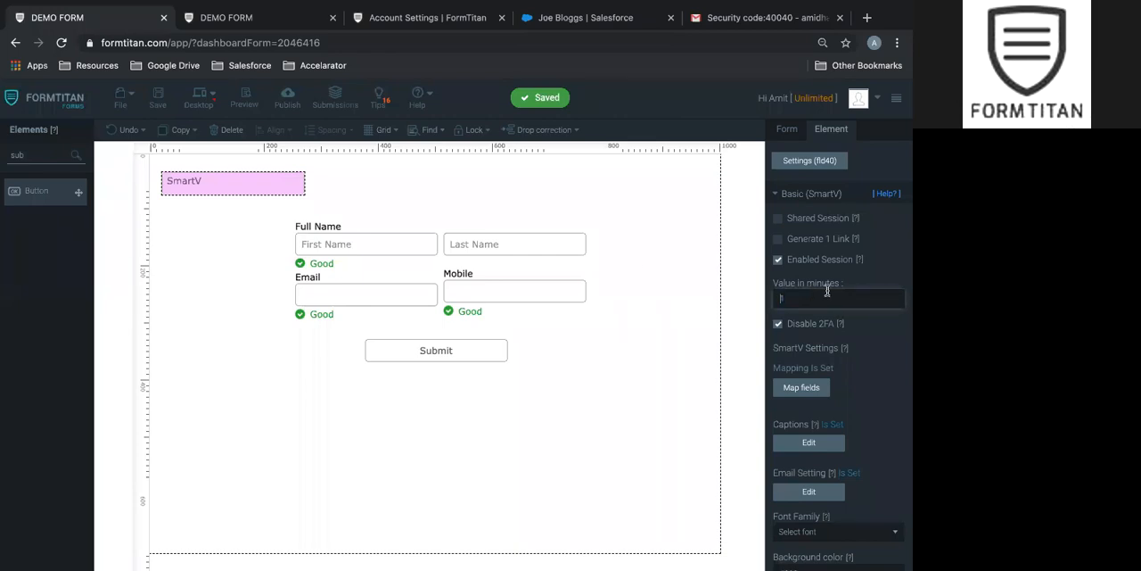
Resubmit the previewed form after its session limit and open the login from the Corrections dialog.
{"action": "left_click", "coordinate": [280, 25]}
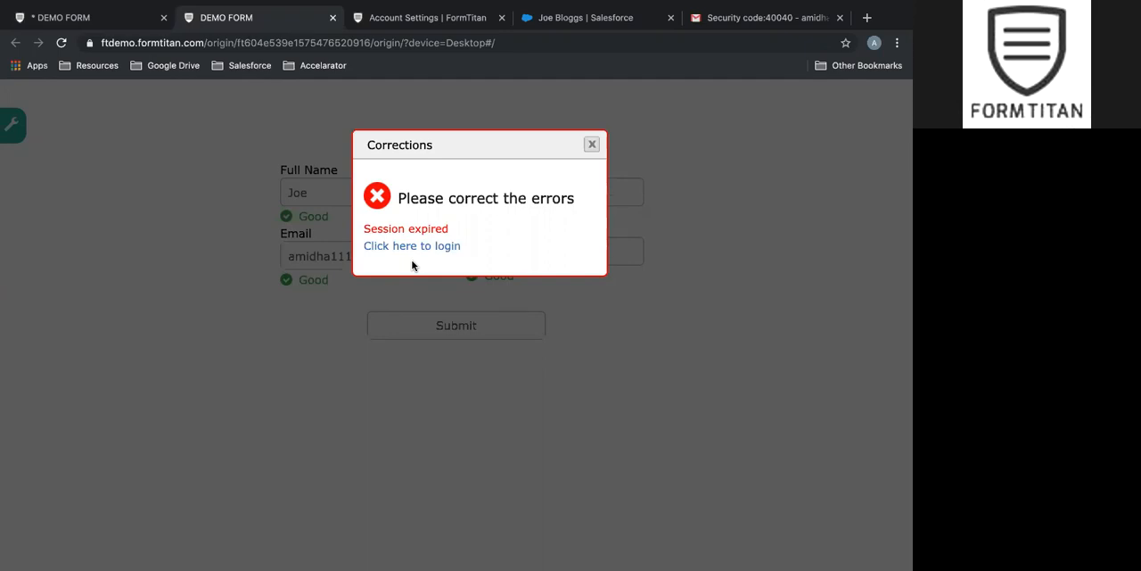
{"action": "left_click", "coordinate": [592, 146]}
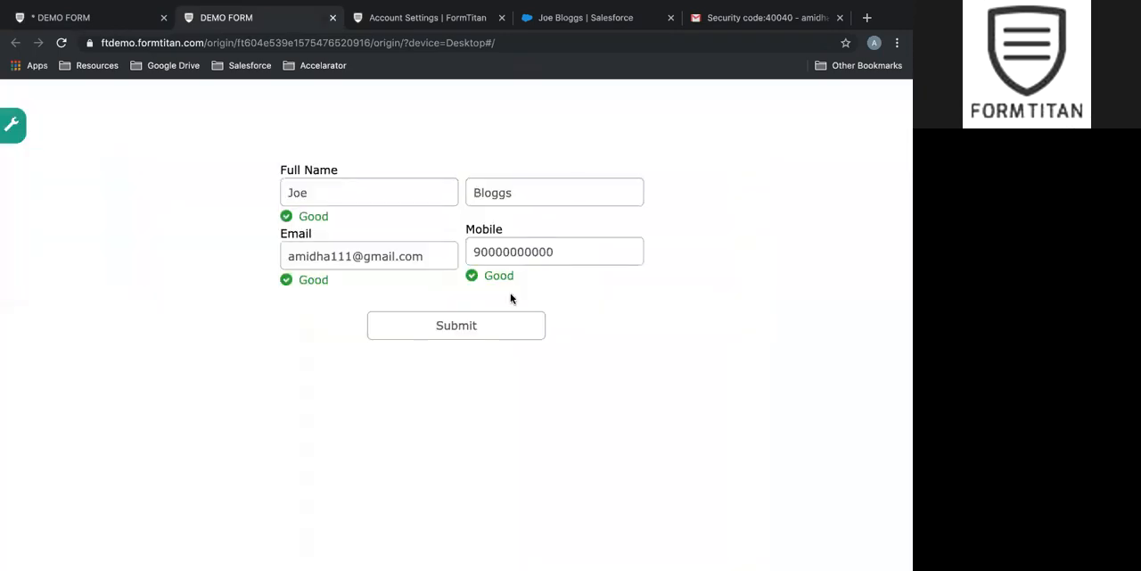
{"action": "left_click", "coordinate": [484, 330]}
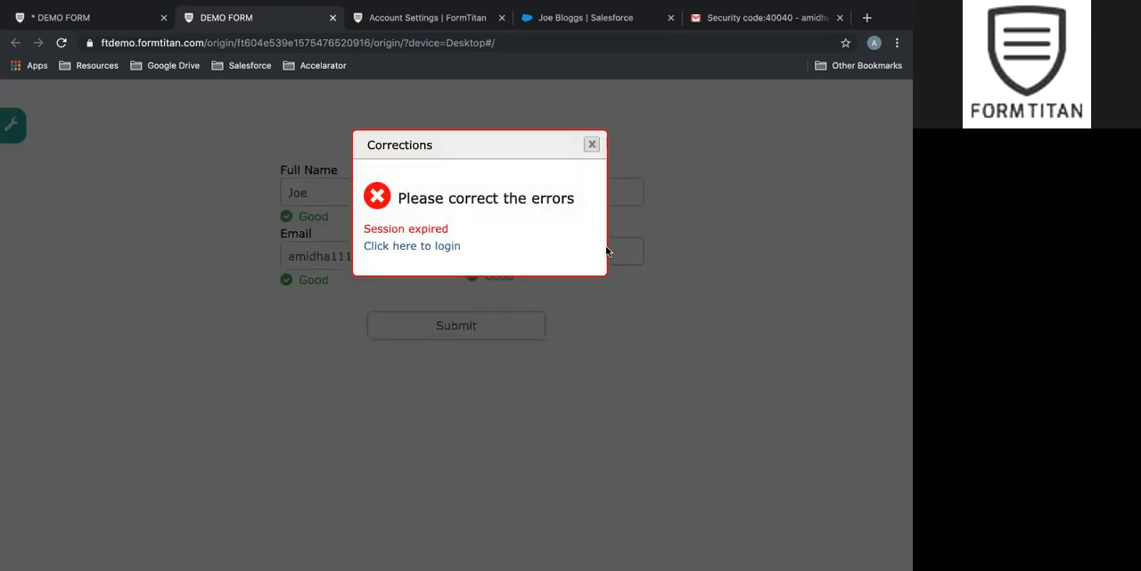
{"action": "left_click", "coordinate": [444, 247]}
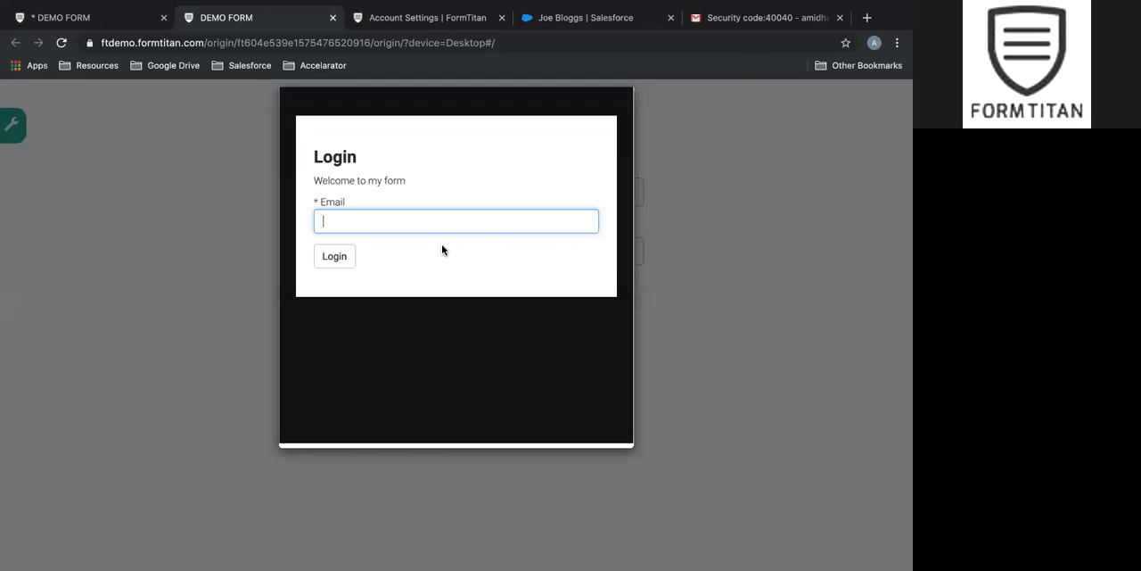
Enable Generate 1 Link for the SmartV element, save the form and reopen its preview in place of the old one.
{"action": "left_click", "coordinate": [87, 16]}
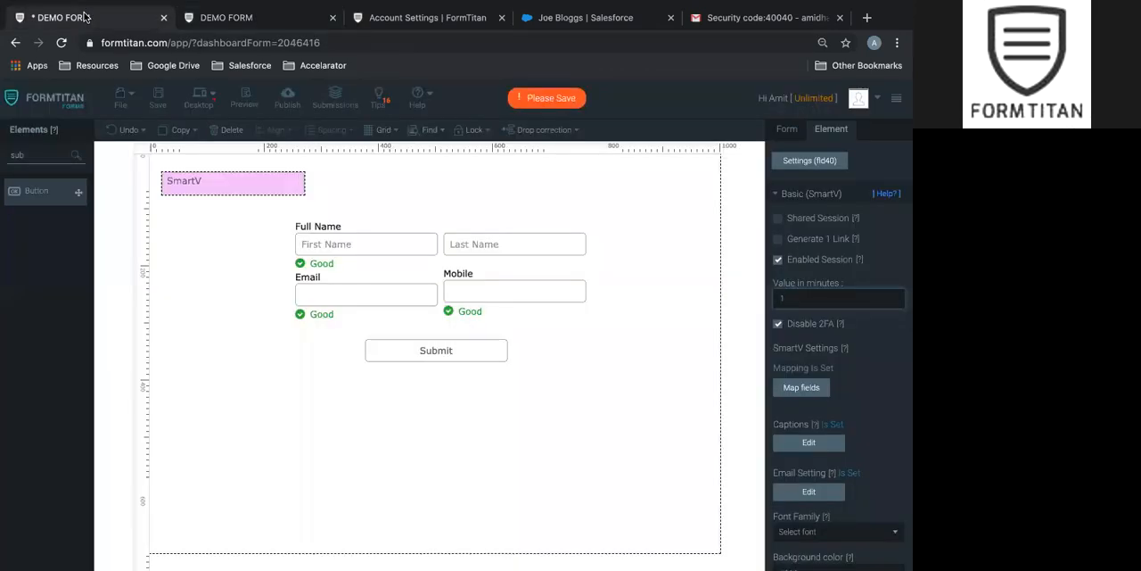
{"action": "left_click", "coordinate": [159, 95]}
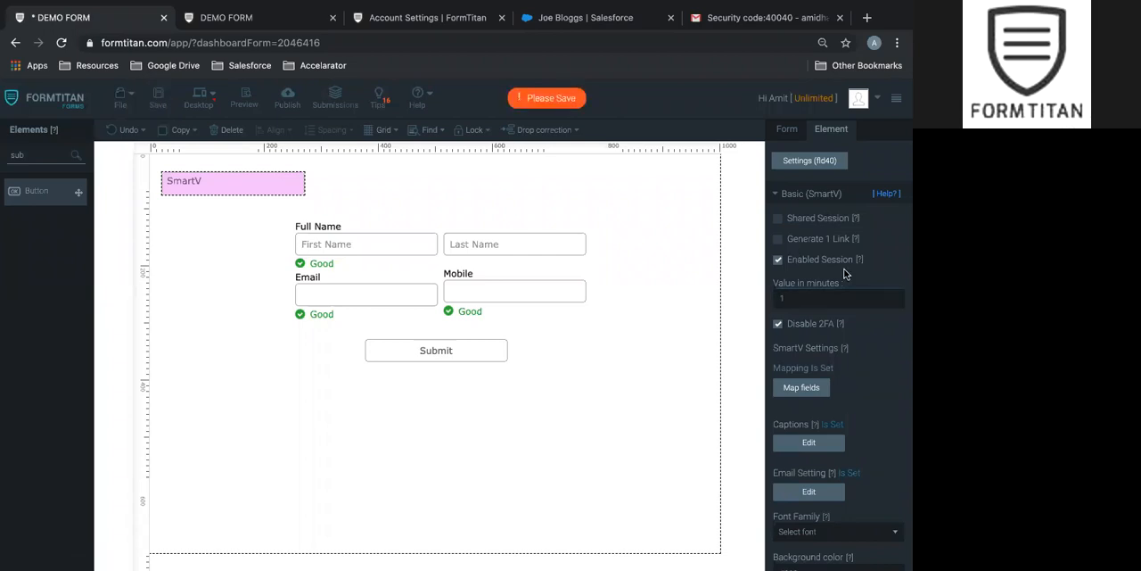
{"action": "left_click", "coordinate": [779, 239]}
{"action": "left_click", "coordinate": [158, 100]}
{"action": "left_click", "coordinate": [333, 18]}
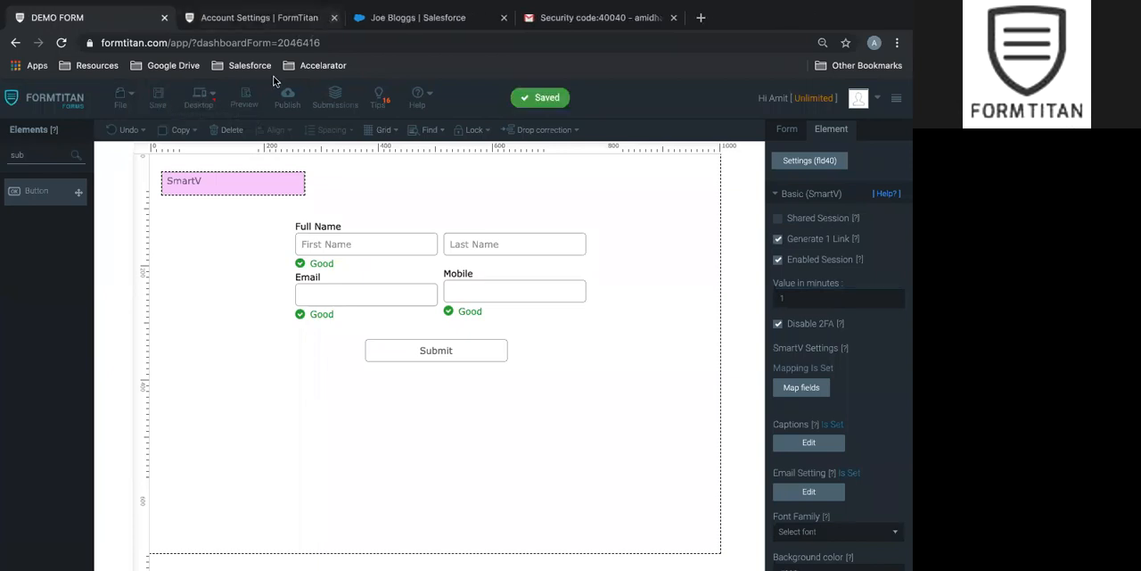
{"action": "left_click", "coordinate": [244, 98]}
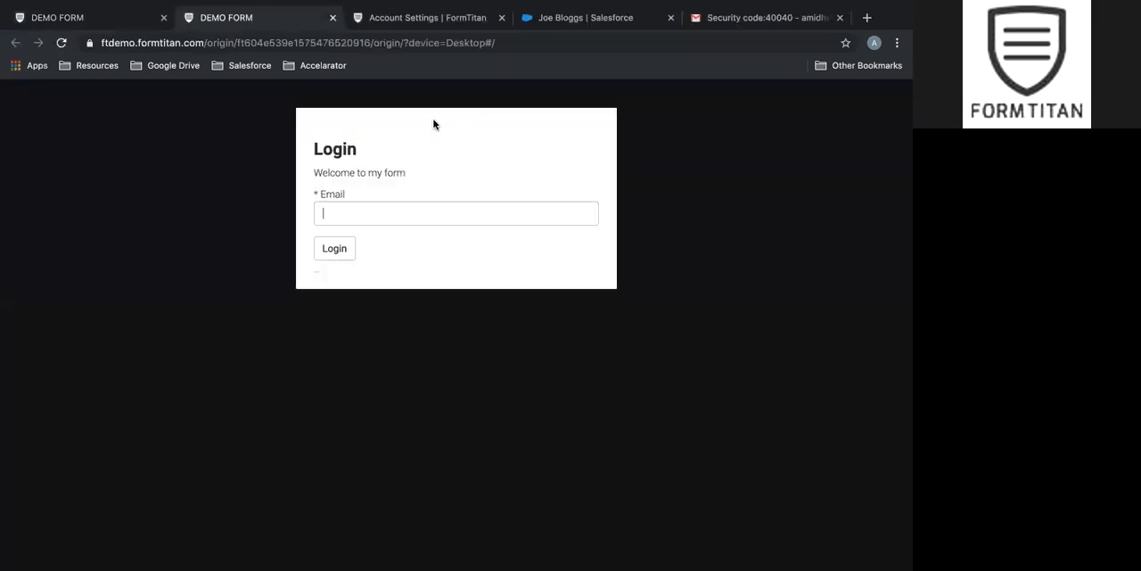
Turn off Disable 2FA for the SmartV element, save the form and reload the preview.
{"action": "left_click", "coordinate": [125, 21]}
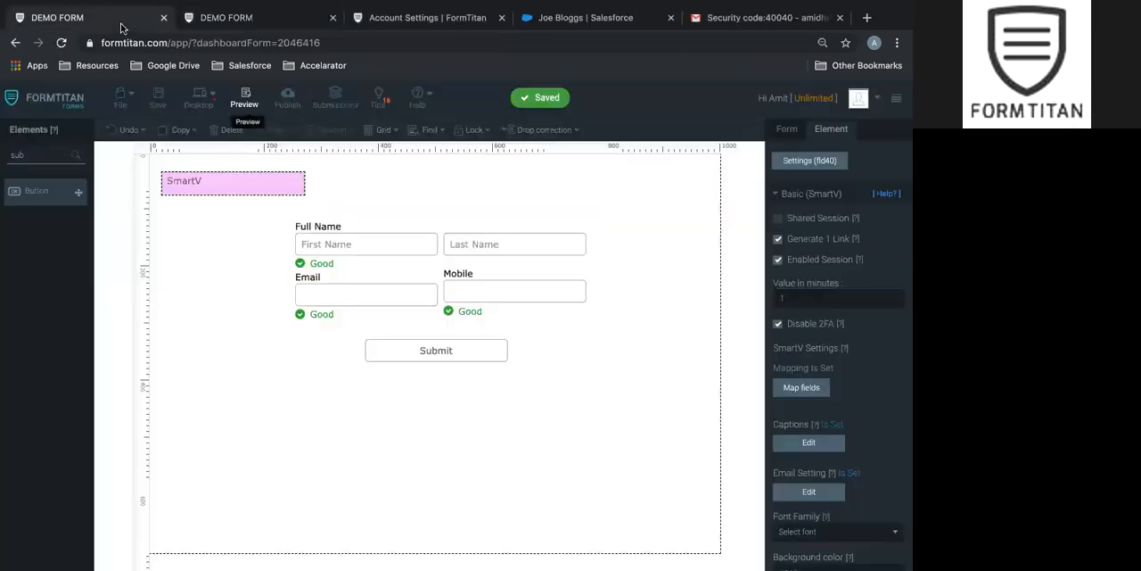
{"action": "left_click", "coordinate": [778, 324]}
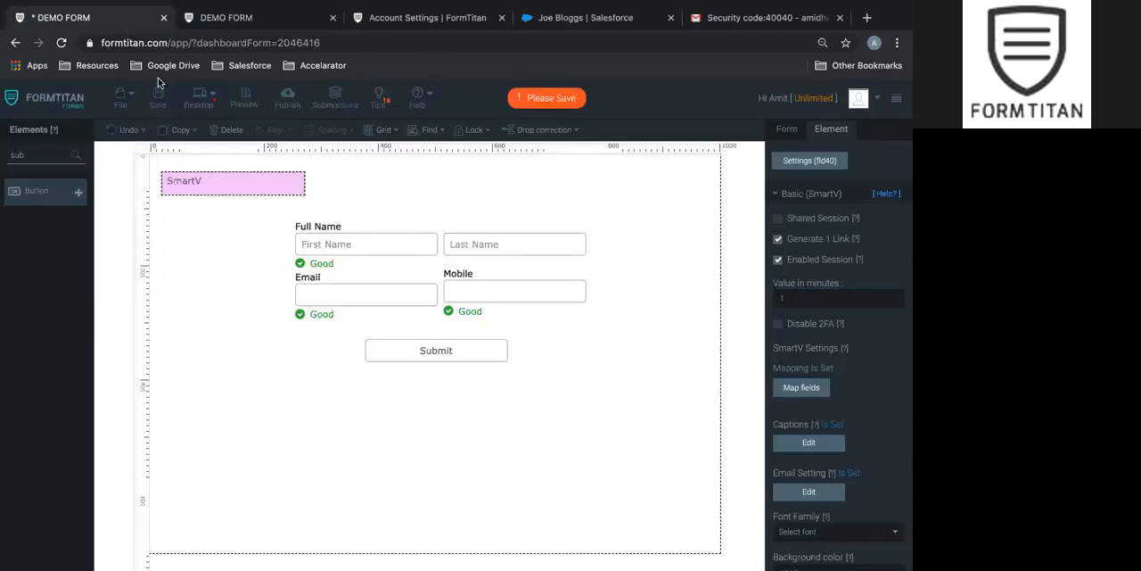
{"action": "left_click", "coordinate": [161, 96]}
{"action": "left_click", "coordinate": [312, 16]}
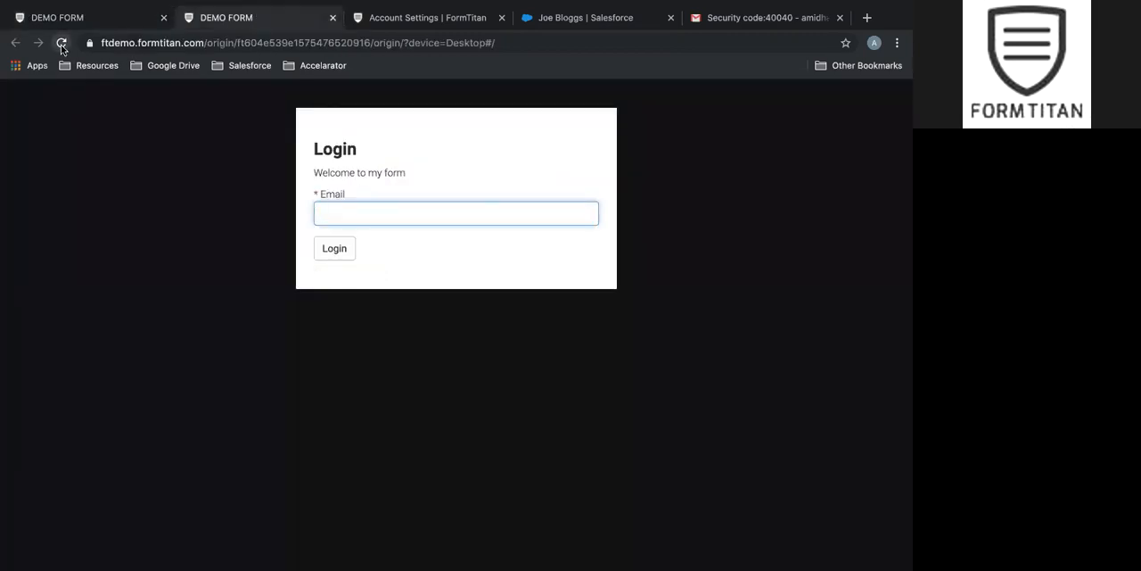
{"action": "left_click", "coordinate": [62, 43]}
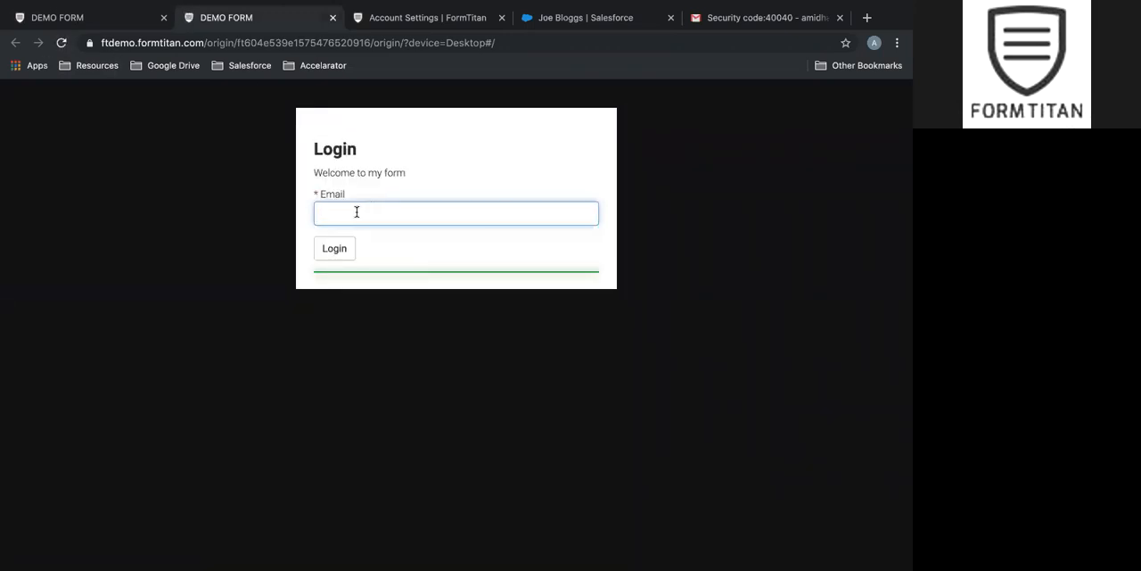
Submit the account's email address in the preview login to request a security code.
{"action": "left_click", "coordinate": [331, 248]}
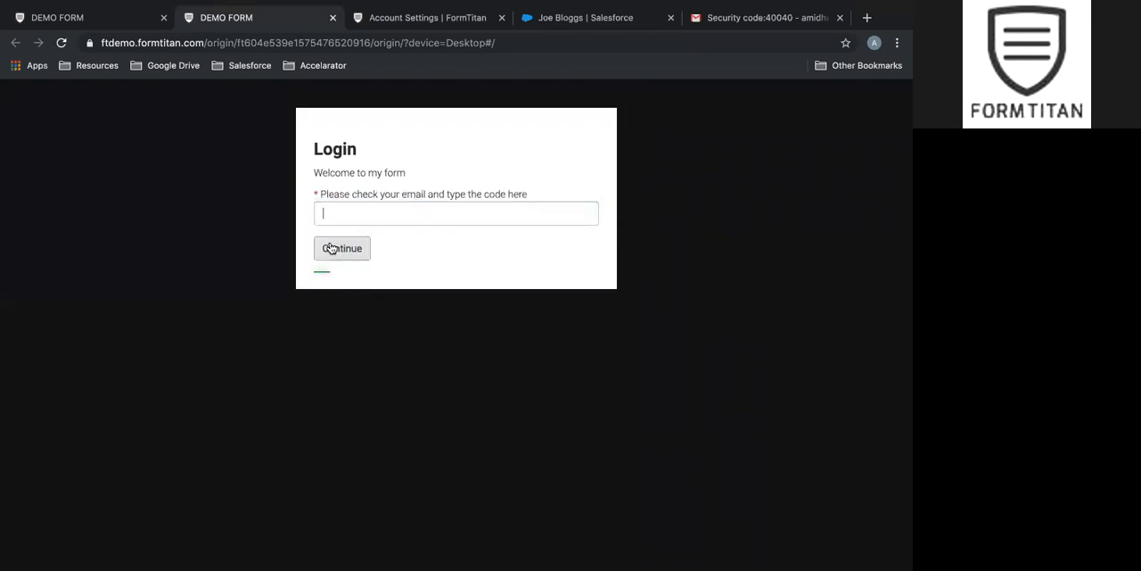
Switch to Gmail, read the newest FormTitan security code email and return to the inbox.
{"action": "left_click", "coordinate": [755, 17]}
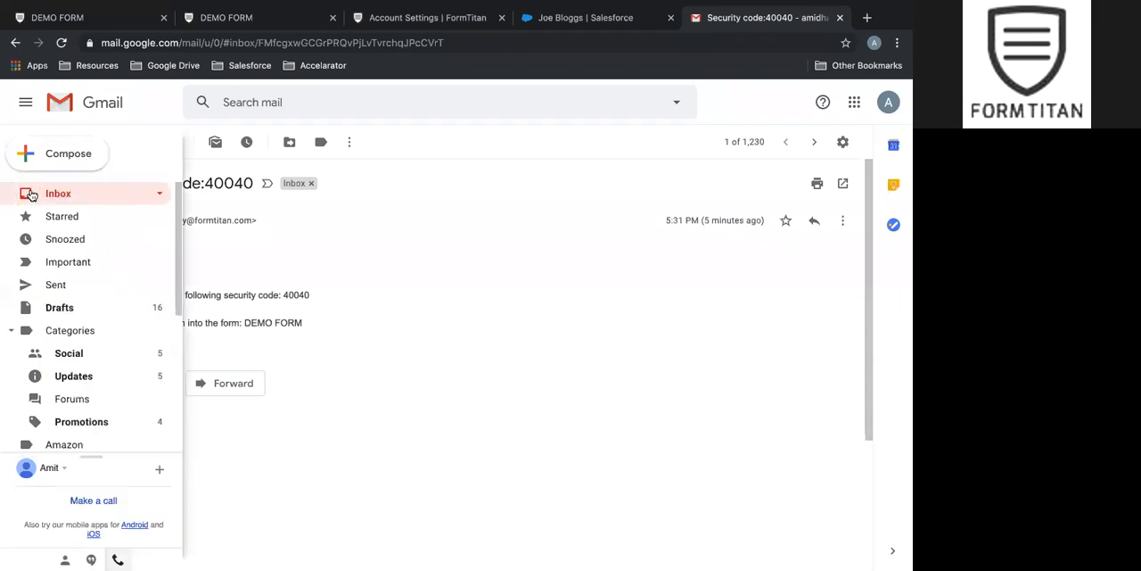
{"action": "left_click", "coordinate": [51, 193]}
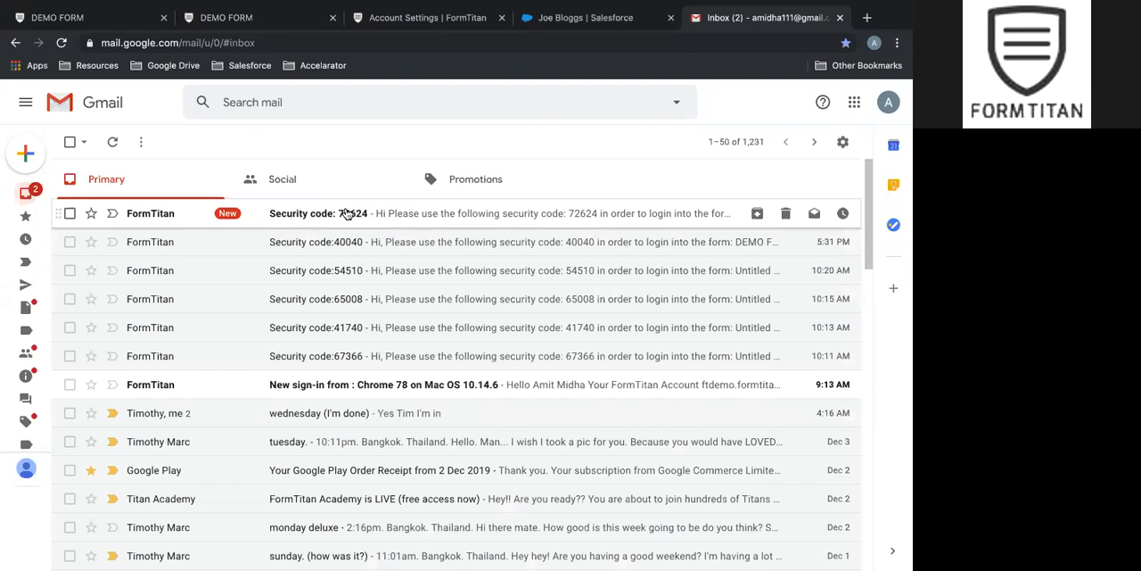
{"action": "left_click", "coordinate": [347, 213]}
{"action": "left_click", "coordinate": [21, 192]}
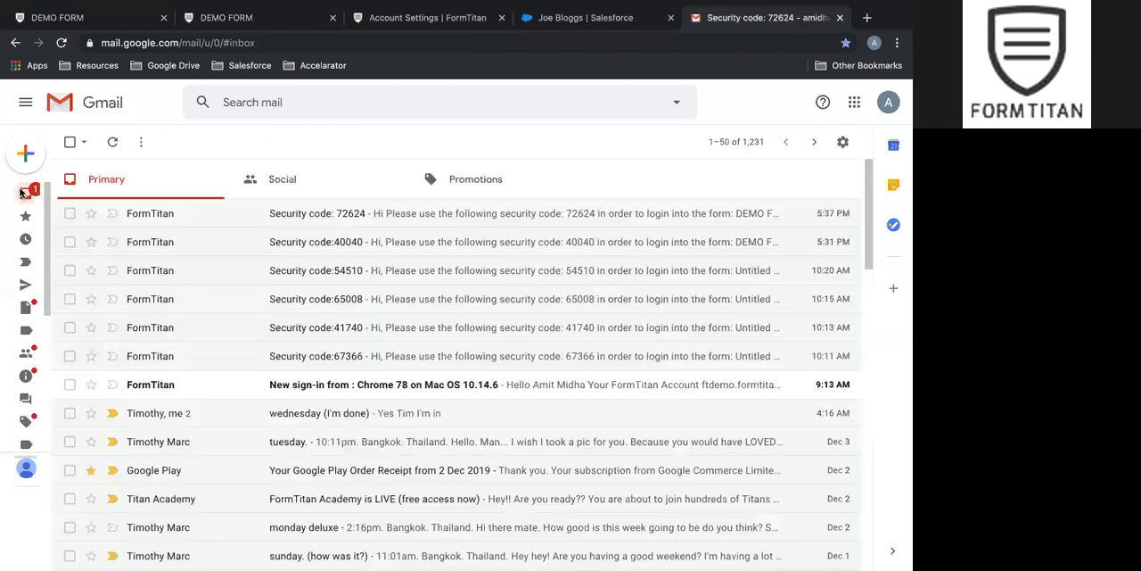
Toggle Generate 1 Link off and on again in the form editor, save the form and reload the preview.
{"action": "left_click", "coordinate": [84, 20]}
{"action": "left_click", "coordinate": [778, 238]}
{"action": "left_click", "coordinate": [778, 239]}
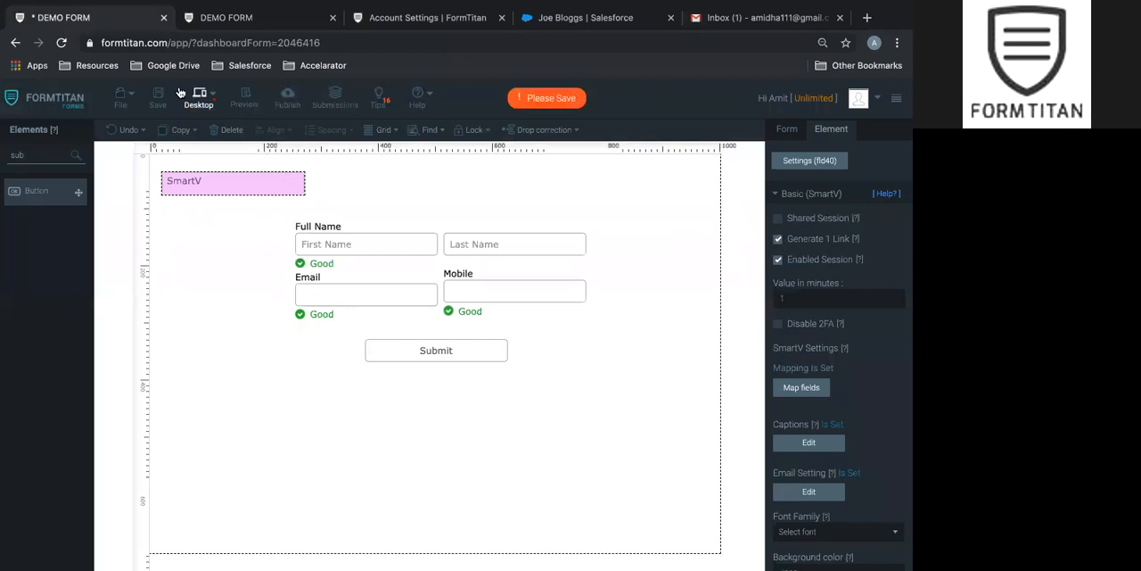
{"action": "left_click", "coordinate": [275, 14]}
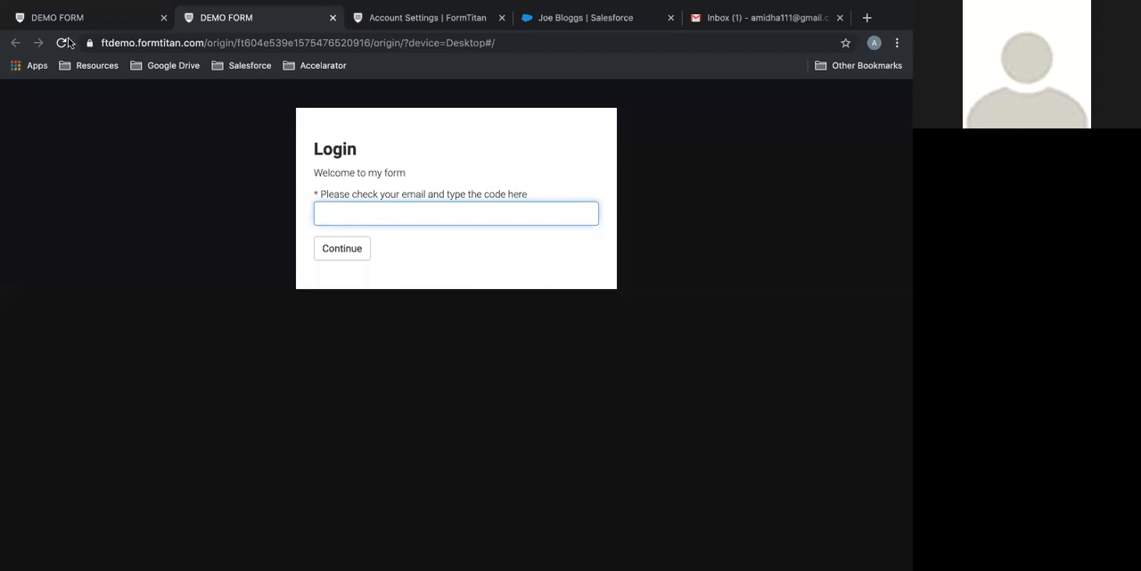
{"action": "left_click", "coordinate": [61, 43]}
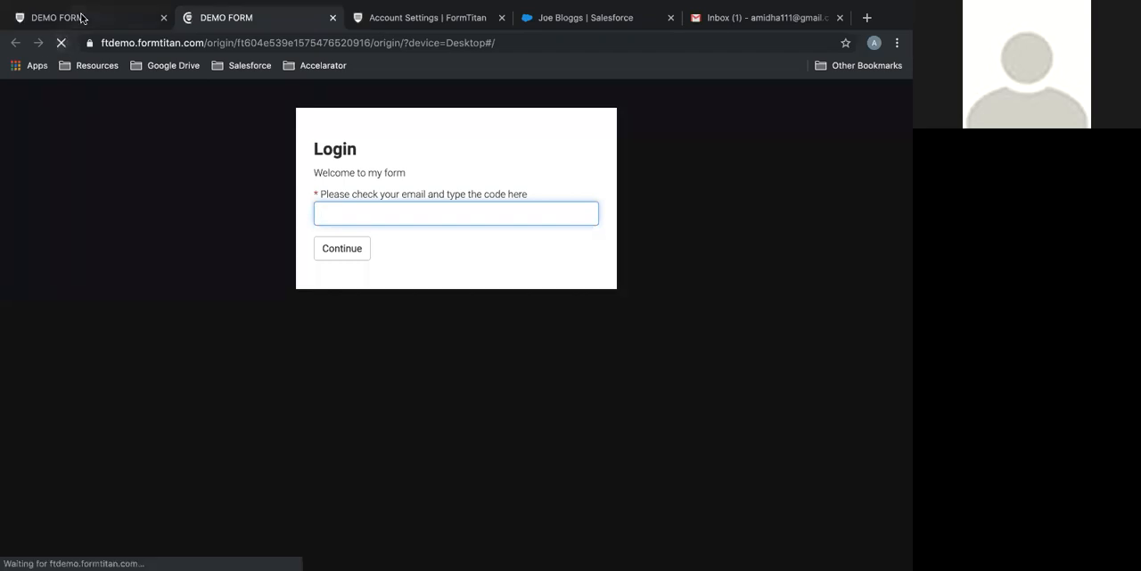
Review the SmartV email settings, reapply them with email notification left enabled, and save the form.
{"action": "left_click", "coordinate": [80, 18]}
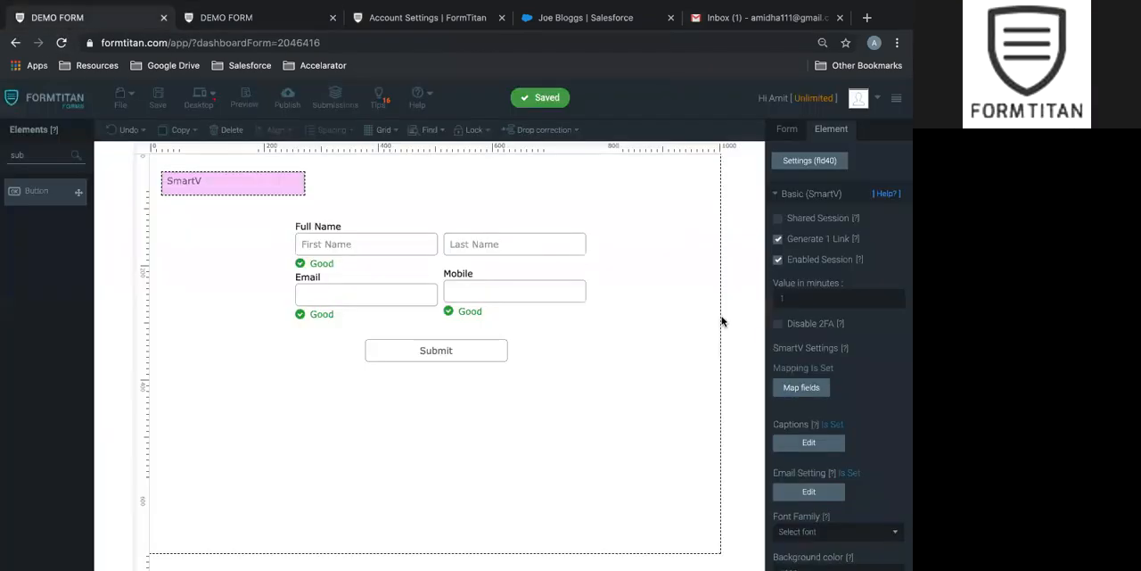
{"action": "scroll", "coordinate": [838, 417], "scroll_direction": "down", "scroll_amount": 2}
{"action": "left_click", "coordinate": [824, 421]}
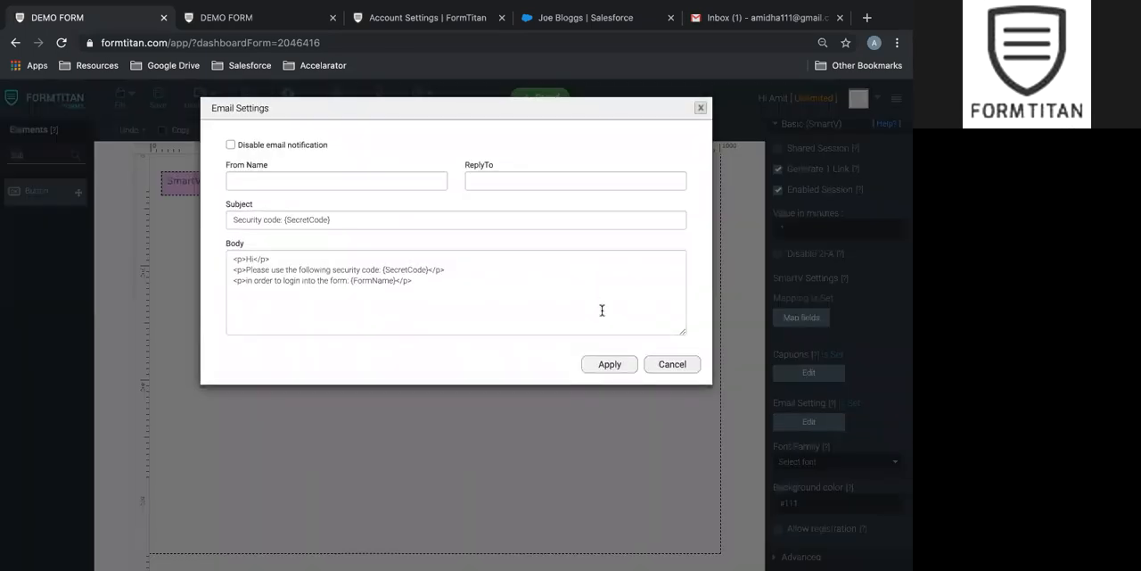
{"action": "left_click", "coordinate": [603, 363]}
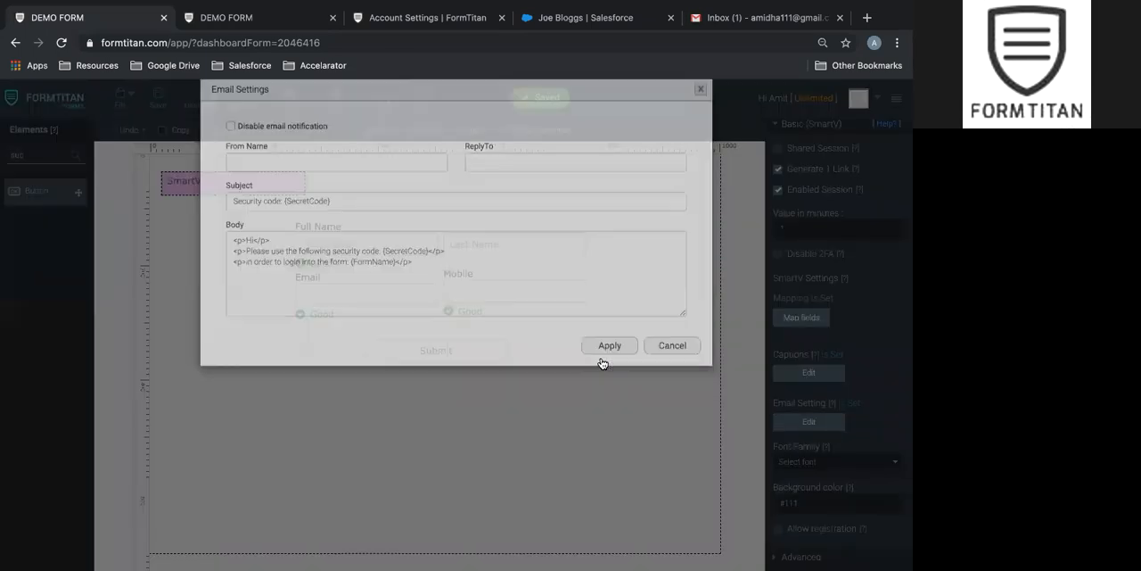
{"action": "left_click", "coordinate": [158, 97]}
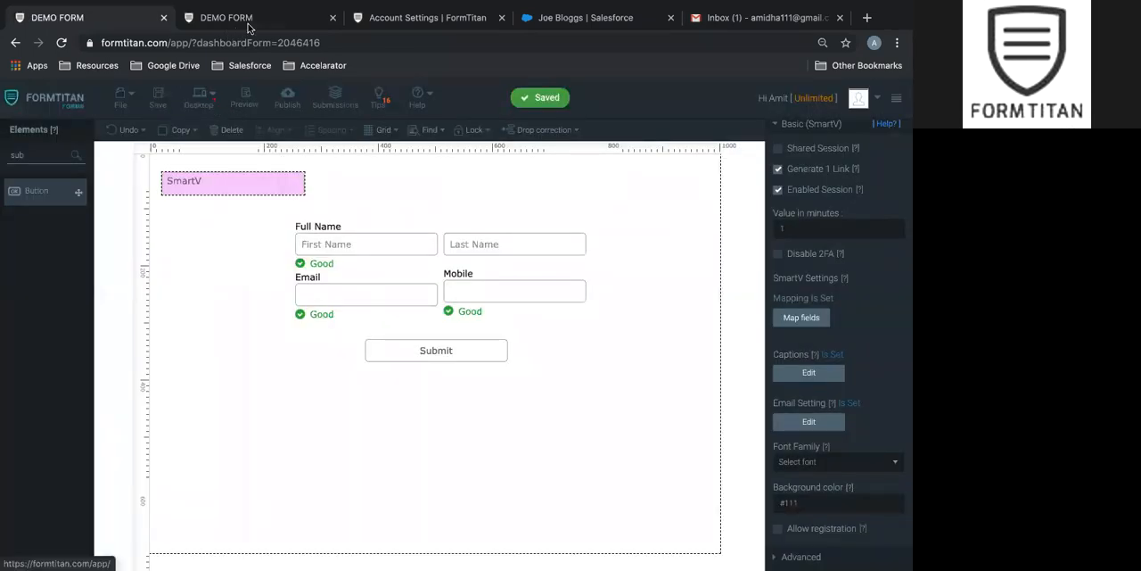
Reopen the form preview and submit the email address to request a new security code.
{"action": "left_click", "coordinate": [333, 18]}
{"action": "left_click", "coordinate": [246, 95]}
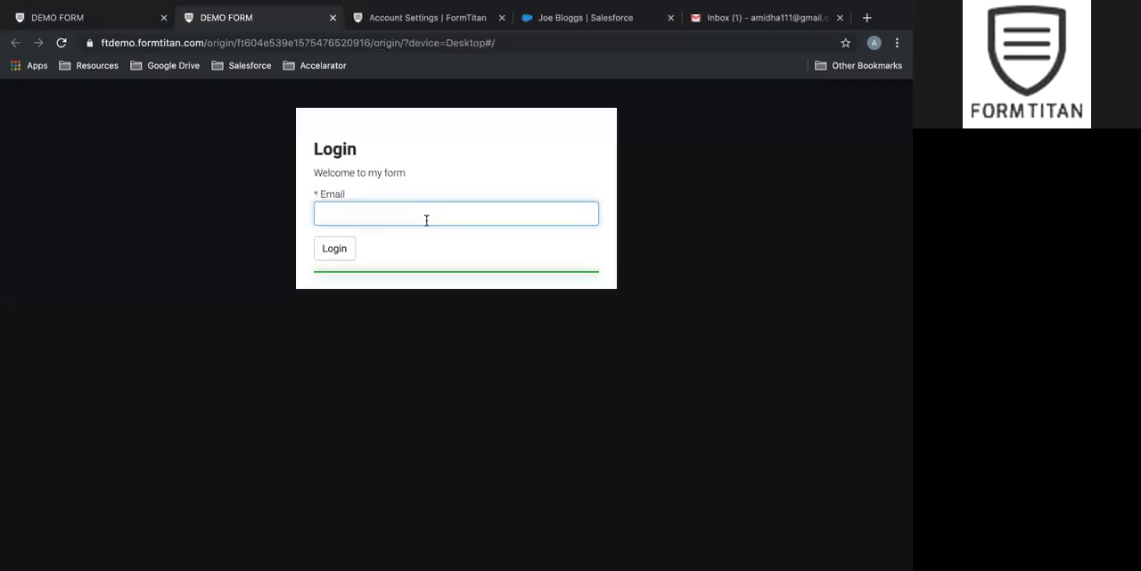
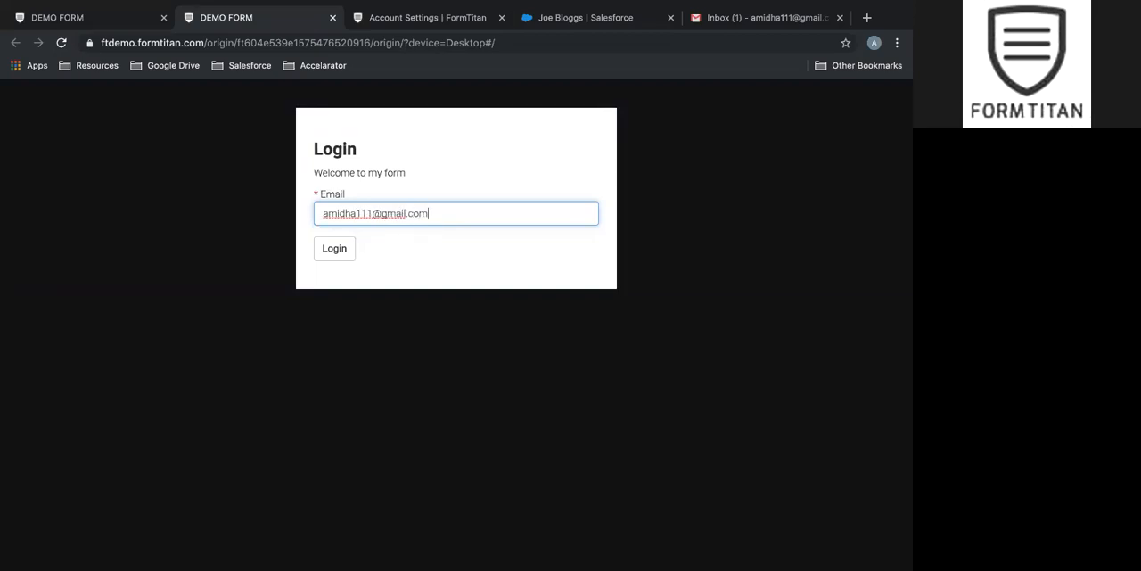
{"action": "left_click", "coordinate": [334, 248]}
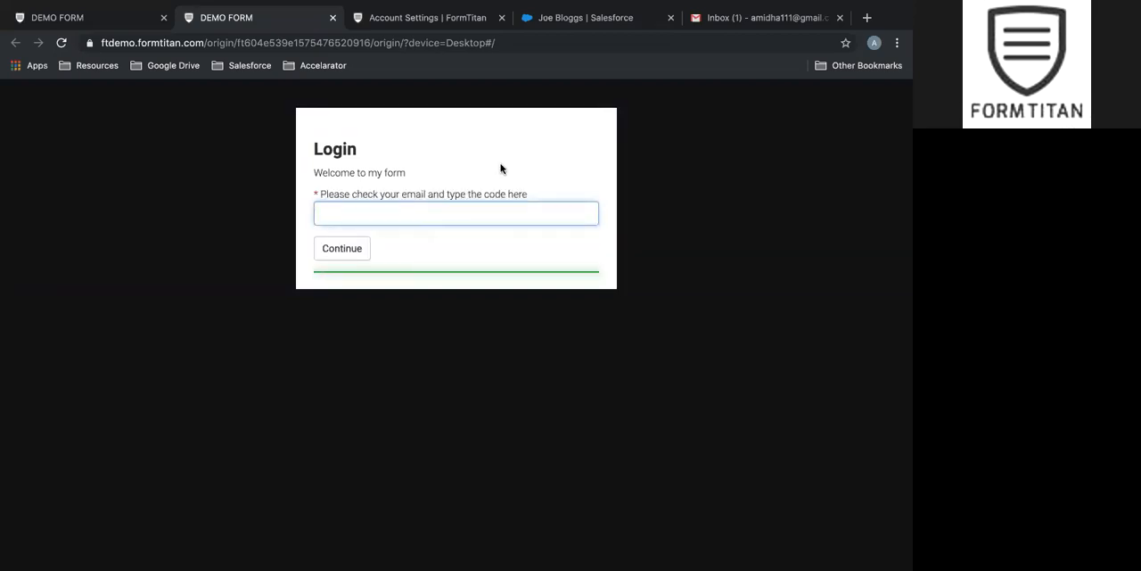
Compare the newest security code email in Gmail with an older Untitled form email, and check Generate 1 Link in the editor.
{"action": "left_click", "coordinate": [722, 25]}
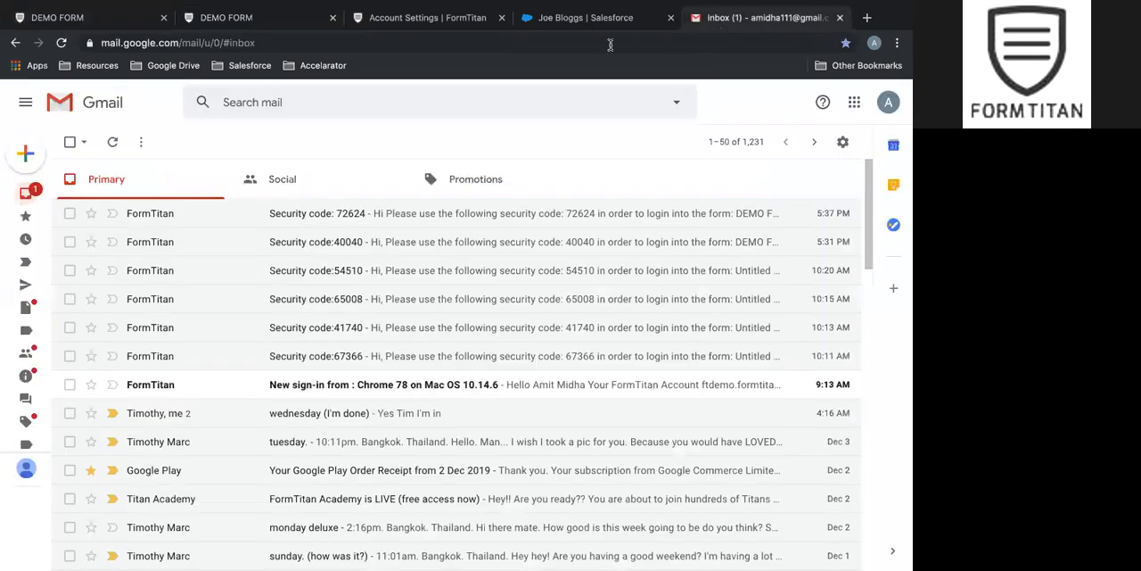
{"action": "left_click", "coordinate": [114, 143]}
{"action": "left_click", "coordinate": [424, 220]}
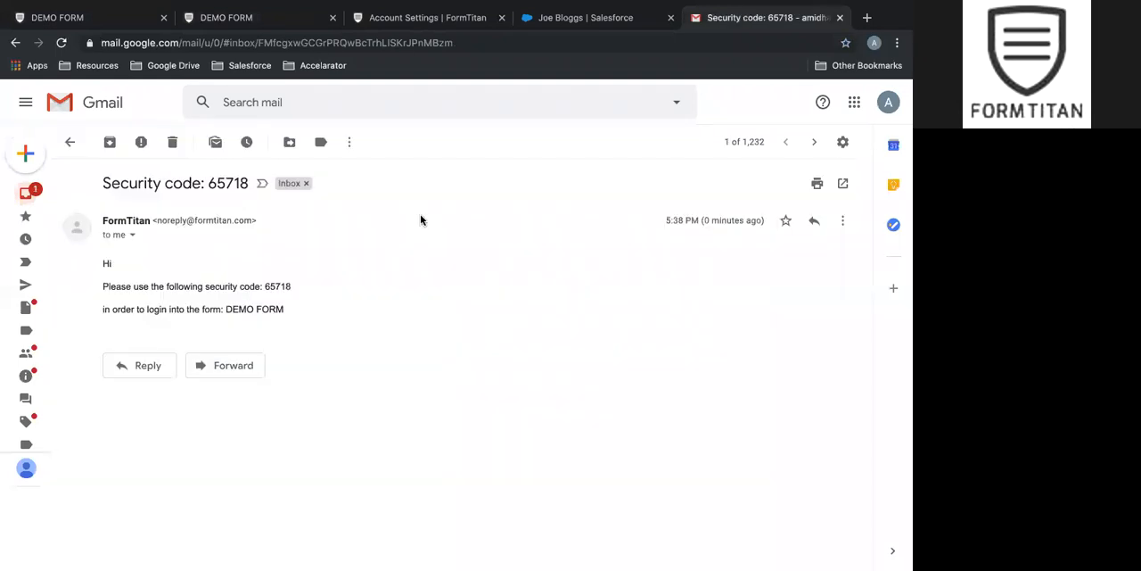
{"action": "left_click", "coordinate": [70, 144]}
{"action": "left_click", "coordinate": [386, 297]}
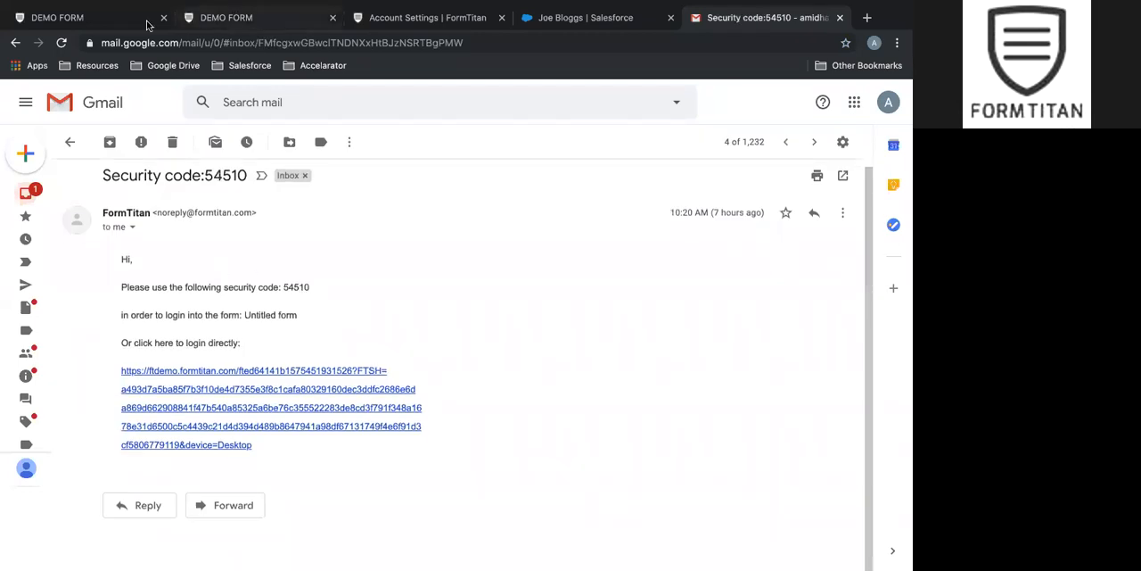
{"action": "left_click", "coordinate": [76, 23]}
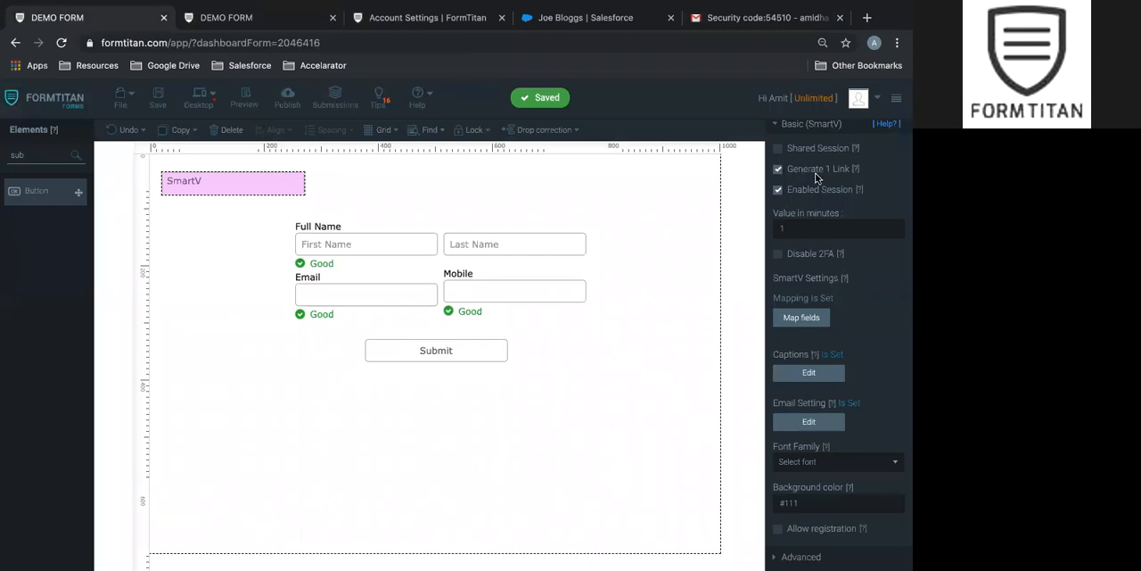
{"action": "left_click", "coordinate": [717, 24]}
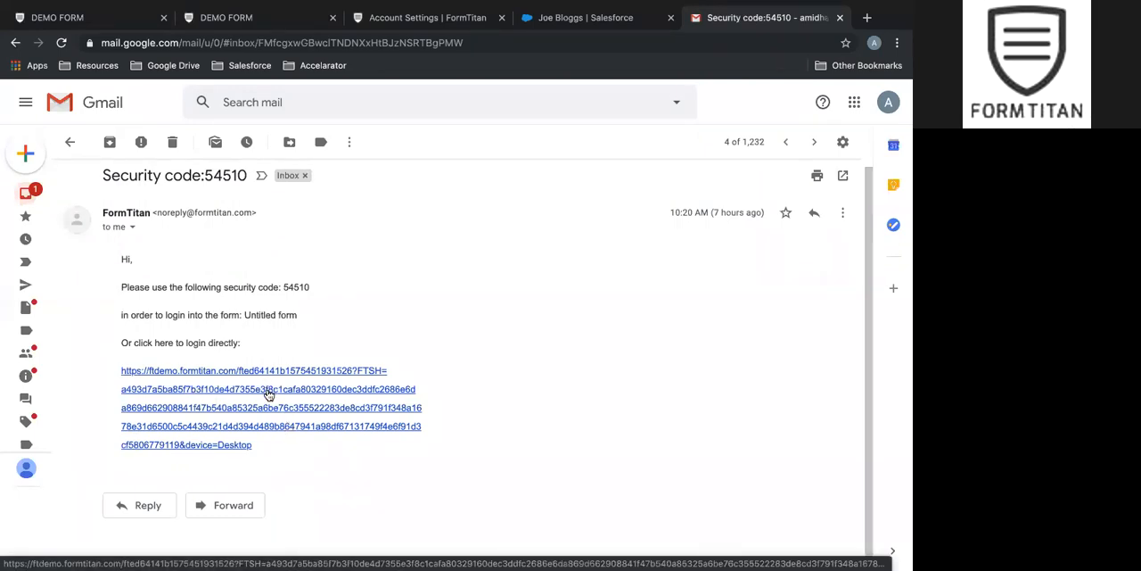
Try entering the emailed security code in the preview login, and delete the entry.
{"action": "left_click", "coordinate": [117, 15]}
{"action": "left_click", "coordinate": [262, 19]}
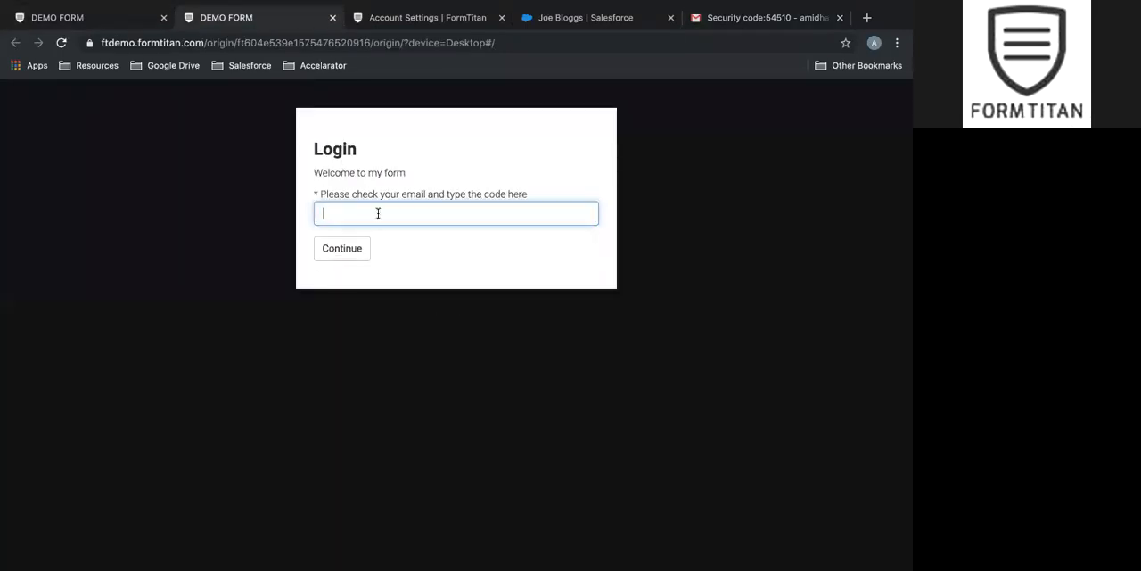
Review the older email's direct login link, and toggle Generate 1 Link off and on again in the editor.
{"action": "left_click", "coordinate": [768, 19]}
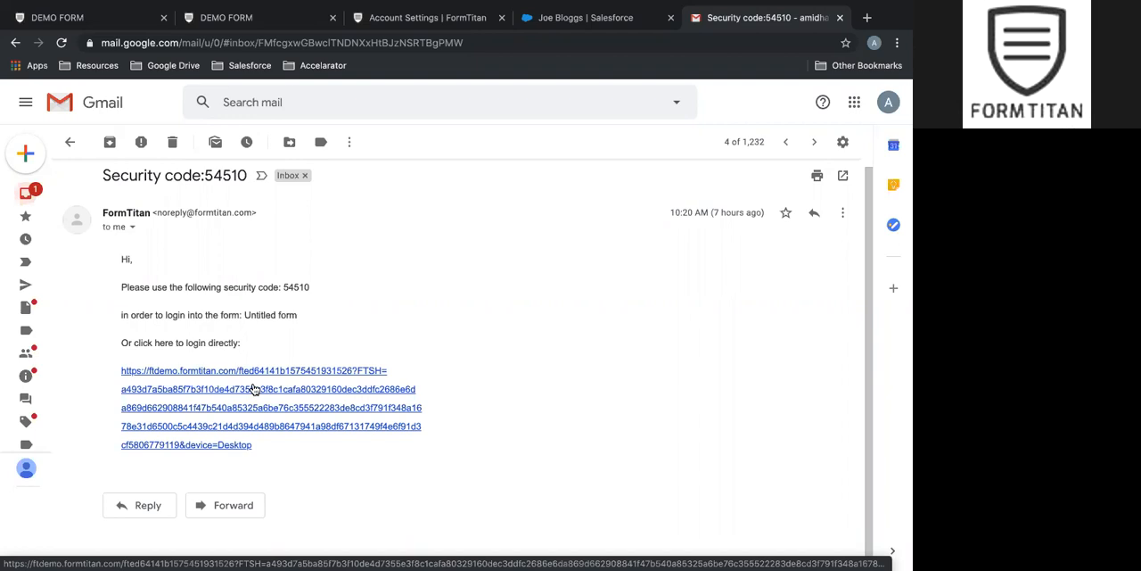
{"action": "left_click", "coordinate": [98, 18]}
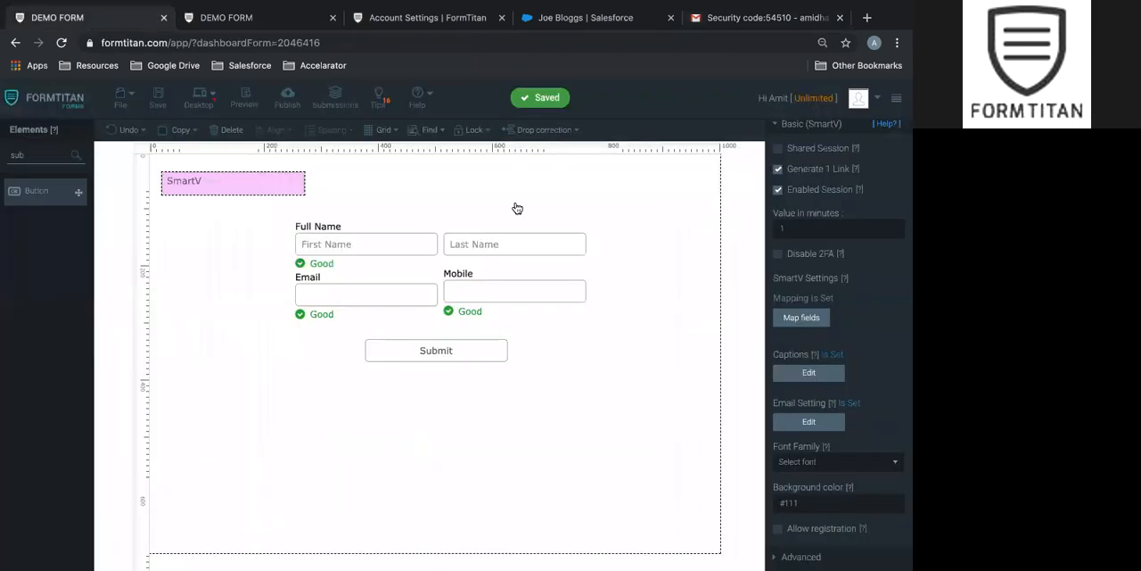
{"action": "left_click", "coordinate": [777, 169]}
{"action": "left_click", "coordinate": [777, 170]}
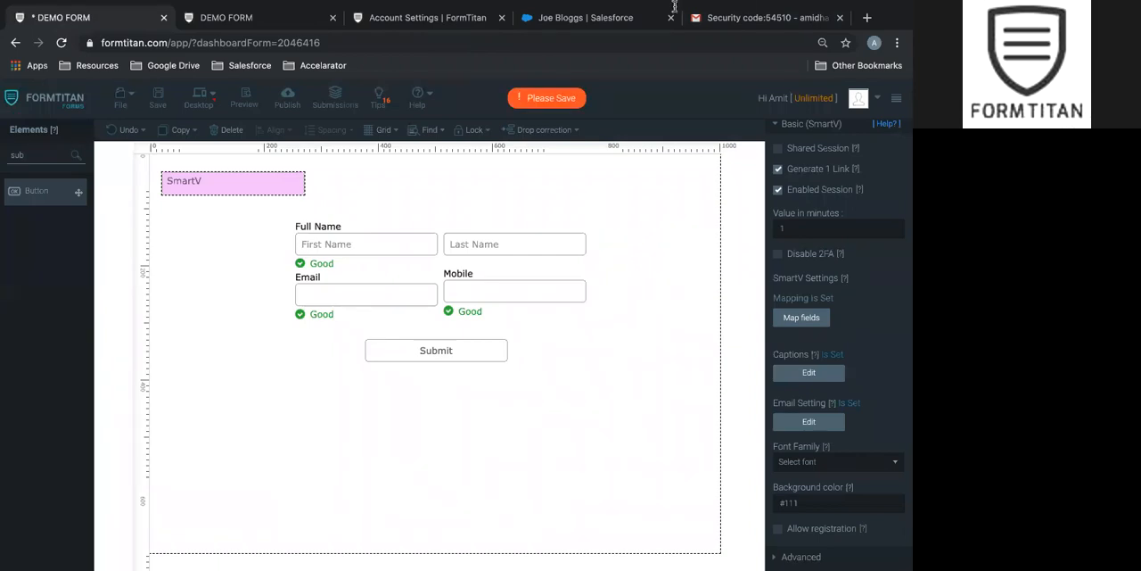
Save the form, turn on Allow registration for the SmartV element, save again, and reload the form preview.
{"action": "left_click", "coordinate": [157, 100]}
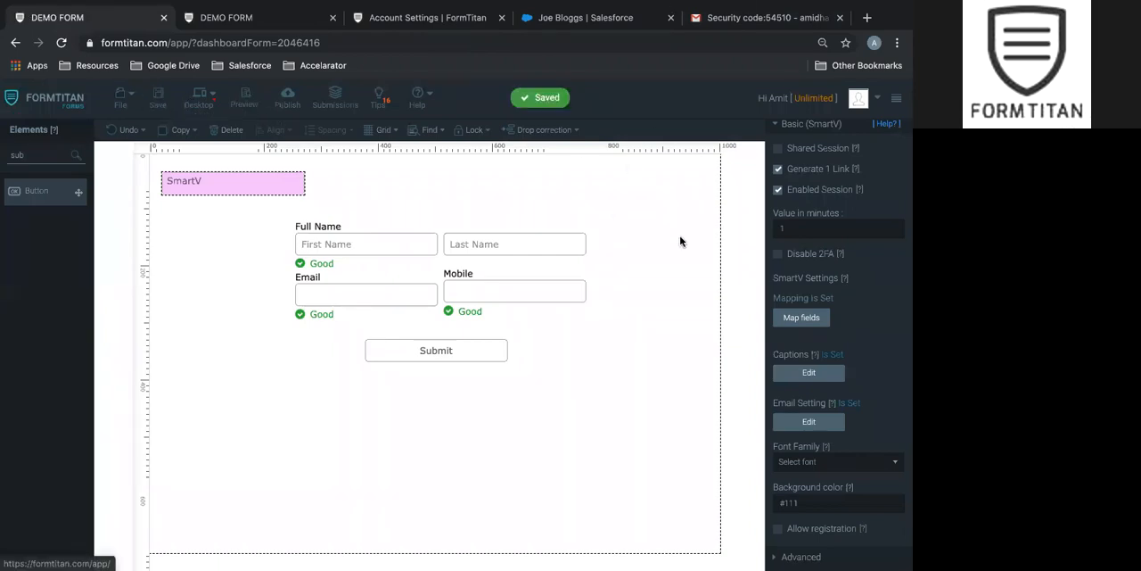
{"action": "scroll", "coordinate": [835, 377], "scroll_direction": "down", "scroll_amount": 1}
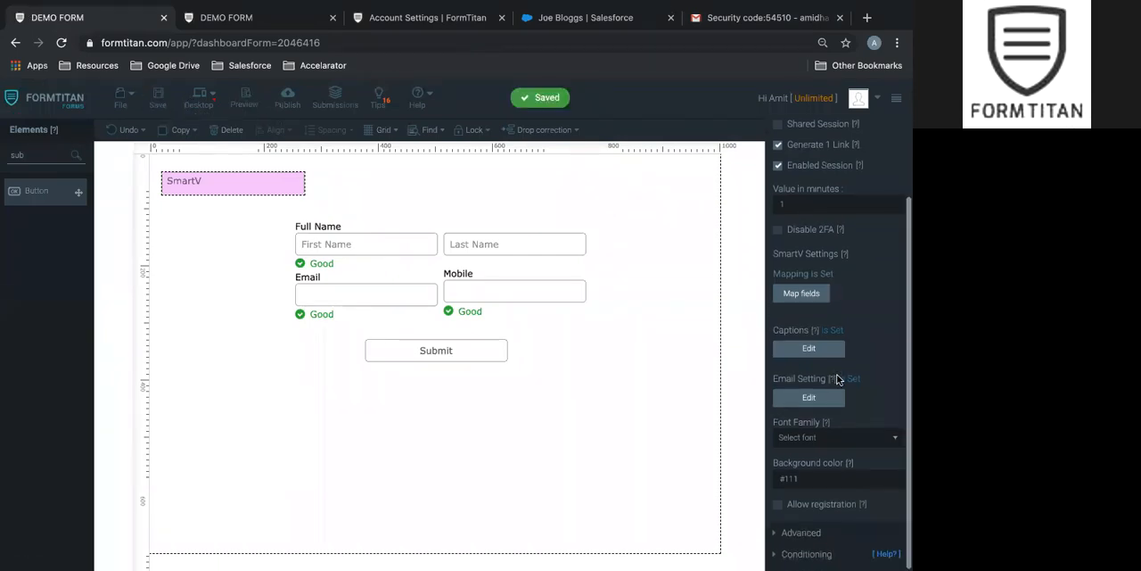
{"action": "left_click", "coordinate": [776, 505]}
{"action": "left_click", "coordinate": [157, 105]}
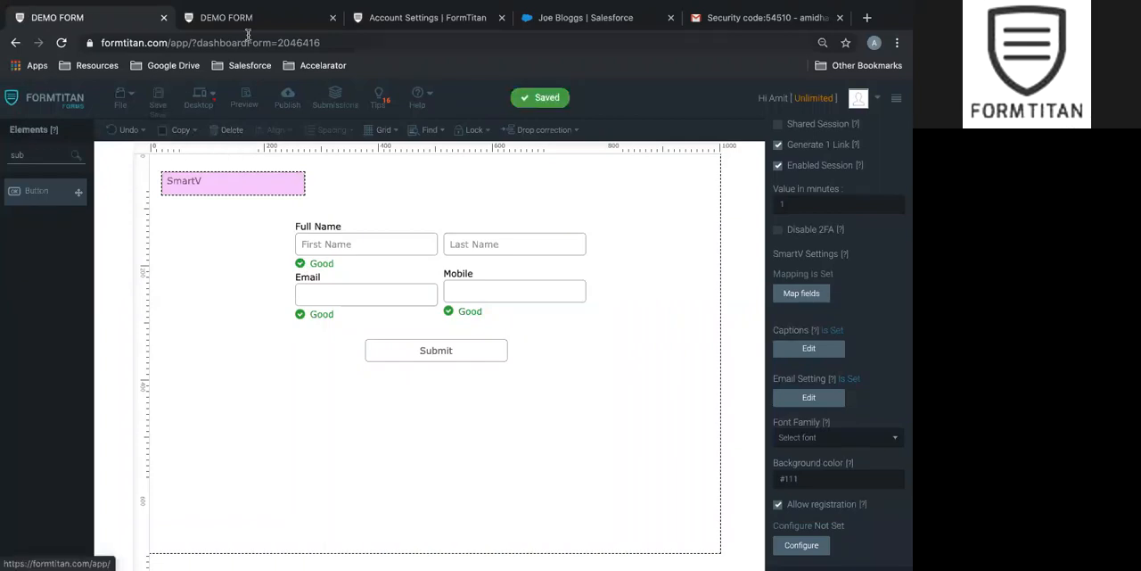
{"action": "left_click", "coordinate": [241, 18]}
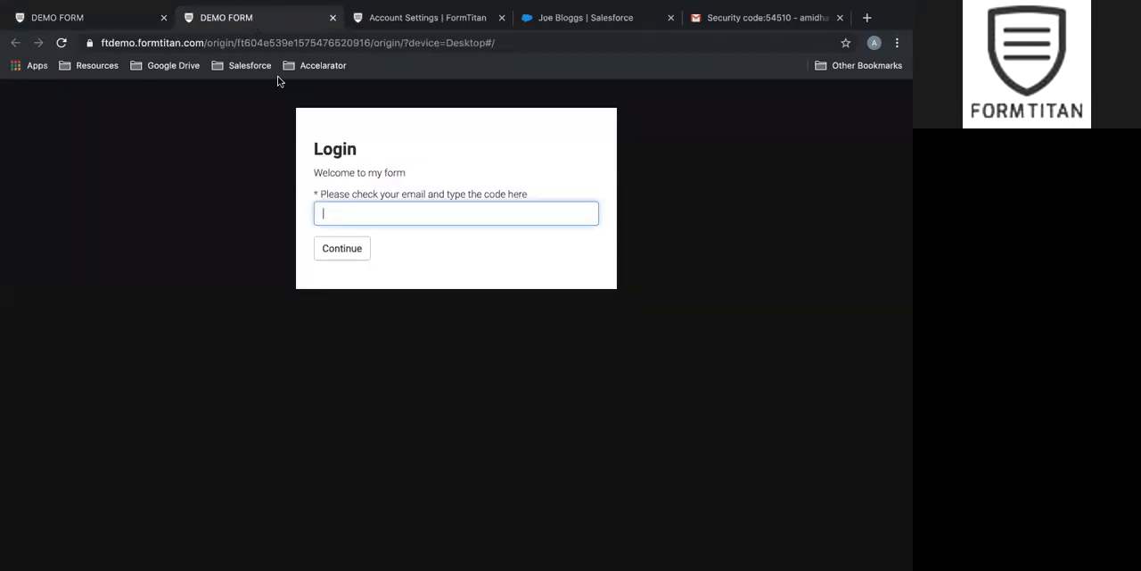
{"action": "left_click", "coordinate": [62, 43]}
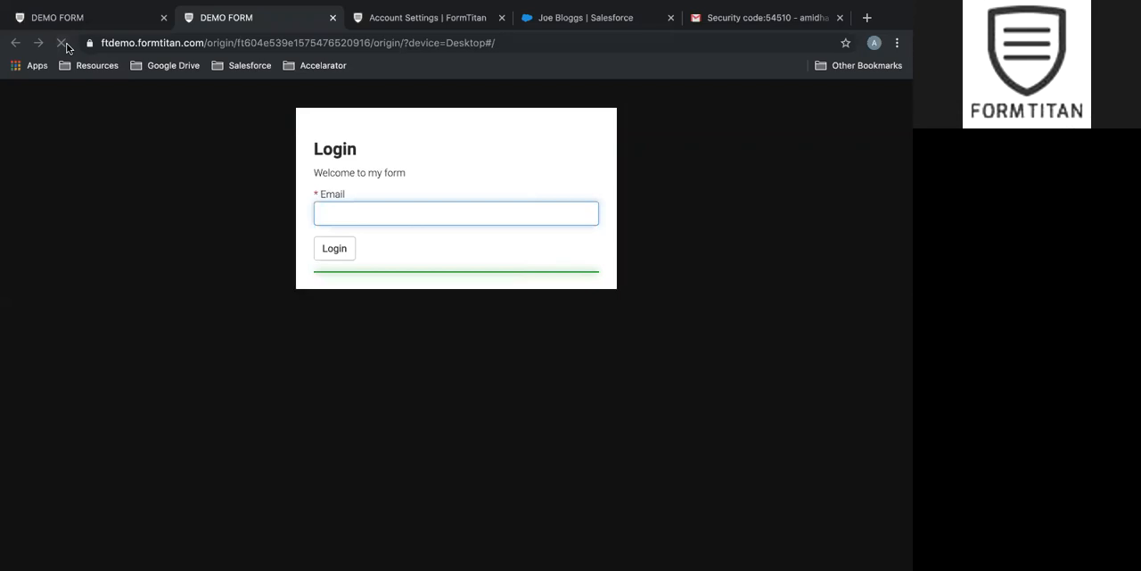
{"action": "left_click", "coordinate": [85, 14]}
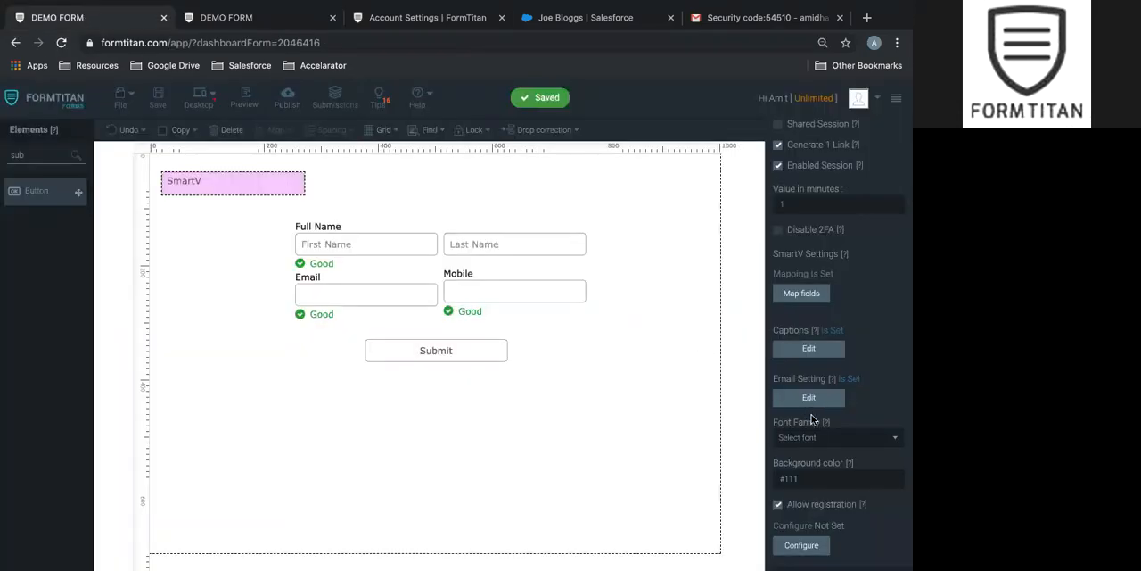
{"action": "scroll", "coordinate": [813, 418], "scroll_direction": "down", "scroll_amount": 1}
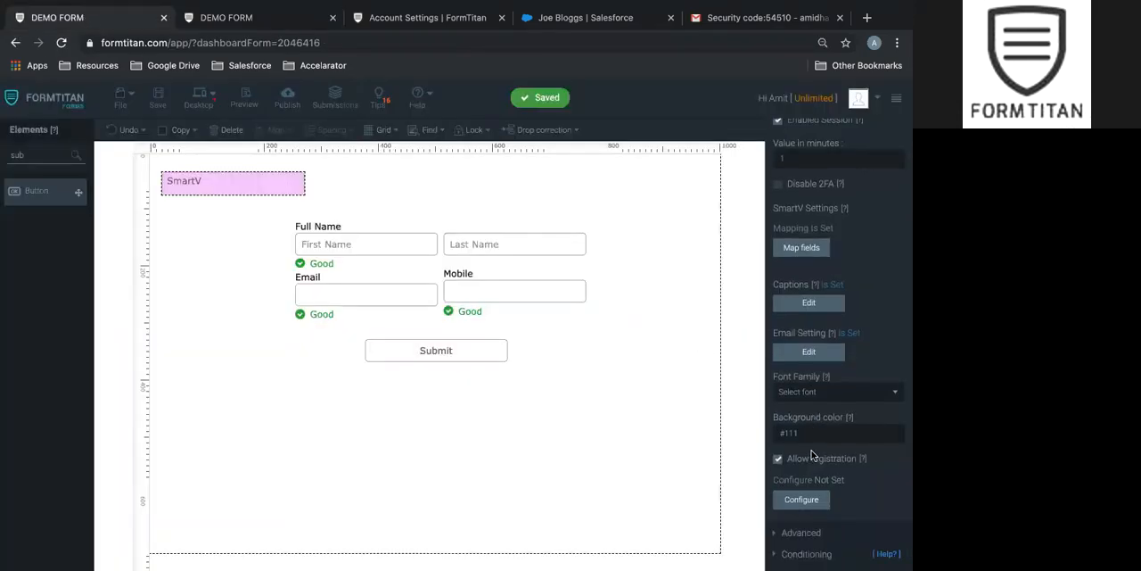
{"action": "left_click", "coordinate": [801, 500]}
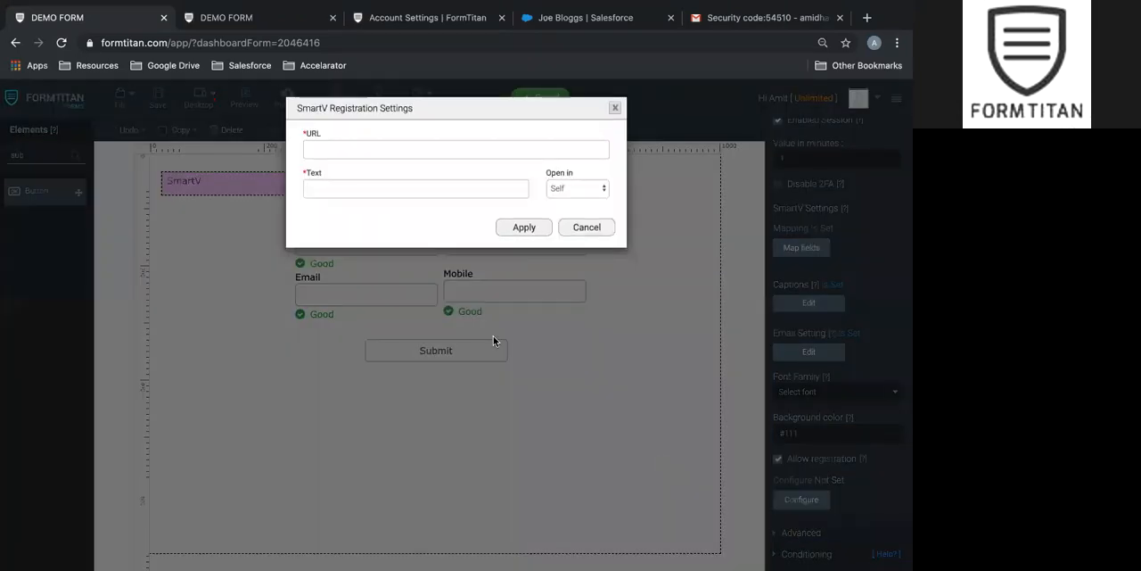
{"action": "left_click", "coordinate": [411, 150]}
{"action": "type", "text": "Htt"}
{"action": "type", "text": "tps"}
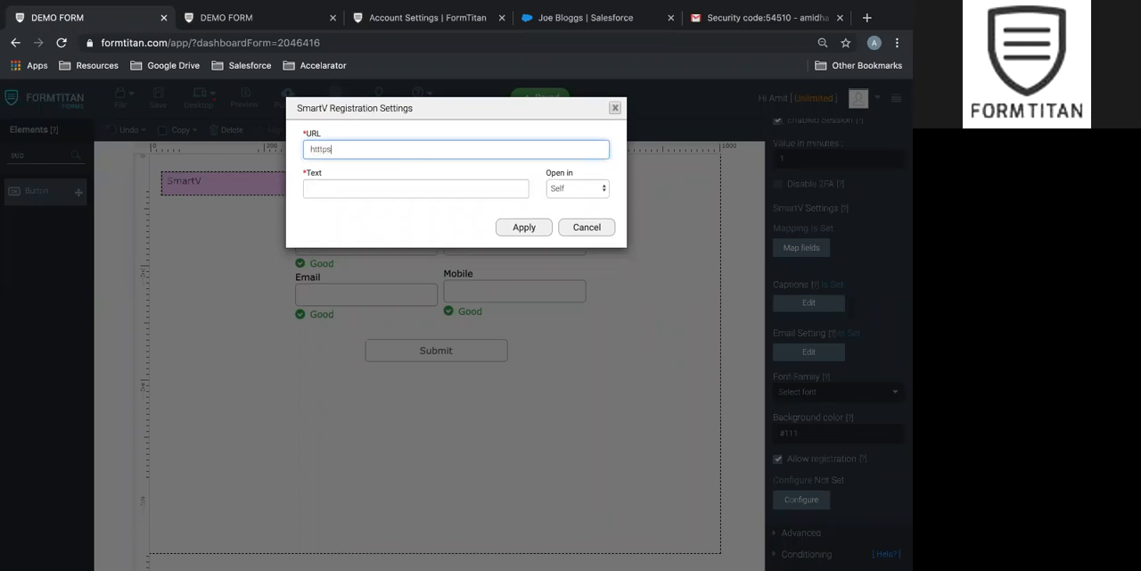
{"action": "key", "text": "BackSpace"}
{"action": "key", "text": "BackSpace"}
{"action": "type", "text": "ps://www.formtitan.com"}
Set the registration link text to "Click Here To Register" and apply the registration settings.
{"action": "left_click", "coordinate": [398, 186]}
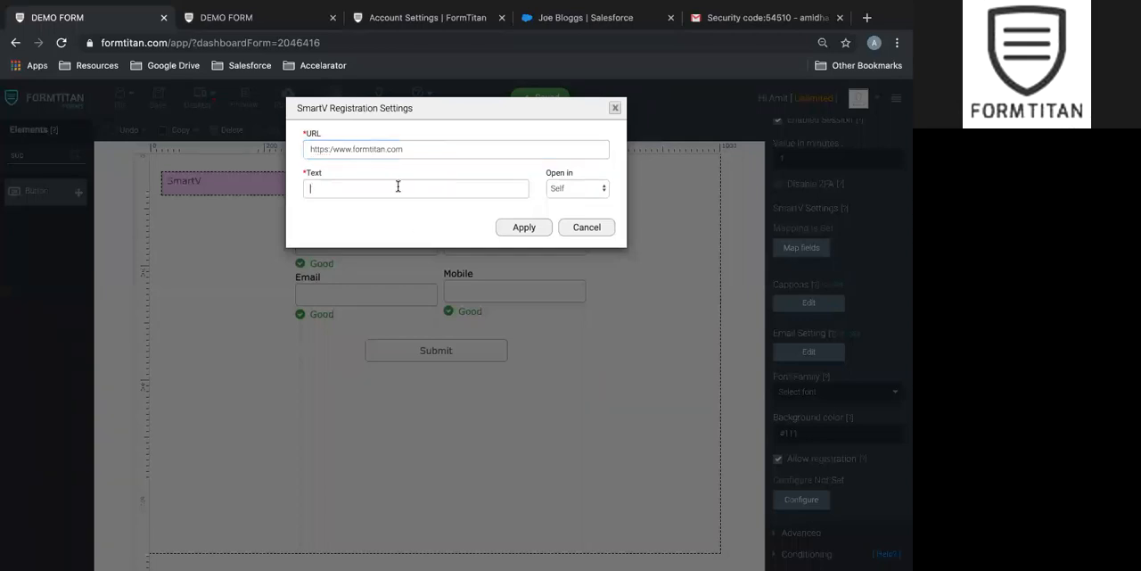
{"action": "type", "text": "Click"}
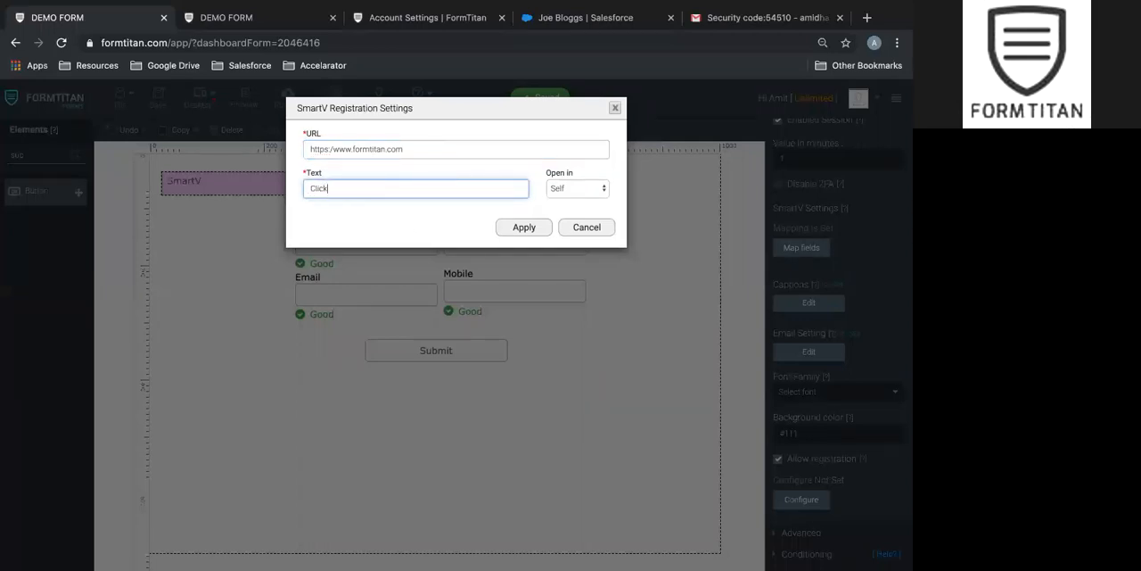
{"action": "type", "text": " Here Tp"}
{"action": "type", "text": " Register"}
{"action": "left_click", "coordinate": [543, 224]}
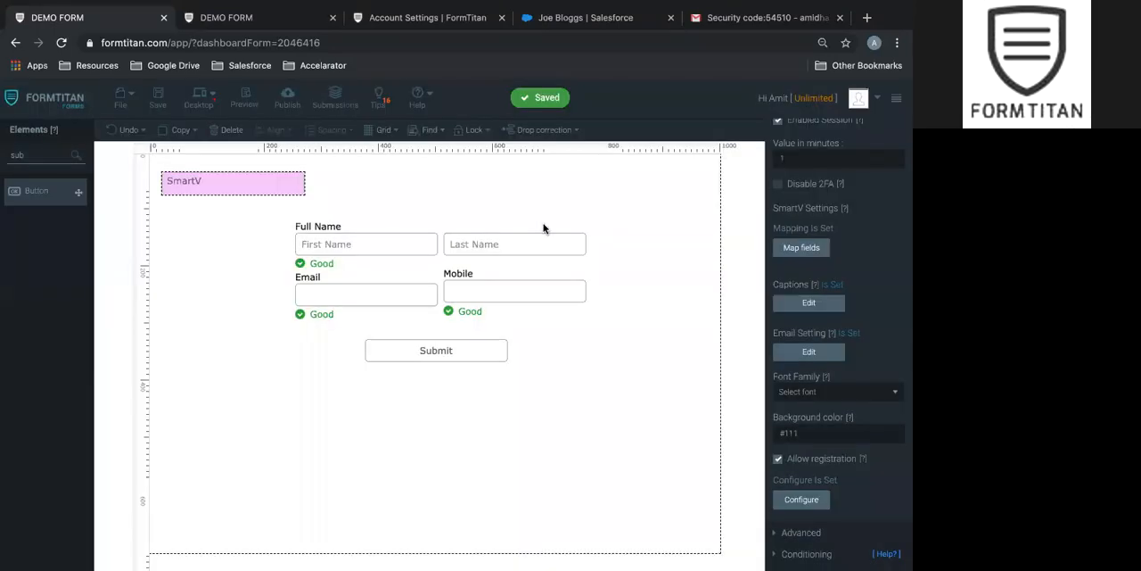
Save the form and test the Click Here To Register link in the preview, returning to the login page.
{"action": "left_click", "coordinate": [158, 98]}
{"action": "left_click", "coordinate": [243, 98]}
{"action": "left_click", "coordinate": [418, 18]}
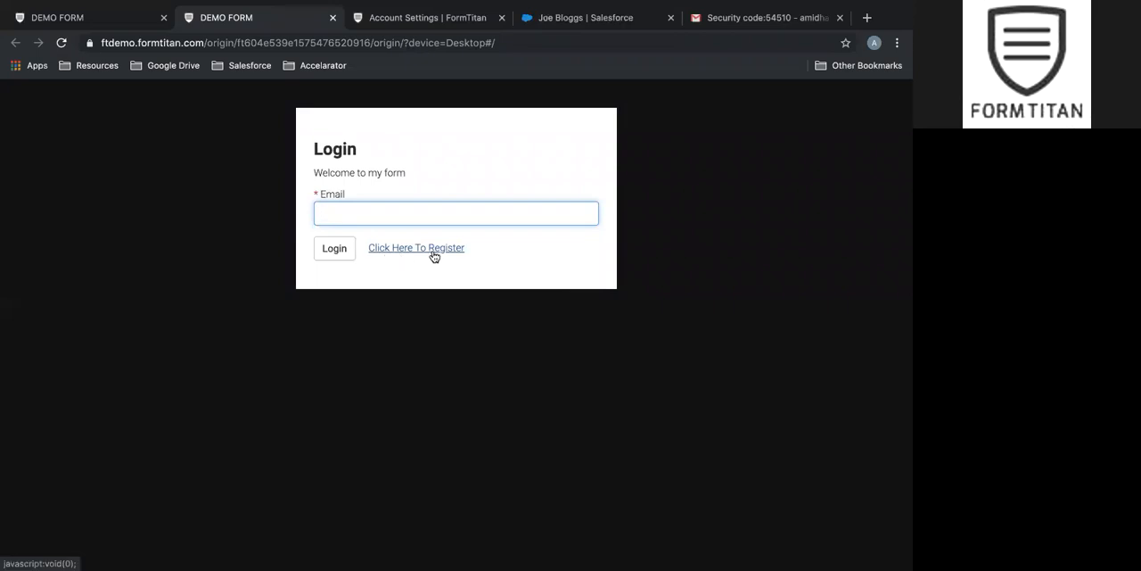
{"action": "left_click", "coordinate": [440, 255]}
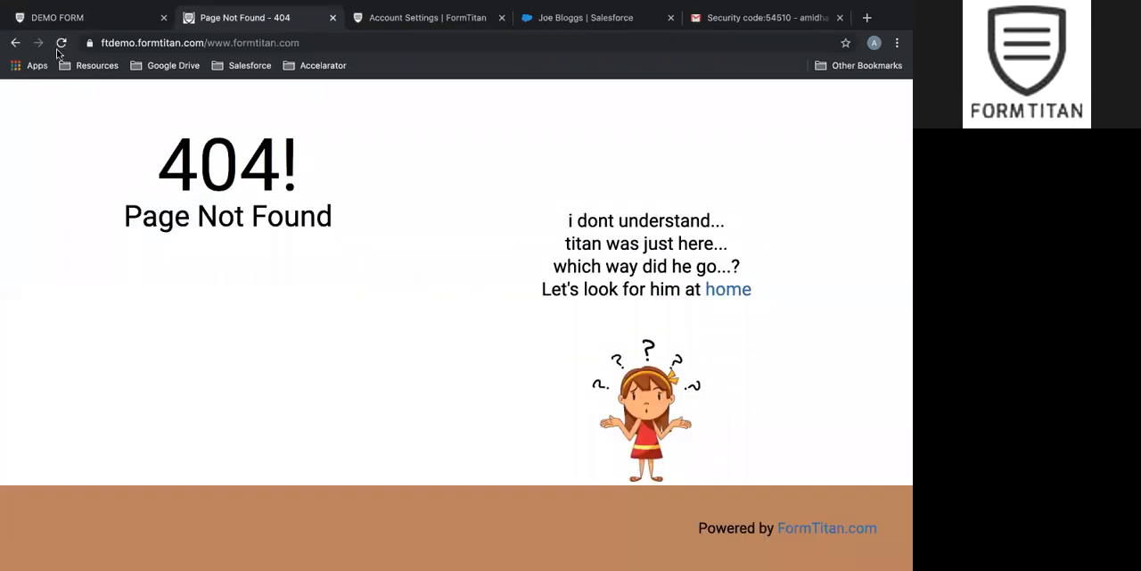
{"action": "left_click", "coordinate": [17, 43]}
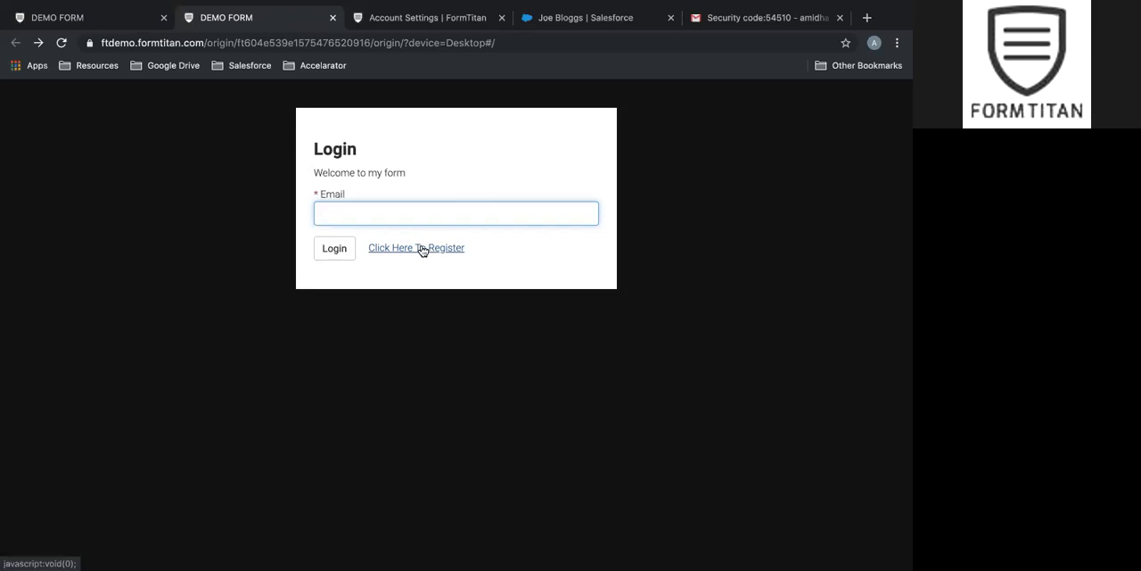
Examine the SmartV element's Advanced header and footer options in the editor, and return to its Basic settings.
{"action": "left_click", "coordinate": [146, 10]}
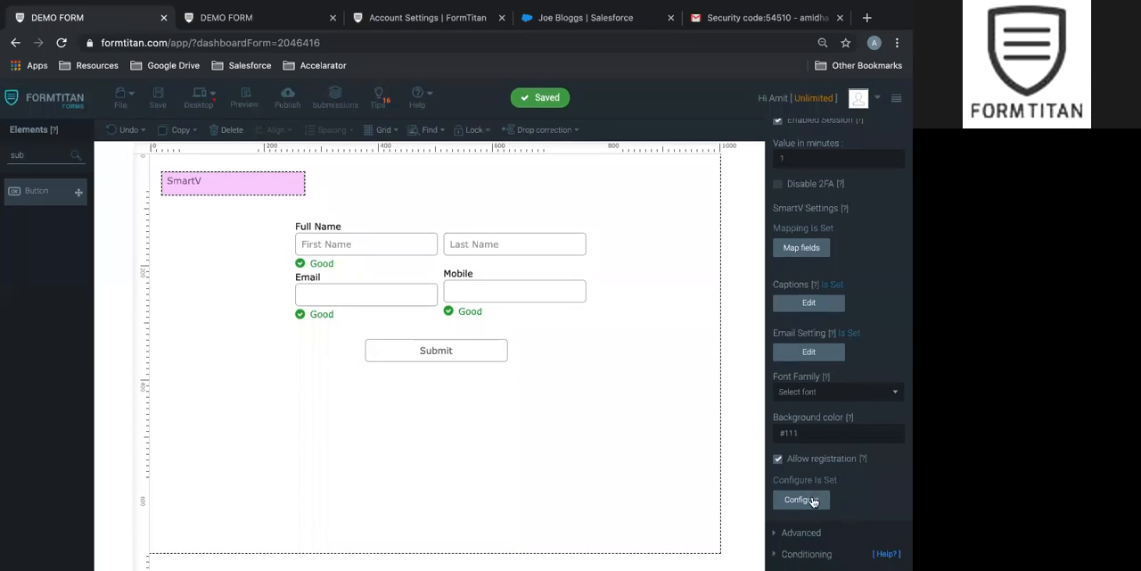
{"action": "left_click", "coordinate": [801, 531]}
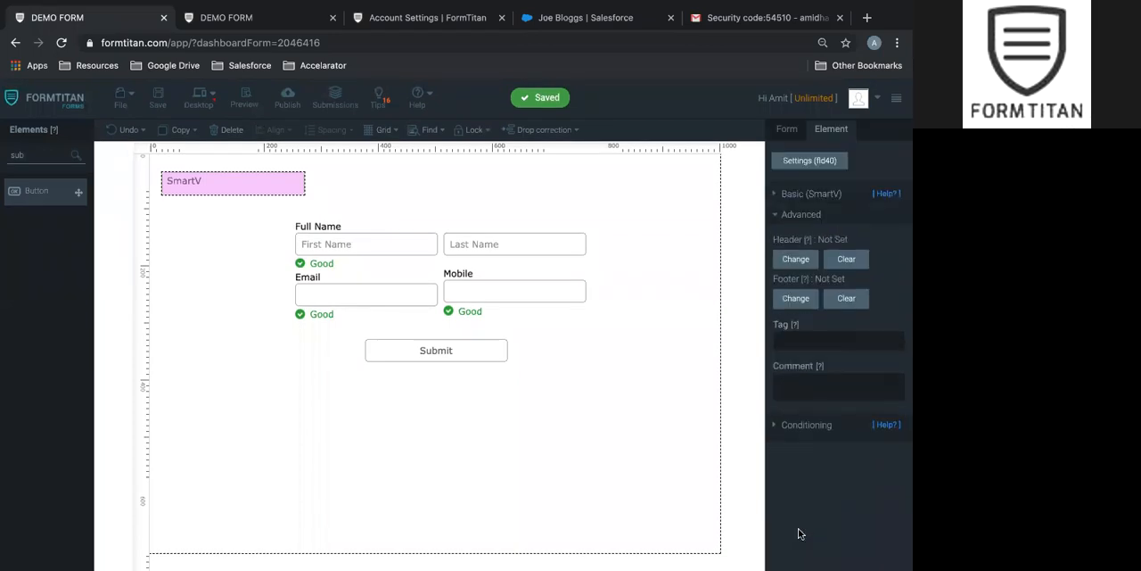
{"action": "left_click", "coordinate": [821, 194]}
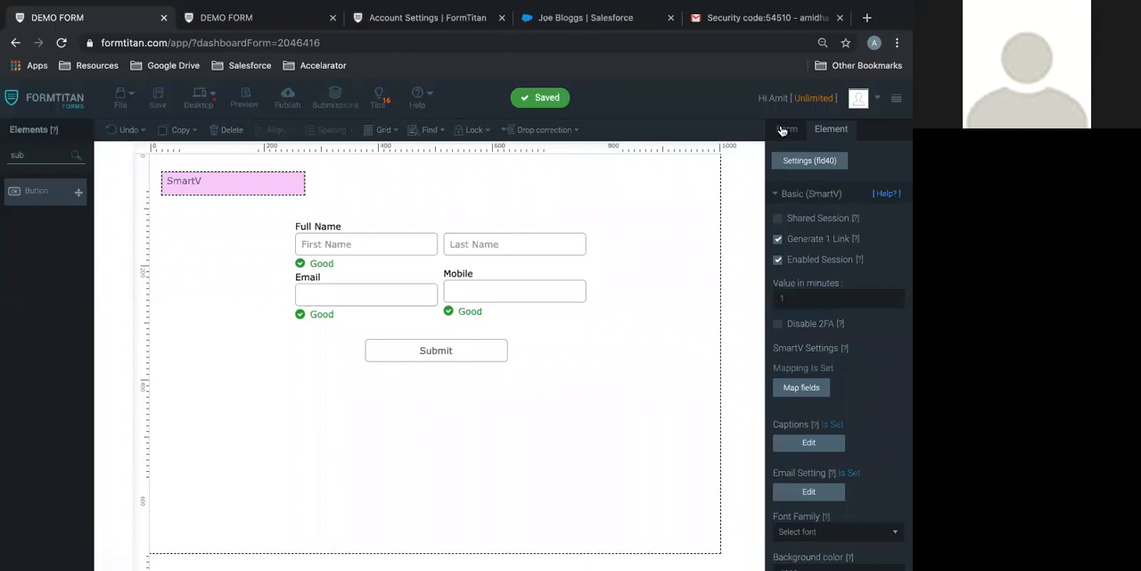
Enable Custom Translation in the form's Optimization settings.
{"action": "left_click", "coordinate": [787, 129]}
{"action": "left_click", "coordinate": [796, 220]}
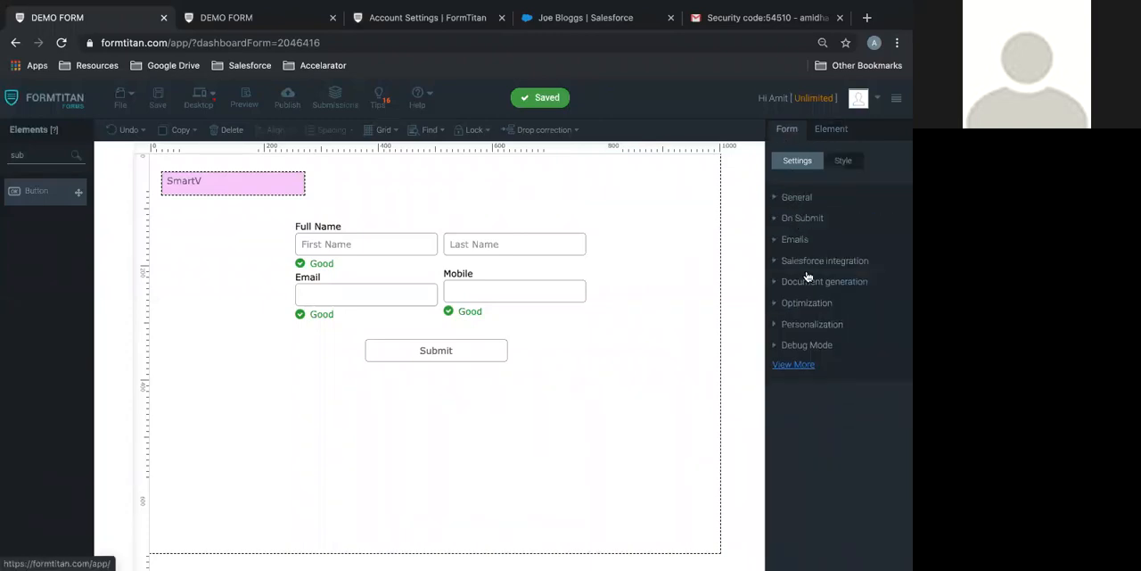
{"action": "left_click", "coordinate": [809, 302]}
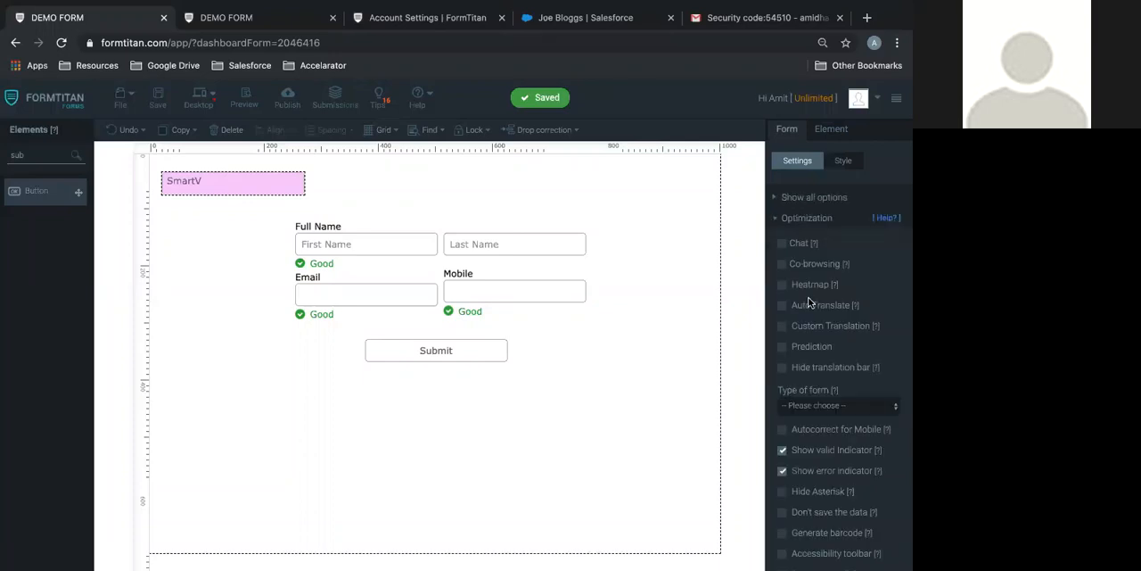
{"action": "scroll", "coordinate": [809, 302], "scroll_direction": "down", "scroll_amount": 2}
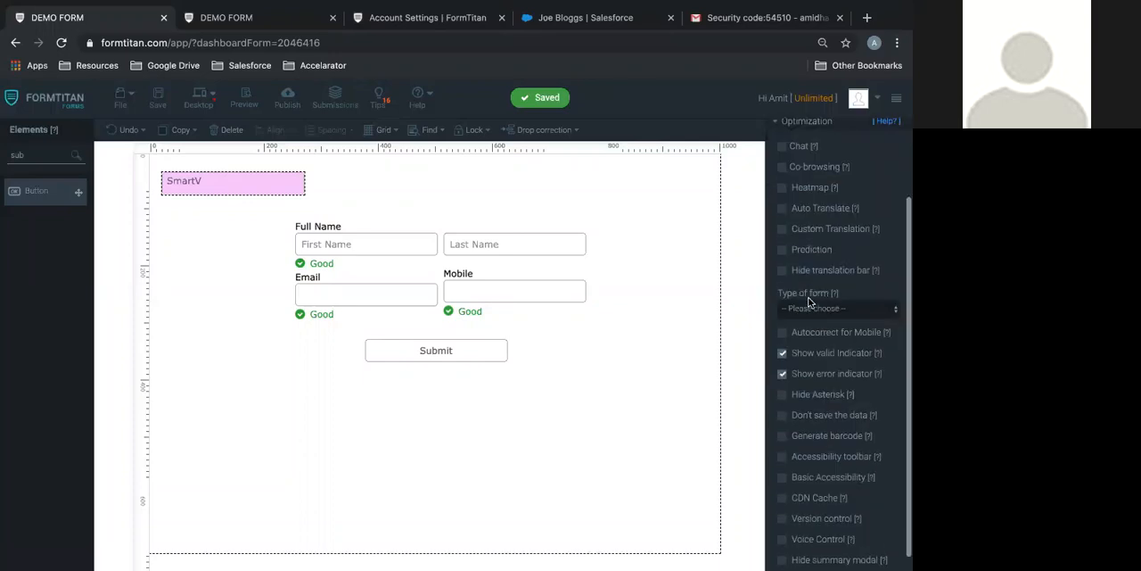
{"action": "scroll", "coordinate": [808, 302], "scroll_direction": "down", "scroll_amount": 1}
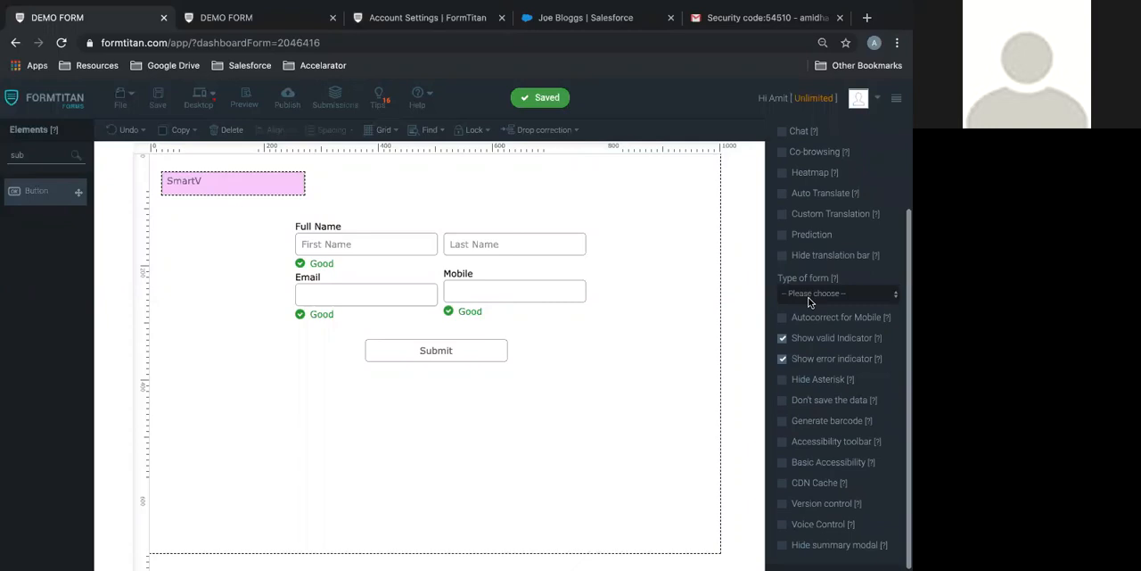
{"action": "left_click", "coordinate": [782, 214]}
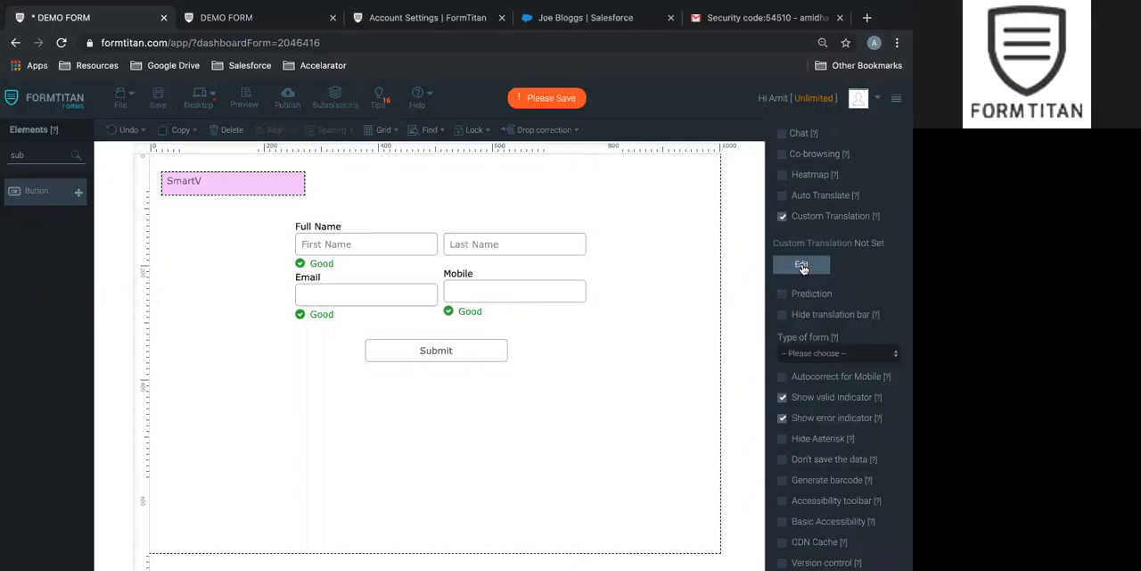
Open the Custom Translation editor, choose French as the language, and look through the translatable fields to the SmartV section.
{"action": "left_click", "coordinate": [802, 265]}
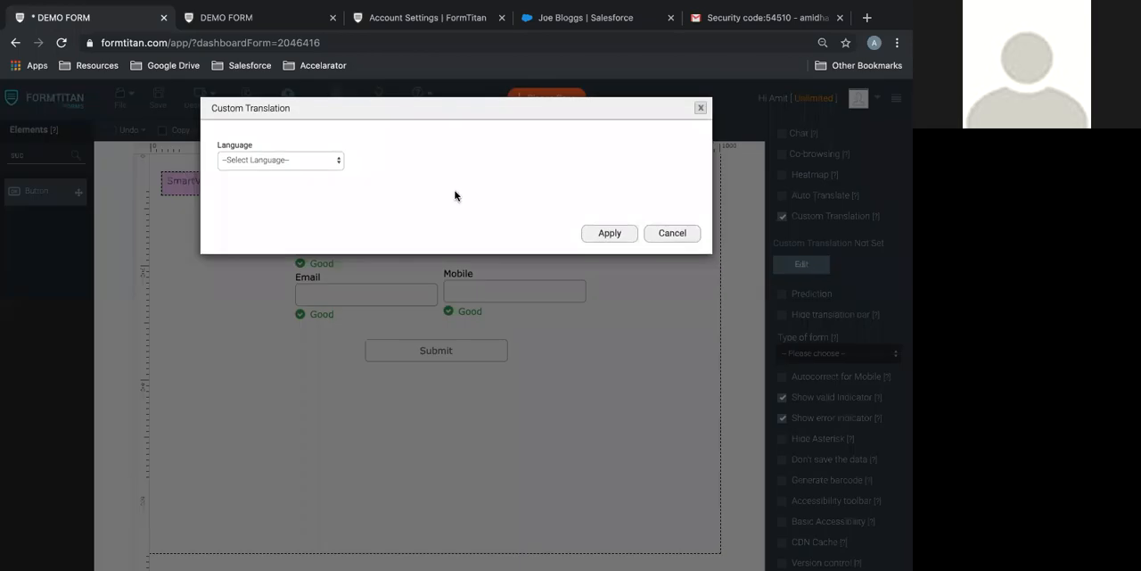
{"action": "left_click", "coordinate": [317, 161]}
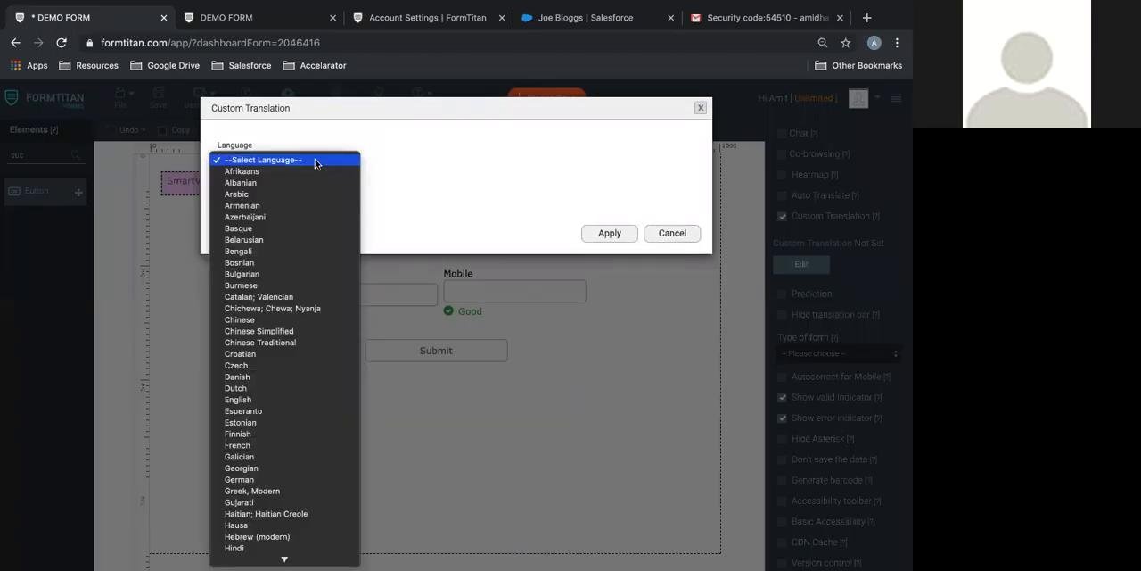
{"action": "left_click", "coordinate": [254, 447]}
{"action": "scroll", "coordinate": [432, 317], "scroll_direction": "down", "scroll_amount": 5}
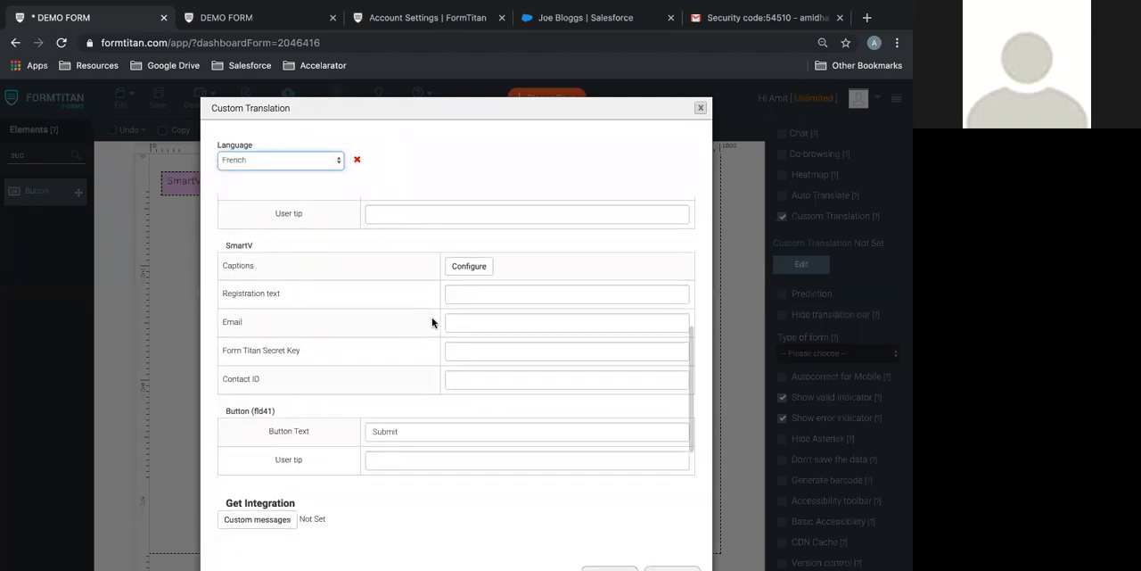
{"action": "scroll", "coordinate": [432, 321], "scroll_direction": "down", "scroll_amount": 1}
{"action": "scroll", "coordinate": [432, 321], "scroll_direction": "down", "scroll_amount": 2}
{"action": "scroll", "coordinate": [432, 321], "scroll_direction": "down", "scroll_amount": 1}
{"action": "scroll", "coordinate": [432, 326], "scroll_direction": "up", "scroll_amount": 5}
{"action": "scroll", "coordinate": [419, 326], "scroll_direction": "down", "scroll_amount": 1}
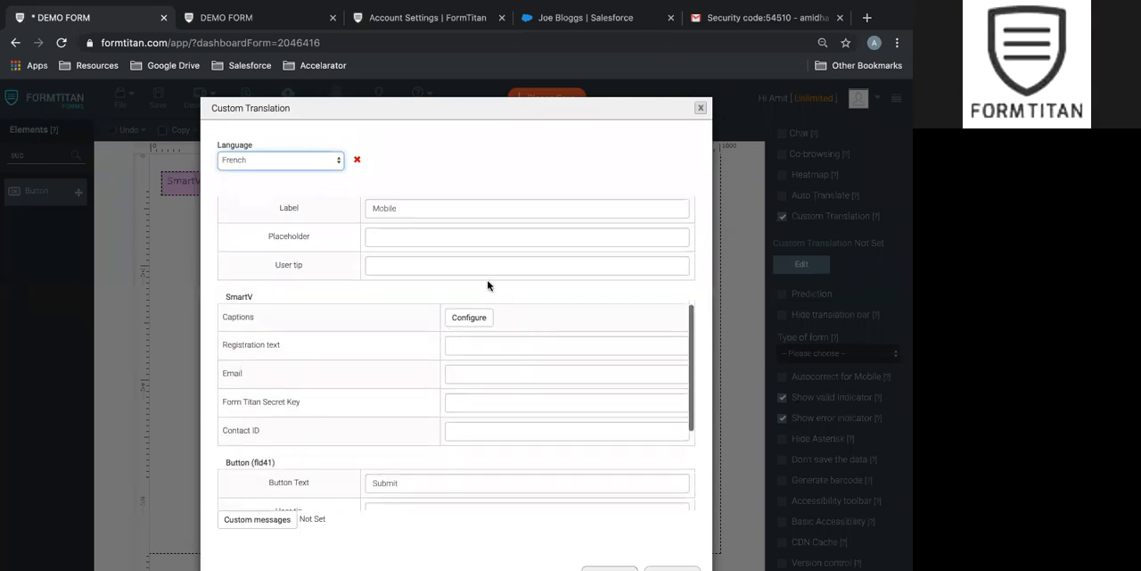
Review the SmartV captions available for French translation and apply them with their existing texts.
{"action": "left_click", "coordinate": [471, 320]}
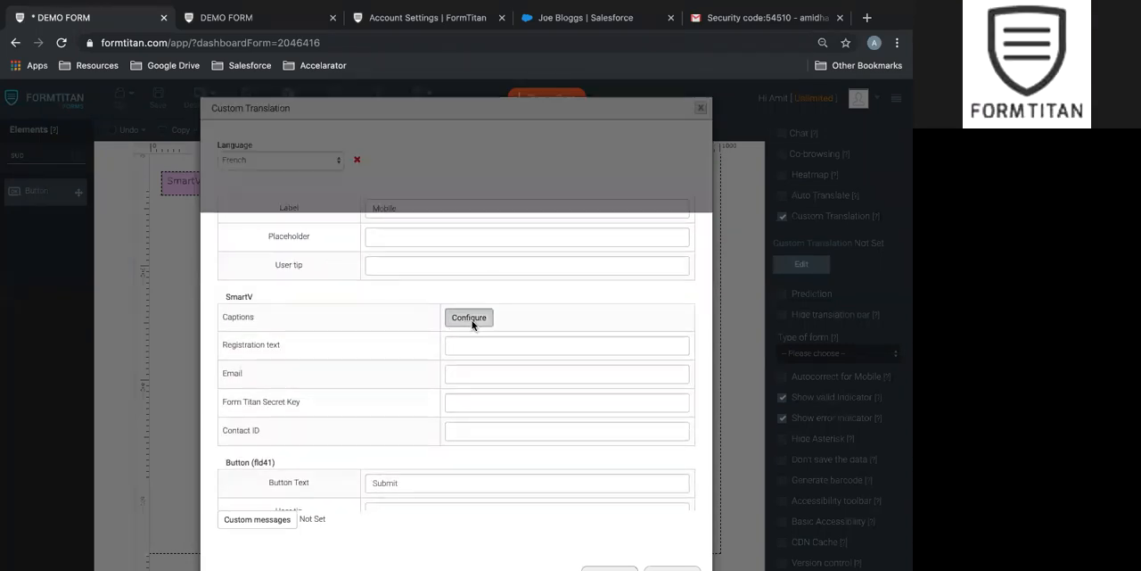
{"action": "scroll", "coordinate": [519, 267], "scroll_direction": "down", "scroll_amount": 3}
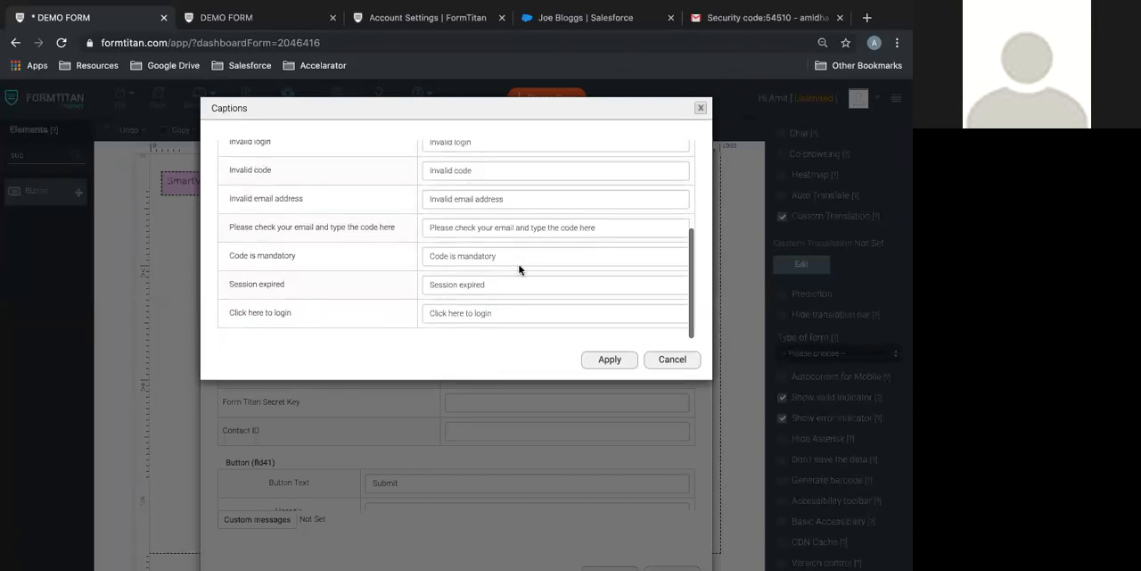
{"action": "scroll", "coordinate": [519, 268], "scroll_direction": "up", "scroll_amount": 5}
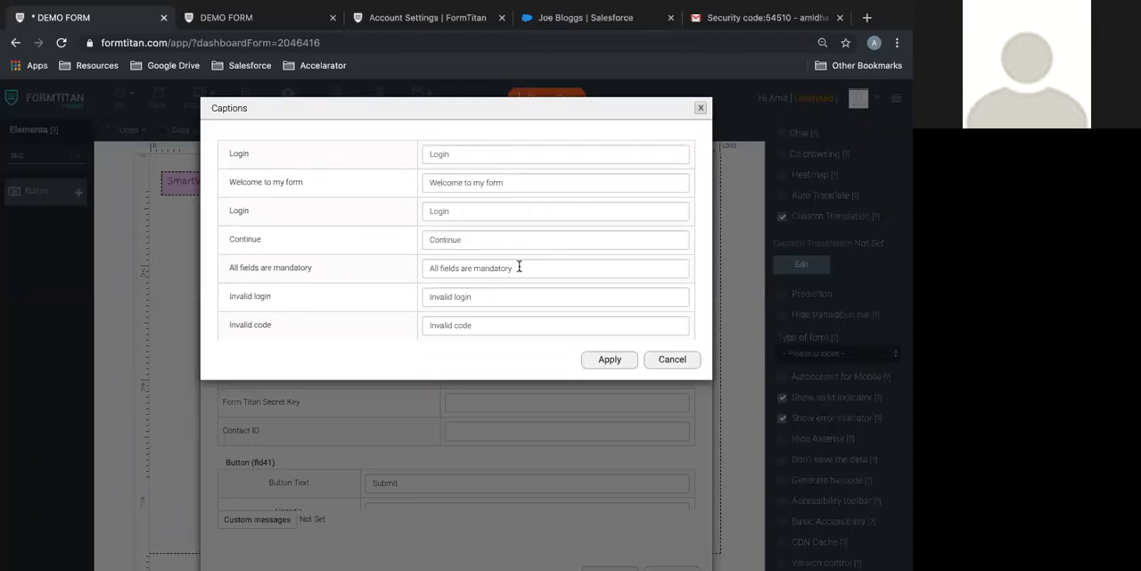
{"action": "left_click_drag", "start_coordinate": [470, 153], "coordinate": [389, 158]}
{"action": "left_click_drag", "start_coordinate": [526, 183], "coordinate": [422, 182]}
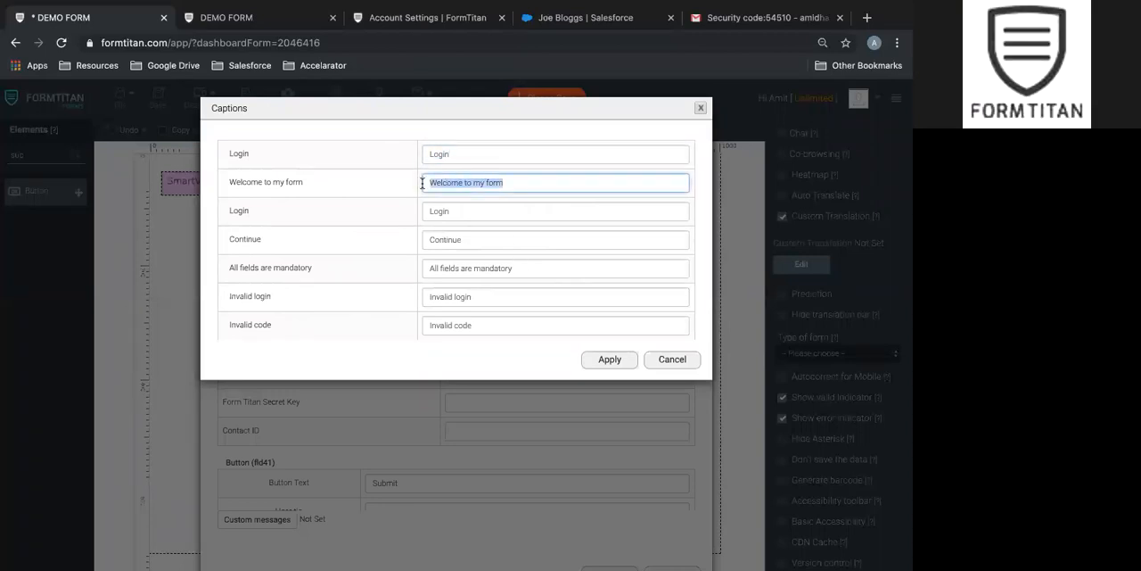
{"action": "left_click_drag", "start_coordinate": [465, 211], "coordinate": [422, 210]}
{"action": "left_click_drag", "start_coordinate": [540, 241], "coordinate": [473, 241]}
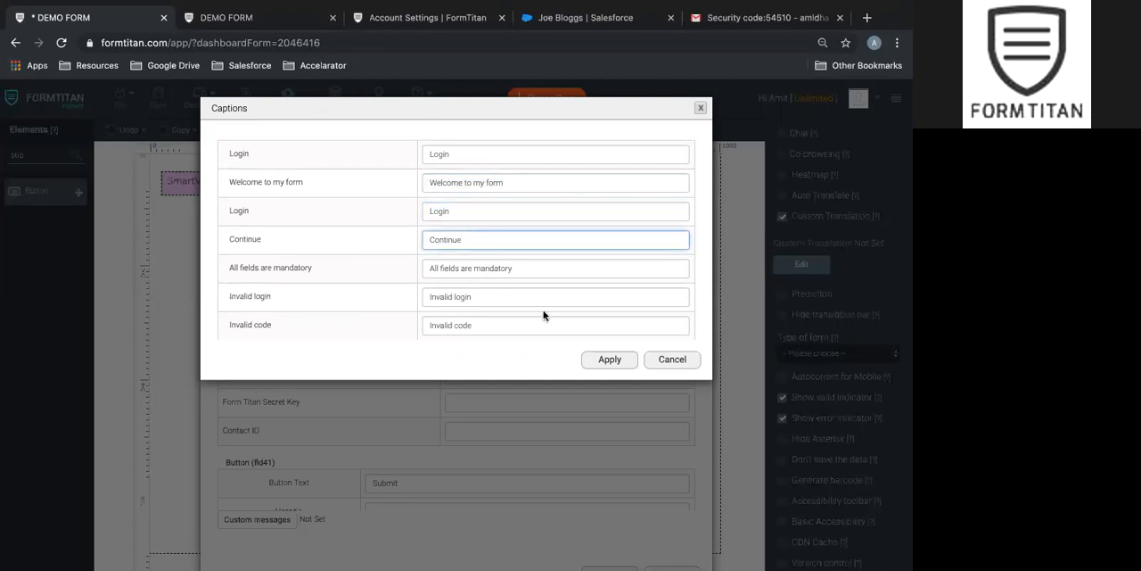
{"action": "left_click", "coordinate": [600, 361]}
Examine the remaining French translation entries for the language choice, submit button, Get Integration and Push Integration messages.
{"action": "scroll", "coordinate": [600, 362], "scroll_direction": "down", "scroll_amount": 1}
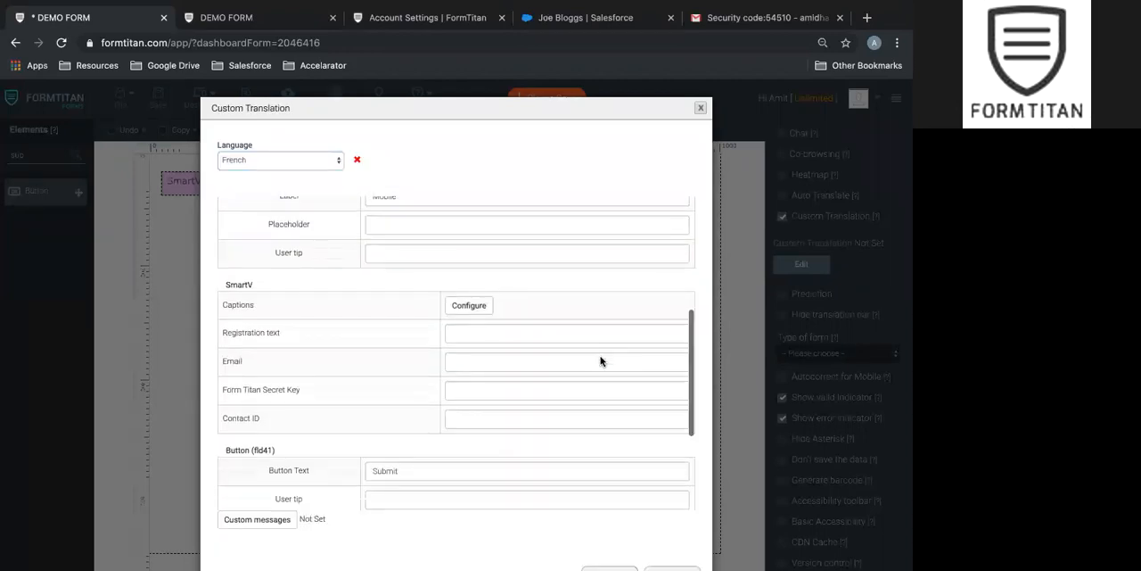
{"action": "left_click", "coordinate": [282, 159]}
{"action": "left_click", "coordinate": [445, 141]}
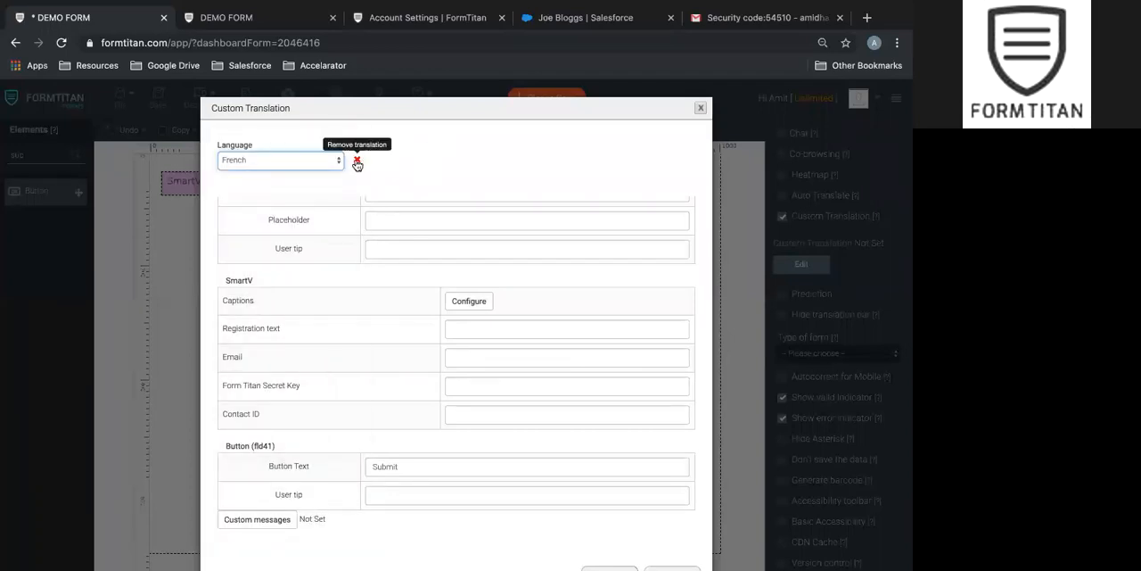
{"action": "scroll", "coordinate": [507, 362], "scroll_direction": "down", "scroll_amount": 5}
{"action": "scroll", "coordinate": [507, 407], "scroll_direction": "down", "scroll_amount": 2}
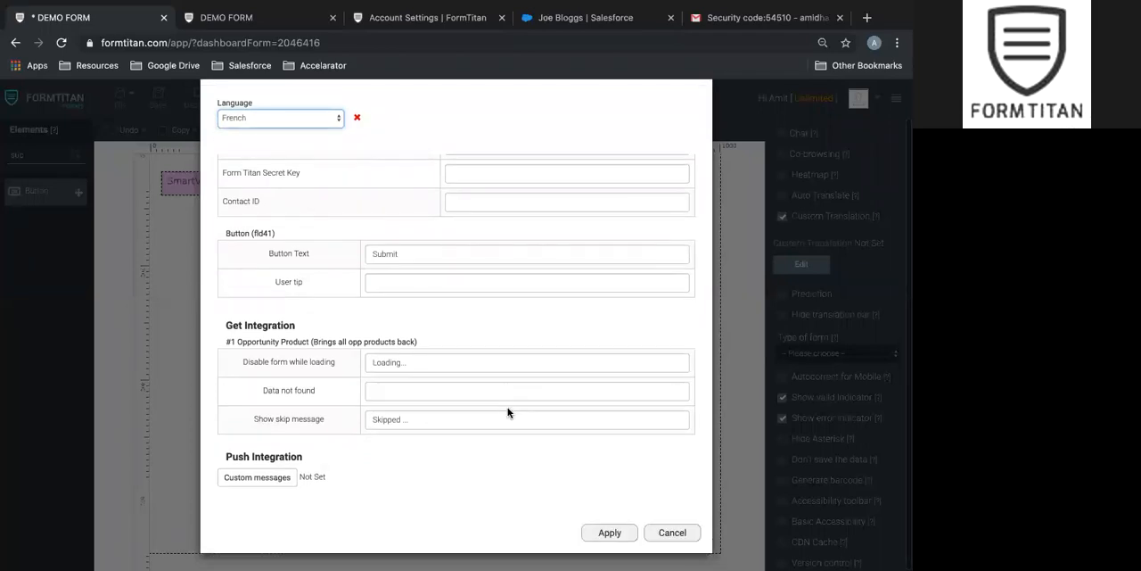
Remove the French translation, apply the Custom Translation change and save the form.
{"action": "left_click", "coordinate": [357, 117]}
{"action": "left_click", "coordinate": [525, 210]}
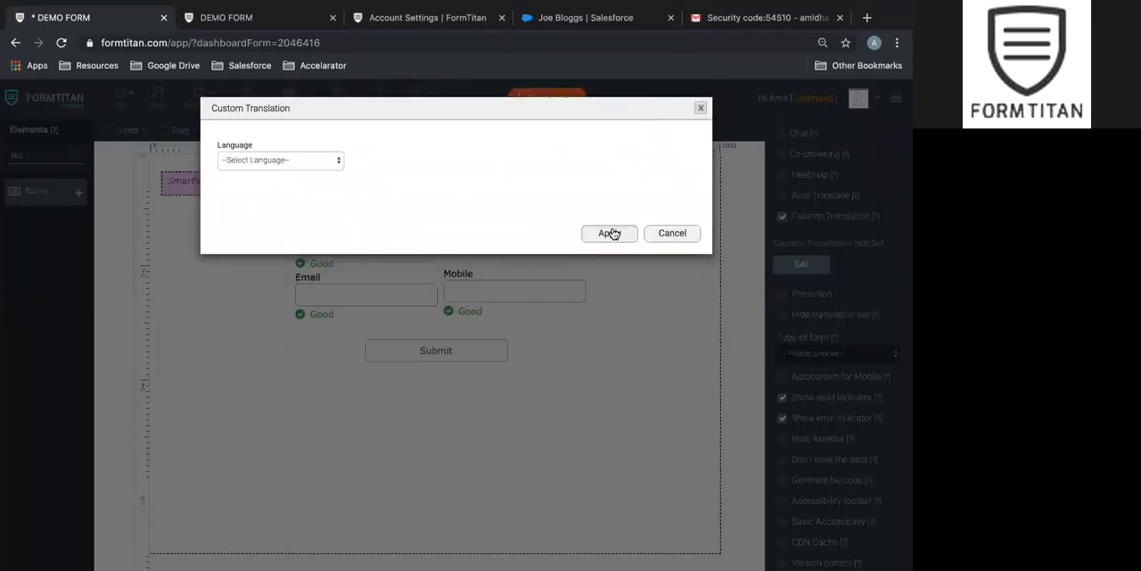
{"action": "left_click", "coordinate": [611, 232]}
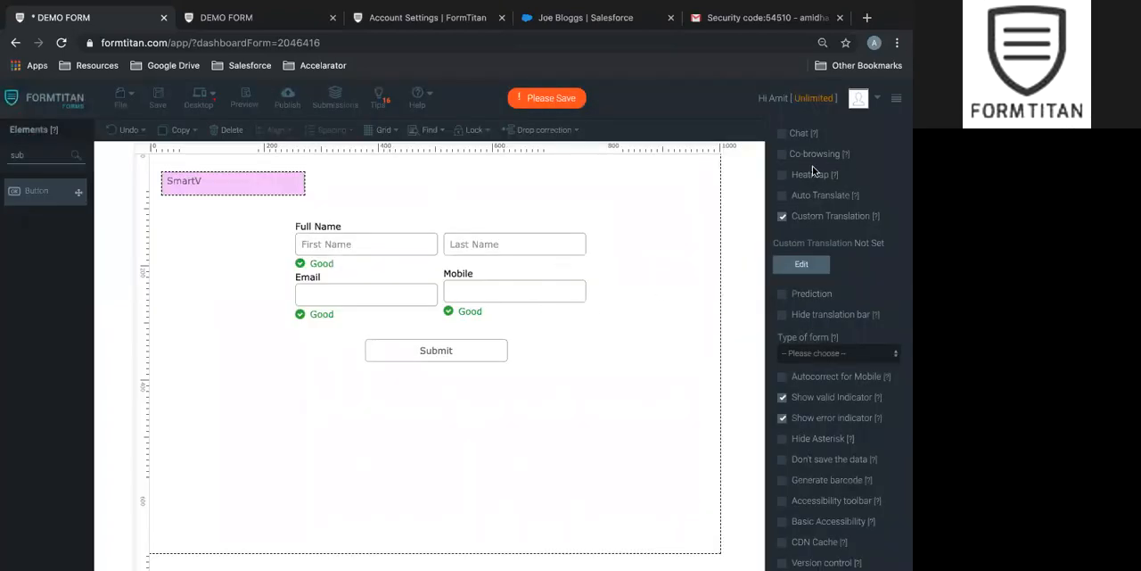
{"action": "scroll", "coordinate": [811, 171], "scroll_direction": "up", "scroll_amount": 2}
{"action": "left_click", "coordinate": [798, 219]}
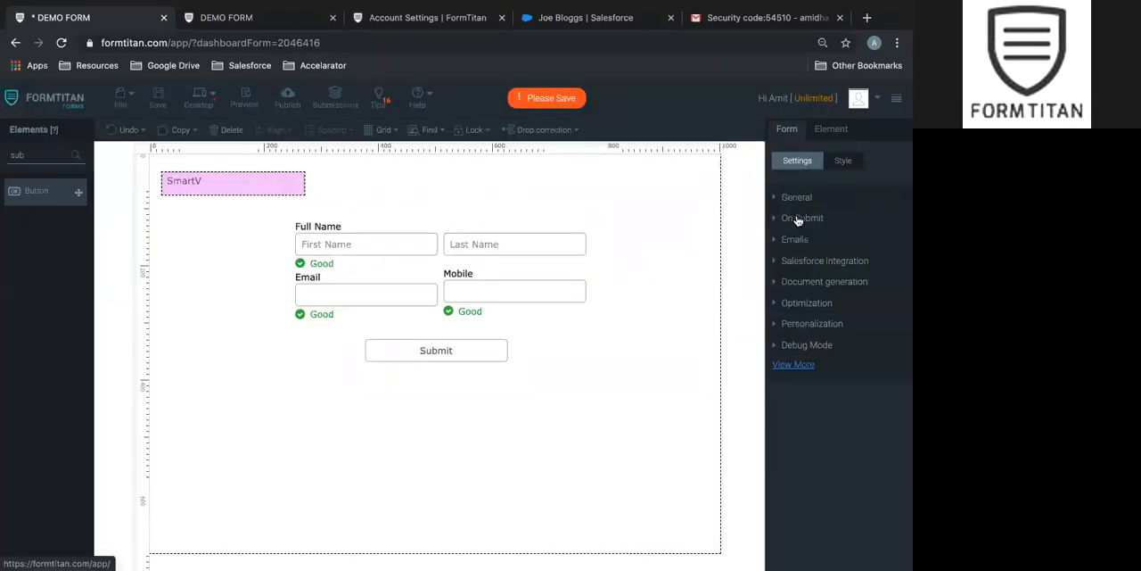
{"action": "left_click", "coordinate": [159, 98]}
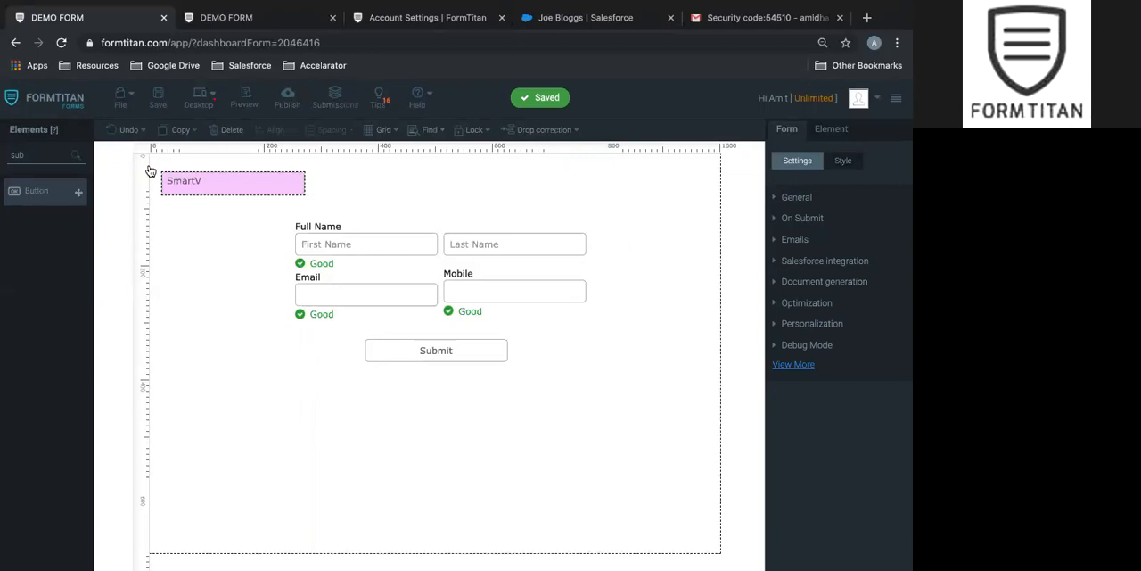
Find the Hidden element, add it at the form's upper right, name it Account ID and save the form.
{"action": "key", "text": "BackSpace"}
{"action": "key", "text": "BackSpace"}
{"action": "key", "text": "BackSpace"}
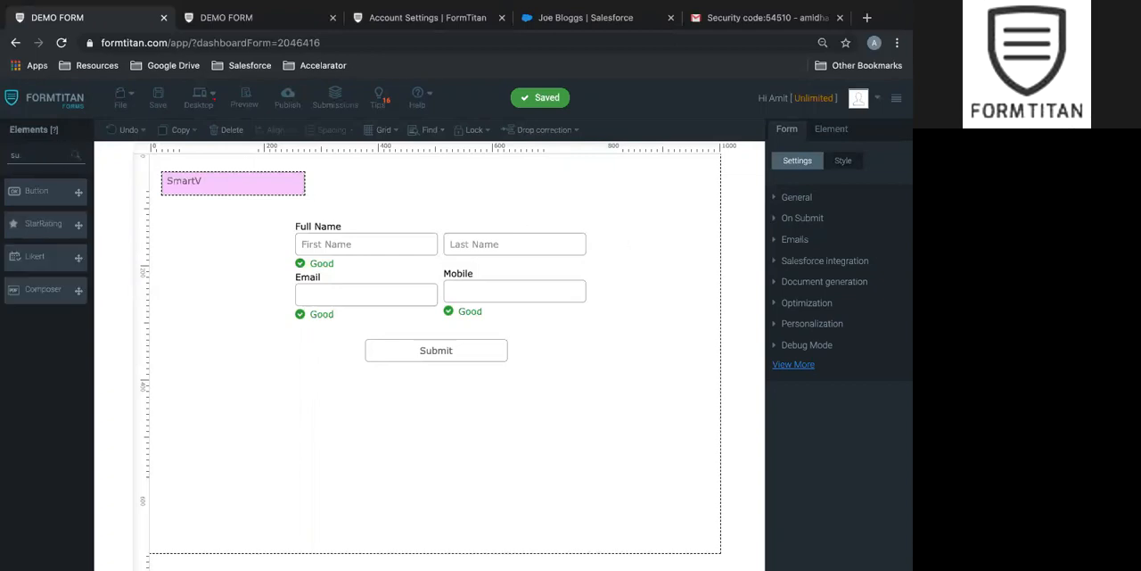
{"action": "type", "text": "hidde"}
{"action": "left_click_drag", "start_coordinate": [39, 201], "coordinate": [591, 200]}
{"action": "left_click_drag", "start_coordinate": [815, 235], "coordinate": [713, 216]}
{"action": "type", "text": "Account ID"}
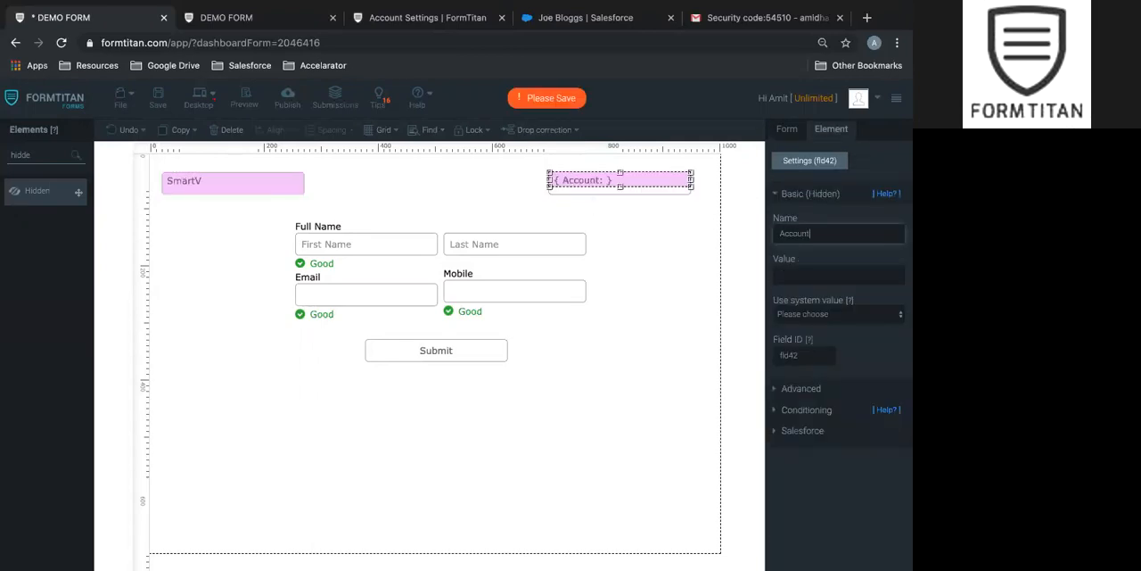
{"action": "left_click", "coordinate": [157, 100]}
In the SmartV element's Contact field mapping, map the hidden Account ID field to Salesforce's Account ID and apply the settings.
{"action": "left_click", "coordinate": [193, 168]}
{"action": "left_click", "coordinate": [208, 186]}
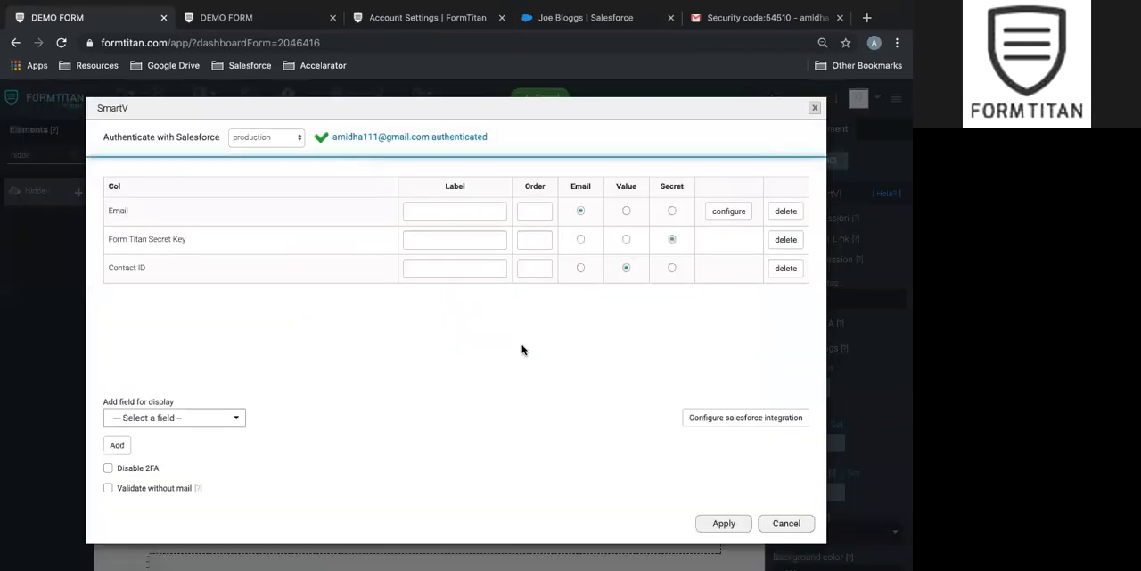
{"action": "left_click", "coordinate": [717, 418]}
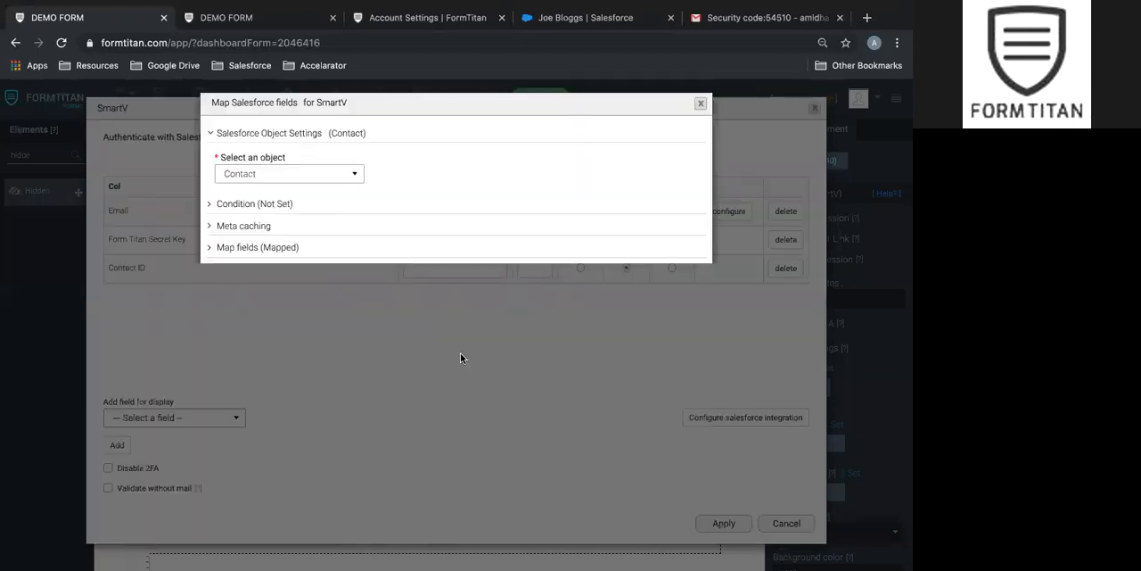
{"action": "left_click", "coordinate": [246, 252]}
{"action": "left_click", "coordinate": [265, 311]}
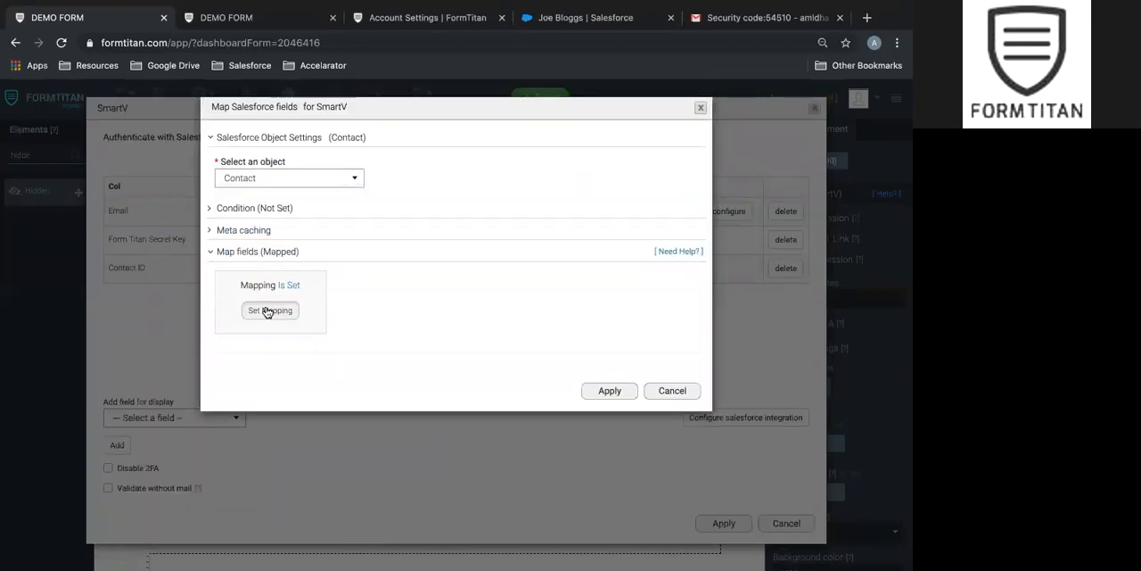
{"action": "left_click", "coordinate": [345, 317]}
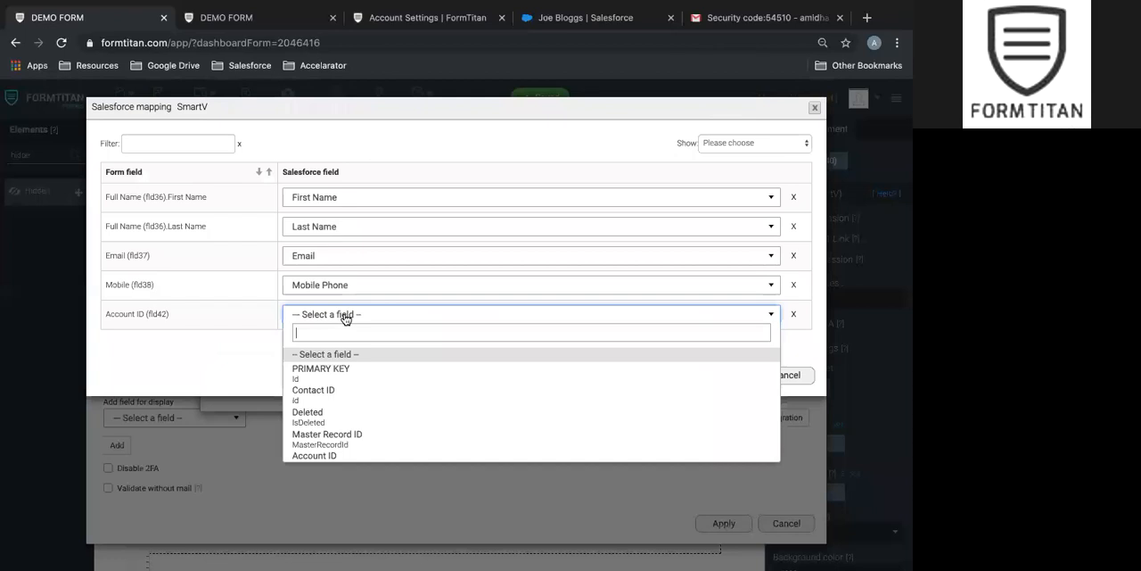
{"action": "left_click", "coordinate": [363, 455]}
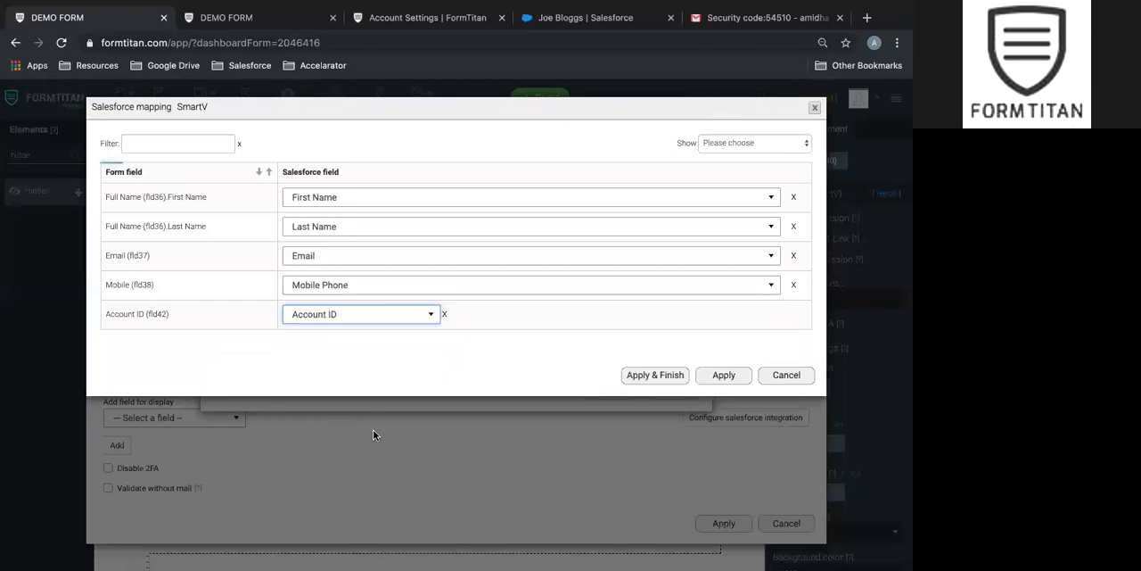
{"action": "left_click", "coordinate": [667, 374]}
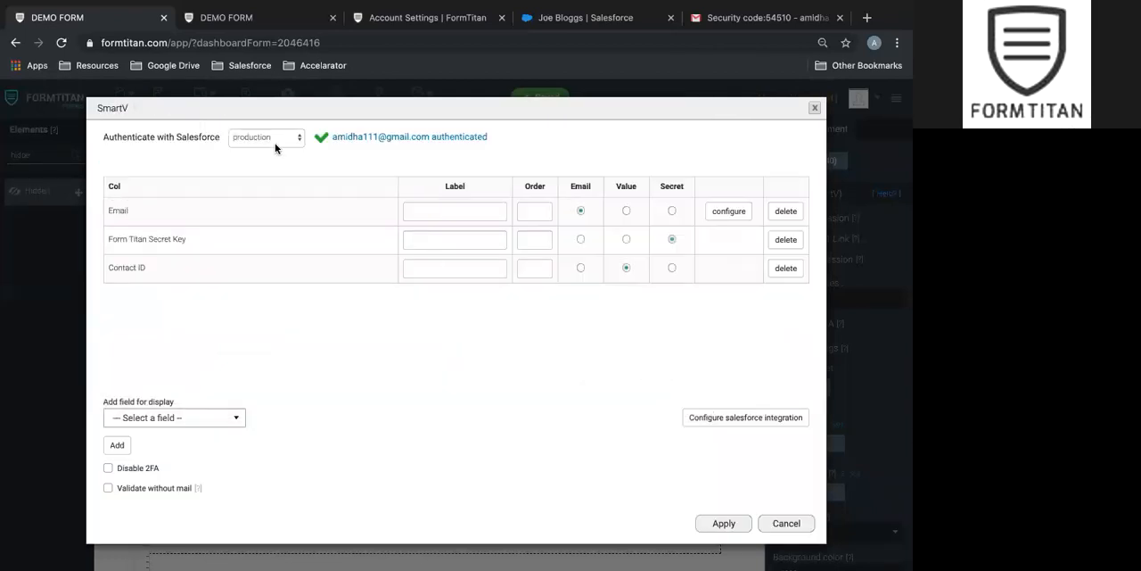
{"action": "left_click", "coordinate": [727, 523]}
Save the form and open its Debug Mode settings to check the Show Hidden Fields option.
{"action": "left_click", "coordinate": [157, 96]}
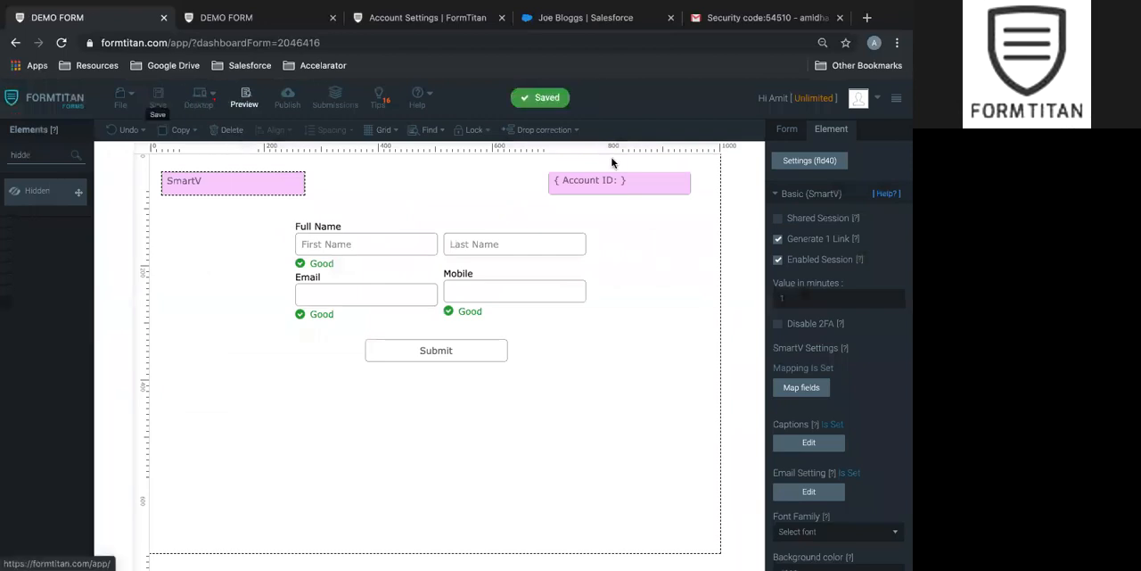
{"action": "left_click", "coordinate": [790, 130]}
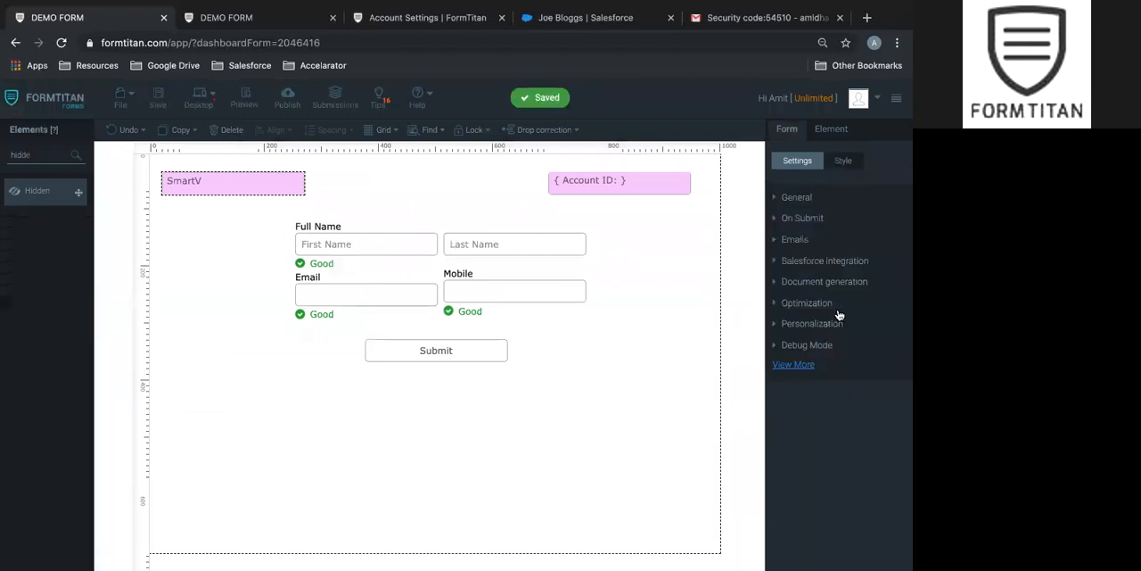
{"action": "left_click", "coordinate": [818, 346]}
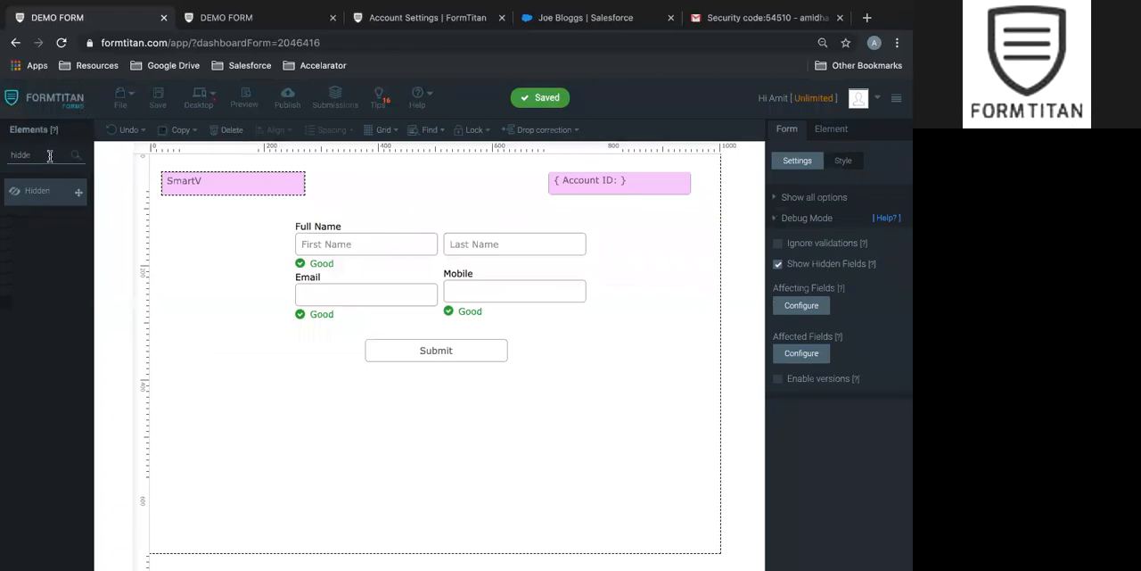
Add a textbox below the Submit button and place a copy of it alongside.
{"action": "left_click_drag", "start_coordinate": [50, 155], "coordinate": [3, 155]}
{"action": "type", "text": "text"}
{"action": "left_click_drag", "start_coordinate": [45, 226], "coordinate": [331, 403]}
{"action": "left_click", "coordinate": [332, 403]}
{"action": "key", "text": "super+v"}
{"action": "left_click_drag", "start_coordinate": [395, 435], "coordinate": [551, 416]}
Label the first new textbox Account Name and the second one Account Number.
{"action": "left_click", "coordinate": [395, 415]}
{"action": "double_click", "coordinate": [794, 233]}
{"action": "type", "text": "Account Name"}
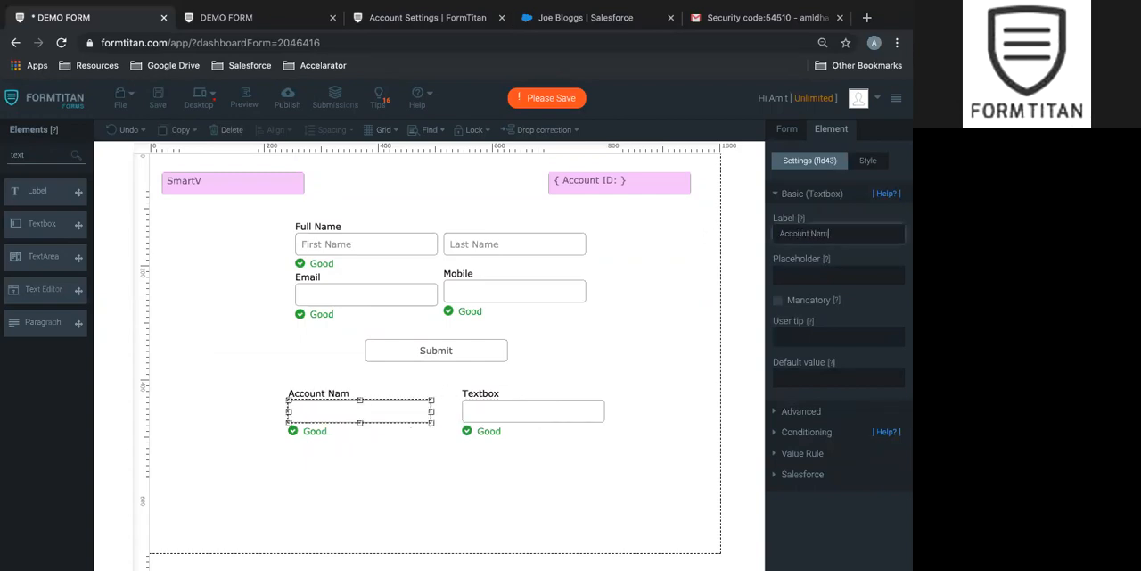
{"action": "left_click", "coordinate": [556, 401]}
{"action": "double_click", "coordinate": [847, 233]}
{"action": "type", "text": "Account"}
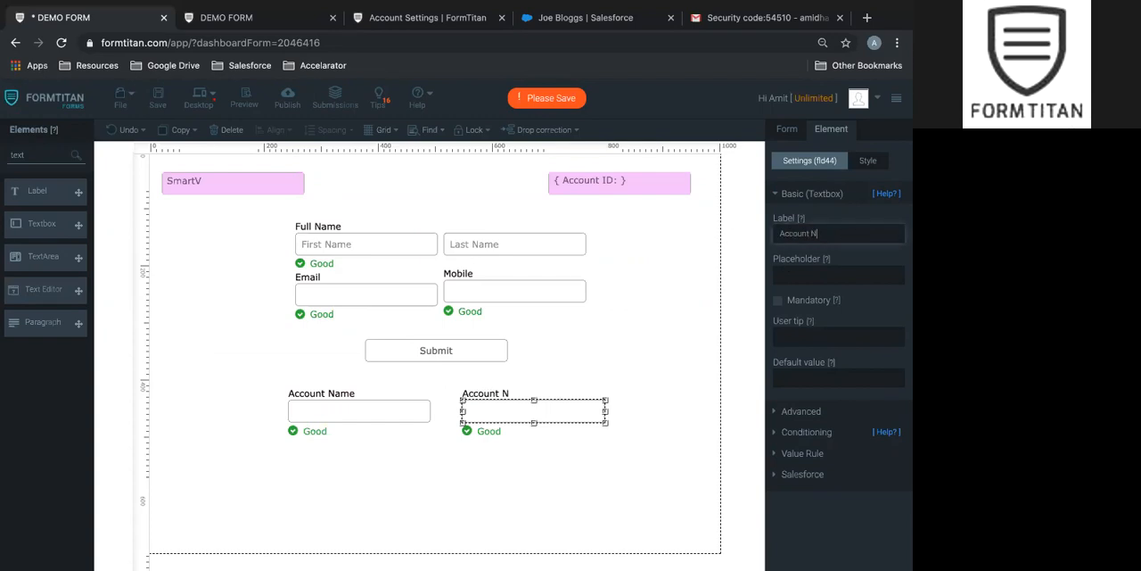
Delete the Submit button from the form and save.
{"action": "left_click", "coordinate": [433, 351]}
{"action": "left_click", "coordinate": [226, 129]}
{"action": "left_click", "coordinate": [158, 99]}
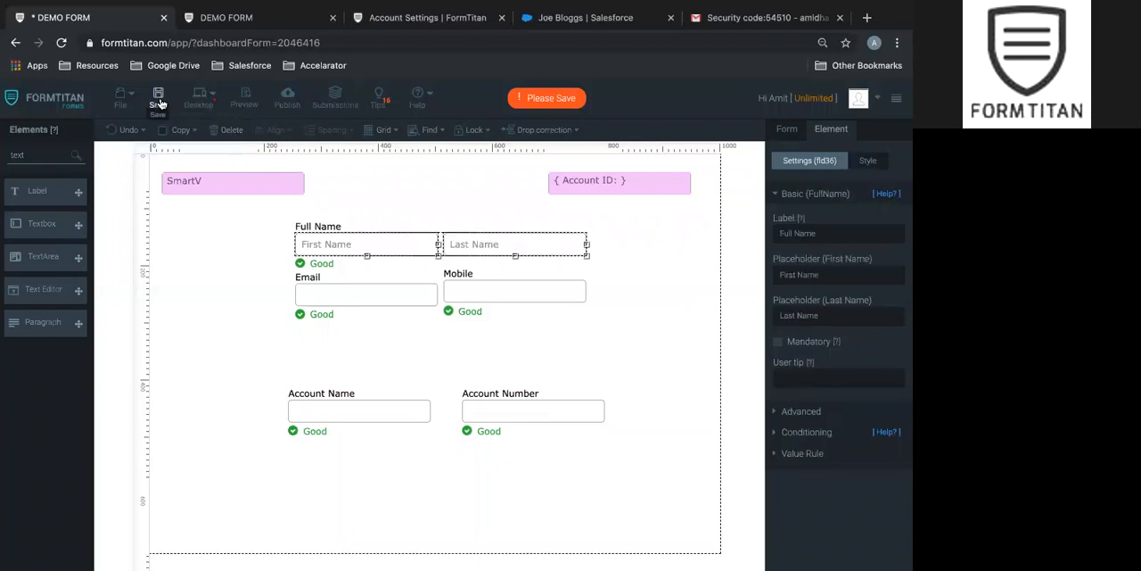
{"action": "left_click", "coordinate": [610, 318]}
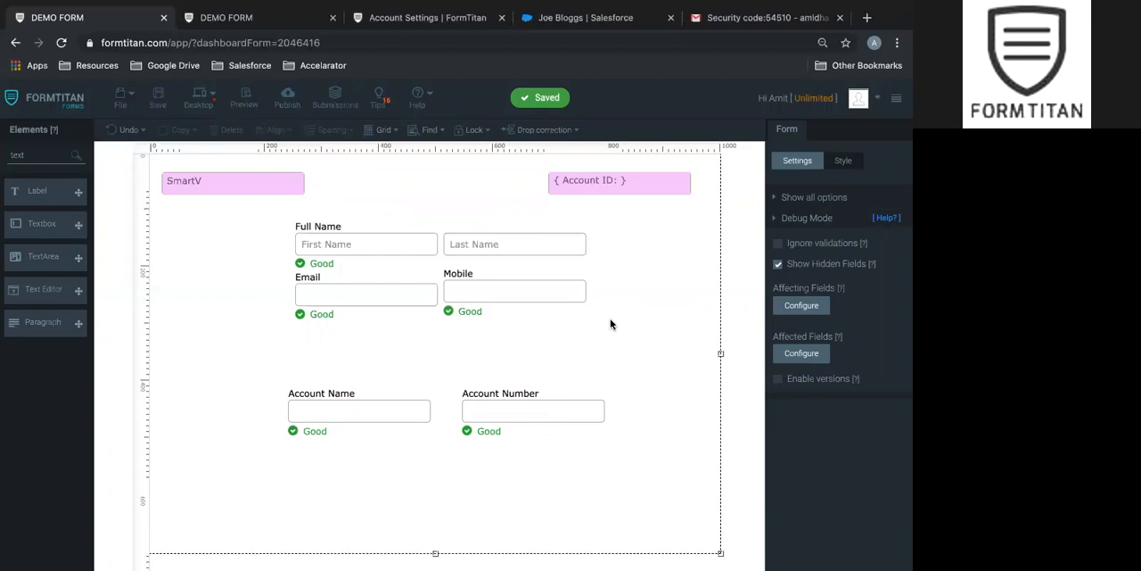
In the Get From Salesforce integration, delete the Opportunity Product object and add an Account object.
{"action": "left_click", "coordinate": [795, 197]}
{"action": "left_click", "coordinate": [831, 261]}
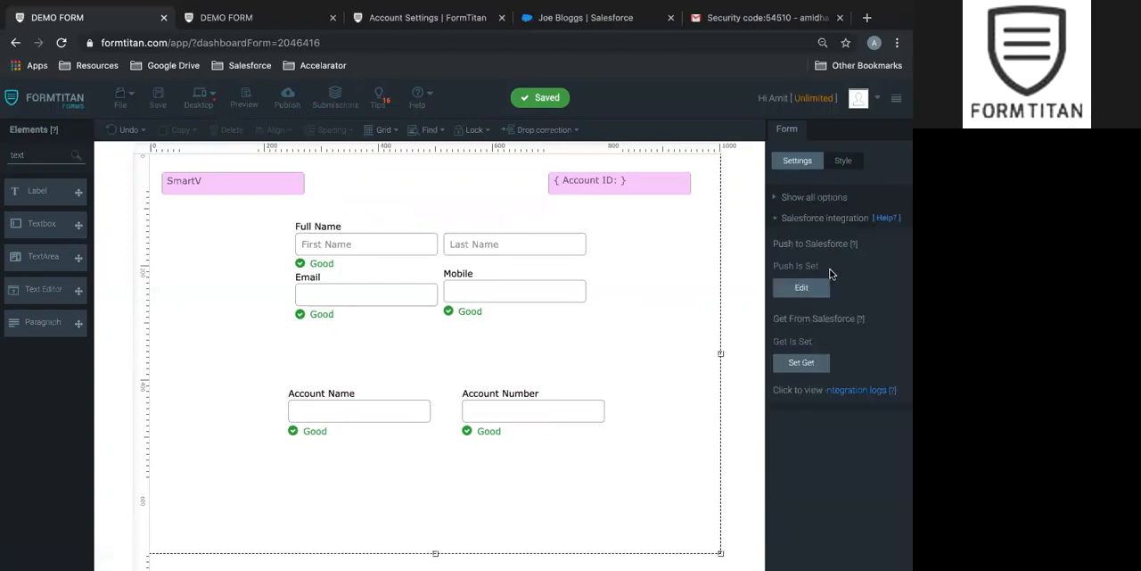
{"action": "left_click", "coordinate": [803, 362]}
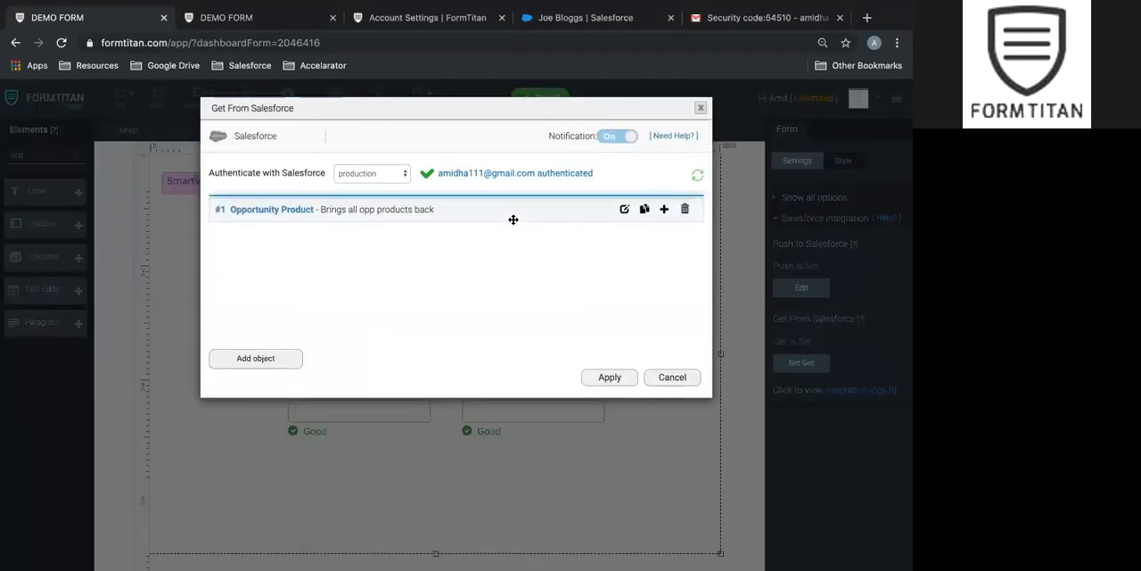
{"action": "left_click", "coordinate": [684, 210]}
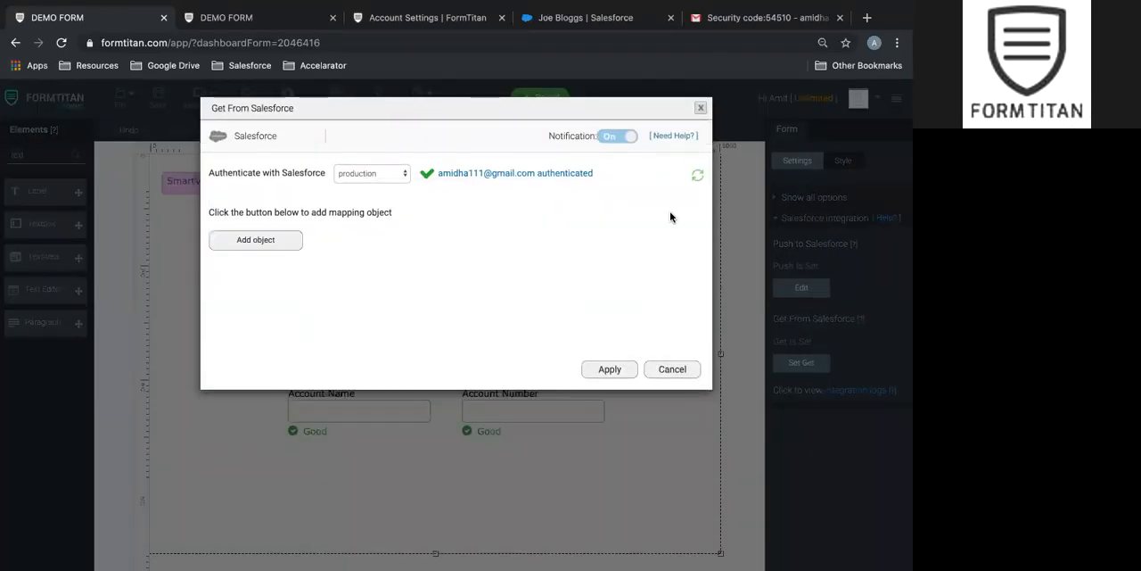
{"action": "left_click", "coordinate": [283, 243]}
{"action": "left_click", "coordinate": [297, 182]}
{"action": "type", "text": "acc"}
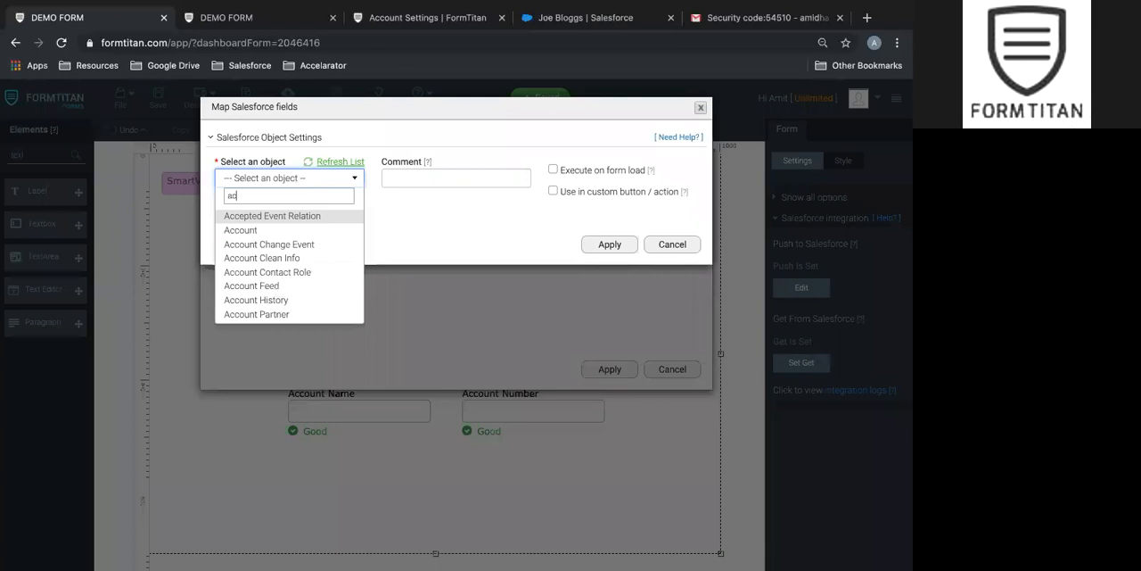
{"action": "left_click", "coordinate": [279, 232]}
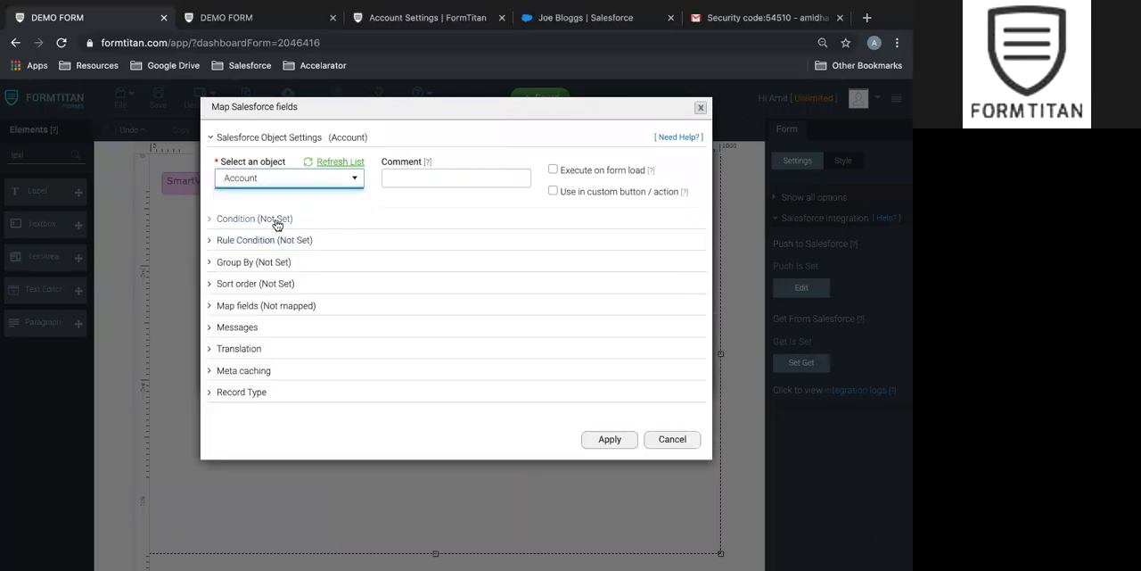
Set the Account object's condition so the Salesforce Account ID equals the form's Account ID field.
{"action": "left_click", "coordinate": [275, 218]}
{"action": "left_click", "coordinate": [272, 297]}
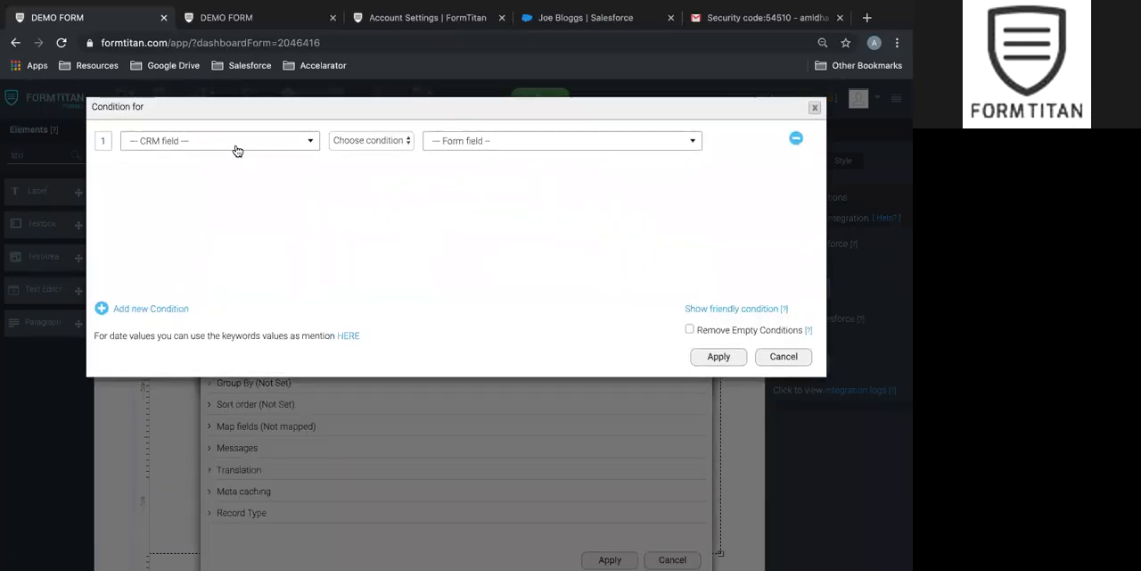
{"action": "left_click", "coordinate": [234, 145]}
{"action": "left_click", "coordinate": [186, 239]}
{"action": "left_click", "coordinate": [389, 135]}
{"action": "left_click", "coordinate": [377, 152]}
{"action": "left_click", "coordinate": [479, 142]}
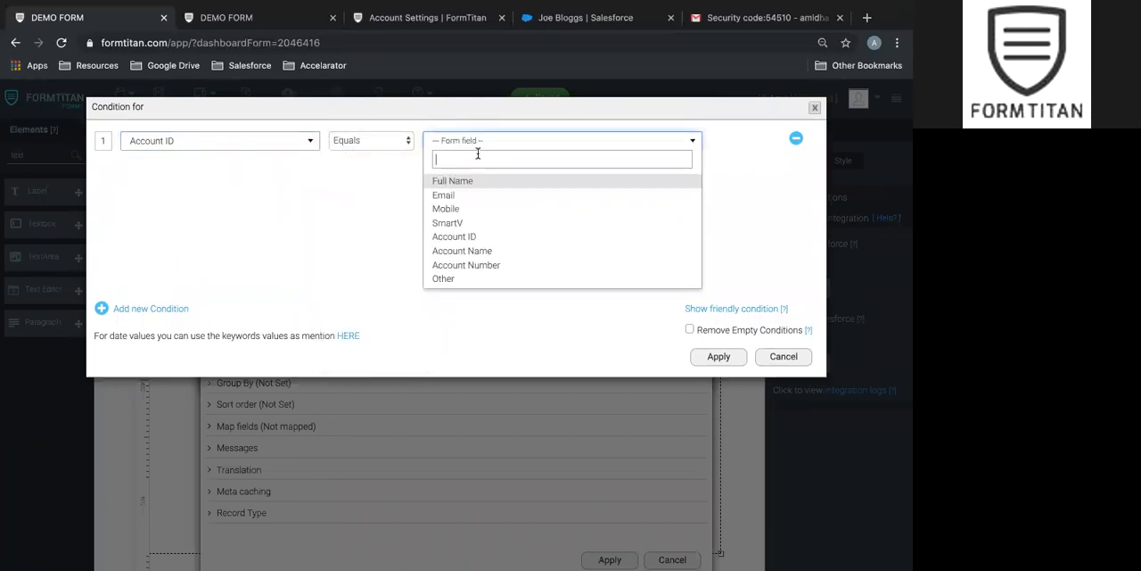
{"action": "left_click", "coordinate": [472, 241]}
{"action": "left_click", "coordinate": [720, 359]}
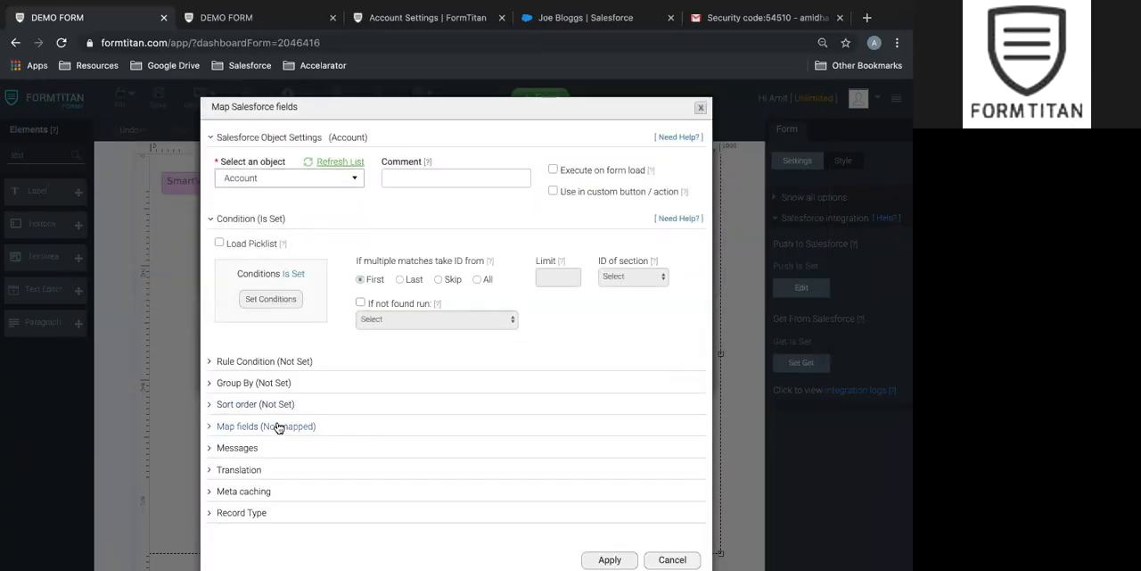
Map the form's Account Name and Account Number fields to the matching Salesforce Account fields and finish the integration.
{"action": "left_click", "coordinate": [278, 426]}
{"action": "left_click", "coordinate": [263, 485]}
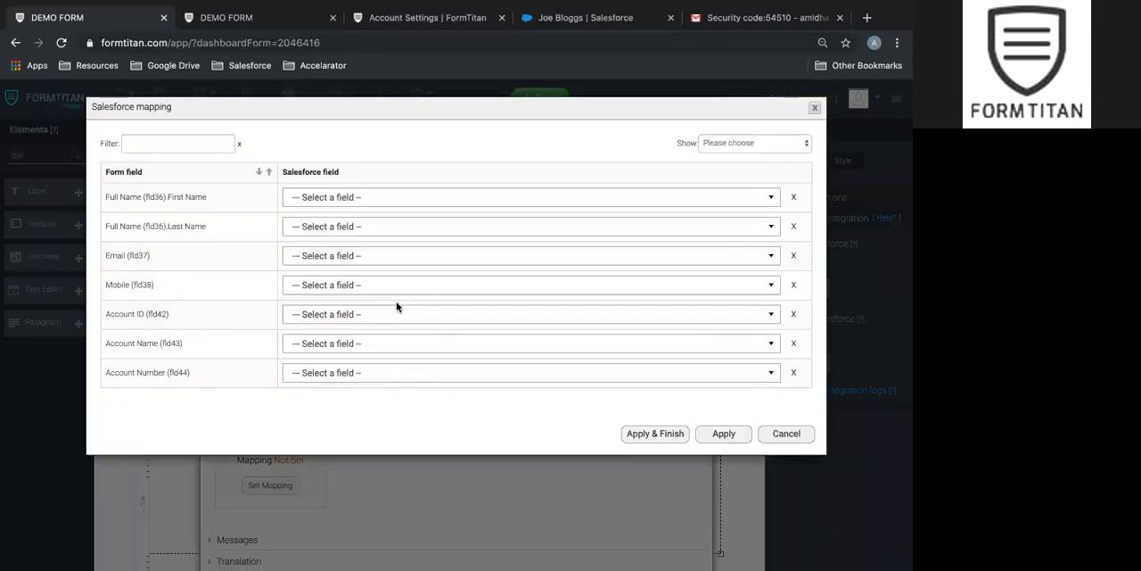
{"action": "left_click", "coordinate": [339, 346]}
{"action": "type", "text": "name"}
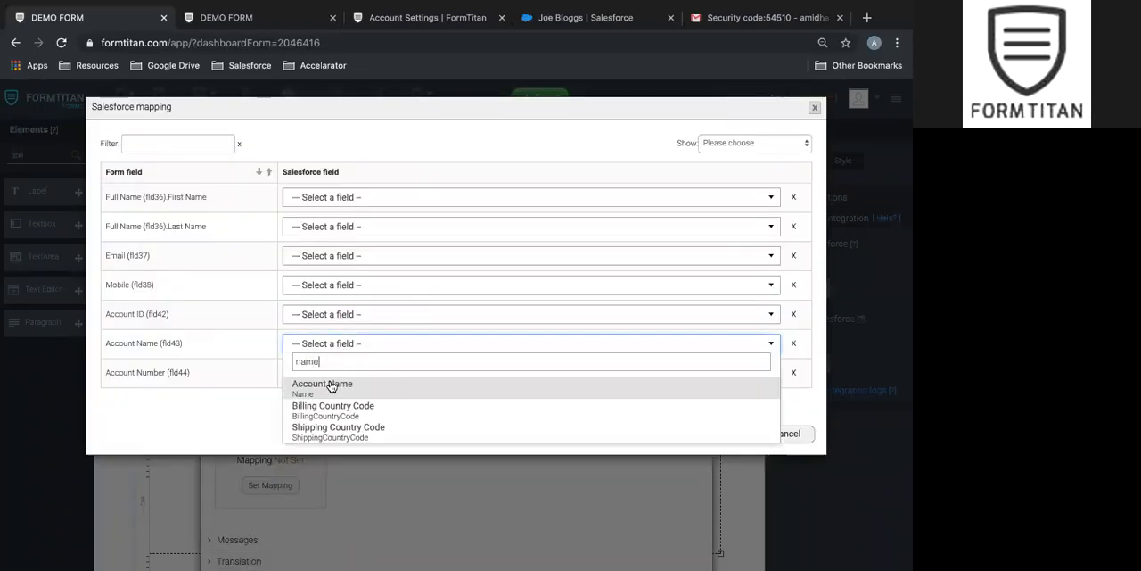
{"action": "left_click", "coordinate": [332, 385]}
{"action": "left_click", "coordinate": [342, 372]}
{"action": "type", "text": "number"}
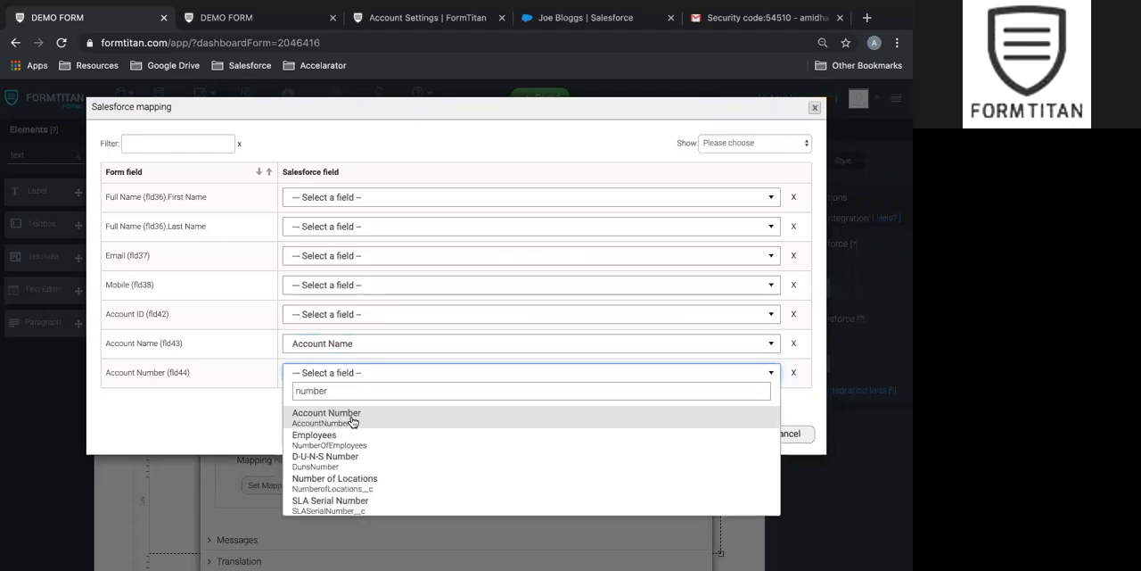
{"action": "left_click", "coordinate": [352, 421]}
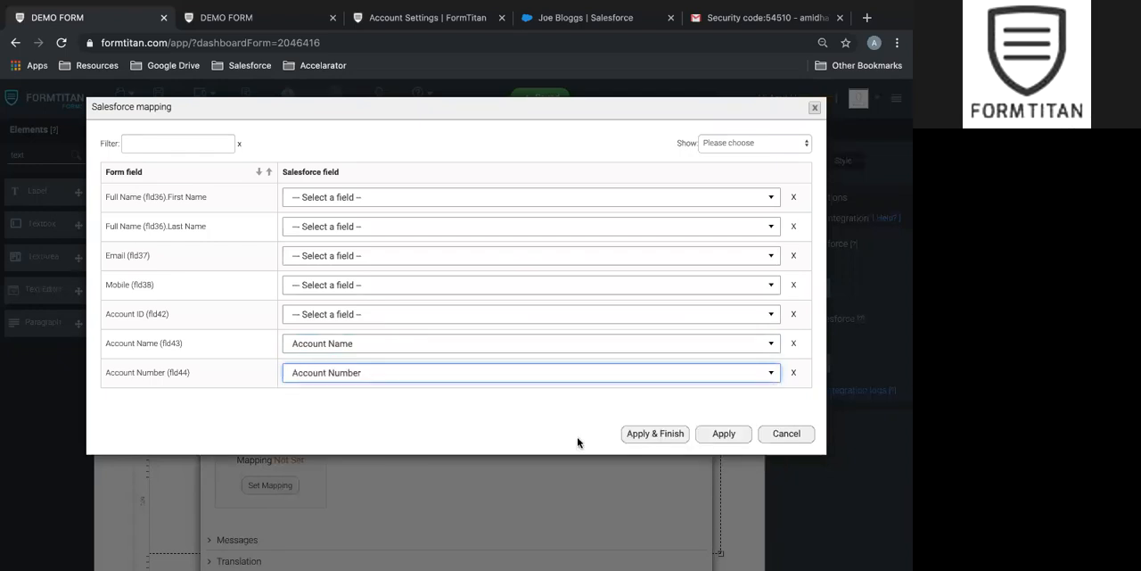
{"action": "left_click", "coordinate": [657, 434]}
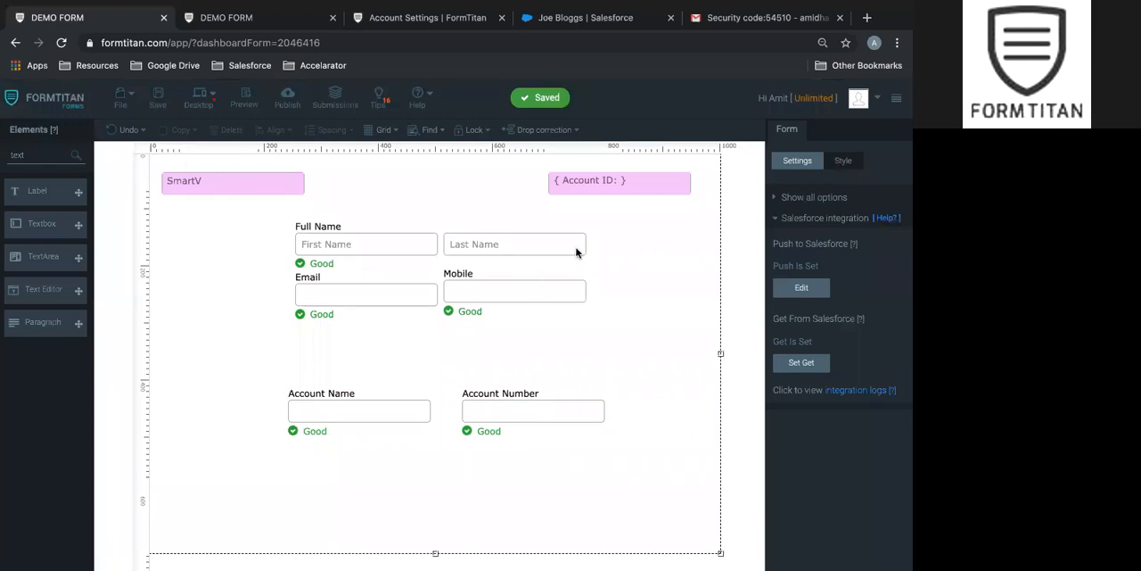
Close the old preview, preview the updated form, and log in with the contact's registered email address.
{"action": "left_click", "coordinate": [304, 184]}
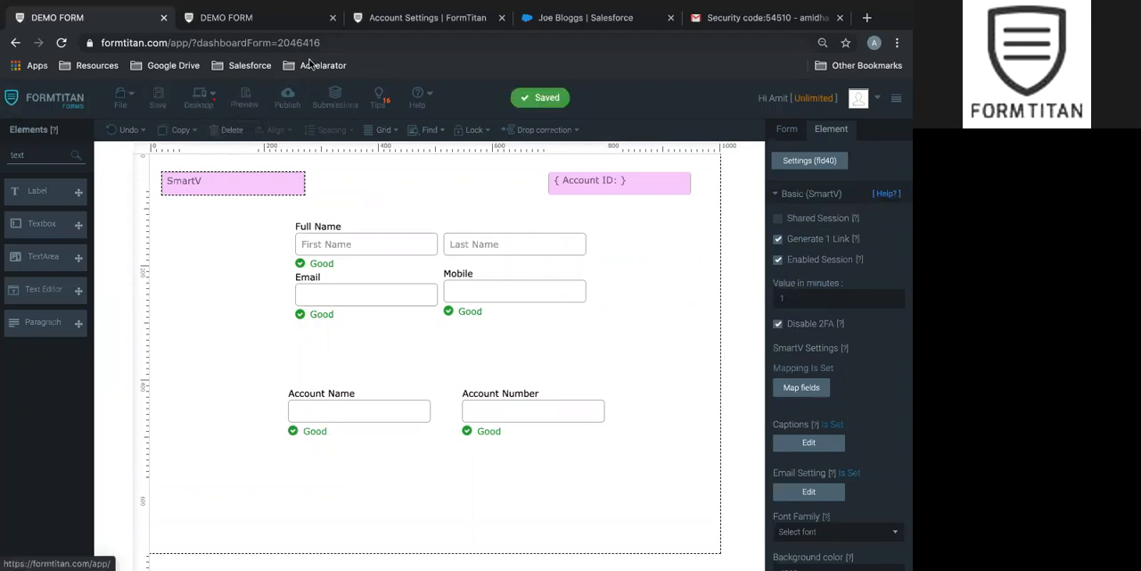
{"action": "left_click", "coordinate": [333, 17]}
{"action": "left_click", "coordinate": [243, 99]}
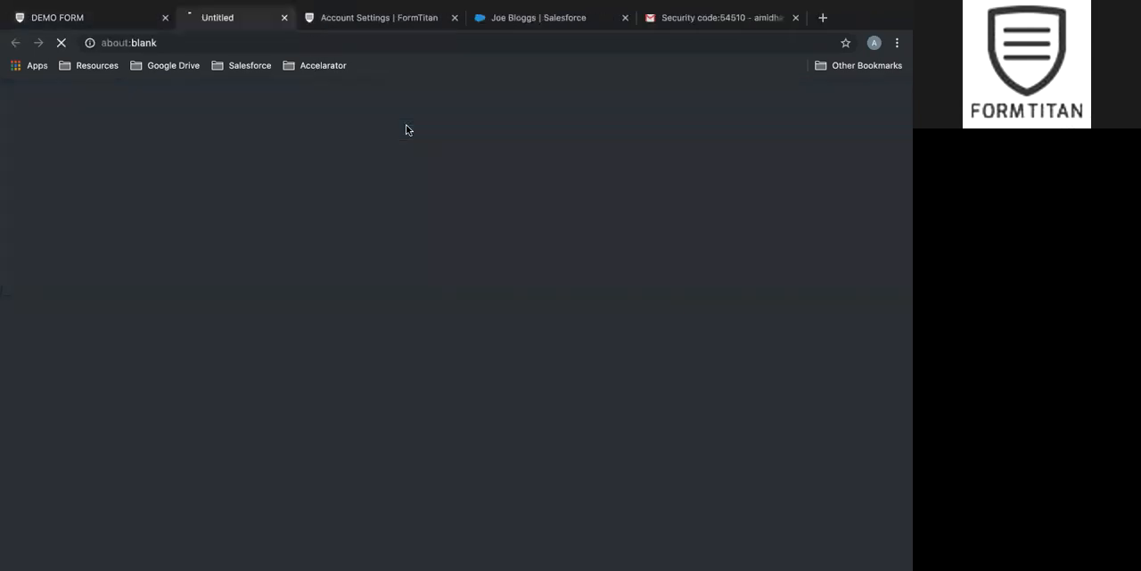
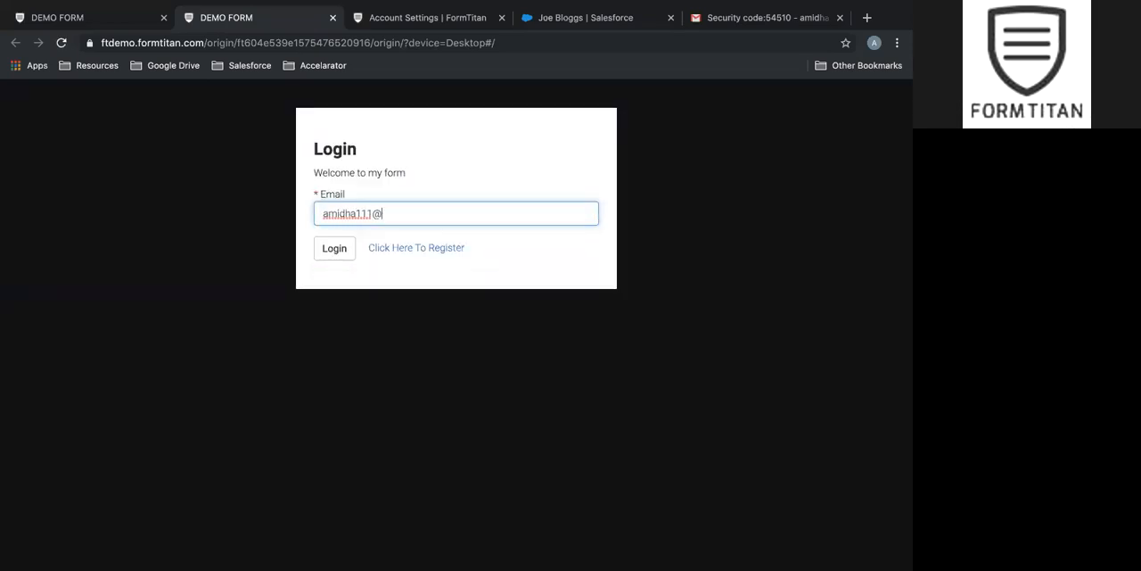
{"action": "left_click", "coordinate": [335, 250]}
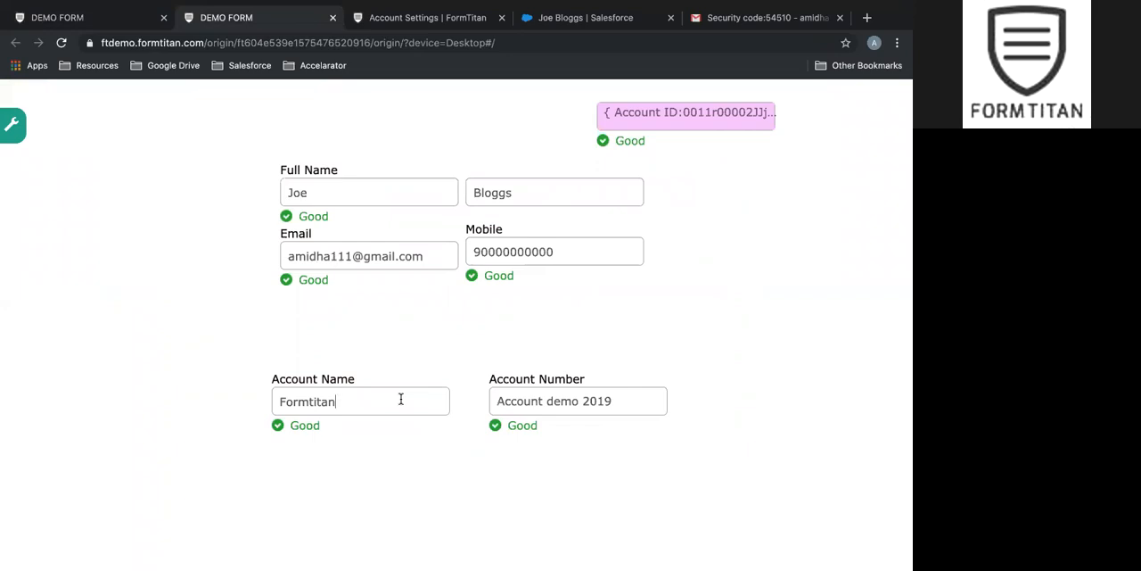
Compare the form's retrieved account name and Account ID with the contact record in Salesforce.
{"action": "left_click", "coordinate": [606, 20]}
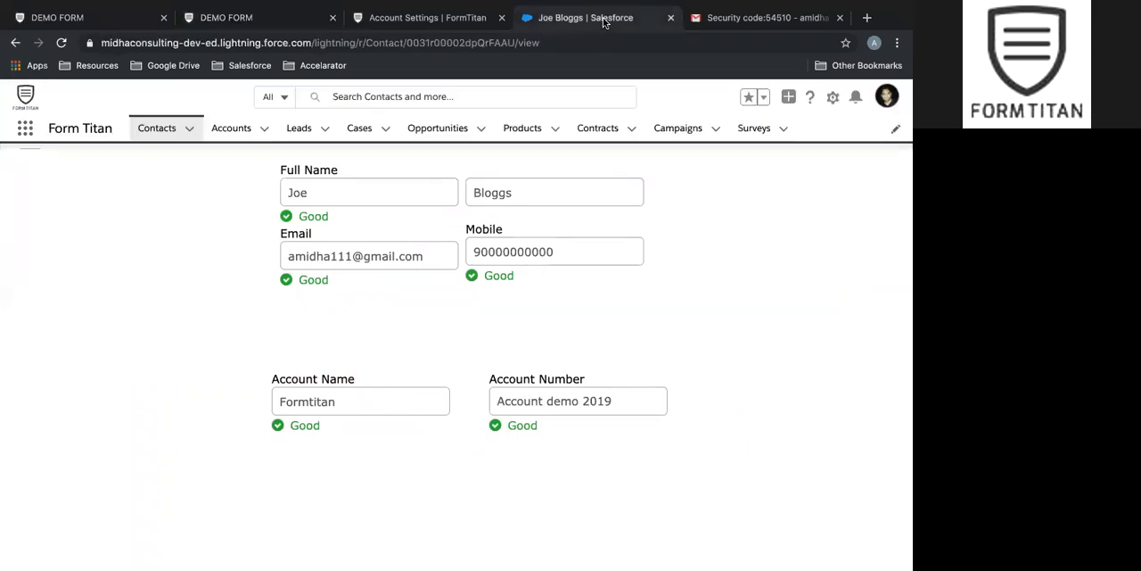
{"action": "scroll", "coordinate": [324, 253], "scroll_direction": "up", "scroll_amount": 5}
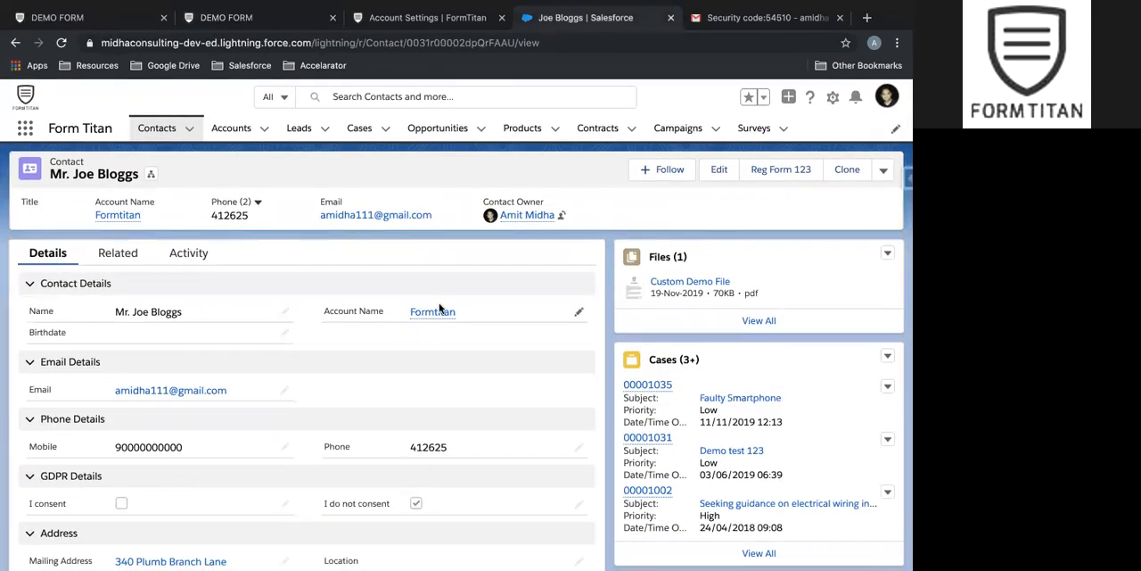
{"action": "left_click", "coordinate": [234, 18]}
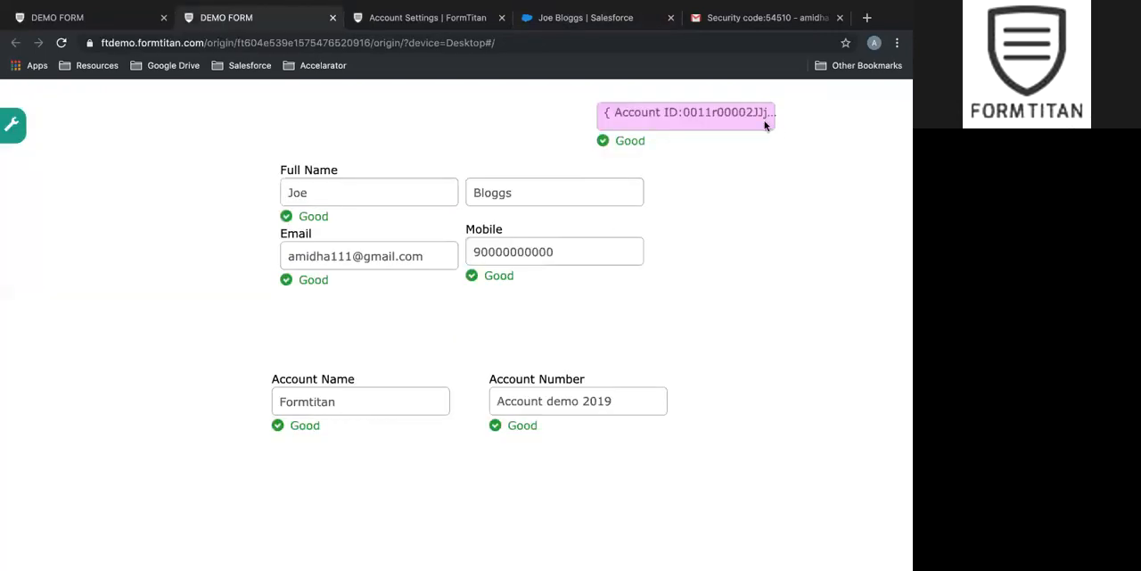
{"action": "left_click_drag", "start_coordinate": [684, 108], "coordinate": [772, 113]}
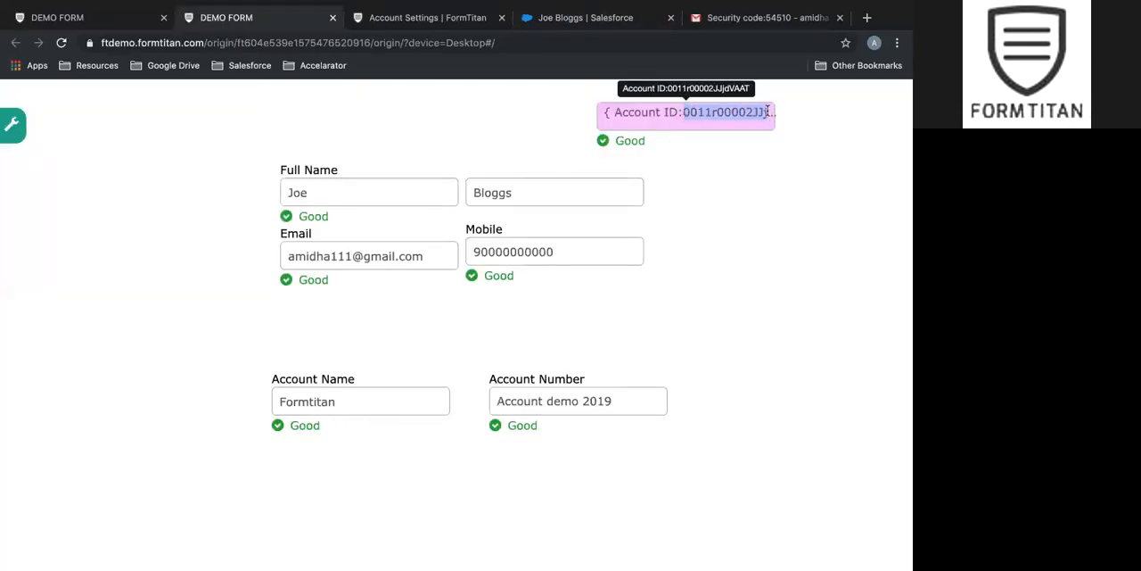
{"action": "left_click", "coordinate": [767, 112]}
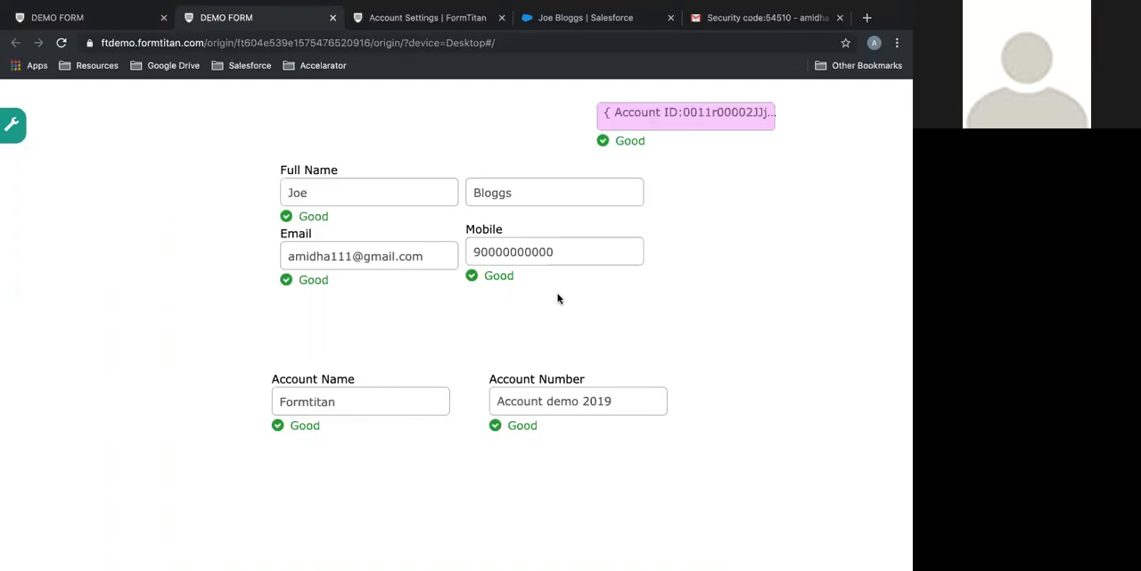
In the form editor, add a Button element between SmartV and Account ID, dismissing its Salesforce action setup.
{"action": "left_click", "coordinate": [131, 18]}
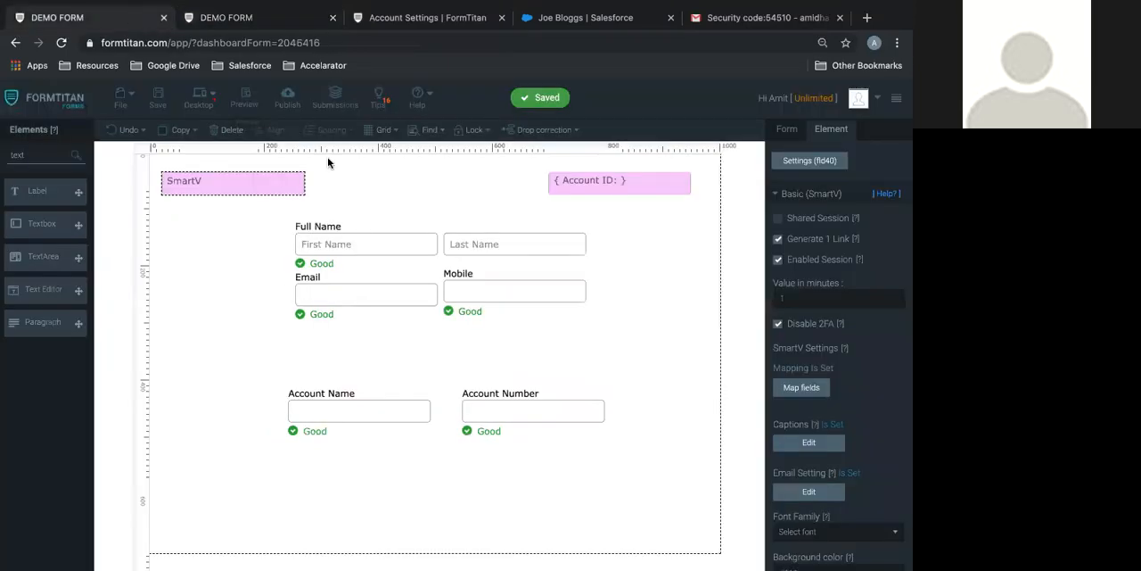
{"action": "left_click", "coordinate": [328, 184]}
{"action": "left_click_drag", "start_coordinate": [72, 157], "coordinate": [4, 157]}
{"action": "type", "text": "butt"}
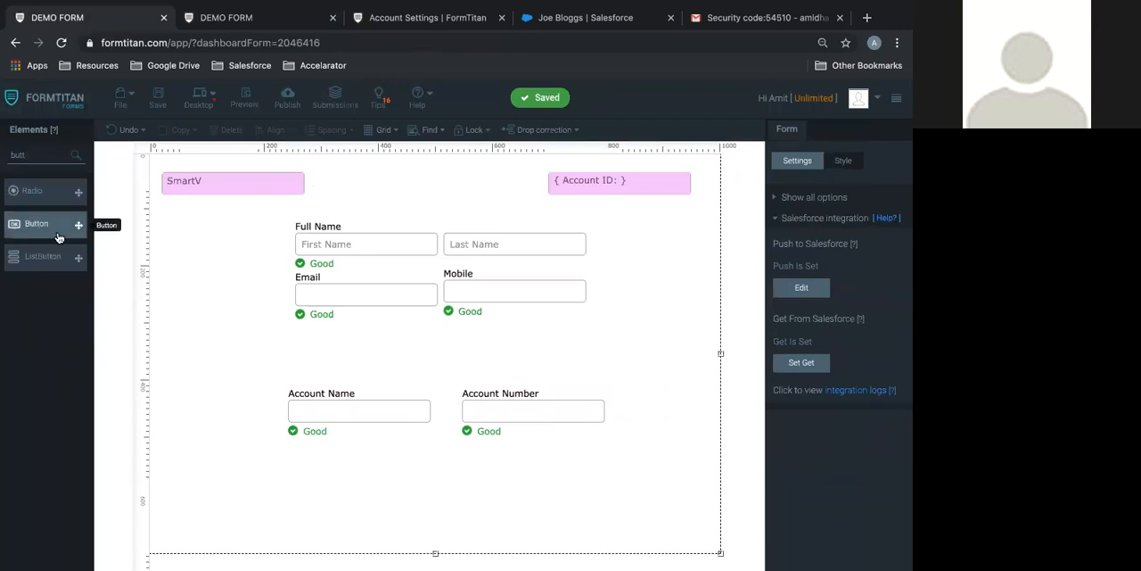
{"action": "left_click_drag", "start_coordinate": [57, 236], "coordinate": [395, 199]}
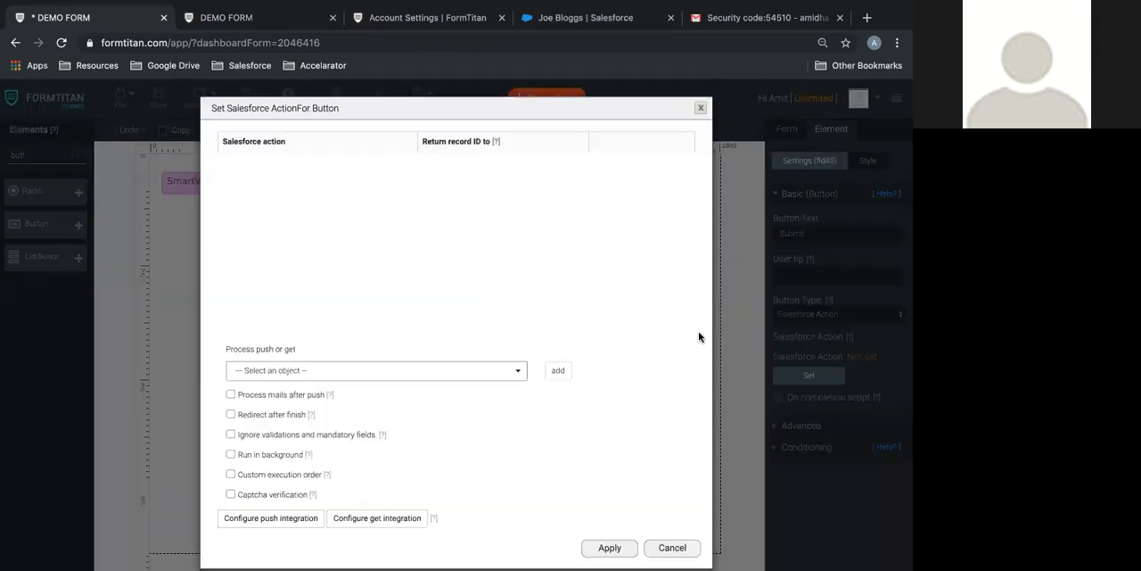
{"action": "left_click", "coordinate": [675, 549]}
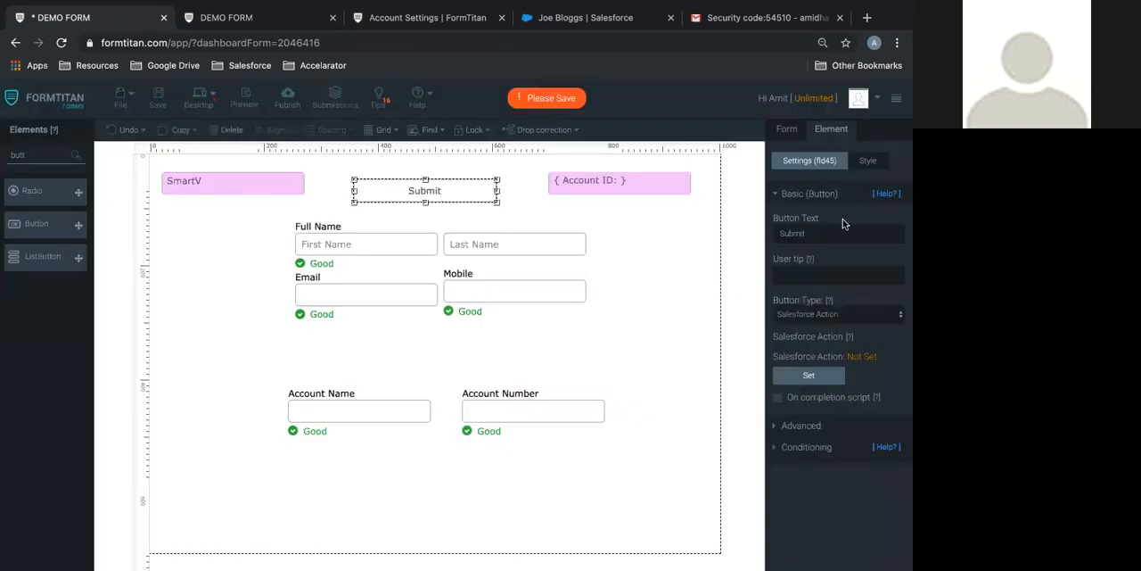
Set the new button's text to "Click Here to Log Out".
{"action": "double_click", "coordinate": [797, 231]}
{"action": "key", "text": "BackSpace"}
{"action": "type", "text": "Click "}
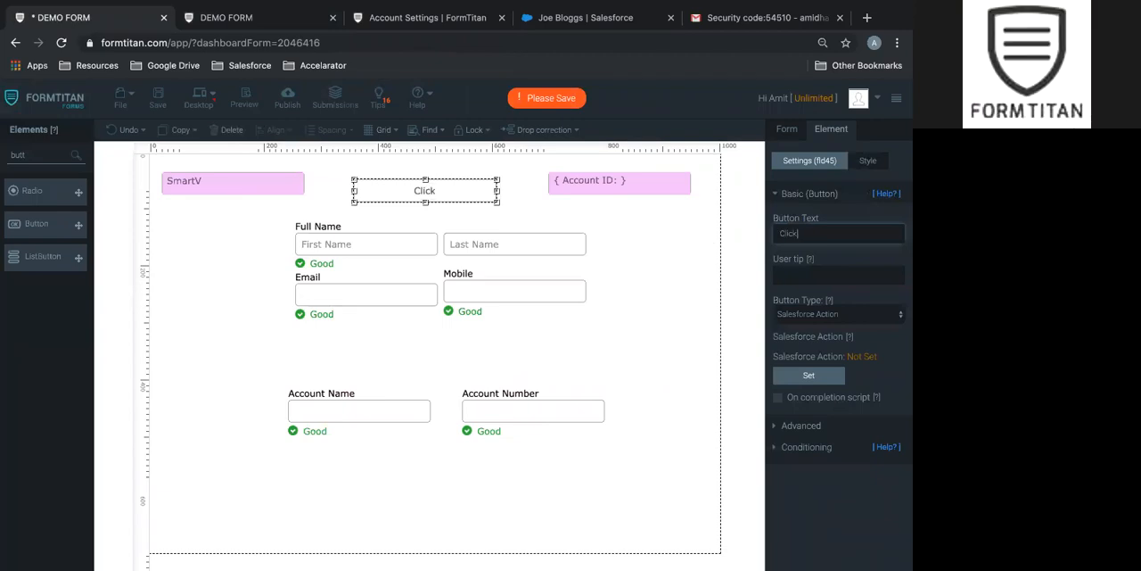
{"action": "type", "text": "Here to Log Out"}
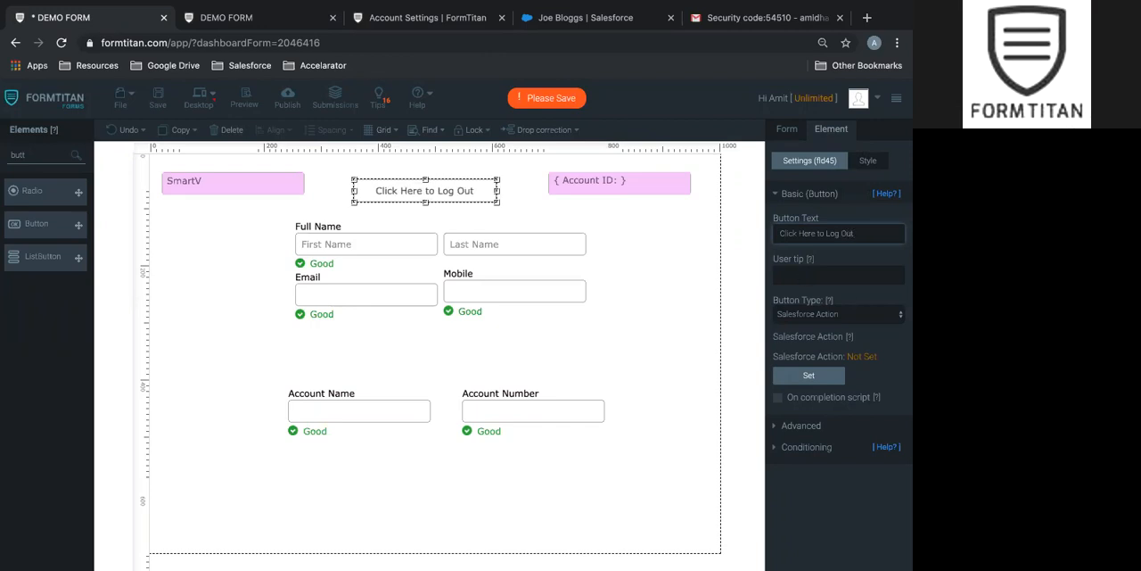
Set the button type to SmartV Logout with Redirect after logout disabled, and save the form.
{"action": "left_click", "coordinate": [852, 319]}
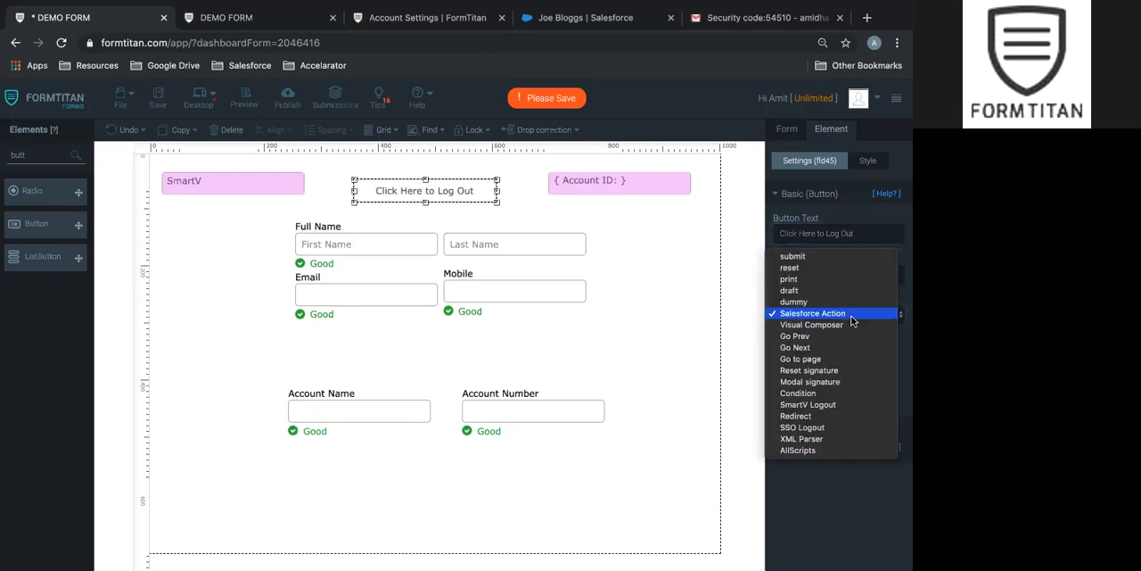
{"action": "left_click", "coordinate": [830, 407]}
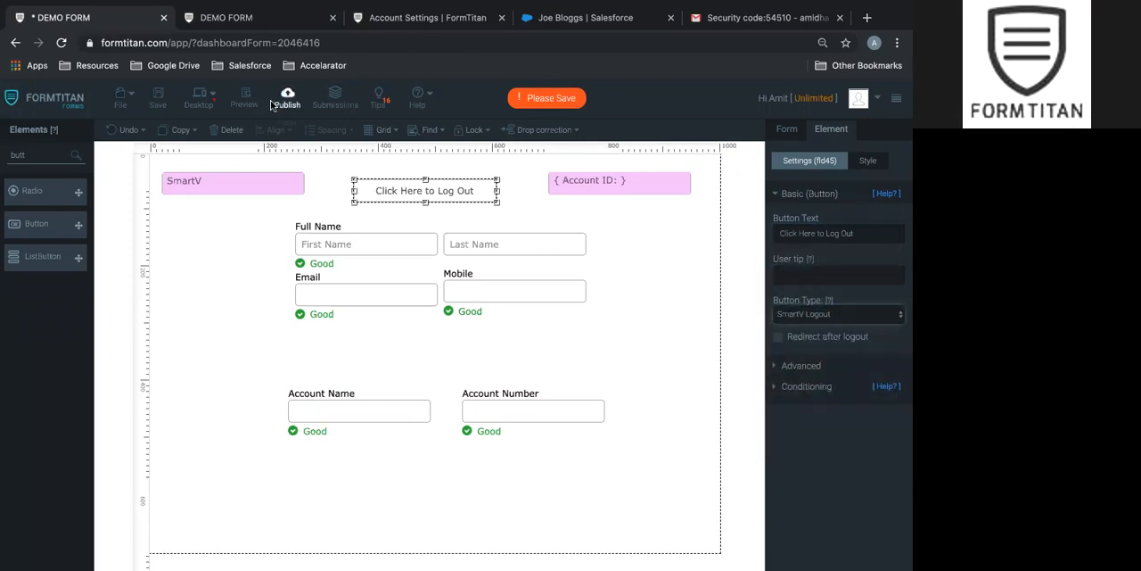
{"action": "left_click", "coordinate": [777, 337]}
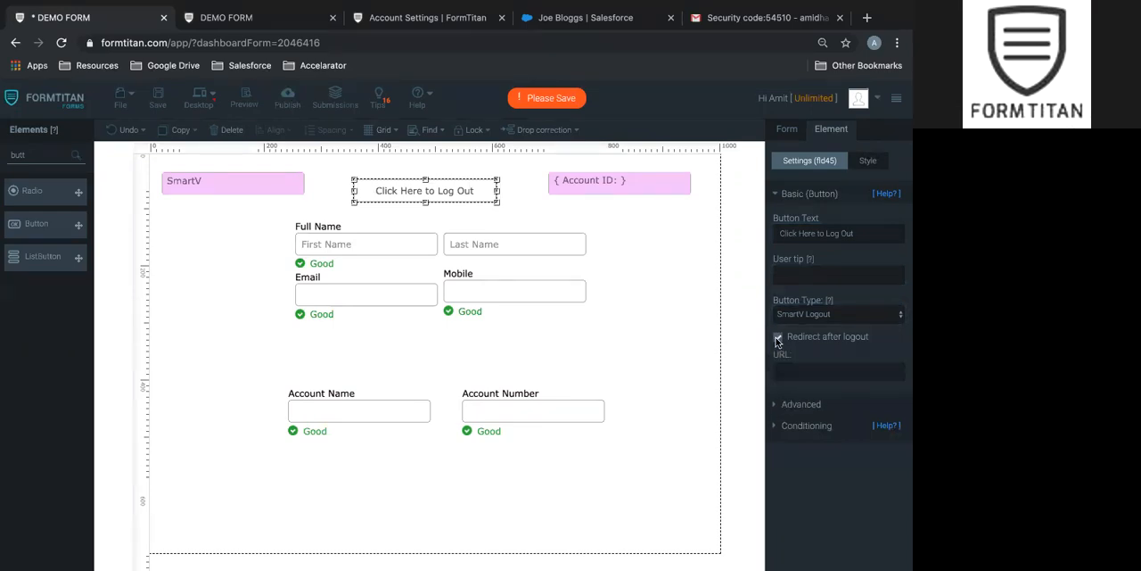
{"action": "left_click", "coordinate": [778, 337]}
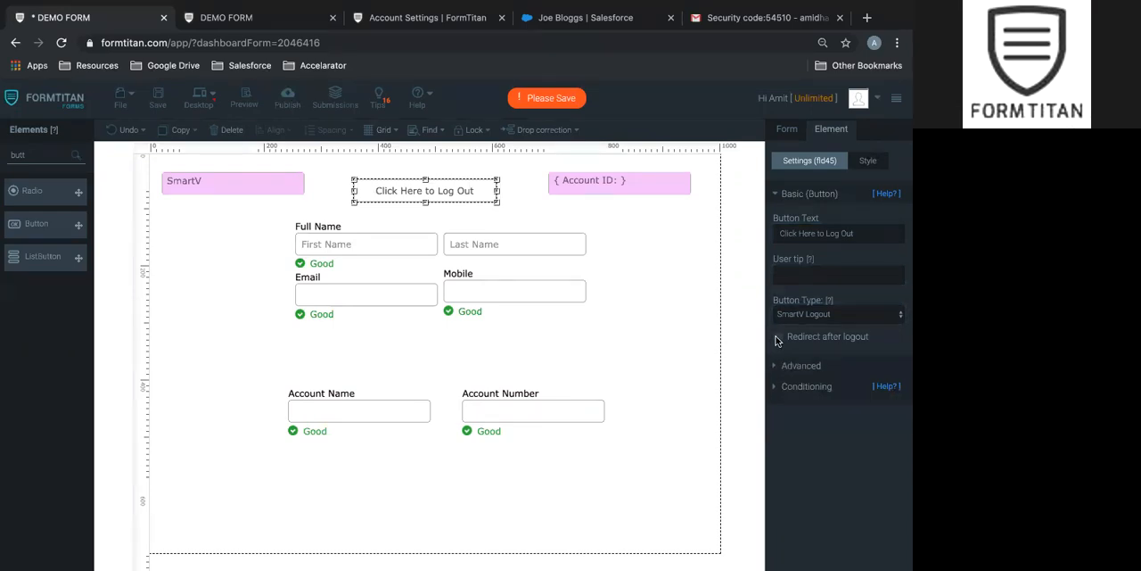
{"action": "left_click", "coordinate": [158, 98]}
Preview the form in place of the old preview, log in with the contact's email, and test the log-out button.
{"action": "left_click", "coordinate": [241, 93]}
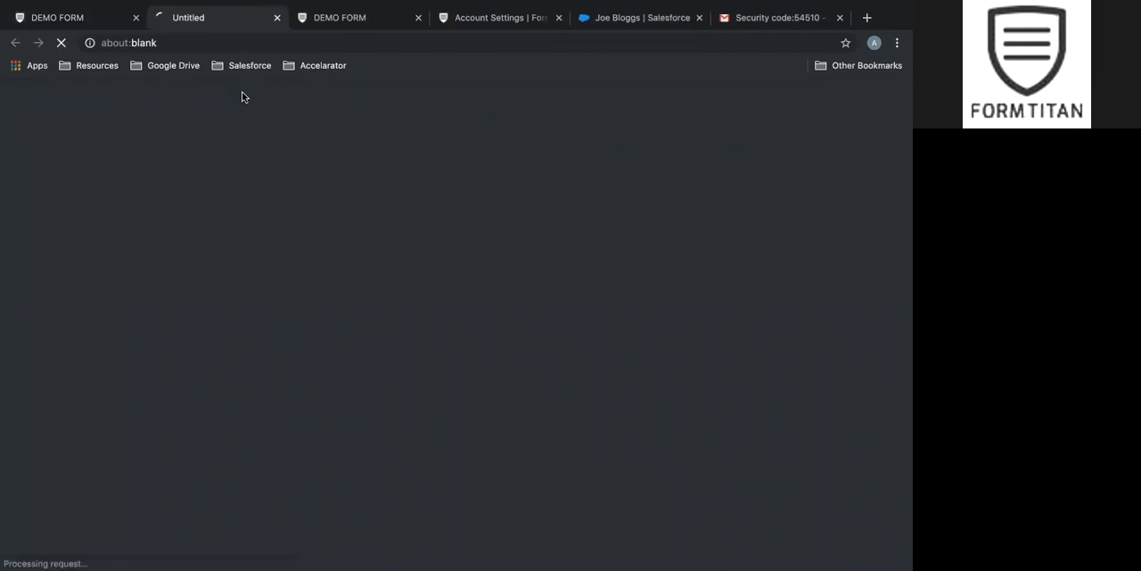
{"action": "left_click", "coordinate": [417, 18]}
{"action": "left_click", "coordinate": [423, 217]}
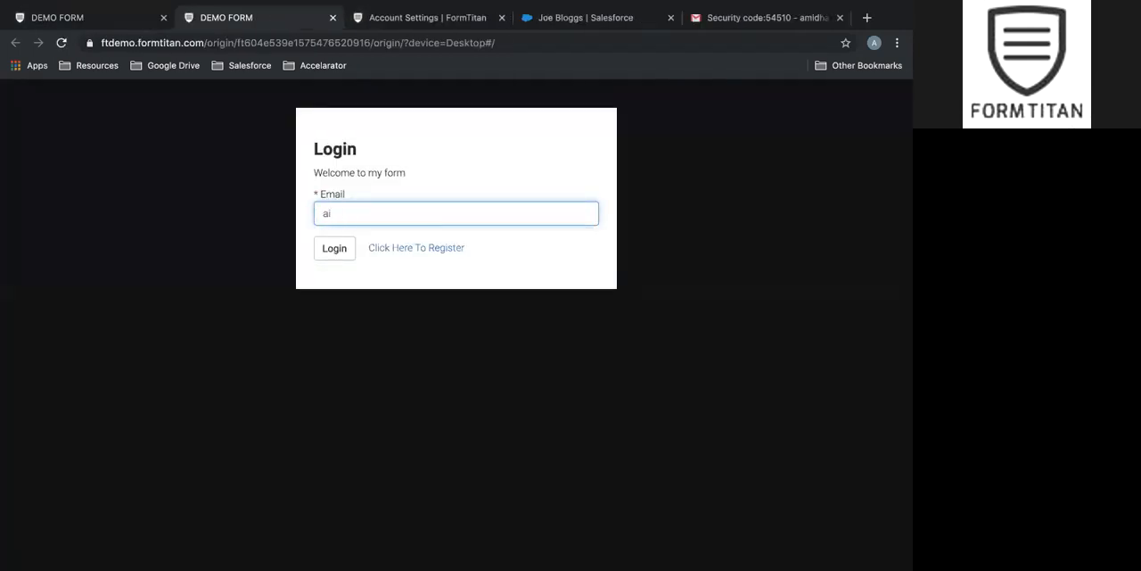
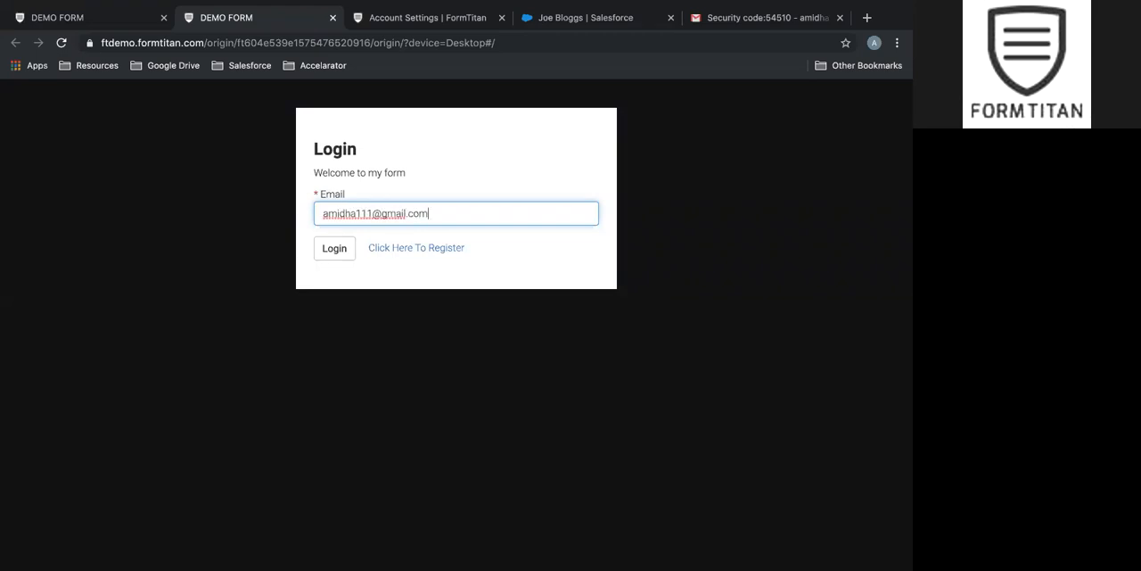
{"action": "left_click", "coordinate": [346, 253]}
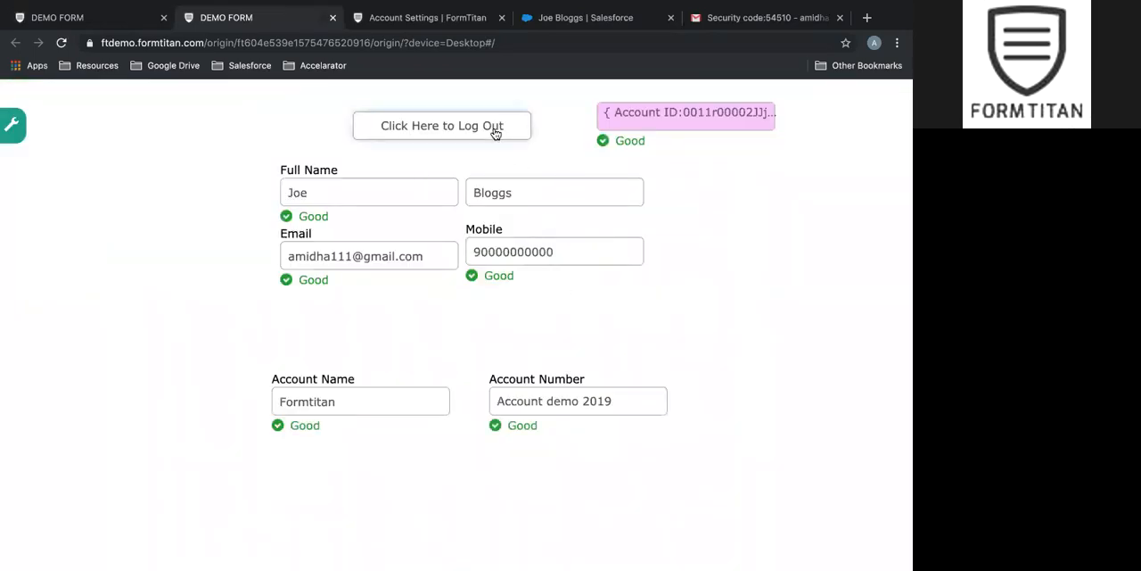
{"action": "left_click", "coordinate": [495, 130]}
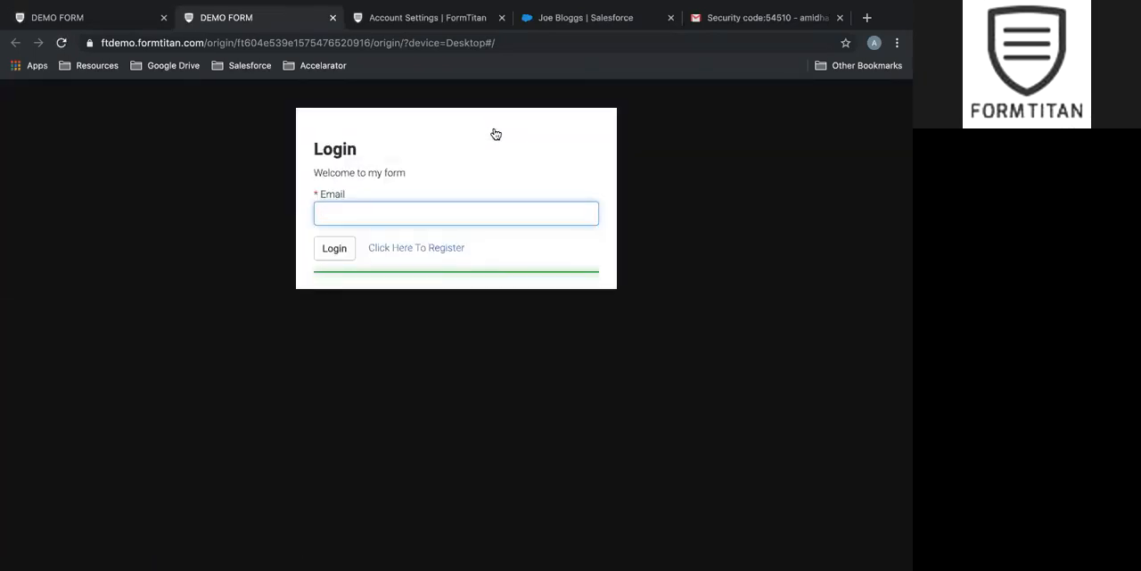
Back in the form editor, add an HREF element beside the Full Name field and set its text to "Log Out".
{"action": "left_click", "coordinate": [120, 19]}
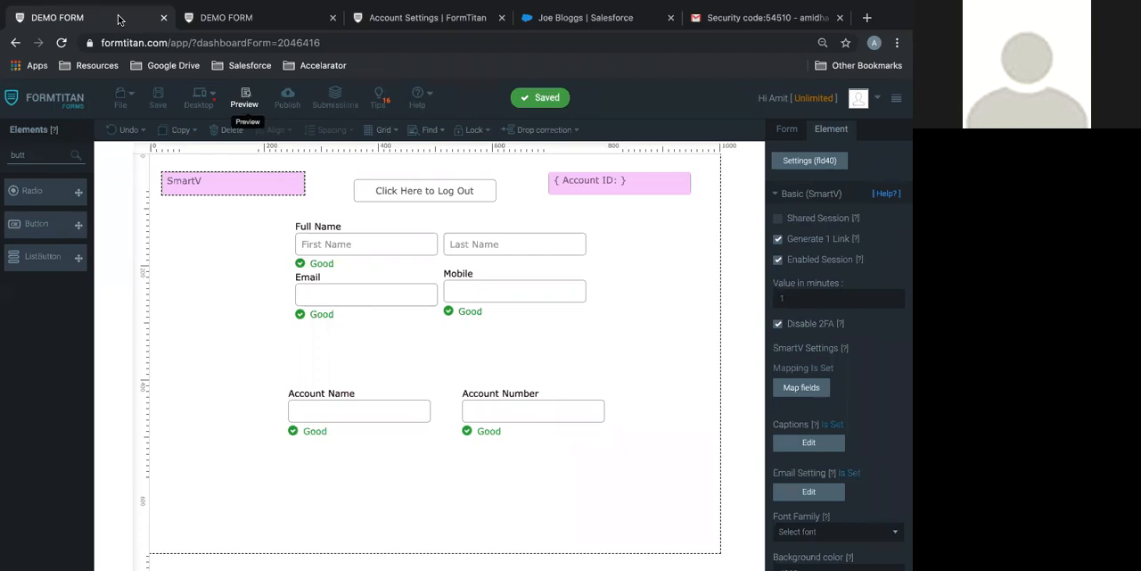
{"action": "left_click_drag", "start_coordinate": [39, 159], "coordinate": [3, 156]}
{"action": "type", "text": "hre"}
{"action": "left_click_drag", "start_coordinate": [40, 191], "coordinate": [219, 255]}
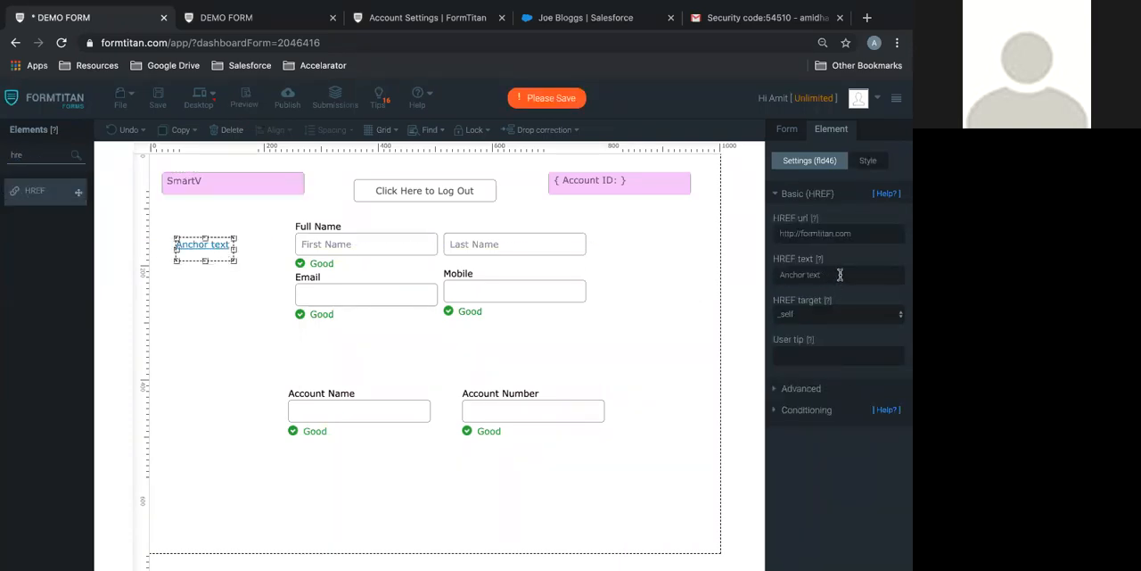
{"action": "left_click_drag", "start_coordinate": [839, 275], "coordinate": [758, 268]}
{"action": "type", "text": "Log O"}
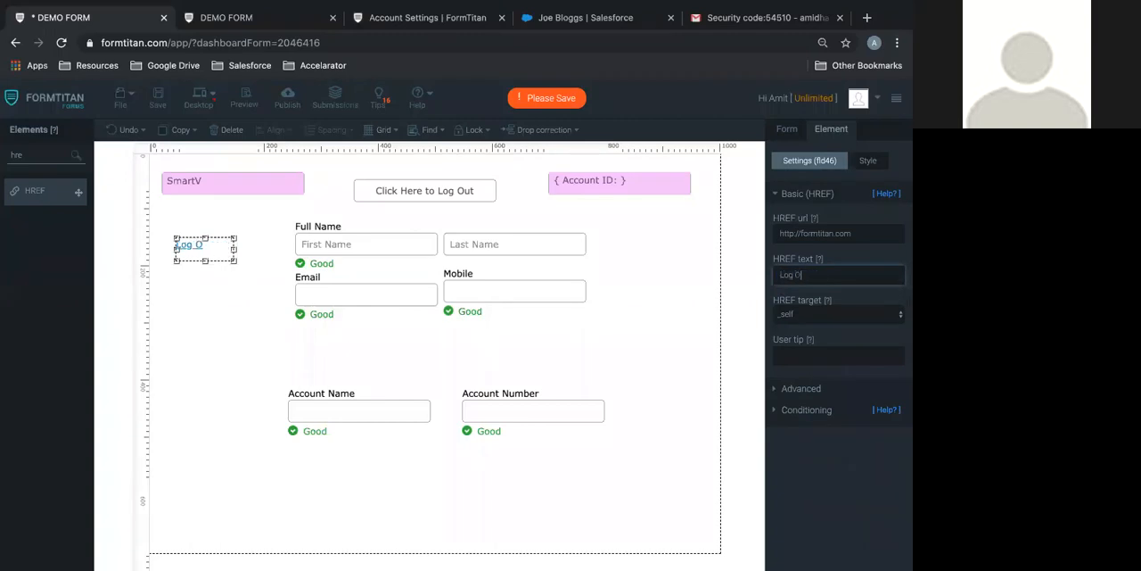
Enable the Log Out link's on-click action and open its result configuration.
{"action": "left_click", "coordinate": [801, 388]}
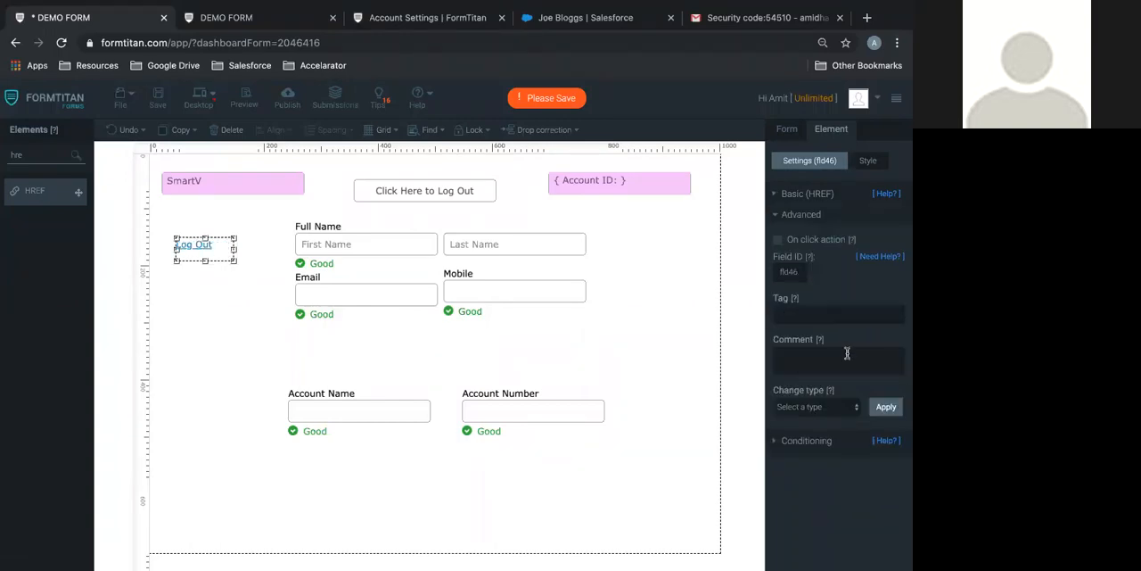
{"action": "left_click", "coordinate": [778, 240]}
{"action": "left_click", "coordinate": [806, 283]}
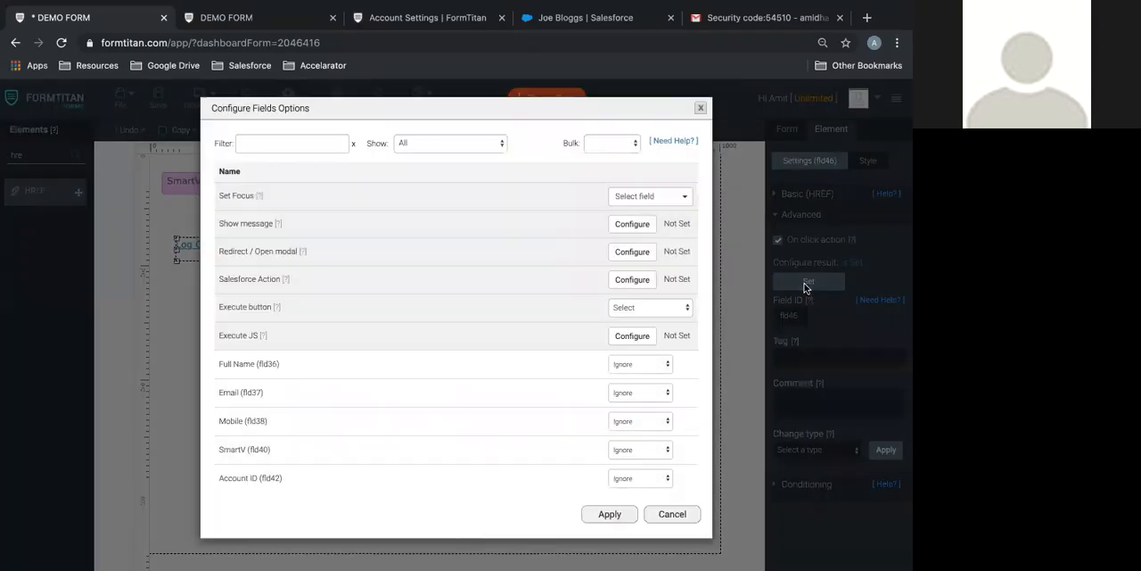
Check the available Execute button actions for the Log Out link without selecting one.
{"action": "left_click", "coordinate": [660, 306]}
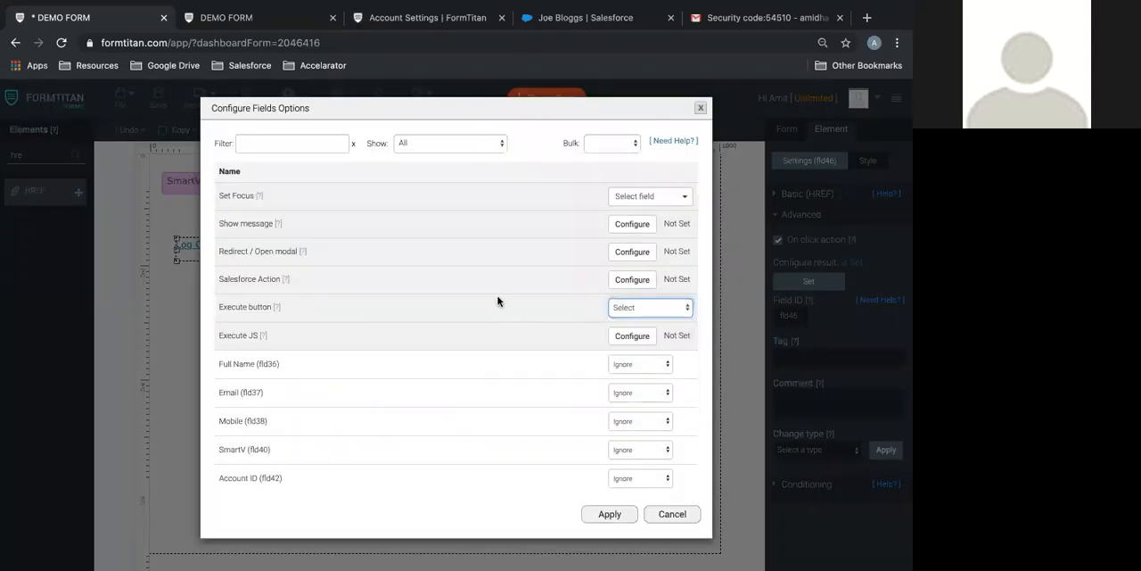
{"action": "scroll", "coordinate": [542, 364], "scroll_direction": "down", "scroll_amount": 3}
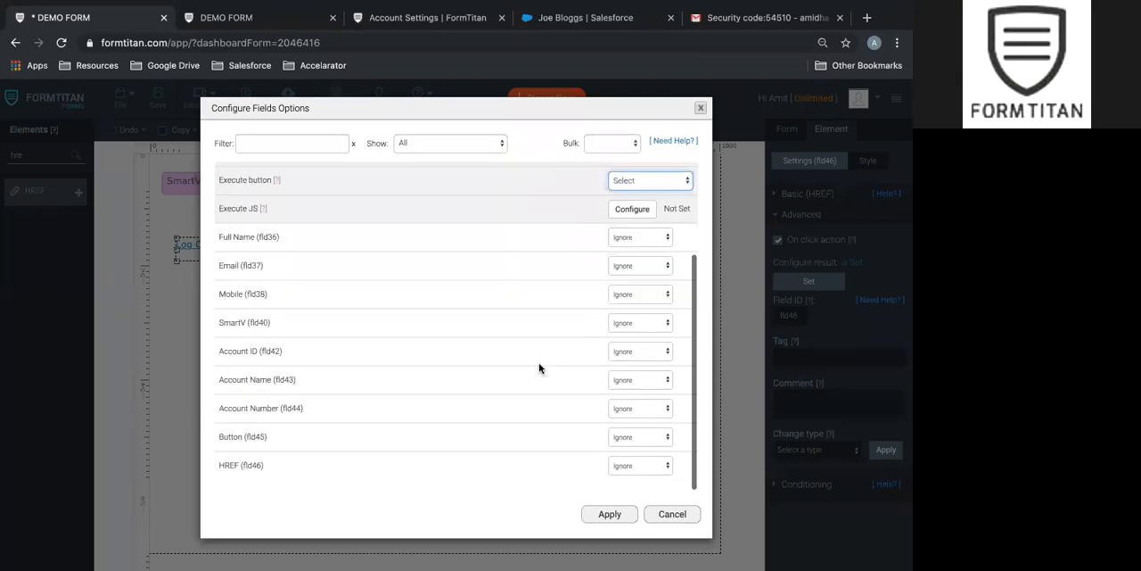
{"action": "scroll", "coordinate": [494, 364], "scroll_direction": "up", "scroll_amount": 3}
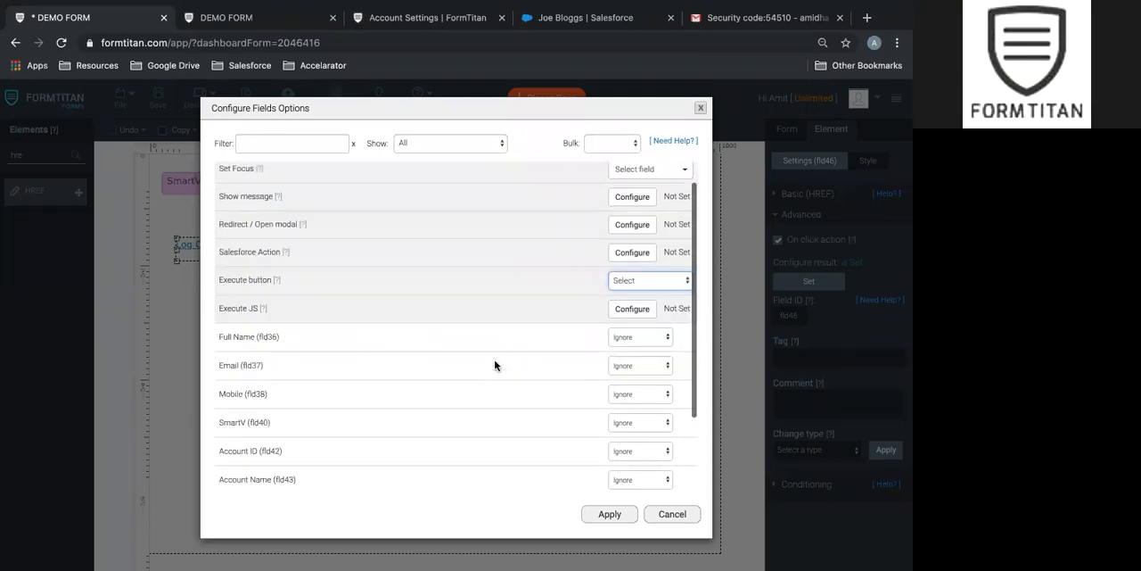
{"action": "left_click", "coordinate": [655, 281]}
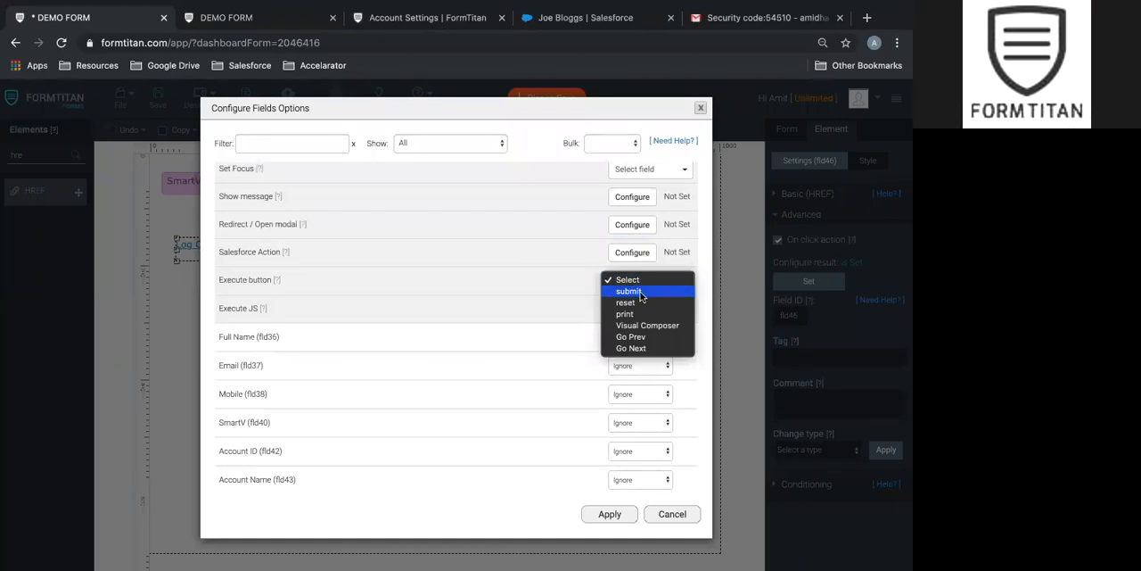
{"action": "left_click", "coordinate": [541, 303]}
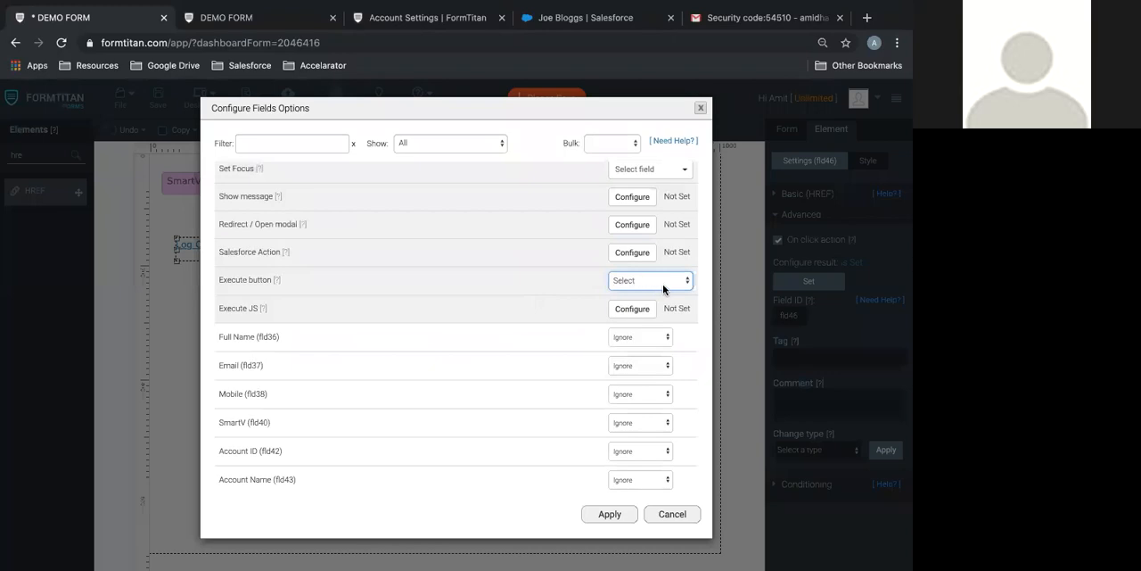
Open the link's Execute JS configuration, copy the JS functions index URL from the comment, and load it in a new browser tab.
{"action": "left_click", "coordinate": [638, 307]}
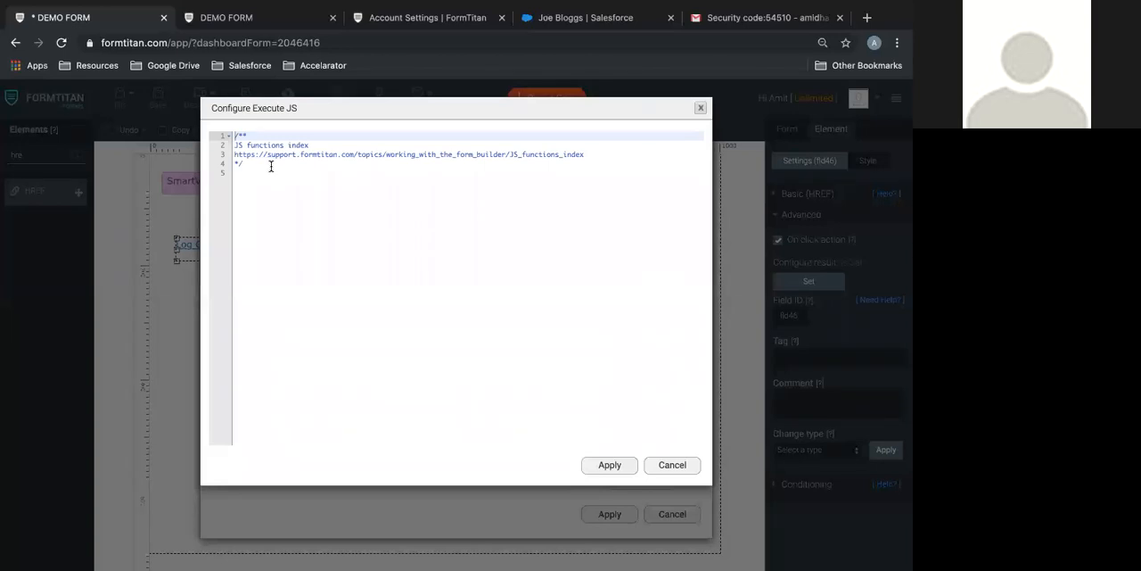
{"action": "left_click", "coordinate": [271, 164]}
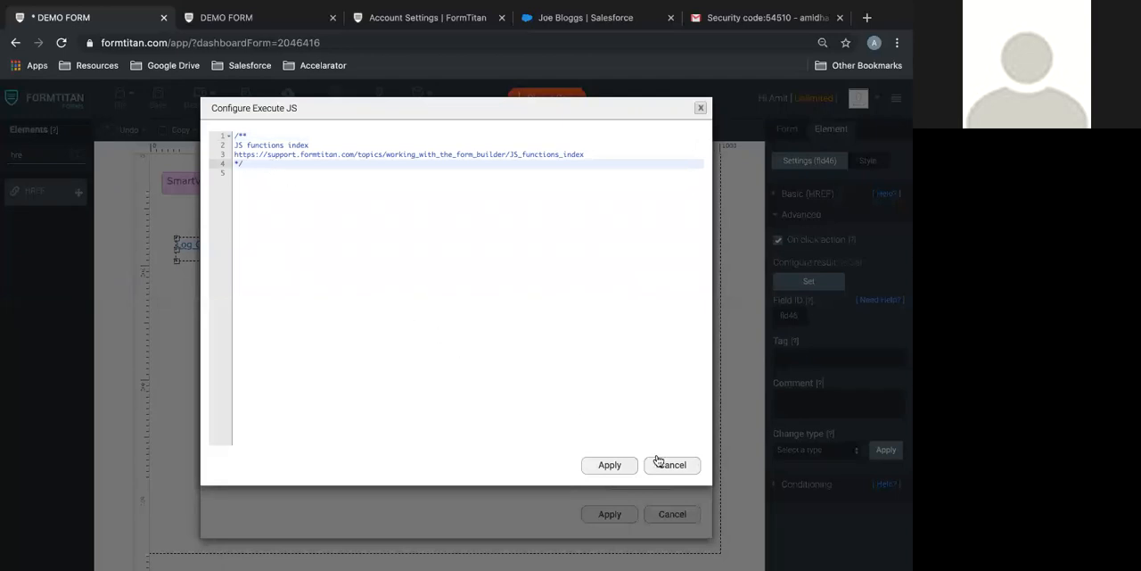
{"action": "left_click_drag", "start_coordinate": [311, 145], "coordinate": [268, 143]}
{"action": "left_click", "coordinate": [326, 152]}
{"action": "left_click_drag", "start_coordinate": [582, 154], "coordinate": [234, 155]}
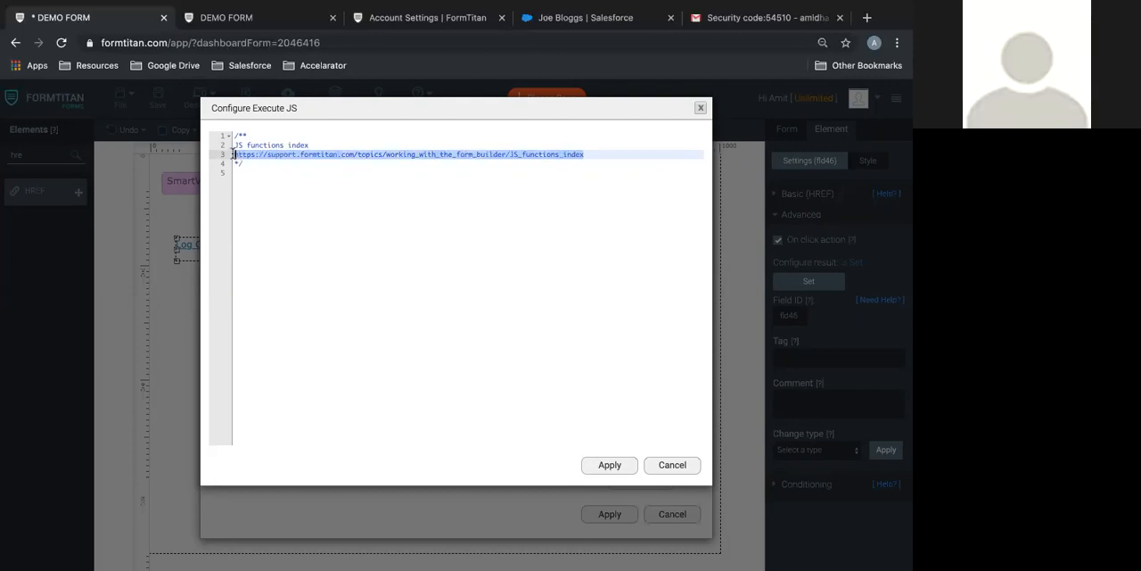
{"action": "key", "text": "ctrl+c"}
{"action": "left_click", "coordinate": [866, 18]}
{"action": "key", "text": "ctrl+v"}
{"action": "key", "text": "Return"}
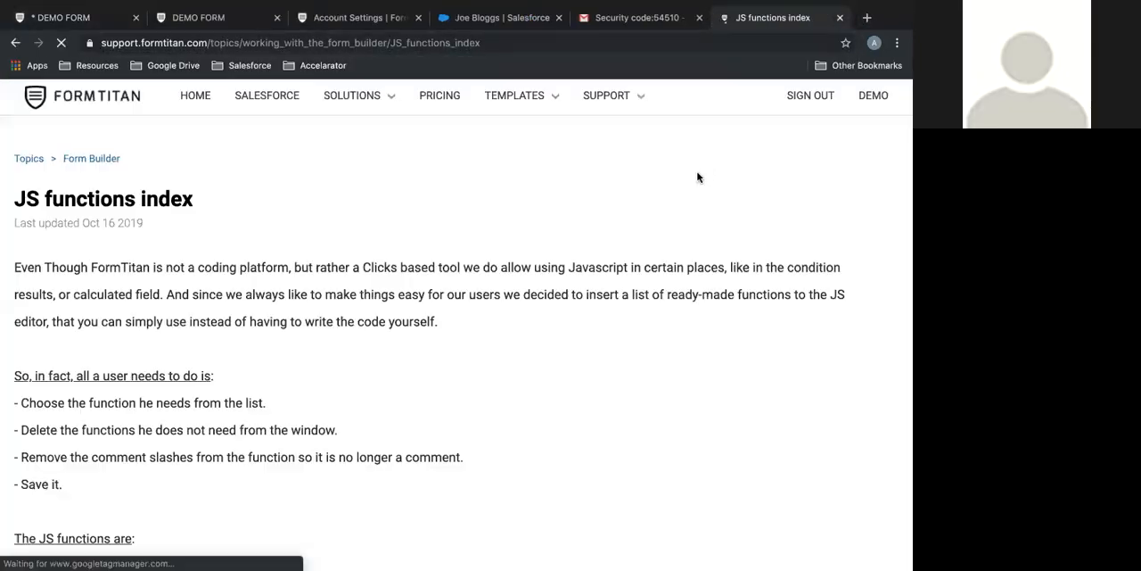
Copy the "Logout from SmartV" function window.FTSmartVLogout(); from the index page and return to the form editor.
{"action": "scroll", "coordinate": [480, 319], "scroll_direction": "down", "scroll_amount": 2}
{"action": "scroll", "coordinate": [480, 318], "scroll_direction": "down", "scroll_amount": 8}
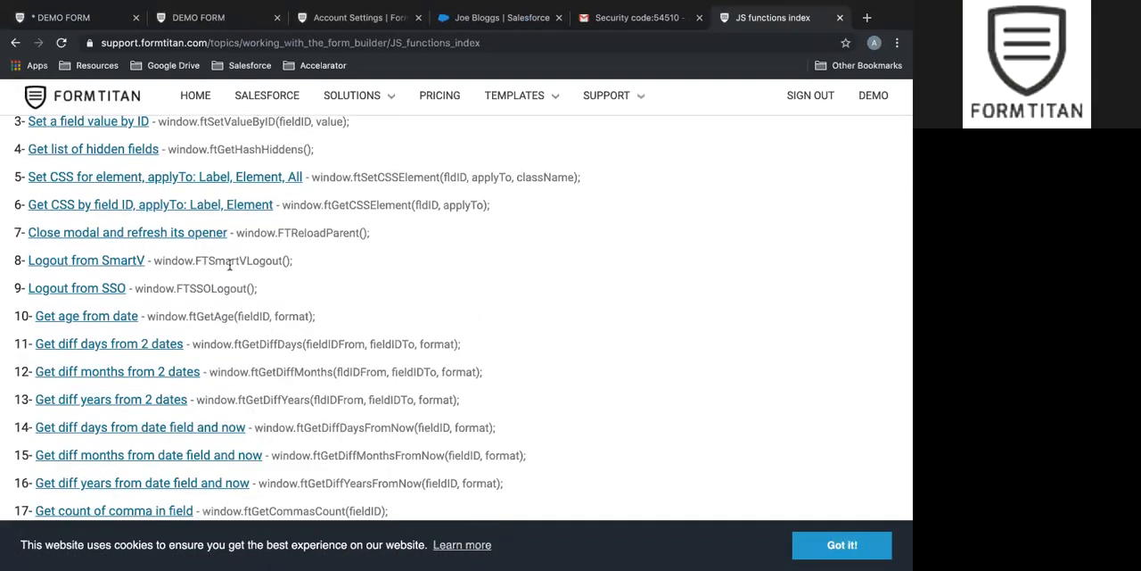
{"action": "left_click_drag", "start_coordinate": [297, 263], "coordinate": [153, 260]}
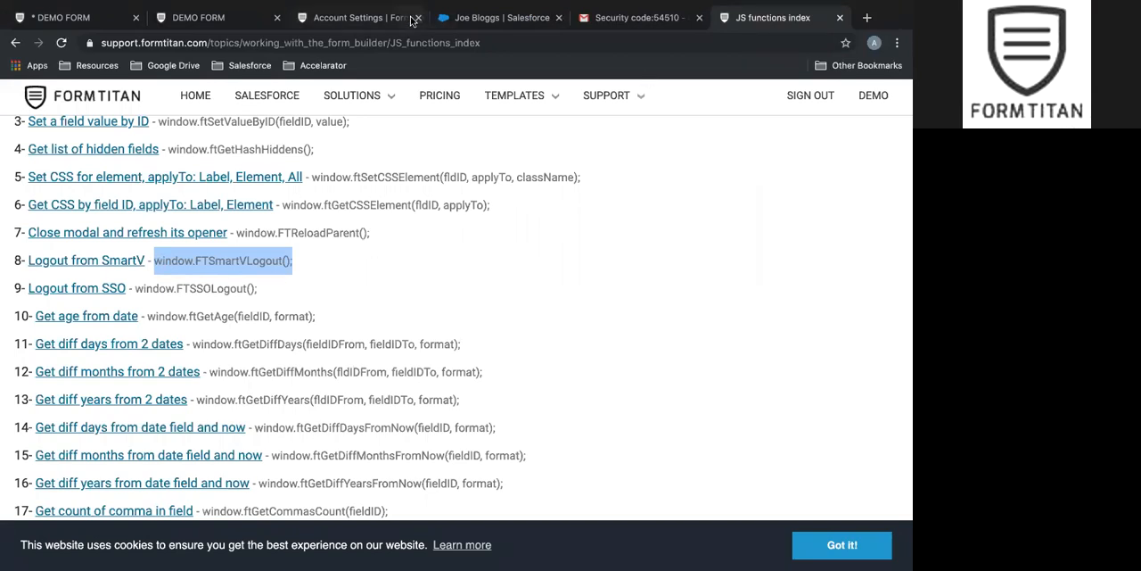
{"action": "left_click", "coordinate": [219, 20]}
{"action": "left_click", "coordinate": [68, 24]}
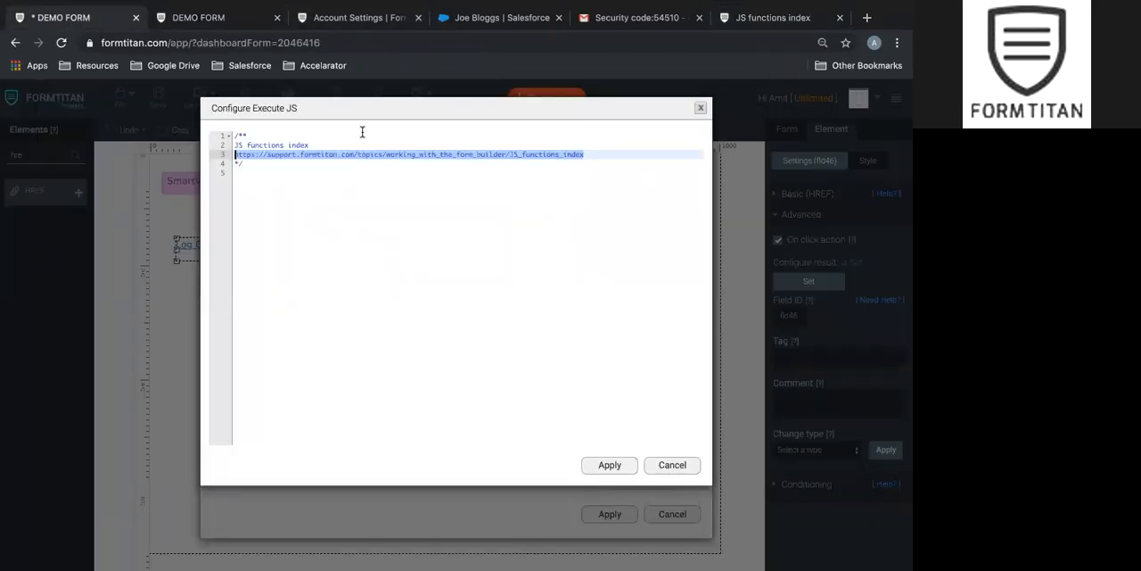
Add window.FTSmartVLogout(); below the comment in the Execute JS script, apply the link's configuration, and save the form.
{"action": "left_click", "coordinate": [329, 163]}
{"action": "key", "text": "Return"}
{"action": "key", "text": "ctrl+v"}
{"action": "left_click", "coordinate": [328, 227]}
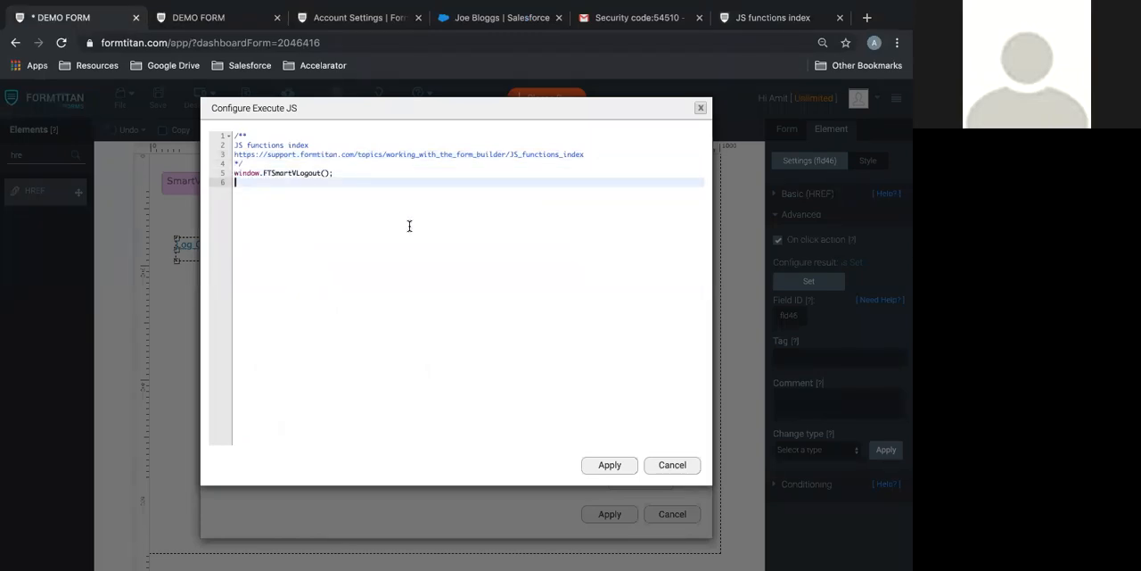
{"action": "left_click", "coordinate": [612, 464]}
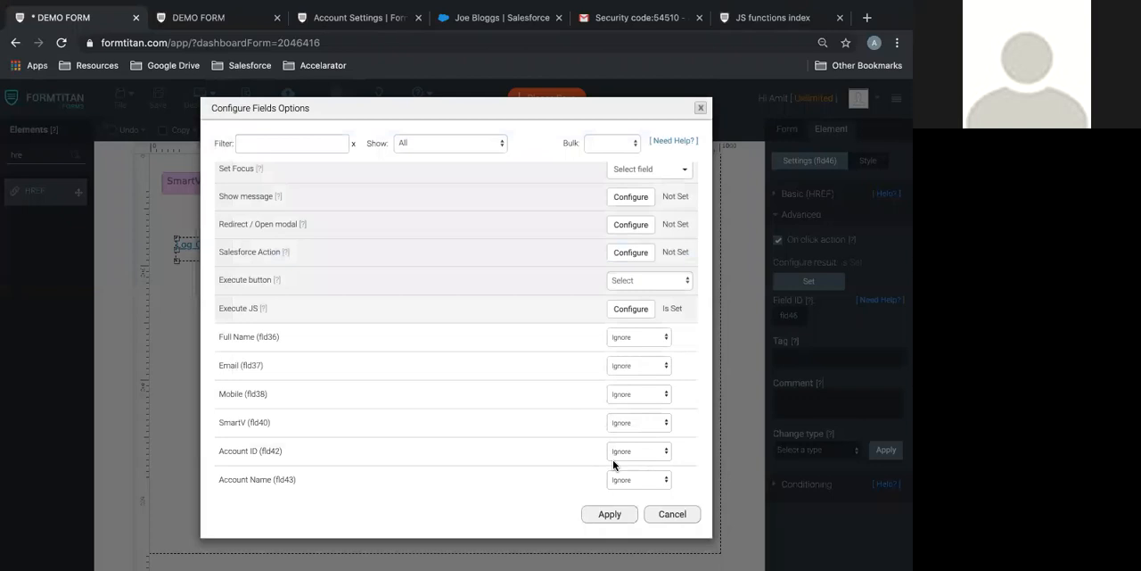
{"action": "left_click", "coordinate": [619, 515]}
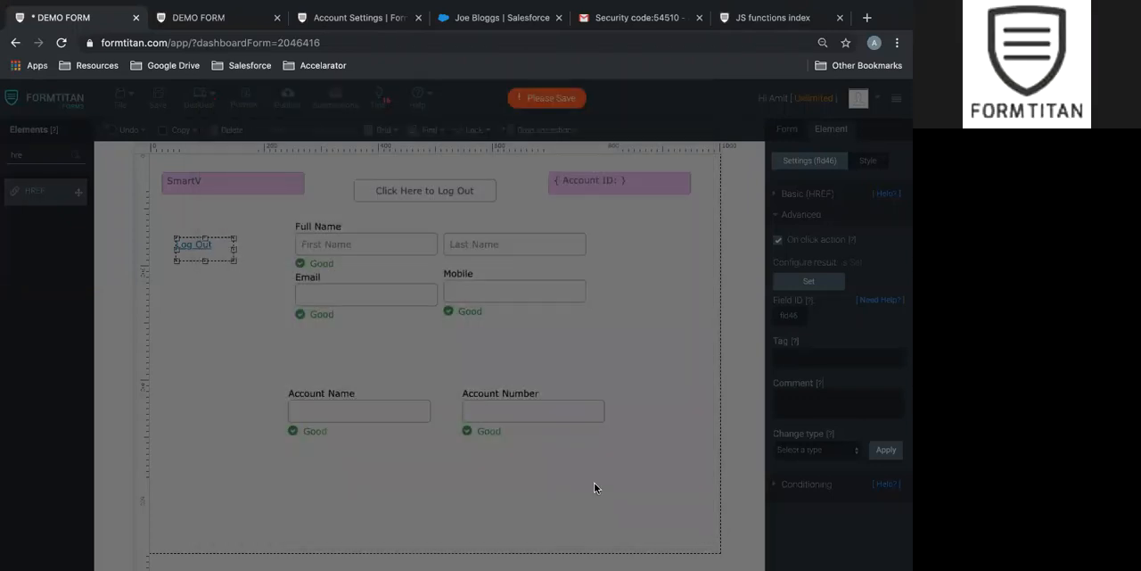
{"action": "left_click", "coordinate": [158, 96]}
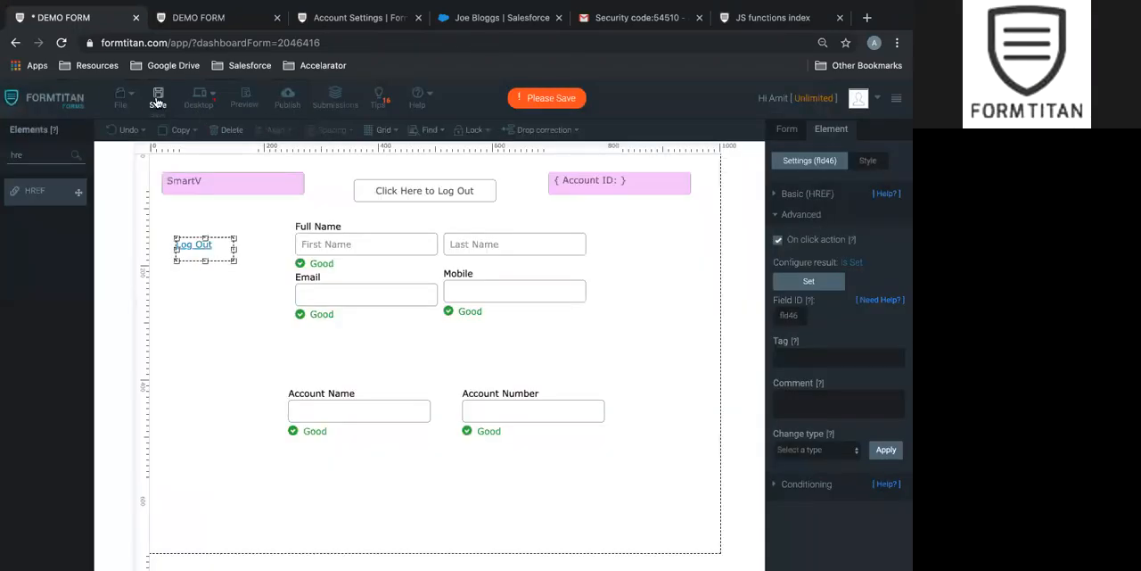
Preview the form, log in with the contact's email, and test the Log Out link.
{"action": "left_click", "coordinate": [244, 96]}
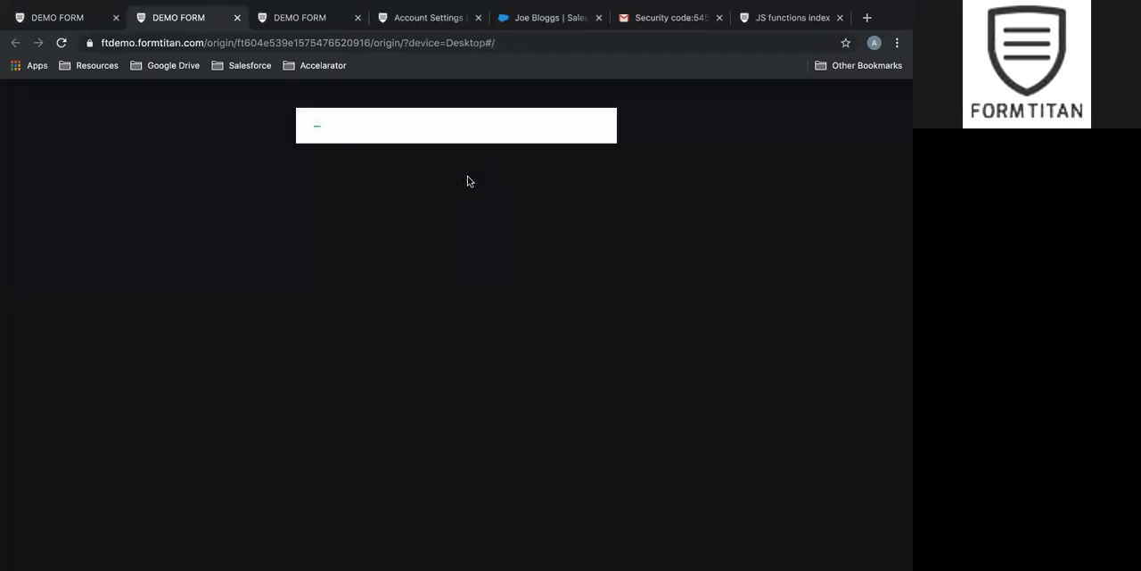
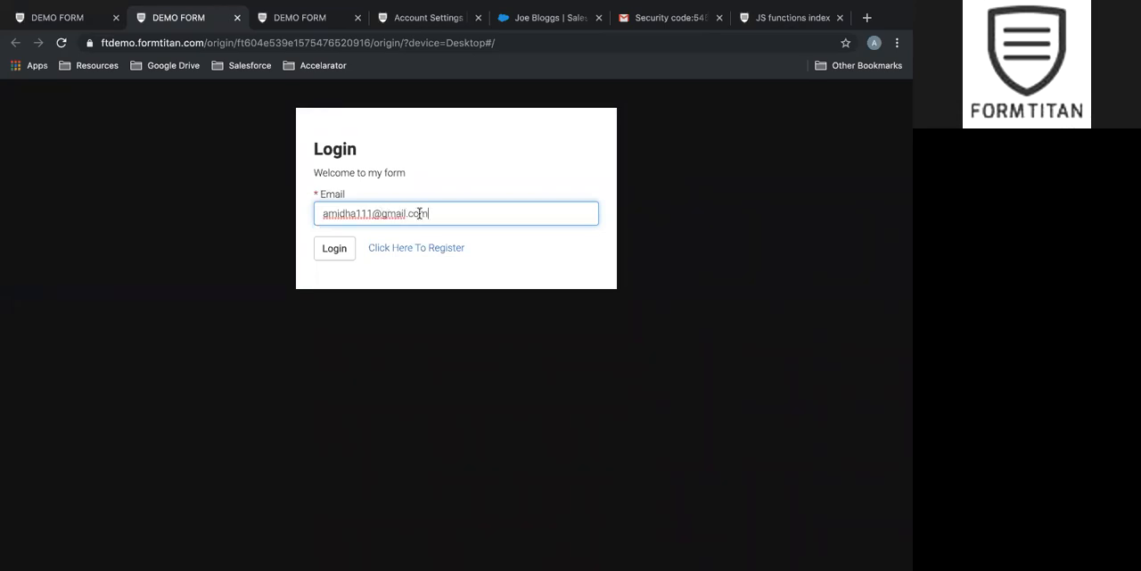
{"action": "left_click", "coordinate": [334, 248]}
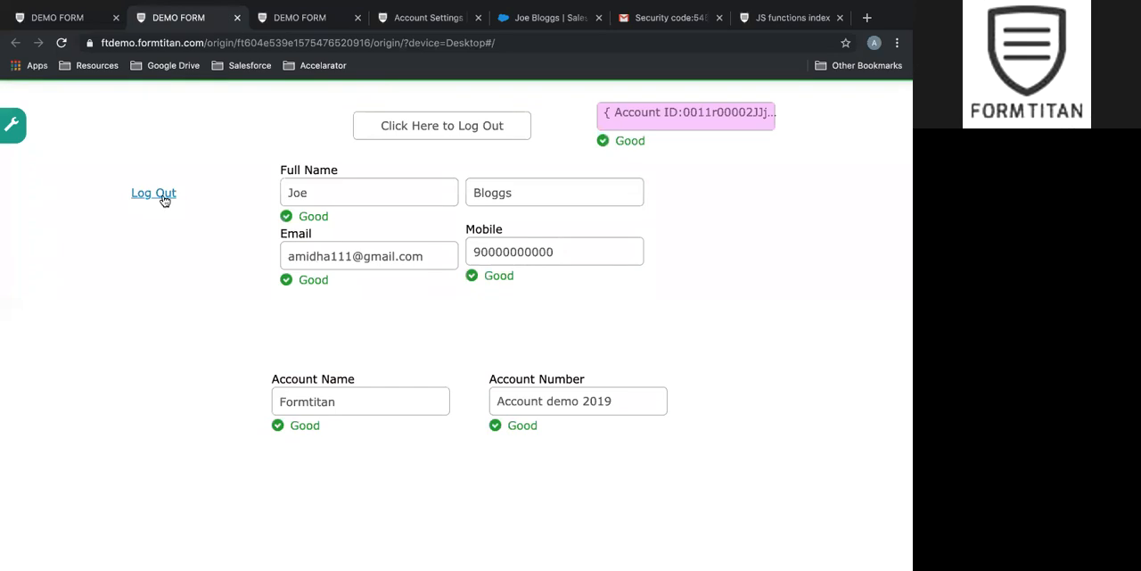
{"action": "left_click", "coordinate": [164, 201]}
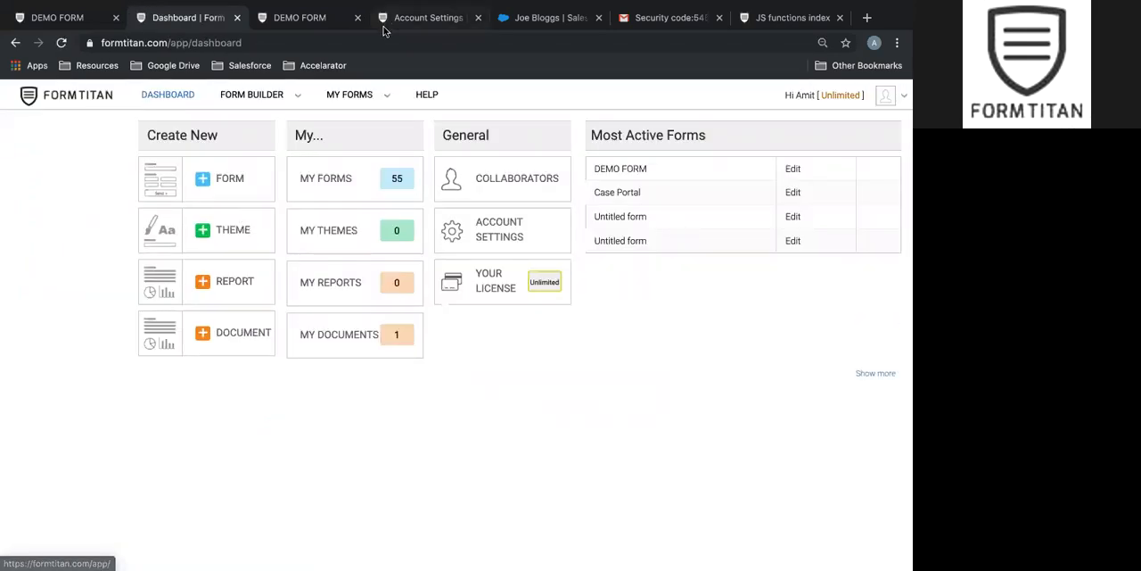
Return to the form editor, delete the Log Out link, and save the form.
{"action": "left_click", "coordinate": [54, 18]}
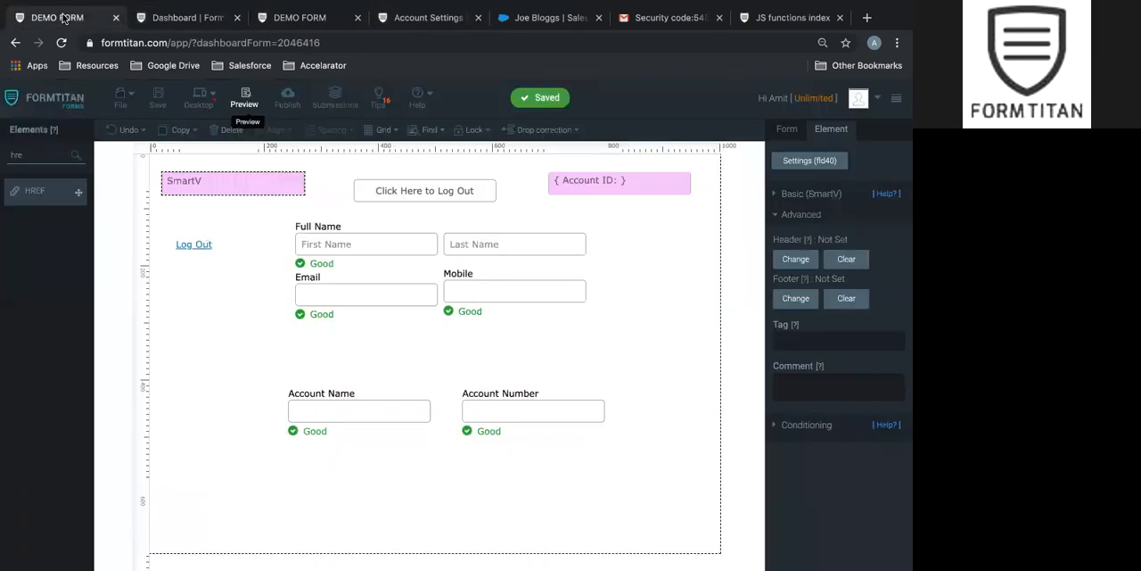
{"action": "left_click", "coordinate": [199, 245]}
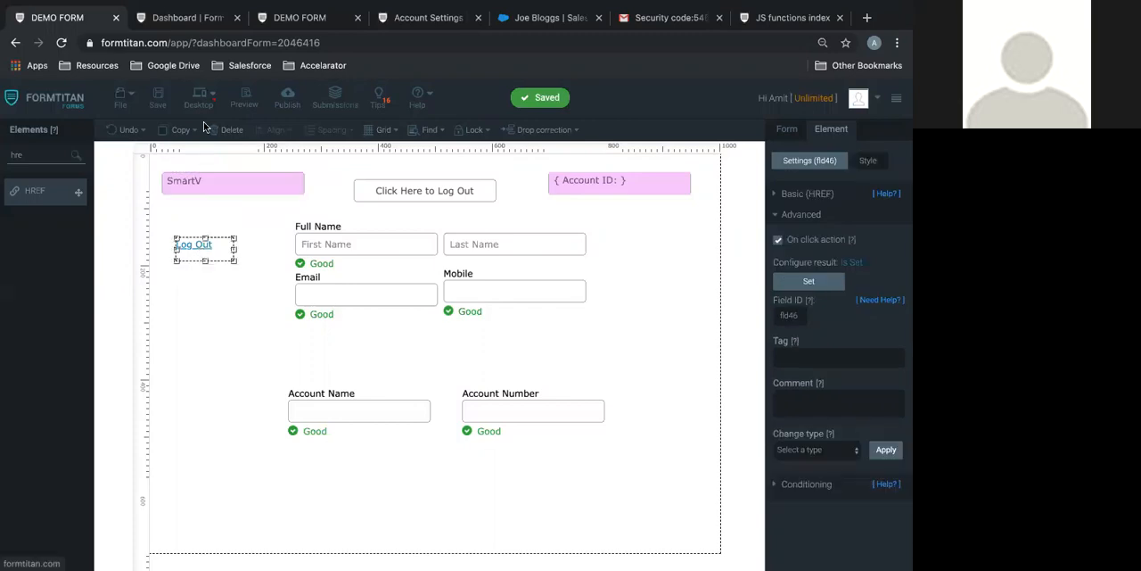
{"action": "left_click", "coordinate": [208, 130]}
{"action": "left_click", "coordinate": [157, 103]}
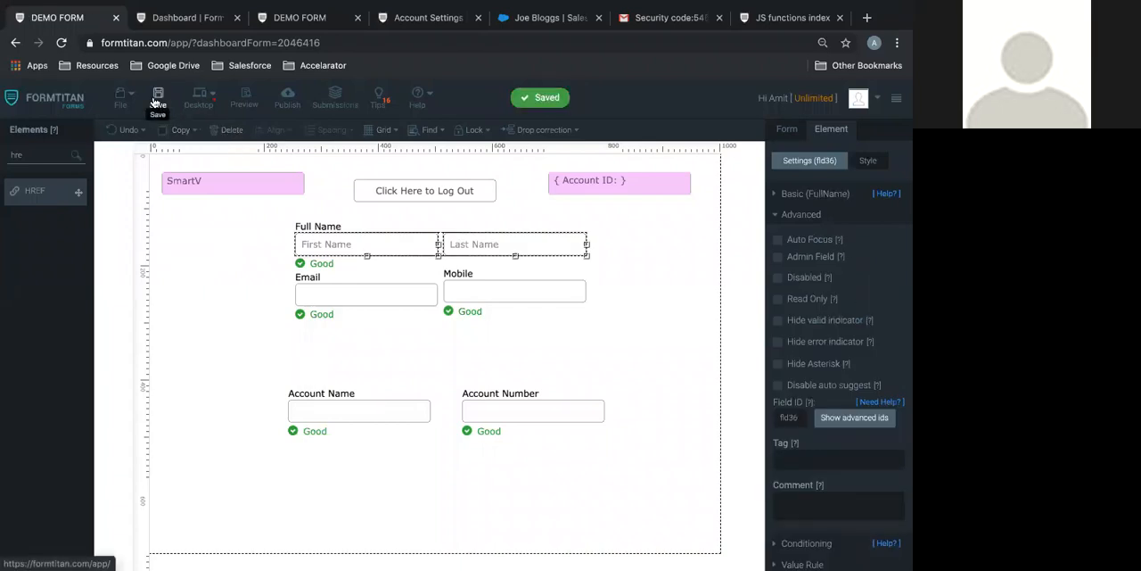
Delete all remaining elements from the form, save it, and reload the editor.
{"action": "left_click", "coordinate": [229, 302]}
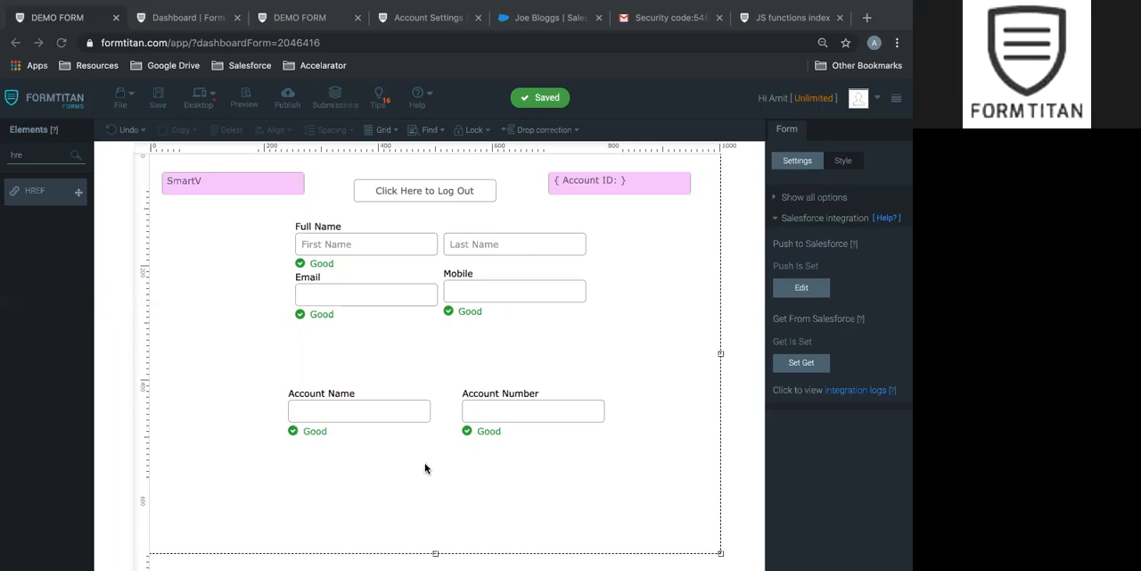
{"action": "key", "text": "ctrl+a"}
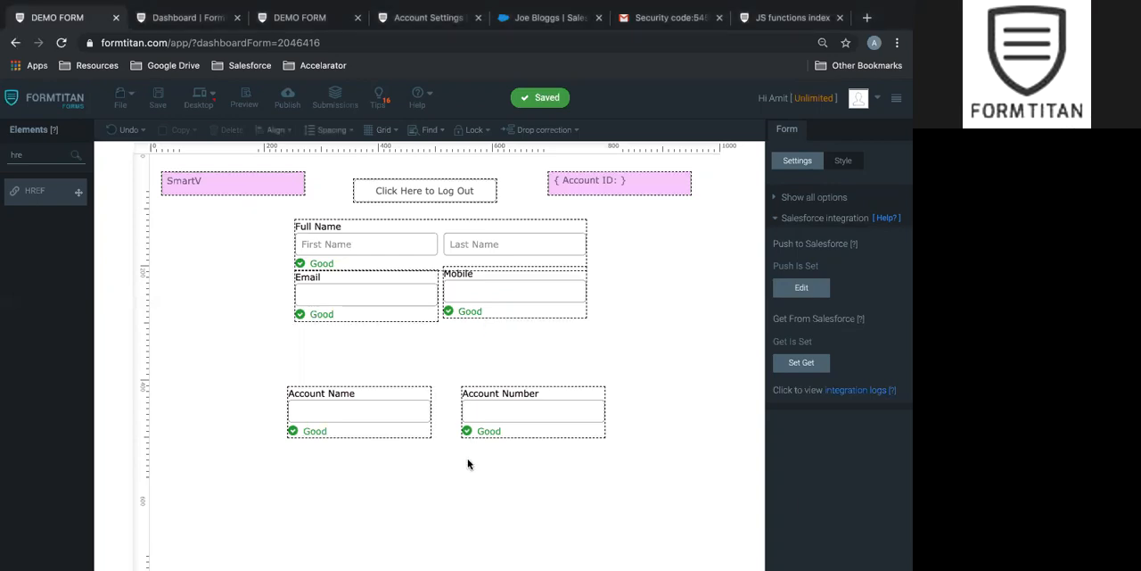
{"action": "left_click", "coordinate": [229, 130]}
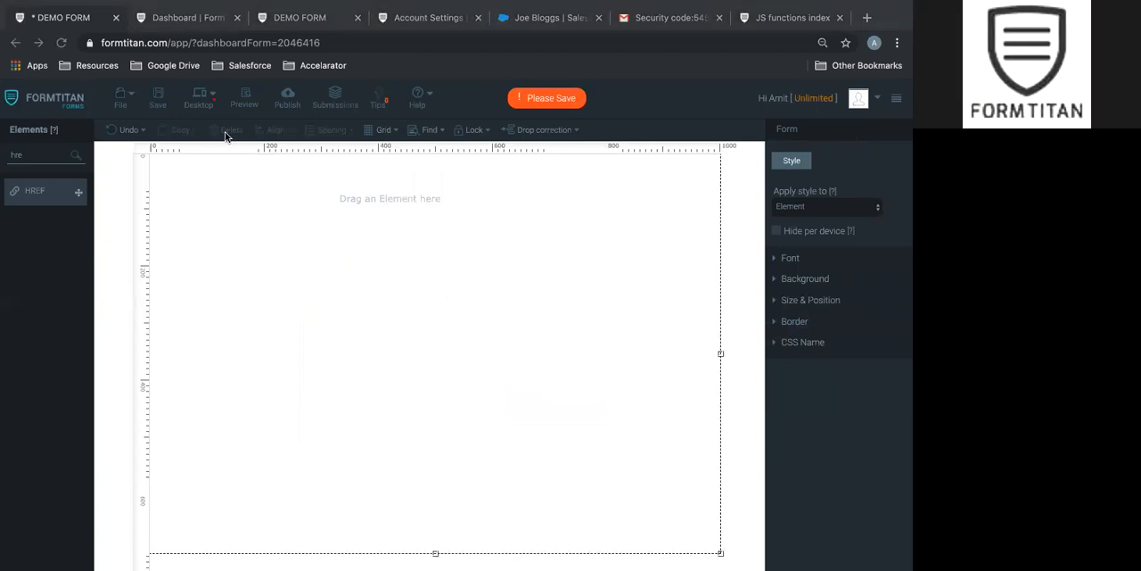
{"action": "left_click", "coordinate": [158, 96]}
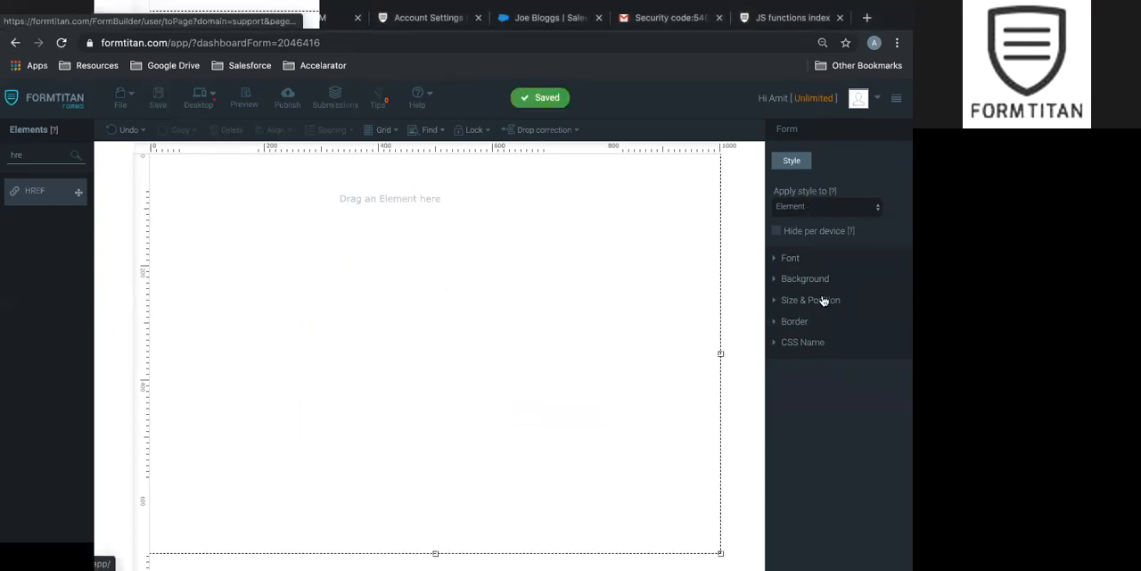
{"action": "left_click", "coordinate": [60, 44]}
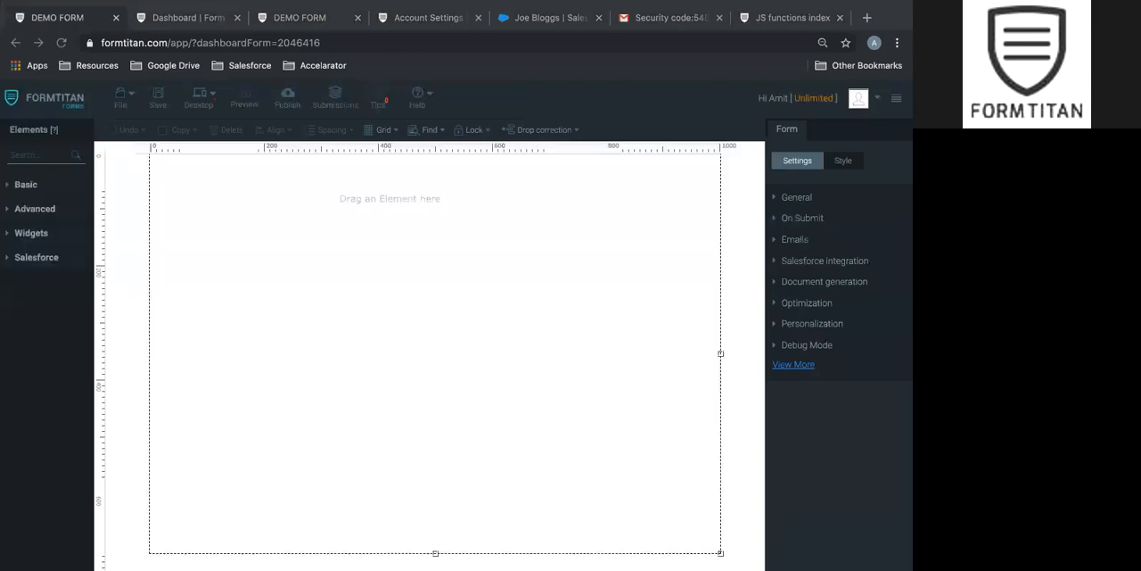
Add a Section element near the top of the form and enlarge it to about 820 px wide and 420 px high.
{"action": "left_click", "coordinate": [25, 154]}
{"action": "type", "text": "section"}
{"action": "left_click_drag", "start_coordinate": [52, 198], "coordinate": [316, 270]}
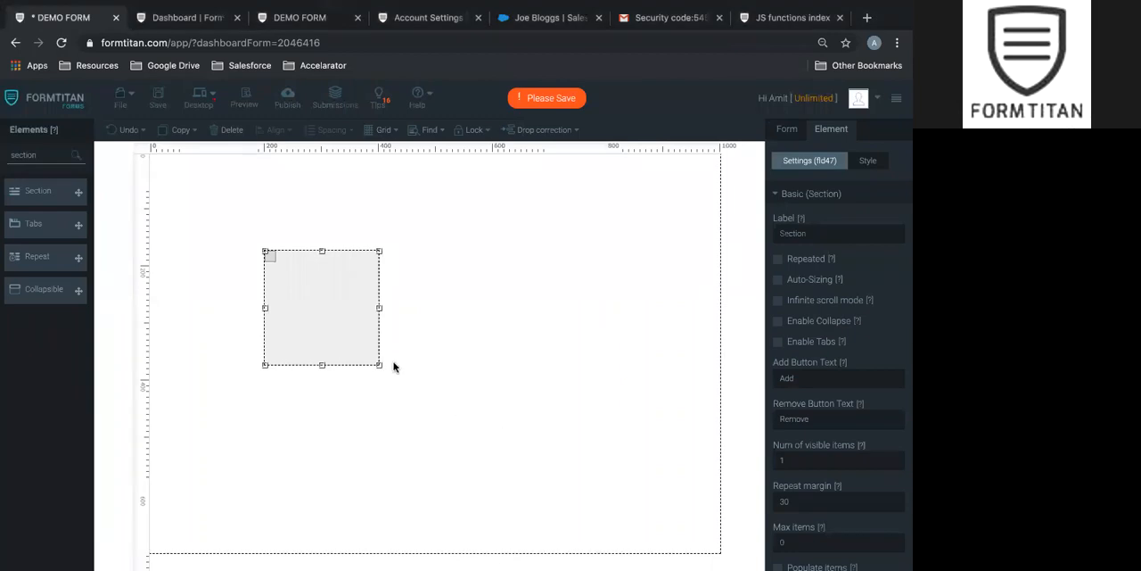
{"action": "left_click_drag", "start_coordinate": [378, 364], "coordinate": [591, 449]}
{"action": "left_click_drag", "start_coordinate": [344, 344], "coordinate": [268, 266]}
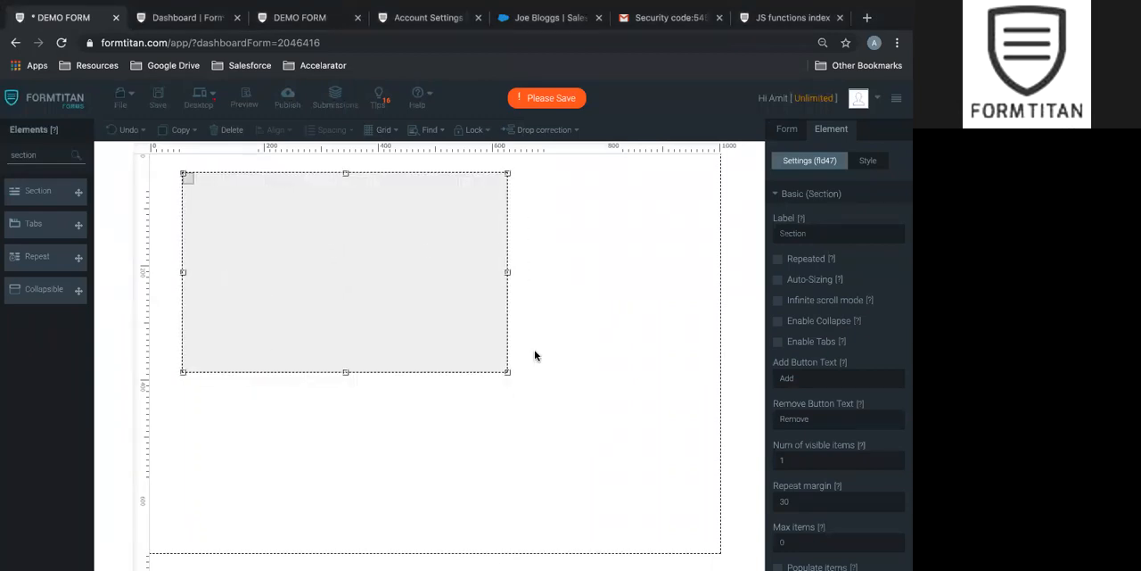
{"action": "left_click_drag", "start_coordinate": [509, 372], "coordinate": [655, 411]}
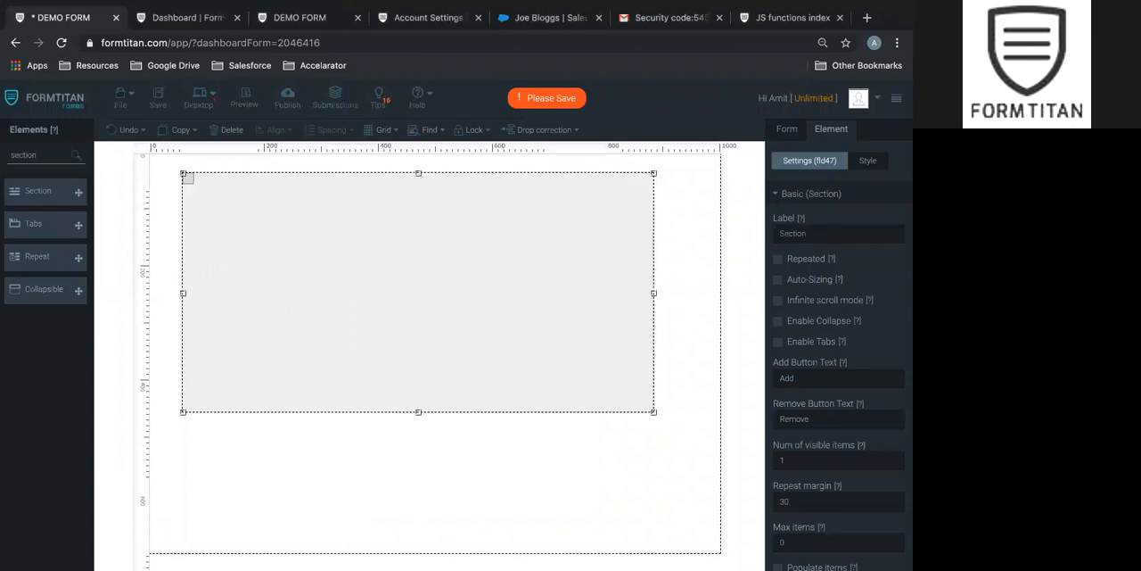
Place a Textbox in the section's upper-left area and label it "Product Name".
{"action": "left_click_drag", "start_coordinate": [48, 154], "coordinate": [4, 157]}
{"action": "type", "text": "text"}
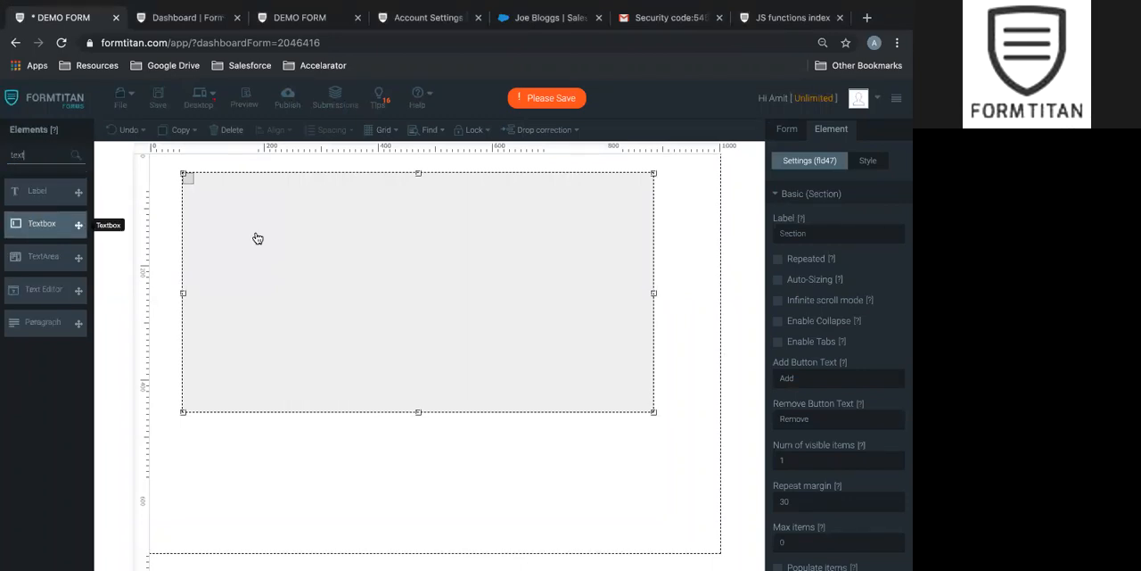
{"action": "left_click_drag", "start_coordinate": [41, 224], "coordinate": [249, 221]}
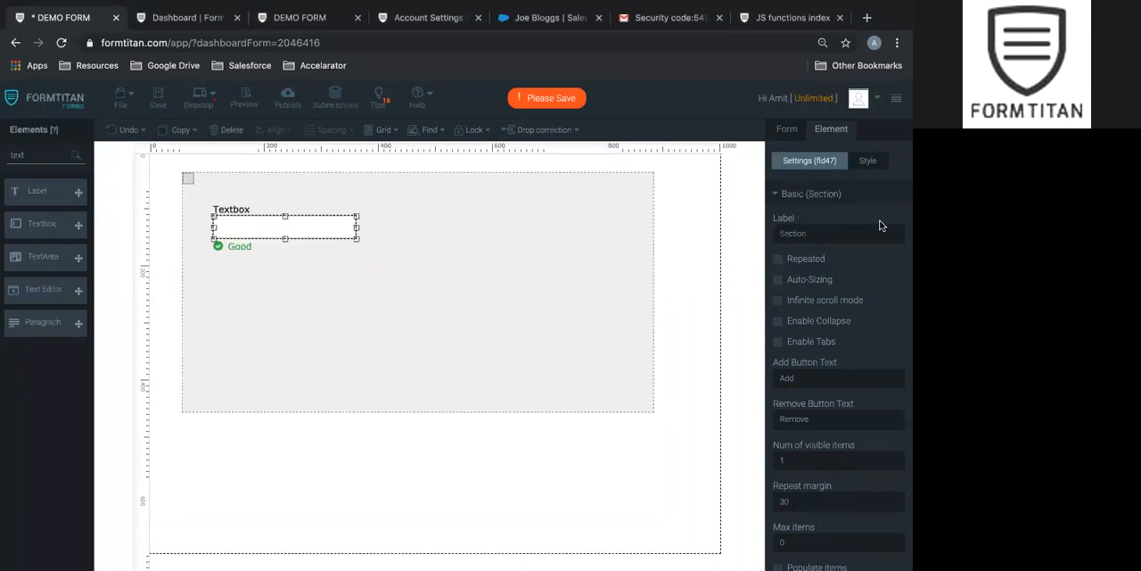
{"action": "left_click", "coordinate": [814, 234]}
{"action": "key", "text": "super+a"}
{"action": "type", "text": "Product Name"}
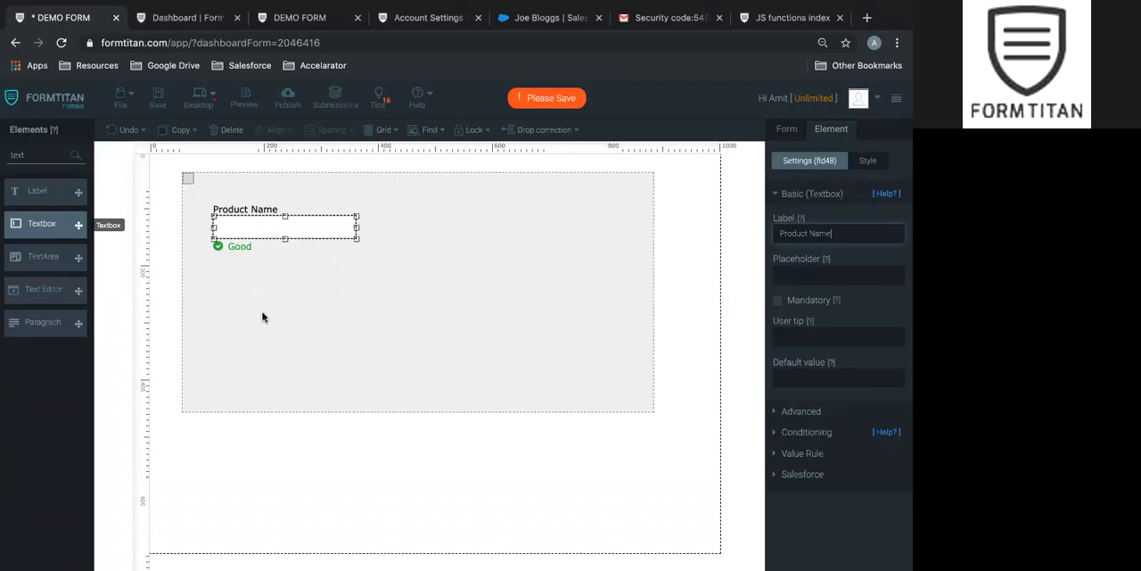
{"action": "left_click", "coordinate": [305, 228]}
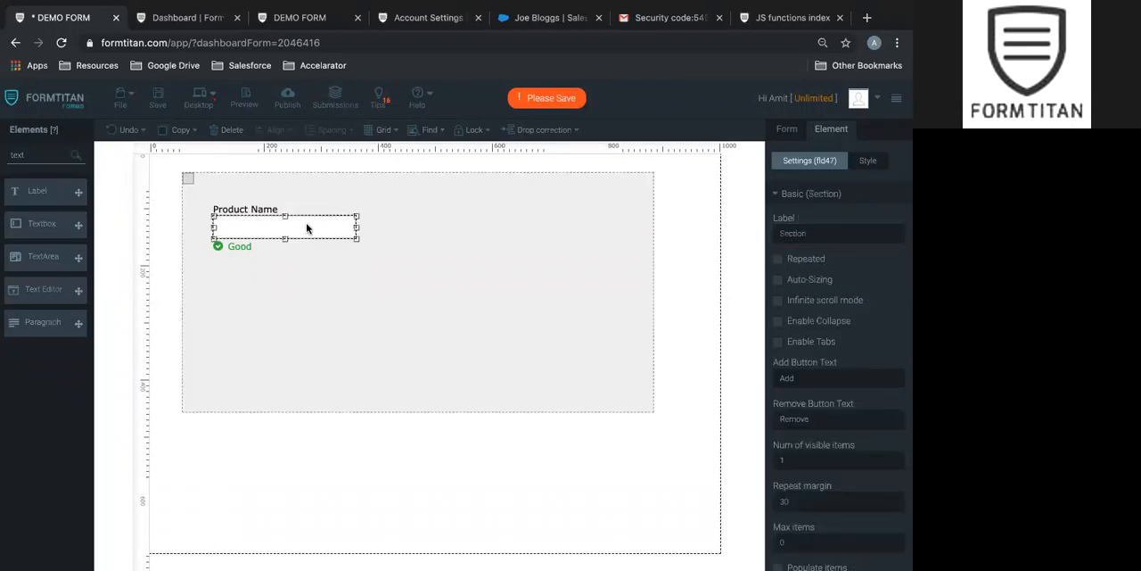
Duplicate the Product Name textbox, place the copy directly below it, and label it "Quantity".
{"action": "key", "text": "super+c"}
{"action": "key", "text": "super+v"}
{"action": "left_click_drag", "start_coordinate": [316, 244], "coordinate": [308, 282]}
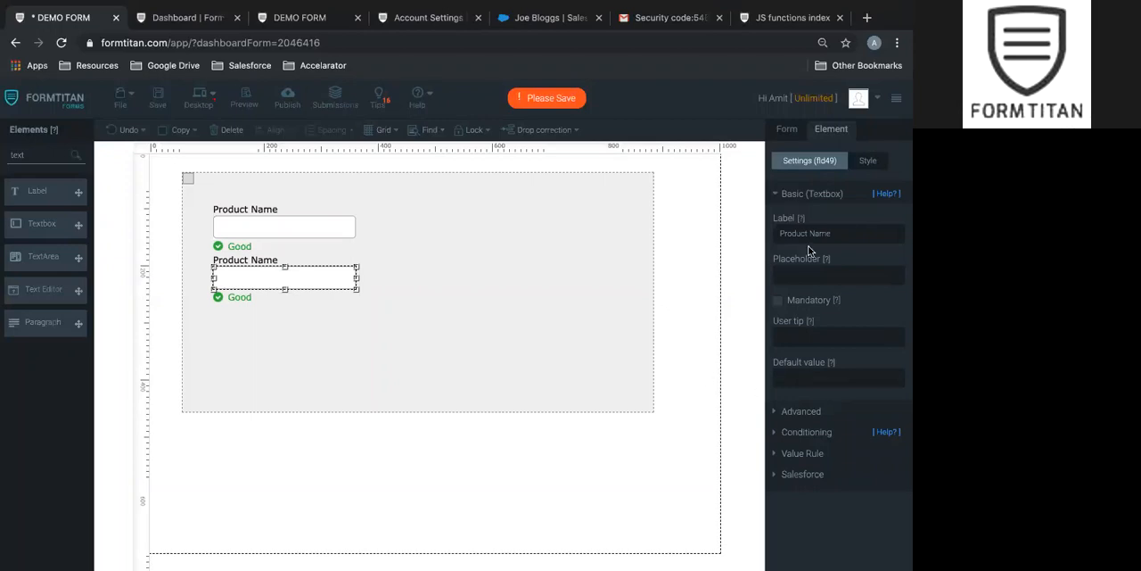
{"action": "left_click_drag", "start_coordinate": [860, 233], "coordinate": [766, 234]}
{"action": "key", "text": "BackSpace"}
{"action": "type", "text": "Quantity"}
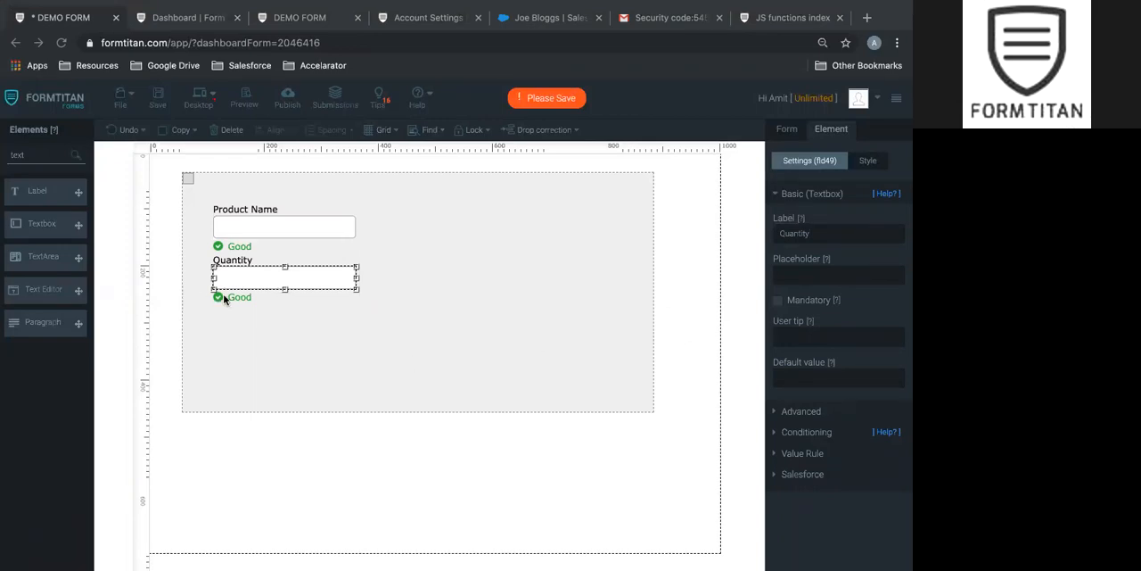
Duplicate the Quantity textbox, place the copy directly below it, and label it "Price".
{"action": "left_click", "coordinate": [316, 332]}
{"action": "left_click", "coordinate": [326, 264]}
{"action": "left_click", "coordinate": [323, 283]}
{"action": "key", "text": "super+c"}
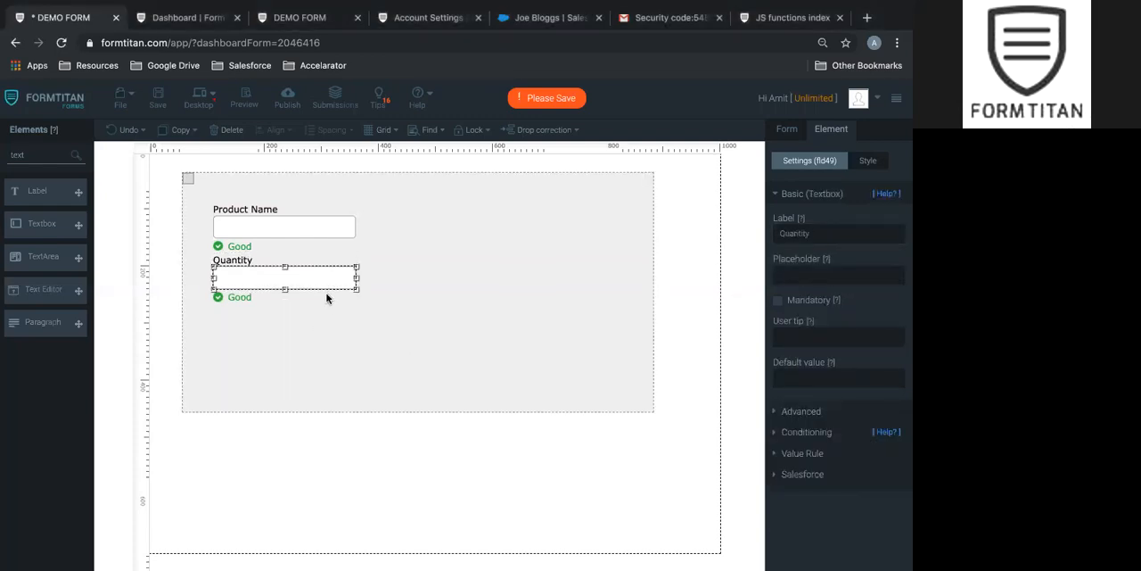
{"action": "key", "text": "super+v"}
{"action": "left_click_drag", "start_coordinate": [339, 296], "coordinate": [321, 332]}
{"action": "double_click", "coordinate": [835, 233]}
{"action": "type", "text": "Pr"}
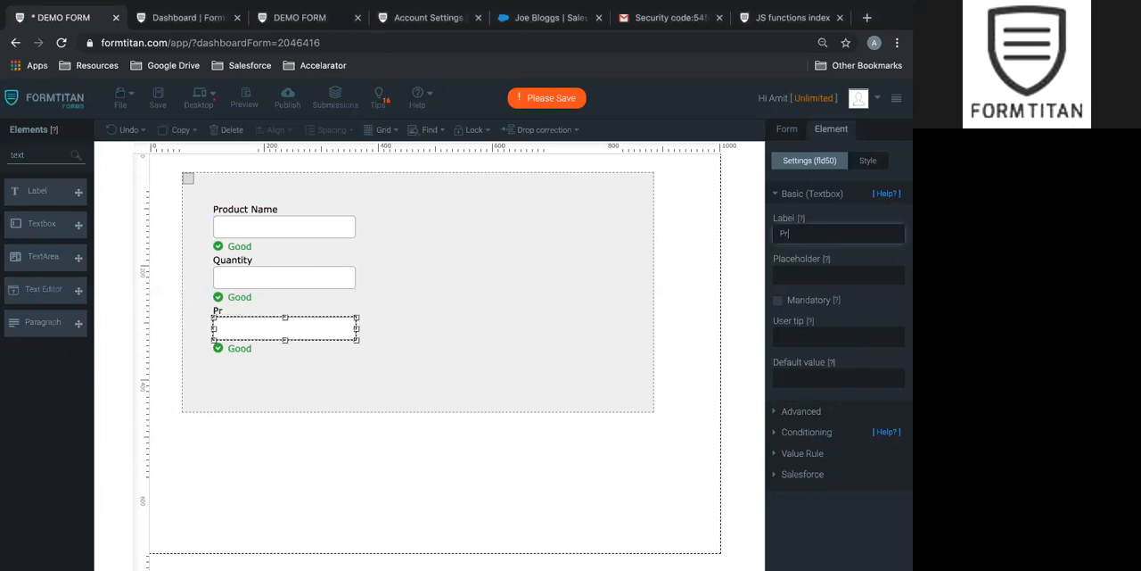
Add a Calculated element in the section's right half with string mode on and the formula Quantity * Price.
{"action": "left_click_drag", "start_coordinate": [59, 158], "coordinate": [4, 157]}
{"action": "type", "text": "cal"}
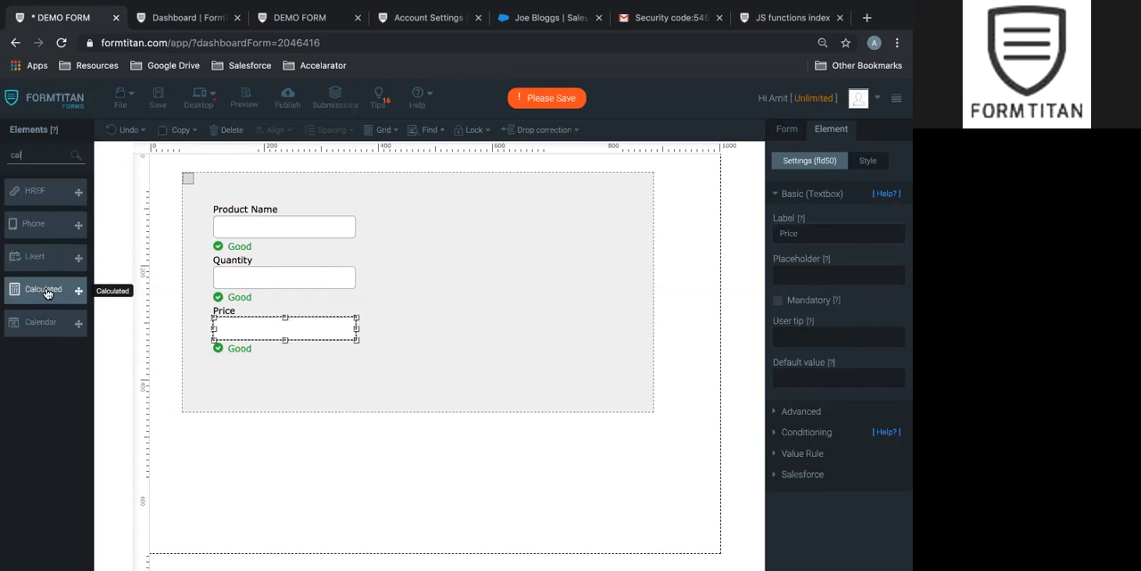
{"action": "left_click_drag", "start_coordinate": [459, 280], "coordinate": [457, 247]}
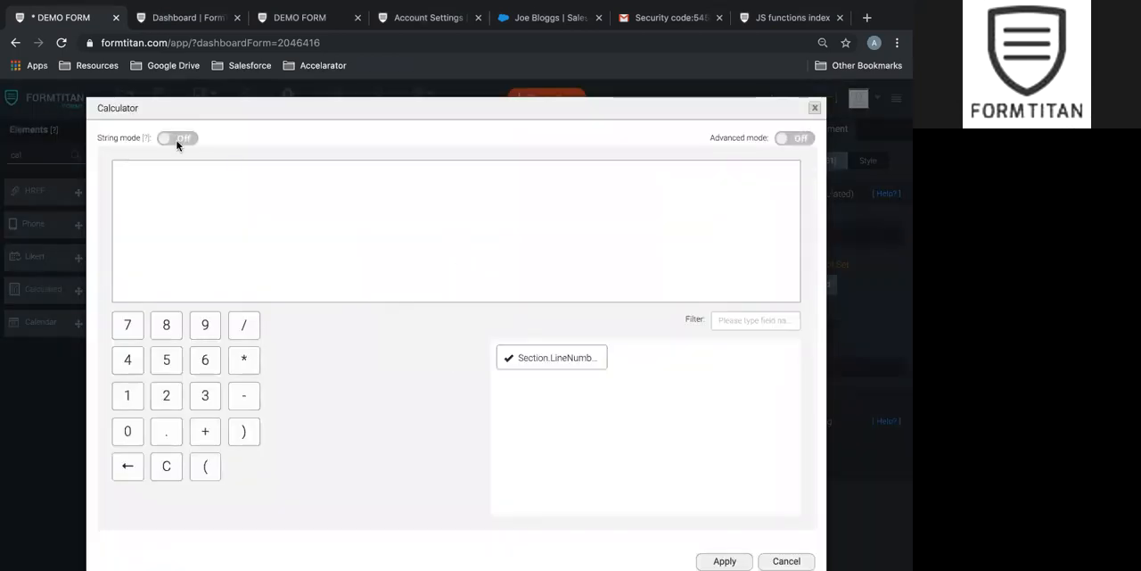
{"action": "left_click", "coordinate": [571, 394]}
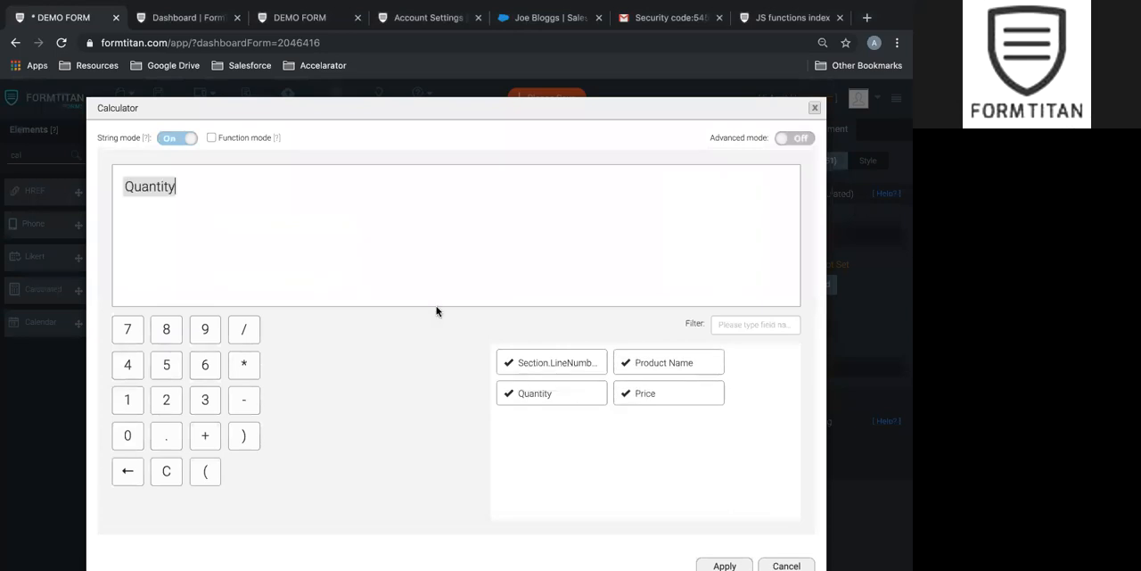
{"action": "left_click", "coordinate": [246, 364]}
{"action": "left_click", "coordinate": [647, 392]}
{"action": "scroll", "coordinate": [638, 401], "scroll_direction": "down", "scroll_amount": 1}
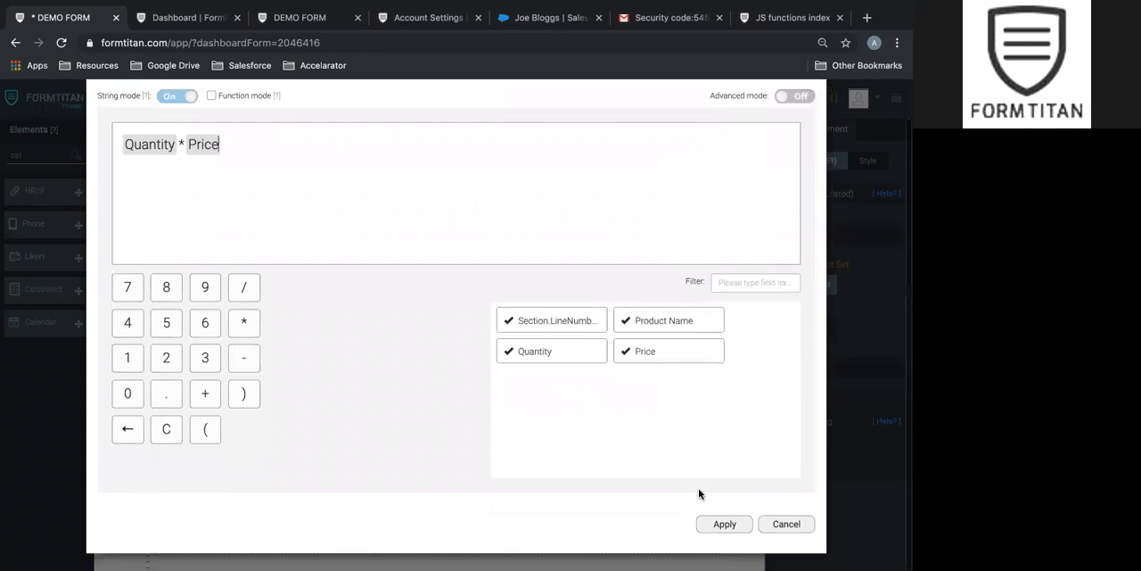
{"action": "left_click", "coordinate": [724, 525]}
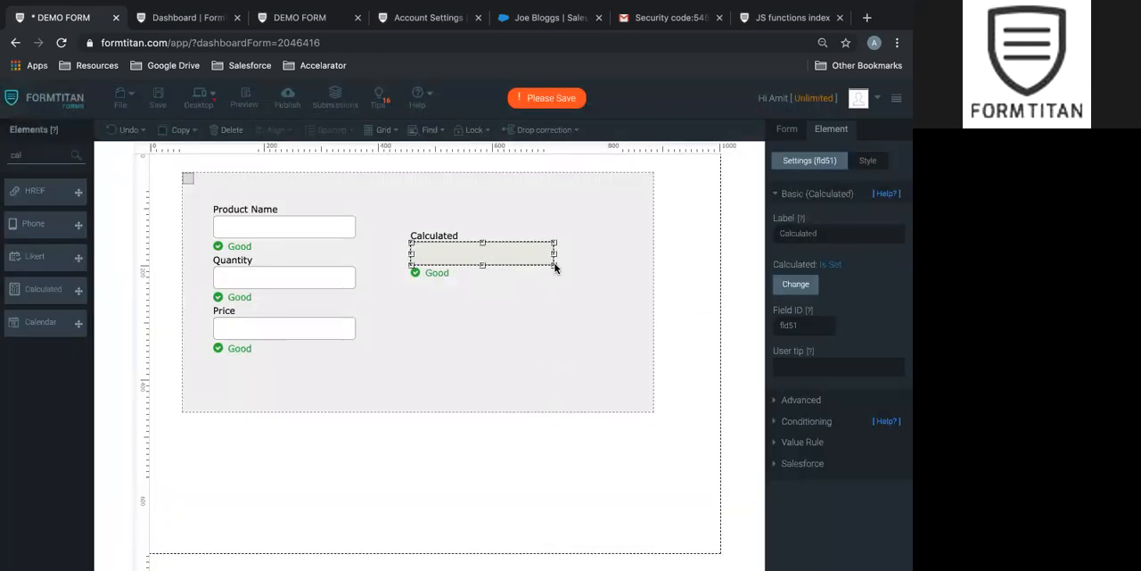
Label the calculated field "Subtotal" and save the form.
{"action": "left_click_drag", "start_coordinate": [818, 231], "coordinate": [709, 236]}
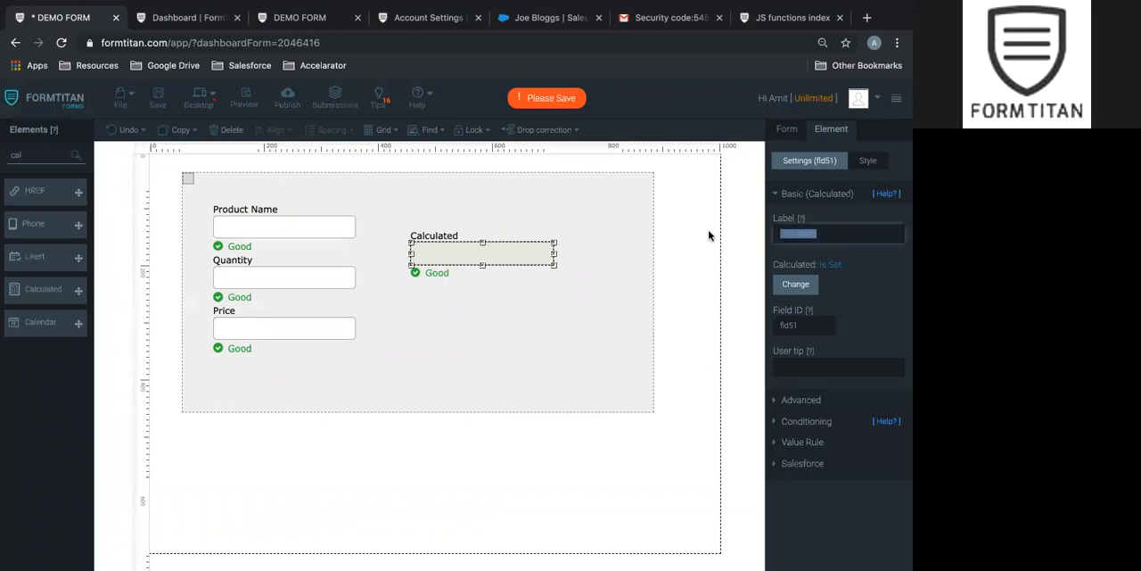
{"action": "type", "text": "Subtotal"}
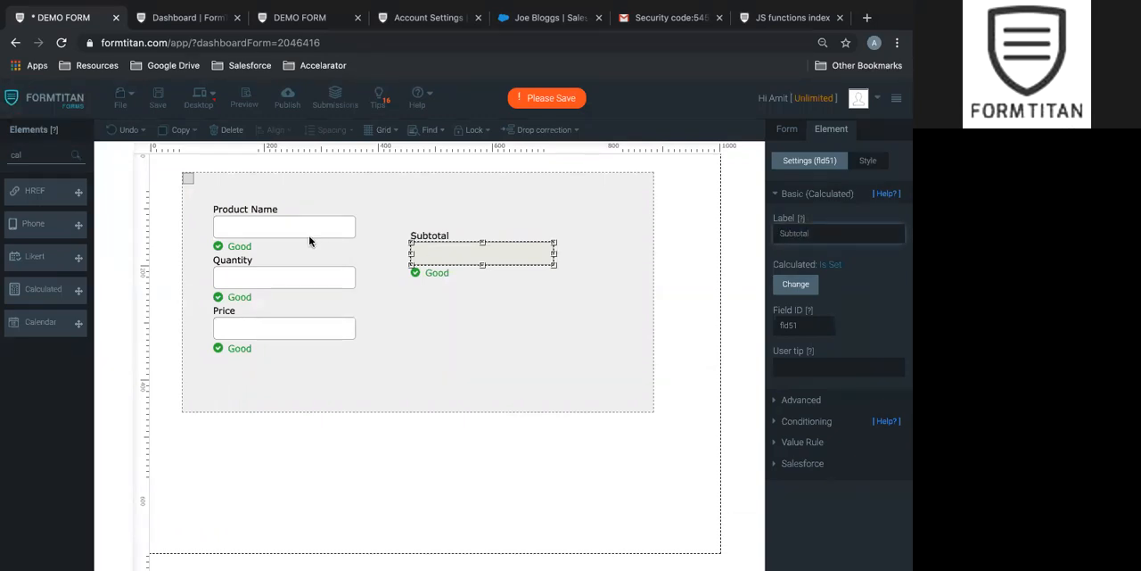
{"action": "left_click", "coordinate": [158, 98]}
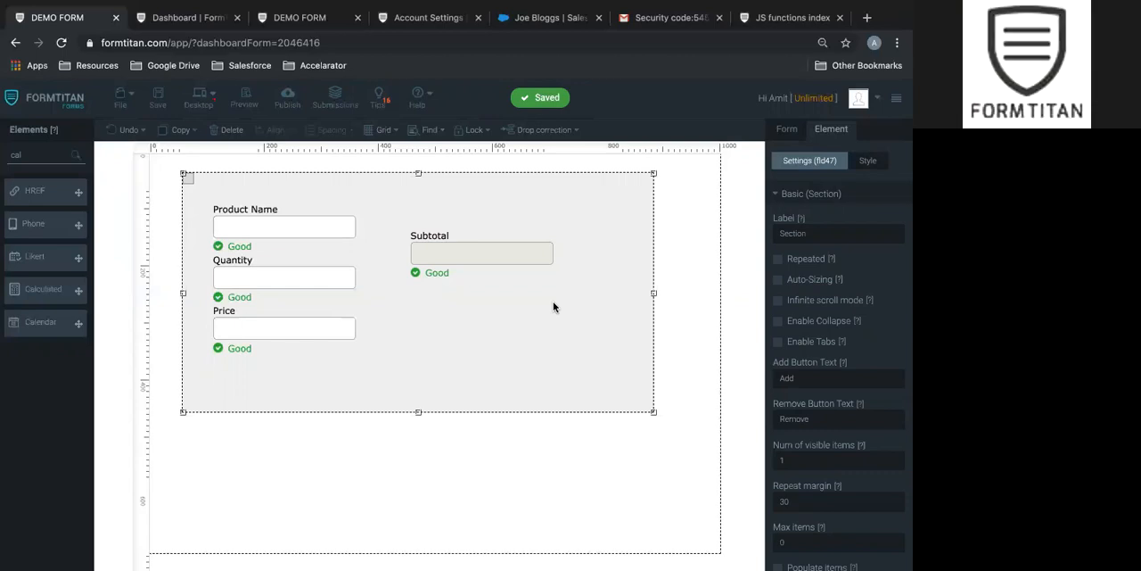
Add a Label element below the section, roughly beneath the Subtotal field.
{"action": "double_click", "coordinate": [47, 154]}
{"action": "type", "text": "labe"}
{"action": "left_click_drag", "start_coordinate": [23, 188], "coordinate": [512, 467]}
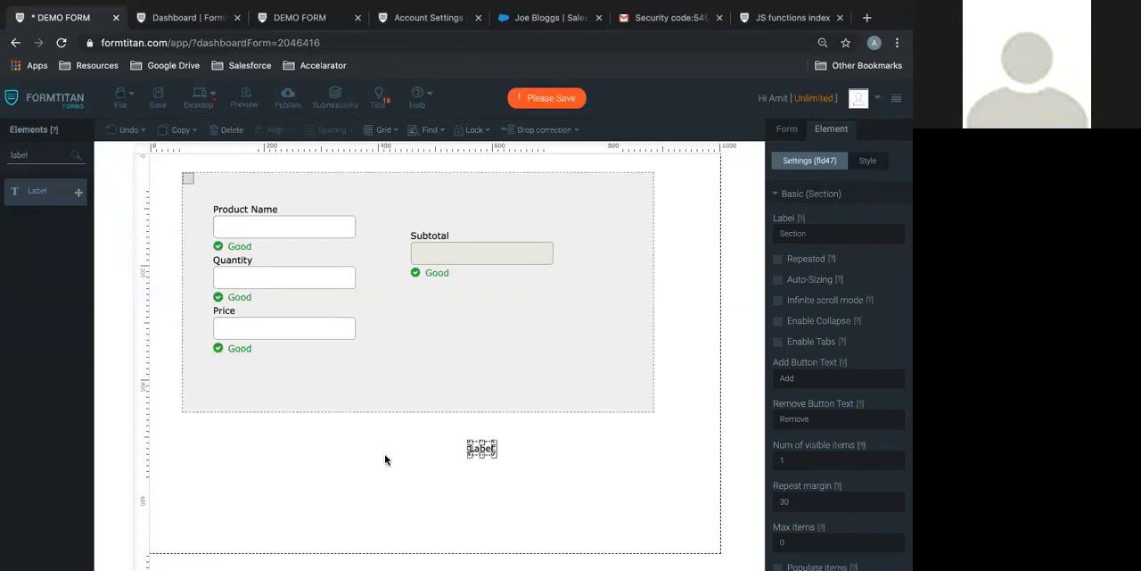
Add a Hidden element below the section, to the left of the label, and save the form.
{"action": "double_click", "coordinate": [60, 154]}
{"action": "type", "text": "h"}
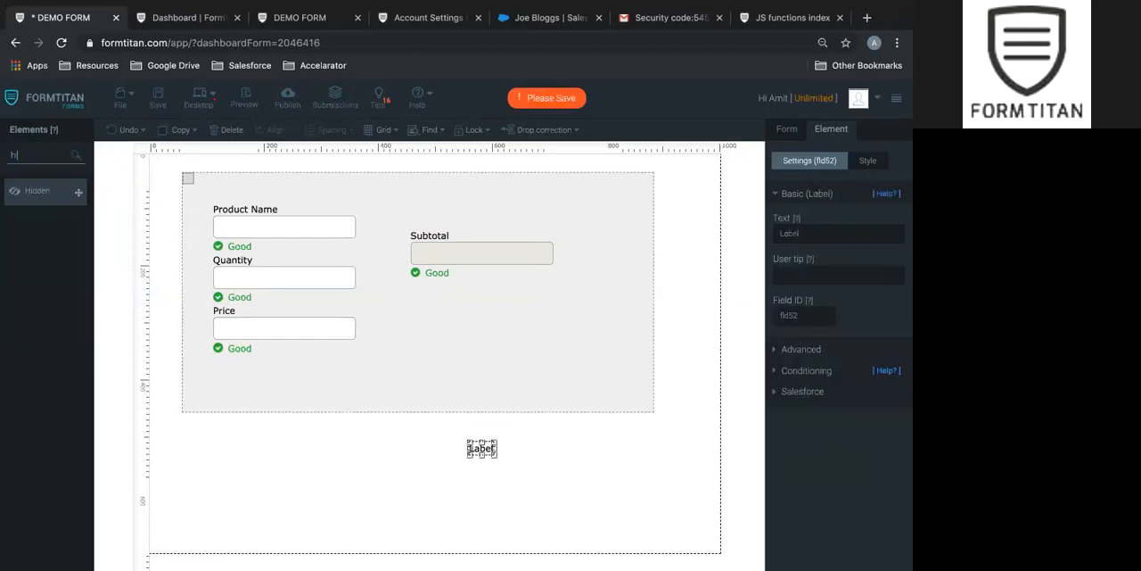
{"action": "left_click_drag", "start_coordinate": [71, 194], "coordinate": [306, 451]}
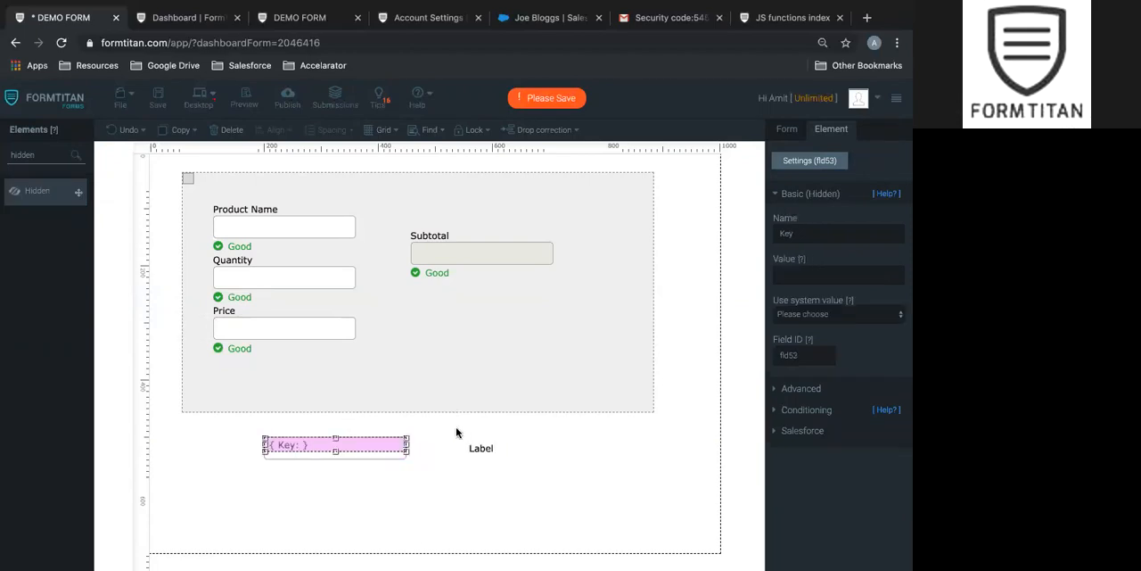
{"action": "left_click", "coordinate": [214, 163]}
{"action": "left_click", "coordinate": [158, 96]}
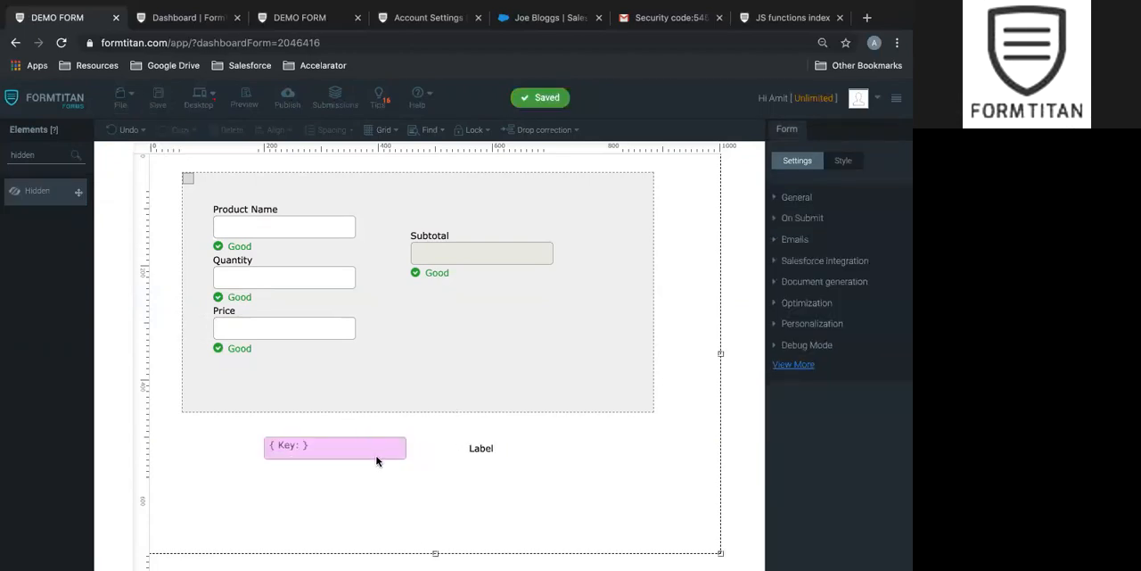
Make the hidden Key field use its value from the Subtotal field, fld51, and save the form.
{"action": "left_click", "coordinate": [377, 458]}
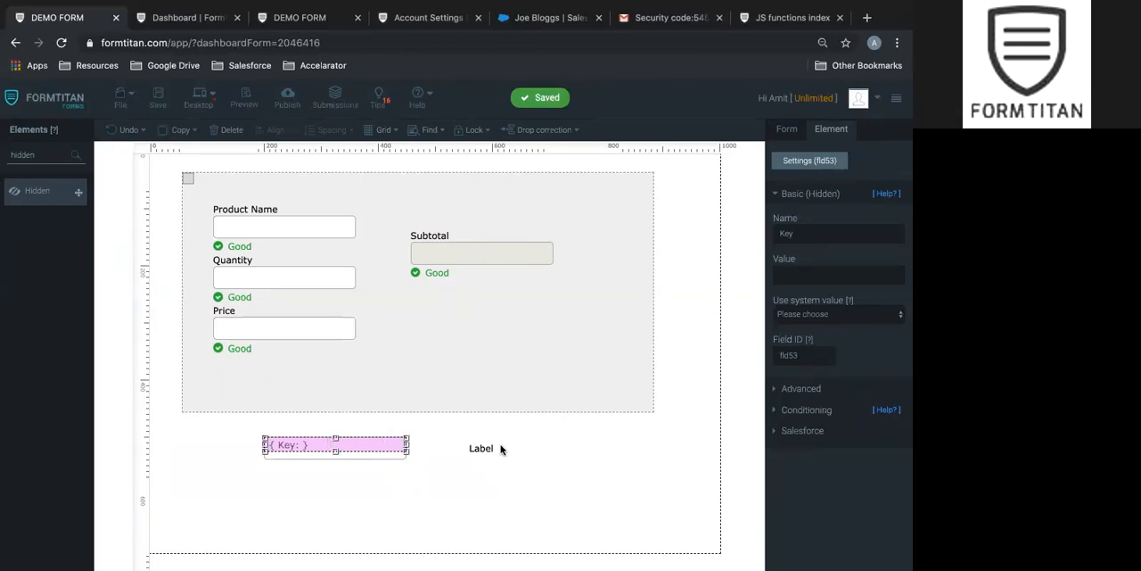
{"action": "left_click", "coordinate": [417, 467]}
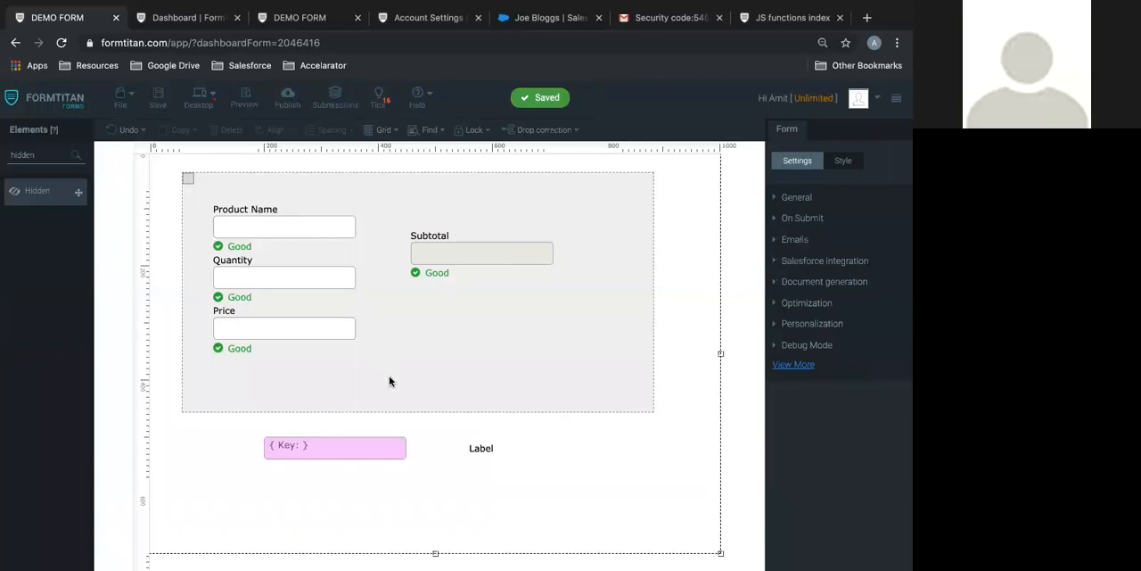
{"action": "left_click", "coordinate": [487, 249]}
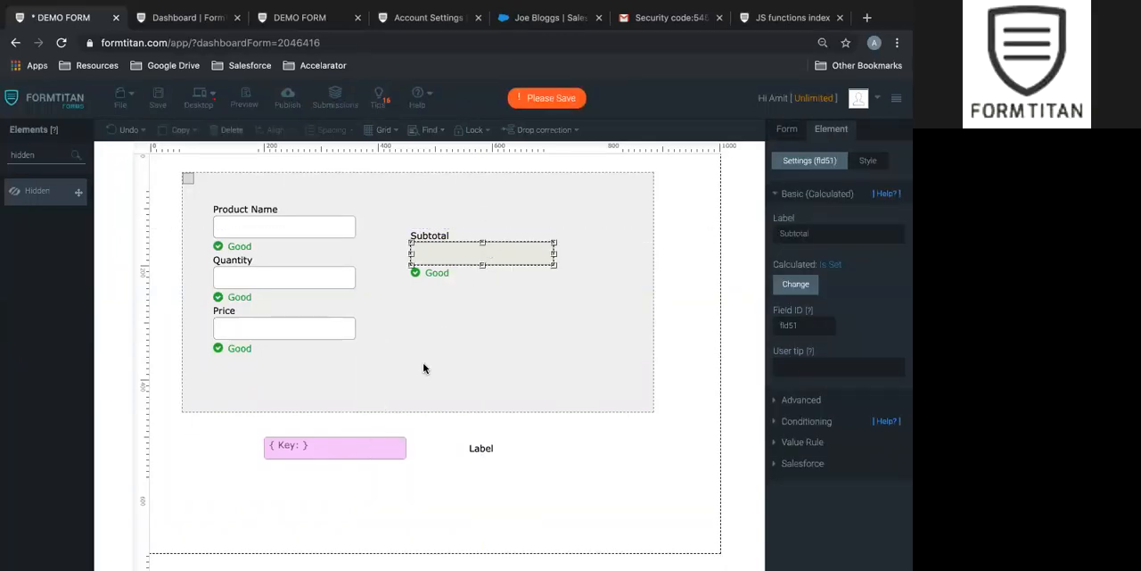
{"action": "left_click", "coordinate": [356, 445]}
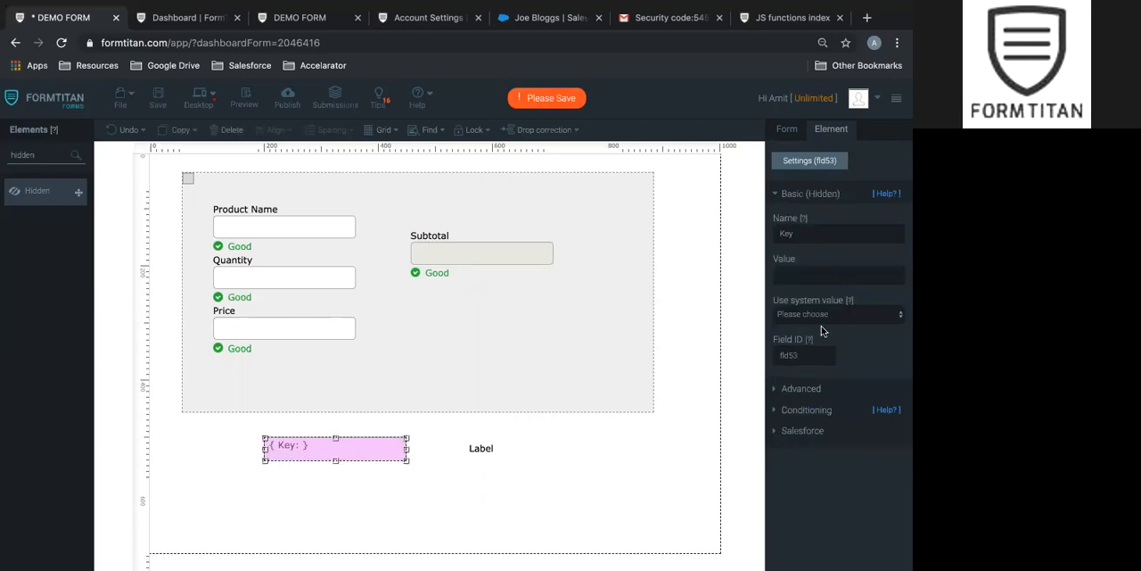
{"action": "left_click", "coordinate": [800, 389]}
{"action": "left_click", "coordinate": [844, 255]}
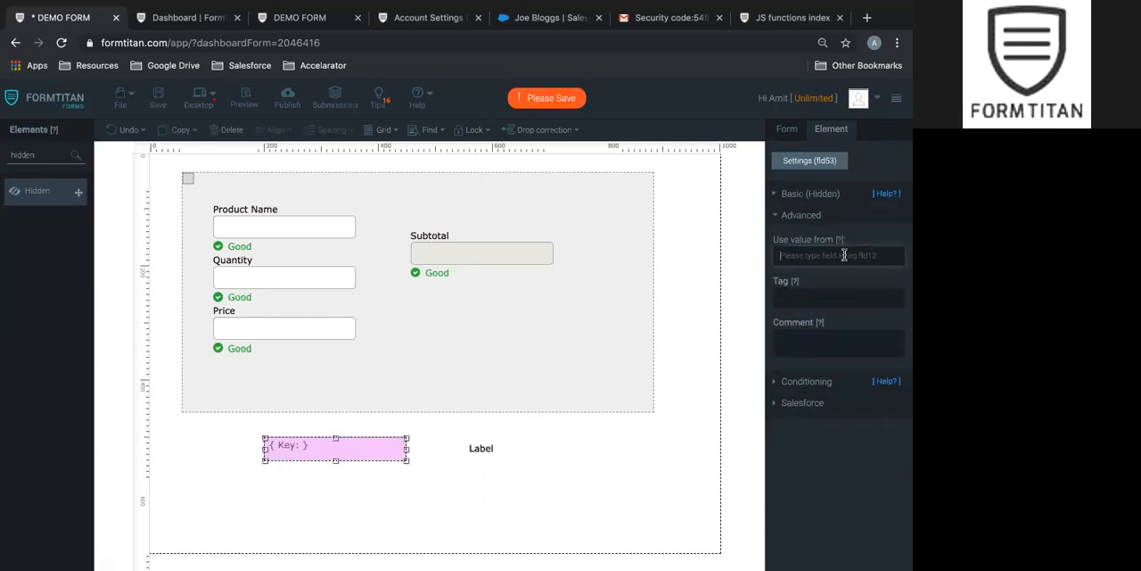
{"action": "type", "text": "fld51"}
{"action": "left_click", "coordinate": [158, 97]}
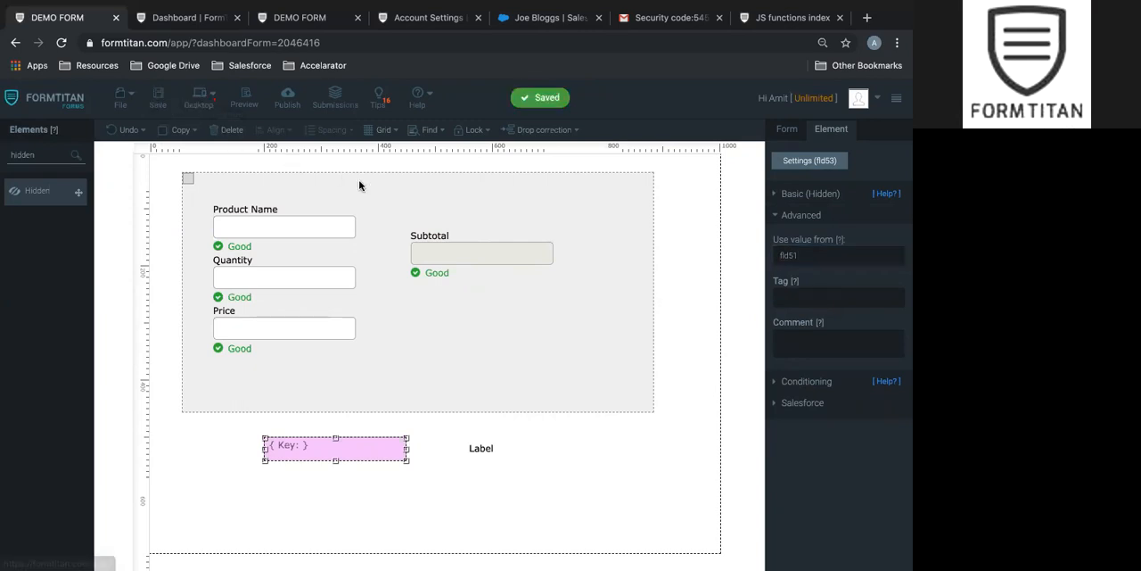
Preview the form and test the calculation with product name "test", quantity 12 and price 1000.
{"action": "left_click", "coordinate": [244, 96]}
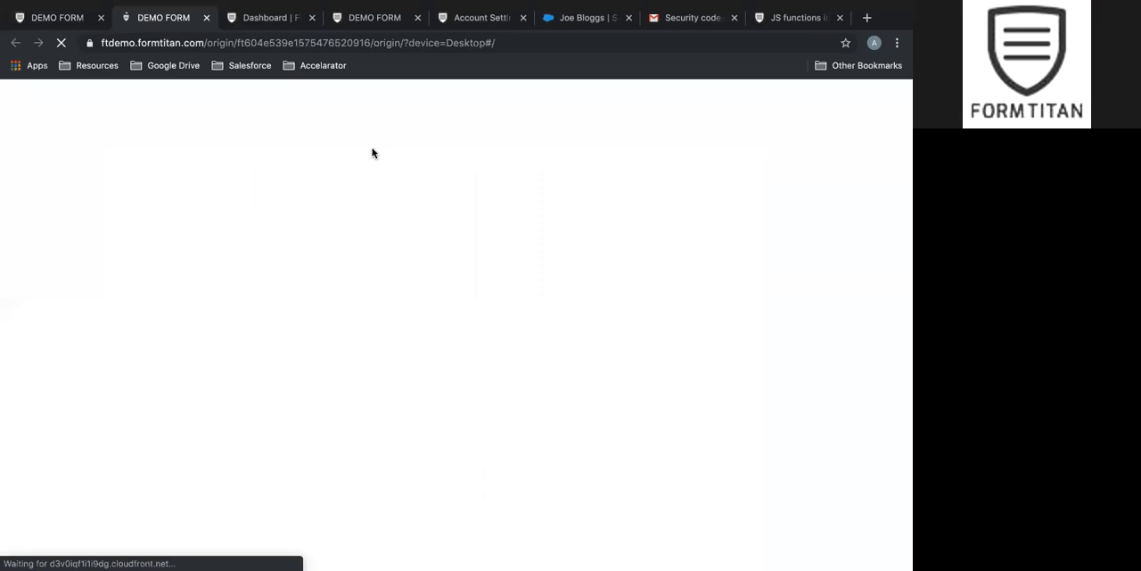
{"action": "left_click", "coordinate": [317, 170]}
{"action": "type", "text": "test"}
{"action": "left_click", "coordinate": [305, 235]}
{"action": "type", "text": "12"}
{"action": "left_click", "coordinate": [303, 300]}
{"action": "type", "text": "1000"}
{"action": "left_click", "coordinate": [550, 379]}
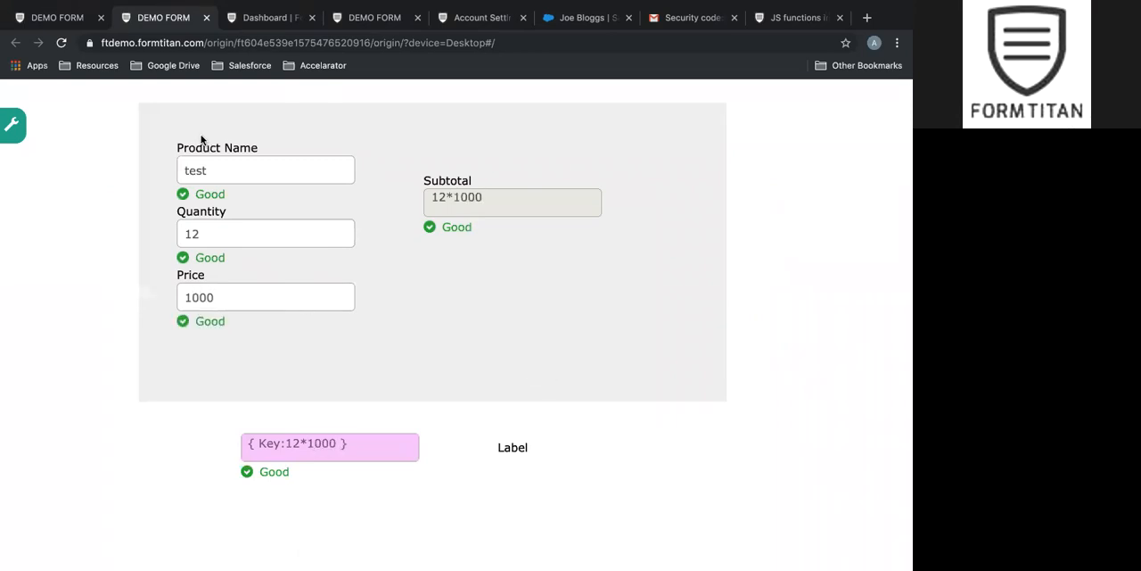
Return to the form editor, turn off string mode in the Subtotal calculation, and save the form.
{"action": "left_click", "coordinate": [76, 19]}
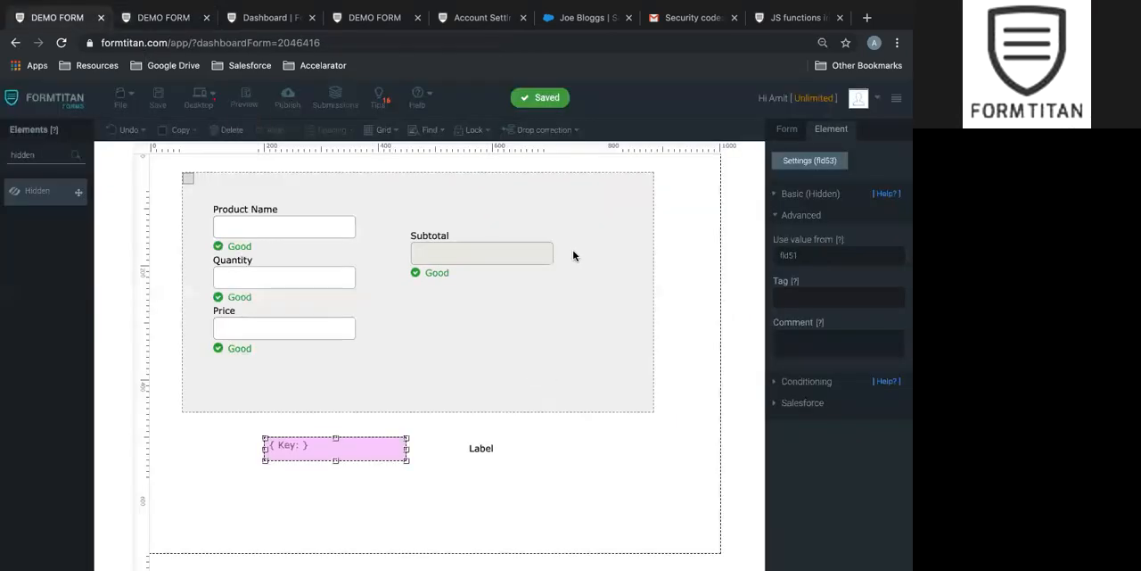
{"action": "left_click", "coordinate": [512, 248]}
{"action": "left_click", "coordinate": [804, 287]}
{"action": "left_click", "coordinate": [182, 138]}
{"action": "scroll", "coordinate": [370, 240], "scroll_direction": "down", "scroll_amount": 1}
{"action": "left_click", "coordinate": [718, 524]}
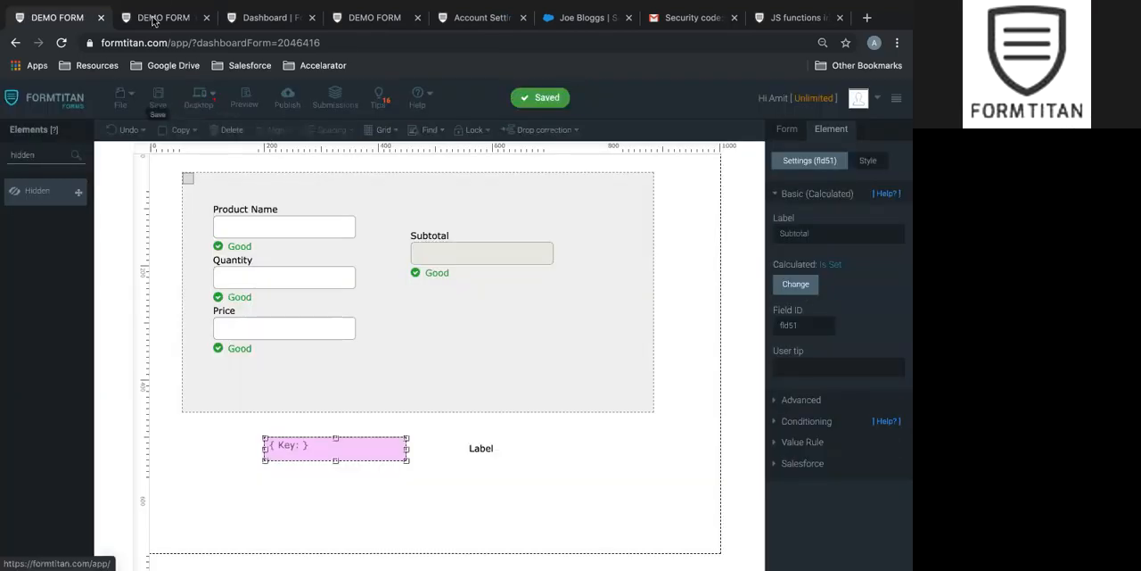
Reload the form preview and retest the calculation with product name "Product", quantity 12 and price 1000.
{"action": "left_click", "coordinate": [154, 20]}
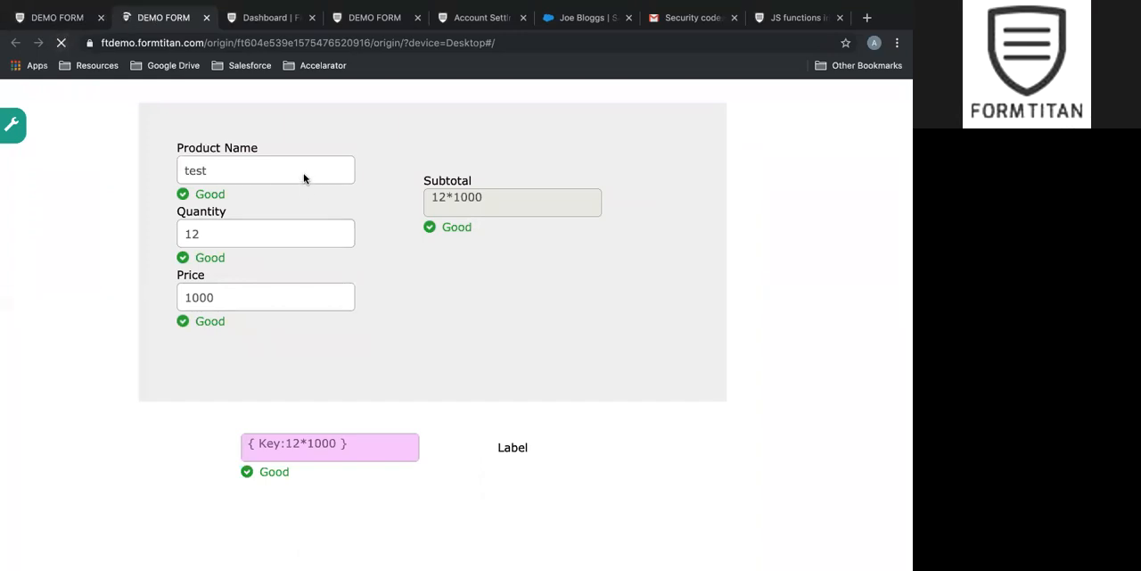
{"action": "left_click", "coordinate": [303, 171]}
{"action": "type", "text": "Product"}
{"action": "left_click", "coordinate": [326, 235]}
{"action": "type", "text": "12"}
{"action": "left_click", "coordinate": [296, 298]}
{"action": "type", "text": "1000"}
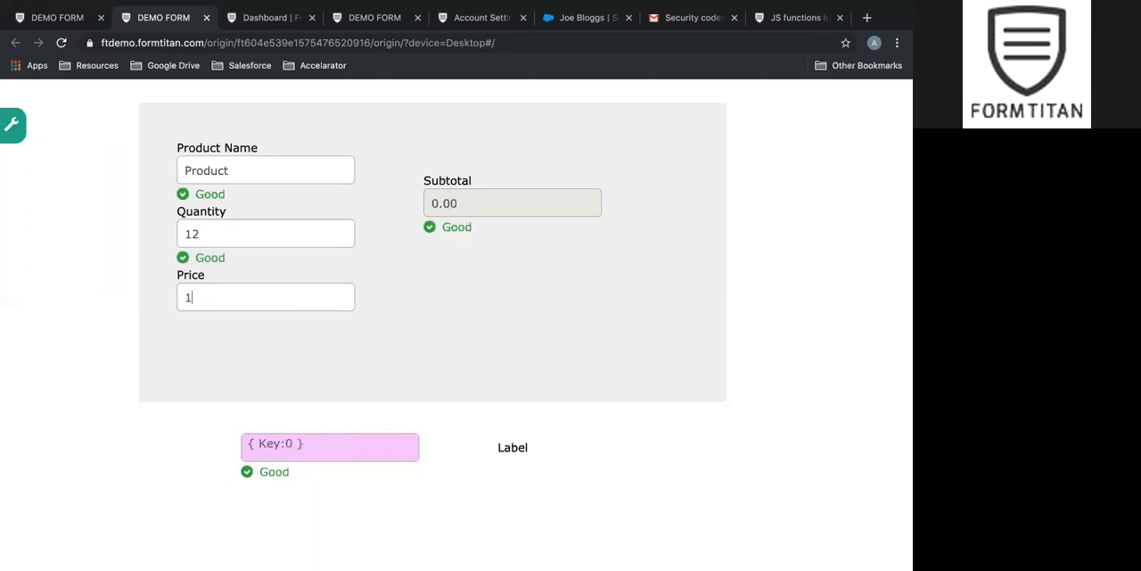
{"action": "left_click", "coordinate": [407, 326]}
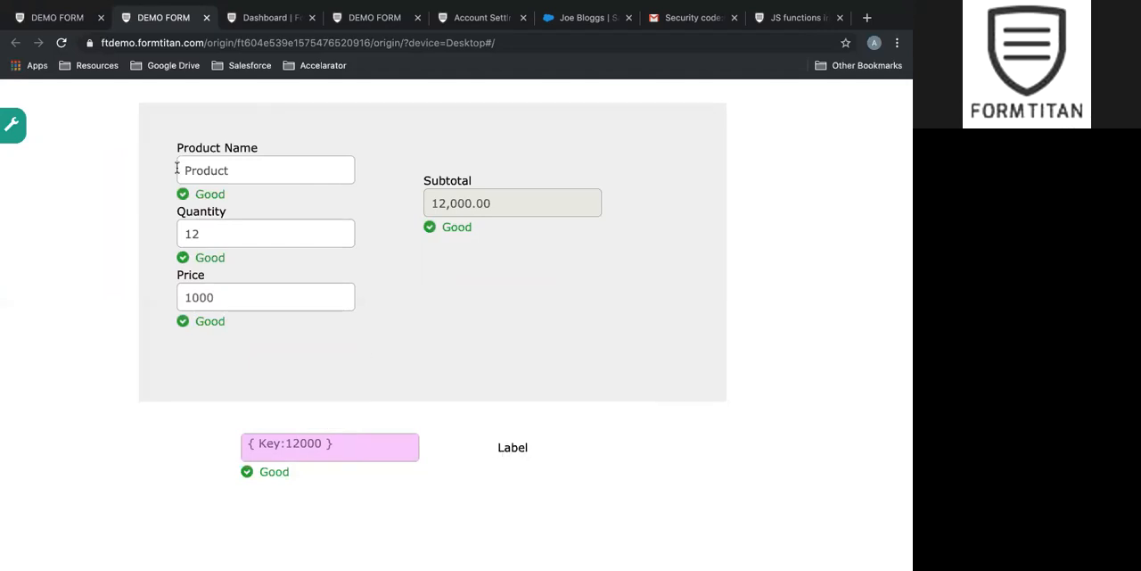
Return to the form editor and start a condition on the hidden Key field that applies when the current field is not empty.
{"action": "left_click", "coordinate": [58, 20]}
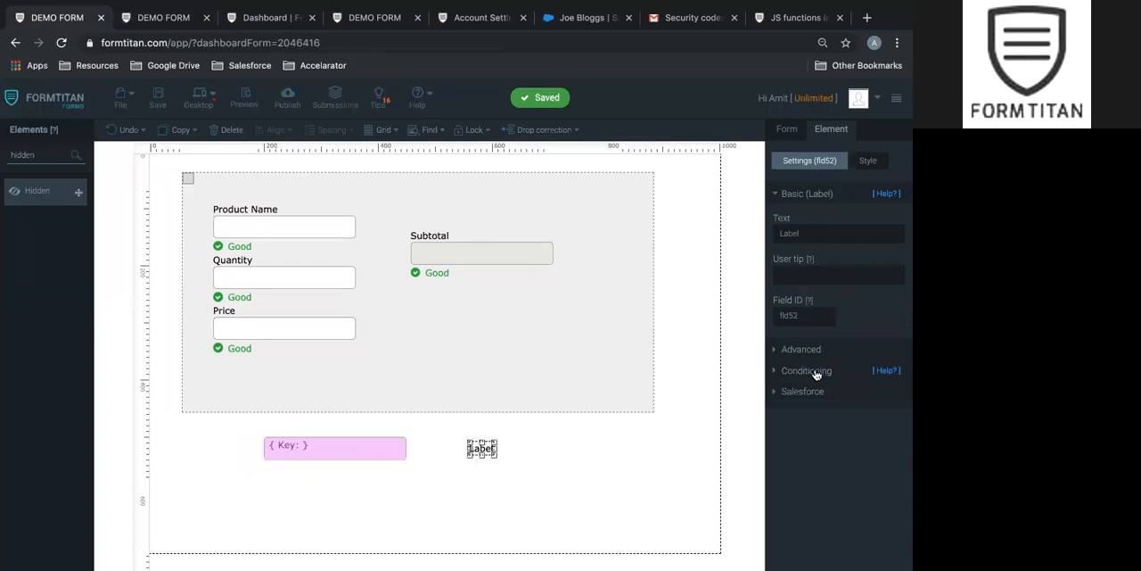
{"action": "left_click", "coordinate": [397, 449]}
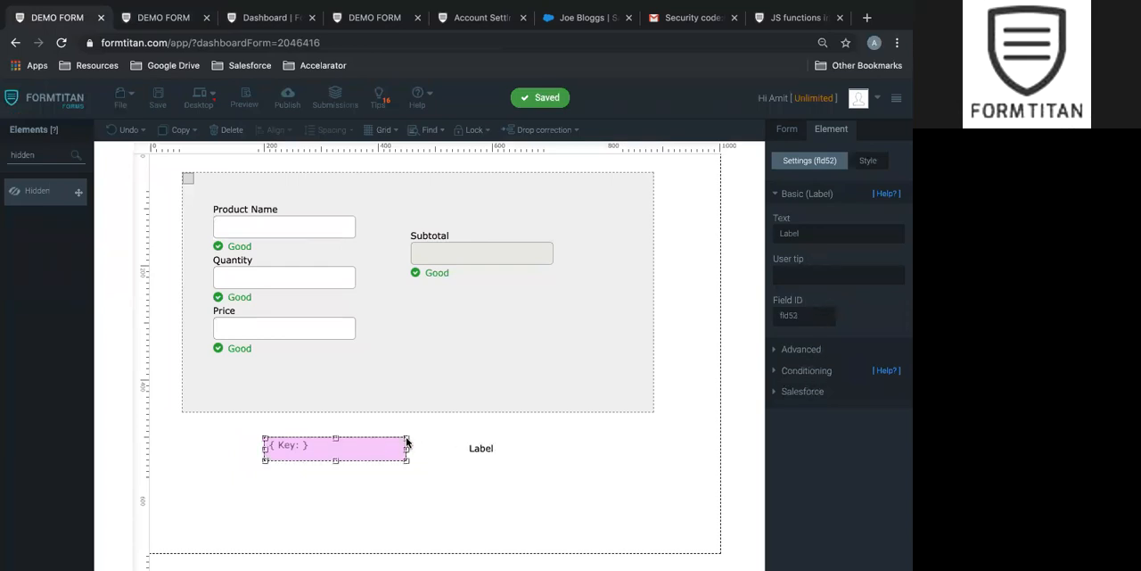
{"action": "left_click", "coordinate": [813, 413]}
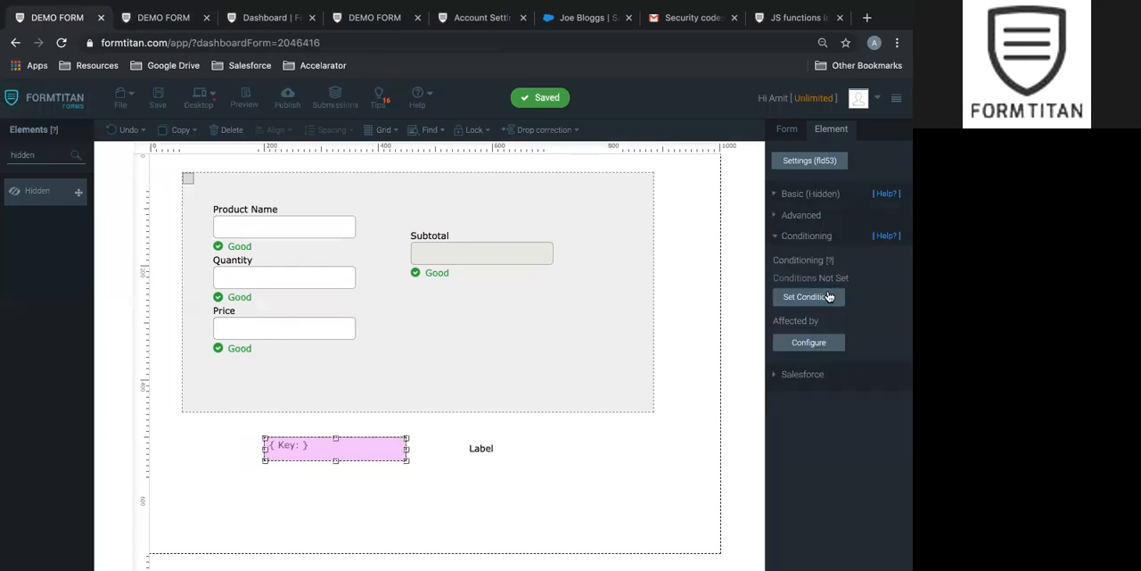
{"action": "left_click", "coordinate": [830, 296]}
{"action": "left_click", "coordinate": [366, 202]}
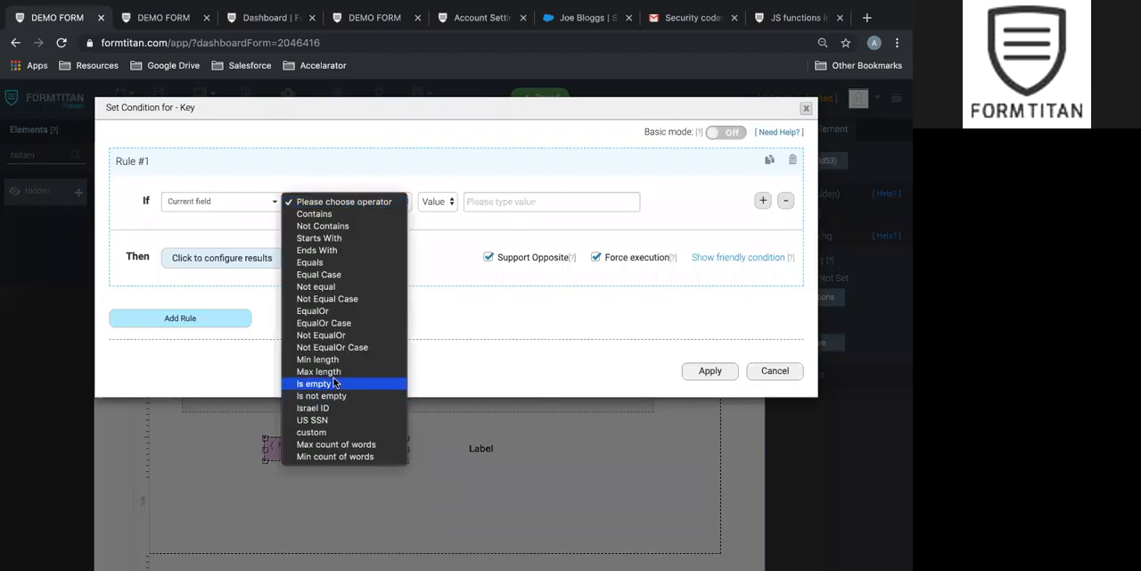
{"action": "left_click", "coordinate": [331, 395]}
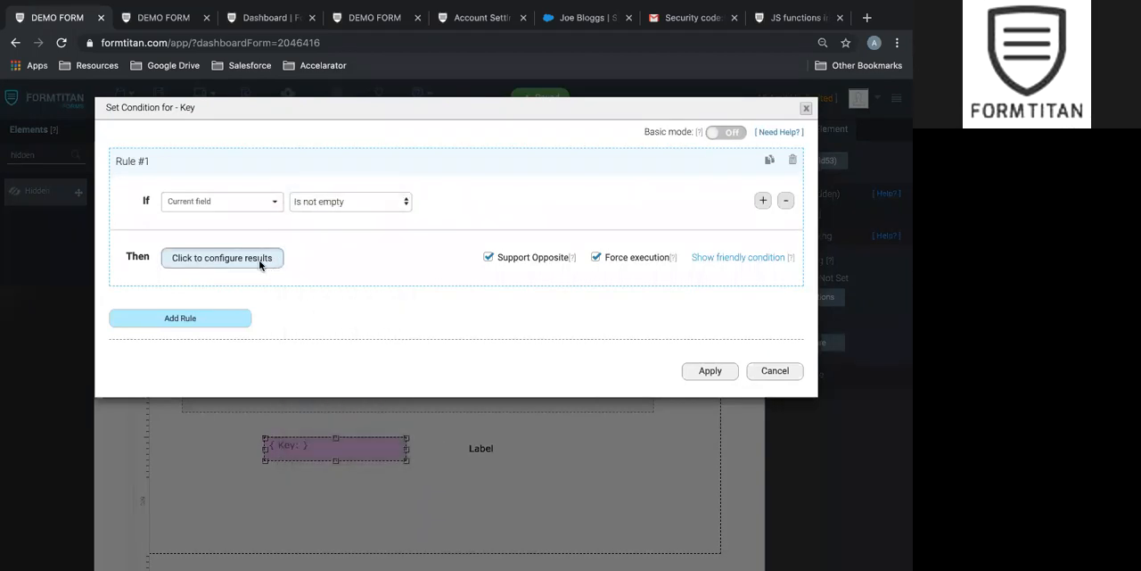
Configure the condition's result so Label uses Set Value From Key (fld53), apply the rule, and save the form.
{"action": "left_click", "coordinate": [260, 259]}
{"action": "scroll", "coordinate": [581, 309], "scroll_direction": "down", "scroll_amount": 2}
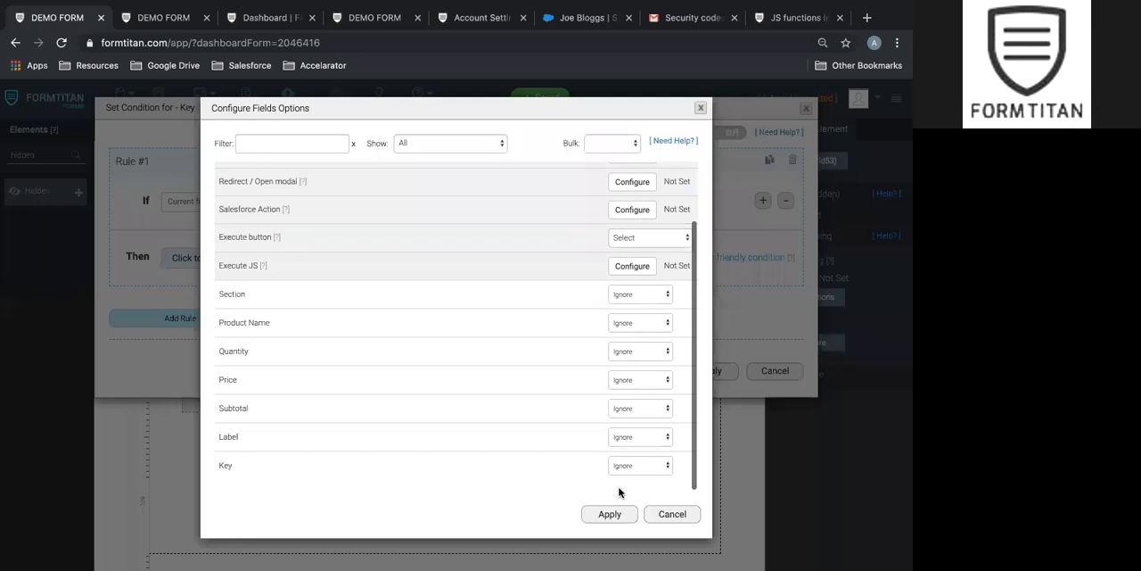
{"action": "left_click", "coordinate": [642, 437]}
{"action": "left_click", "coordinate": [639, 472]}
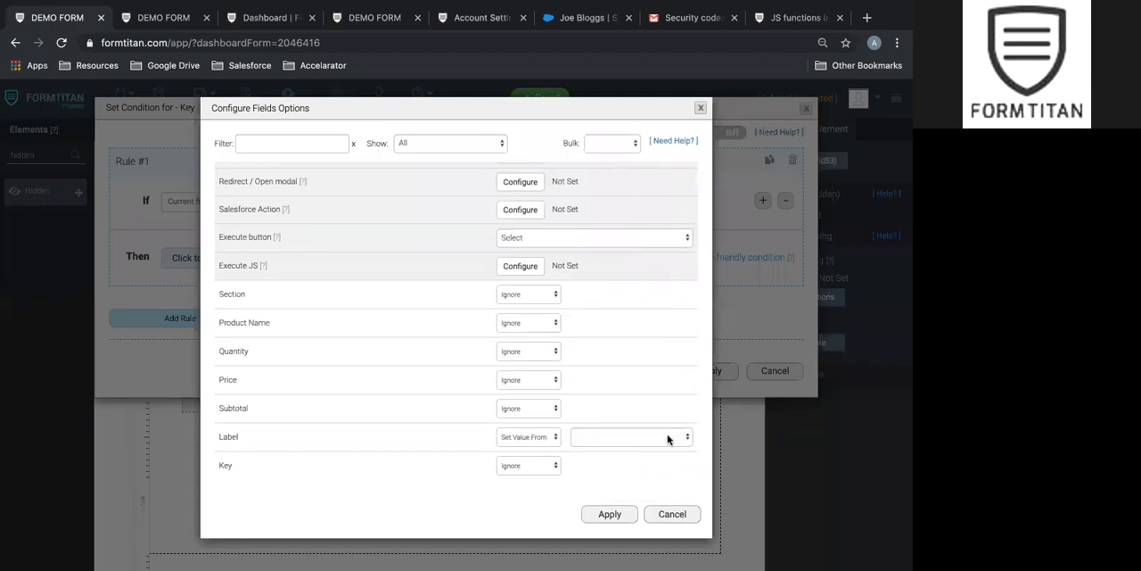
{"action": "left_click", "coordinate": [667, 436]}
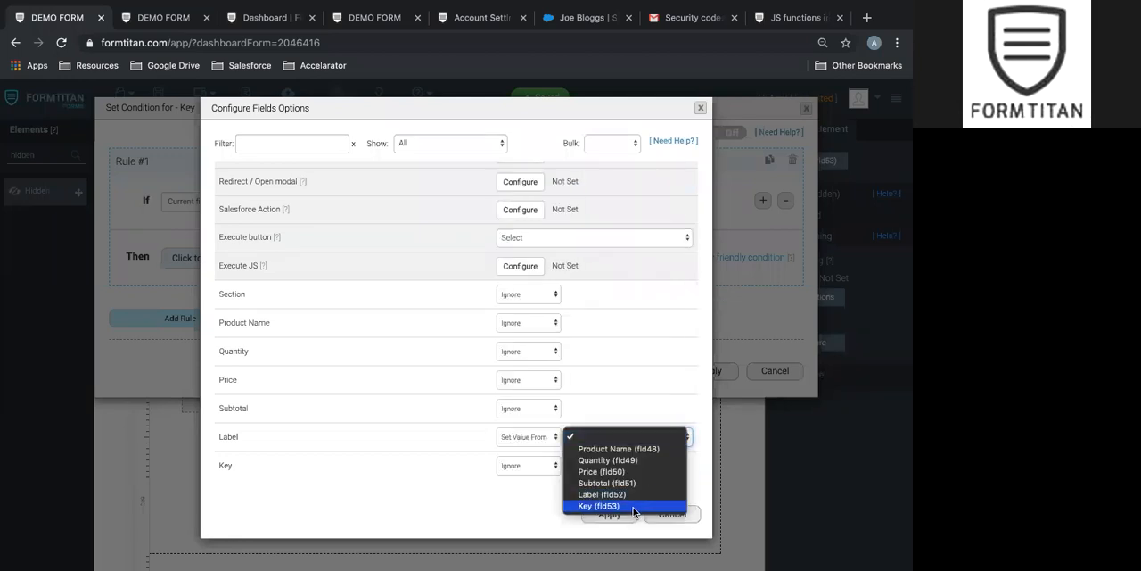
{"action": "left_click", "coordinate": [599, 505]}
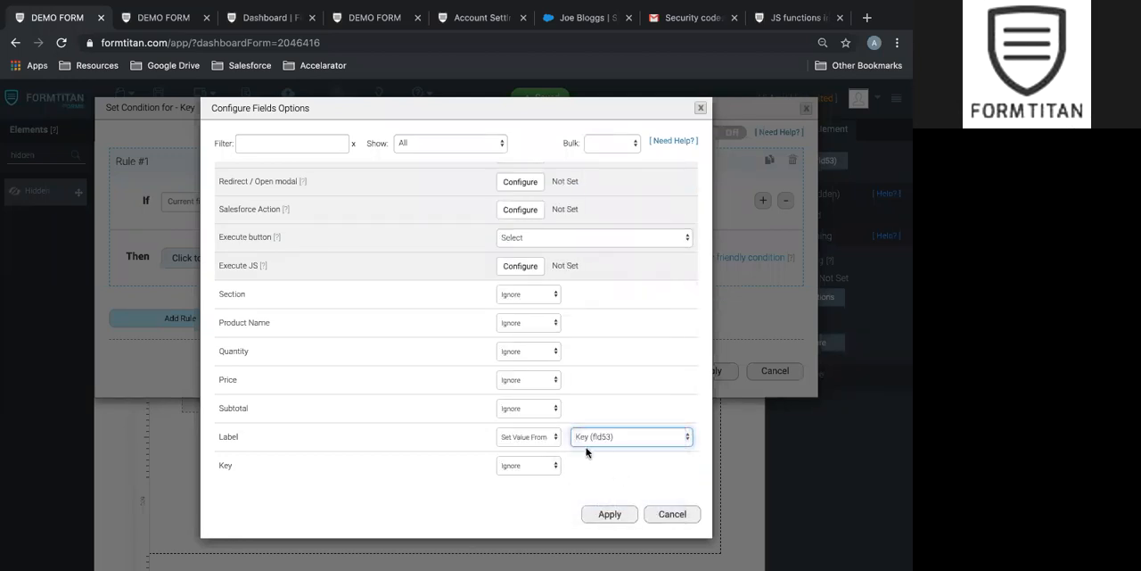
{"action": "left_click", "coordinate": [610, 514]}
{"action": "left_click", "coordinate": [718, 373]}
{"action": "left_click", "coordinate": [158, 97]}
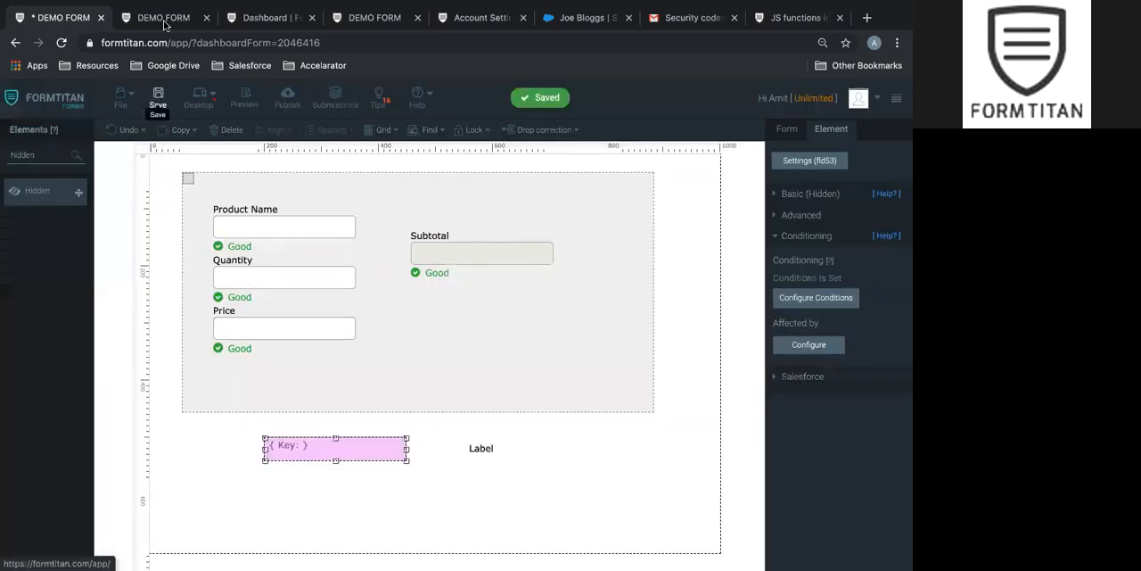
Reload the form preview and test the label condition with product name "Product", quantity 12 and price 1000.
{"action": "left_click", "coordinate": [165, 18]}
{"action": "left_click", "coordinate": [64, 43]}
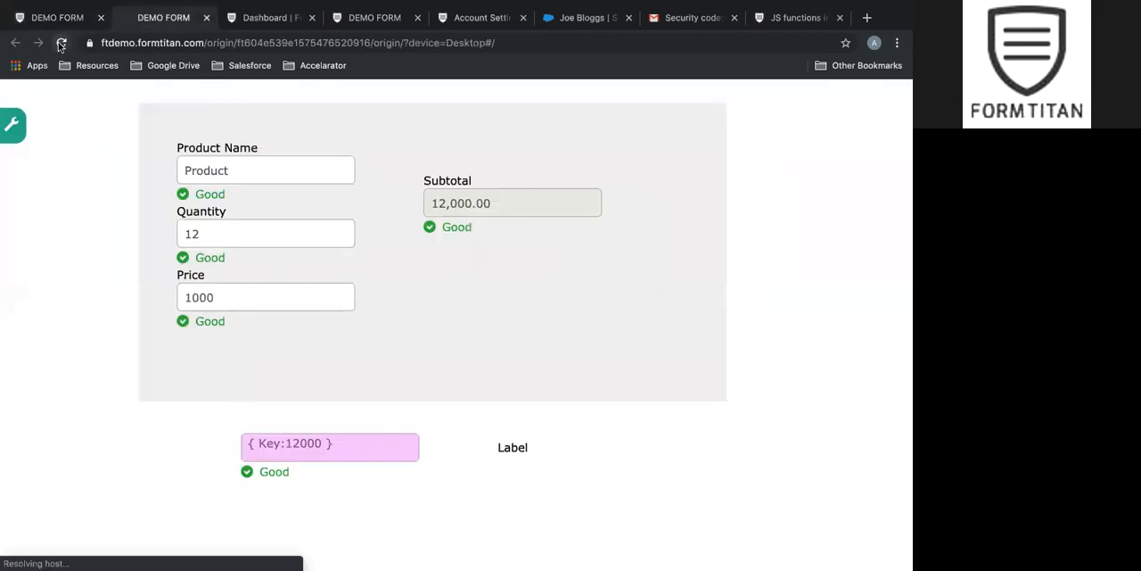
{"action": "left_click", "coordinate": [315, 178]}
{"action": "type", "text": "Prody"}
{"action": "key", "text": "BackSpace"}
{"action": "type", "text": "ucy"}
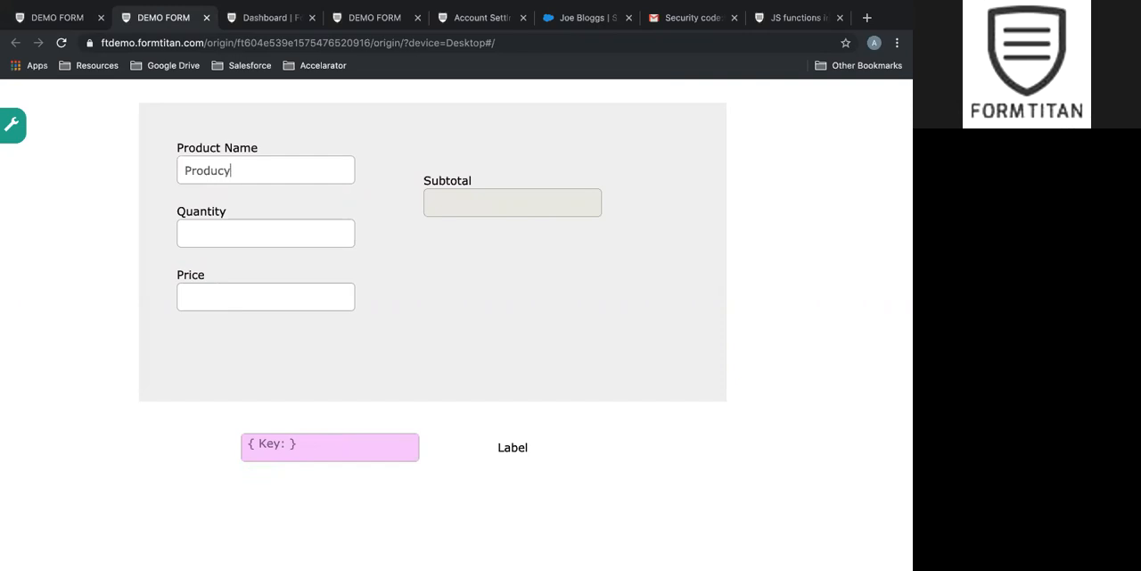
{"action": "left_click", "coordinate": [311, 237]}
{"action": "type", "text": "12"}
{"action": "left_click", "coordinate": [311, 292]}
{"action": "type", "text": "1000"}
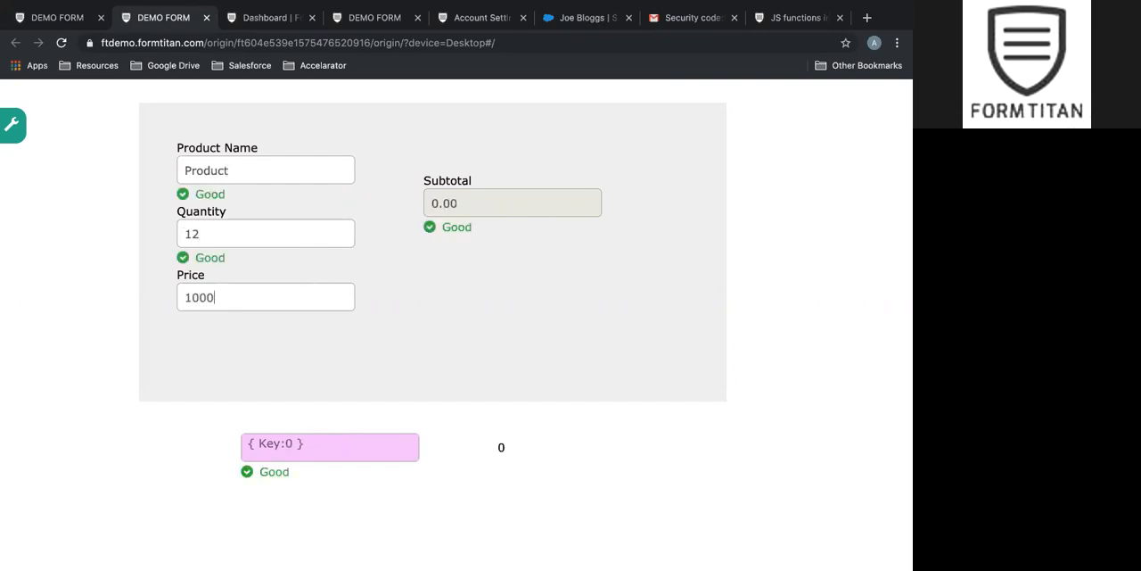
{"action": "left_click", "coordinate": [419, 299]}
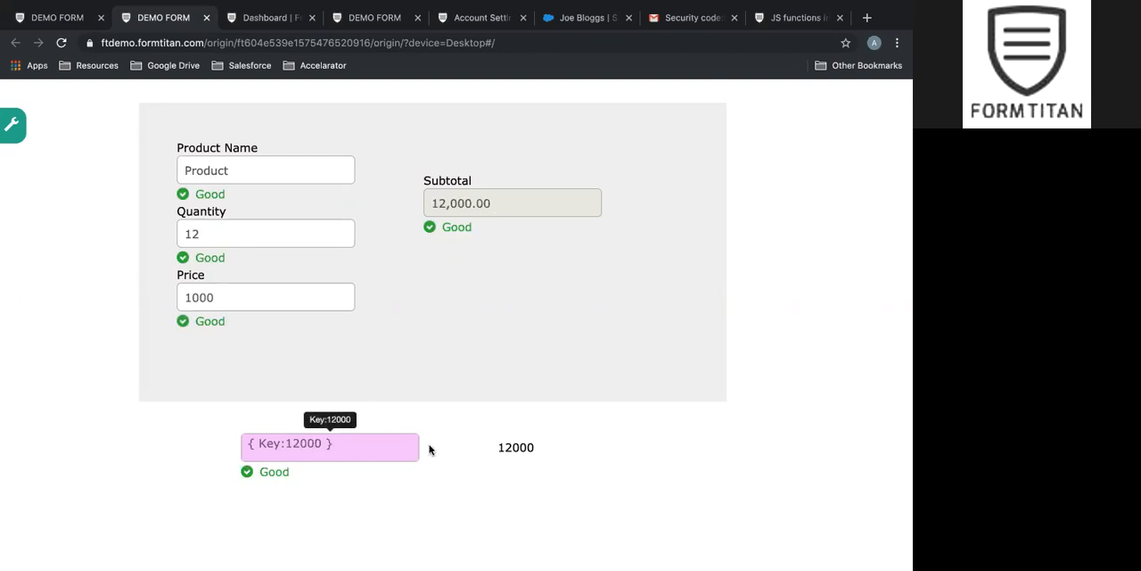
{"action": "left_click_drag", "start_coordinate": [497, 448], "coordinate": [535, 448]}
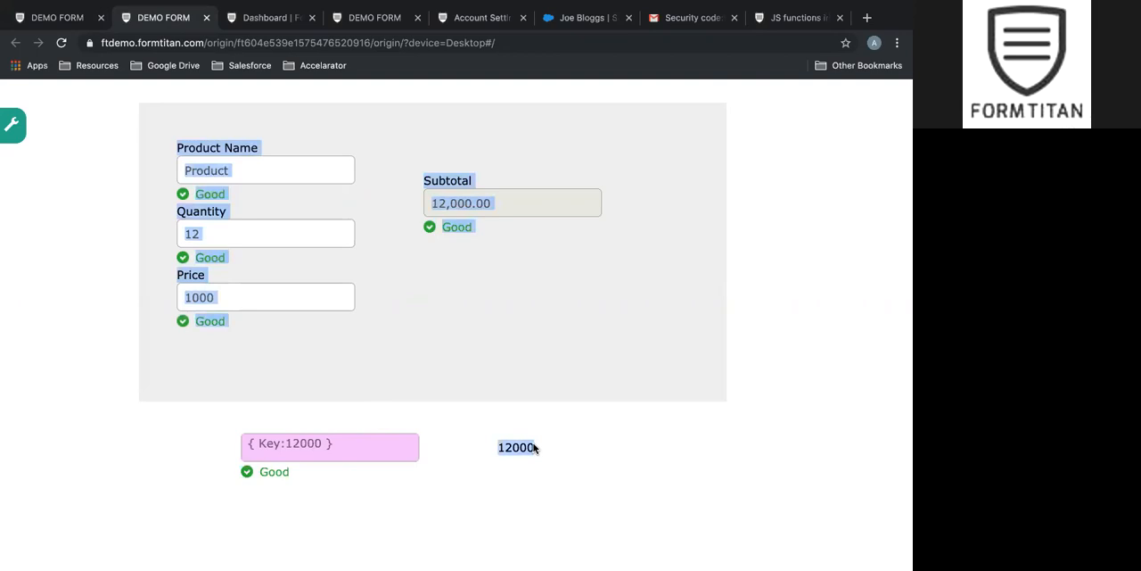
{"action": "left_click", "coordinate": [589, 444]}
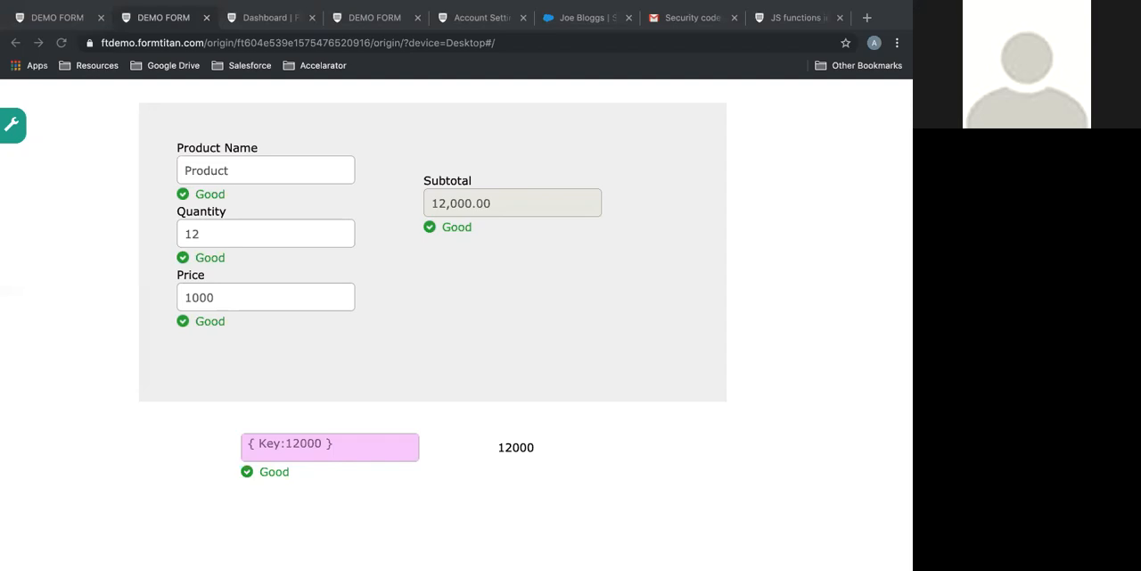
In the editor, add a second hidden field below the label, set its system value to Language 2, and save the form.
{"action": "left_click", "coordinate": [47, 19]}
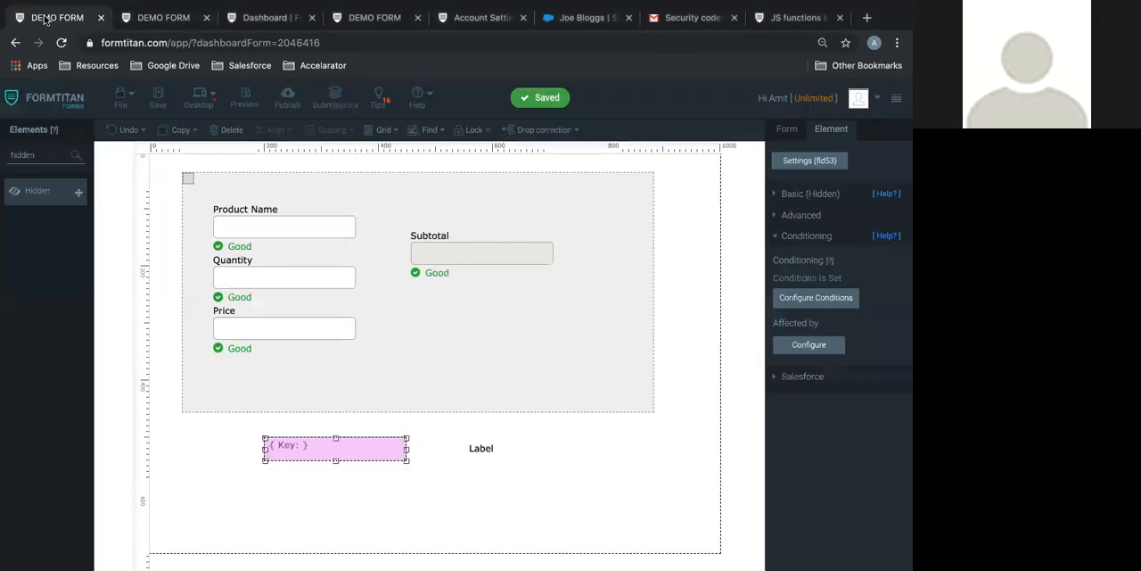
{"action": "left_click_drag", "start_coordinate": [45, 191], "coordinate": [591, 505]}
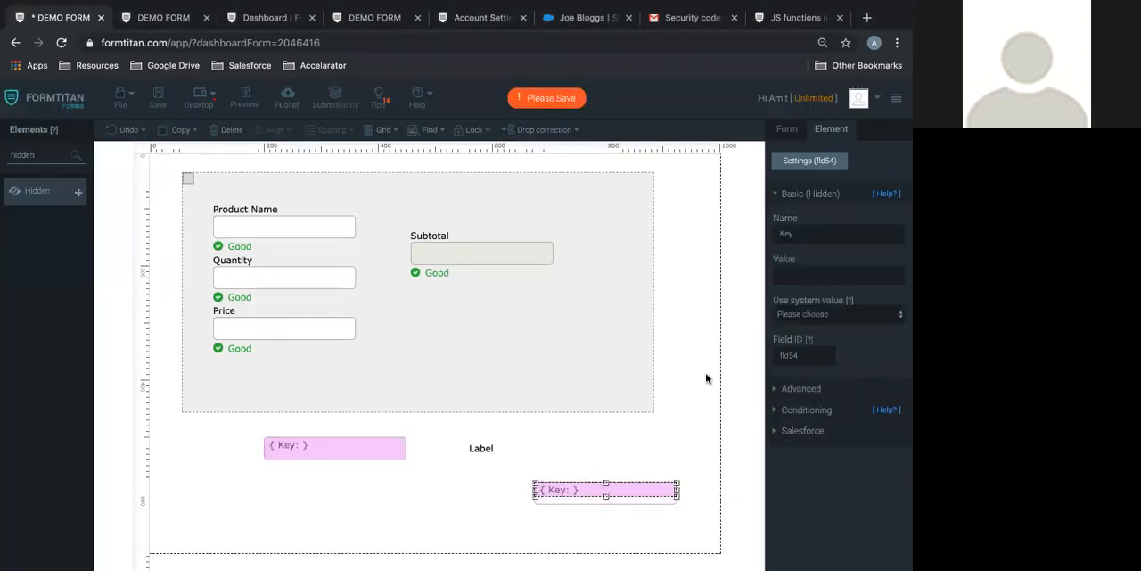
{"action": "left_click", "coordinate": [831, 316]}
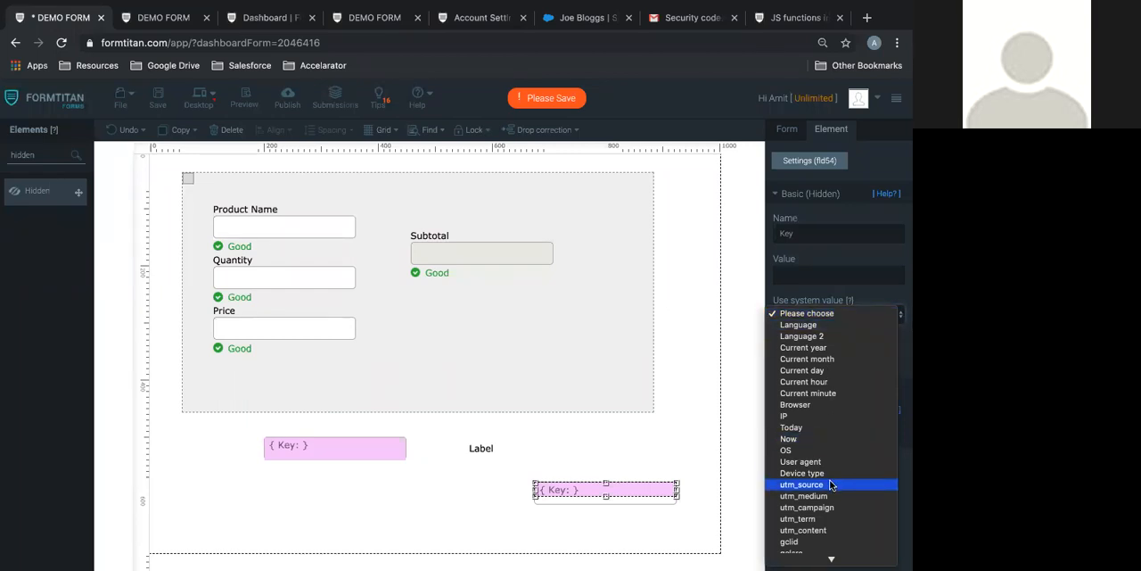
{"action": "left_click", "coordinate": [813, 338]}
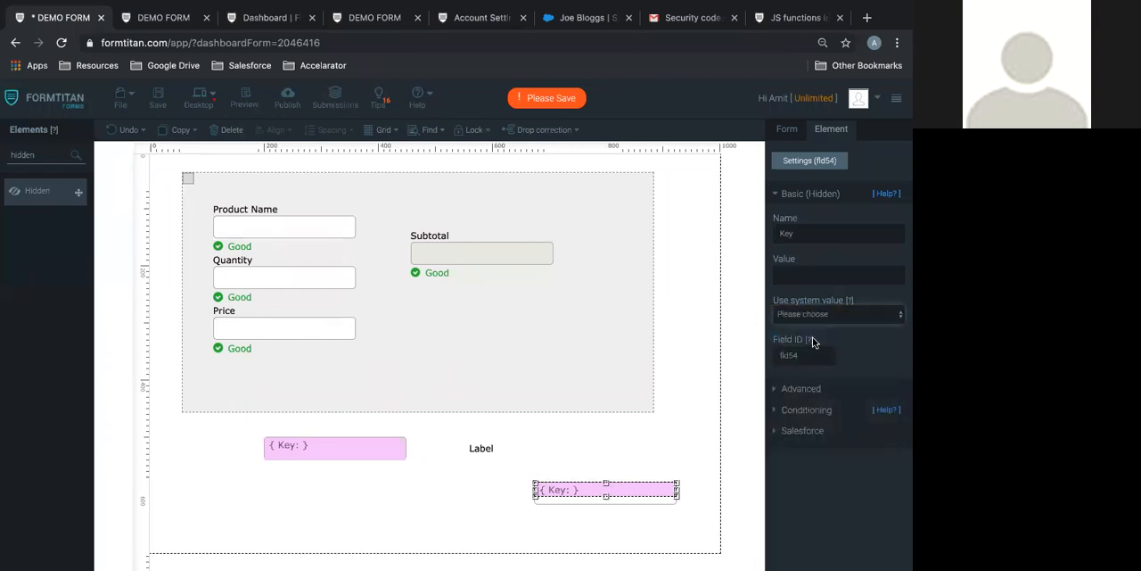
{"action": "left_click", "coordinate": [157, 98]}
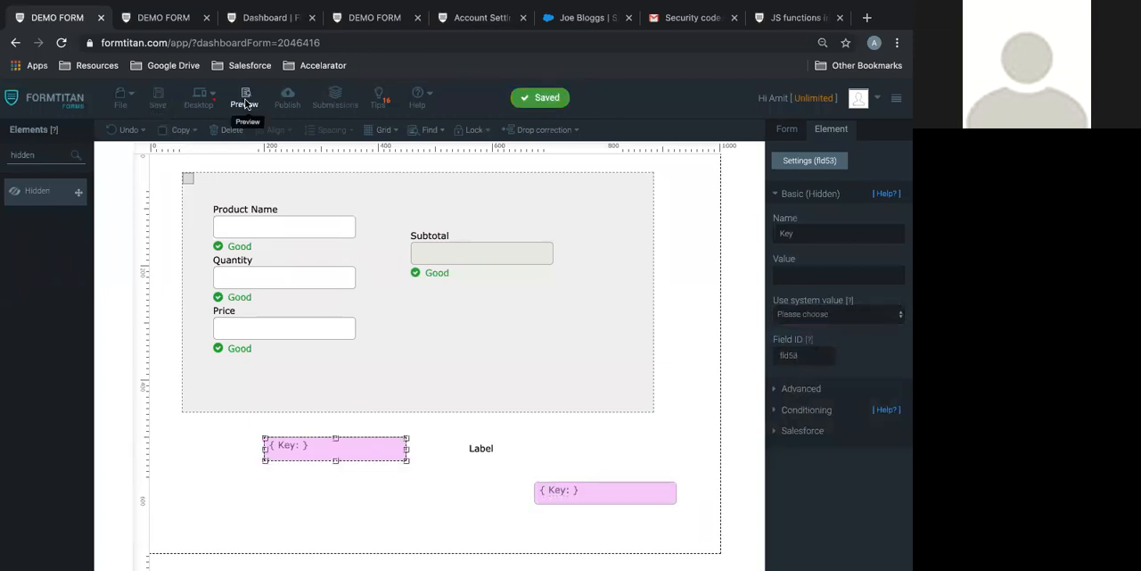
Preview the form to check the new hidden field, and return to the editor.
{"action": "left_click", "coordinate": [245, 105]}
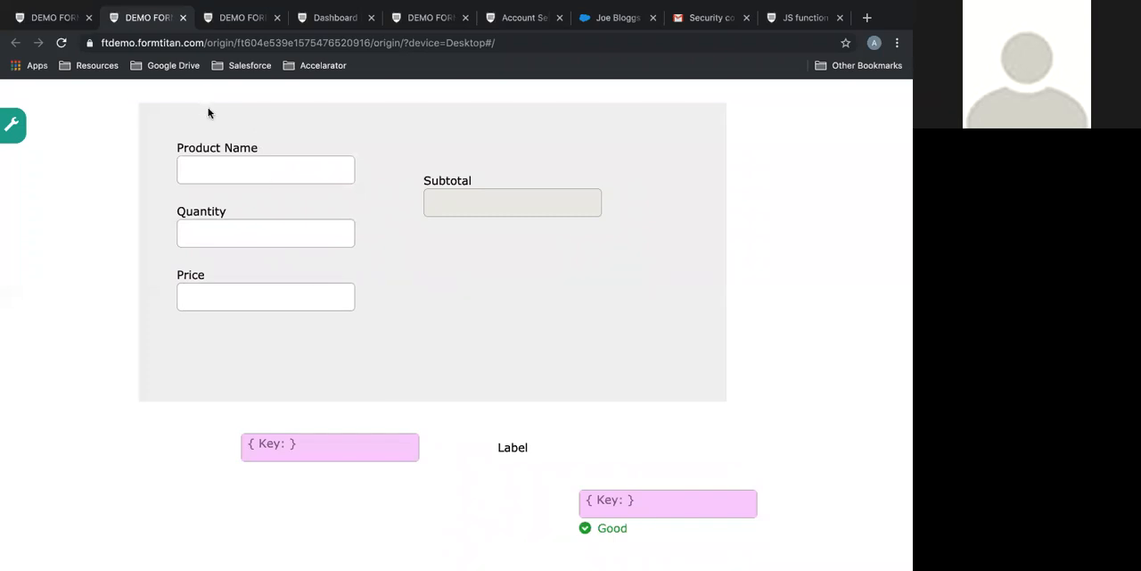
{"action": "left_click", "coordinate": [48, 20]}
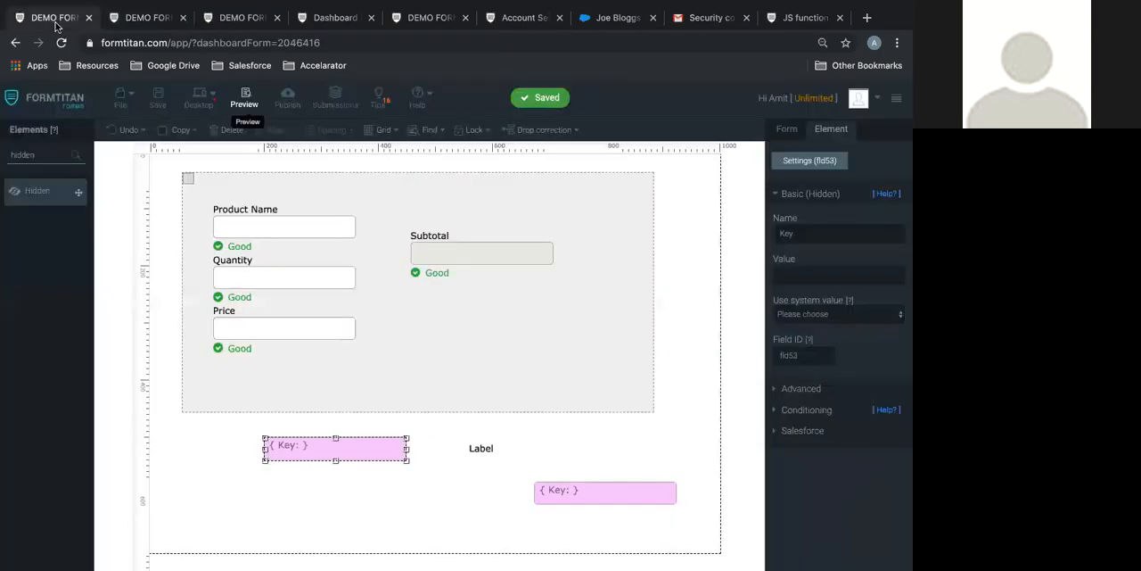
{"action": "left_click", "coordinate": [897, 43]}
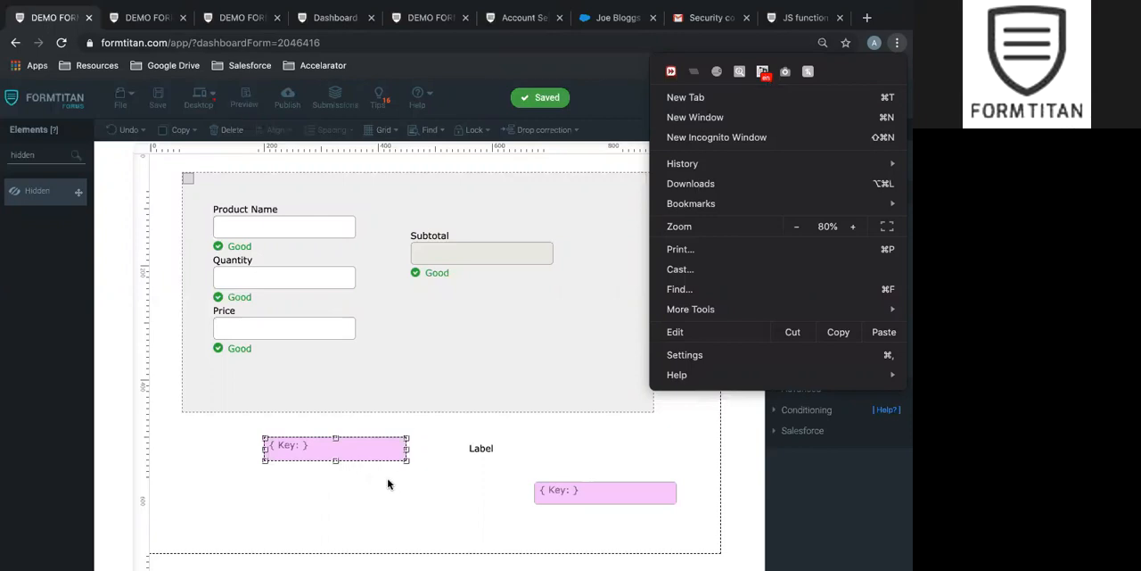
Examine the "Use value from" setting in the first Key field's advanced options.
{"action": "left_click", "coordinate": [384, 451]}
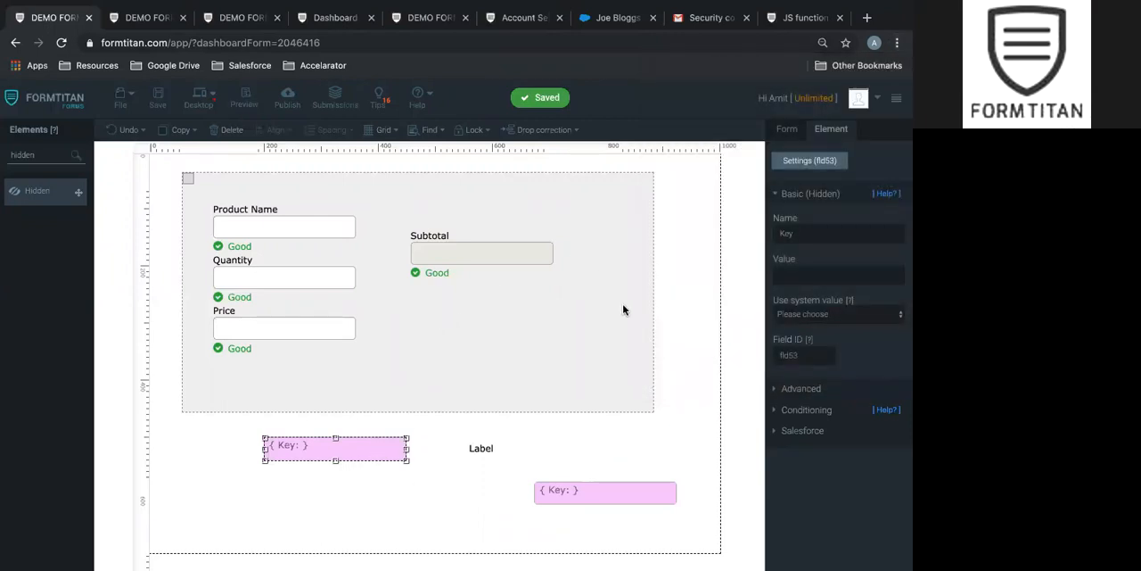
{"action": "left_click", "coordinate": [814, 388]}
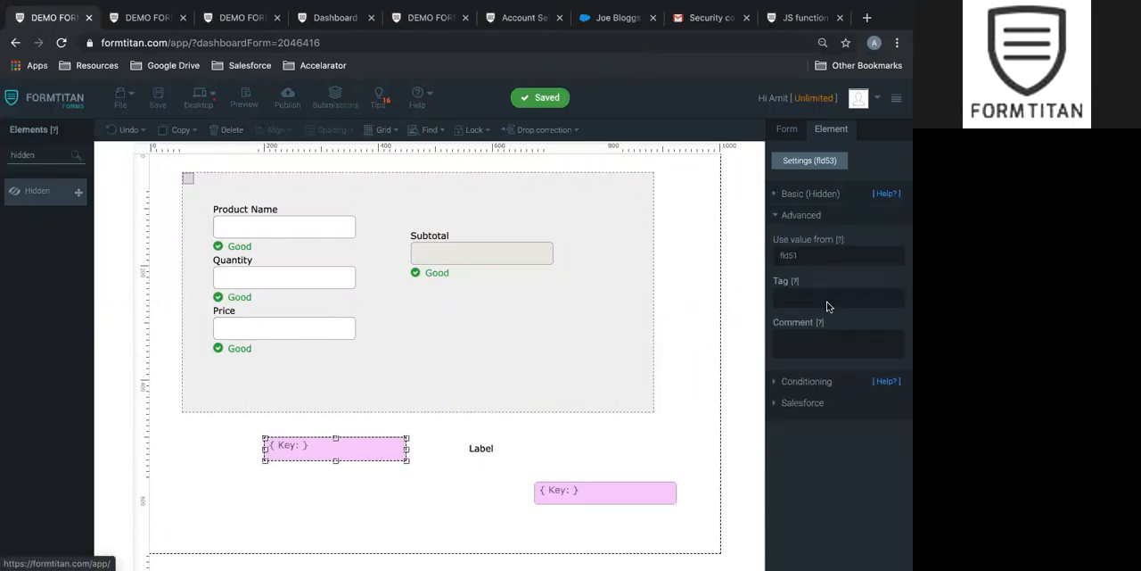
{"action": "left_click_drag", "start_coordinate": [822, 255], "coordinate": [769, 258]}
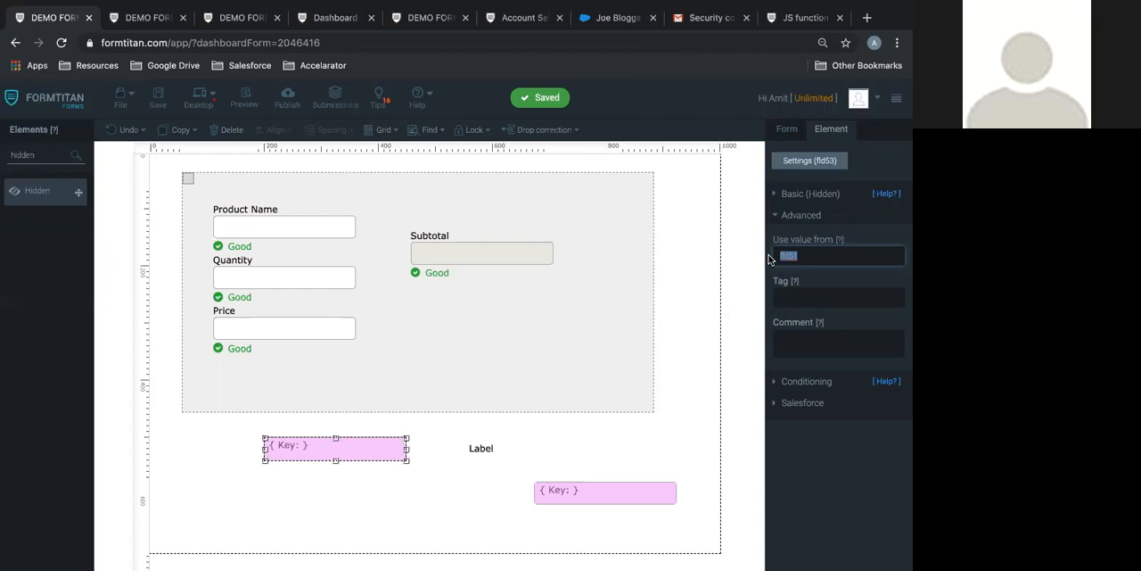
View the published form from the publish options, inspect its URL, and return to the editor with the publish dialog closed.
{"action": "left_click", "coordinate": [290, 101]}
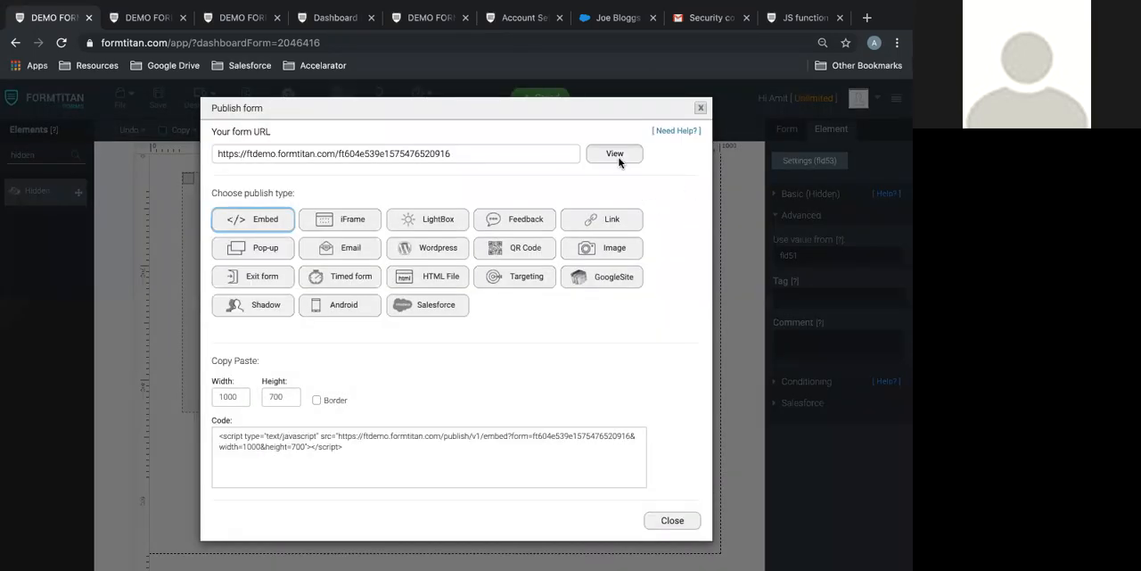
{"action": "left_click", "coordinate": [617, 154]}
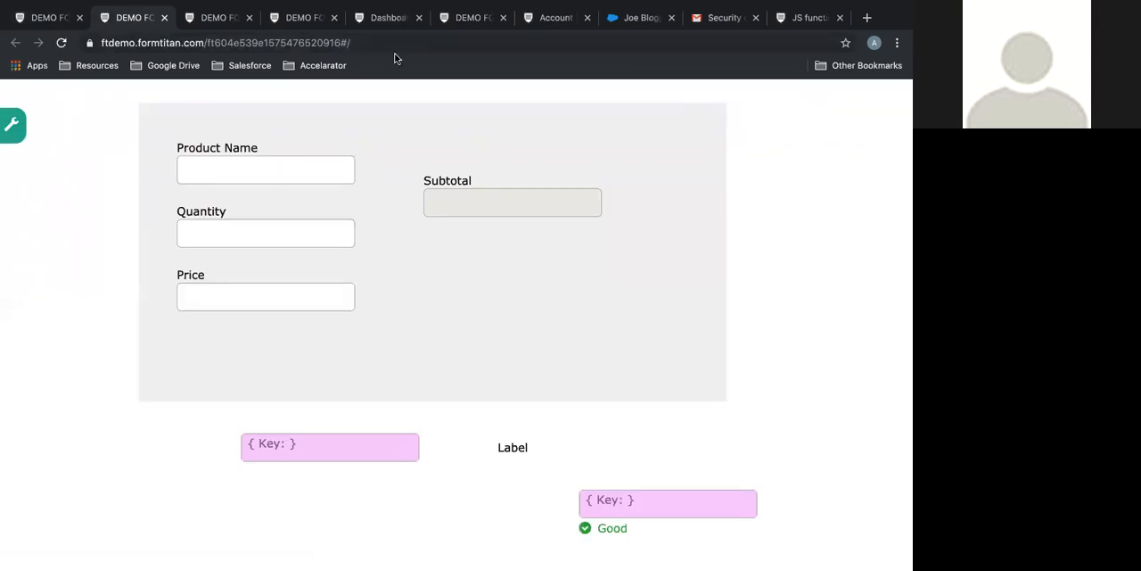
{"action": "left_click", "coordinate": [382, 45]}
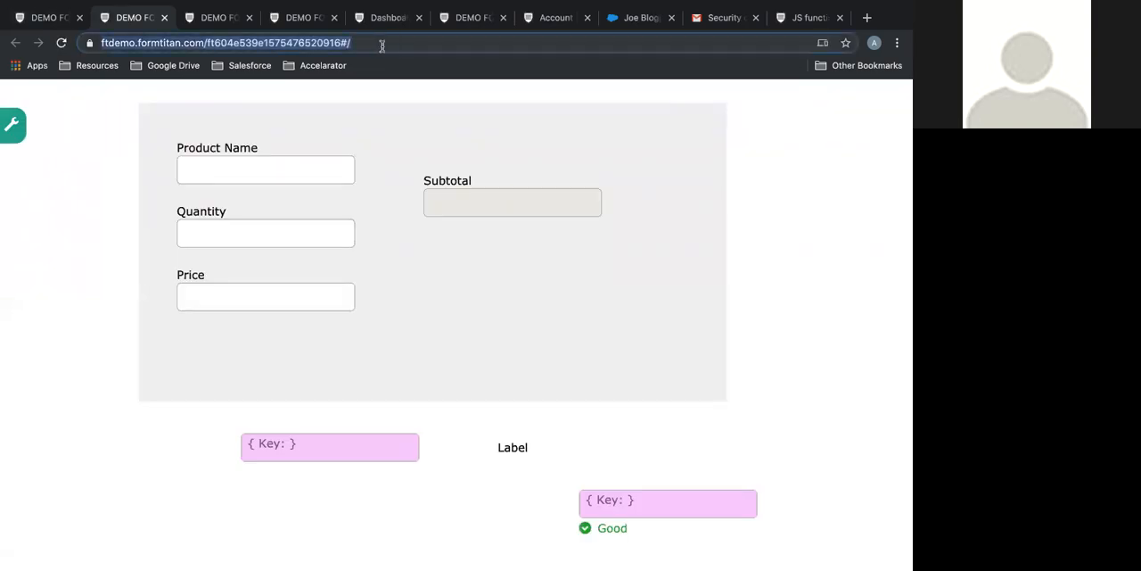
{"action": "left_click", "coordinate": [44, 22]}
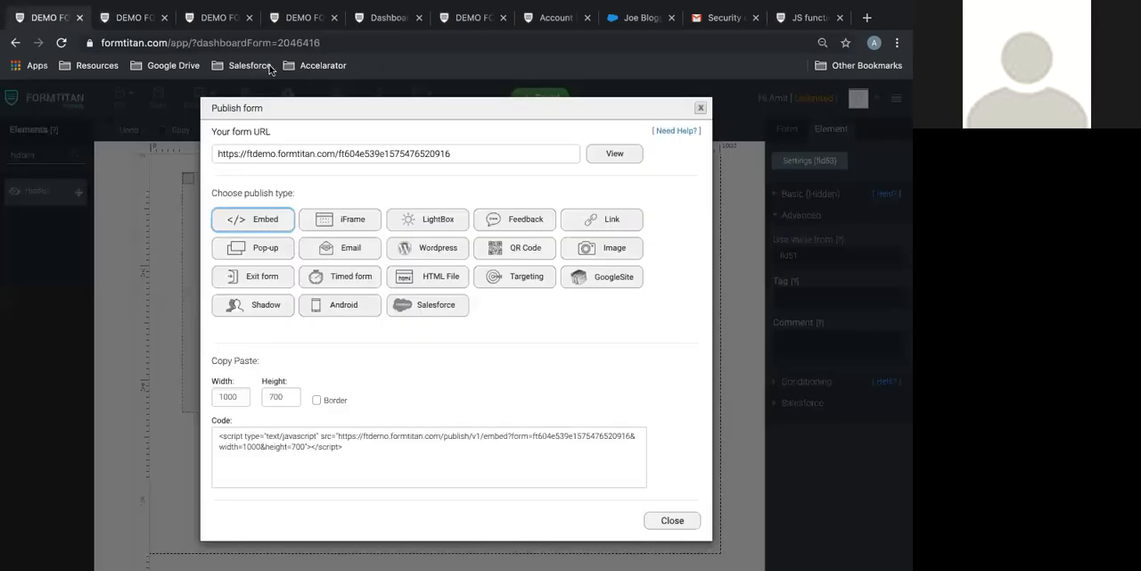
{"action": "left_click", "coordinate": [615, 152]}
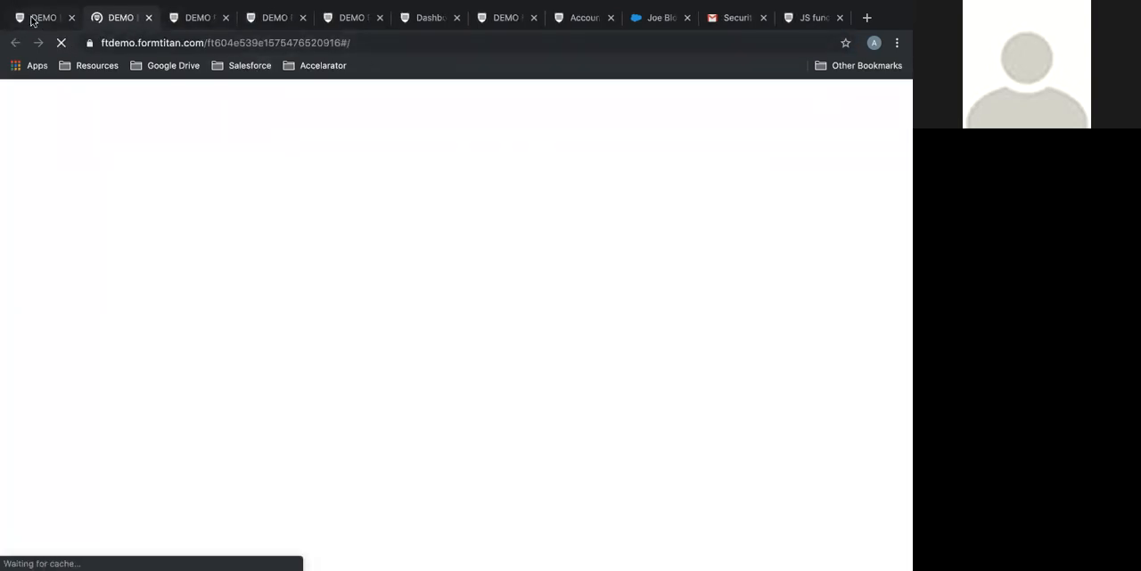
{"action": "left_click", "coordinate": [36, 18]}
{"action": "left_click", "coordinate": [701, 107]}
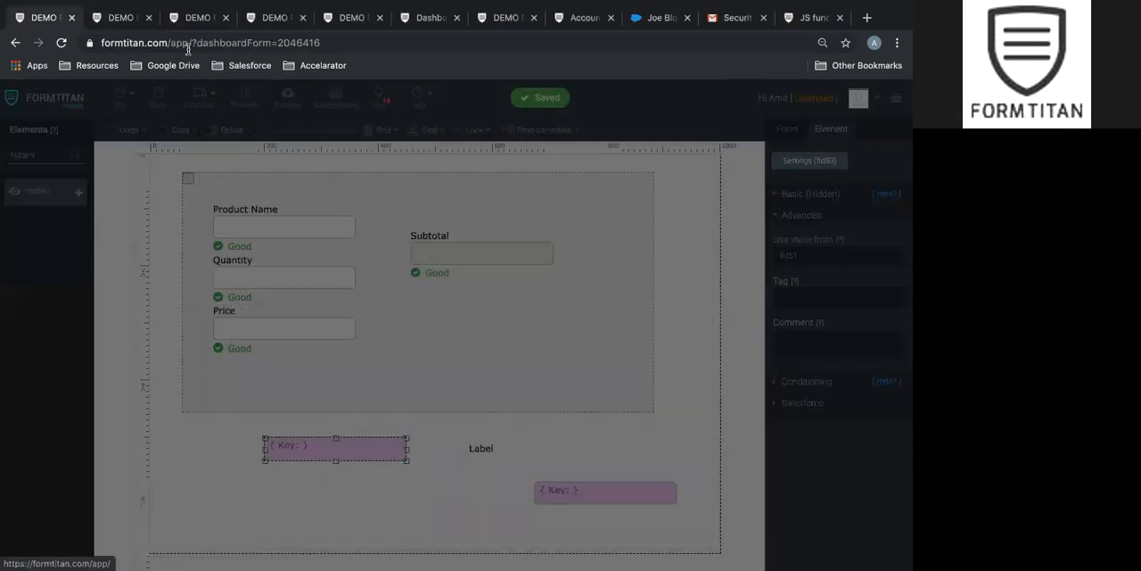
Preview the form and reload it with the URL's device parameter replaced by ftlang=FR.
{"action": "left_click", "coordinate": [249, 95]}
{"action": "left_click", "coordinate": [426, 42]}
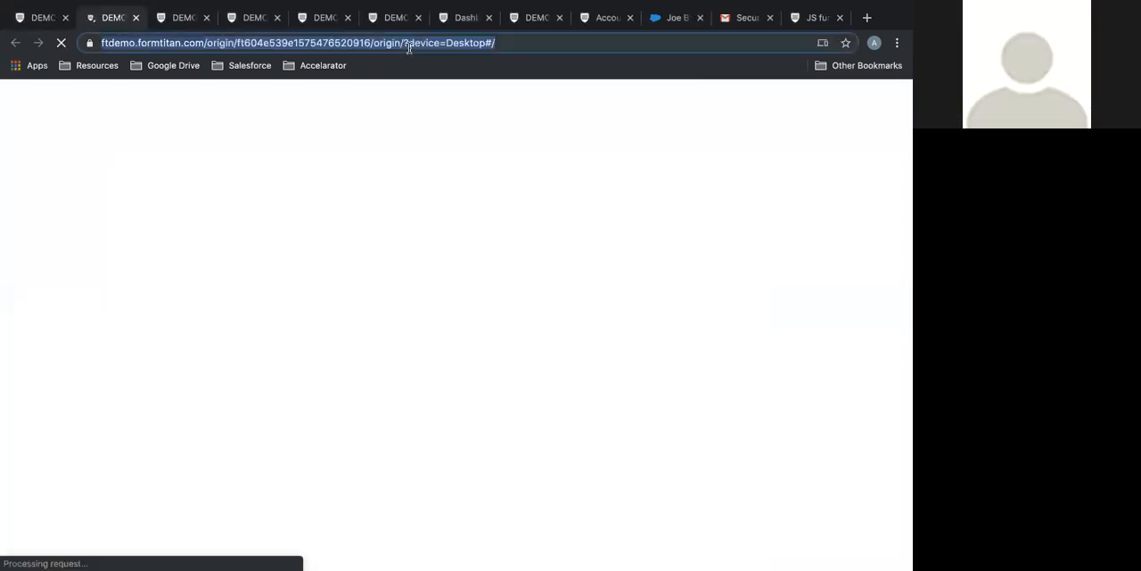
{"action": "left_click_drag", "start_coordinate": [440, 42], "coordinate": [616, 42]}
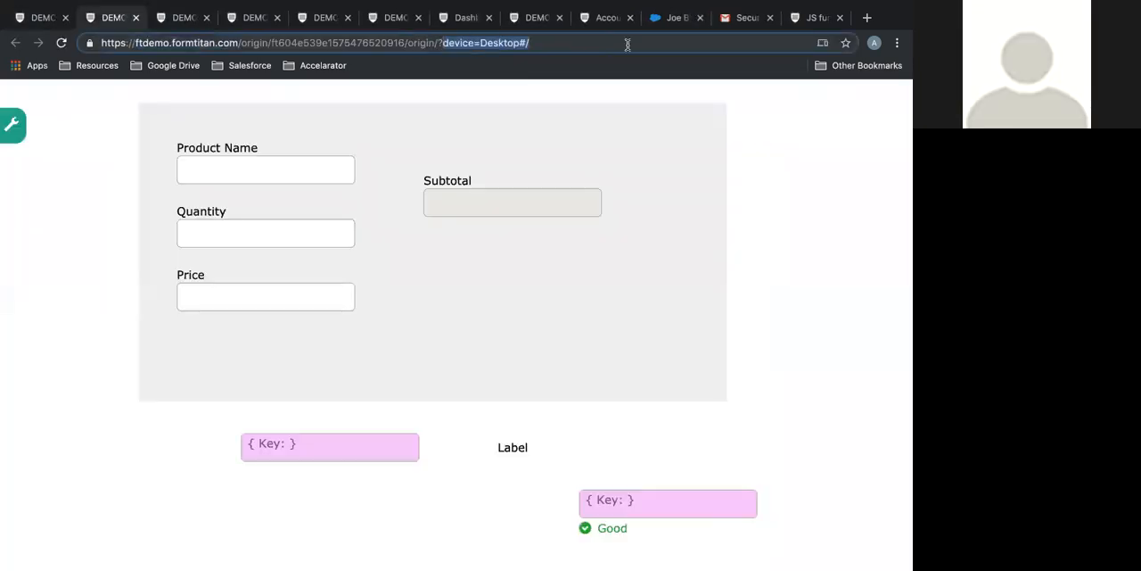
{"action": "type", "text": "ftlang"}
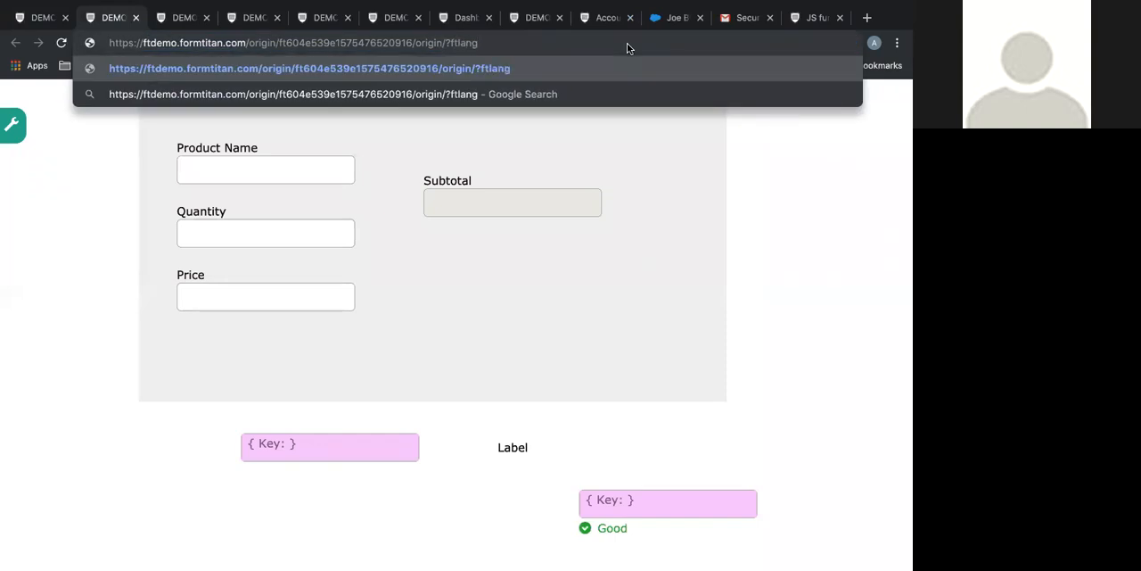
{"action": "type", "text": "=FR"}
{"action": "key", "text": "Return"}
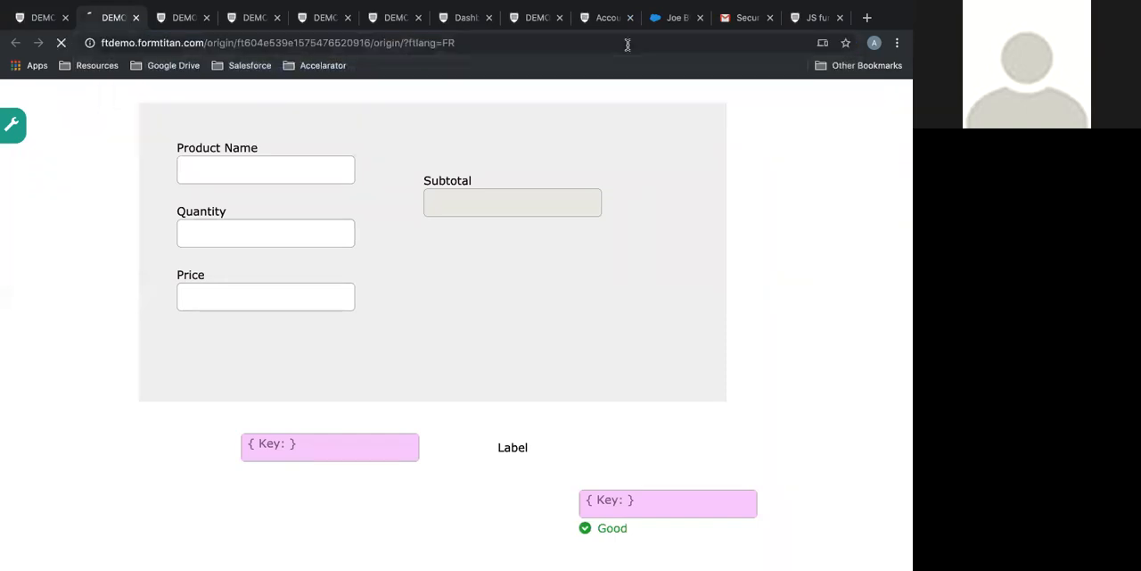